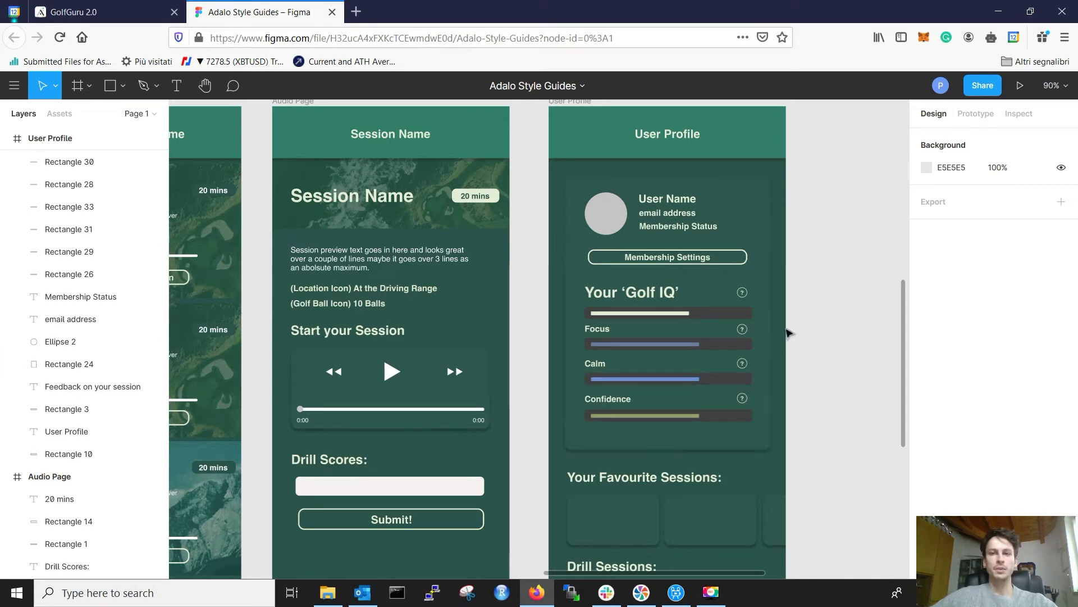
# Step: Compare the Figma User Profile design, including the avatar circle's size, with the Adalo screens canvas
pyautogui.click(765, 215)
pyautogui.click(814, 225)
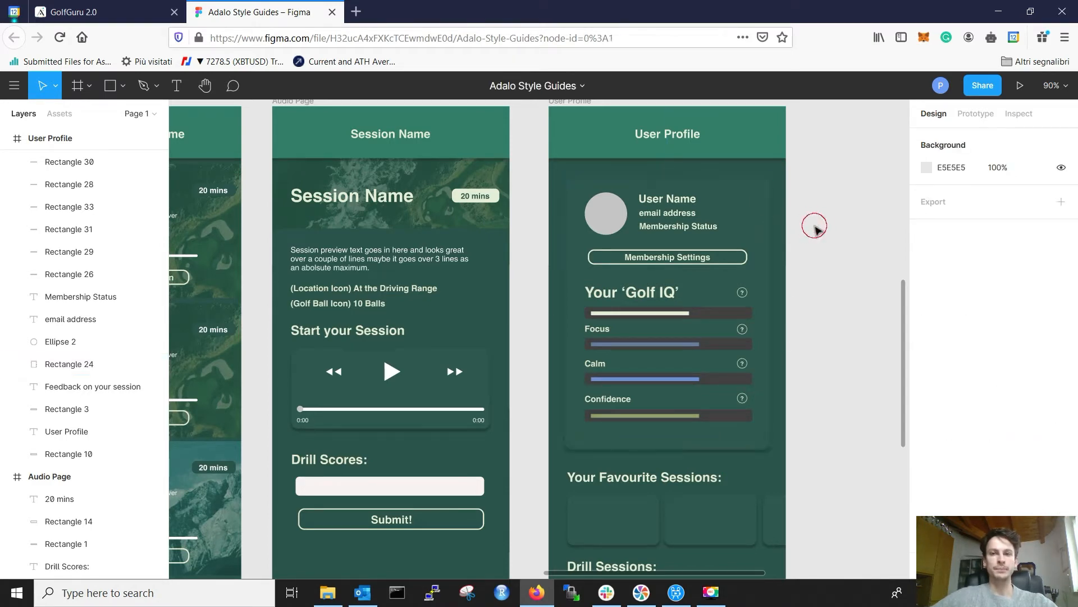
pyautogui.click(121, 18)
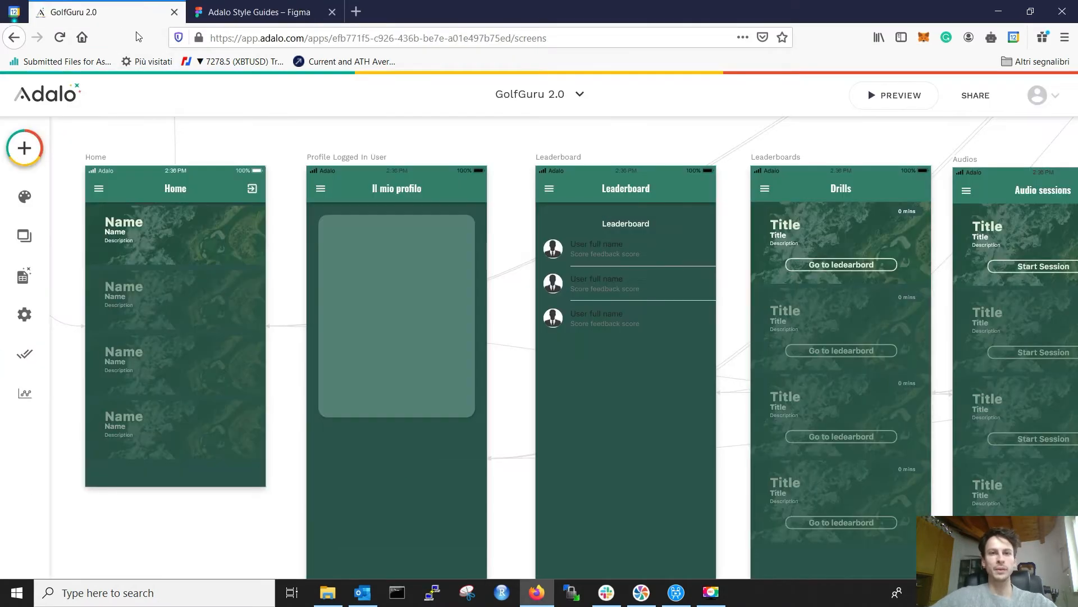
pyautogui.hscroll(-5, 450, 278)
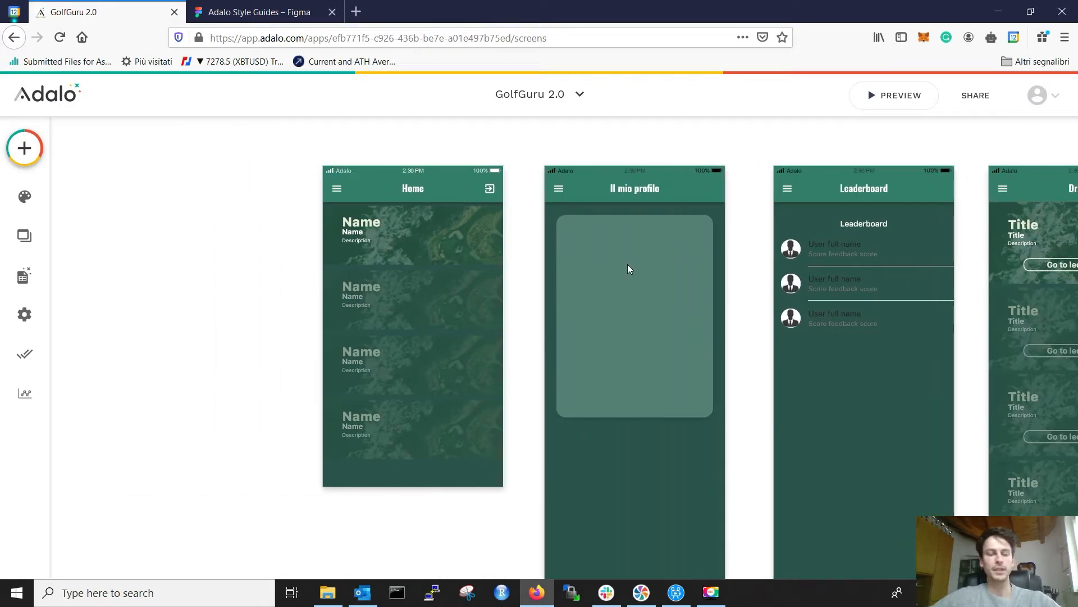
pyautogui.click(253, 12)
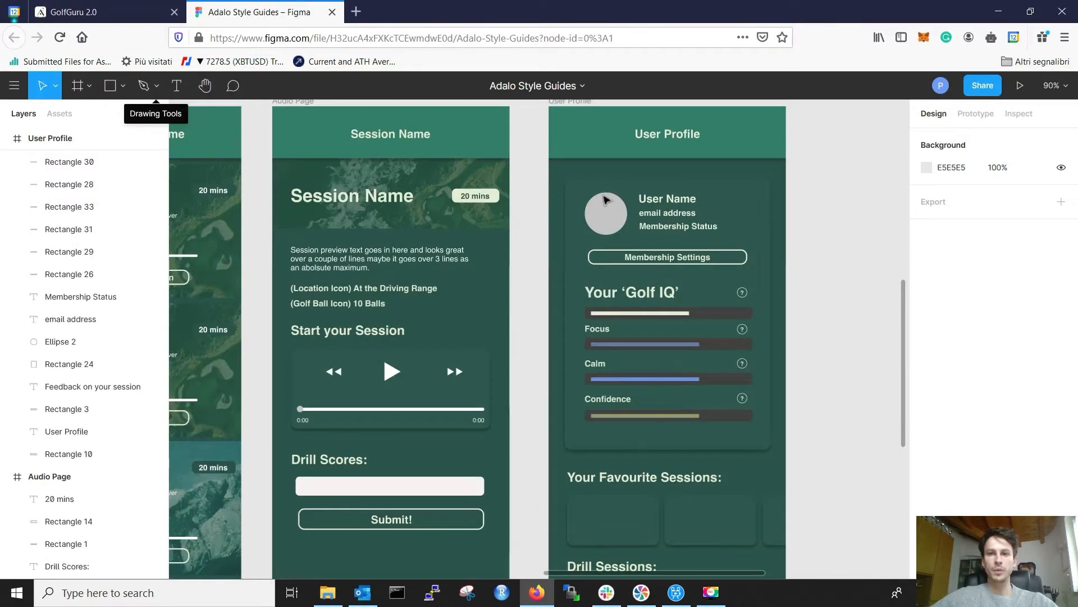
pyautogui.click(605, 199)
pyautogui.click(139, 6)
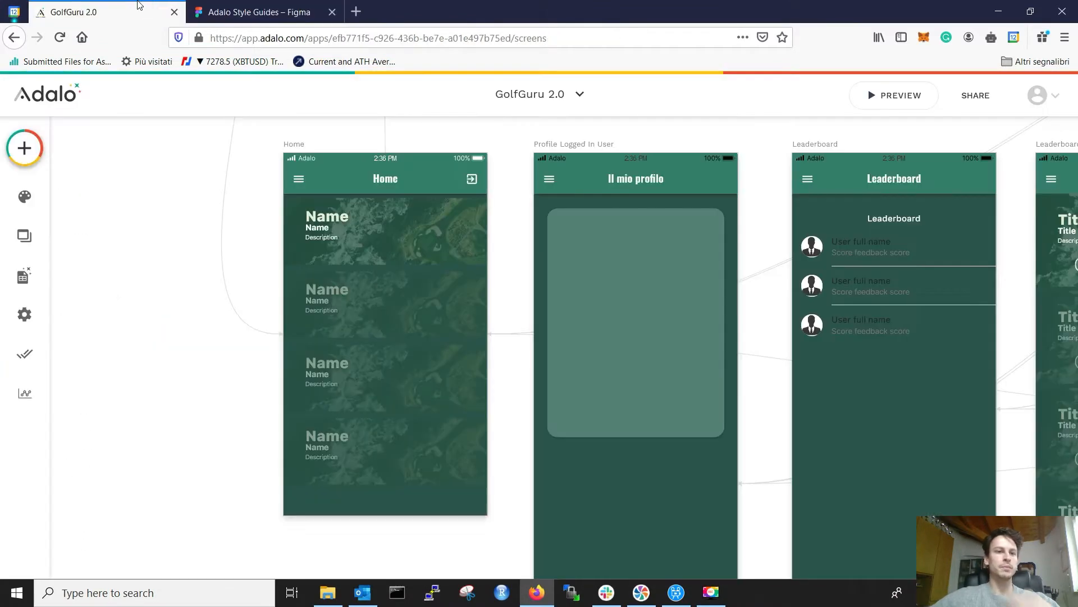
# Step: Add an Image component to the profile card, sized 67×67 and fully rounded into a circle
pyautogui.click(25, 148)
pyautogui.scroll(-6, 173, 288)
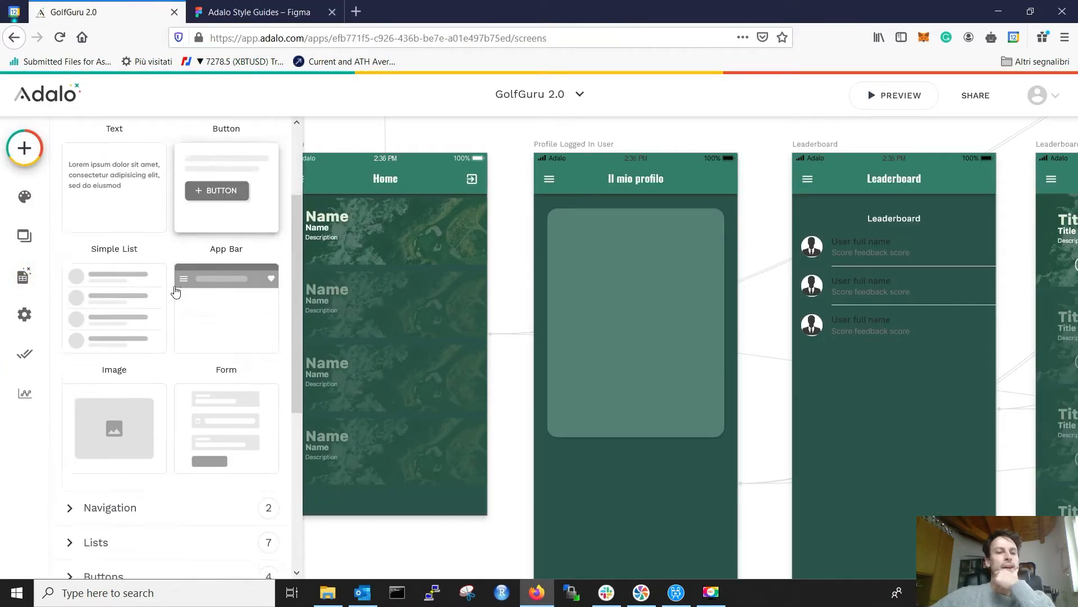
pyautogui.moveTo(113, 180); pyautogui.dragTo(670, 280)
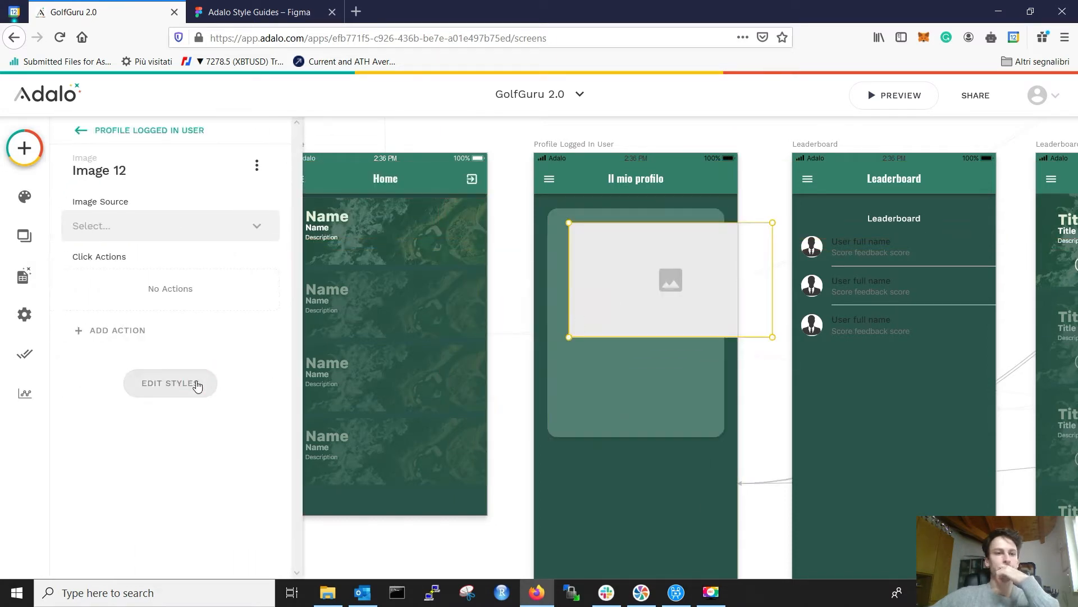
pyautogui.click(197, 381)
pyautogui.doubleClick(184, 424)
pyautogui.write('67')
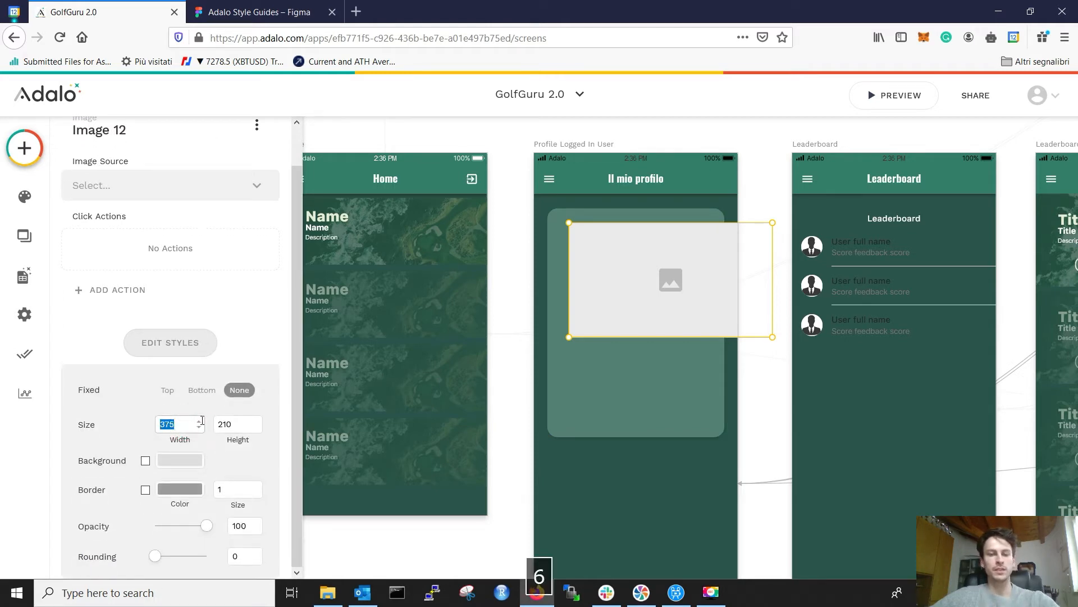
pyautogui.write('67')
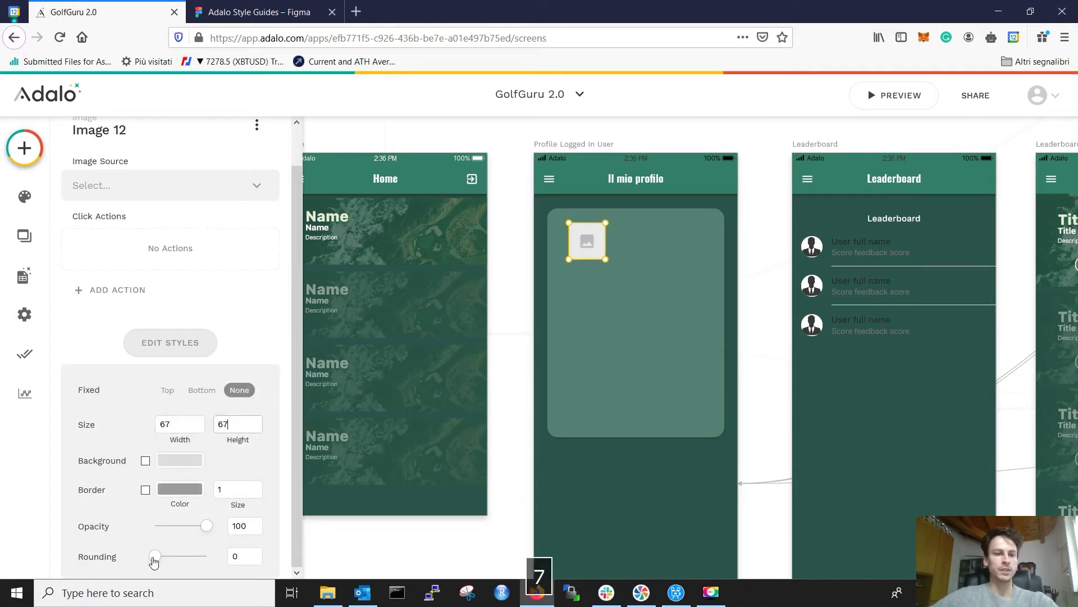
pyautogui.moveTo(154, 562); pyautogui.dragTo(235, 559)
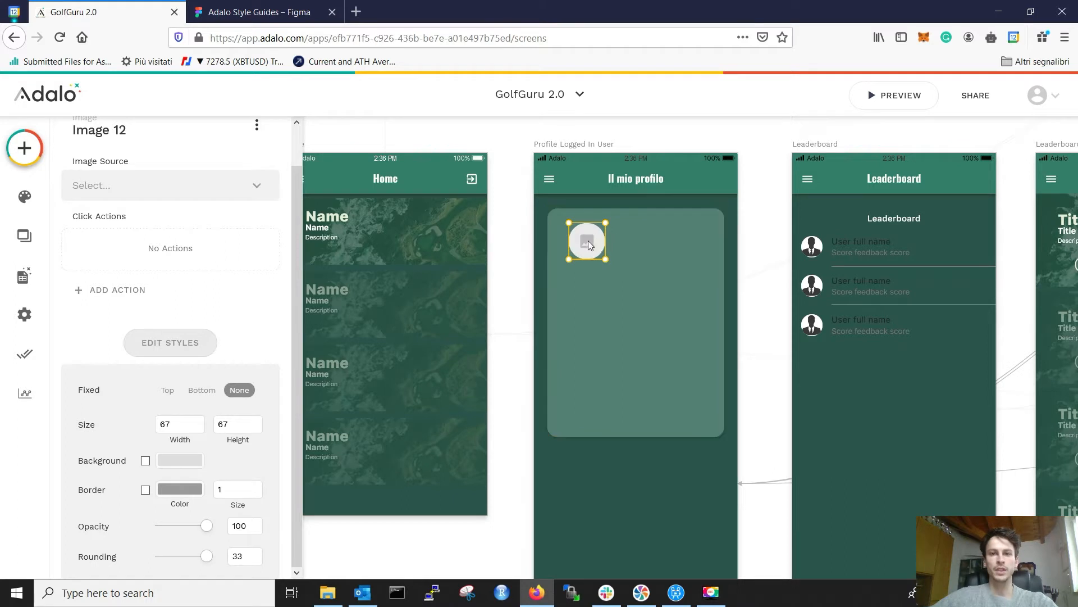
# Step: Position the circular avatar near the card's top-left corner
pyautogui.moveTo(581, 240); pyautogui.dragTo(575, 238)
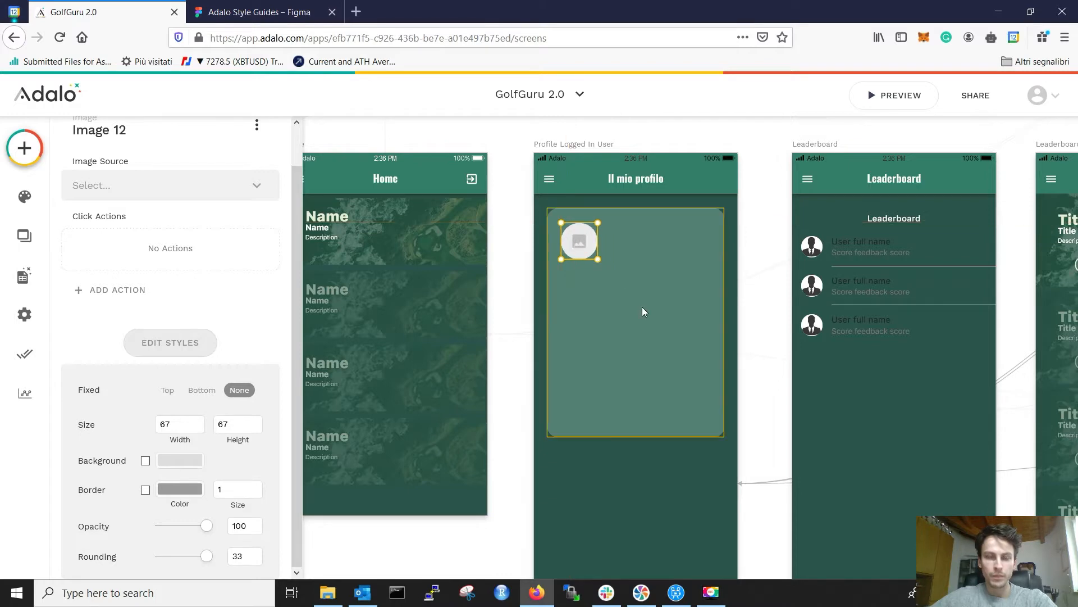
pyautogui.scroll(5, 628, 275)
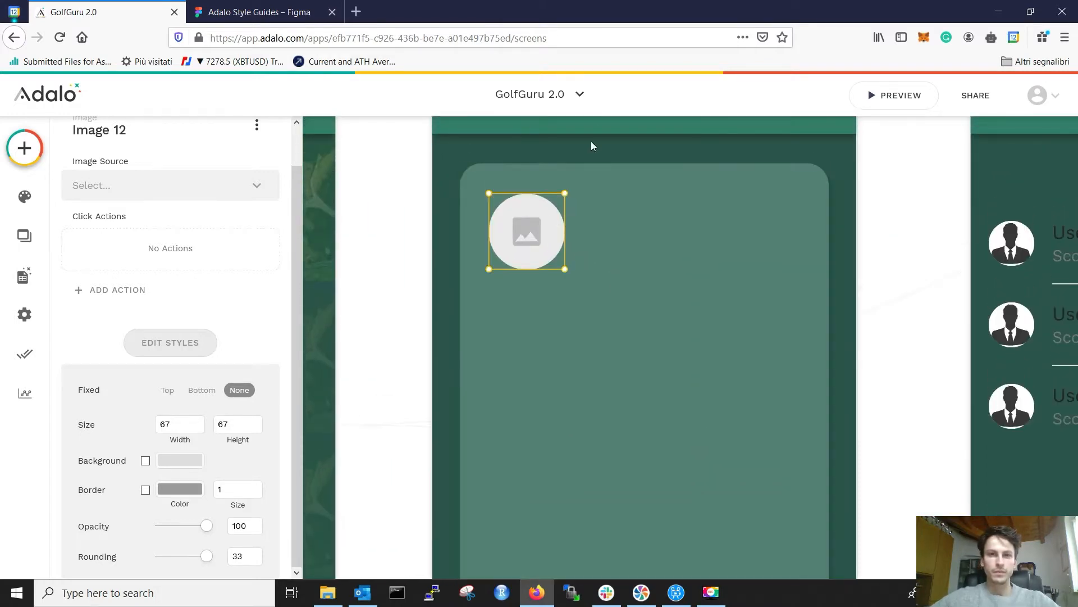
pyautogui.click(425, 228)
pyautogui.click(537, 231)
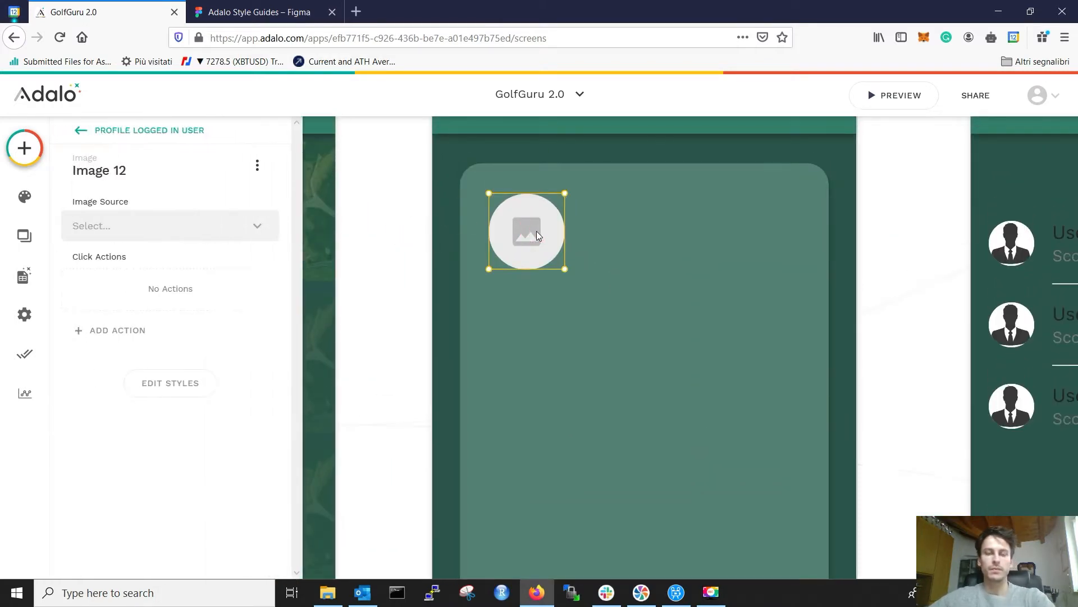
pyautogui.moveTo(537, 231); pyautogui.dragTo(542, 231)
pyautogui.click(378, 278)
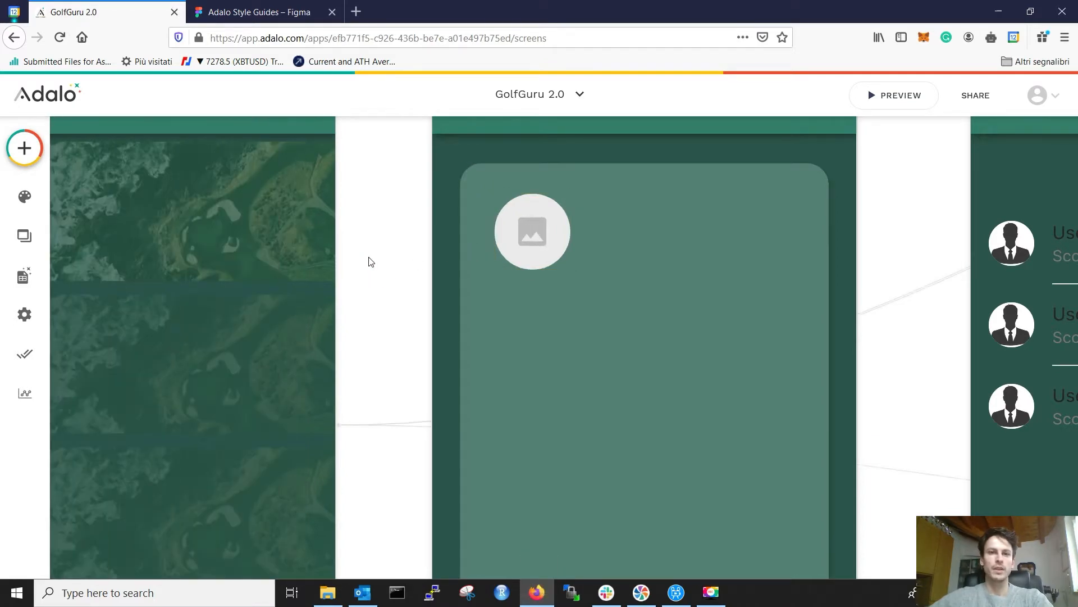
pyautogui.click(304, 5)
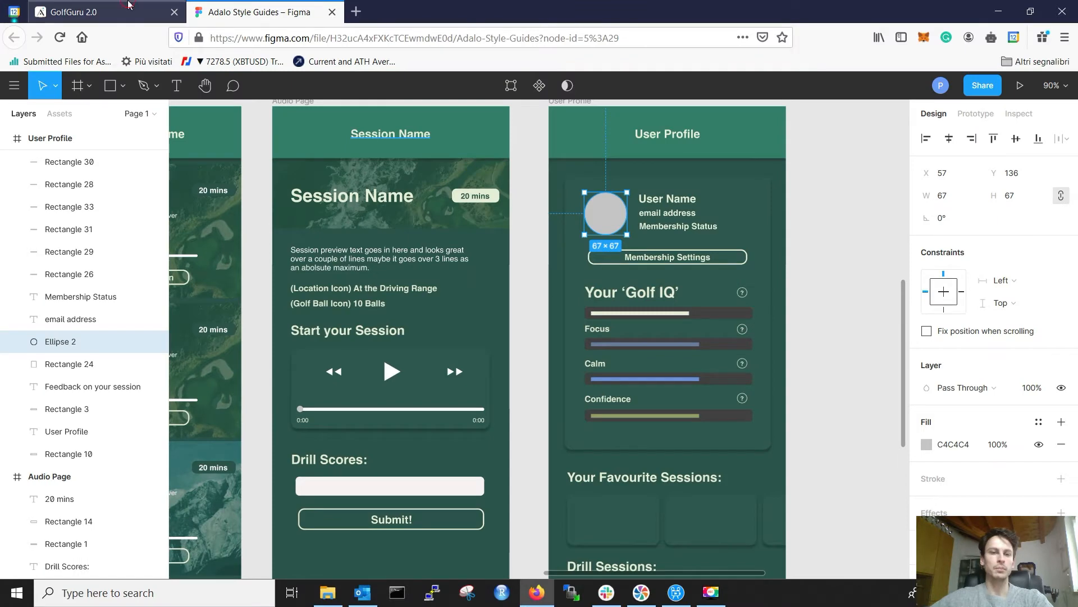
# Step: Check the User Name text in the Figma design, then copy the Name label from the Home list
pyautogui.click(107, 11)
pyautogui.click(253, 11)
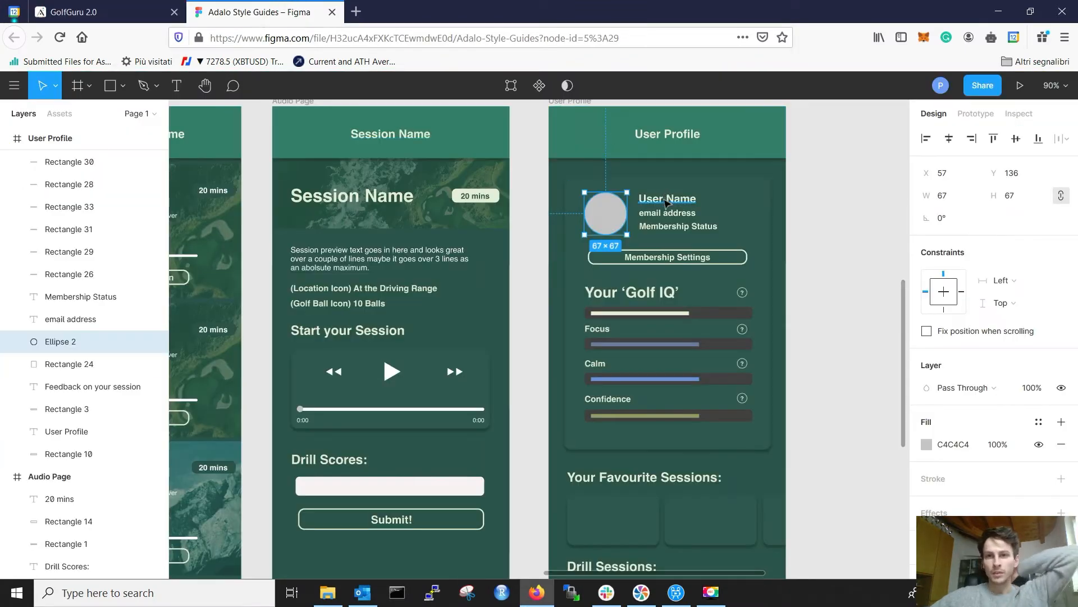
pyautogui.click(667, 198)
pyautogui.click(106, 7)
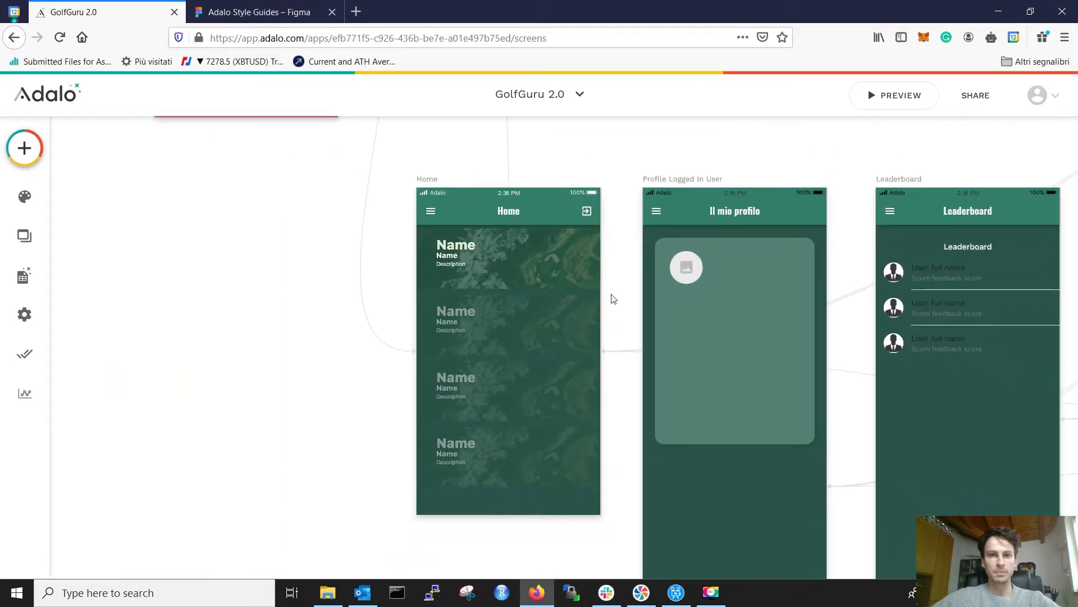
pyautogui.click(449, 257)
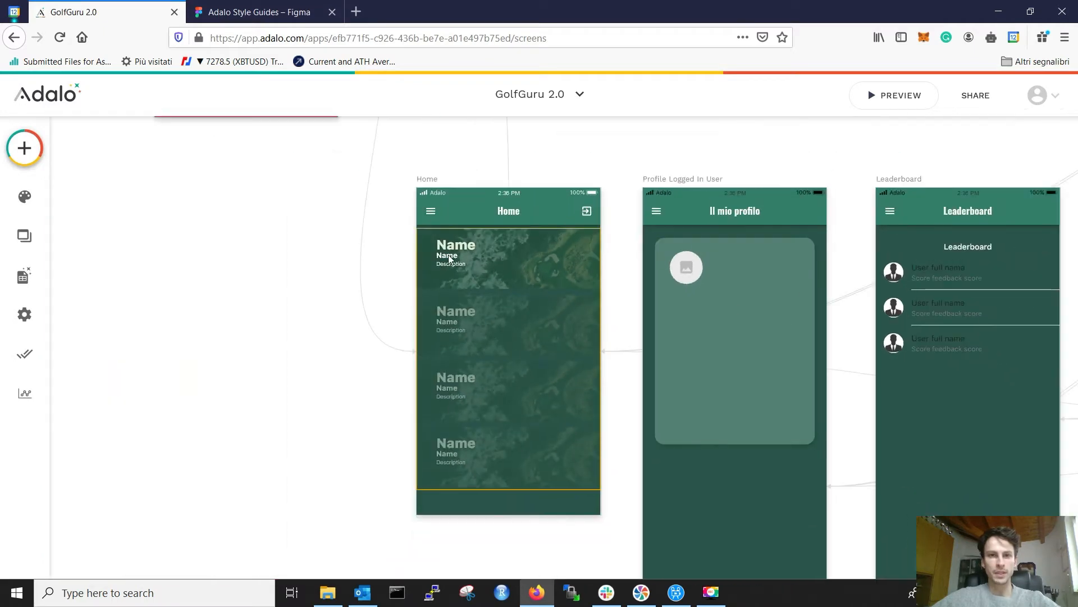
pyautogui.click(450, 258)
pyautogui.hotkey('ctrl', 'c')
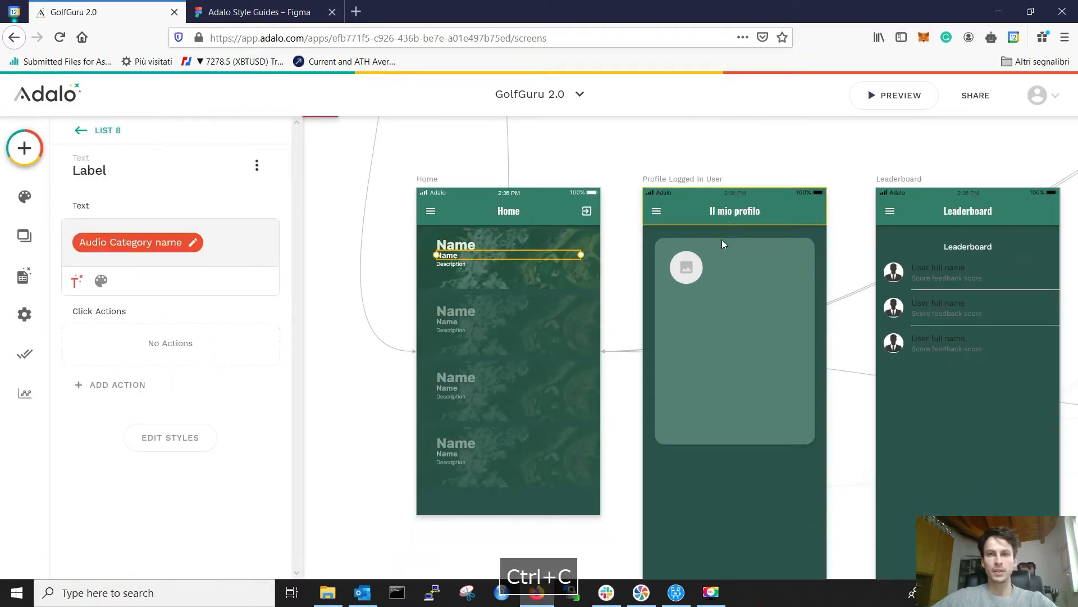
# Step: Paste the Name label into the profile card and fit it beside the avatar
pyautogui.click(693, 271)
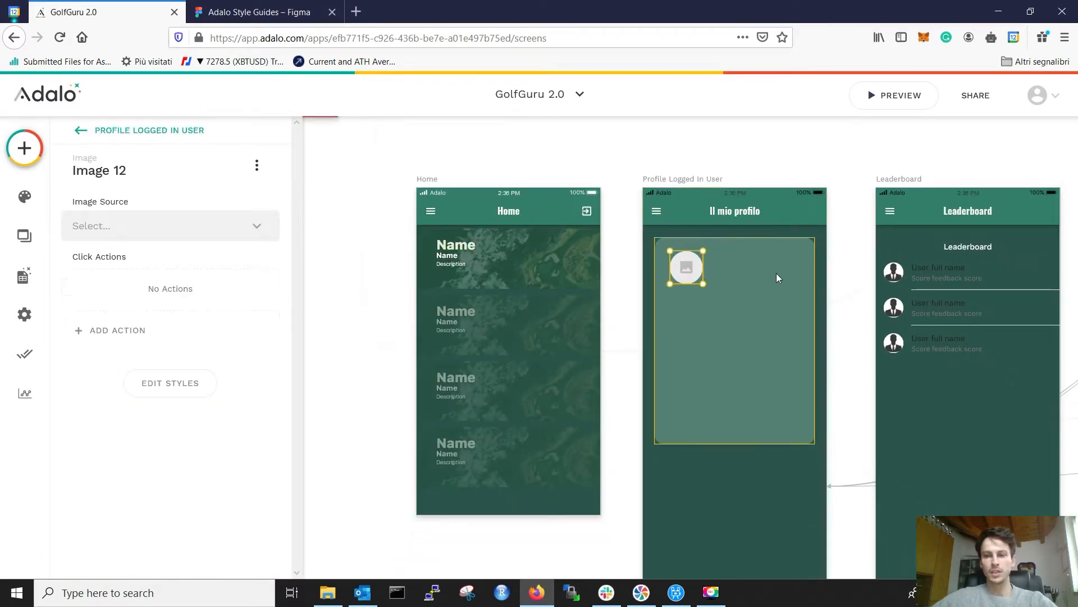
pyautogui.scroll(3, 760, 273)
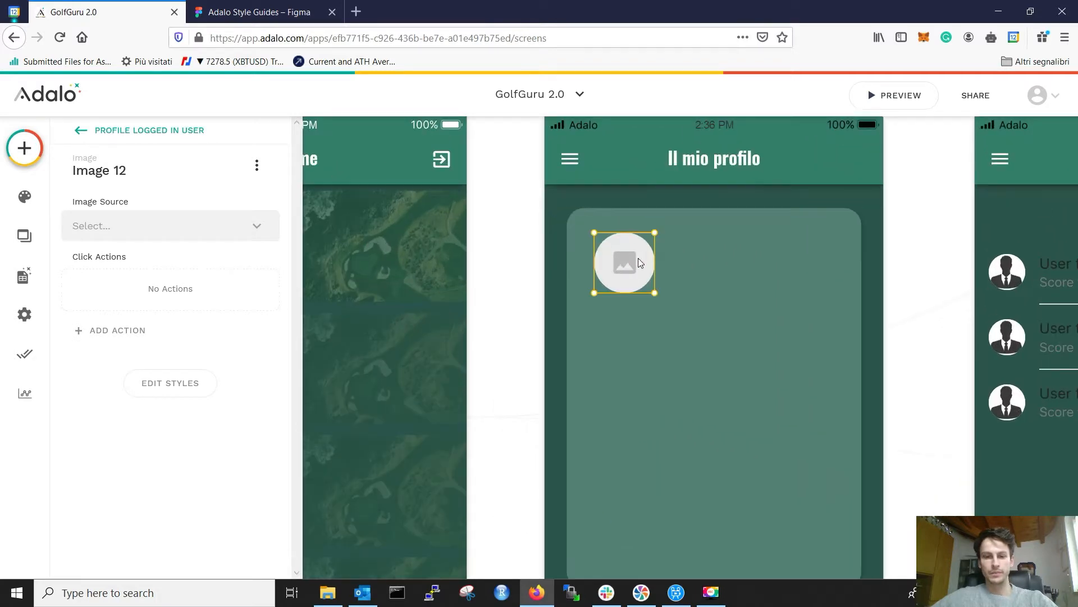
pyautogui.hotkey('ctrl', 'v')
pyautogui.moveTo(686, 236); pyautogui.dragTo(783, 234)
pyautogui.click(291, 7)
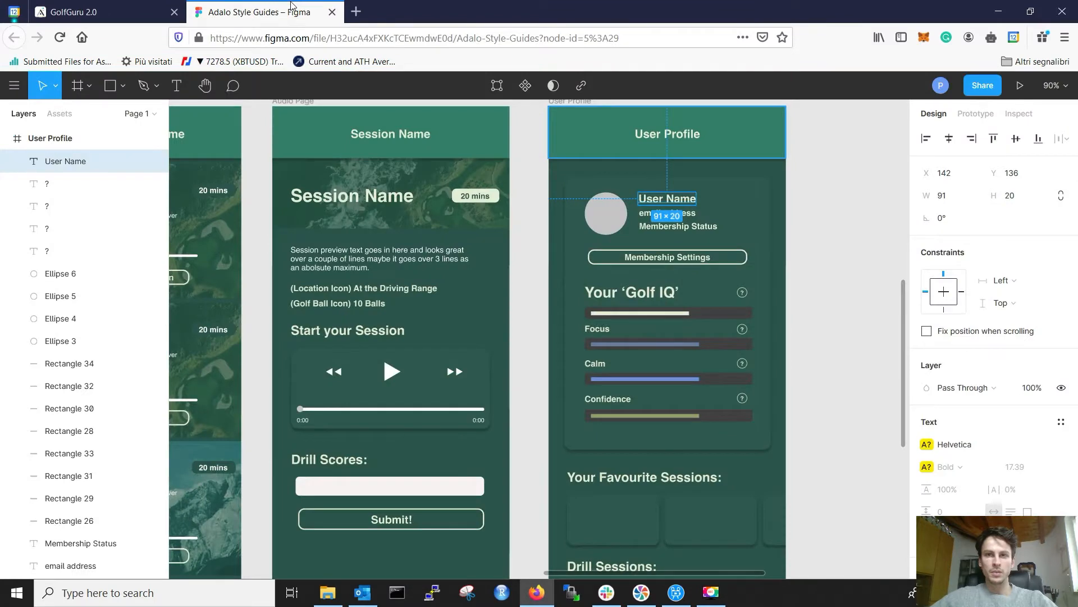
pyautogui.click(107, 12)
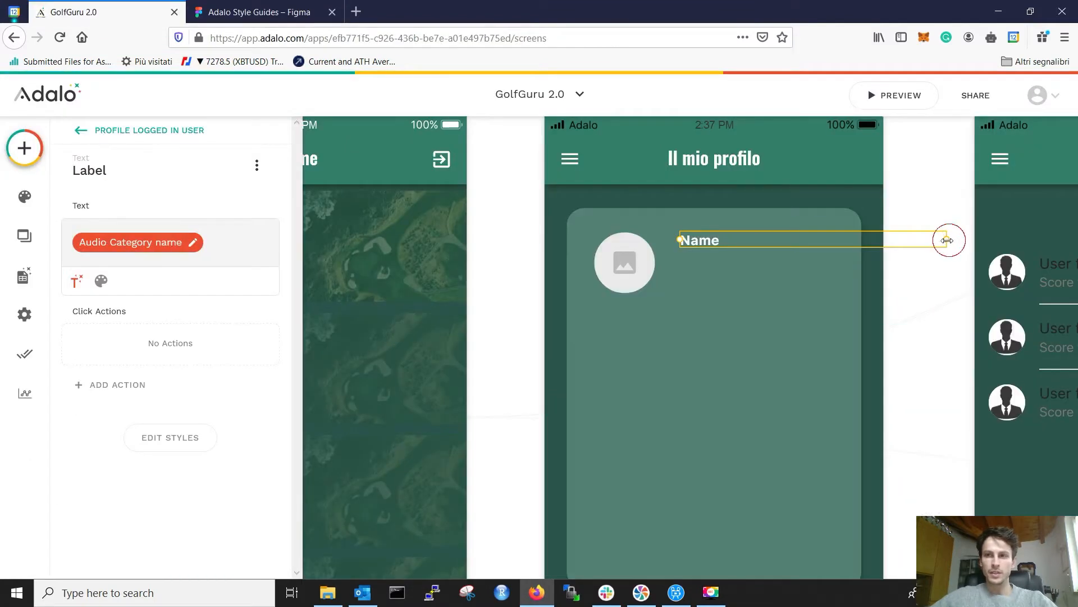
pyautogui.moveTo(852, 239); pyautogui.dragTo(848, 241)
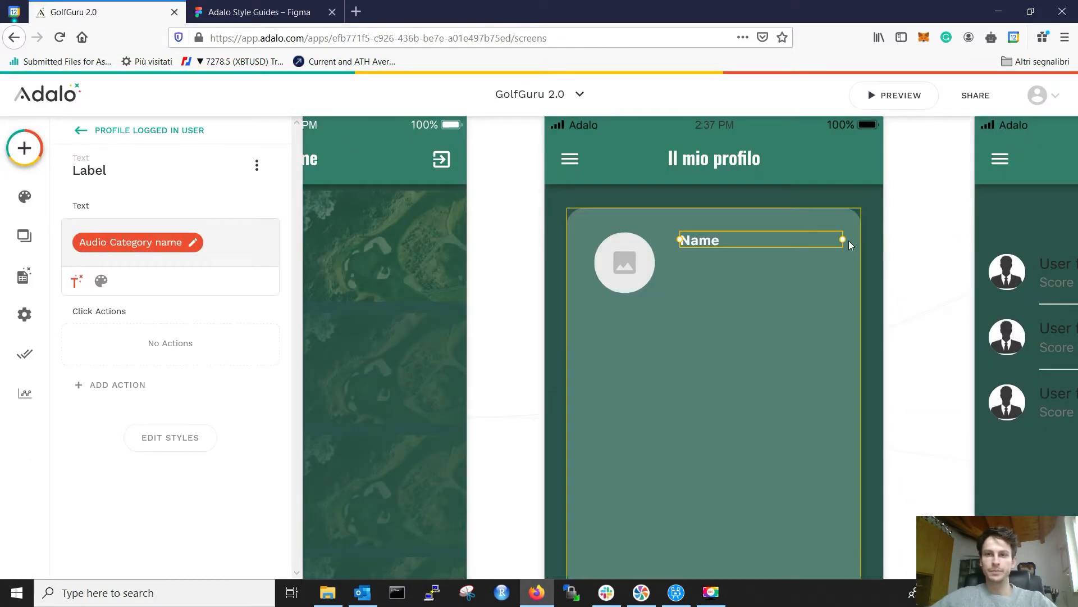
pyautogui.moveTo(680, 240); pyautogui.dragTo(670, 239)
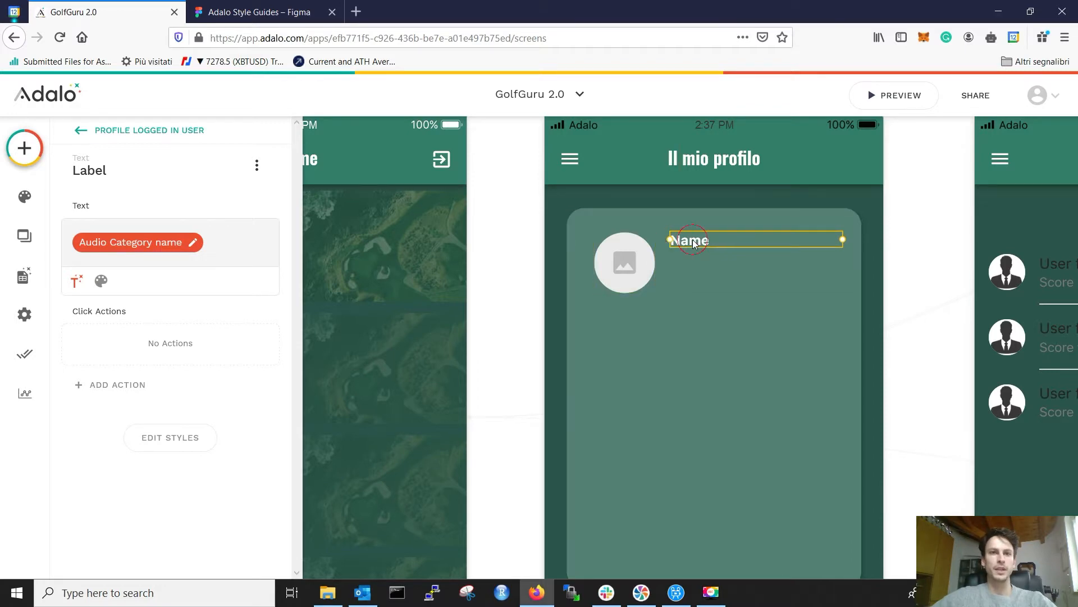
pyautogui.hotkey('ctrl', 'Tab')
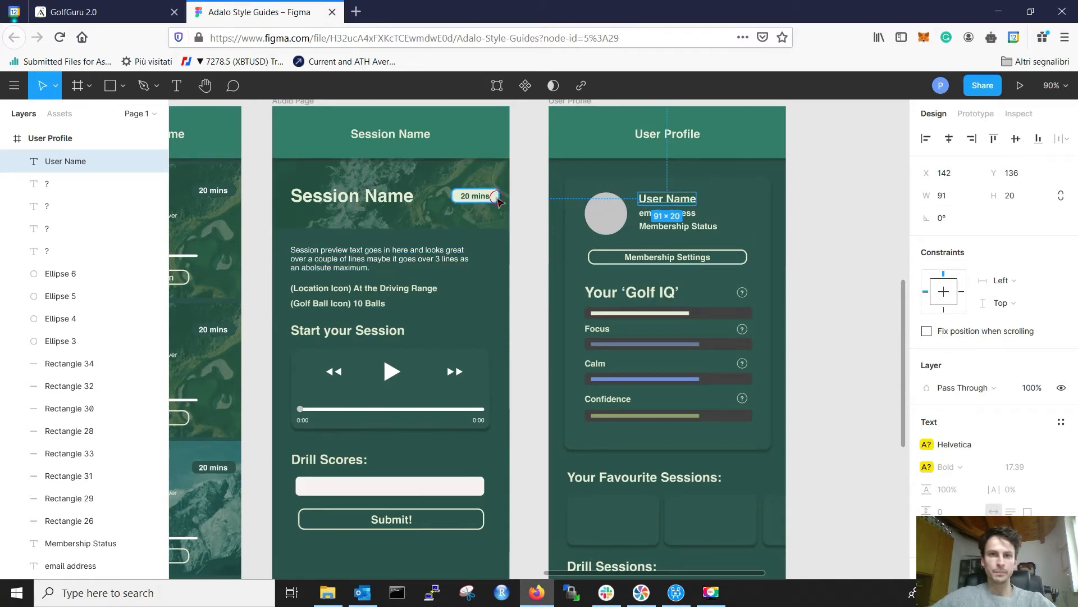
# Step: Copy the 20 mins badge's pale green fill E6EED5 from Figma and return to Adalo
pyautogui.click(498, 199)
pyautogui.click(947, 435)
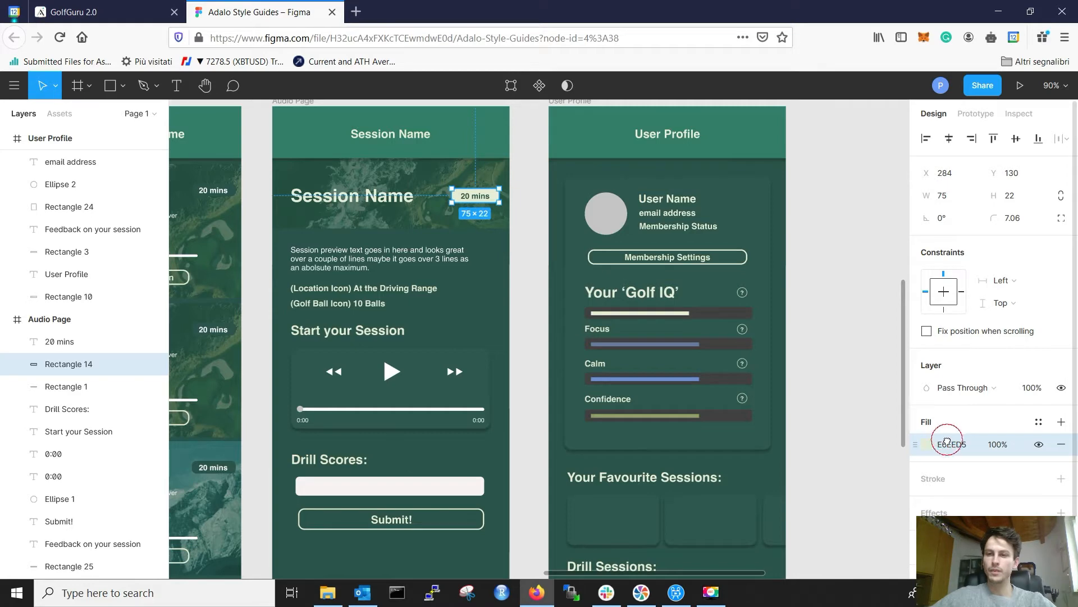
pyautogui.click(952, 444)
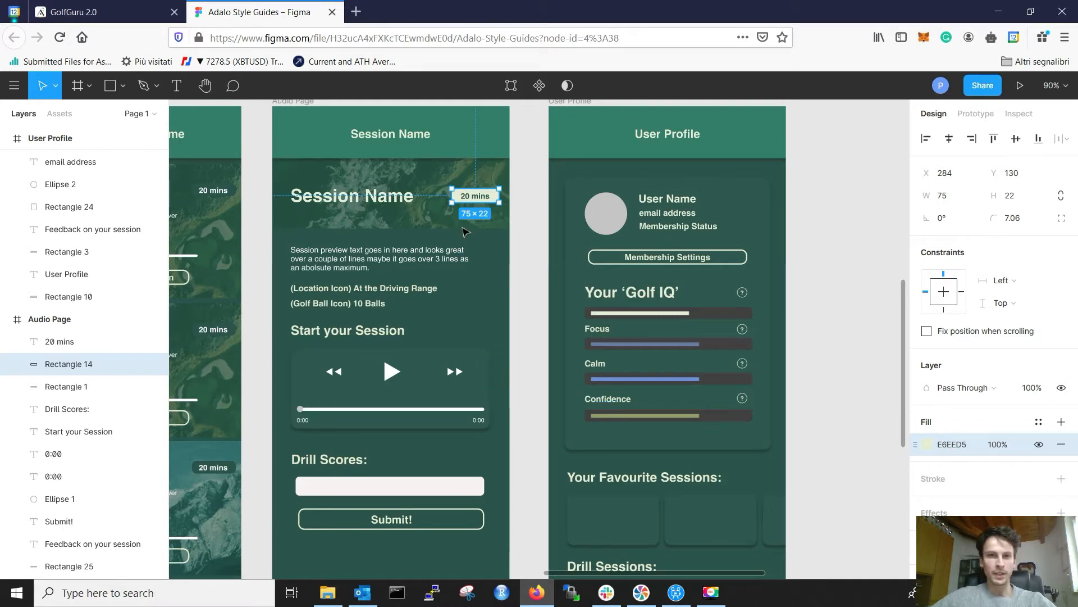
pyautogui.click(397, 487)
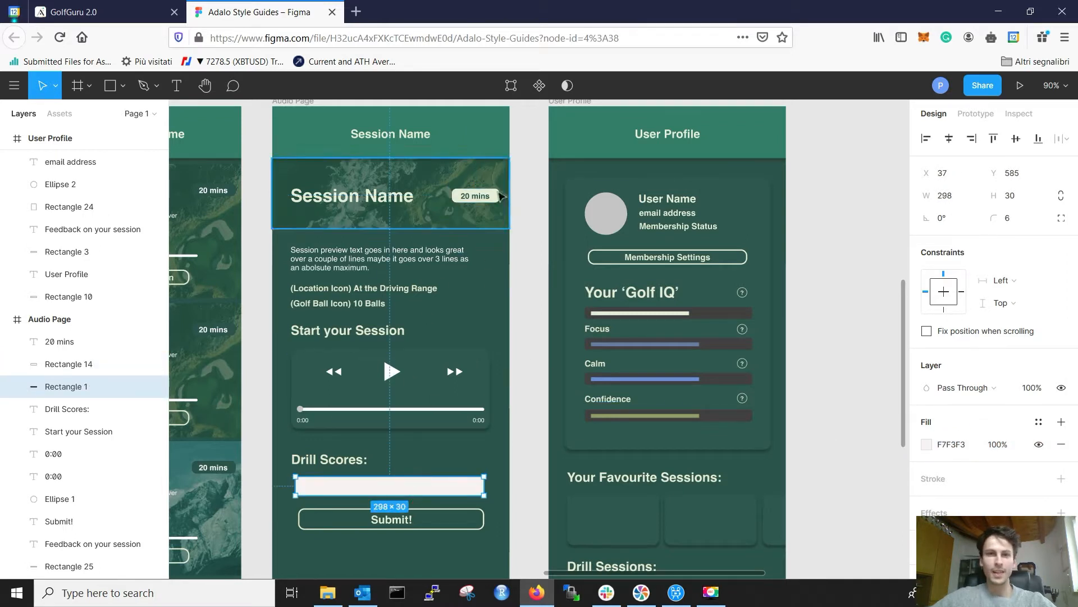
pyautogui.doubleClick(497, 195)
pyautogui.click(953, 466)
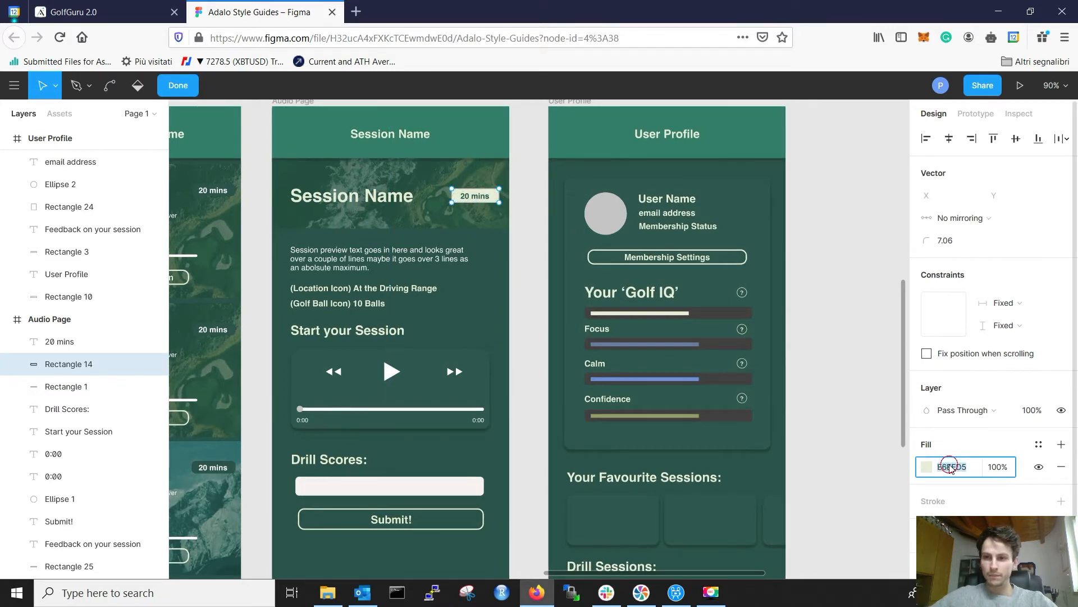
pyautogui.hotkey('ctrl', 'c')
pyautogui.click(101, 8)
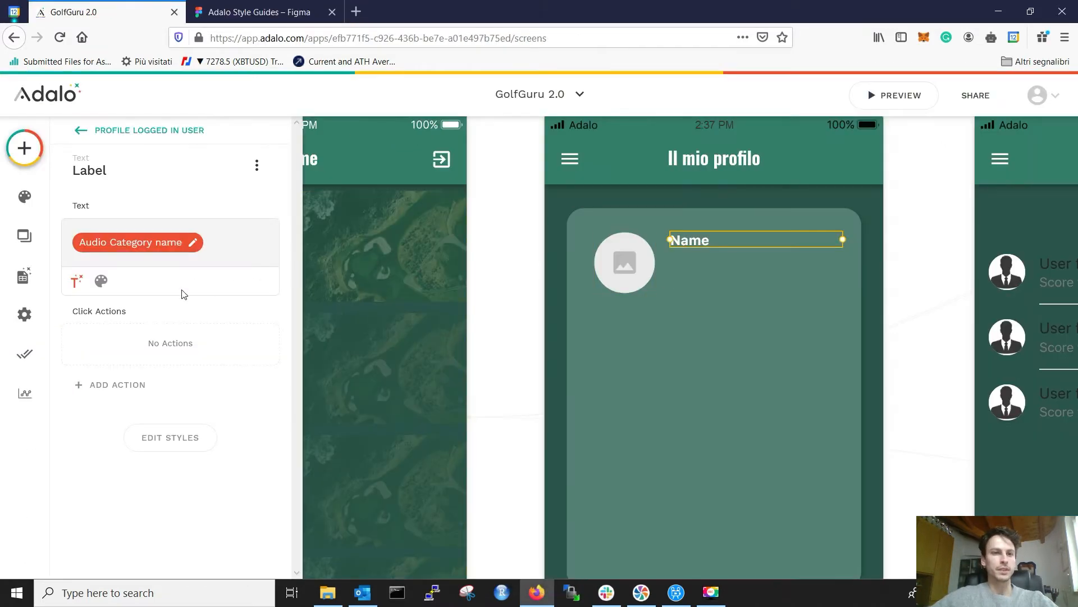
# Step: Style the Name label with colour E6EED5, font size 18, and Bold weight
pyautogui.click(101, 280)
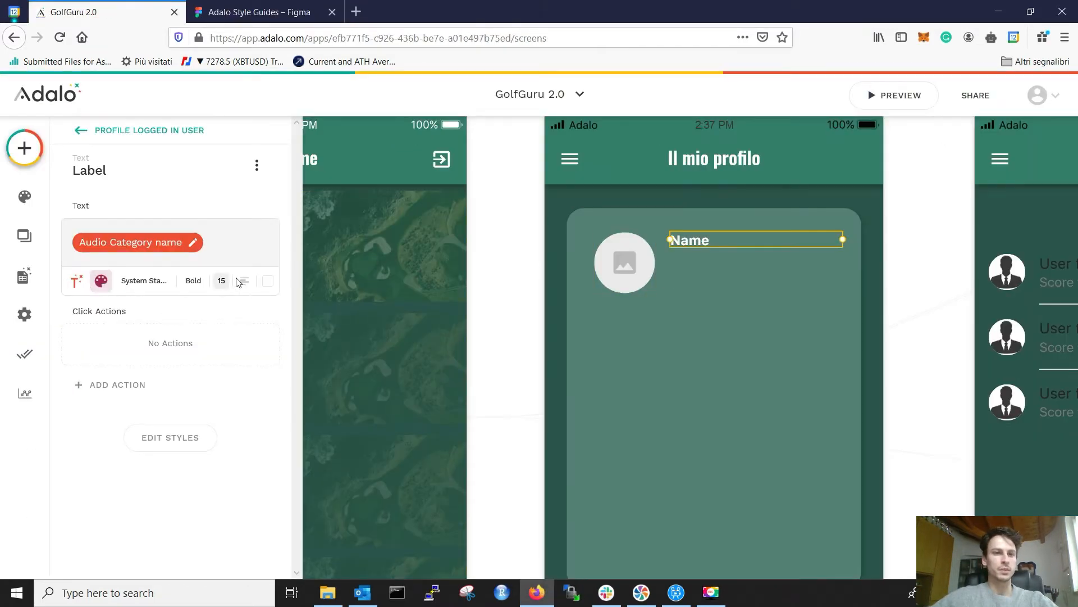
pyautogui.click(269, 284)
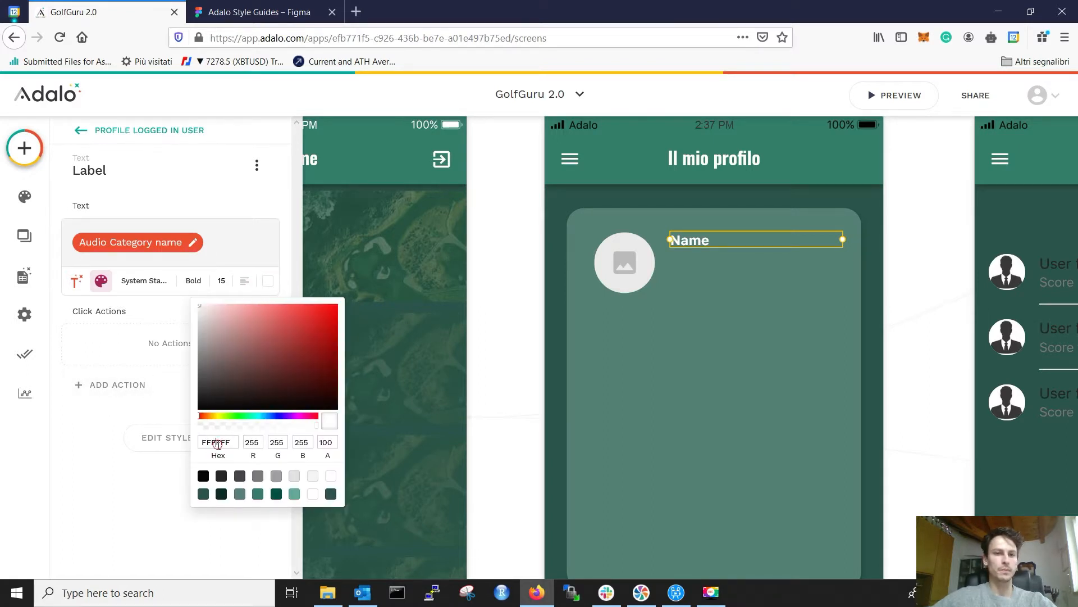
pyautogui.hotkey('ctrl', 'v')
pyautogui.click(64, 436)
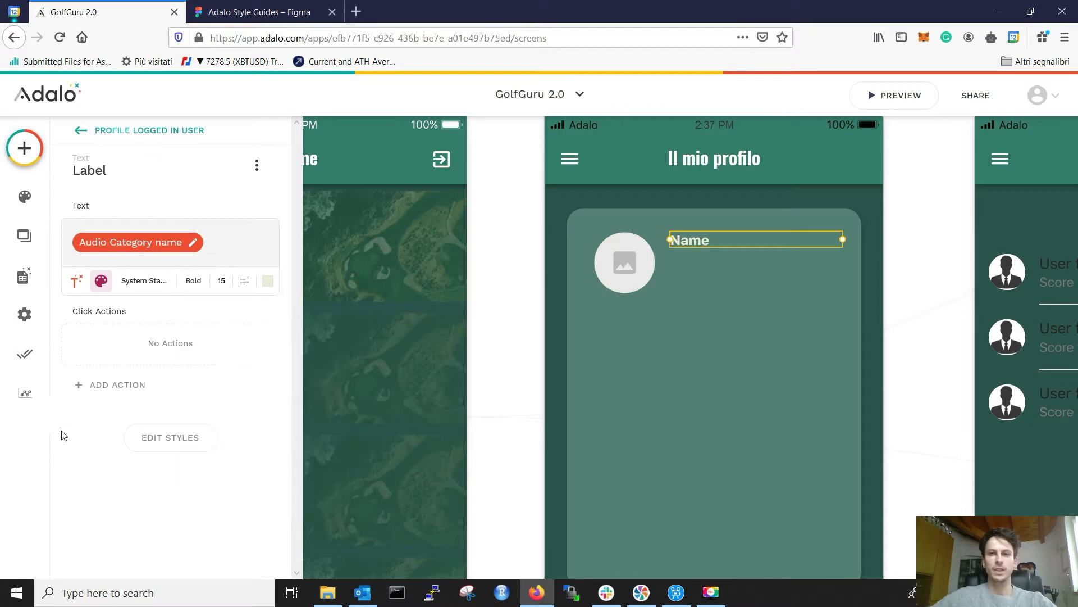
pyautogui.click(263, 12)
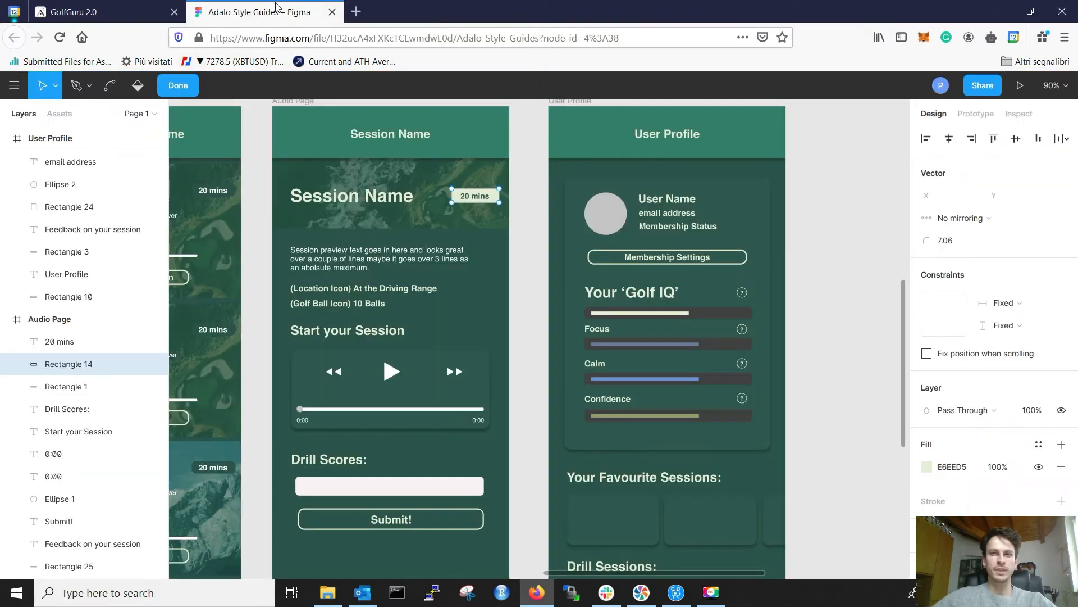
pyautogui.click(132, 13)
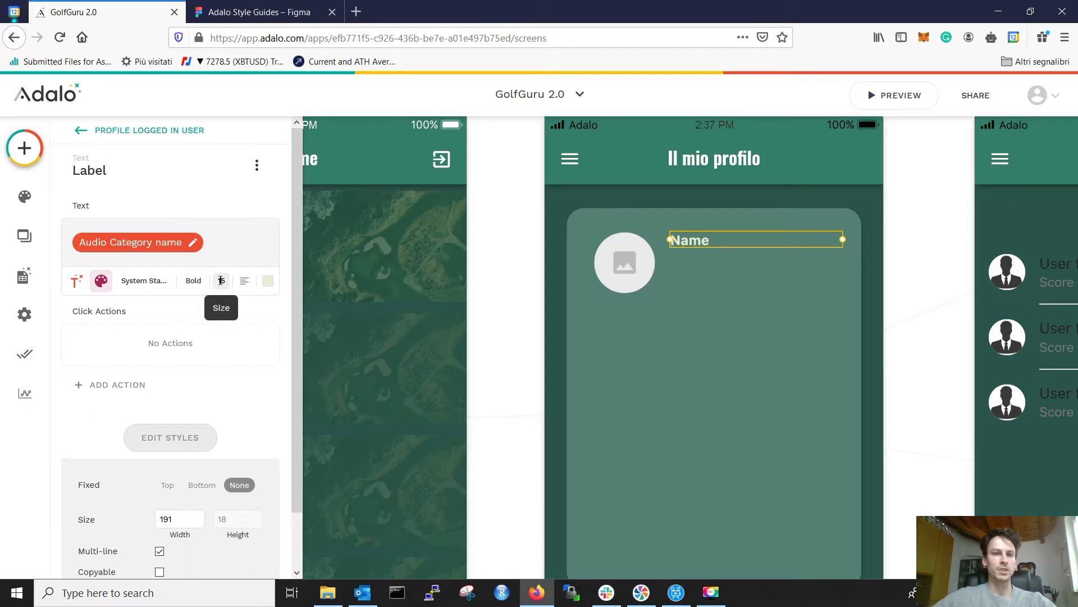
pyautogui.write('8')
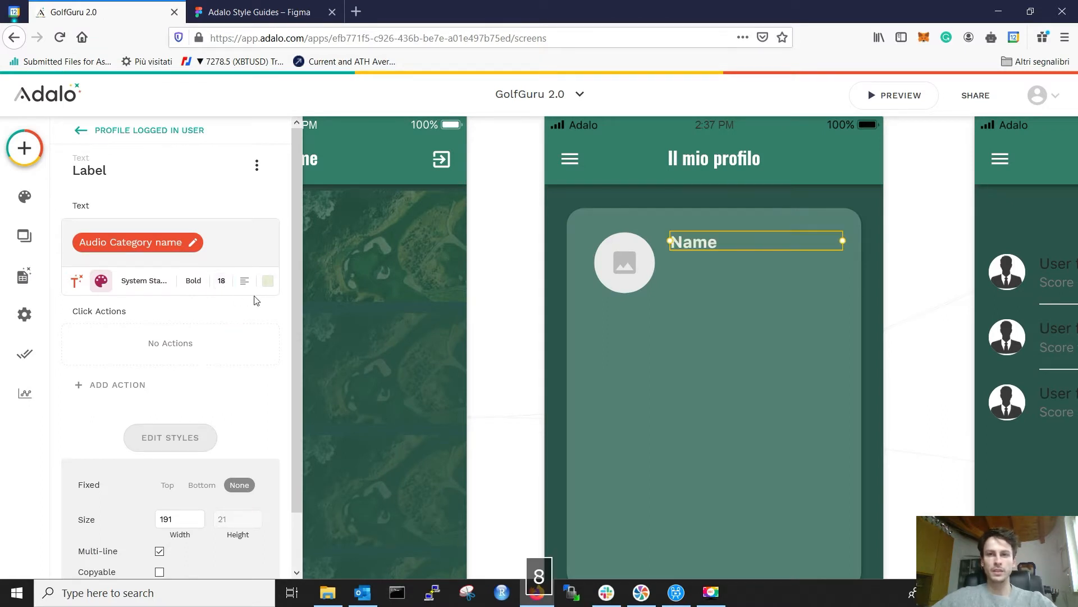
pyautogui.click(194, 280)
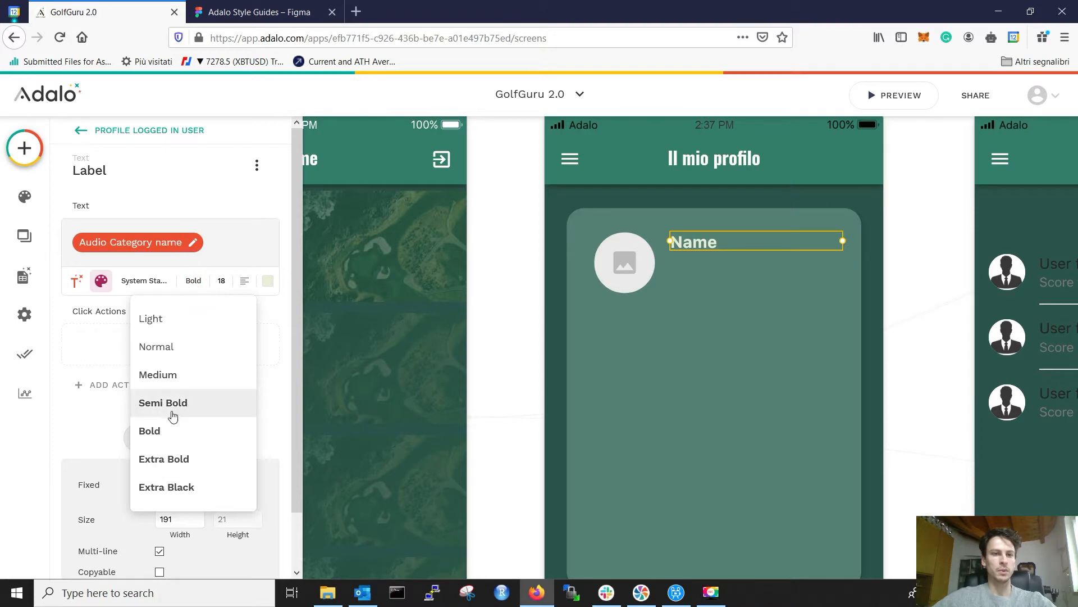
pyautogui.click(167, 445)
pyautogui.click(258, 12)
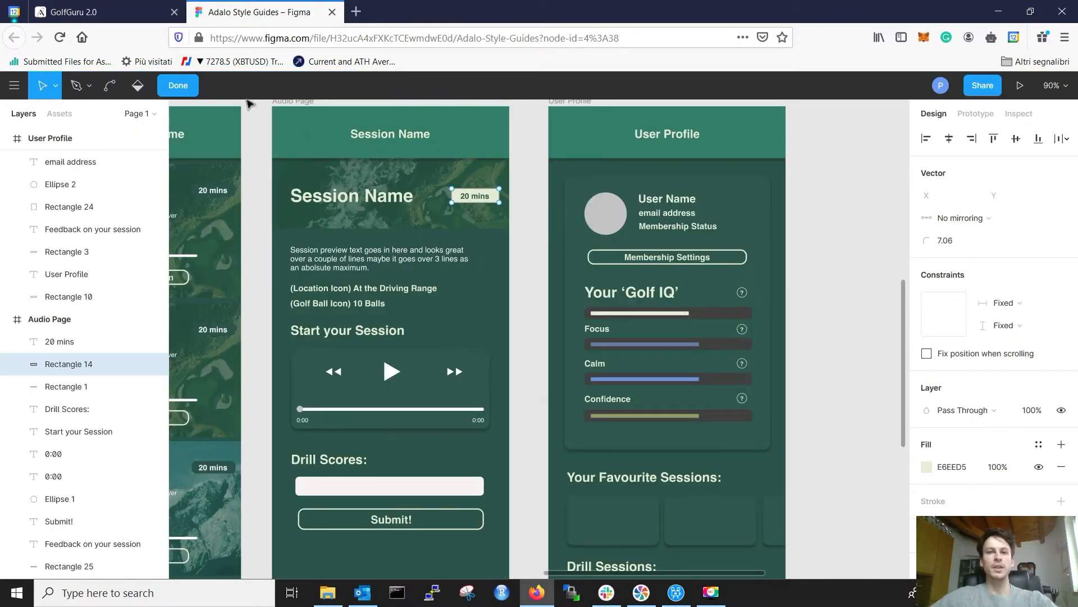
pyautogui.click(94, 14)
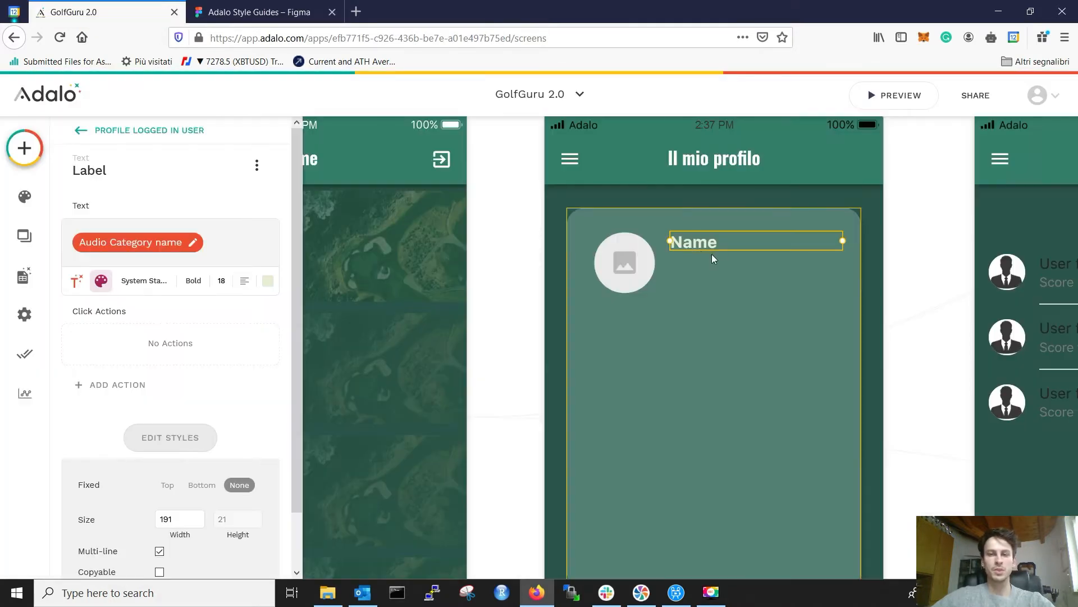
# Step: Duplicate the Name label into two more below it, each set to Semi Bold, size 16
pyautogui.moveTo(710, 245); pyautogui.dragTo(703, 284)
pyautogui.click(704, 268)
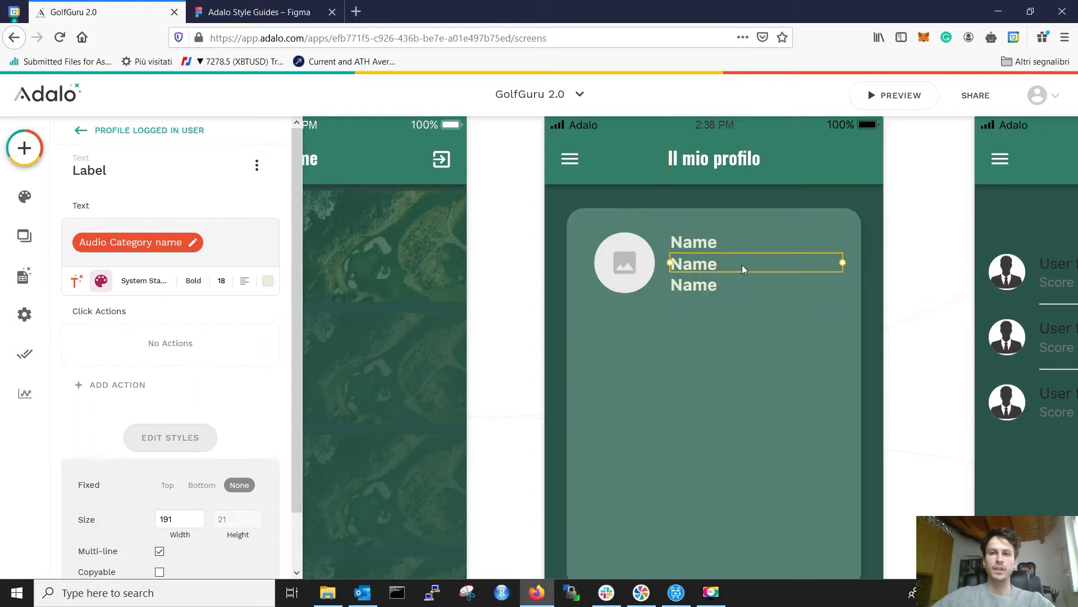
pyautogui.click(193, 280)
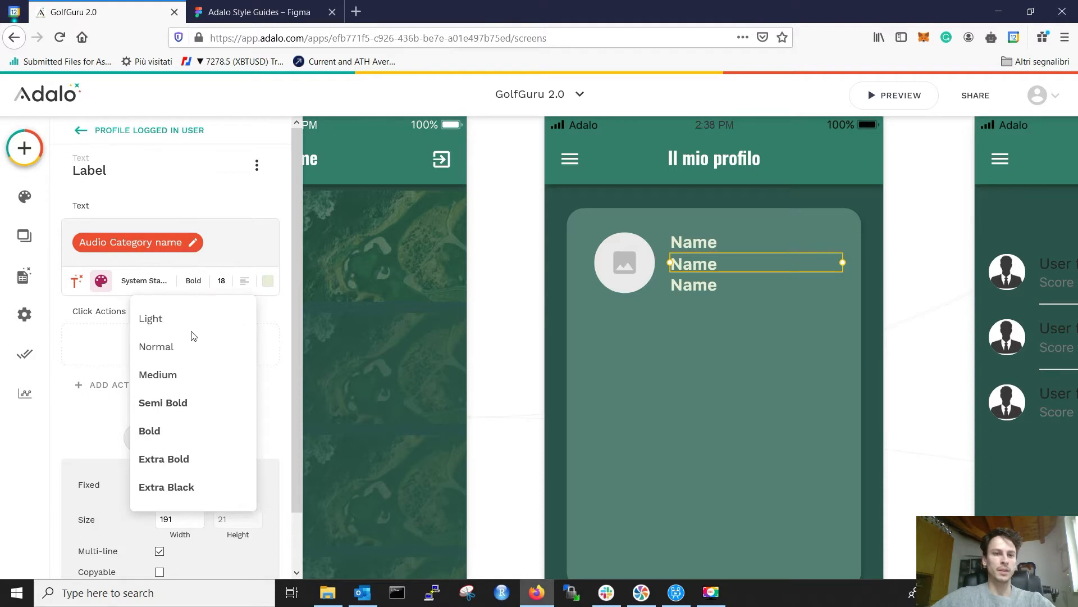
pyautogui.click(178, 404)
pyautogui.click(222, 281)
pyautogui.write('16')
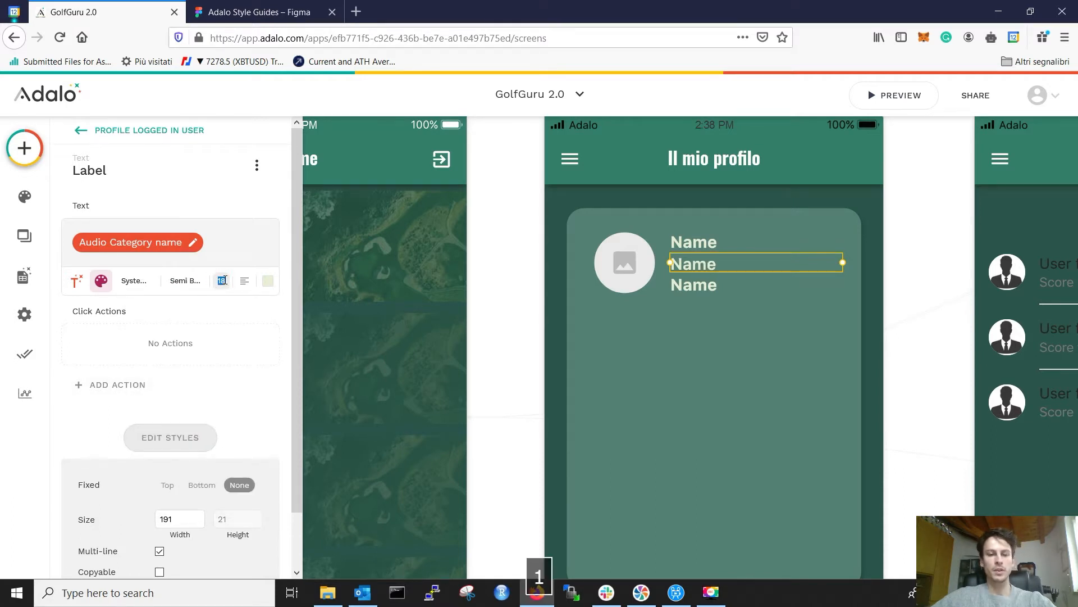
pyautogui.click(705, 285)
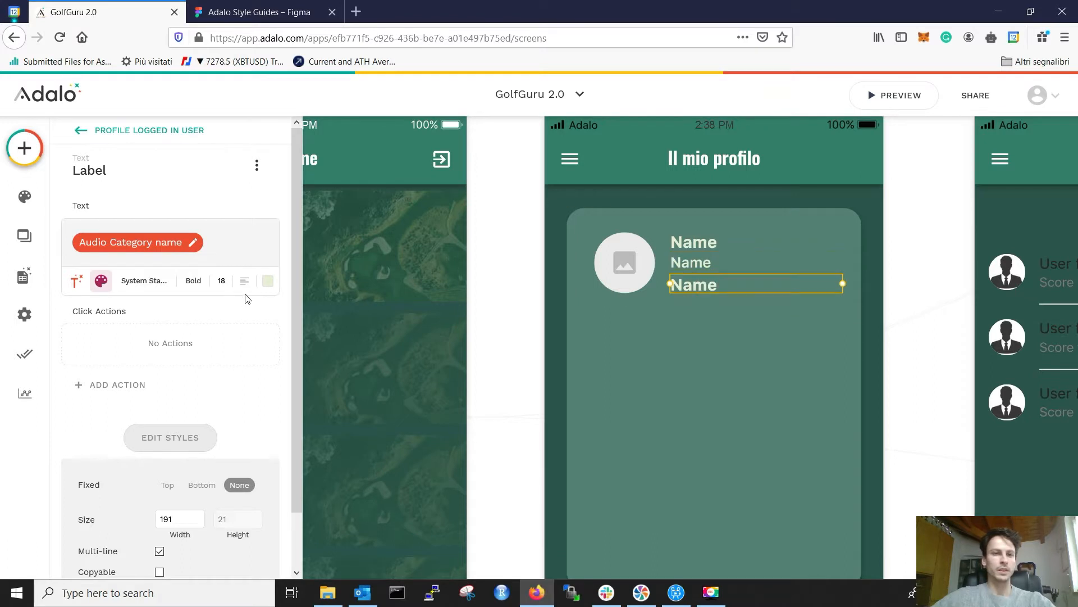
pyautogui.click(223, 282)
pyautogui.write('16')
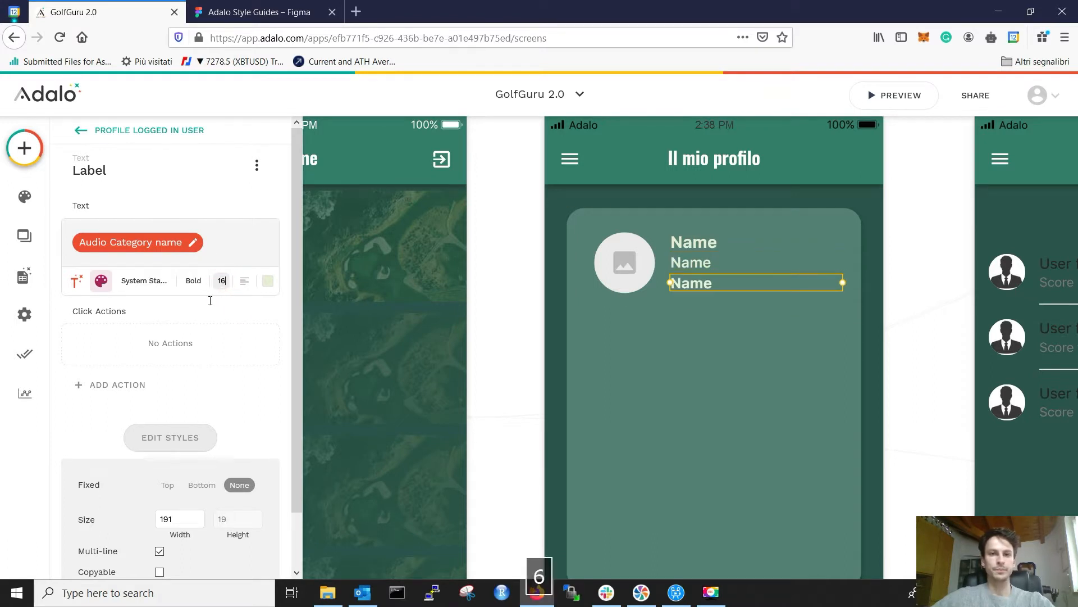
pyautogui.click(197, 280)
pyautogui.click(164, 403)
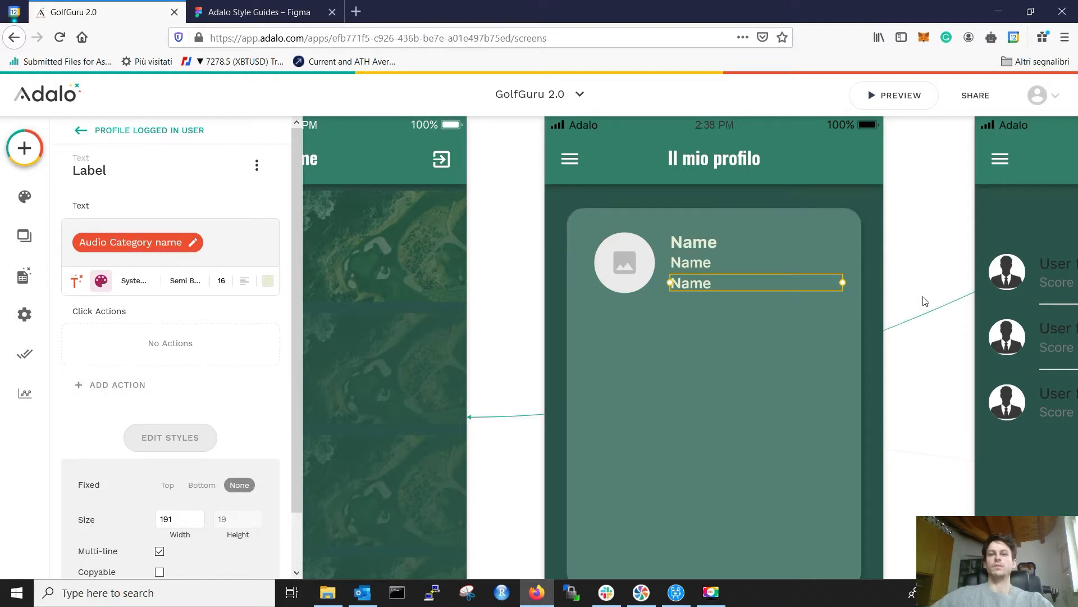
# Step: Nudge the second and third Name labels to even out their spacing beside the avatar
pyautogui.click(803, 333)
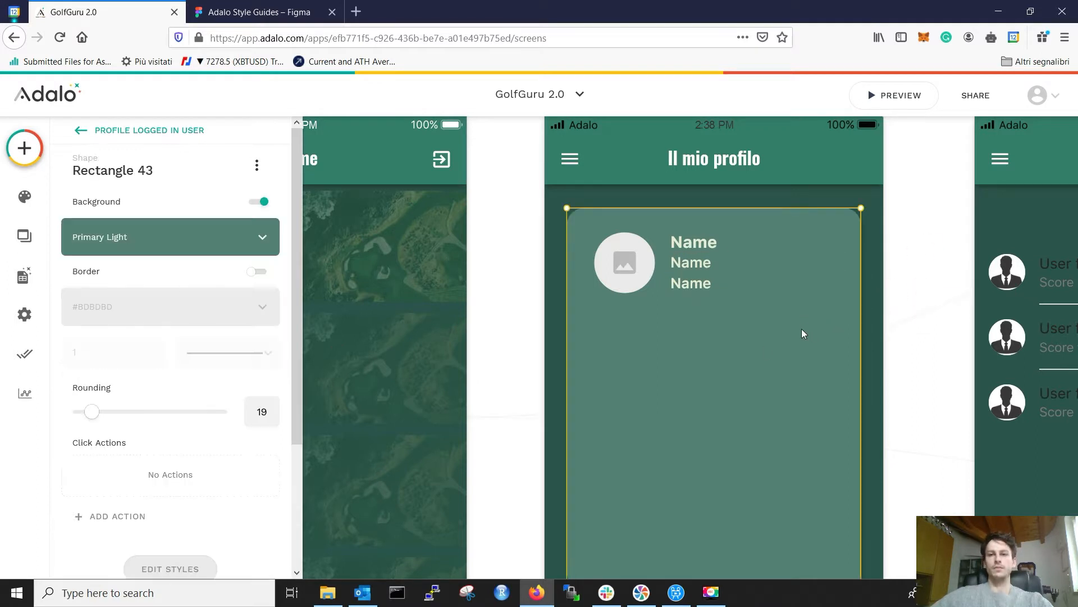
pyautogui.click(702, 267)
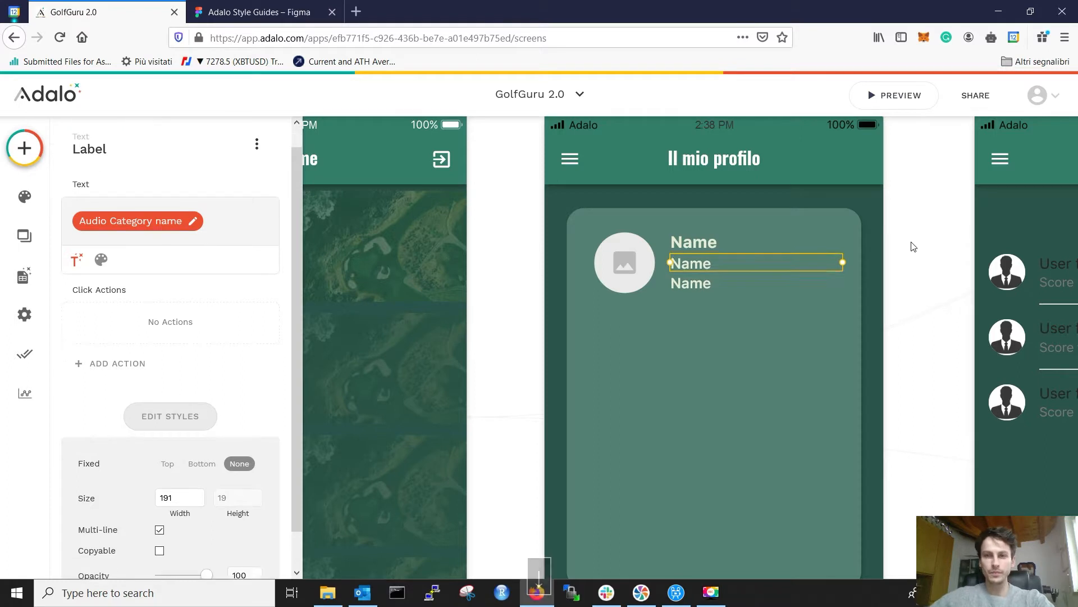
pyautogui.click(866, 224)
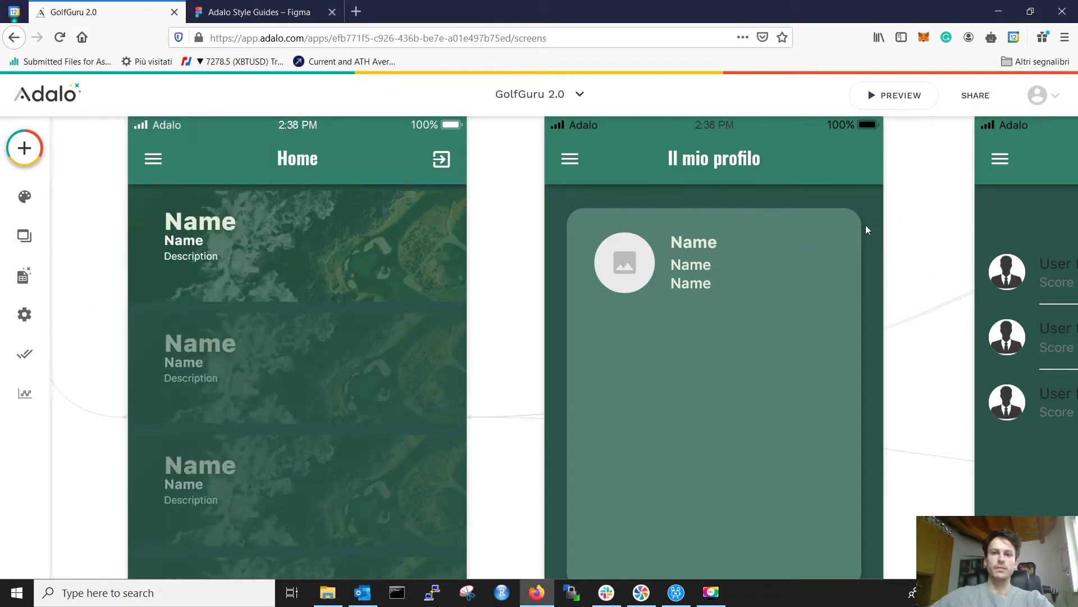
pyautogui.click(707, 269)
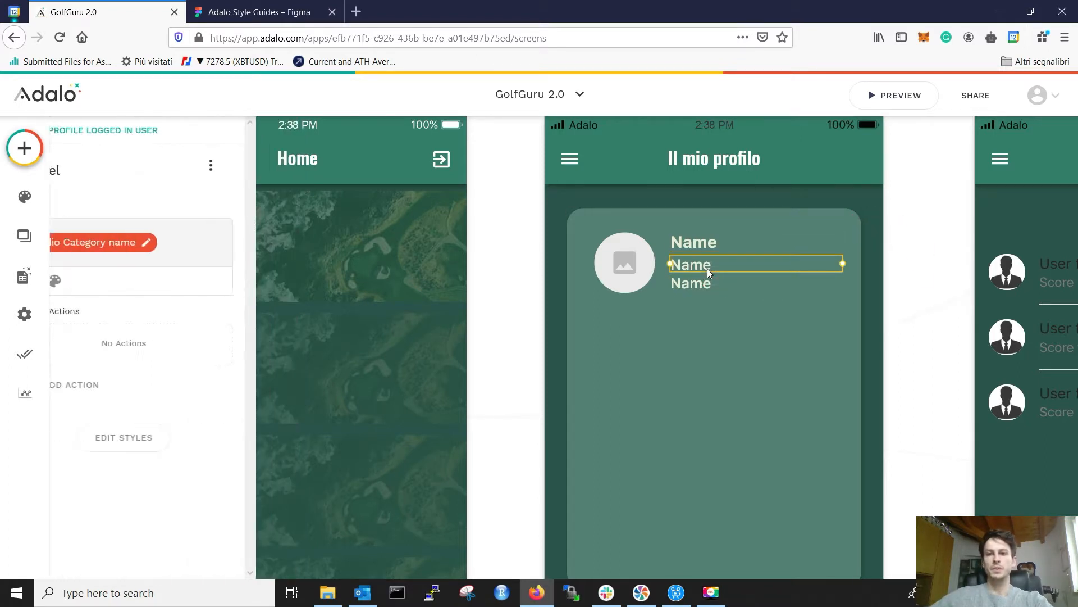
pyautogui.click(736, 353)
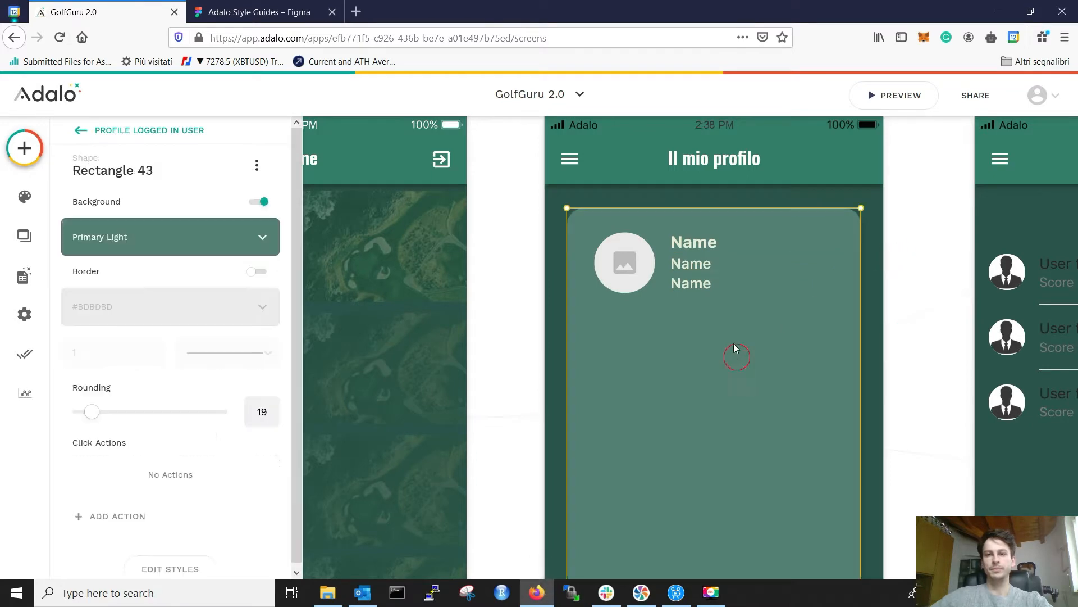
pyautogui.click(697, 284)
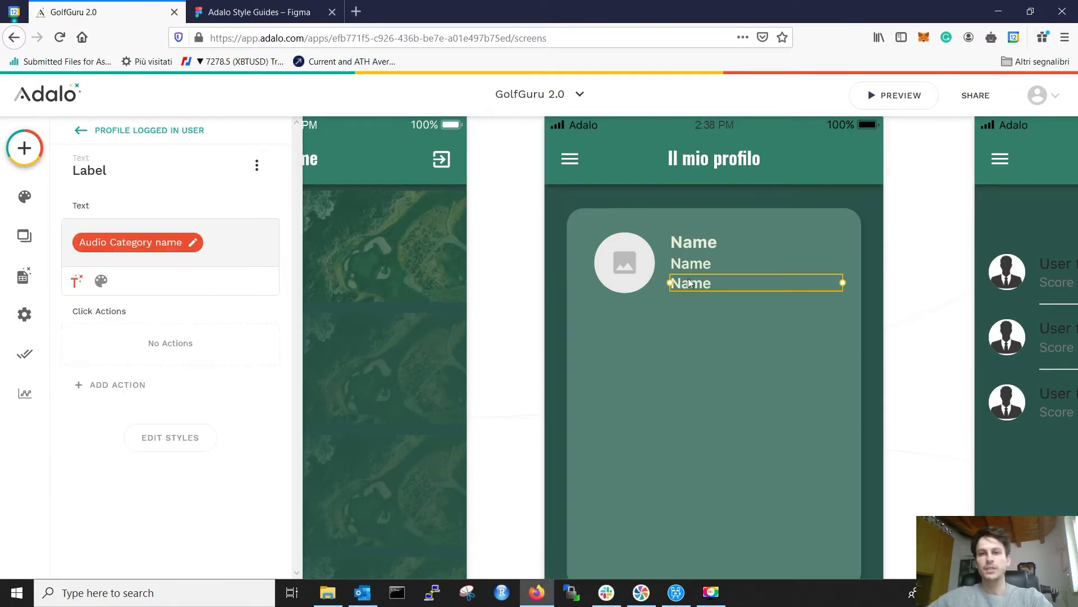
pyautogui.press('Down')
pyautogui.press('Down')
pyautogui.press('Down')
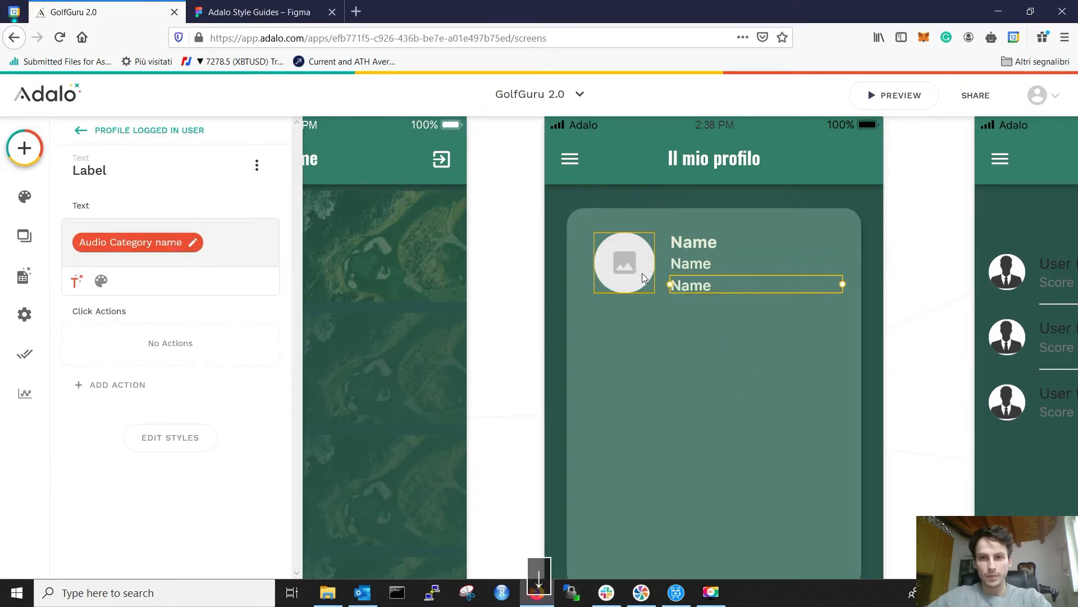
pyautogui.press('Up')
pyautogui.click(719, 264)
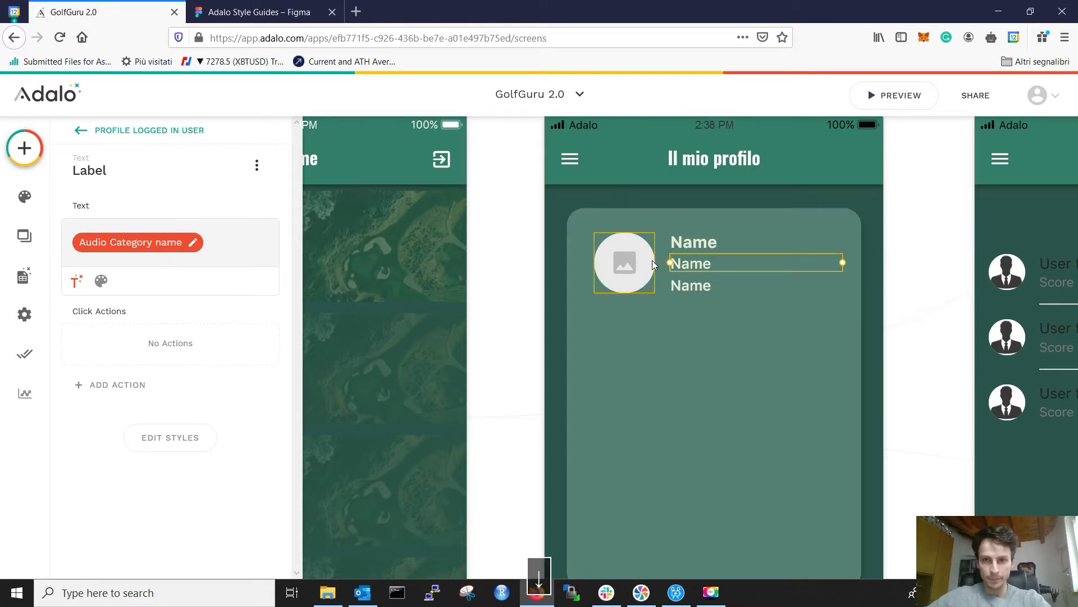
pyautogui.press('Down')
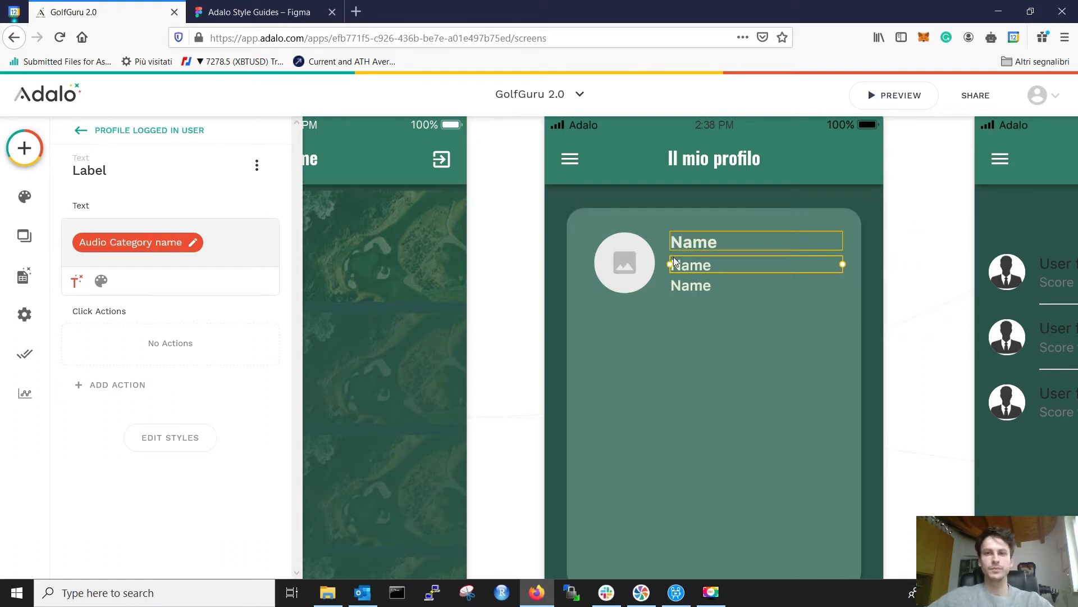
pyautogui.click(548, 307)
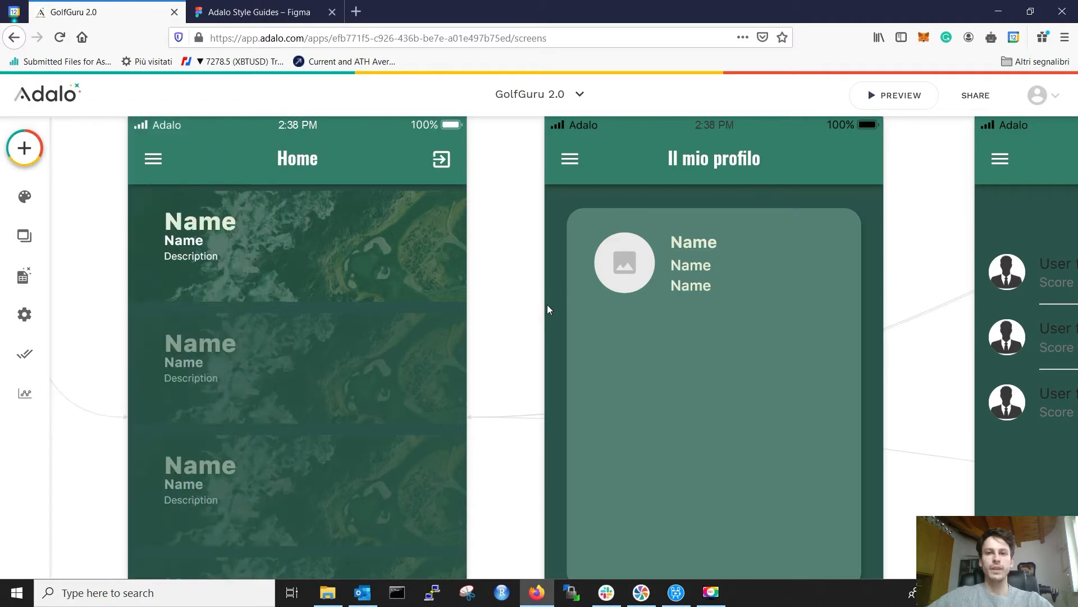
pyautogui.click(194, 8)
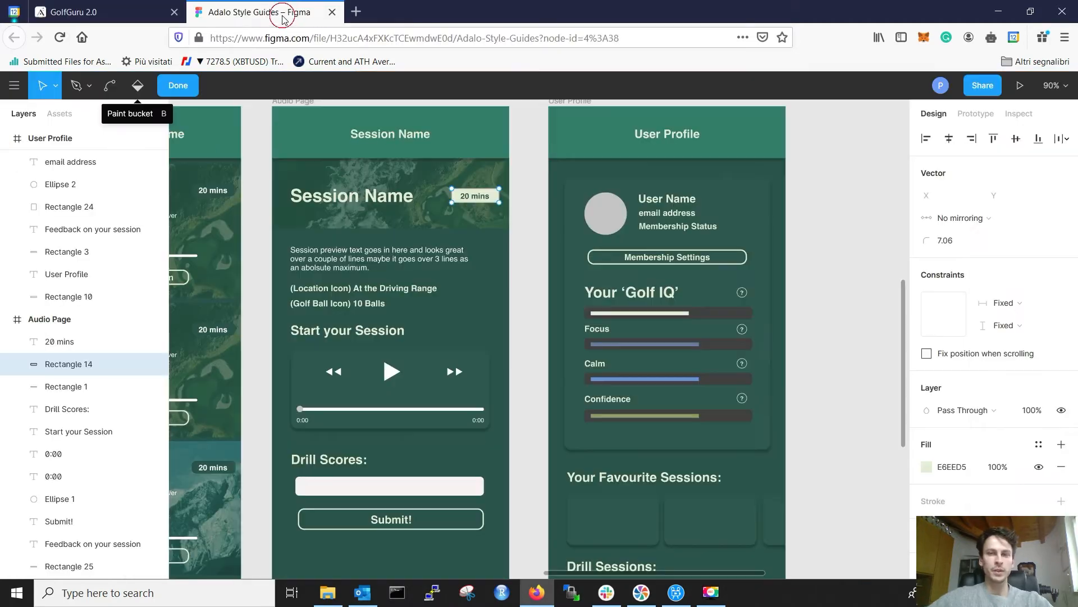
pyautogui.click(51, 12)
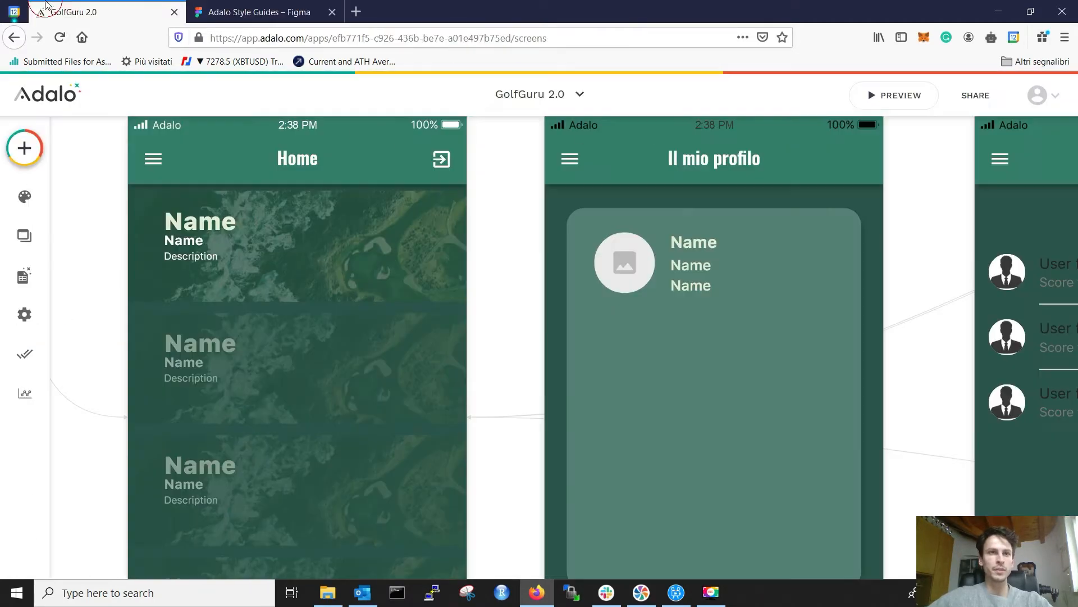
pyautogui.click(681, 243)
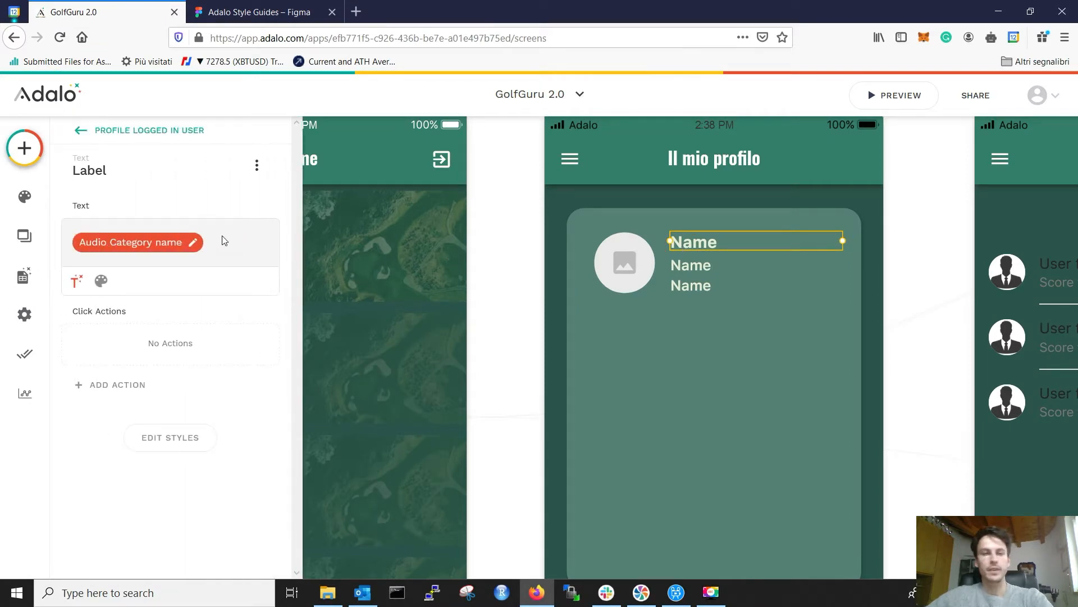
# Step: Replace the first label's Audio Category name with the logged-in user's Full Name
pyautogui.press('BackSpace')
pyautogui.click(76, 269)
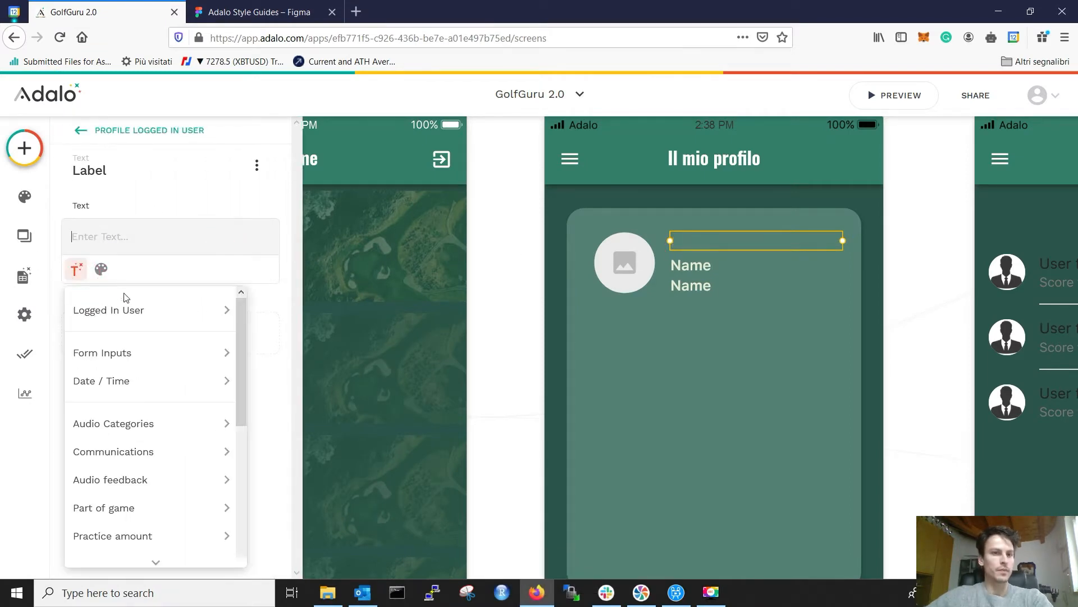
pyautogui.moveTo(131, 310)
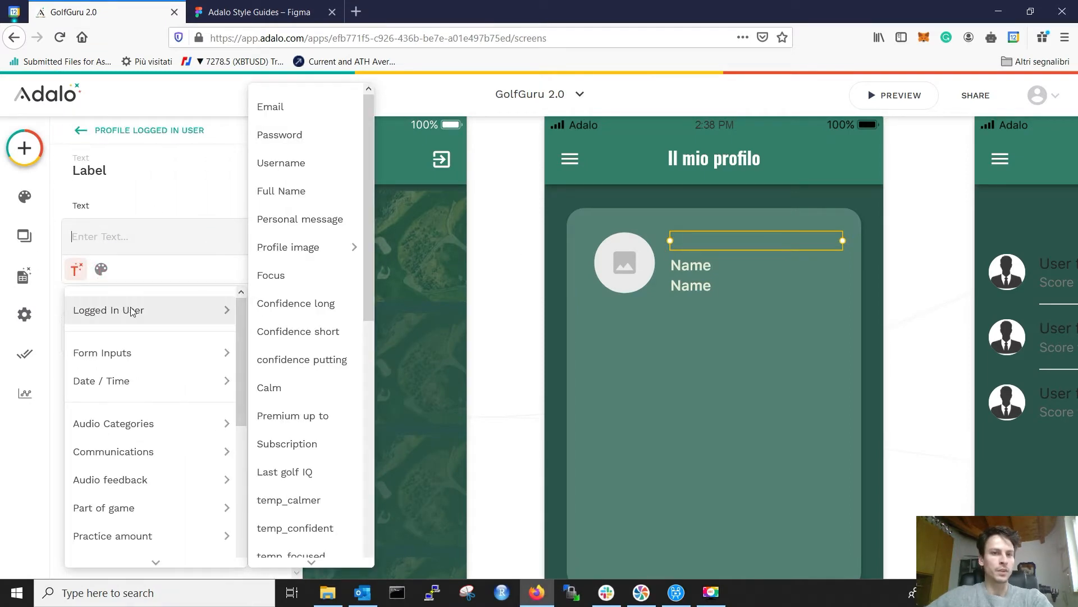
pyautogui.click(321, 192)
# Step: Replace the second label's Audio Category name with the logged-in user's Email
pyautogui.click(674, 262)
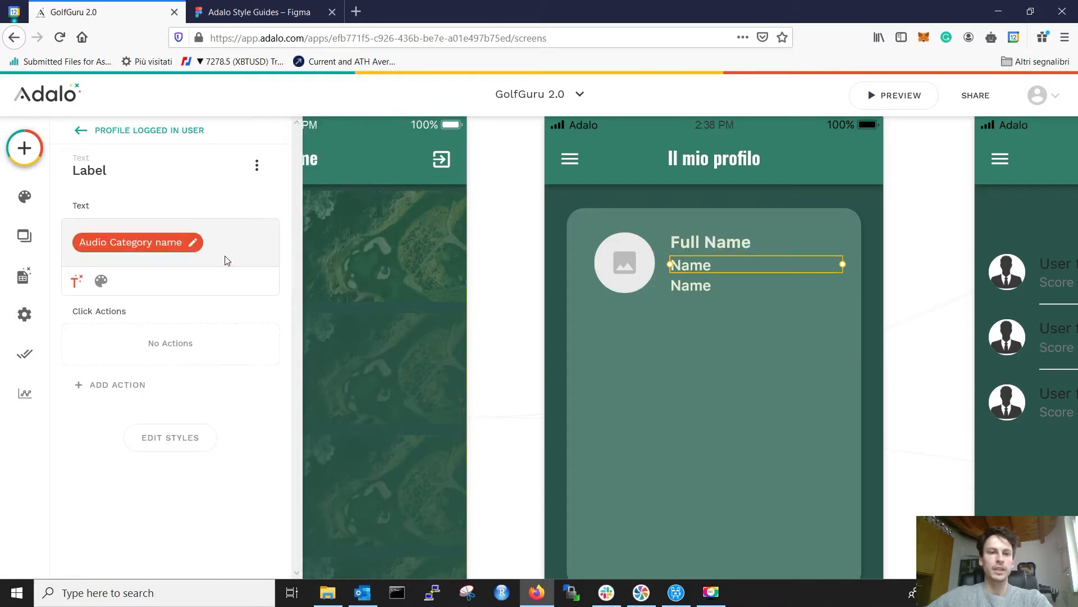
pyautogui.press('BackSpace')
pyautogui.click(258, 9)
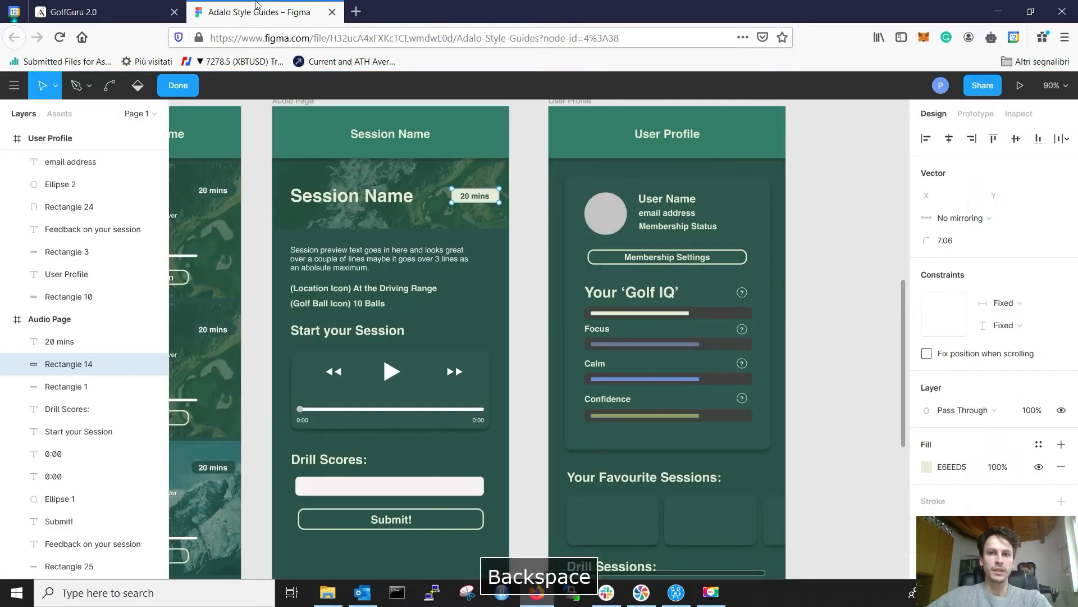
pyautogui.click(85, 11)
pyautogui.click(76, 270)
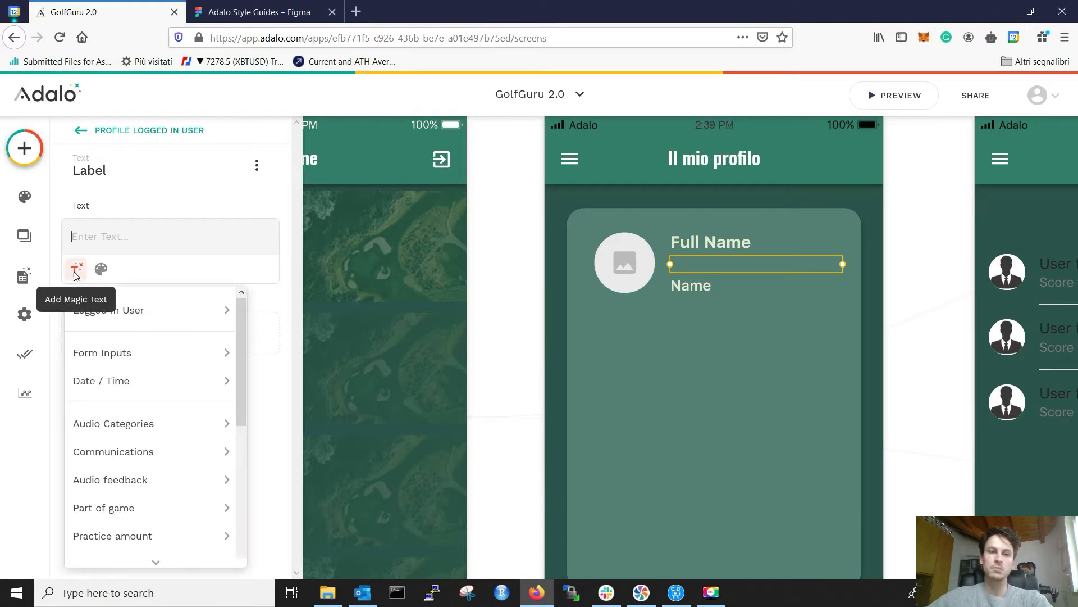
pyautogui.moveTo(138, 310)
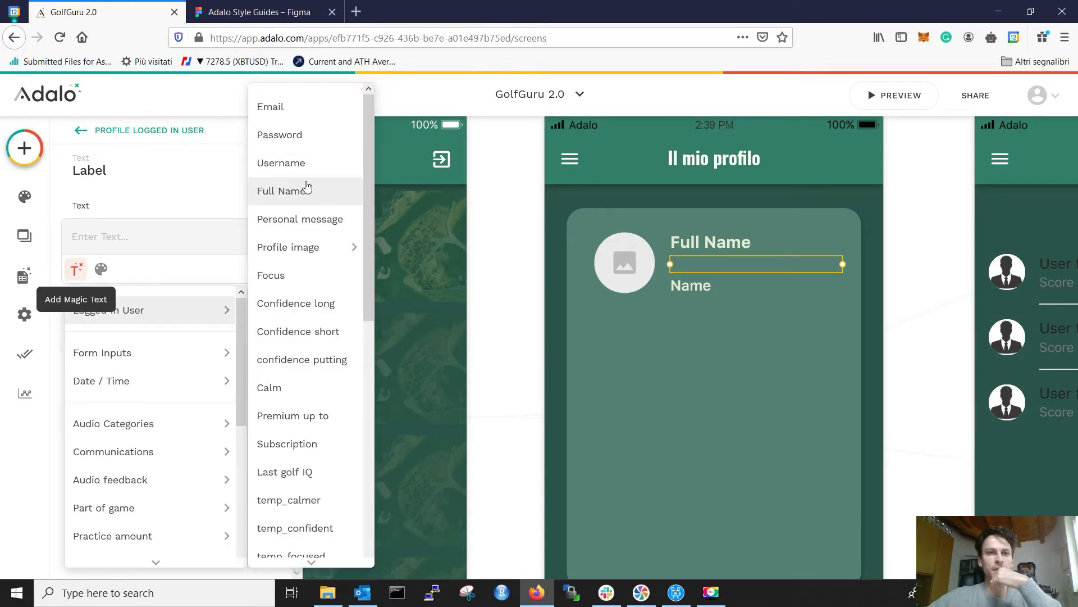
pyautogui.click(292, 107)
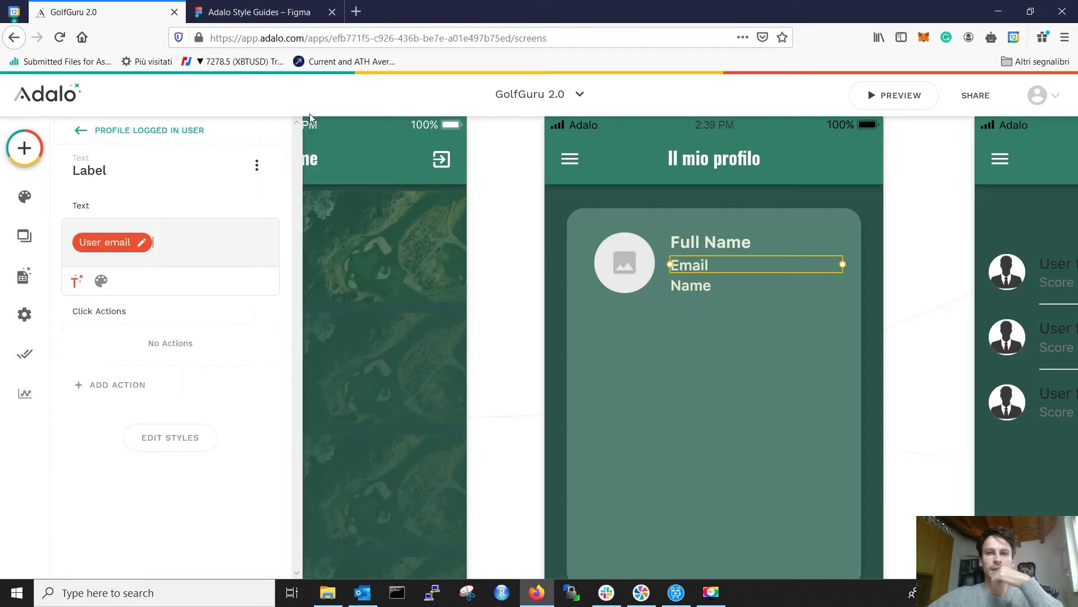
# Step: Replace the third label's Audio Category name with the logged-in user's Subscription
pyautogui.click(692, 287)
pyautogui.press('BackSpace')
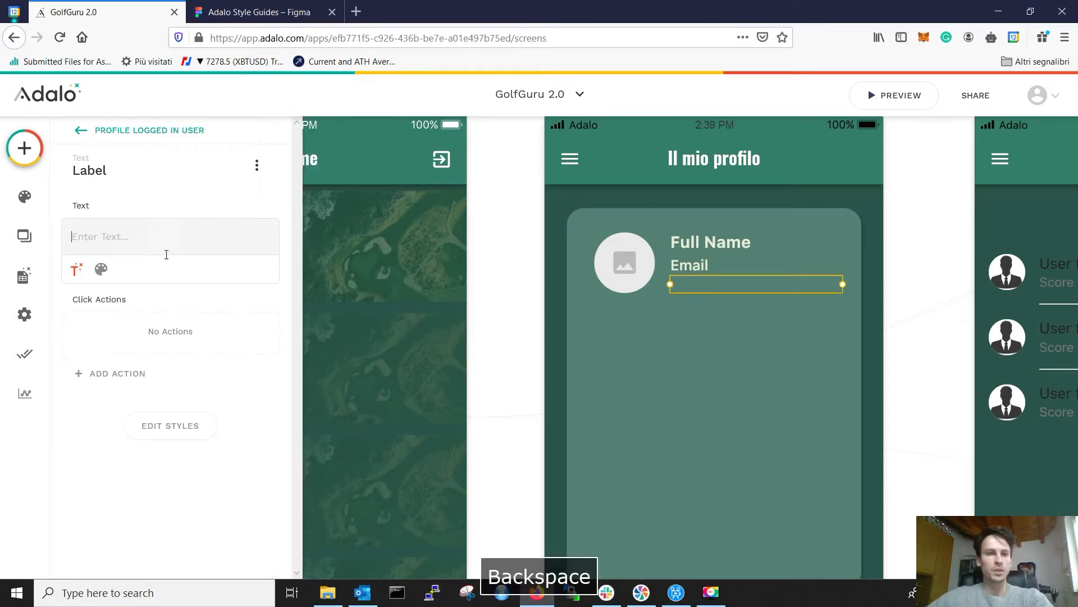
pyautogui.click(76, 269)
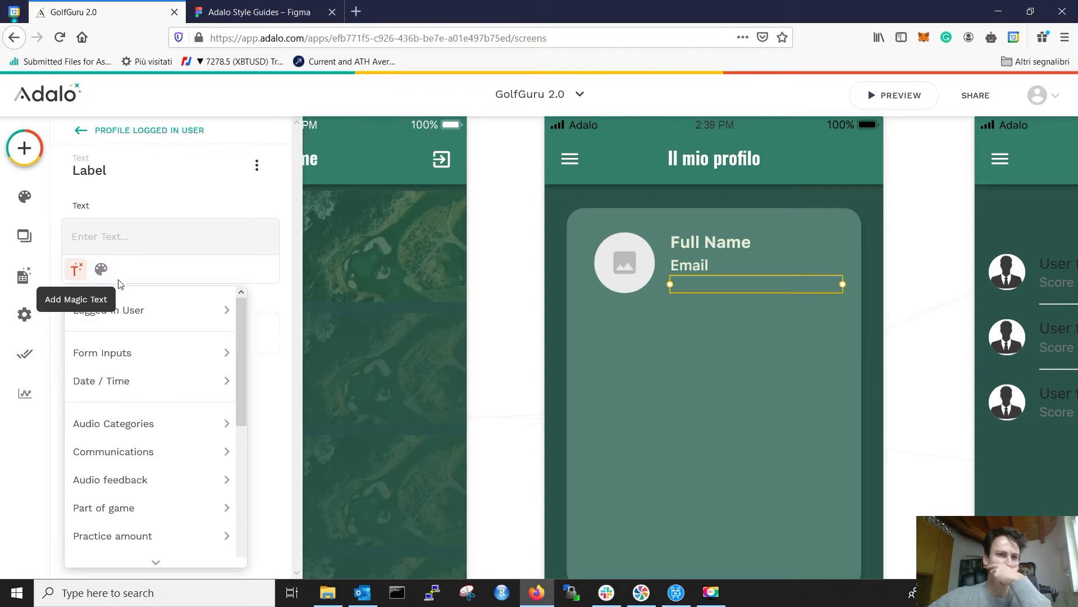
pyautogui.moveTo(133, 312)
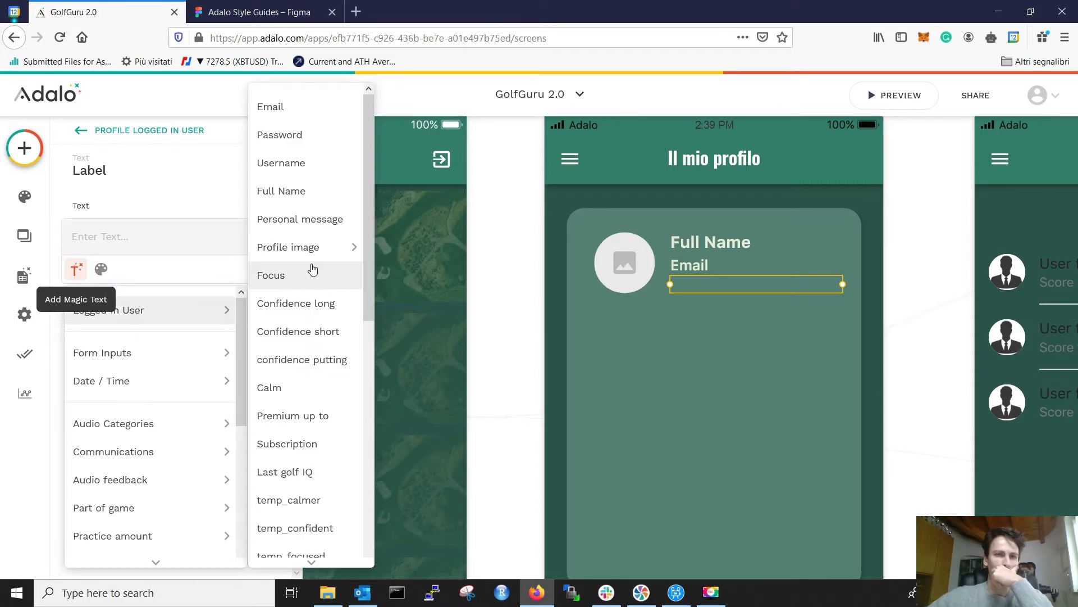
pyautogui.scroll(-3, 312, 270)
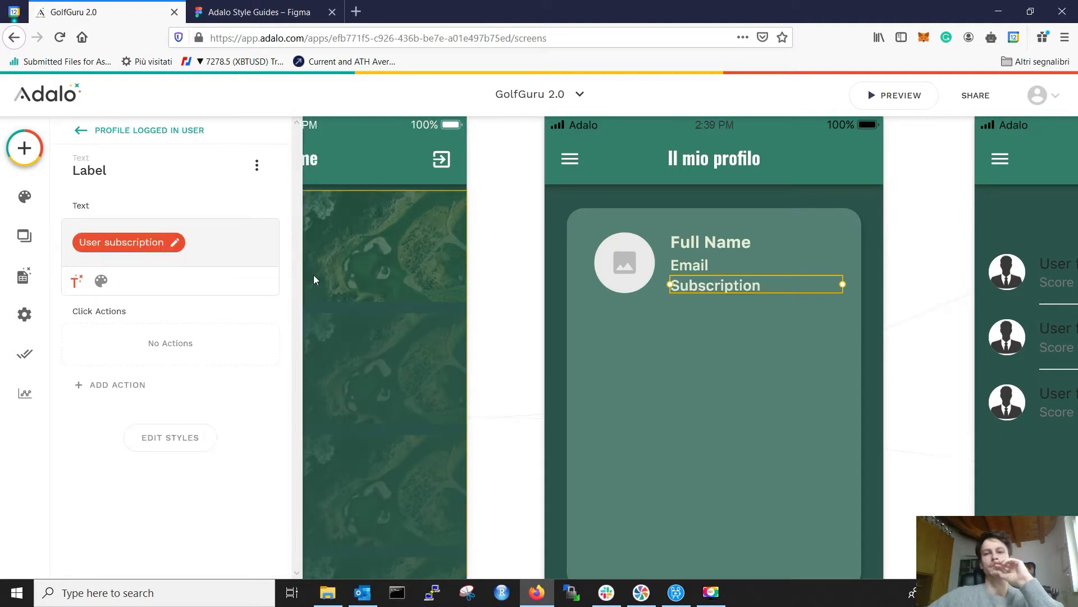
pyautogui.click(478, 330)
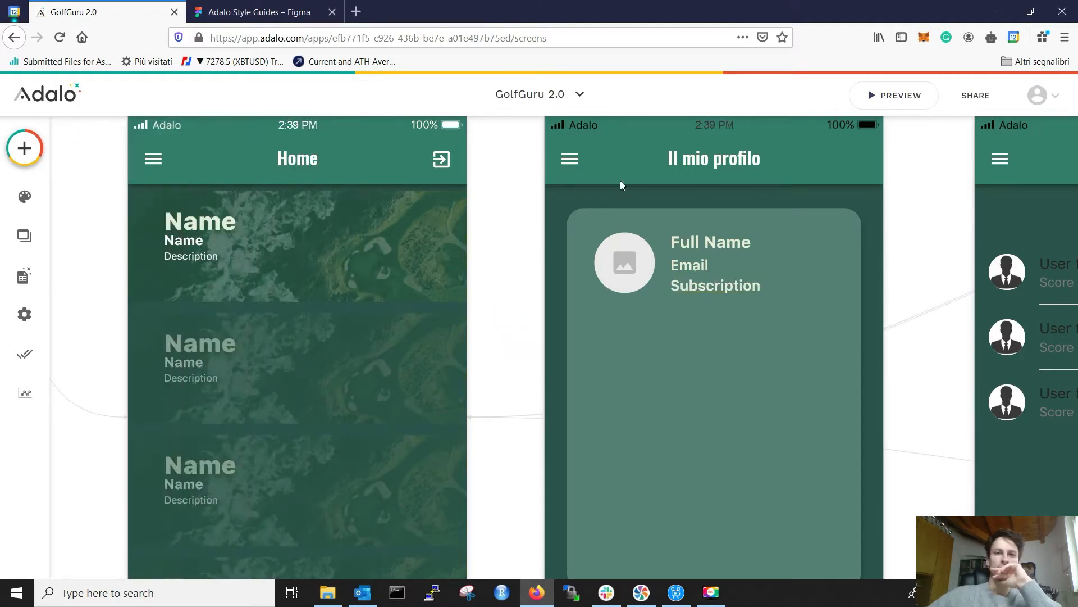
# Step: Set the avatar's image source to the logged-in user's Profile image
pyautogui.click(609, 256)
pyautogui.click(162, 226)
pyautogui.moveTo(151, 286)
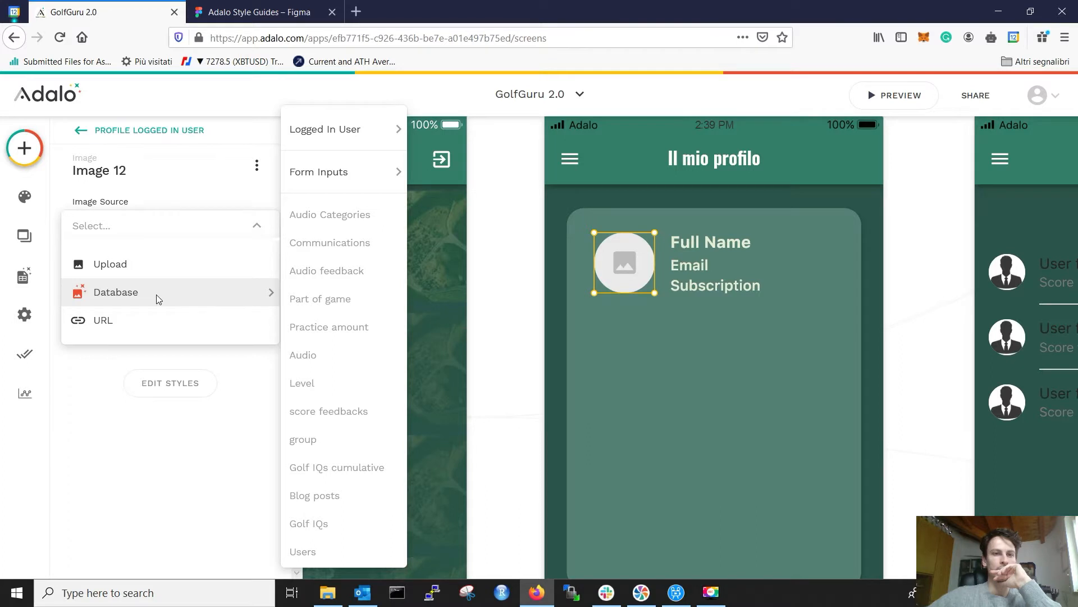
pyautogui.moveTo(360, 131)
pyautogui.click(429, 126)
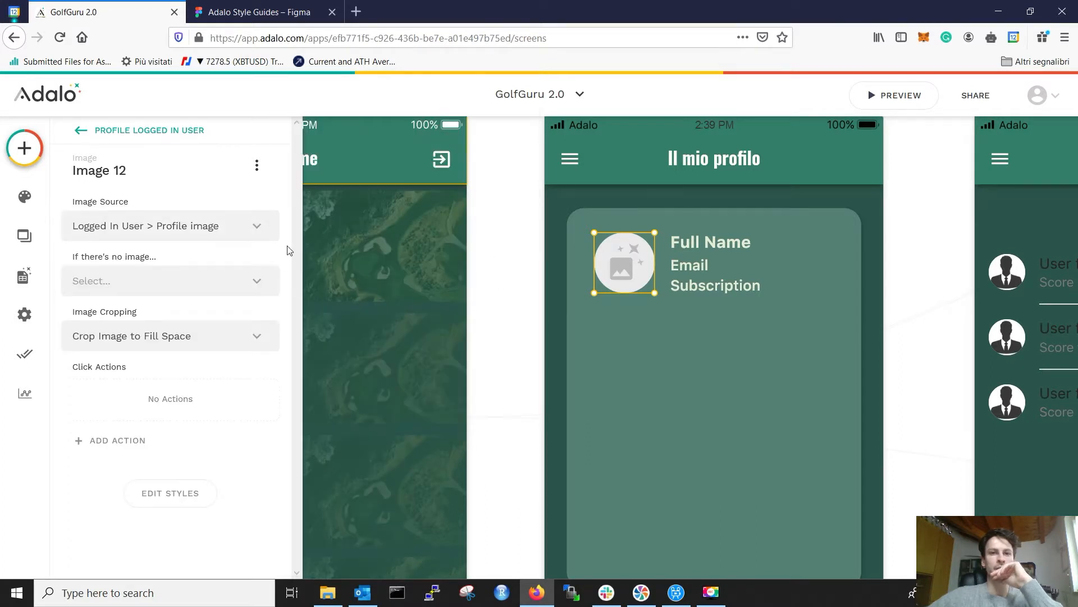
# Step: Show a placeholder image when missing, uploading noim.png from the Sommeliapp folder
pyautogui.click(133, 284)
pyautogui.click(137, 340)
pyautogui.click(147, 370)
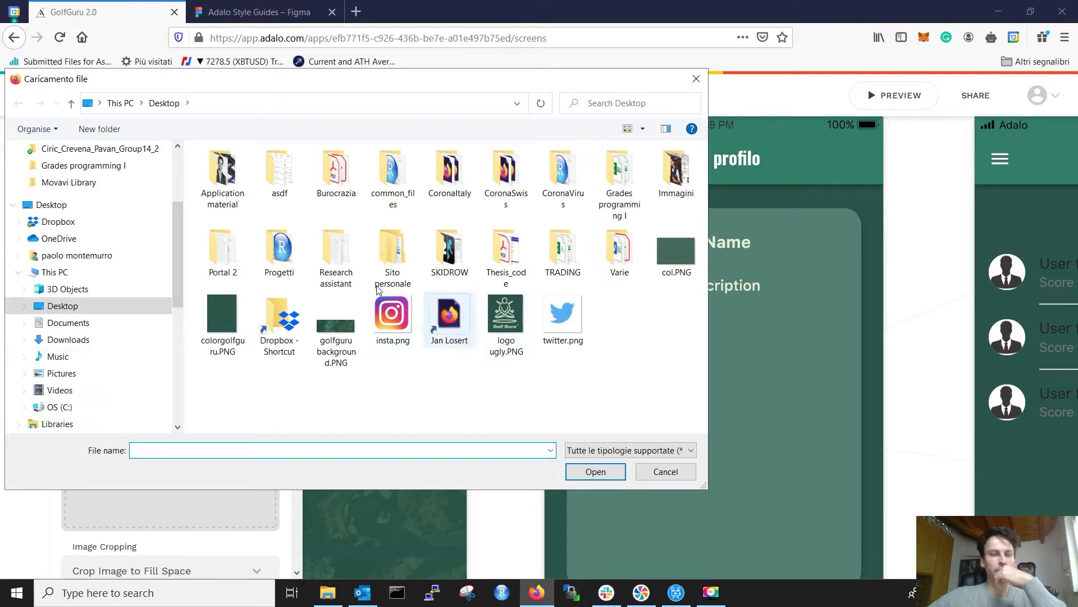
pyautogui.doubleClick(267, 257)
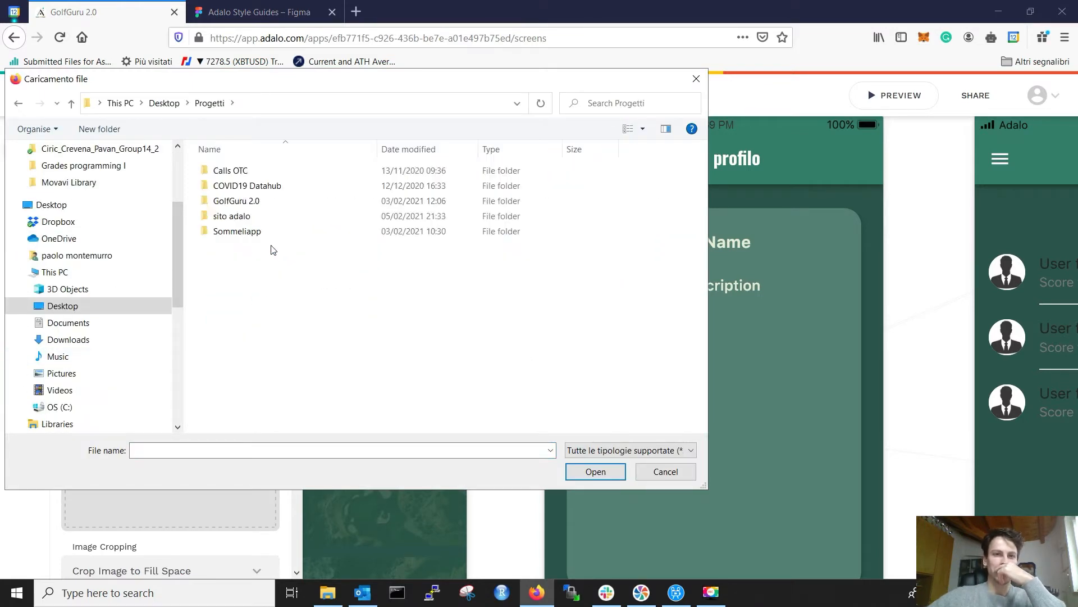
pyautogui.doubleClick(236, 201)
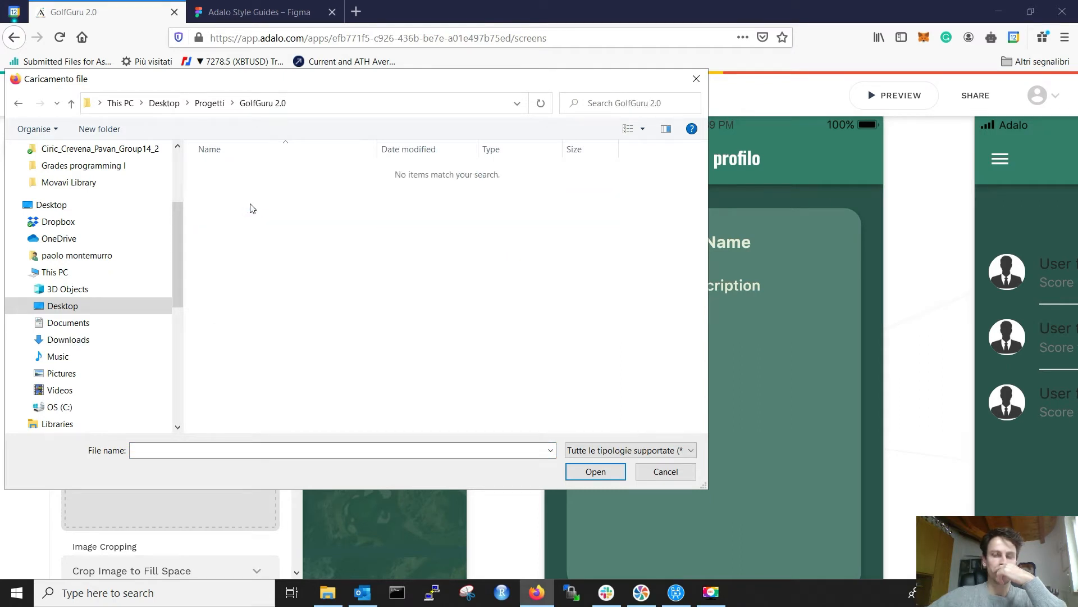
pyautogui.press('BackSpace')
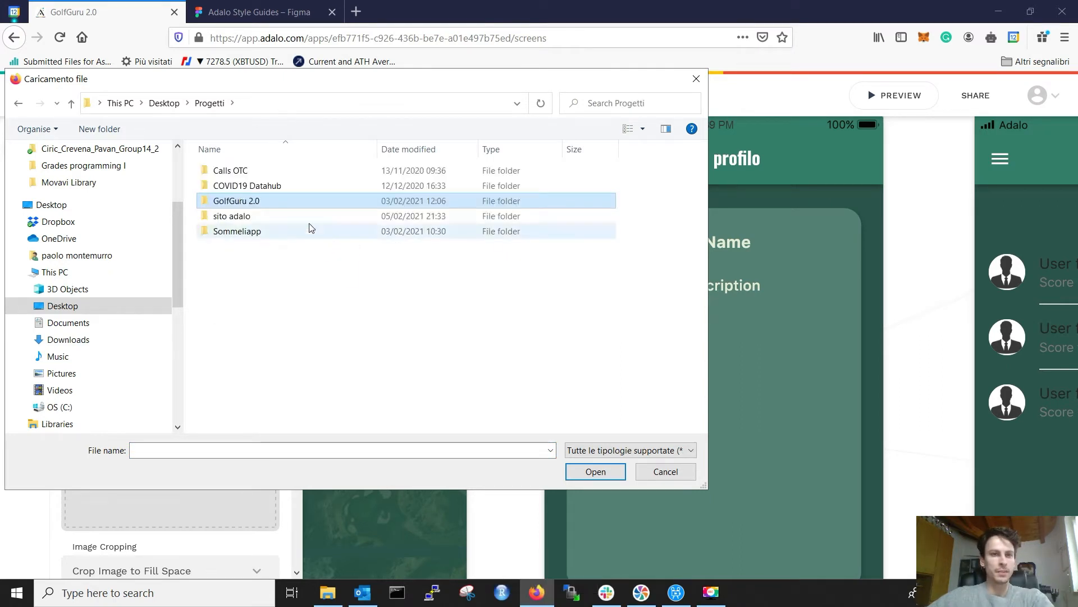
pyautogui.click(273, 230)
pyautogui.doubleClick(273, 231)
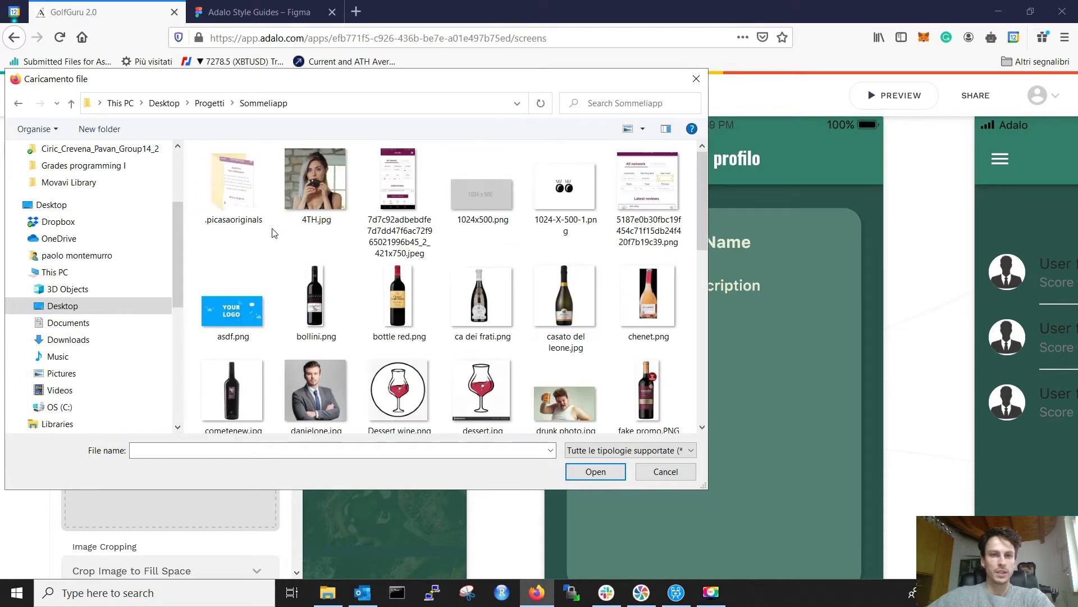
pyautogui.scroll(-5, 366, 278)
pyautogui.scroll(3, 364, 281)
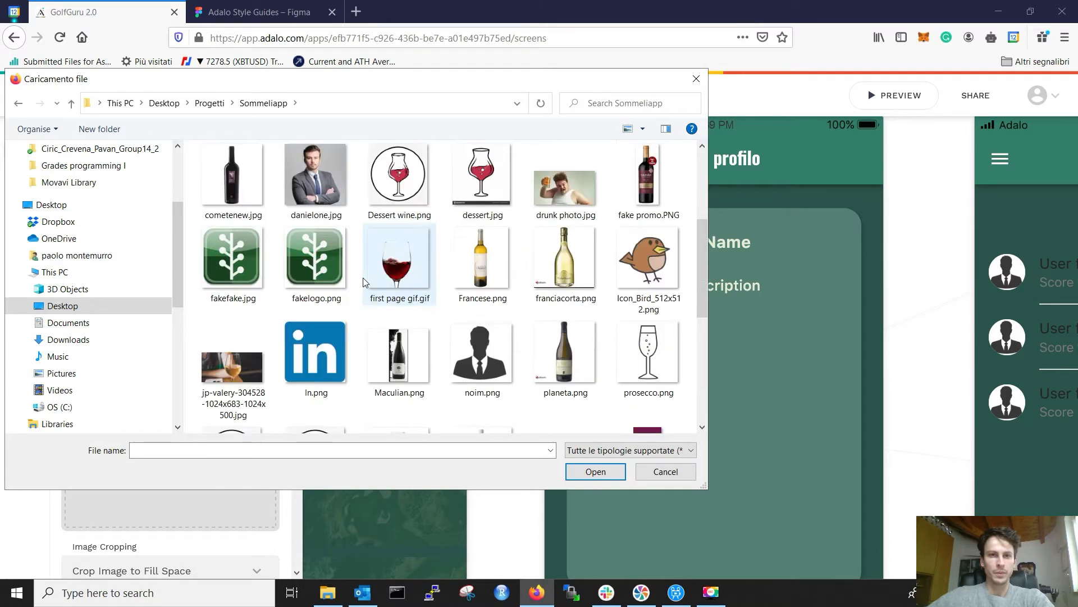
pyautogui.click(647, 261)
pyautogui.click(482, 354)
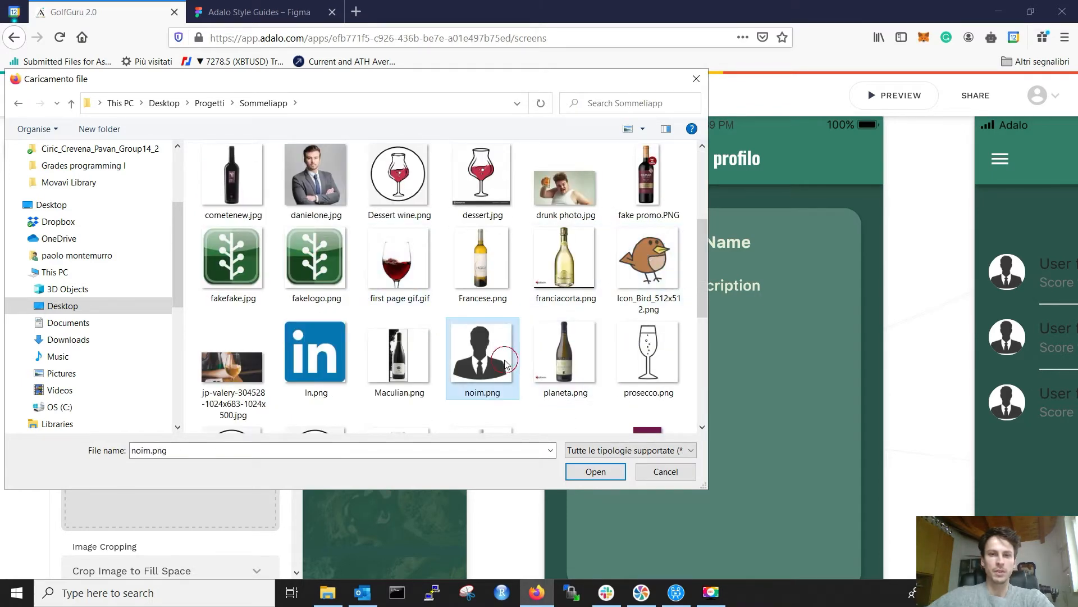
pyautogui.click(595, 471)
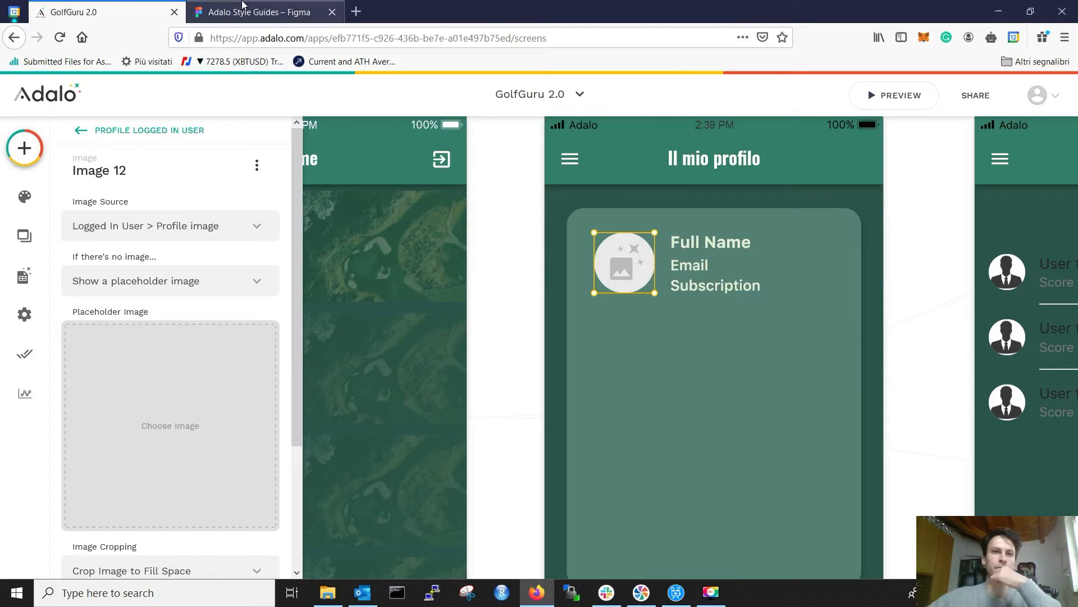
# Step: Compare the finished avatar setup against the Figma profile design
pyautogui.scroll(-3, 158, 327)
pyautogui.hotkey('ctrl', 'Tab')
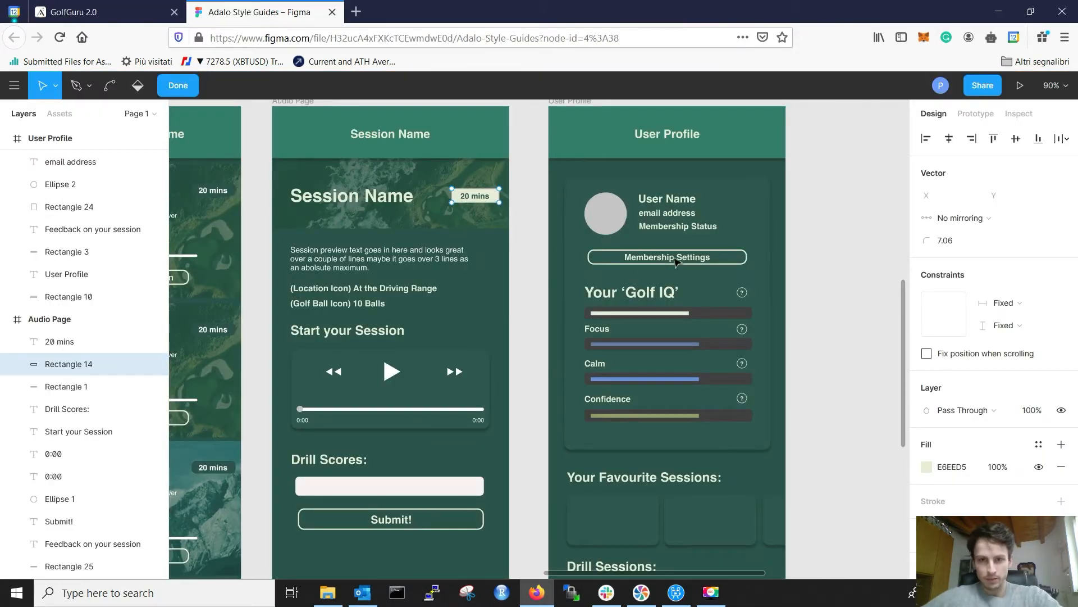
pyautogui.hotkey('ctrl', 'Tab')
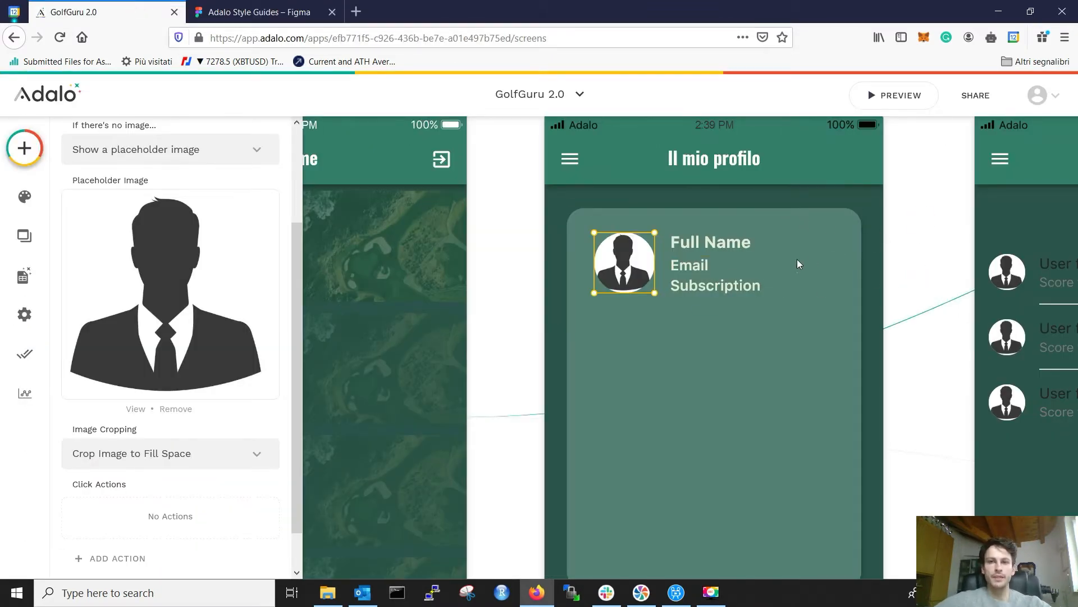
pyautogui.scroll(-3, 757, 270)
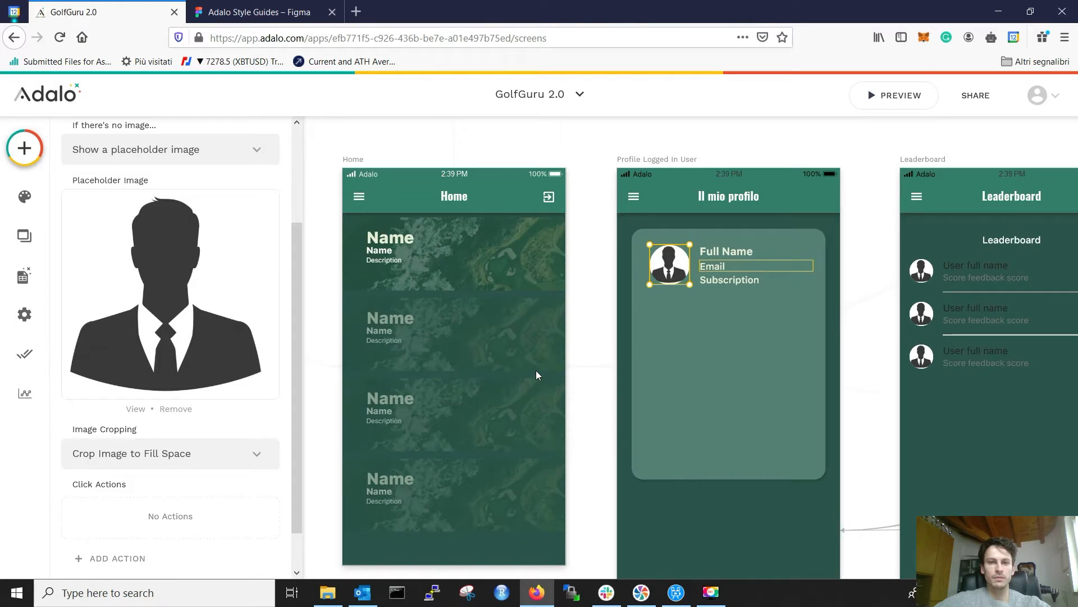
# Step: Copy the Drills 'Go to ledearbord' button and paste it below the profile card's user details
pyautogui.scroll(-2, 536, 369)
pyautogui.scroll(4, 549, 339)
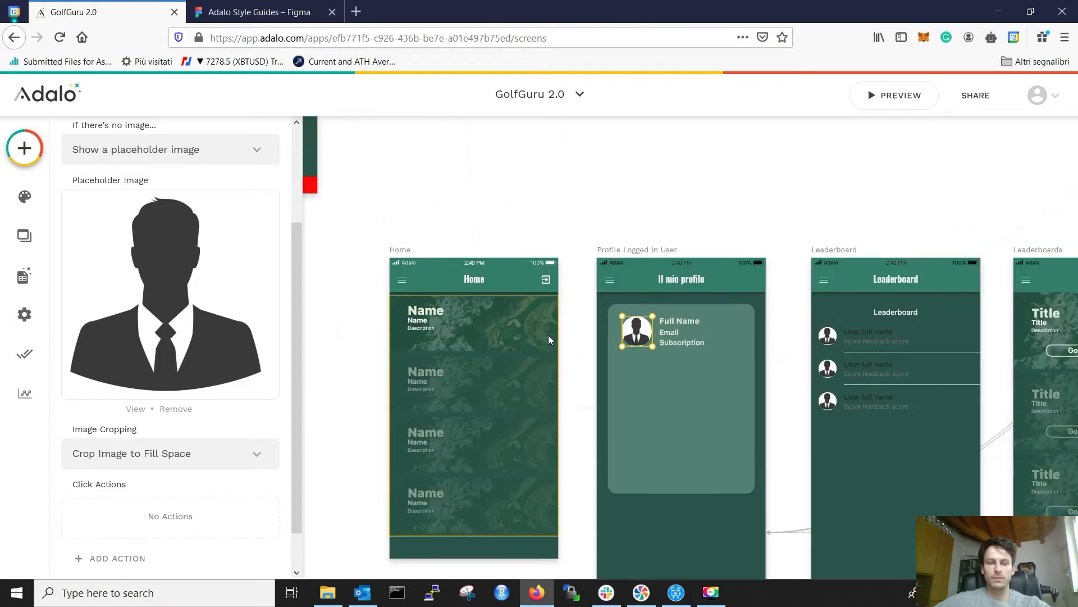
pyautogui.hscroll(-3, 549, 336)
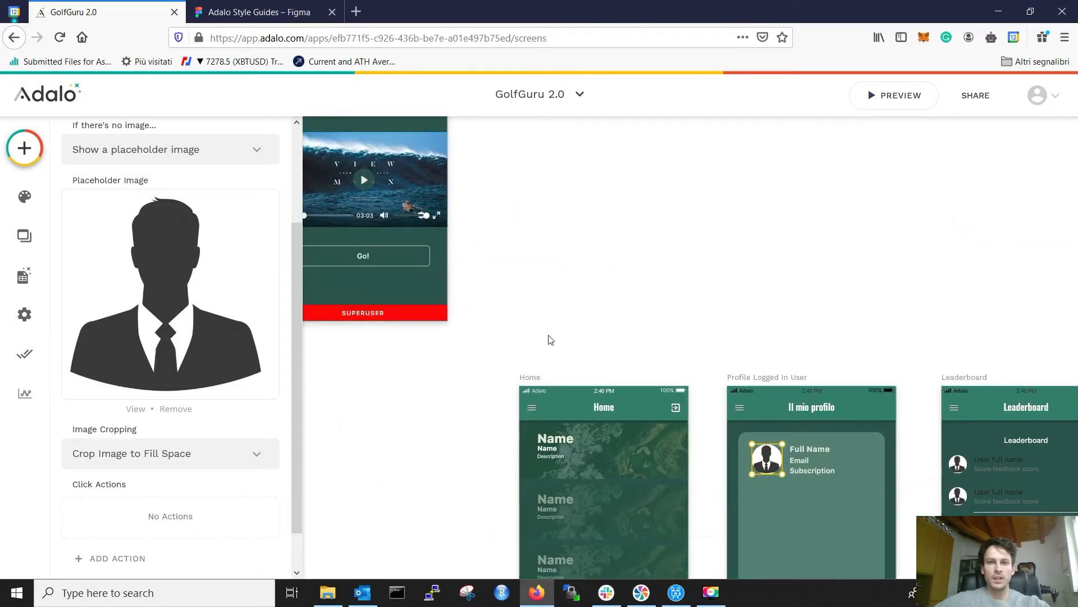
pyautogui.hscroll(10, 548, 335)
pyautogui.scroll(-2, 652, 289)
pyautogui.scroll(-2, 651, 290)
pyautogui.hscroll(-10, 652, 289)
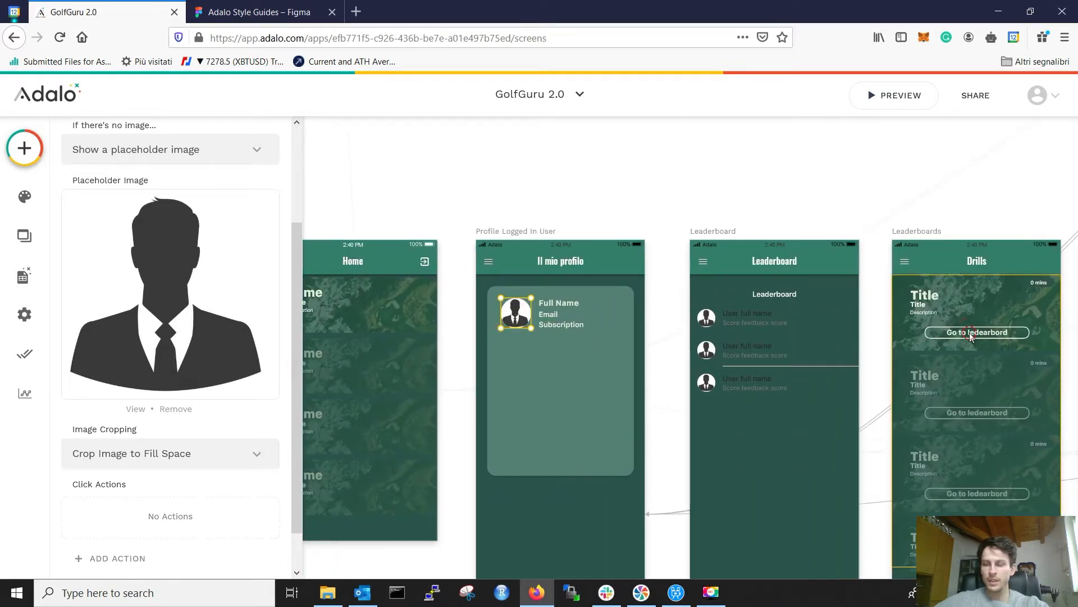
pyautogui.click(964, 330)
pyautogui.hotkey('ctrl', 'c')
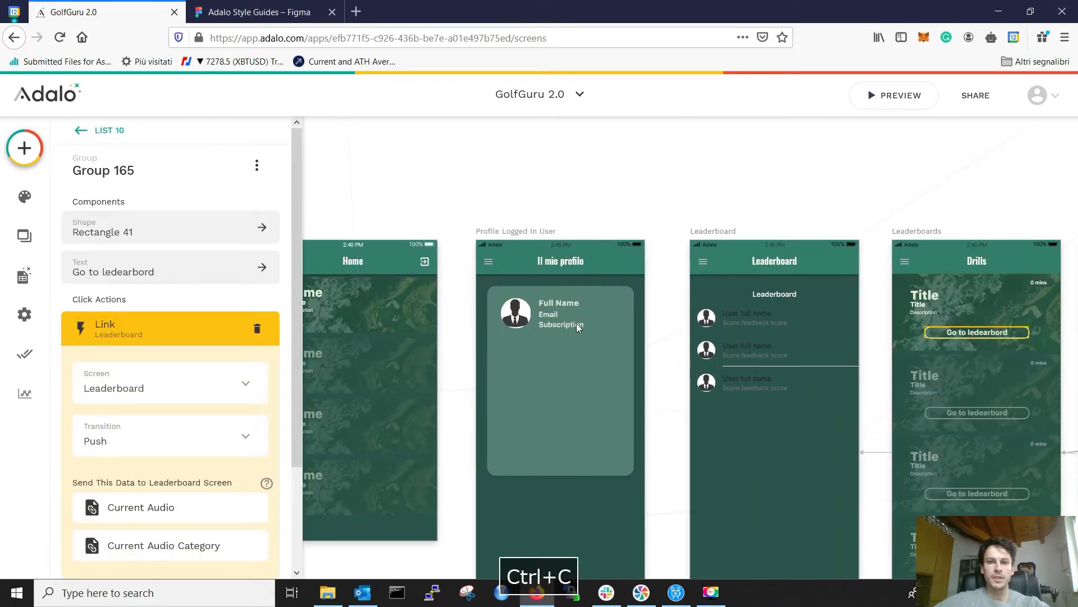
pyautogui.click(559, 328)
pyautogui.click(557, 322)
pyautogui.hotkey('ctrl', 'v')
pyautogui.moveTo(562, 329); pyautogui.dragTo(561, 341)
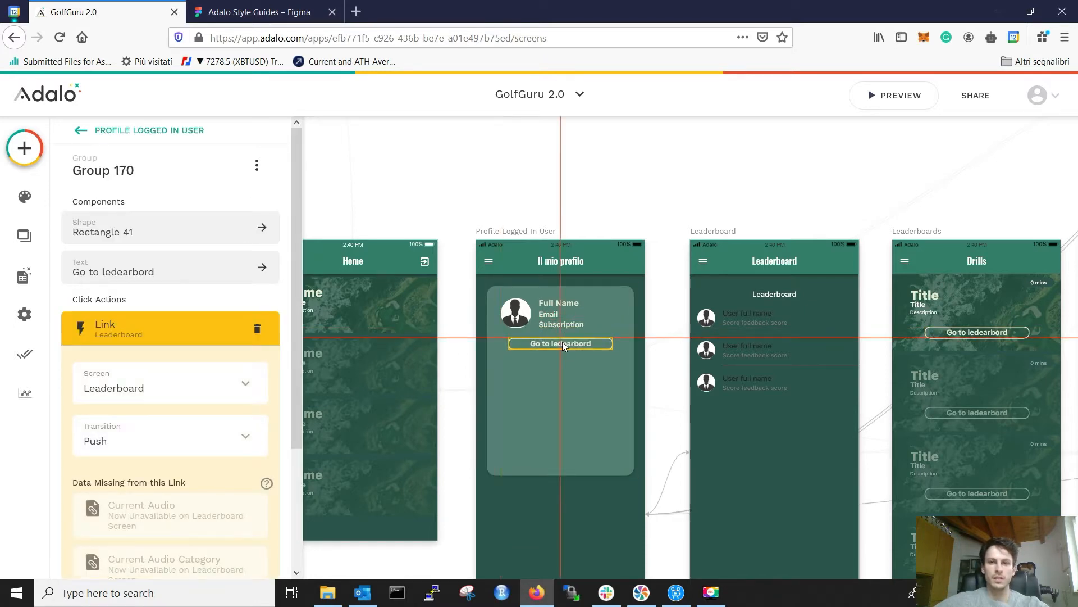
pyautogui.click(563, 375)
# Step: Remove the pasted button's Leaderboard link and relabel it 'Edit Profile'
pyautogui.click(269, 4)
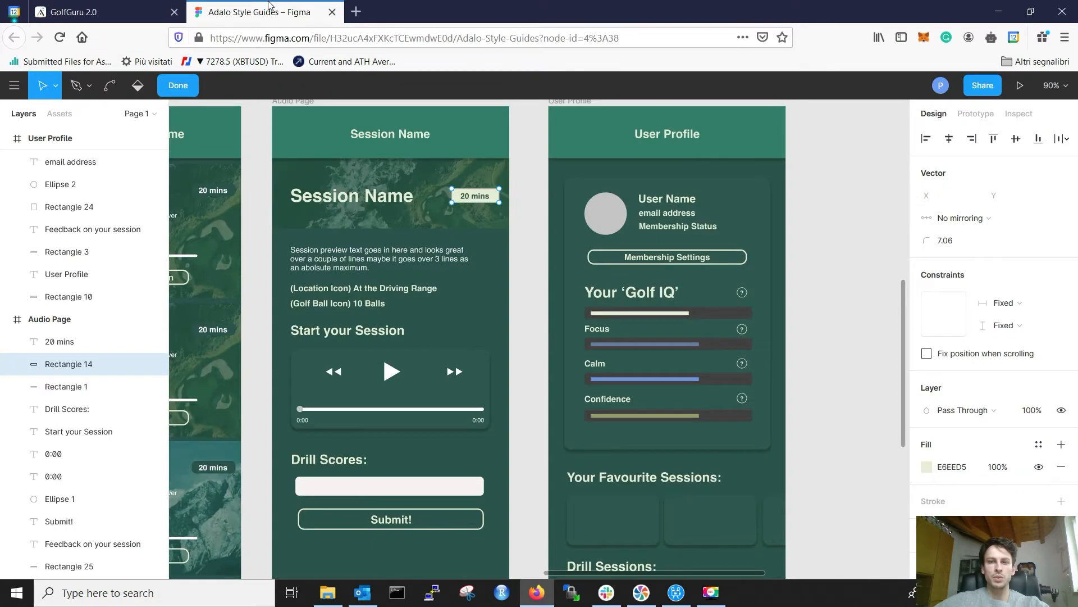
pyautogui.click(91, 10)
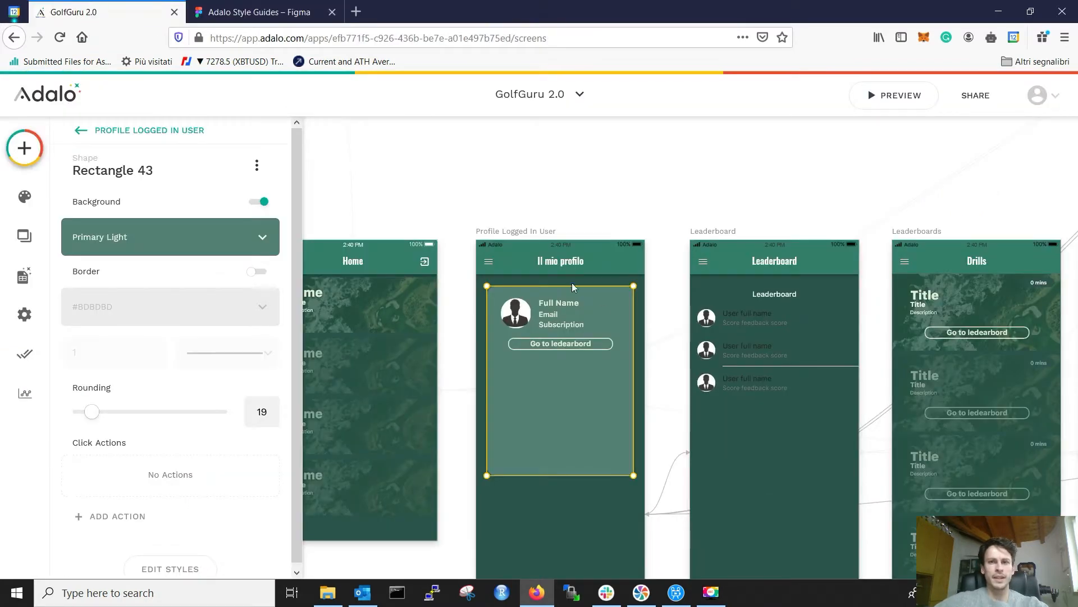
pyautogui.click(560, 342)
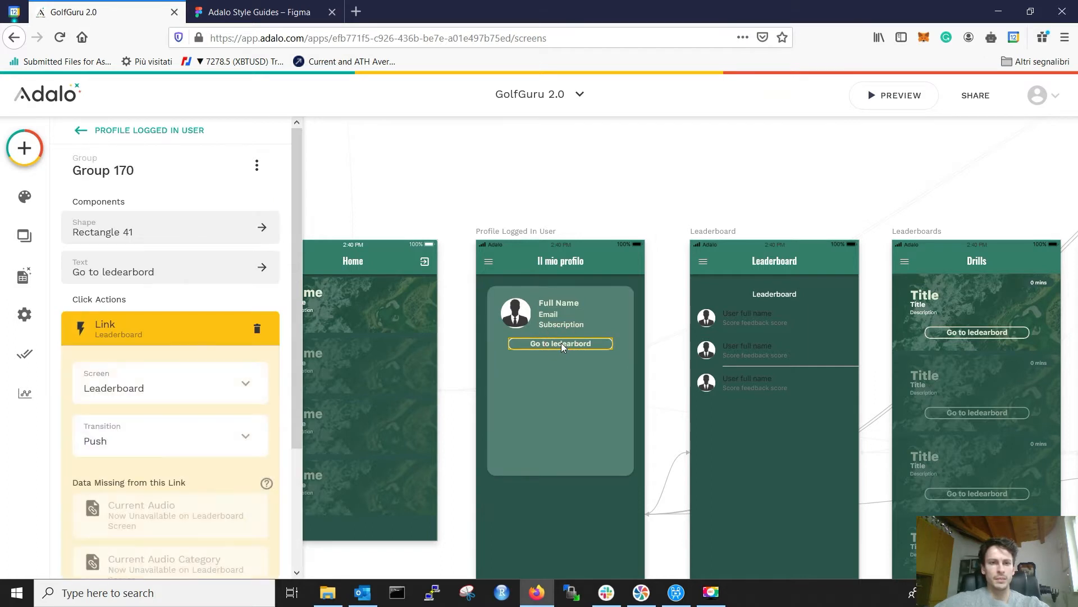
pyautogui.click(256, 328)
pyautogui.click(139, 269)
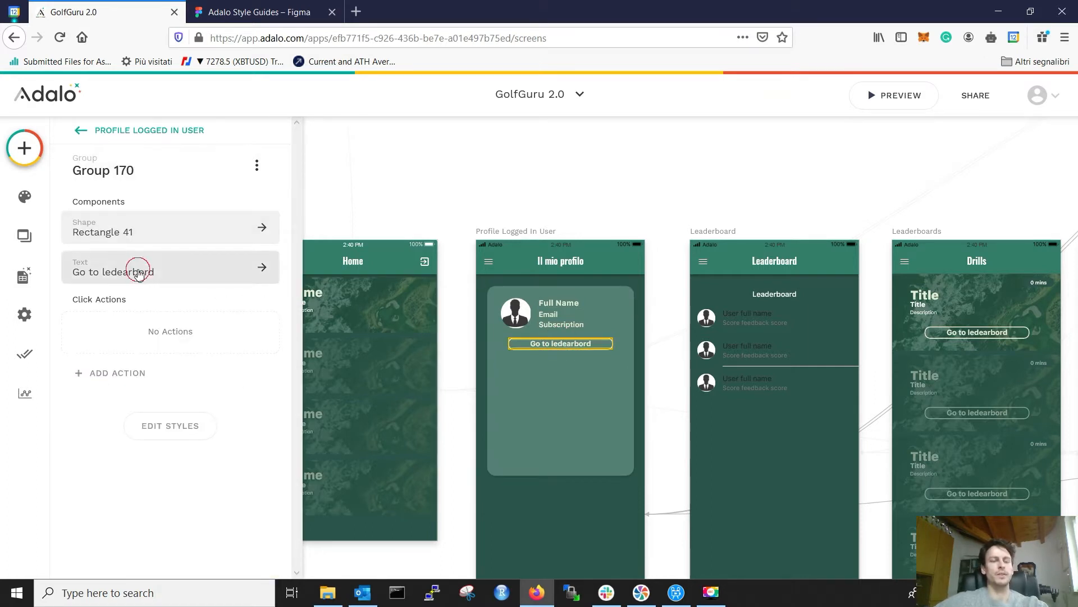
pyautogui.click(150, 238)
pyautogui.hotkey('ctrl', 'a')
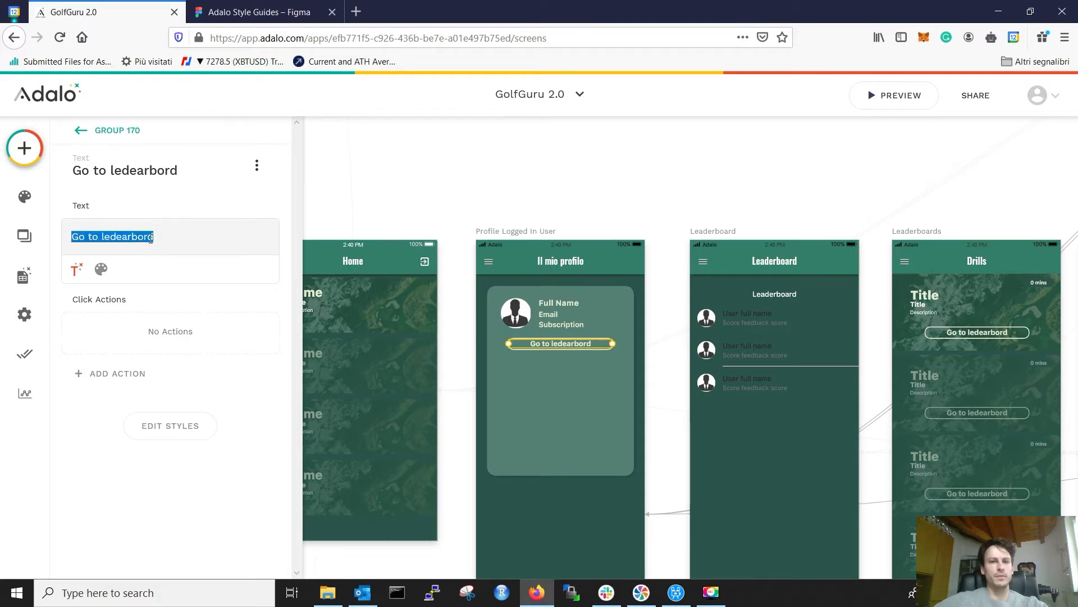
pyautogui.write('Edit profi')
pyautogui.press('BackSpace')
pyautogui.press('BackSpace')
pyautogui.press('BackSpace')
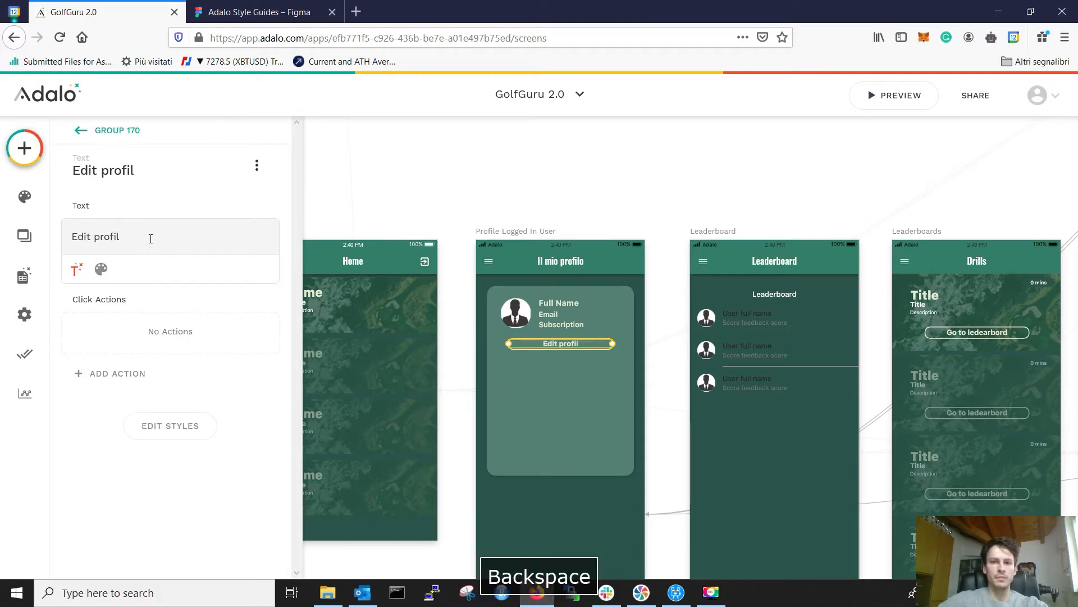
pyautogui.press('BackSpace')
pyautogui.write('Profile')
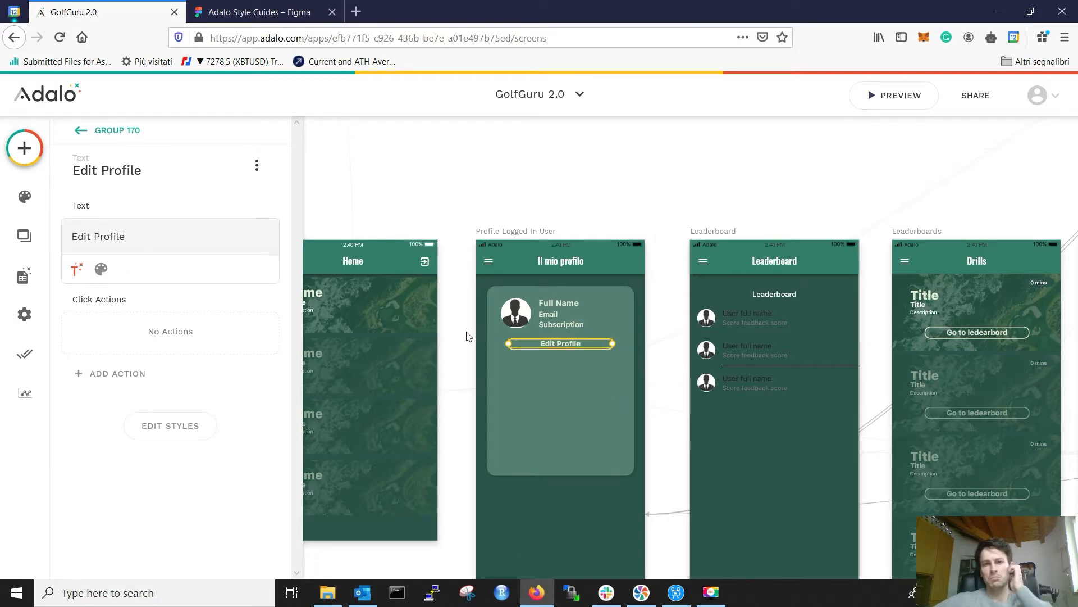
pyautogui.click(646, 376)
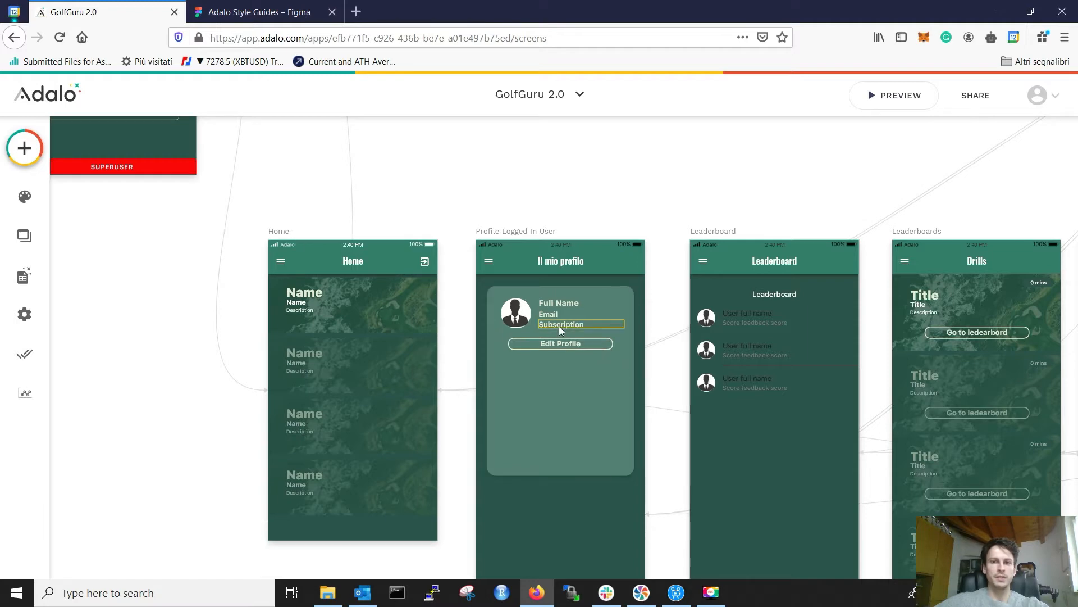
pyautogui.click(275, 6)
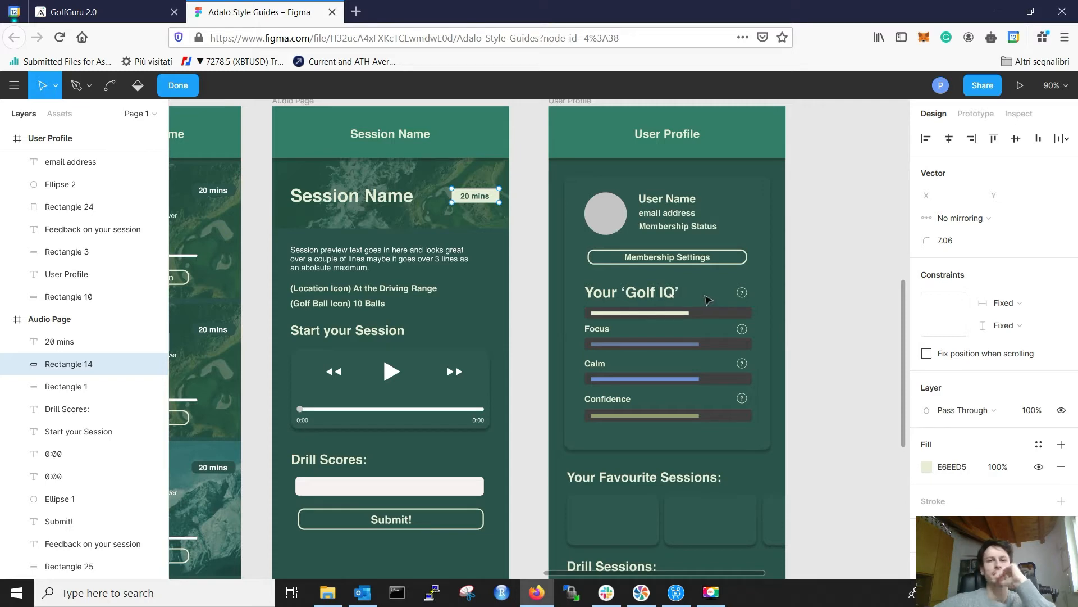
# Step: Copy the Home list's Name label into the profile card below Edit Profile and narrow it
pyautogui.click(76, 15)
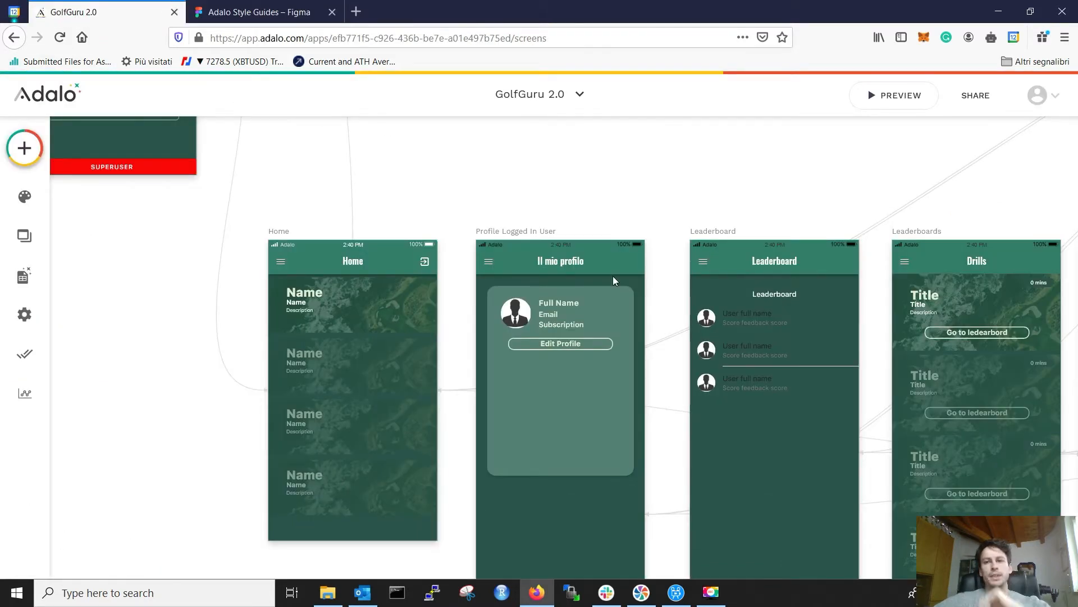
pyautogui.click(300, 298)
pyautogui.click(301, 298)
pyautogui.hotkey('ctrl', 'c')
pyautogui.click(544, 342)
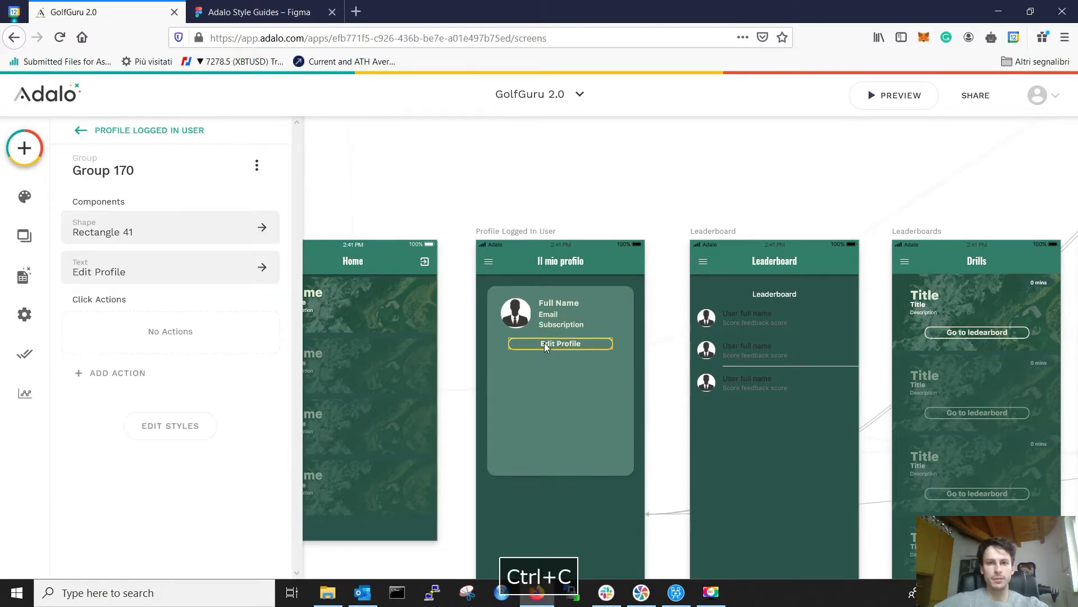
pyautogui.hotkey('ctrl', 'v')
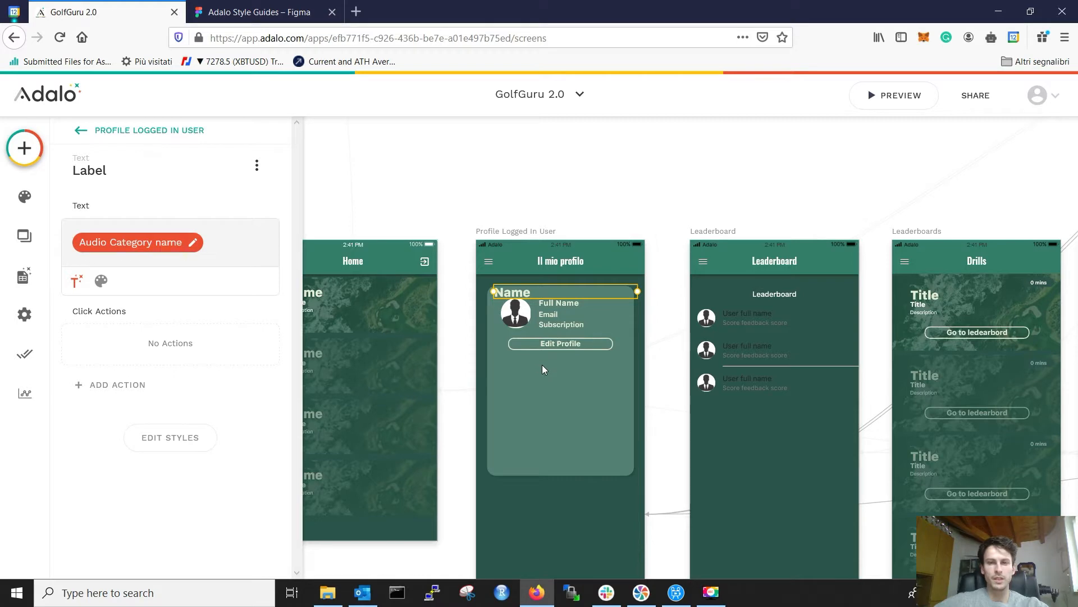
pyautogui.click(540, 372)
pyautogui.moveTo(544, 371); pyautogui.dragTo(550, 366)
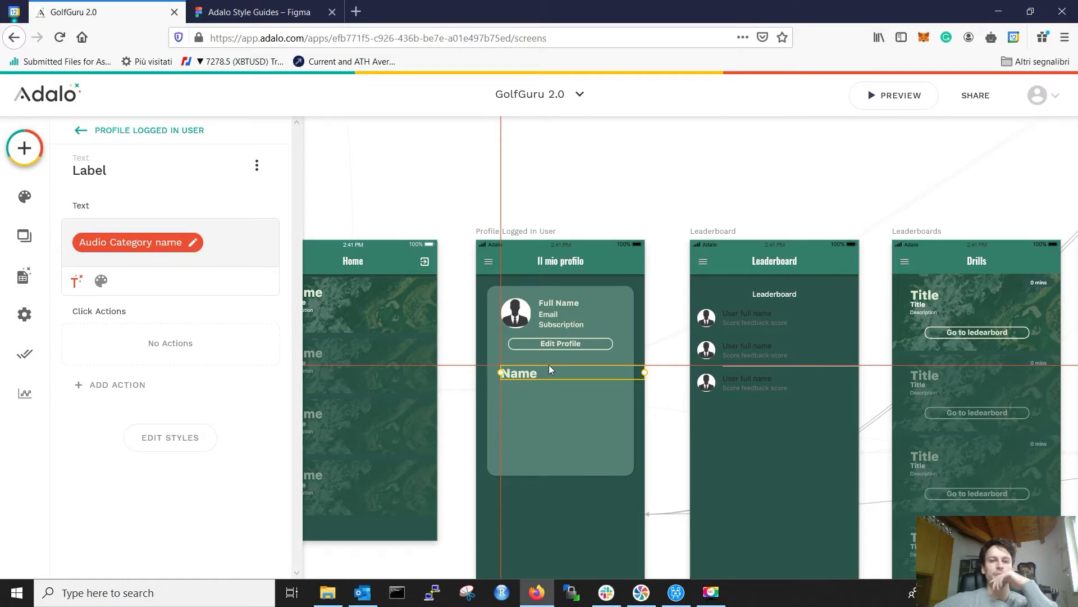
pyautogui.moveTo(644, 372); pyautogui.dragTo(618, 374)
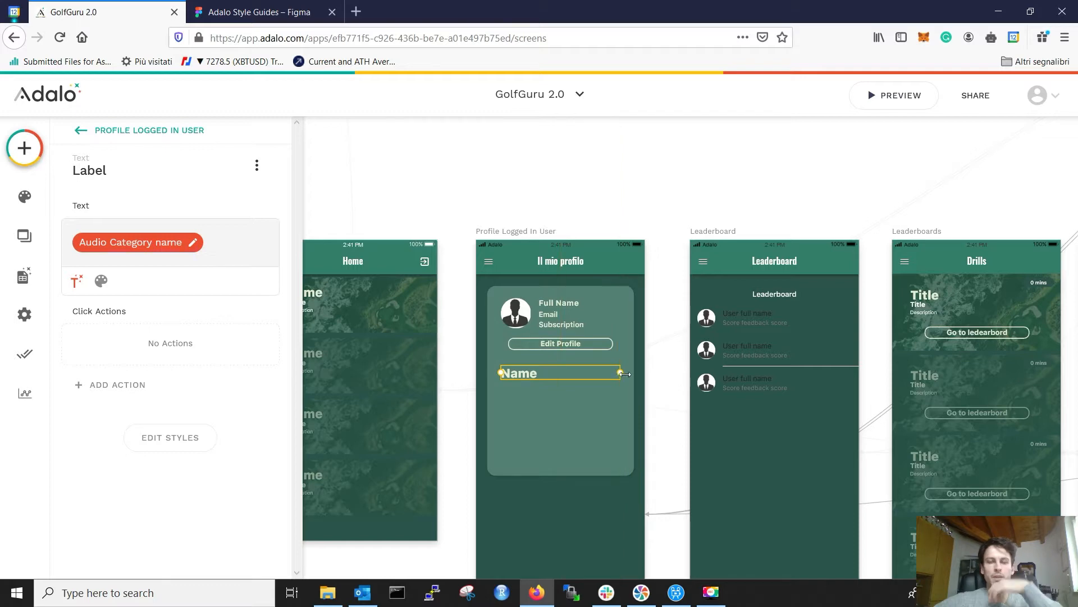
pyautogui.click(664, 364)
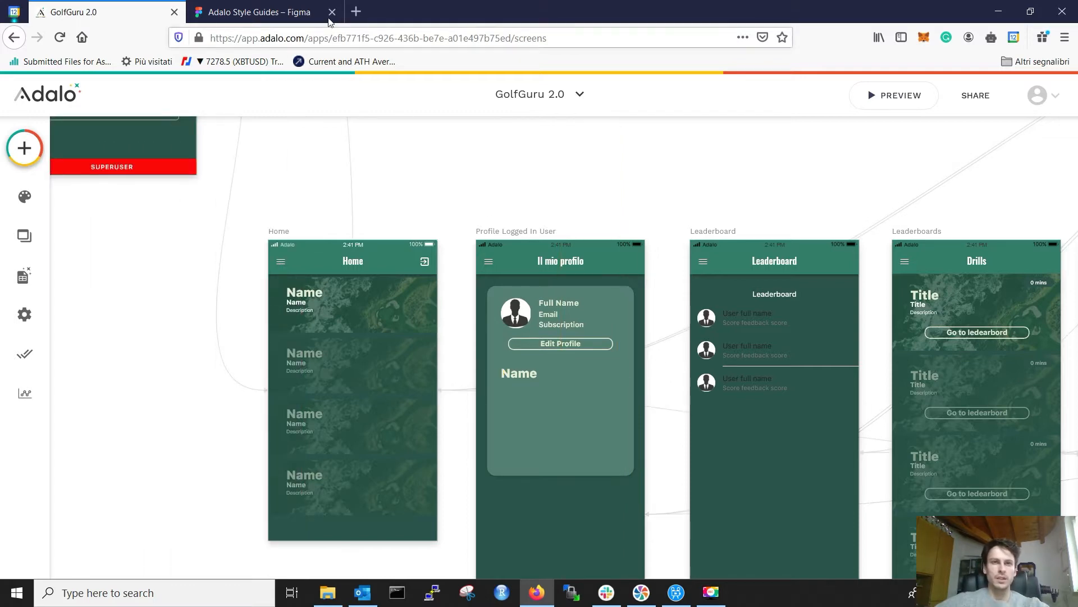
# Step: Replace the label's data binding with the text "Your 'Golf IQ'" using single quotes
pyautogui.click(224, 7)
pyautogui.click(94, 12)
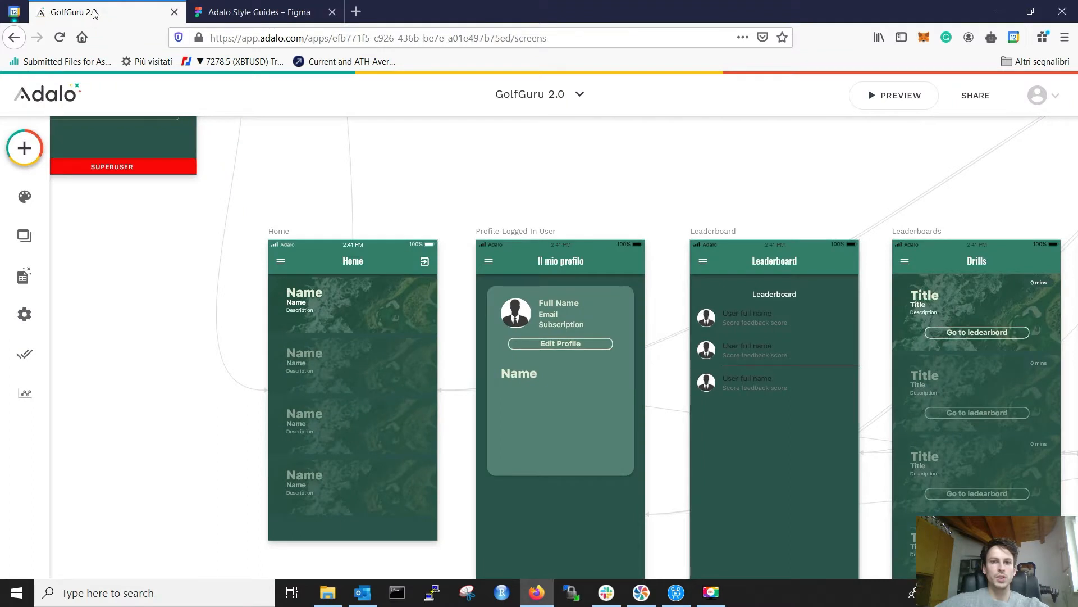
pyautogui.click(517, 373)
pyautogui.click(212, 246)
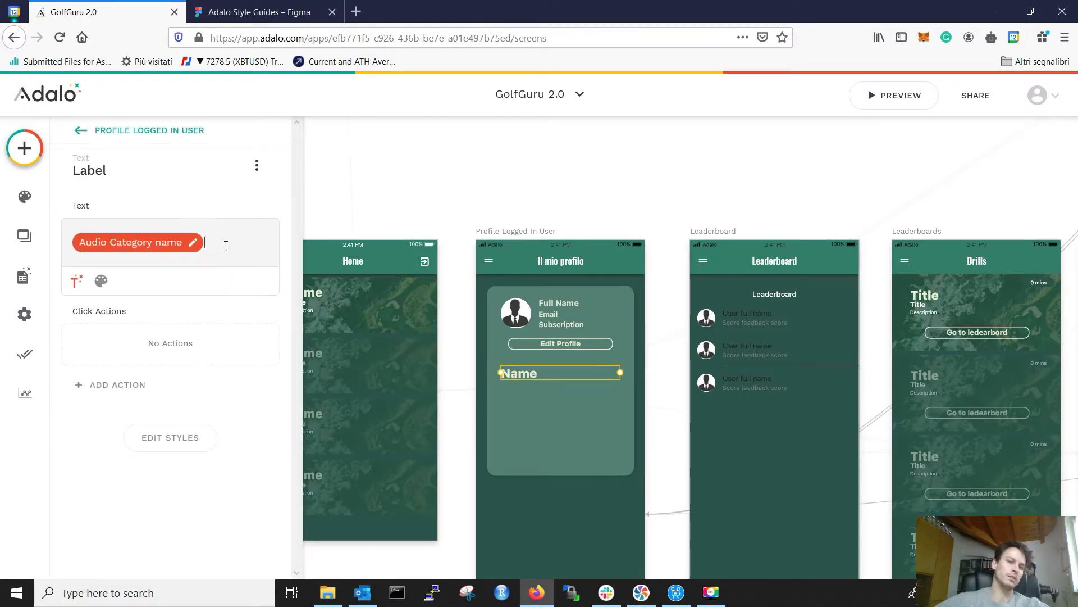
pyautogui.press('BackSpace')
pyautogui.write('Y')
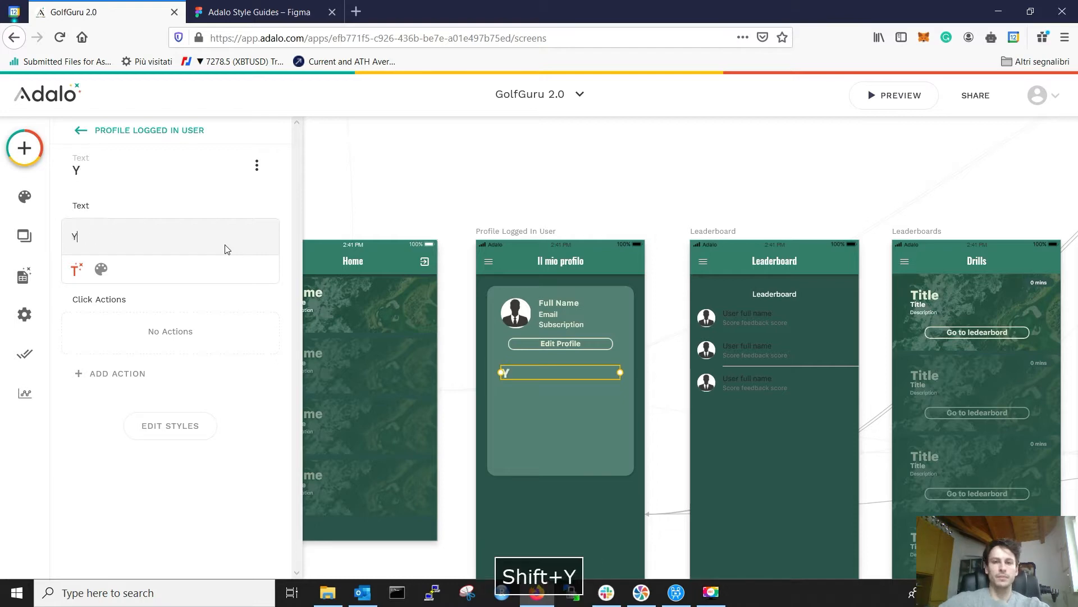
pyautogui.write('our "Golf IQ"')
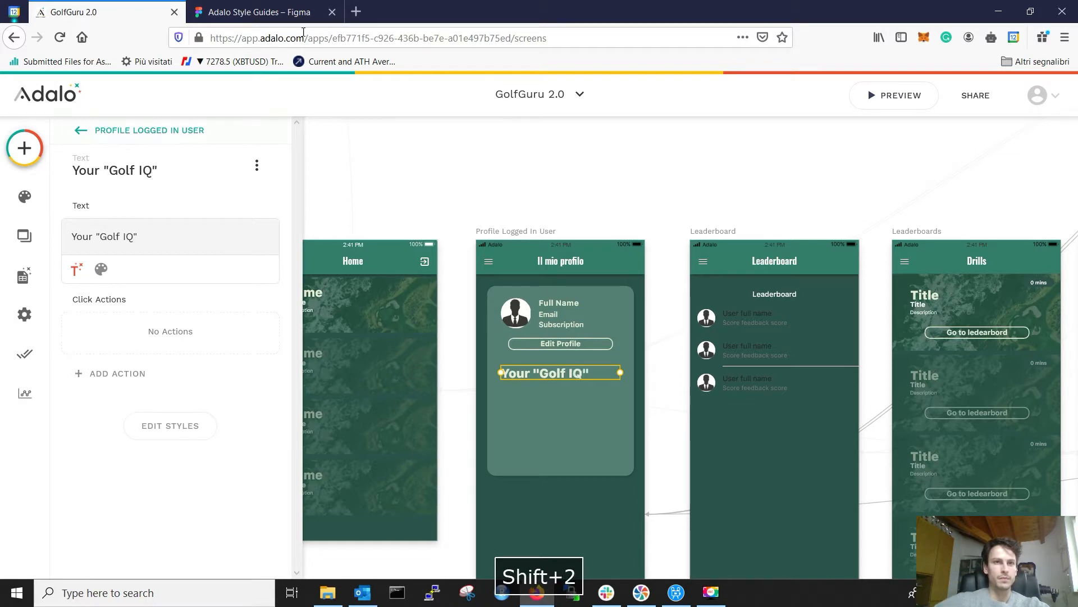
pyautogui.click(305, 6)
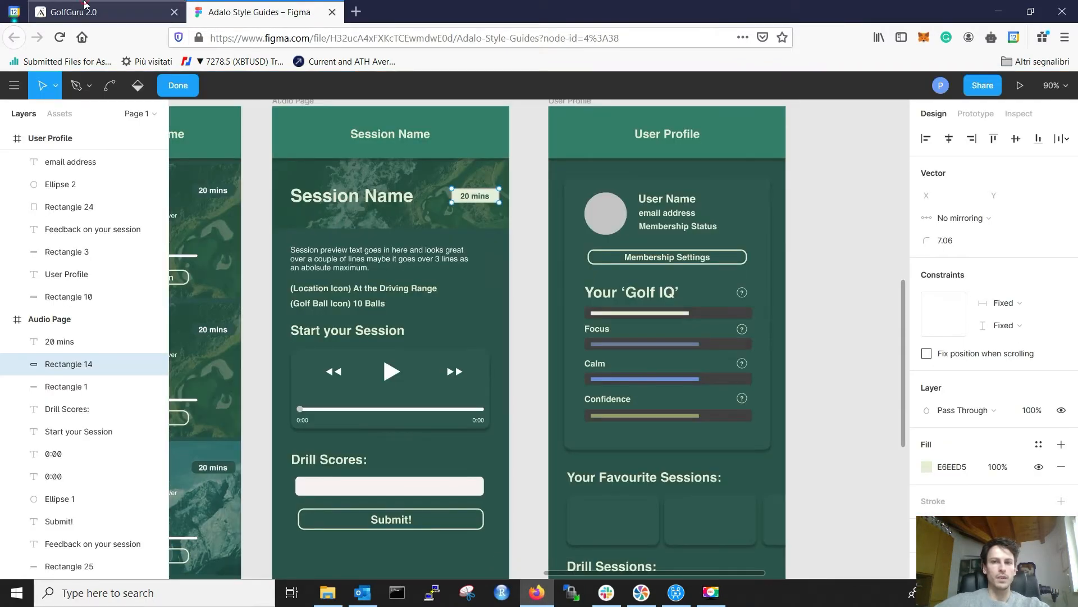
pyautogui.click(86, 6)
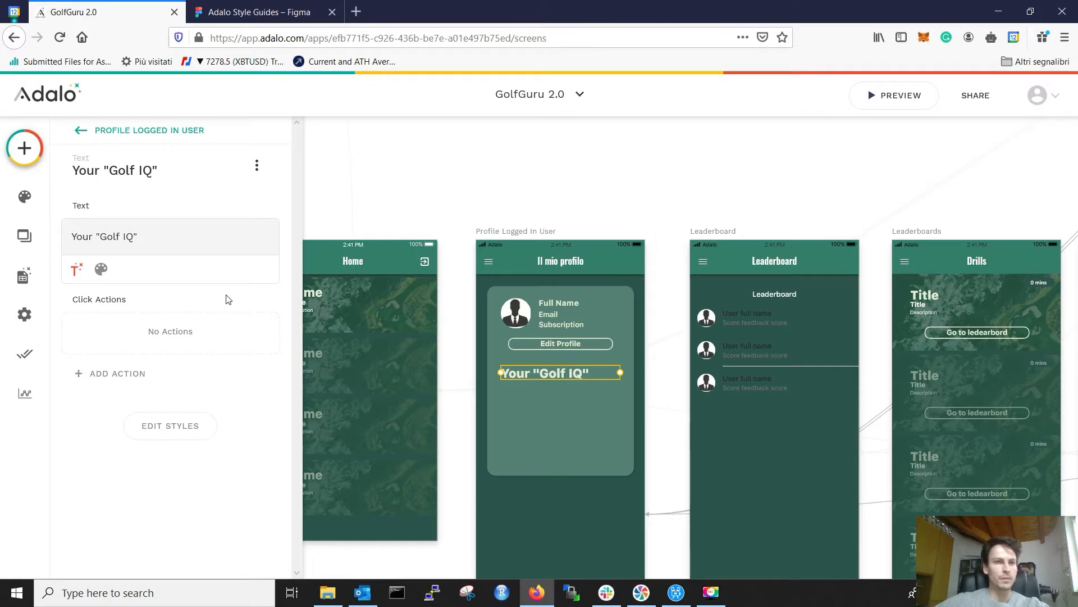
pyautogui.press('BackSpace')
pyautogui.write("'")
pyautogui.click(103, 235)
pyautogui.press('BackSpace')
pyautogui.write("'")
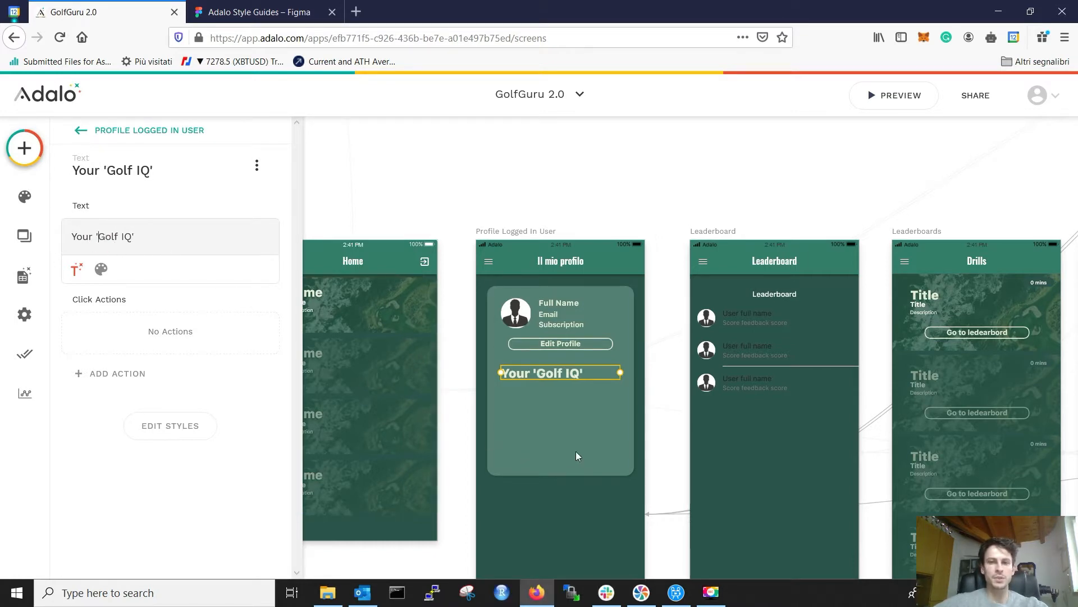
# Step: Make the heading bold at font size 24, after briefly trying 23
pyautogui.click(101, 269)
pyautogui.click(187, 270)
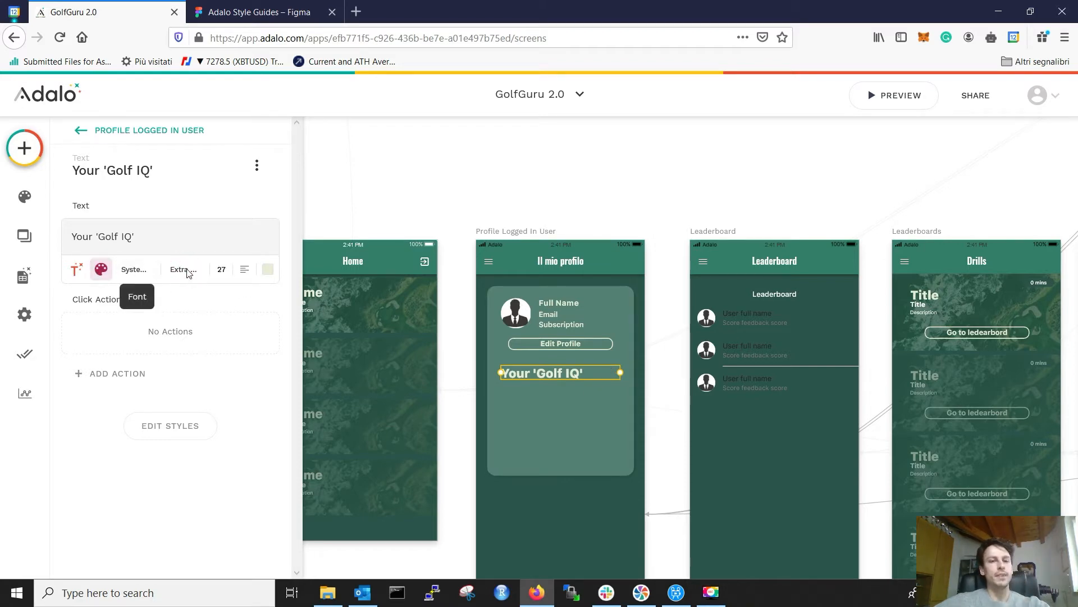
pyautogui.click(163, 419)
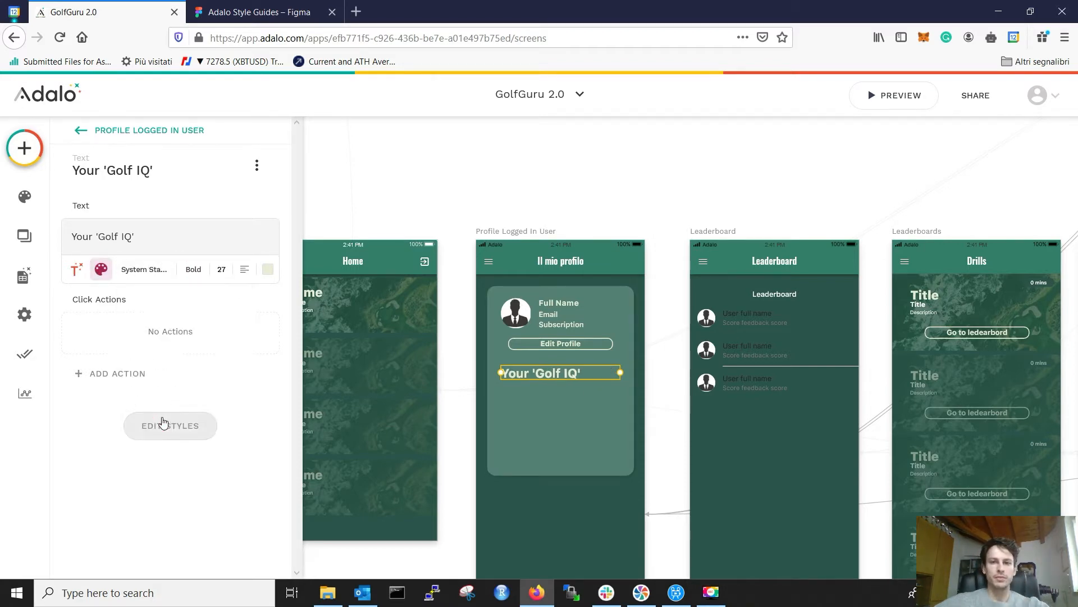
pyautogui.click(225, 262)
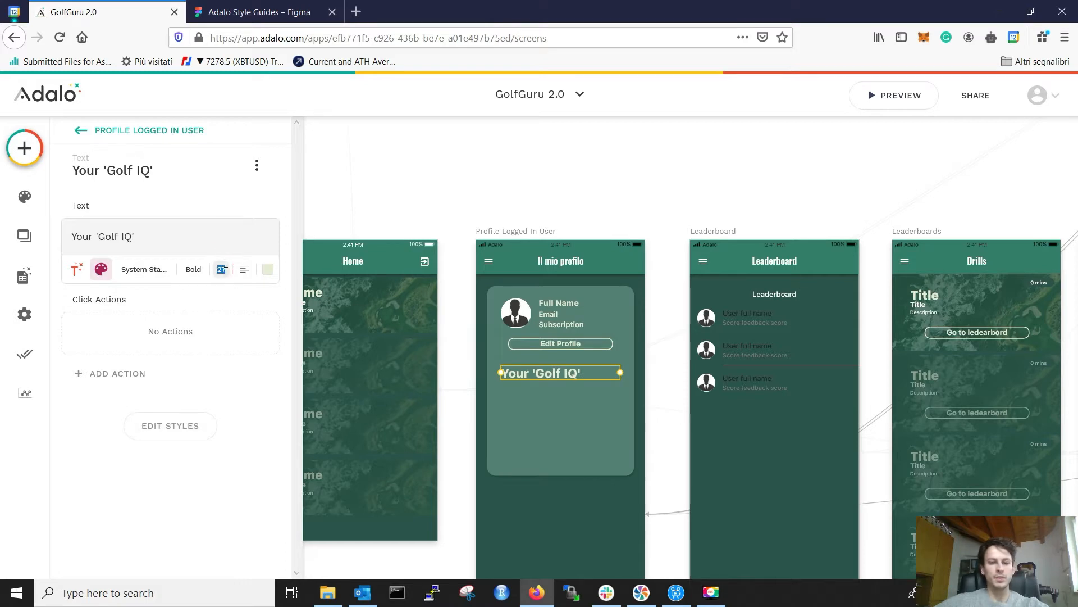
pyautogui.write('24')
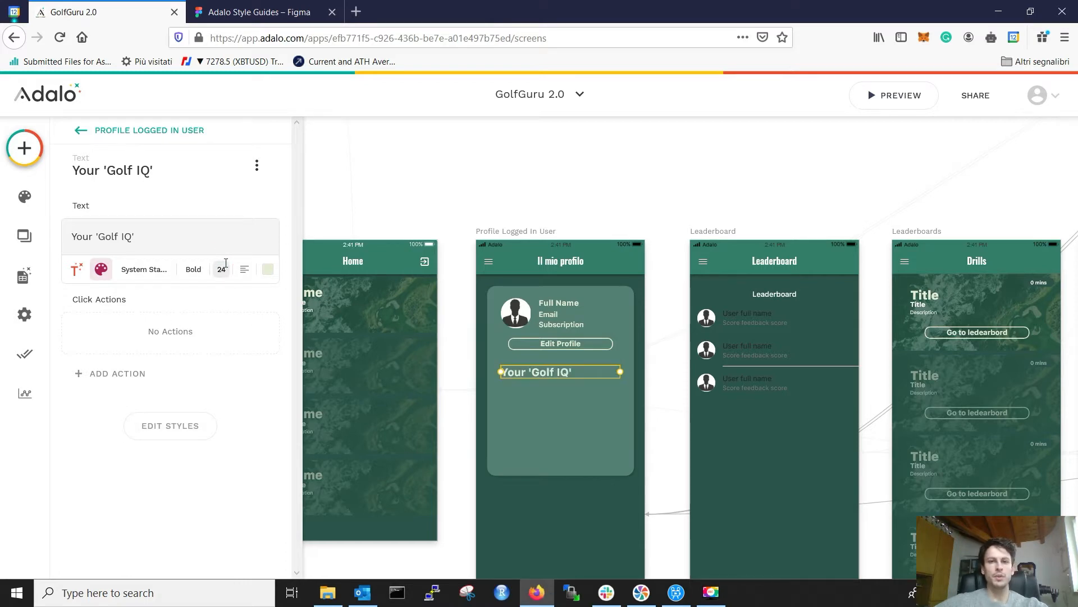
pyautogui.press('BackSpace')
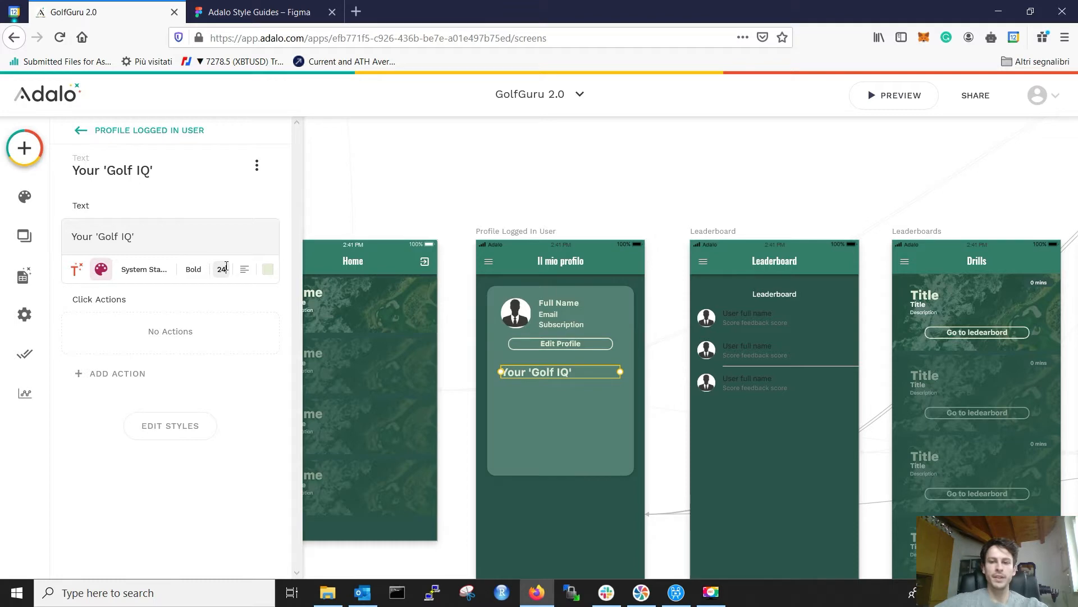
pyautogui.write('3')
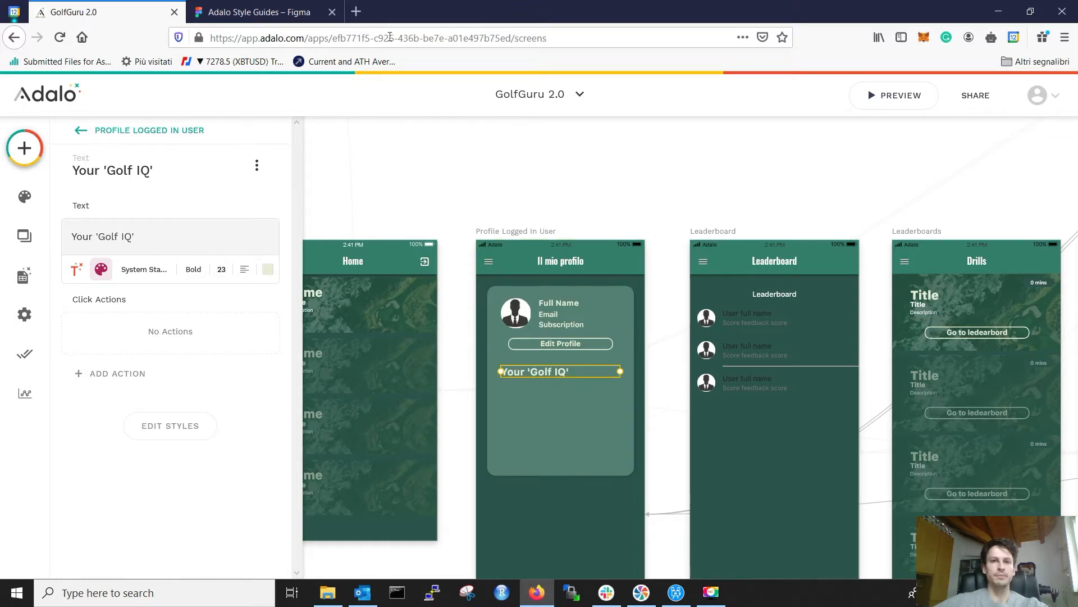
pyautogui.click(308, 7)
pyautogui.click(110, 8)
pyautogui.click(221, 269)
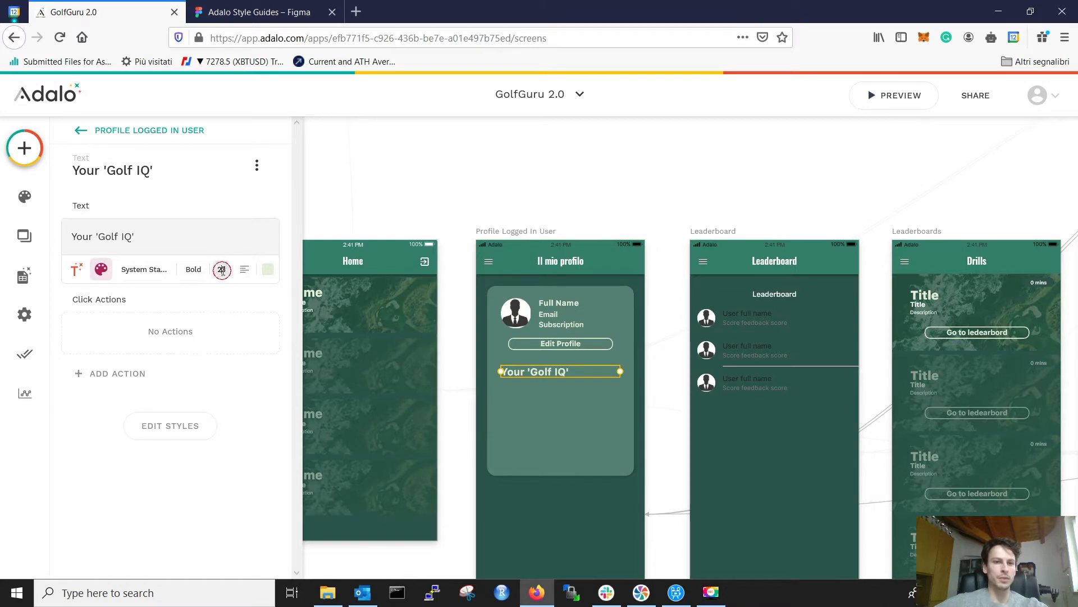
pyautogui.press('BackSpace')
pyautogui.write('4')
pyautogui.click(582, 197)
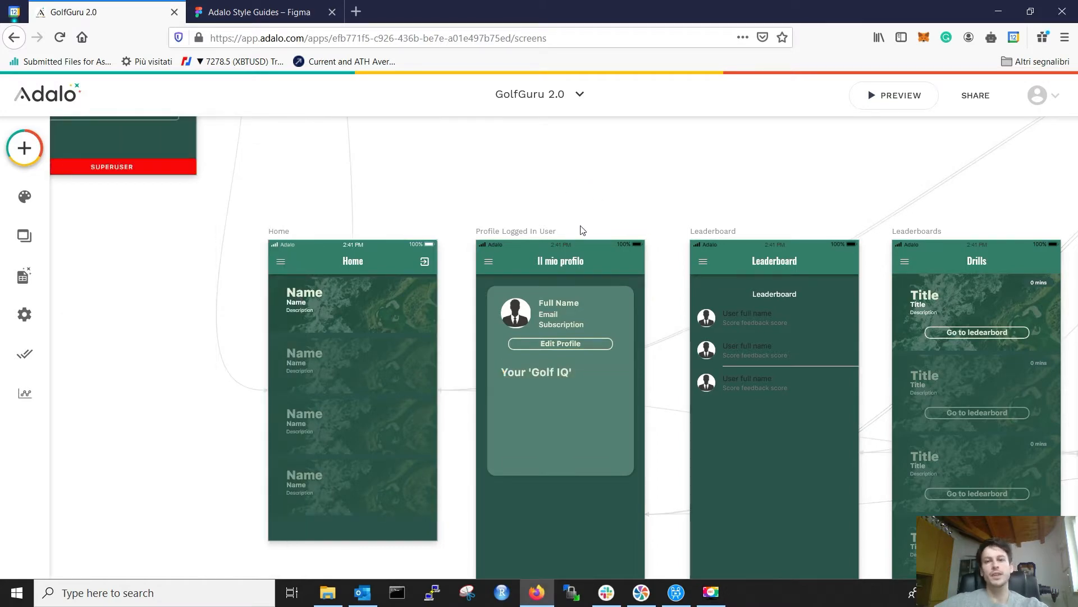
pyautogui.click(236, 11)
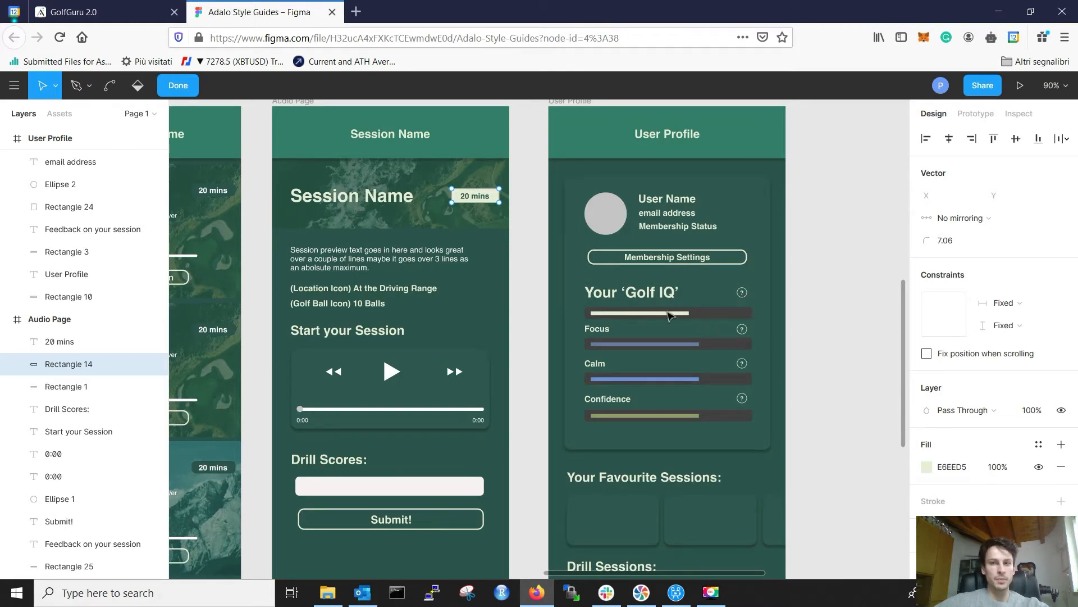
pyautogui.click(134, 4)
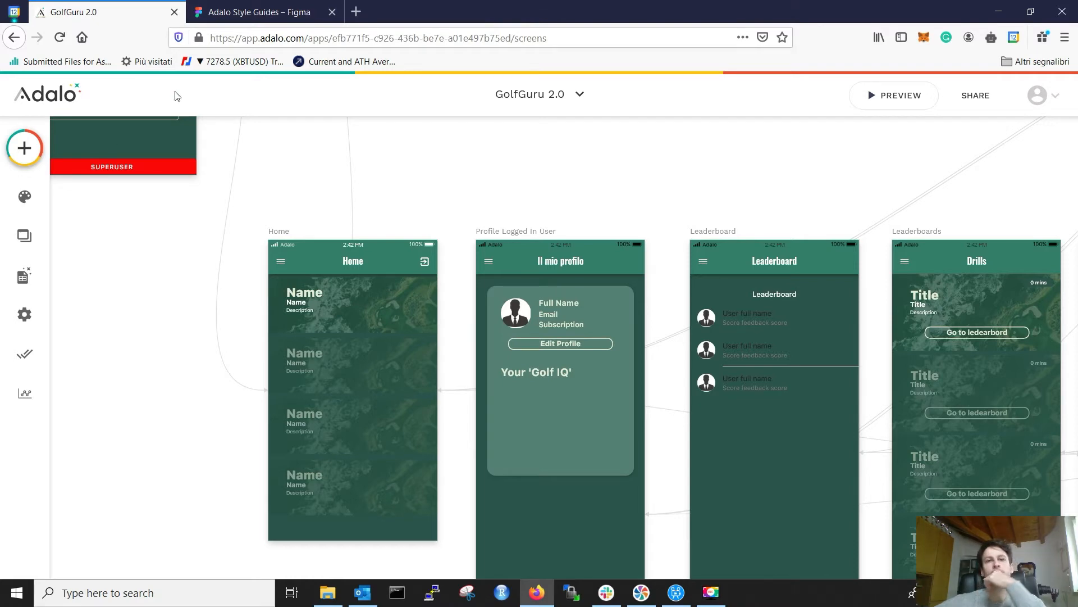
pyautogui.click(256, 12)
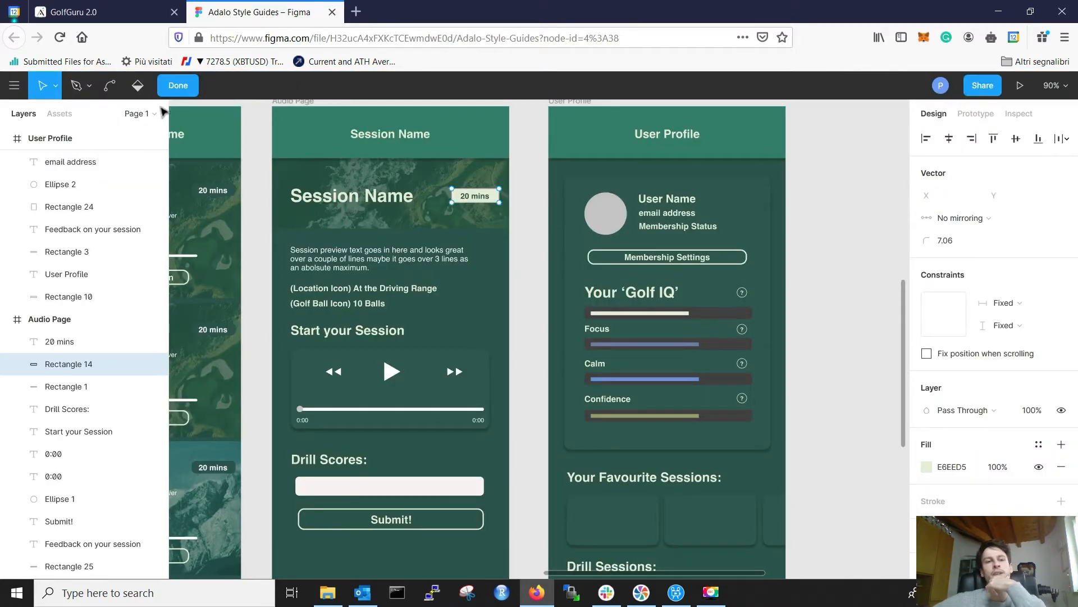
pyautogui.click(90, 13)
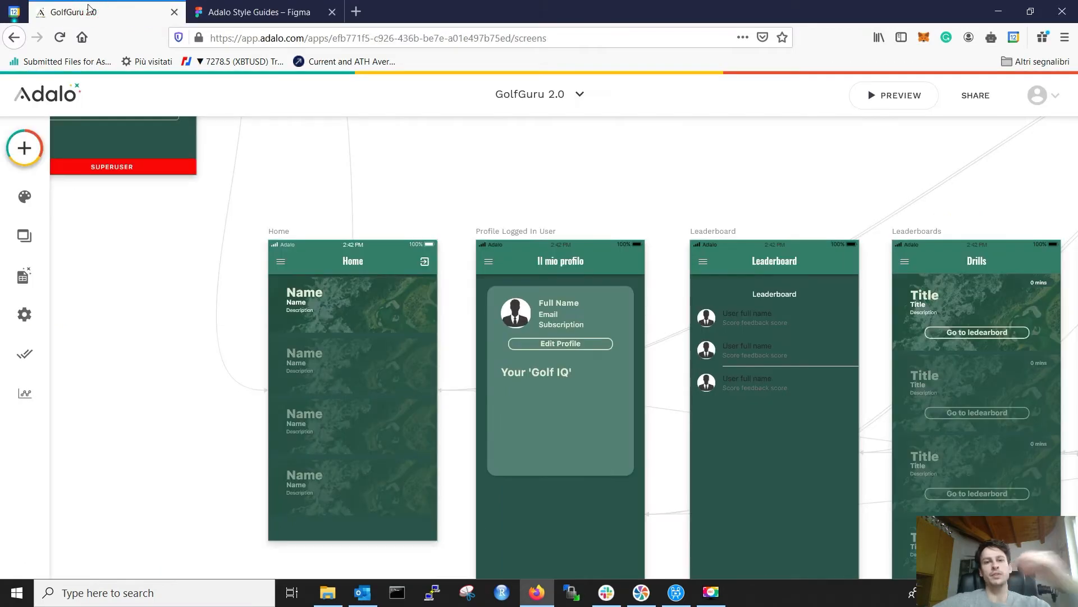
# Step: Add a Rectangle from Simple components below the Golf IQ heading
pyautogui.click(25, 158)
pyautogui.scroll(-5, 140, 349)
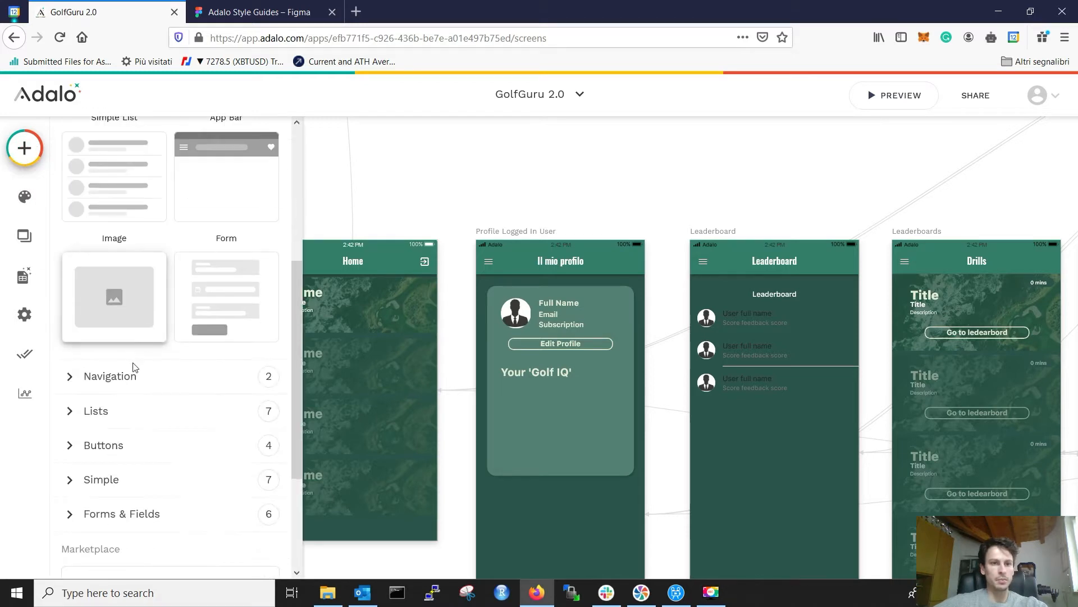
pyautogui.click(120, 479)
pyautogui.scroll(-3, 169, 450)
pyautogui.scroll(-2, 193, 471)
pyautogui.moveTo(234, 433); pyautogui.dragTo(578, 406)
pyautogui.click(608, 402)
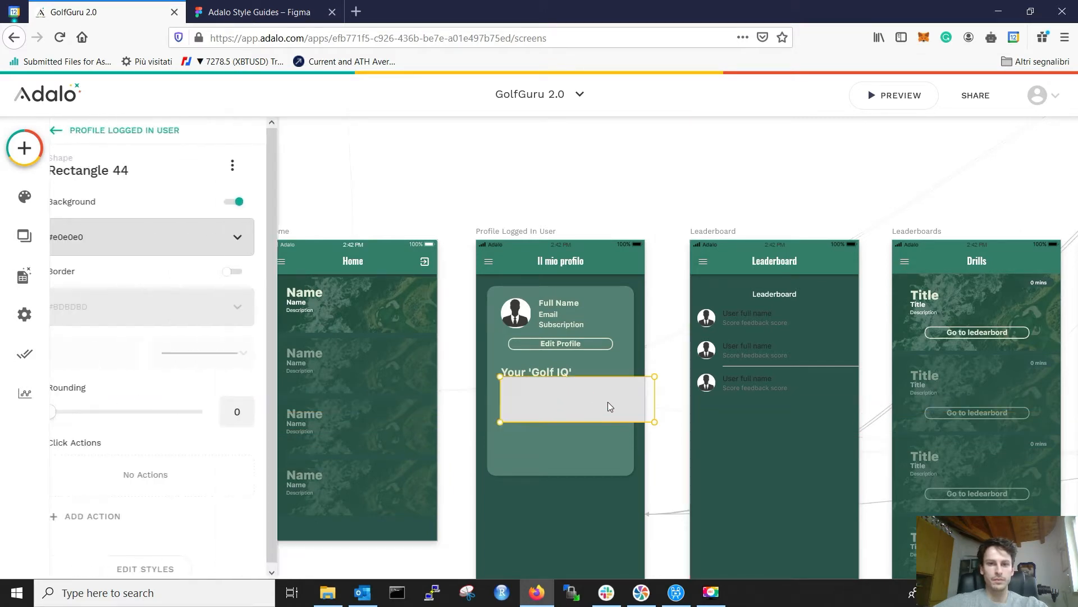
# Step: Size the rectangle to width 265 and height about 19, matching the Figma bar
pyautogui.click(268, 15)
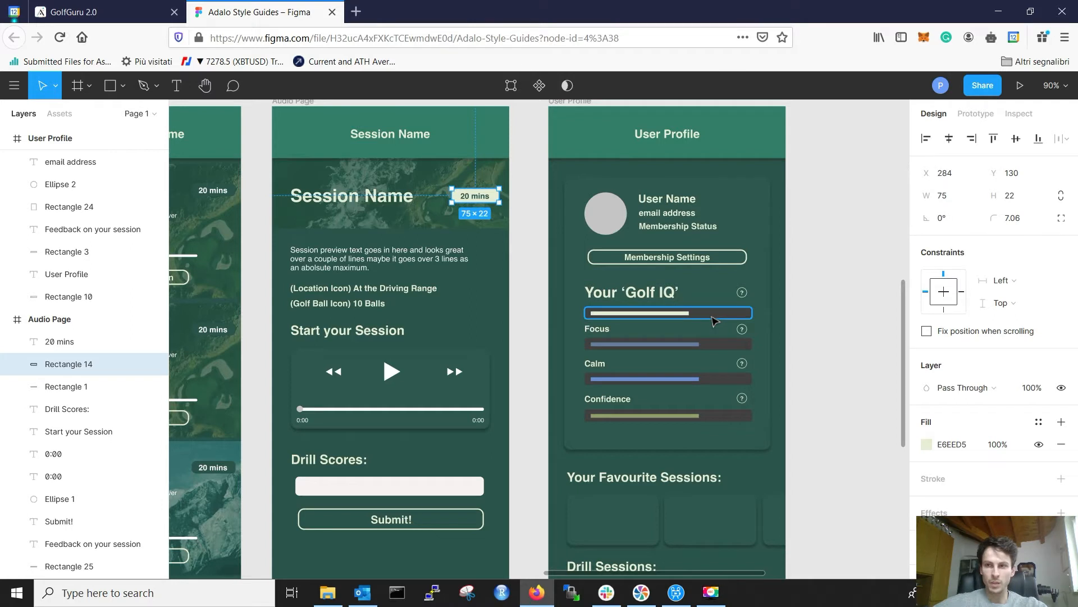
pyautogui.click(712, 314)
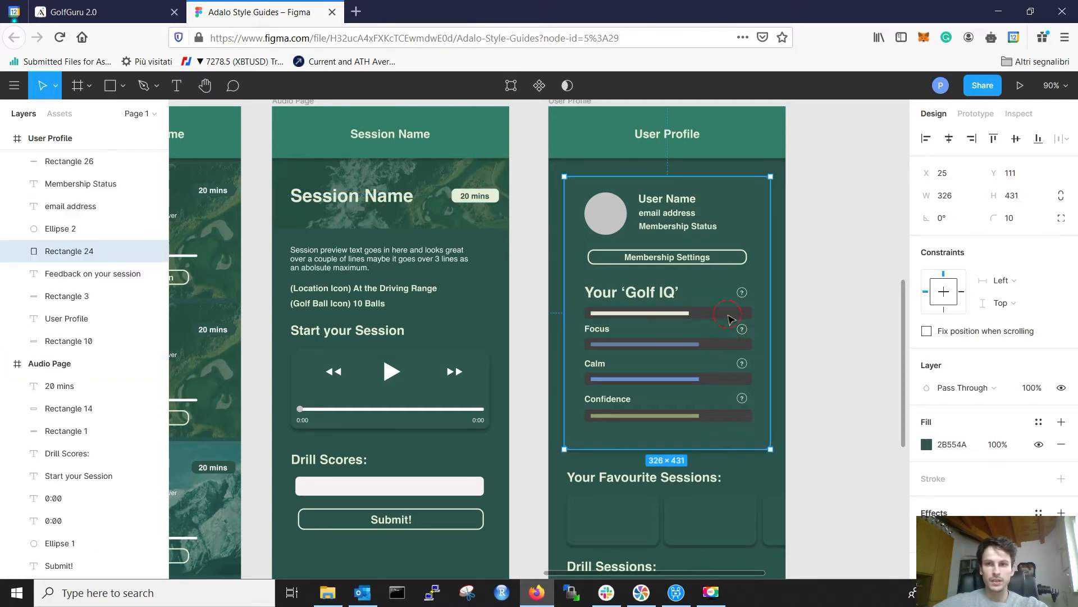
pyautogui.click(715, 314)
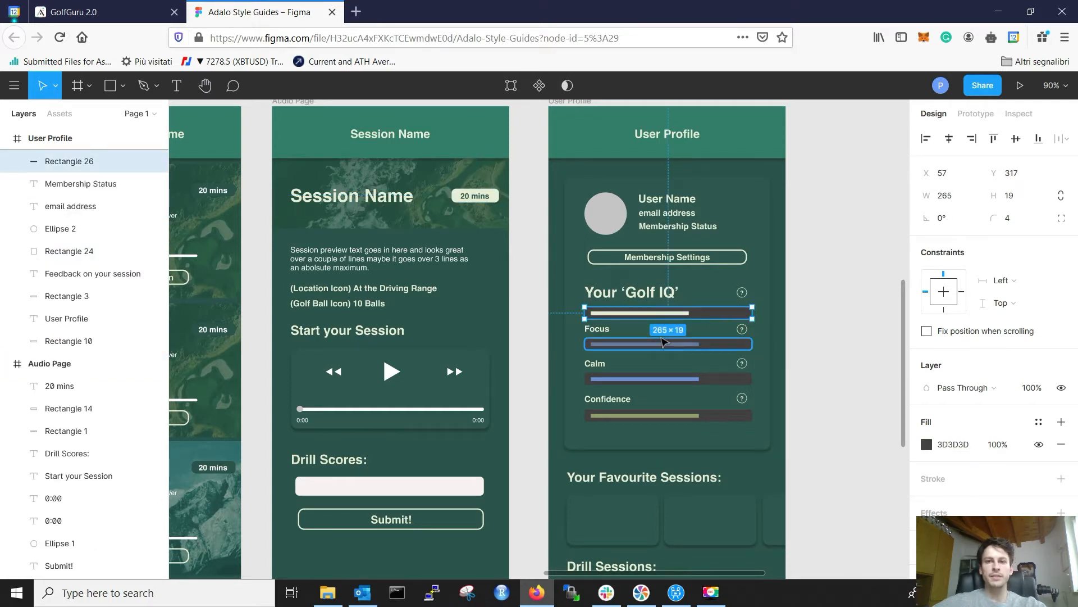
pyautogui.click(101, 12)
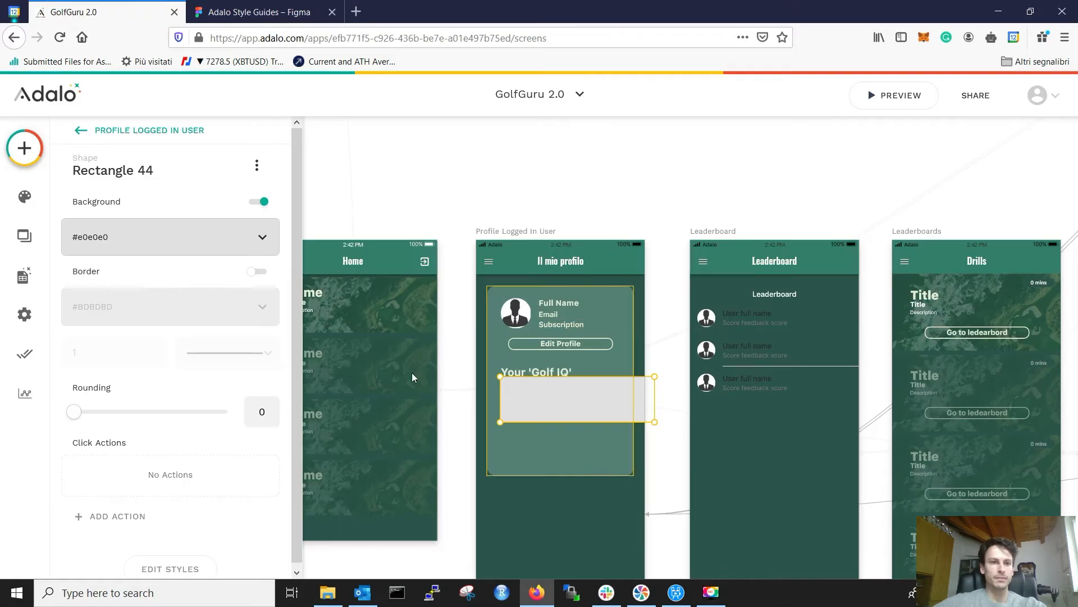
pyautogui.click(179, 563)
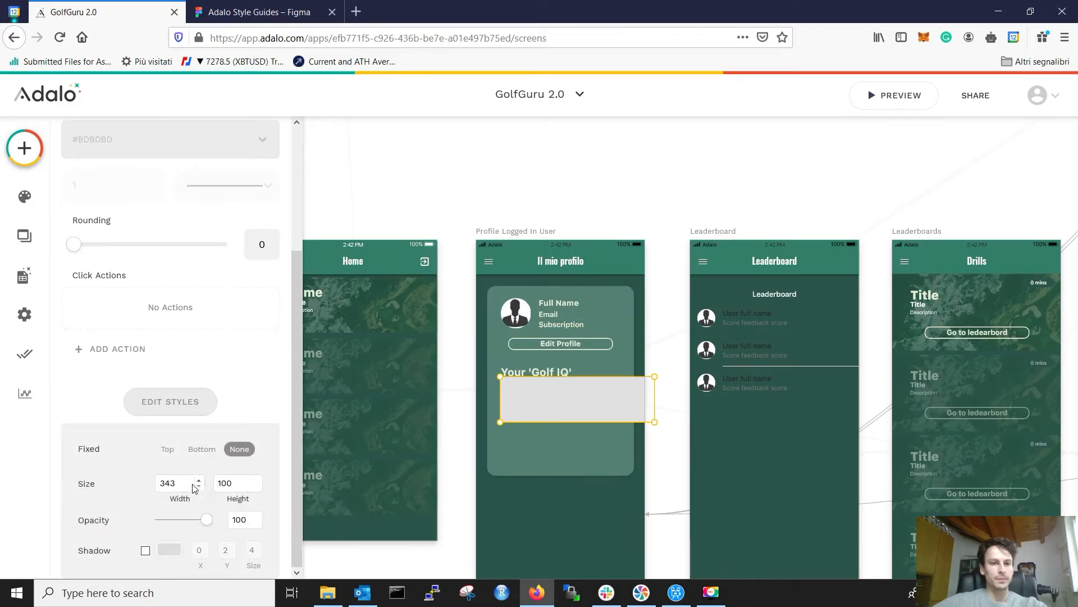
pyautogui.write('265')
pyautogui.click(234, 482)
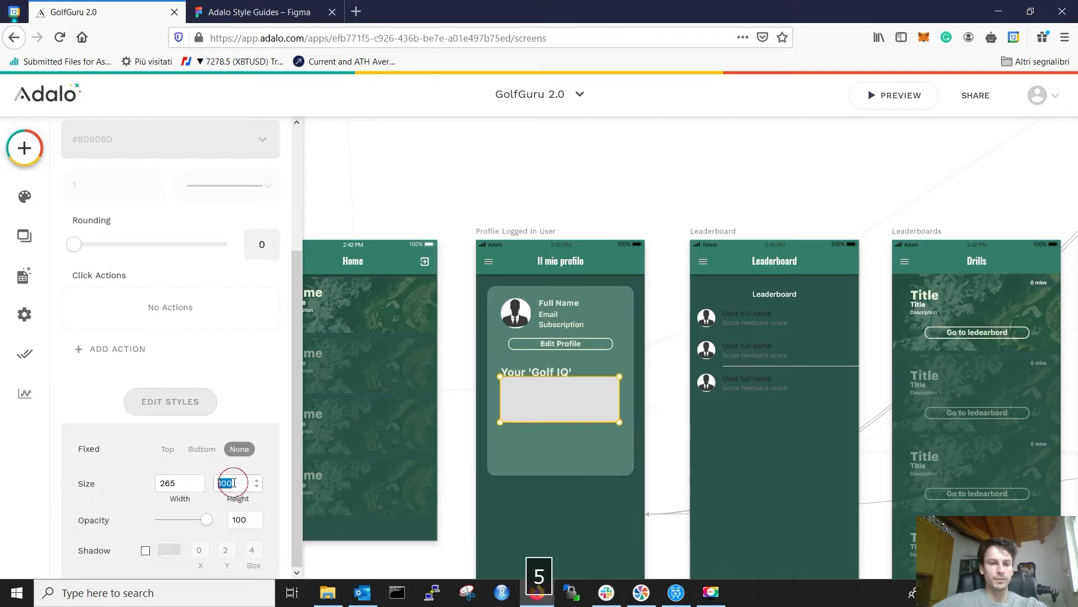
pyautogui.write('19')
pyautogui.press('Down')
pyautogui.press('Down')
pyautogui.press('Down')
pyautogui.press('Down')
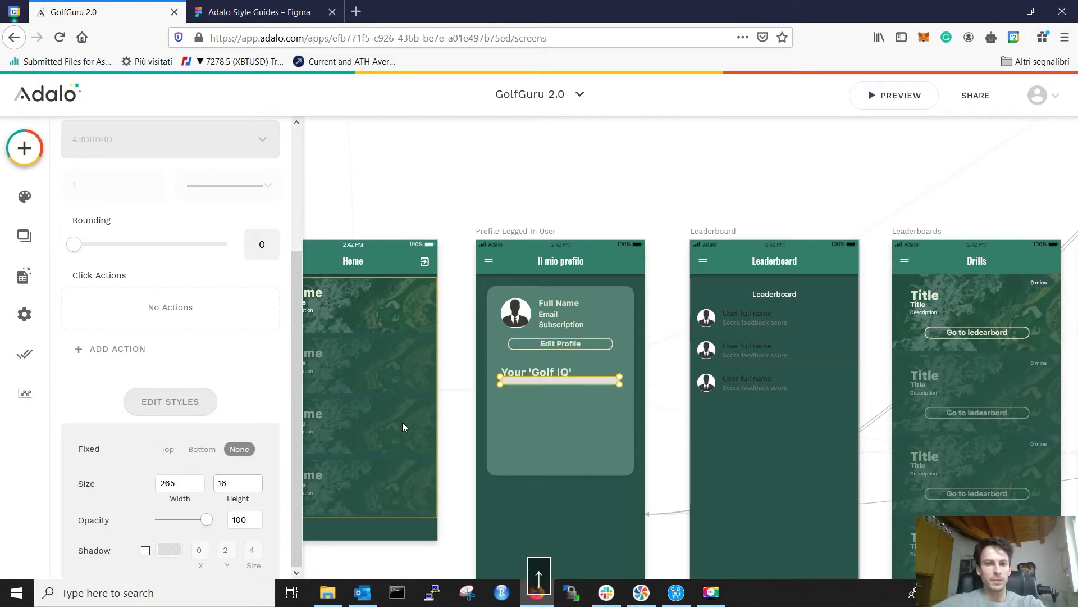
pyautogui.click(668, 368)
pyautogui.click(579, 384)
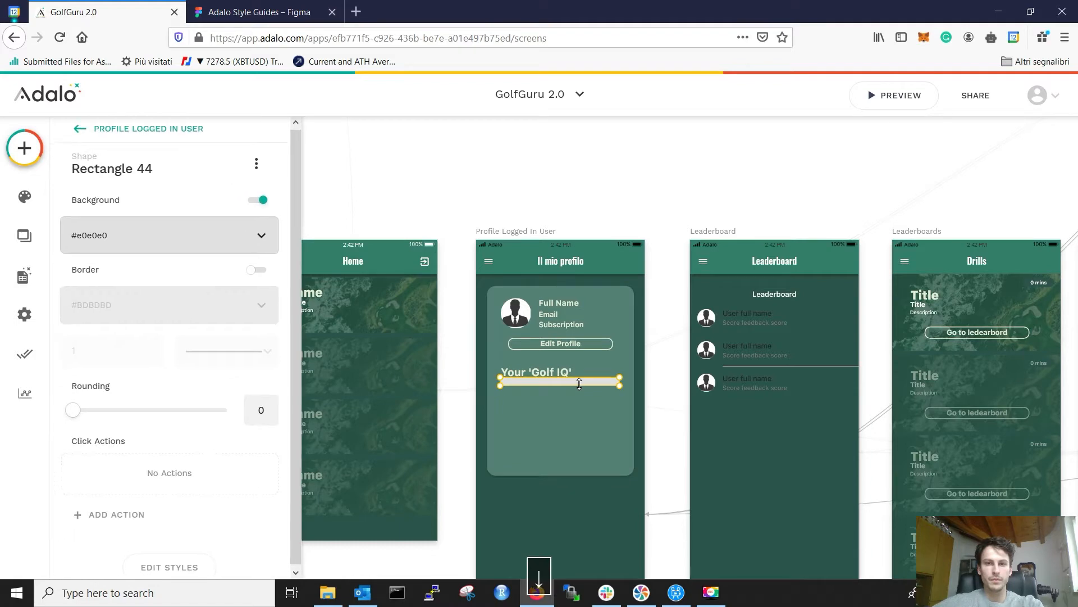
# Step: Set the bar's corner rounding to 4
pyautogui.click(300, 14)
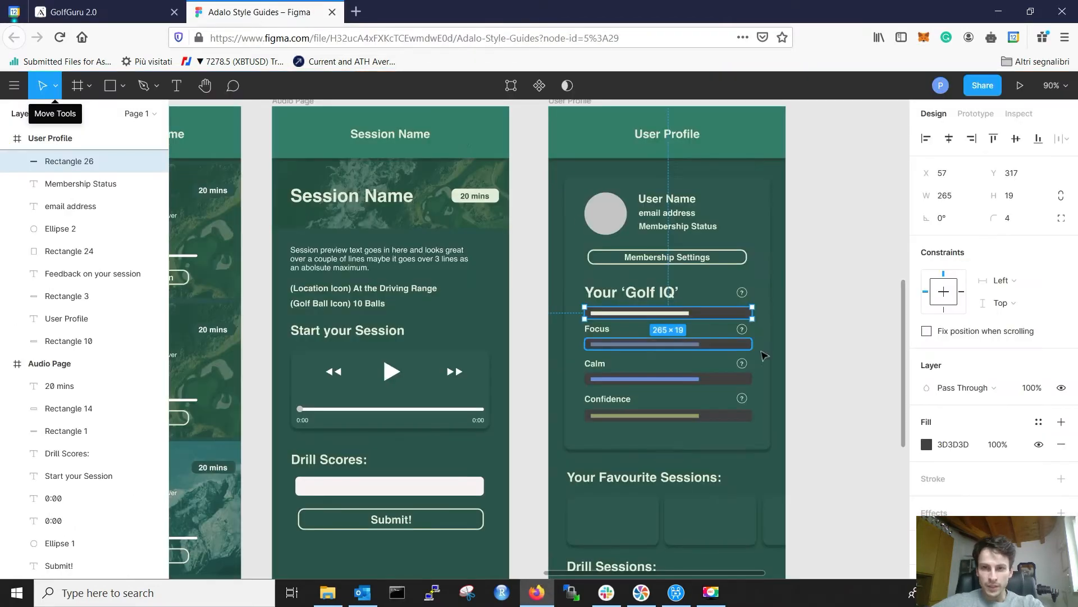
pyautogui.click(789, 358)
pyautogui.scroll(3, 708, 311)
pyautogui.scroll(2, 706, 312)
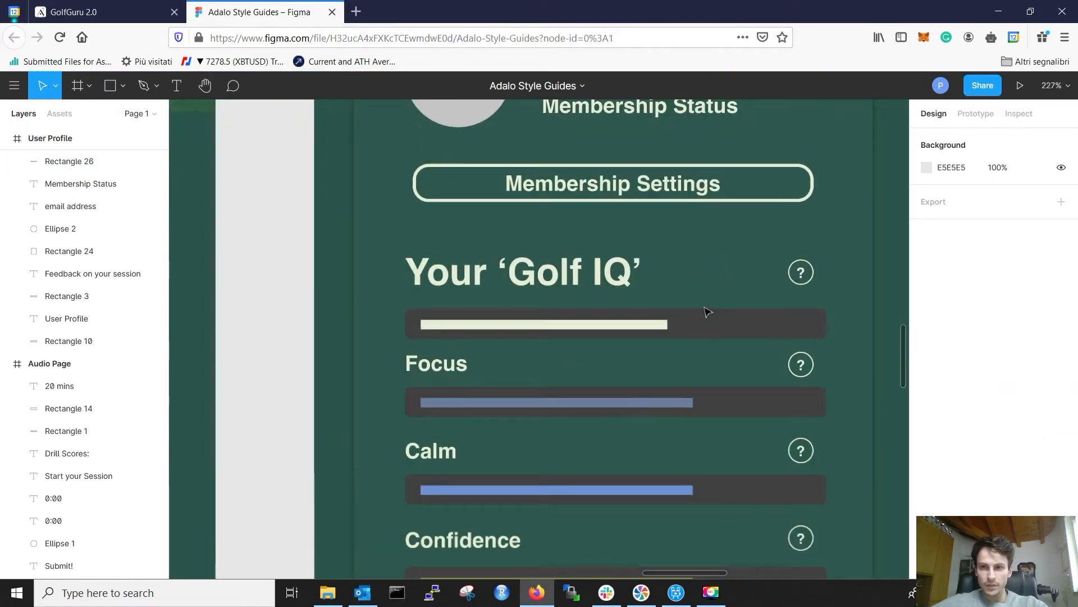
pyautogui.click(140, 12)
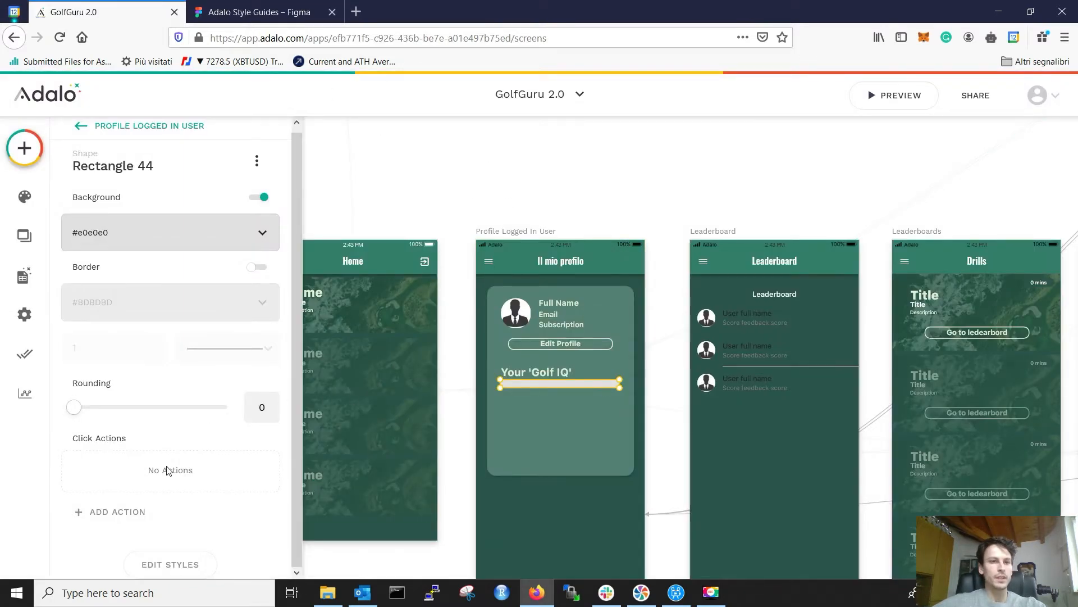
pyautogui.moveTo(79, 415); pyautogui.dragTo(108, 414)
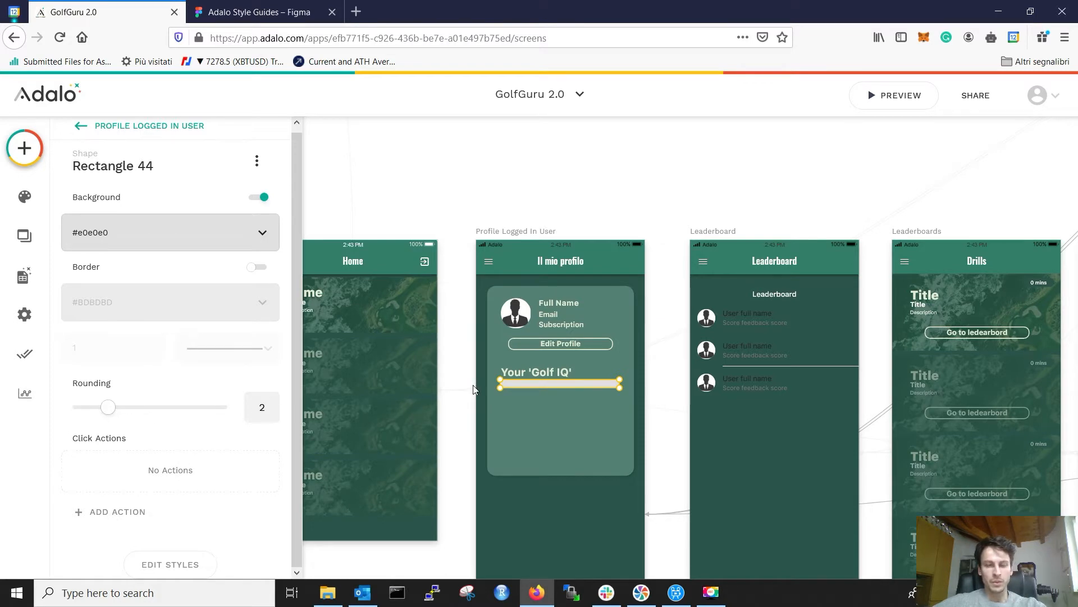
pyautogui.scroll(6, 541, 379)
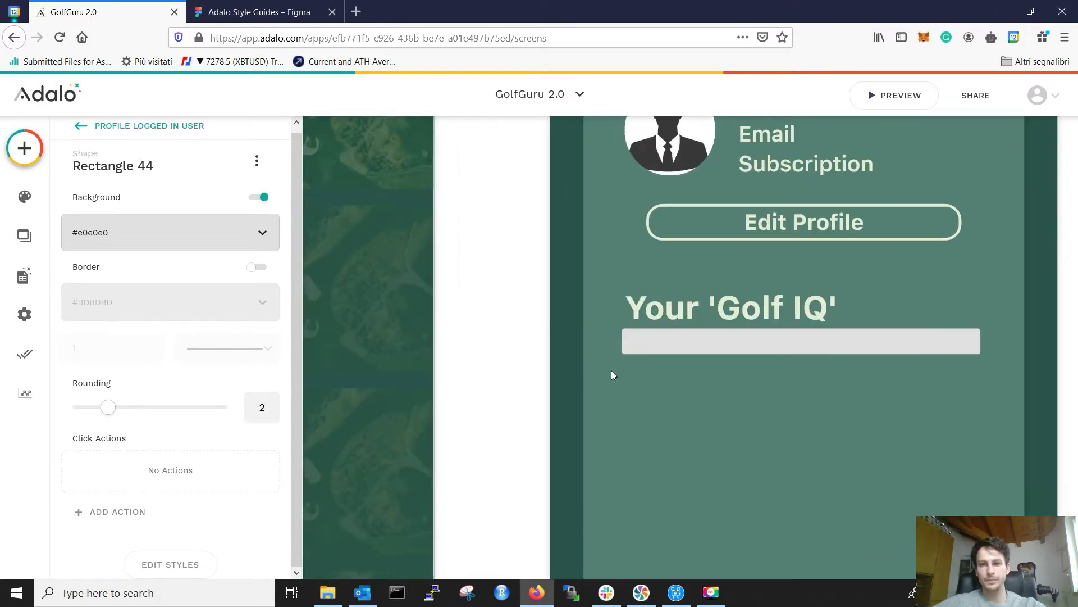
pyautogui.scroll(1, 611, 371)
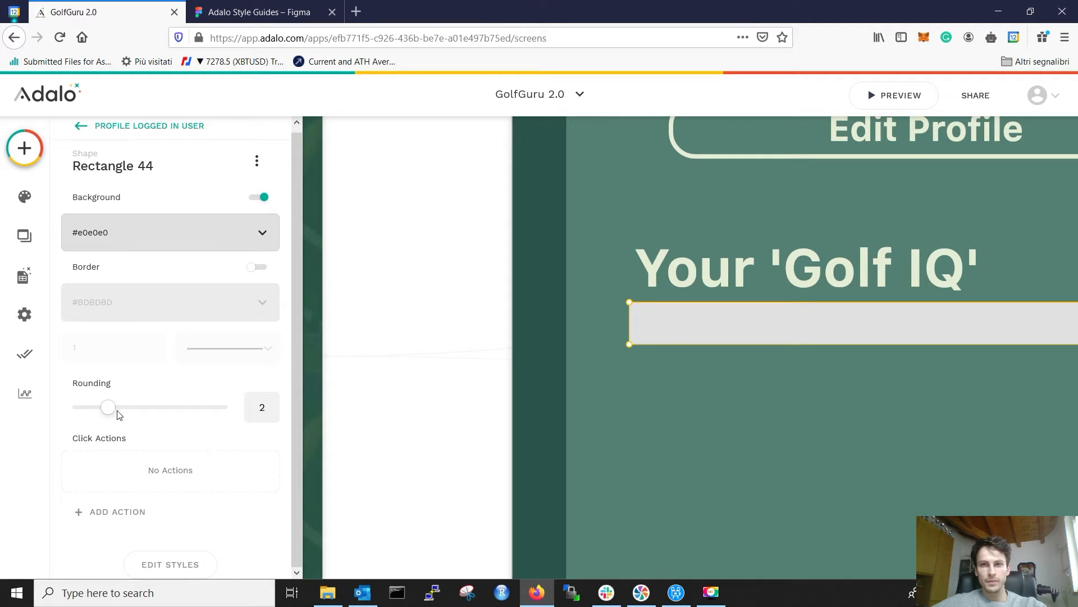
pyautogui.moveTo(131, 417); pyautogui.dragTo(145, 413)
pyautogui.click(491, 309)
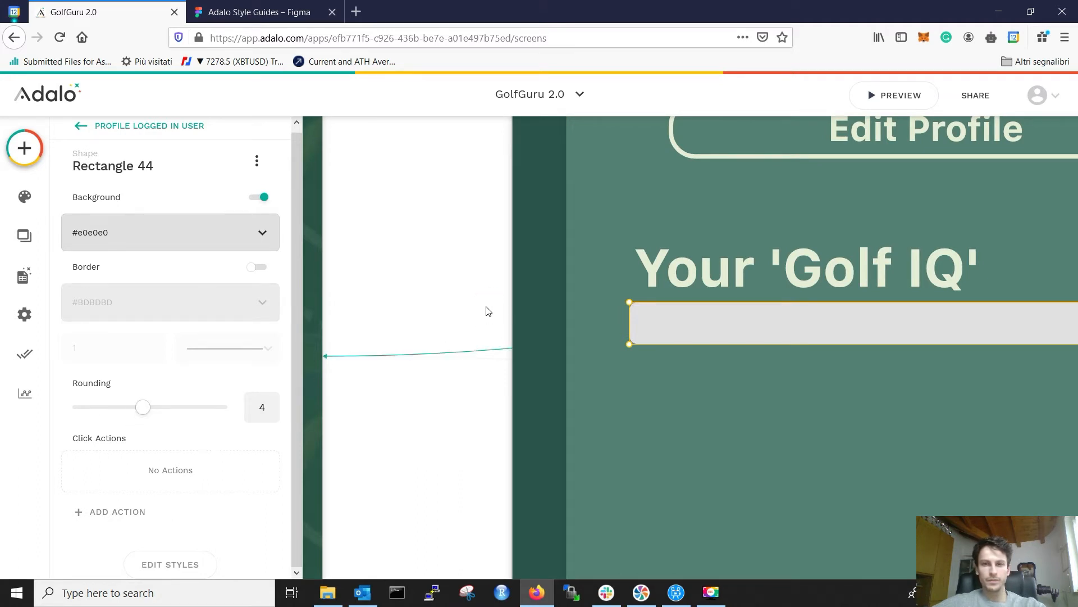
pyautogui.click(466, 273)
# Step: Nudge the grey bar slightly further below the heading
pyautogui.click(672, 313)
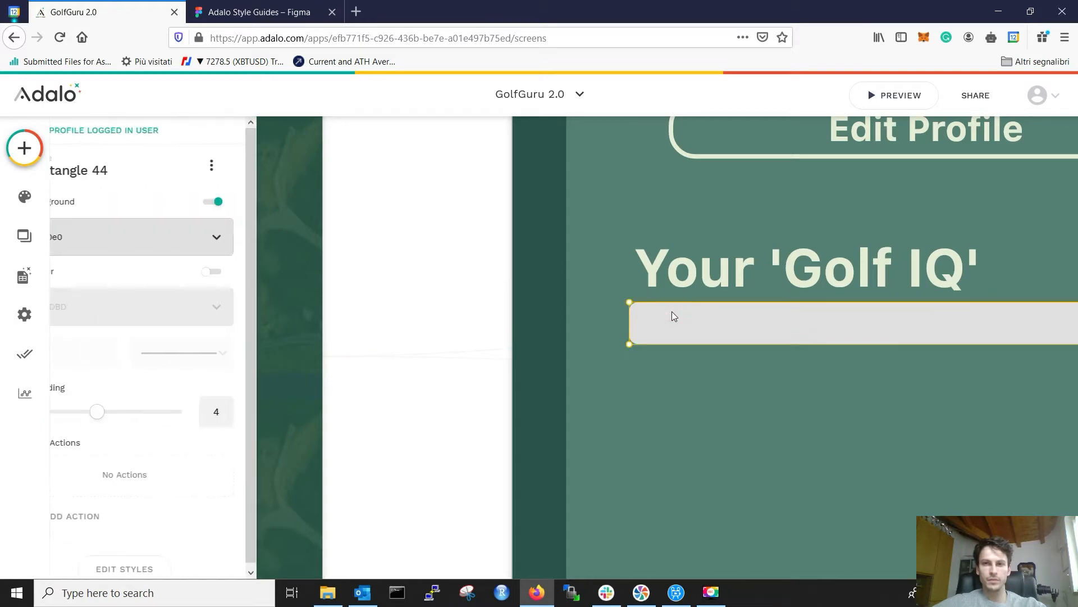
pyautogui.click(331, 7)
pyautogui.click(135, 8)
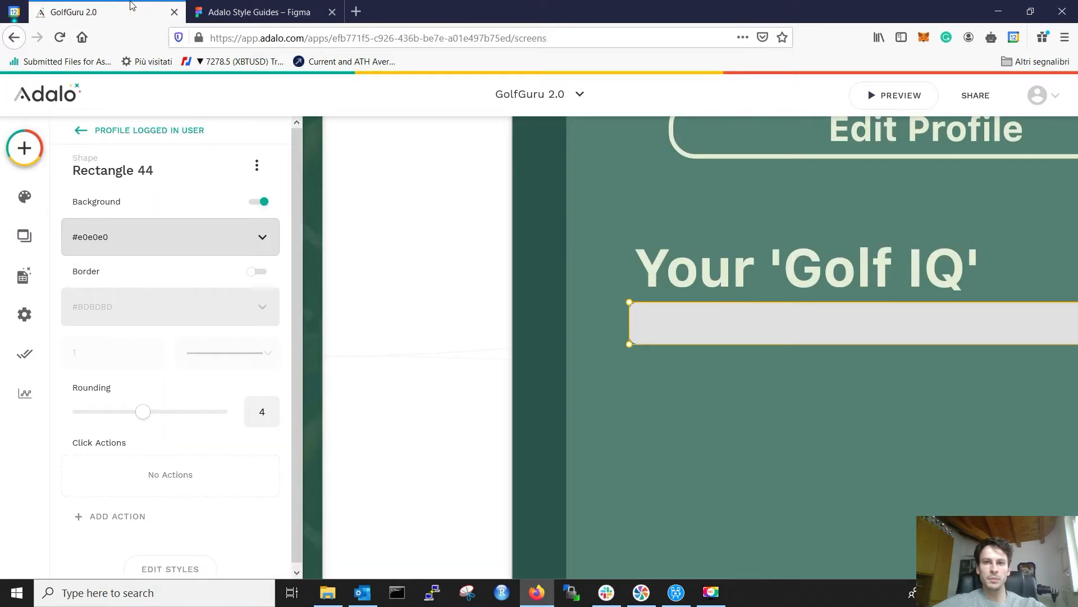
pyautogui.click(595, 273)
pyautogui.click(330, 3)
pyautogui.click(73, 5)
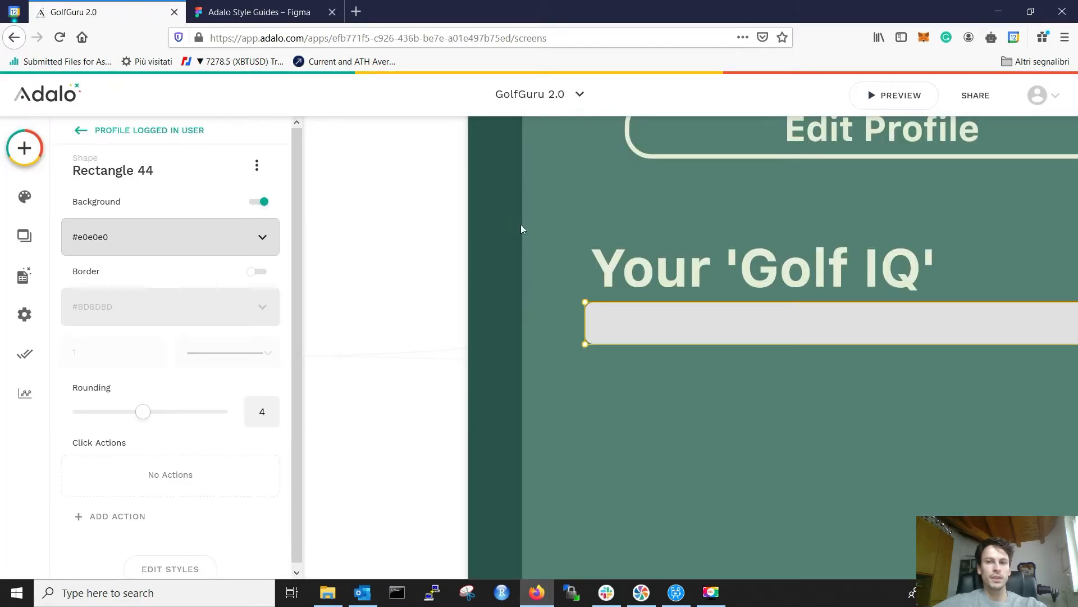
pyautogui.press('Down')
pyautogui.press('Down')
pyautogui.press('Down')
pyautogui.press('Down')
pyautogui.press('Down')
pyautogui.press('Down')
pyautogui.press('Down')
pyautogui.press('Down')
pyautogui.press('Down')
pyautogui.press('Down')
pyautogui.press('Down')
pyautogui.press('Down')
pyautogui.press('Down')
pyautogui.press('Down')
pyautogui.press('Down')
pyautogui.press('Down')
pyautogui.press('Down')
pyautogui.press('Down')
pyautogui.press('Down')
pyautogui.press('Down')
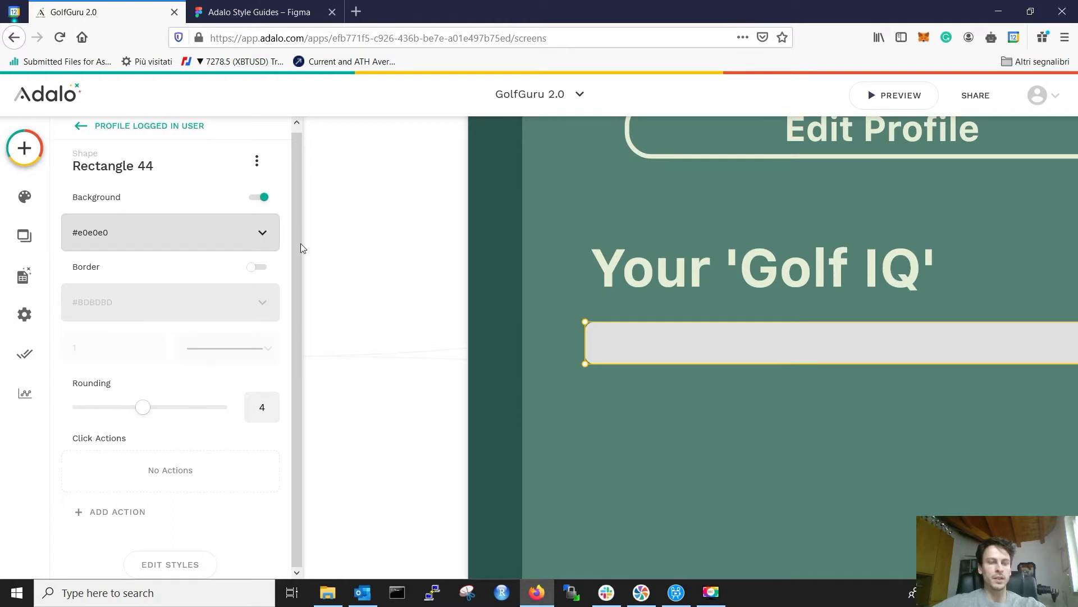
pyautogui.click(278, 17)
# Step: Copy the Figma bar's 3D3D3D fill and paste it as the rectangle's background colour
pyautogui.click(785, 329)
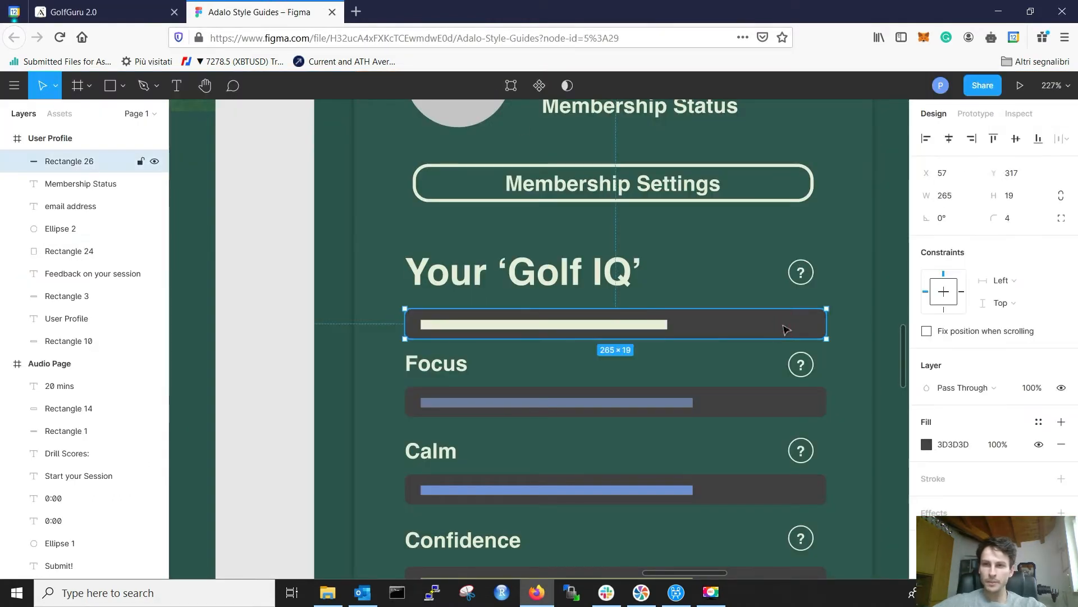
pyautogui.click(953, 444)
pyautogui.hotkey('ctrl', 'c')
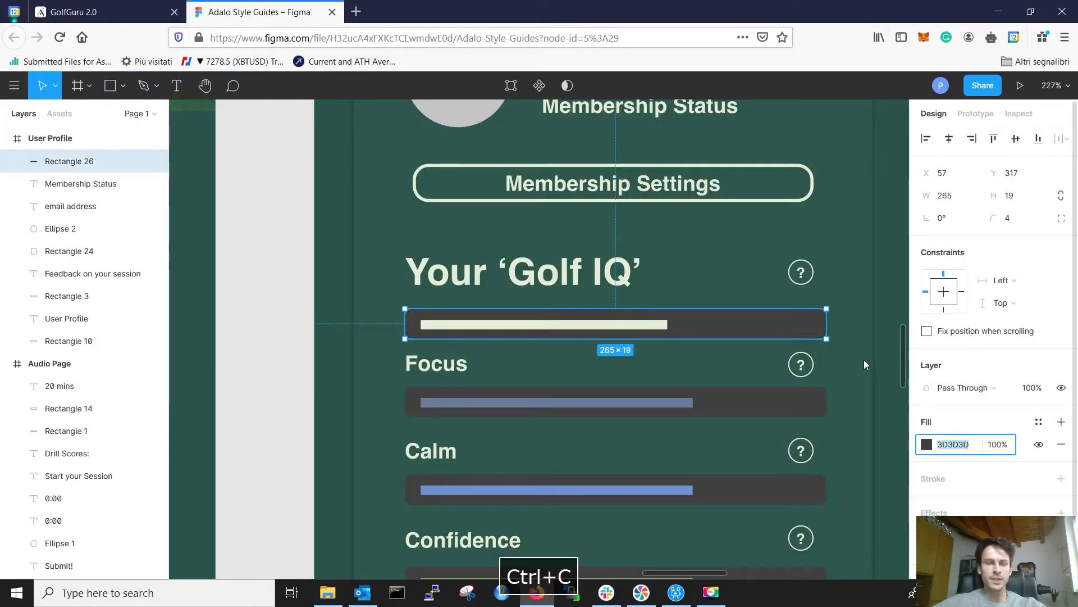
pyautogui.click(146, 12)
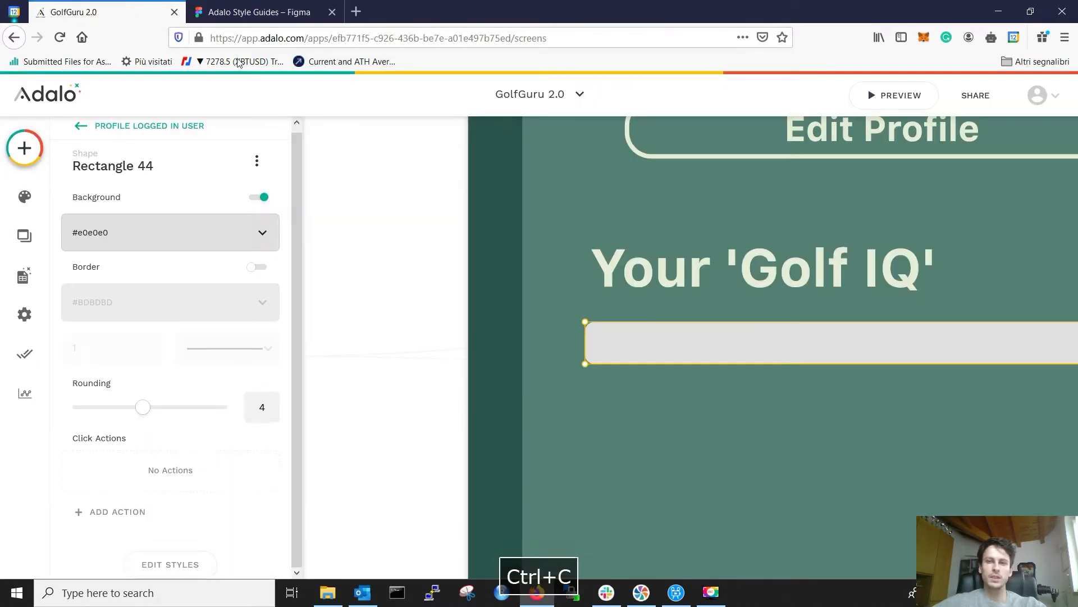
pyautogui.click(147, 224)
pyautogui.doubleClick(155, 407)
pyautogui.hotkey('ctrl', 'v')
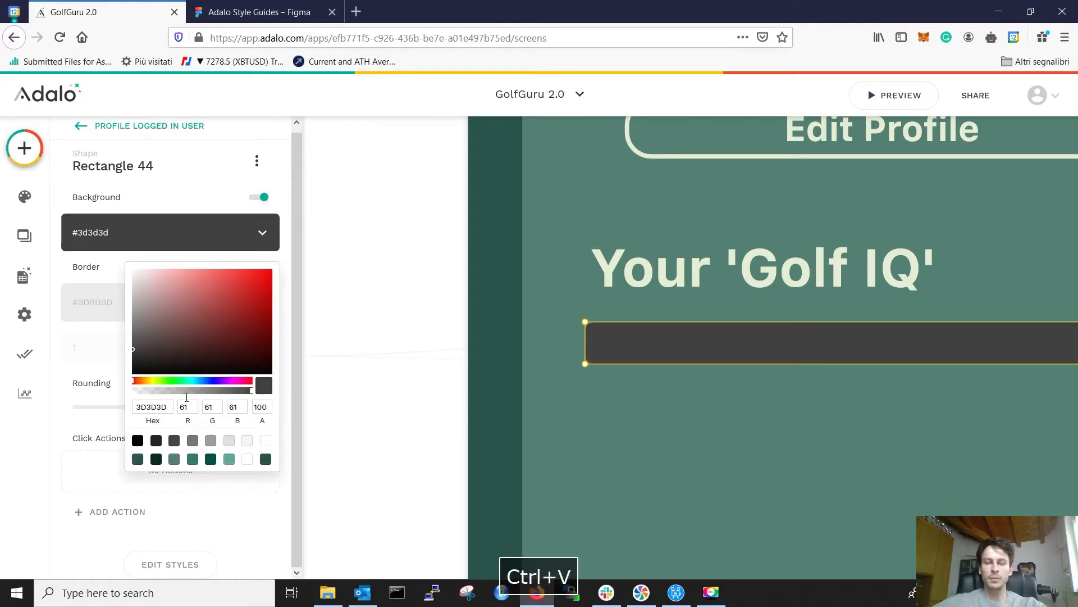
pyautogui.click(445, 344)
pyautogui.click(445, 231)
# Step: Compare with the Figma design and confirm the bar's 265×19 size in Adalo
pyautogui.click(281, 14)
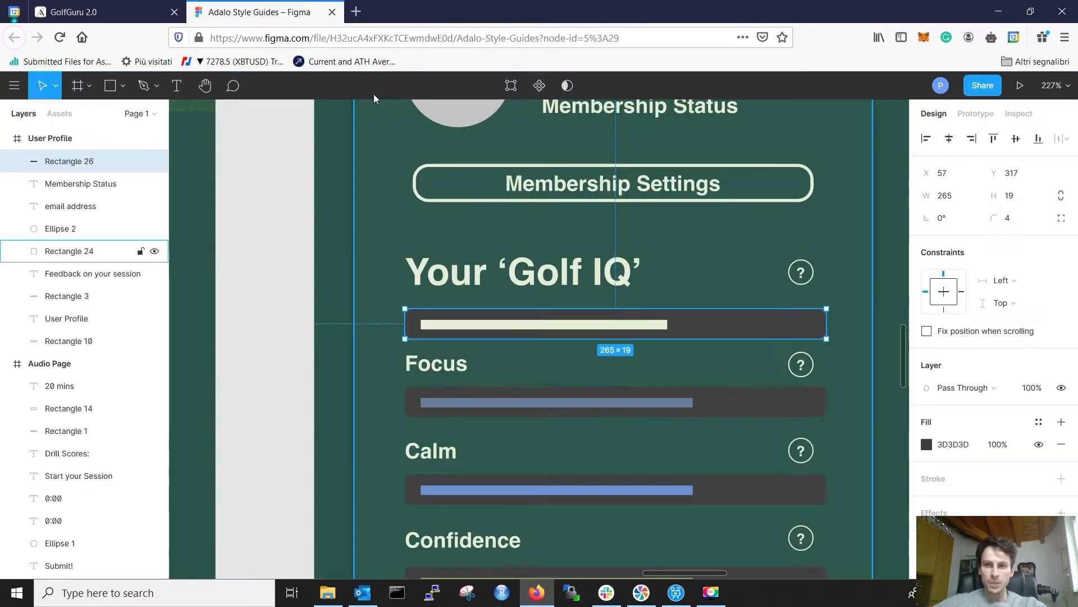
pyautogui.click(768, 376)
pyautogui.keyDown('ctrl'); pyautogui.scroll(5, 775, 348); pyautogui.keyUp('ctrl')
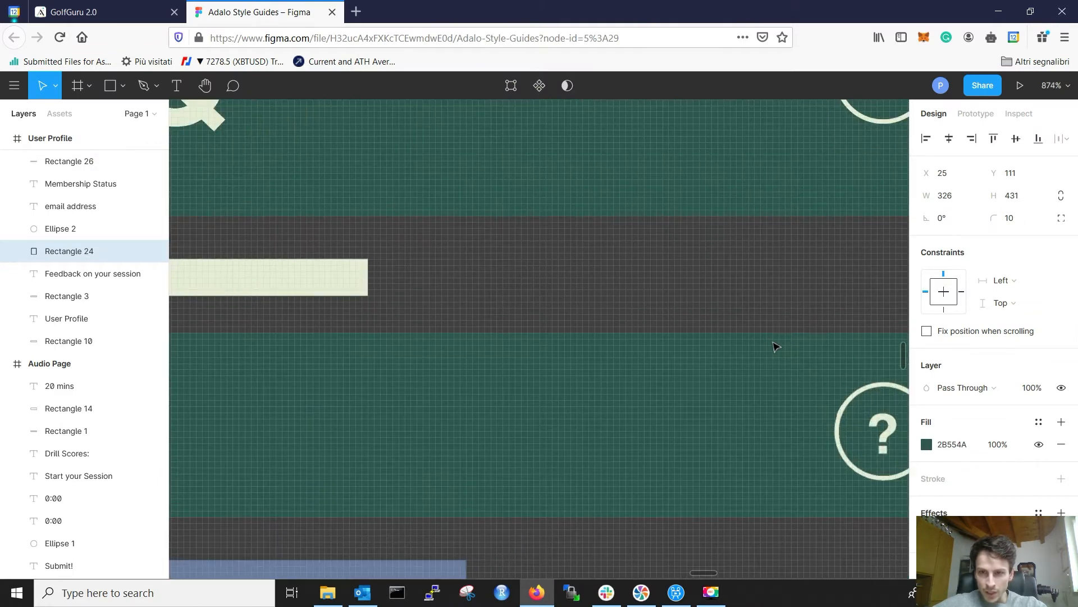
pyautogui.keyDown('ctrl'); pyautogui.scroll(-5, 775, 348); pyautogui.keyUp('ctrl')
pyautogui.keyDown('ctrl'); pyautogui.scroll(-1, 457, 281); pyautogui.keyUp('ctrl')
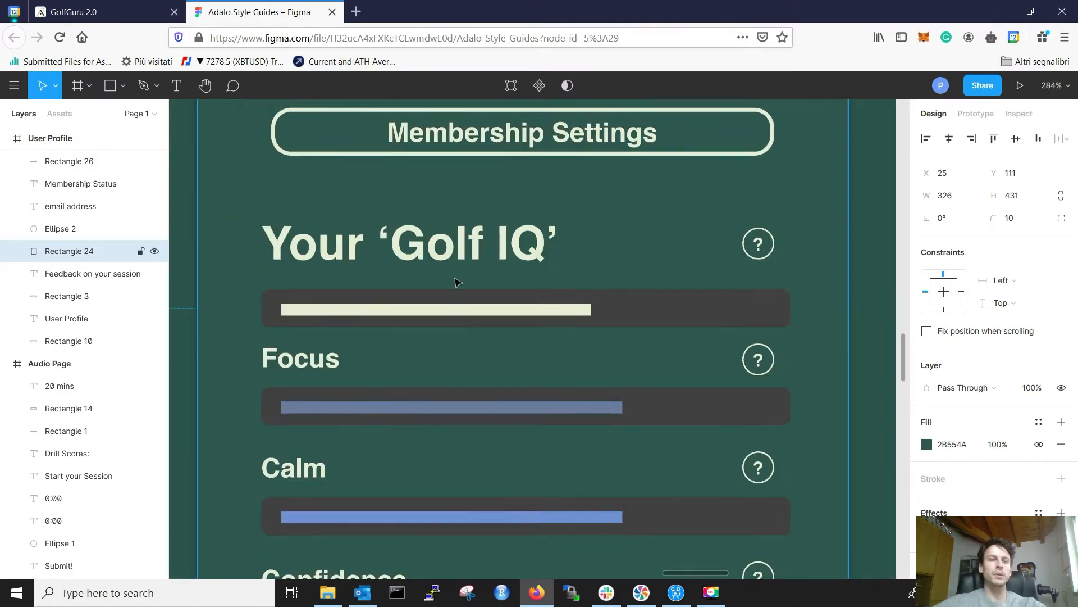
pyautogui.click(137, 6)
pyautogui.click(612, 337)
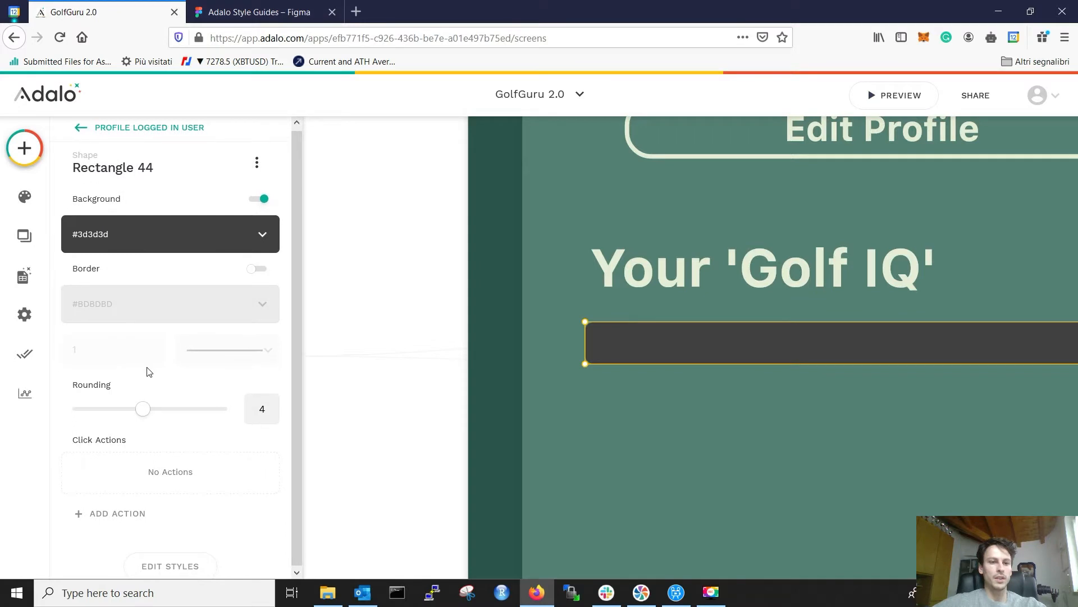
pyautogui.click(155, 564)
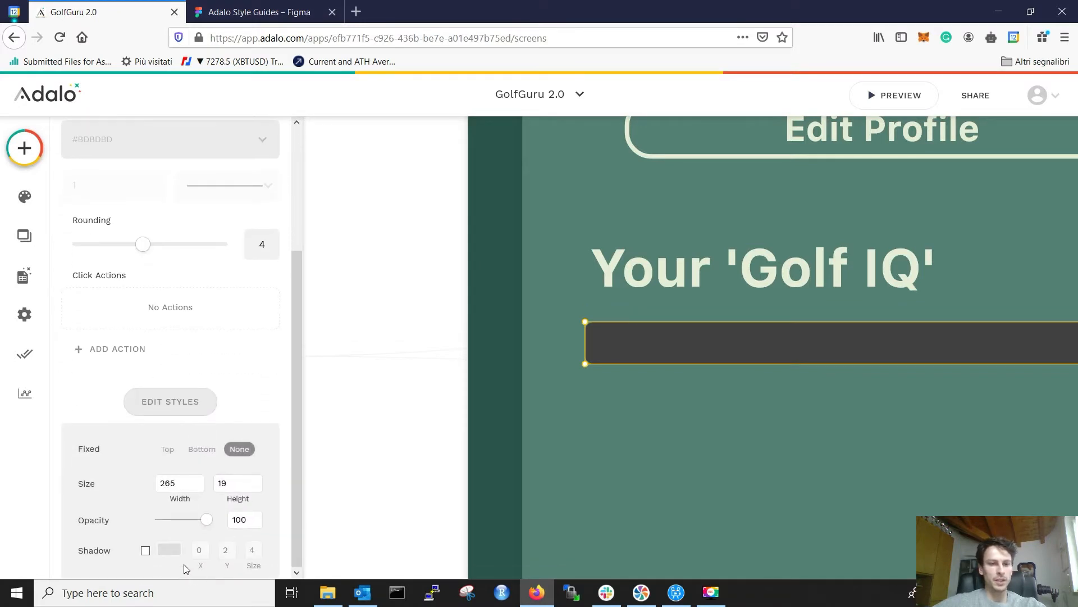
pyautogui.click(430, 293)
pyautogui.keyDown('ctrl'); pyautogui.scroll(-2, 428, 301); pyautogui.keyUp('ctrl')
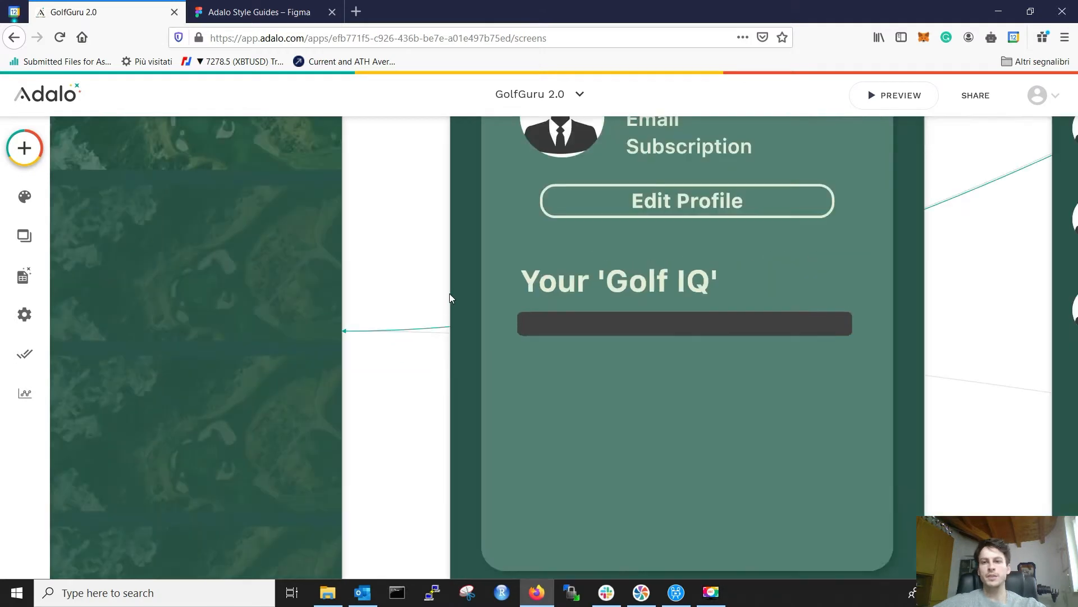
# Step: Drag an Installed Progress Bar onto the dark Golf IQ bar and resize it to fit inside
pyautogui.click(951, 268)
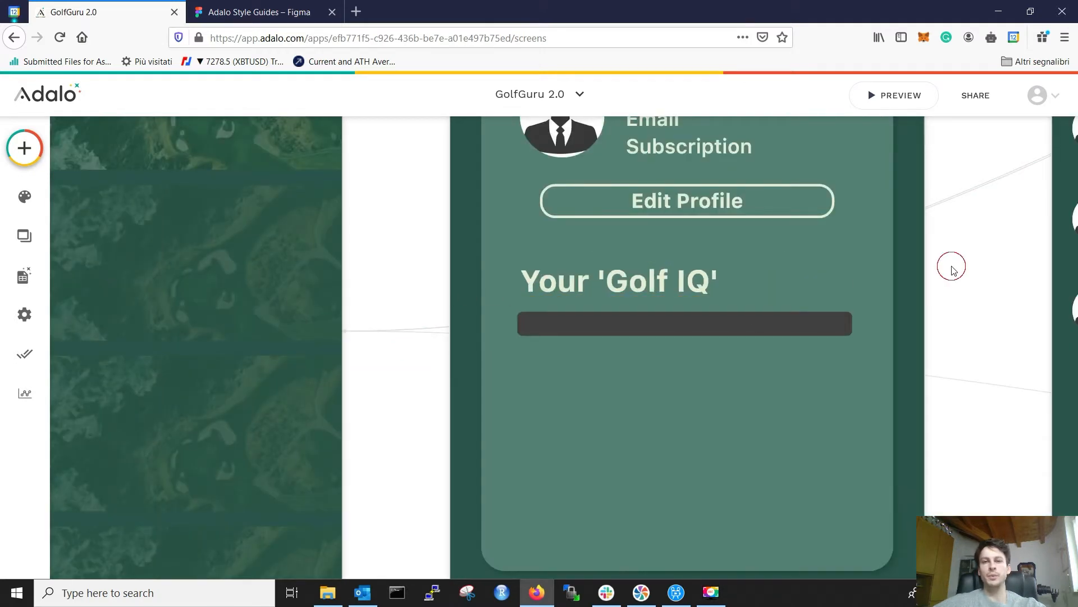
pyautogui.click(22, 148)
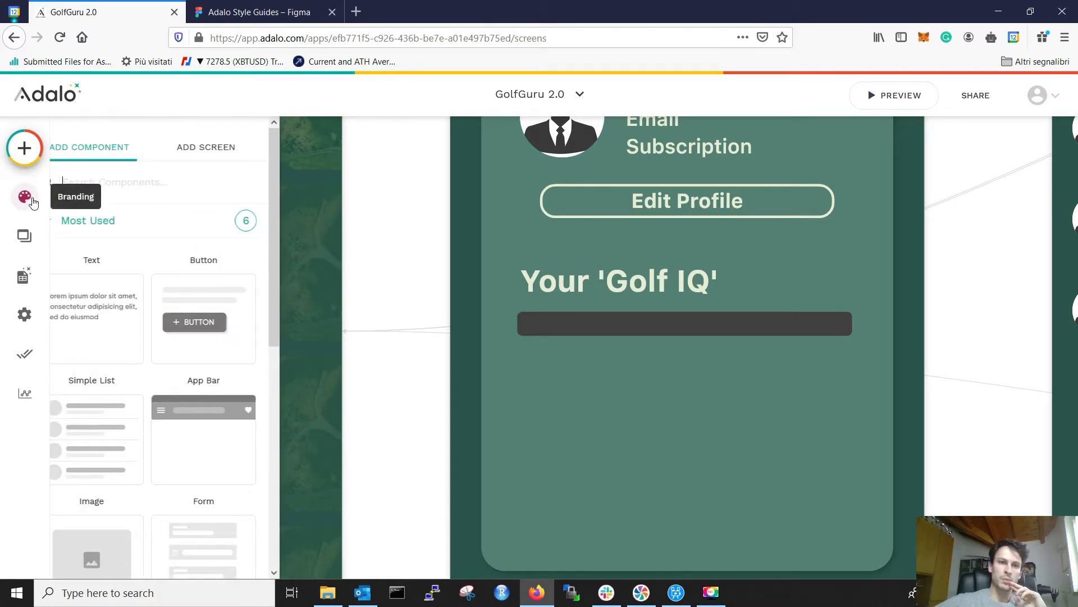
pyautogui.scroll(-7, 85, 371)
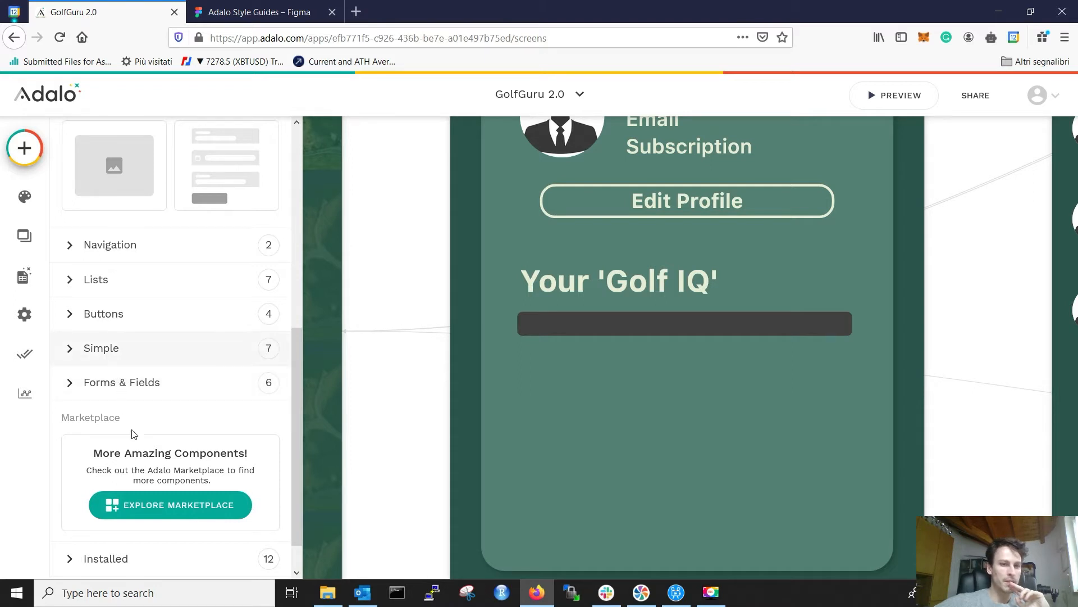
pyautogui.scroll(-1, 126, 544)
pyautogui.click(137, 515)
pyautogui.scroll(-5, 162, 412)
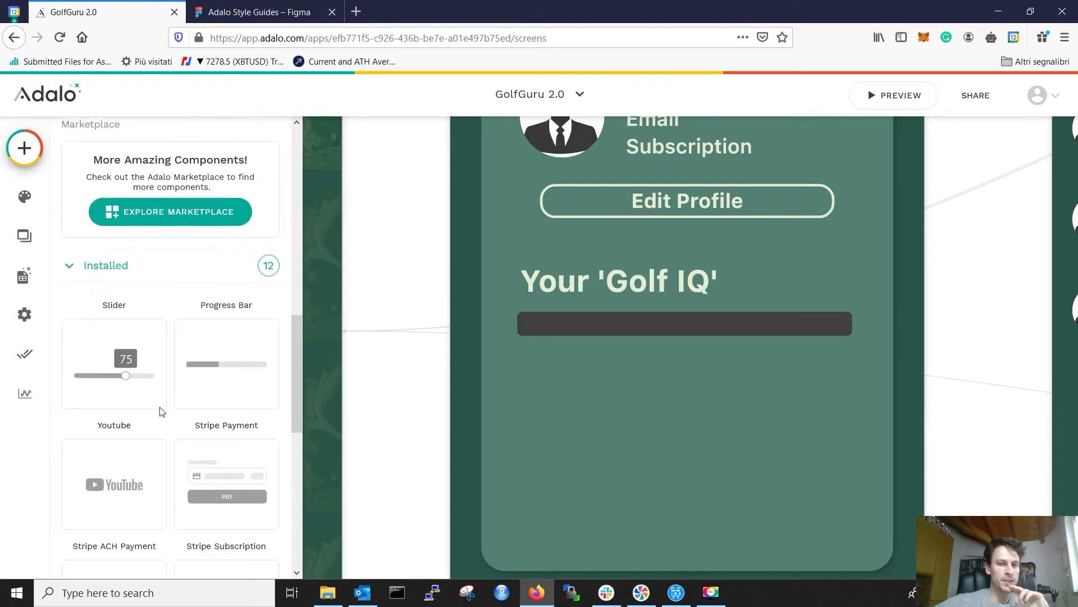
pyautogui.moveTo(227, 357); pyautogui.dragTo(759, 323)
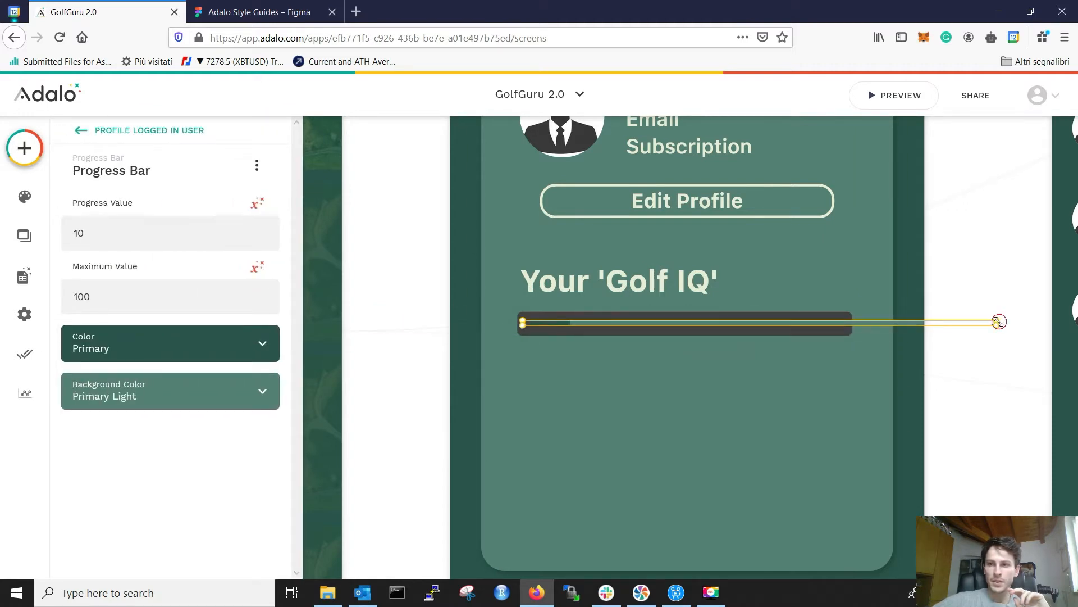
pyautogui.moveTo(860, 326); pyautogui.dragTo(853, 324)
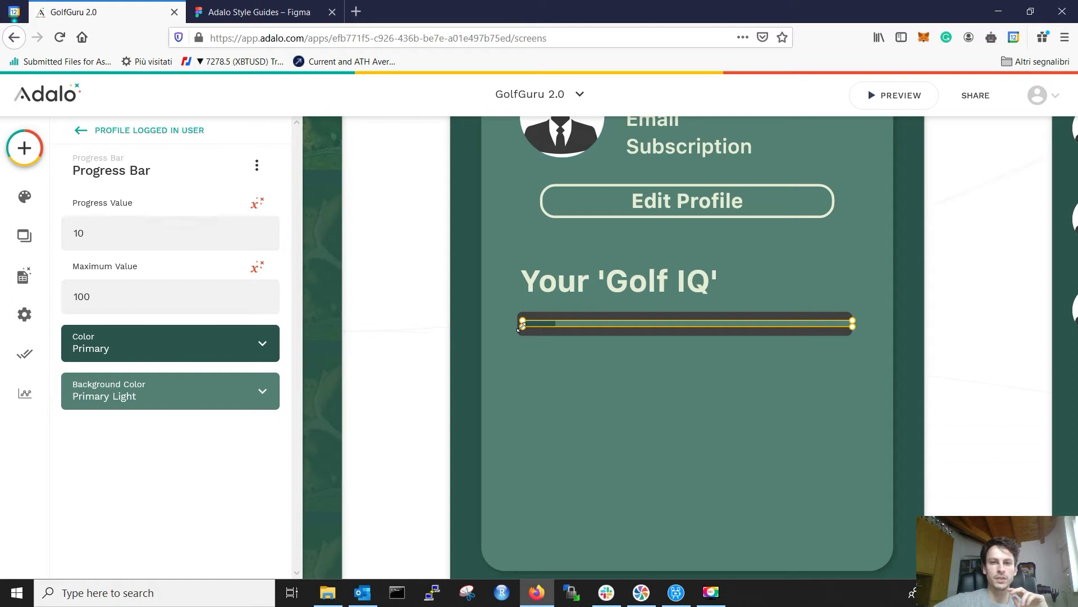
pyautogui.moveTo(518, 324); pyautogui.dragTo(518, 324)
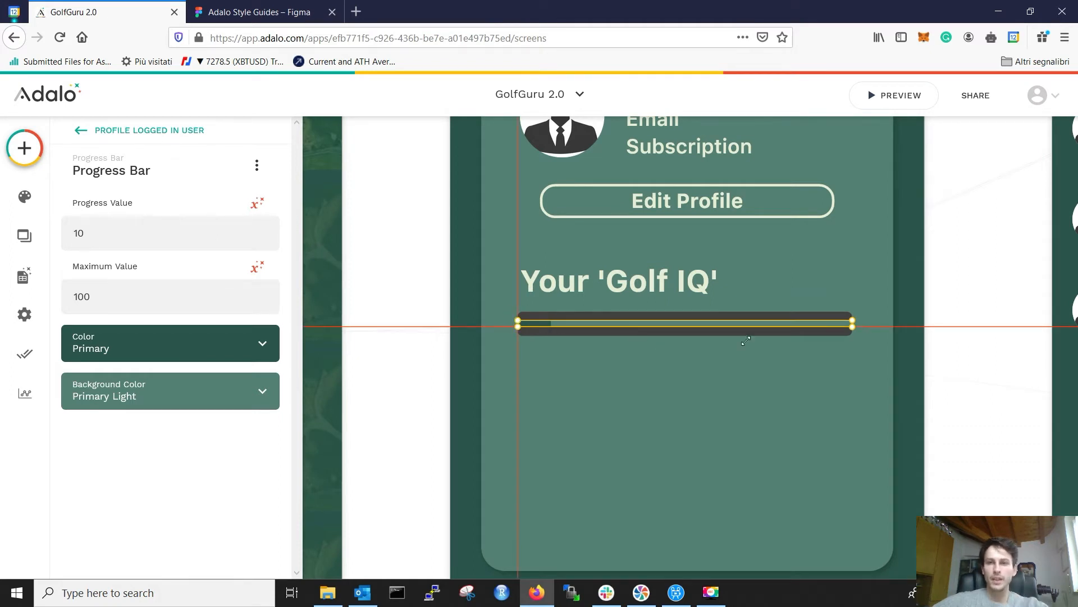
pyautogui.click(950, 321)
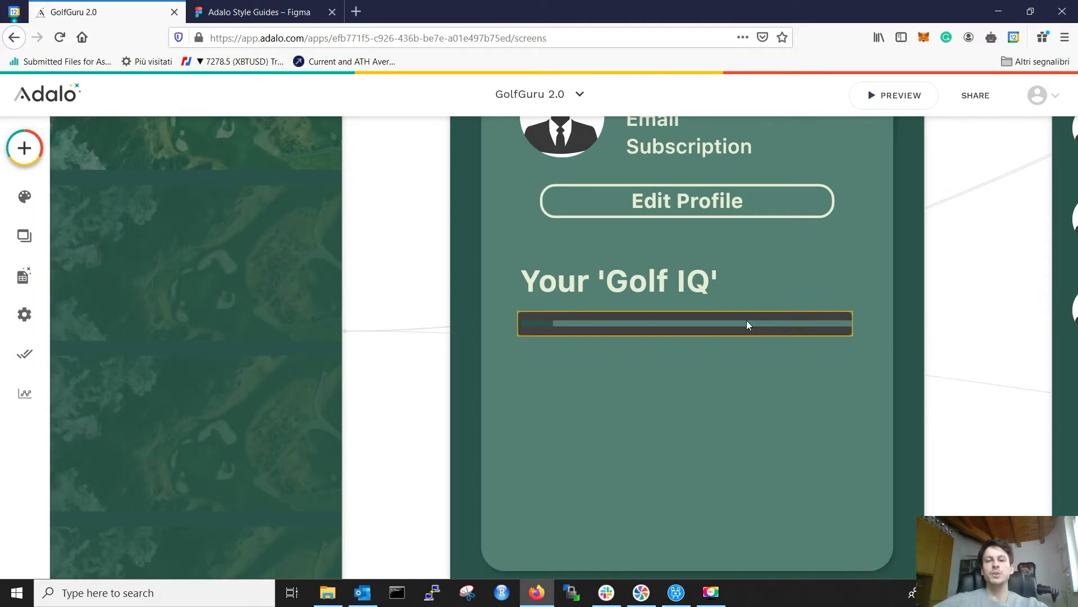
# Step: Set the progress bar's Background Color to #3D3D3D
pyautogui.click(713, 322)
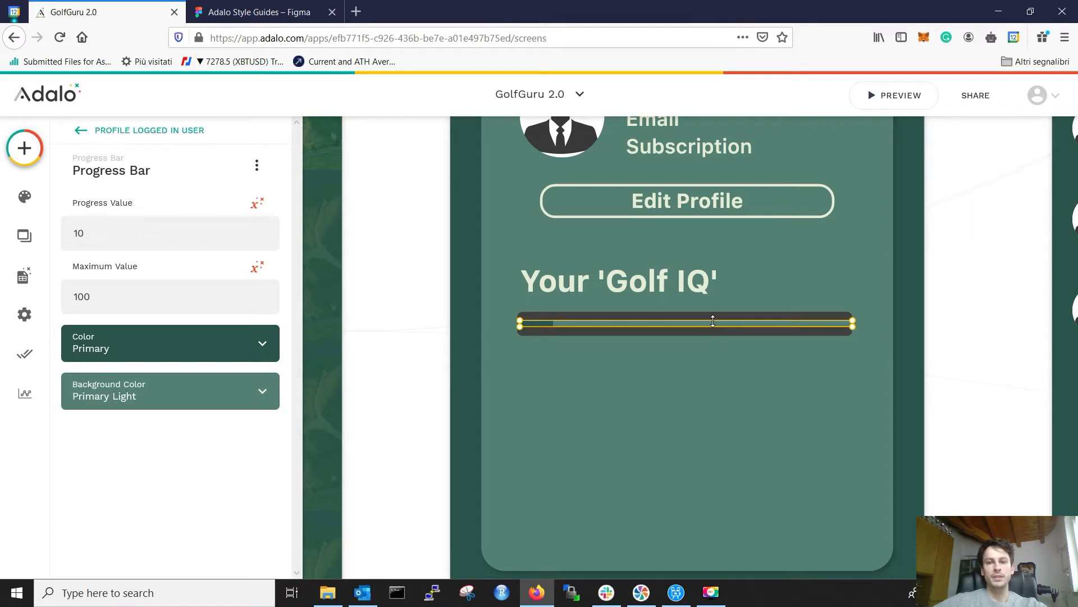
pyautogui.click(149, 392)
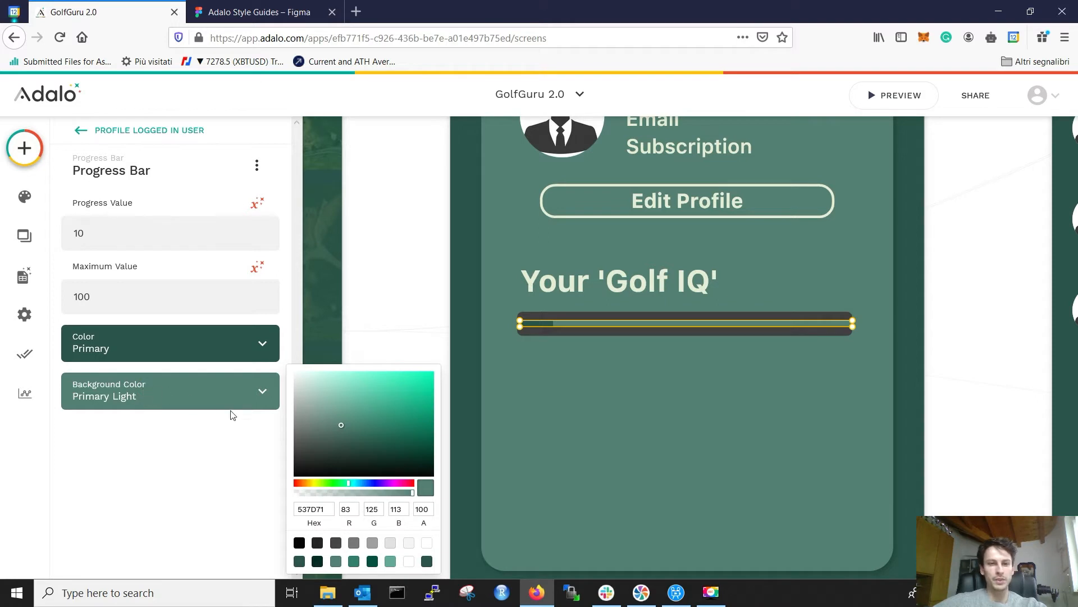
pyautogui.doubleClick(312, 509)
pyautogui.hotkey('ctrl', 'v')
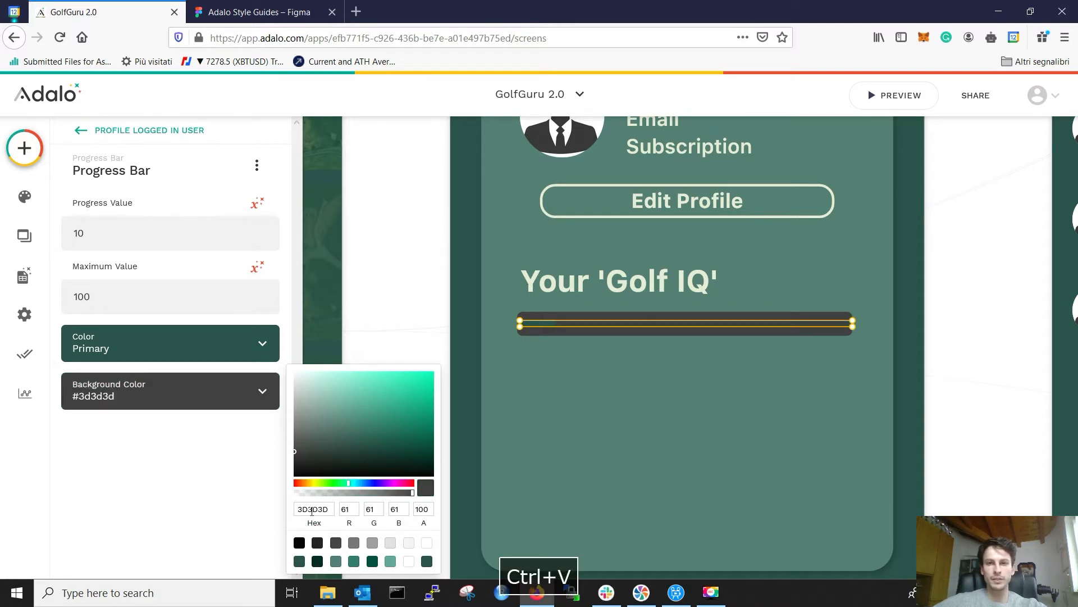
pyautogui.click(949, 286)
# Step: Copy E6EED5 from Figma's fill bar and apply it as the progress bar's Color
pyautogui.click(259, 12)
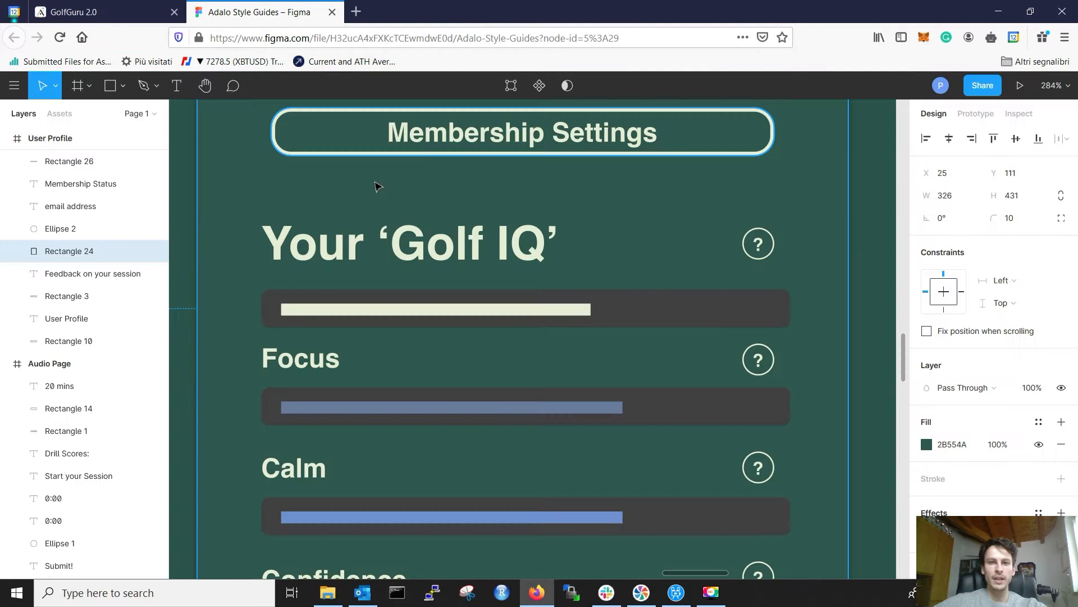
pyautogui.click(448, 310)
pyautogui.click(954, 445)
pyautogui.hotkey('ctrl', 'c')
pyautogui.click(134, 12)
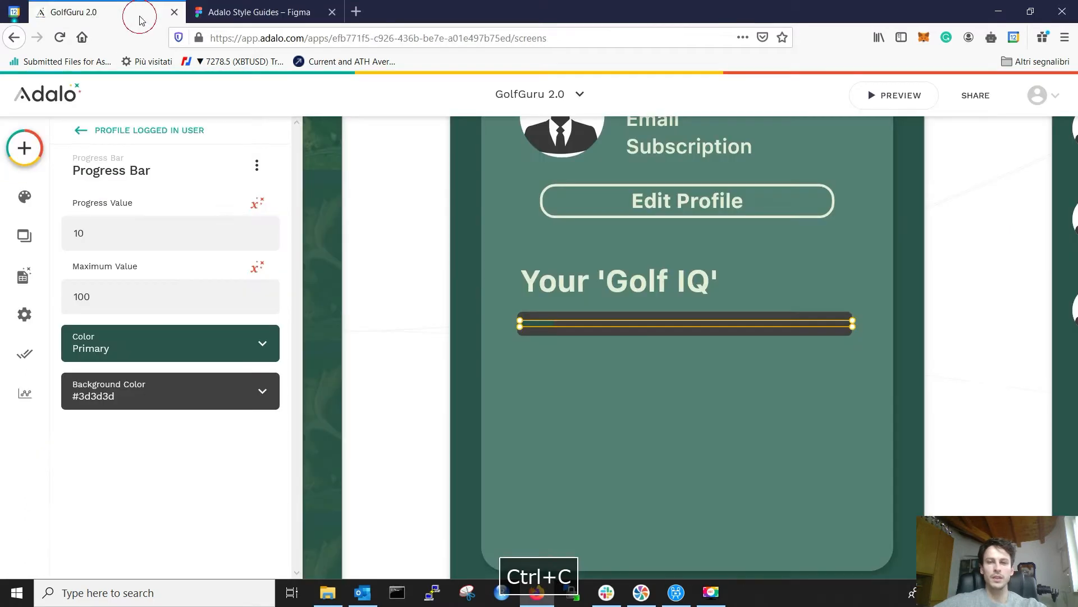
pyautogui.click(149, 349)
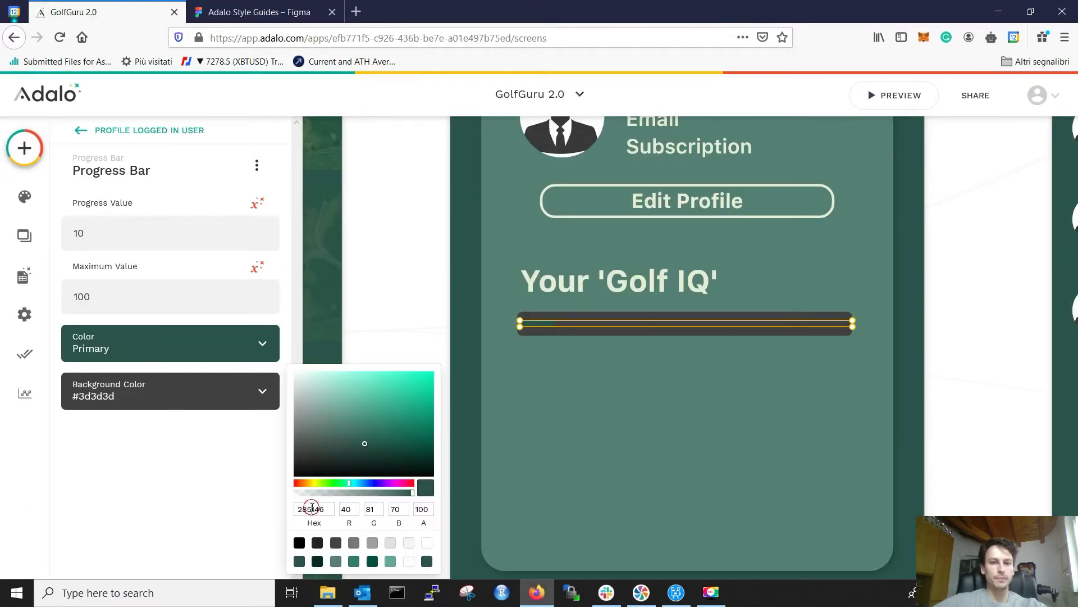
pyautogui.hotkey('ctrl', 'v')
pyautogui.click(970, 279)
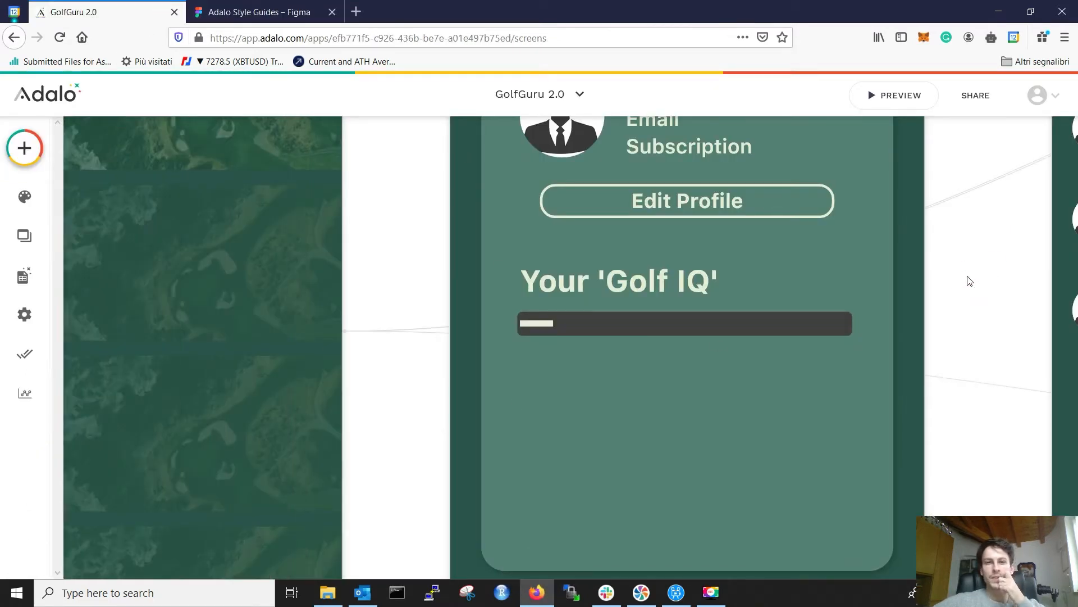
# Step: After comparing with the Figma bar, stretch the progress bar taller so its 10% fill covers more height
pyautogui.click(636, 321)
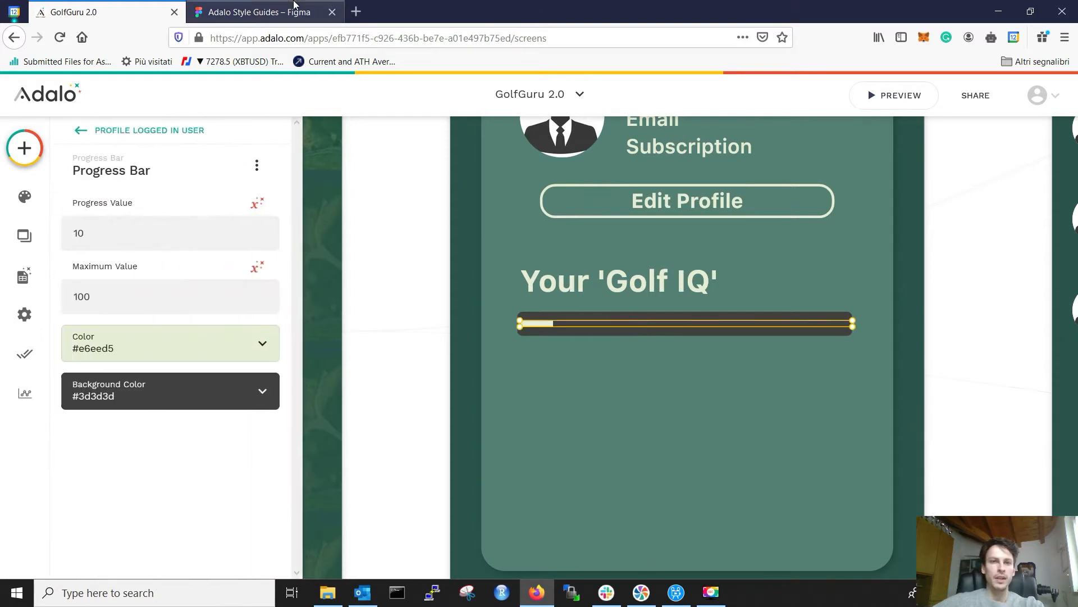
pyautogui.click(293, 4)
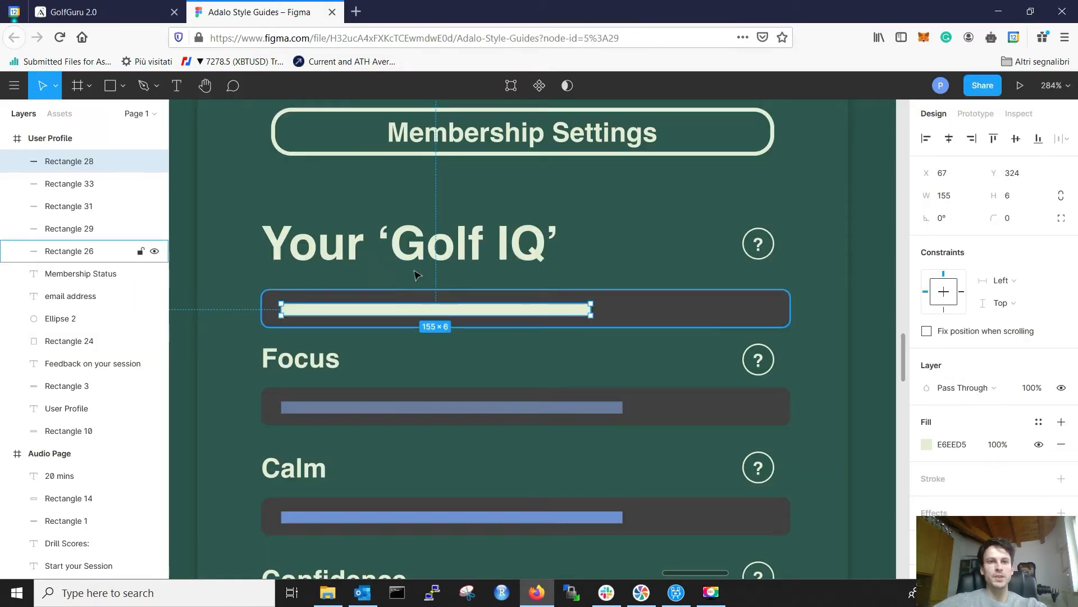
pyautogui.click(107, 11)
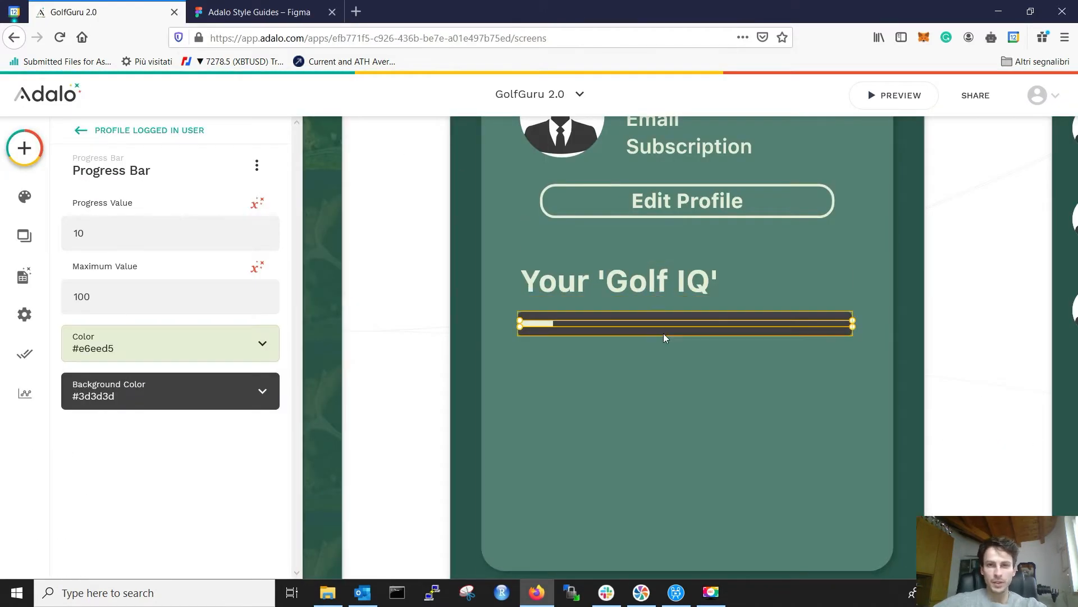
pyautogui.scroll(3, 663, 332)
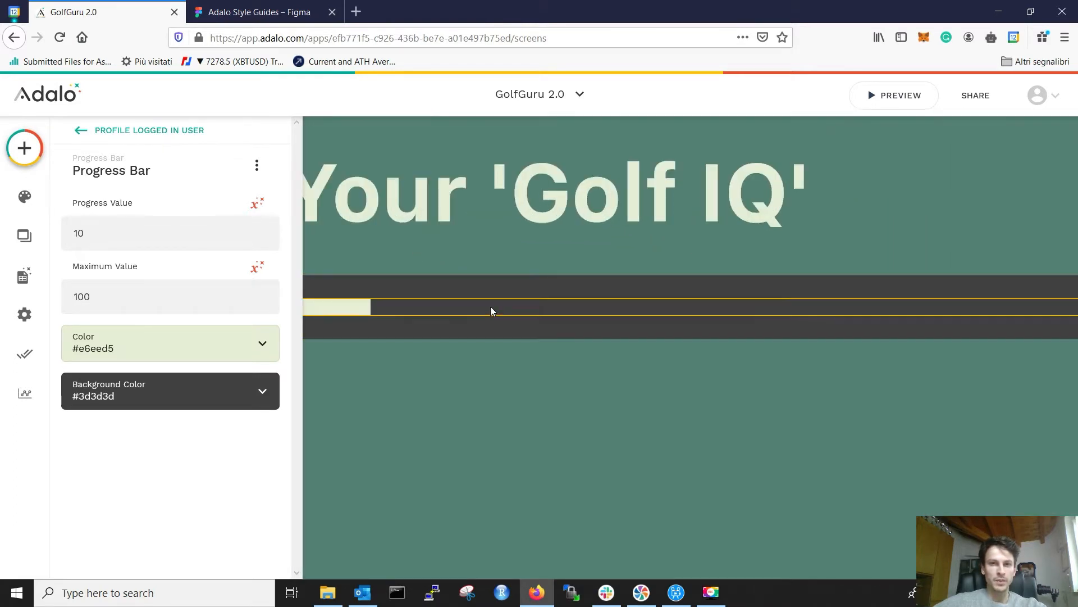
pyautogui.moveTo(491, 299); pyautogui.dragTo(496, 286)
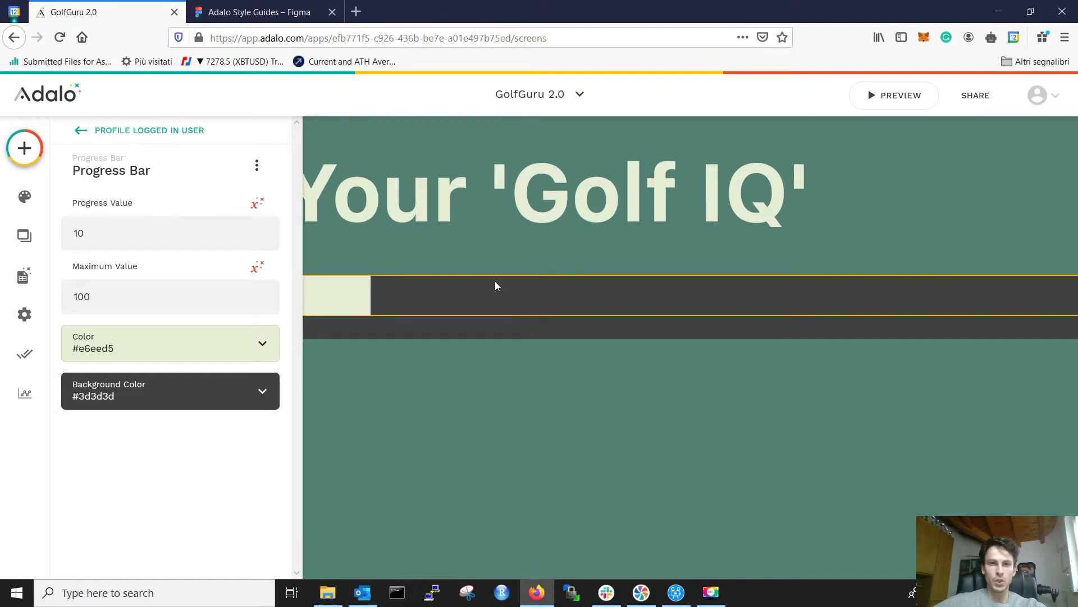
# Step: Nudge the progress bar up and trim it slightly thinner from the top
pyautogui.click(493, 318)
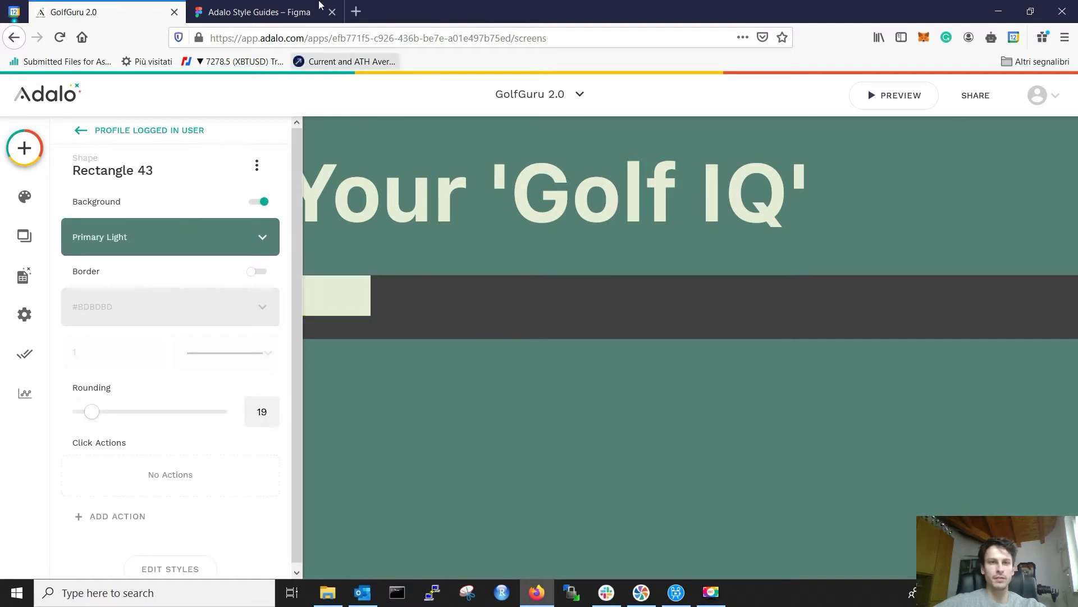
pyautogui.click(258, 12)
pyautogui.click(112, 15)
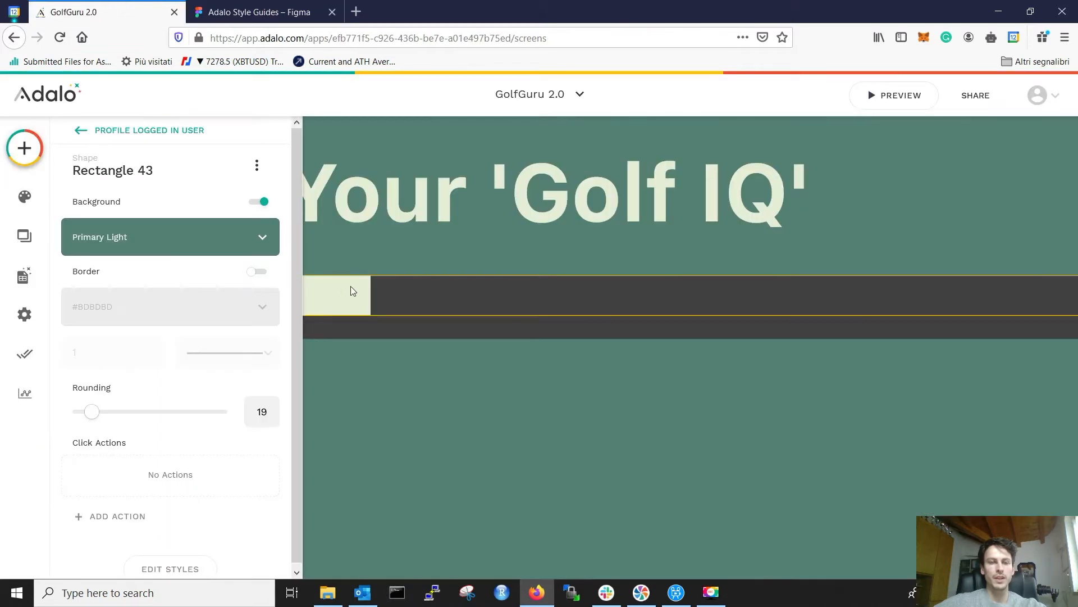
pyautogui.click(385, 291)
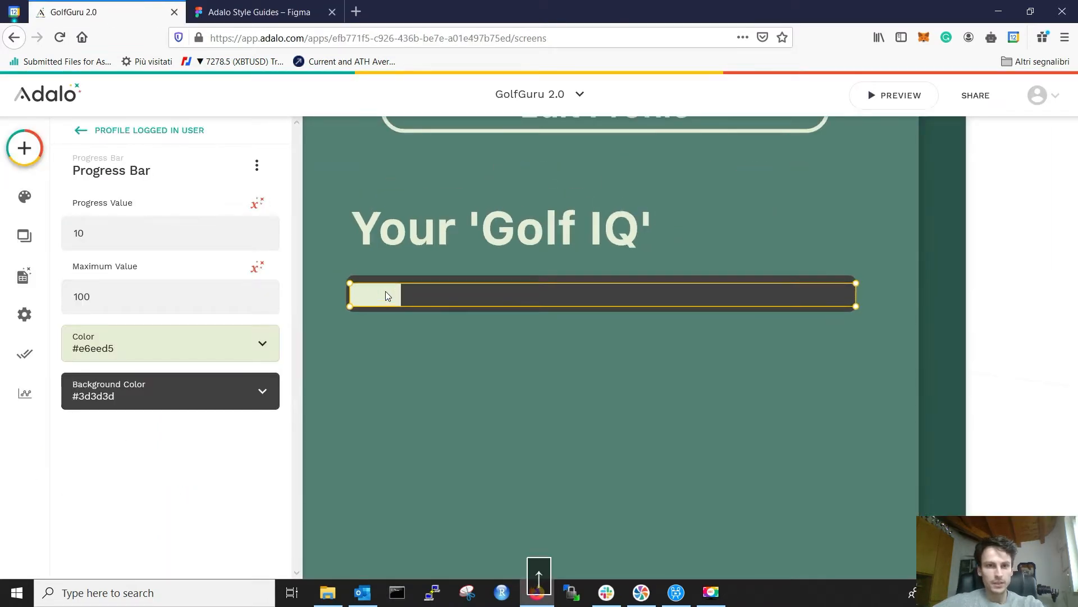
pyautogui.press('Up')
pyautogui.moveTo(393, 284); pyautogui.dragTo(394, 286)
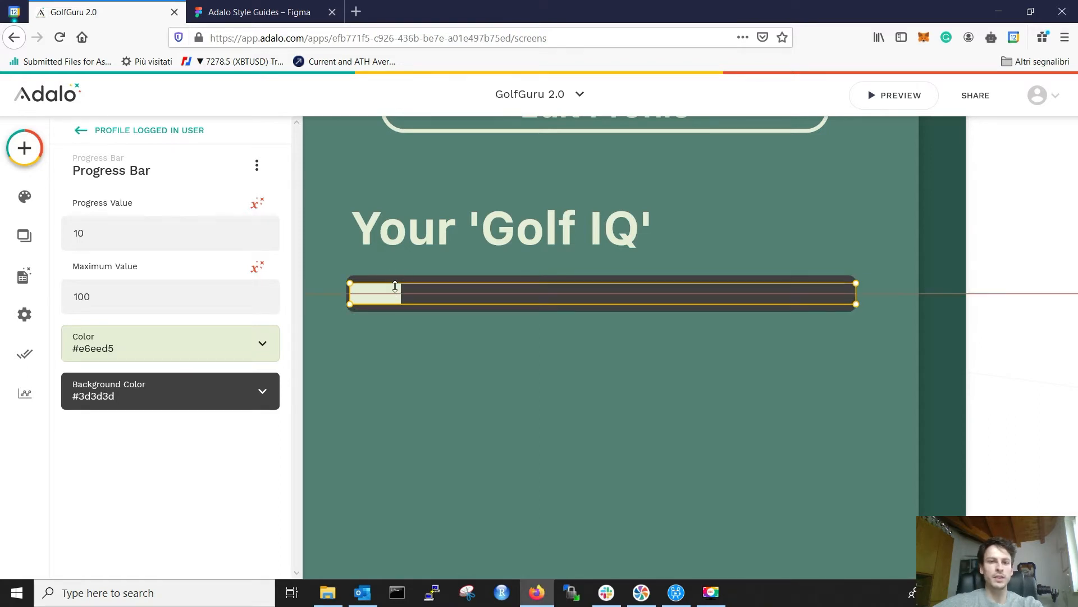
pyautogui.click(422, 350)
# Step: Check the Figma bar, then move the progress bar right inside the dark track
pyautogui.click(406, 304)
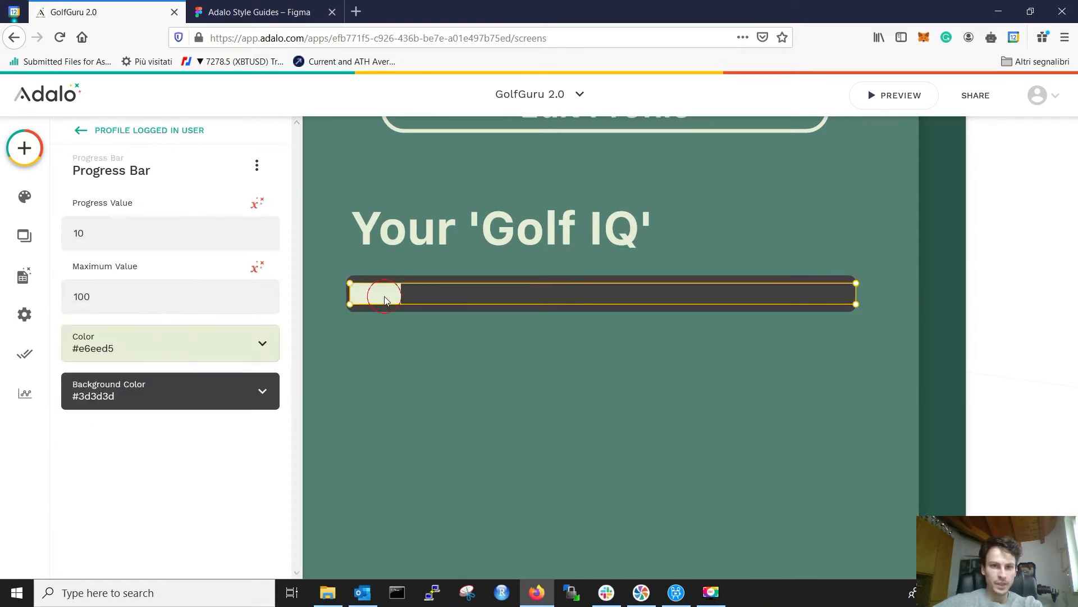
pyautogui.hotkey('ctrl', 'Tab')
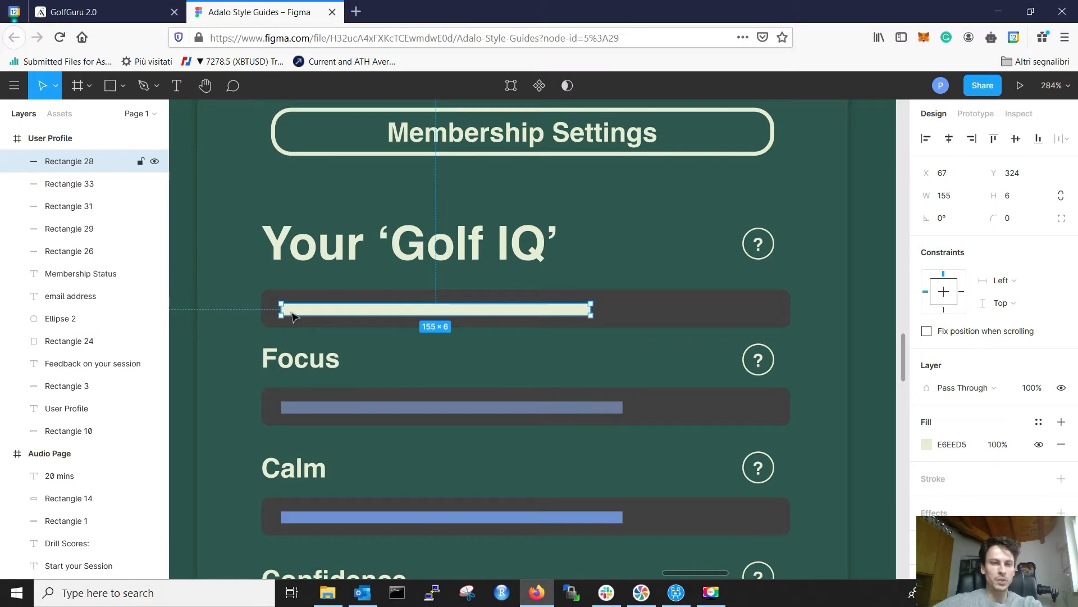
pyautogui.click(104, 11)
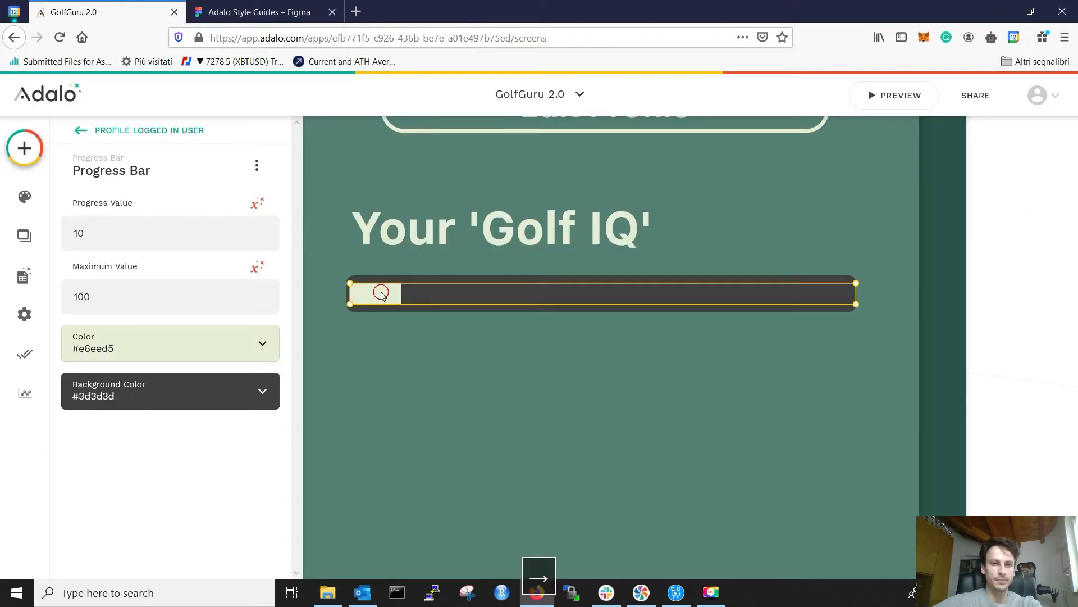
pyautogui.click(242, 10)
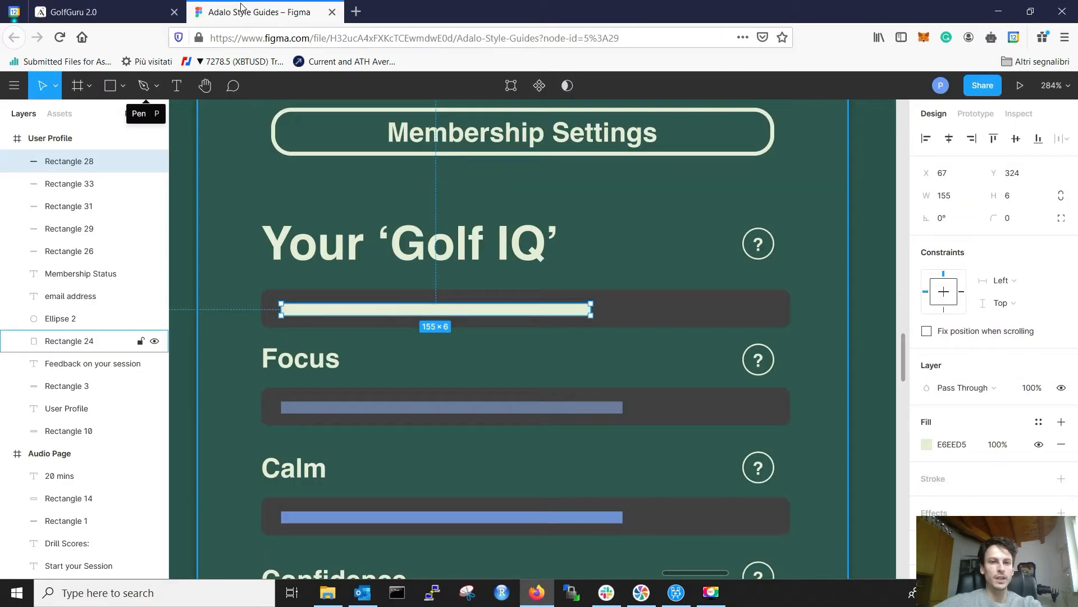
pyautogui.click(103, 11)
pyautogui.moveTo(385, 295); pyautogui.dragTo(439, 288)
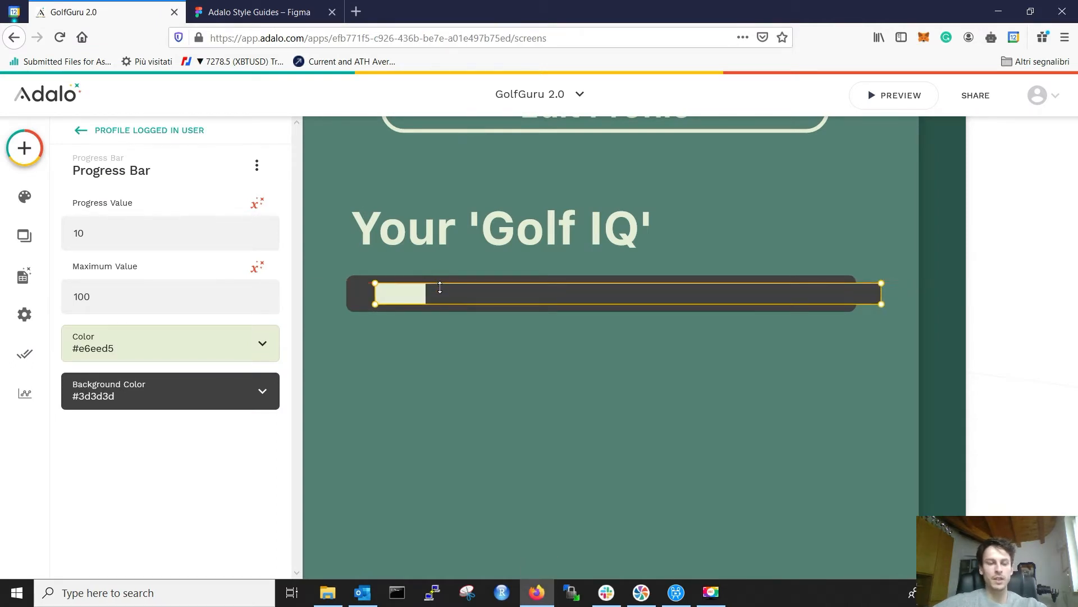
# Step: Shrink the progress bar's height from the top and nudge it up to centre it in the track
pyautogui.scroll(6, 454, 325)
pyautogui.hscroll(-3, 410, 260)
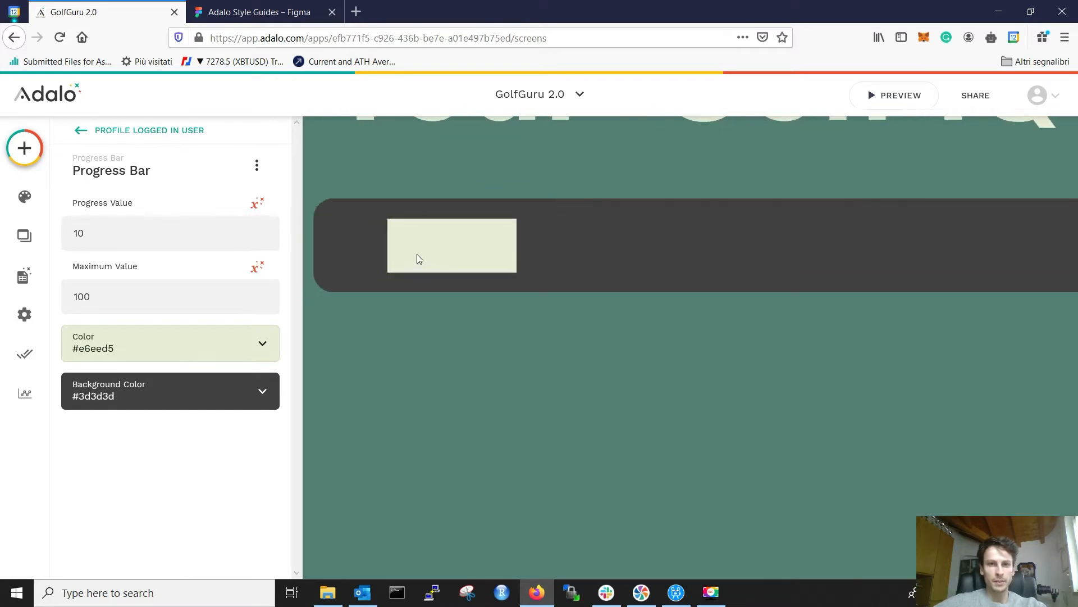
pyautogui.click(422, 253)
pyautogui.click(503, 244)
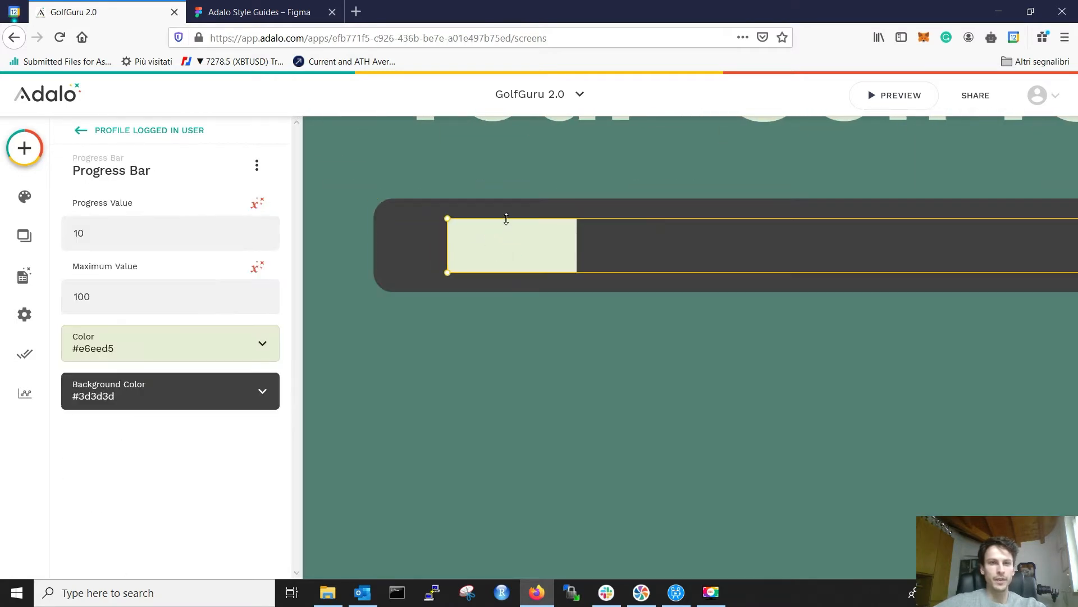
pyautogui.moveTo(509, 227); pyautogui.dragTo(509, 228)
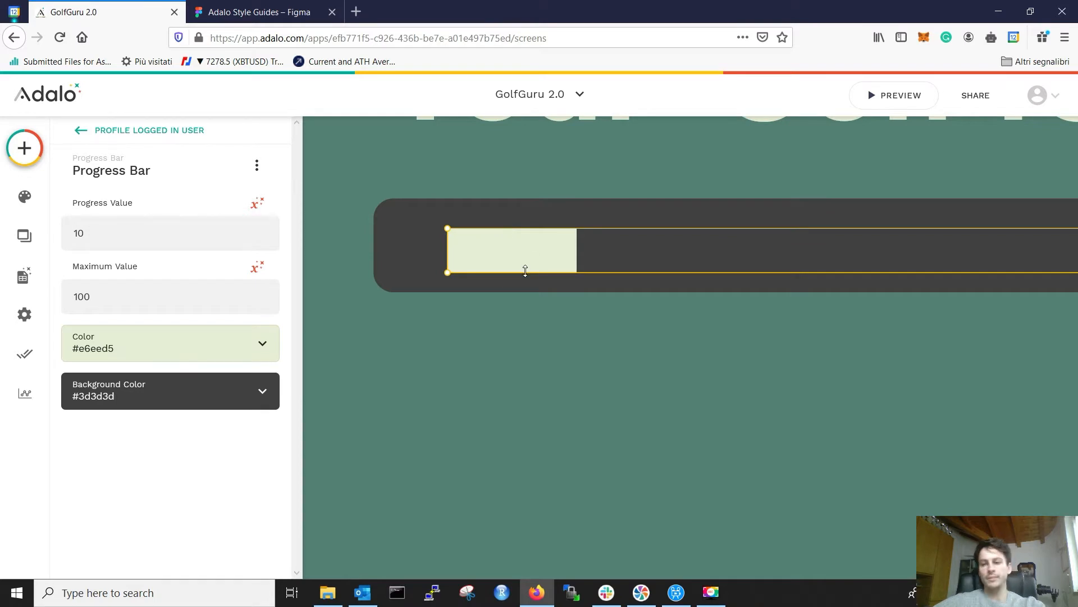
pyautogui.press('Up')
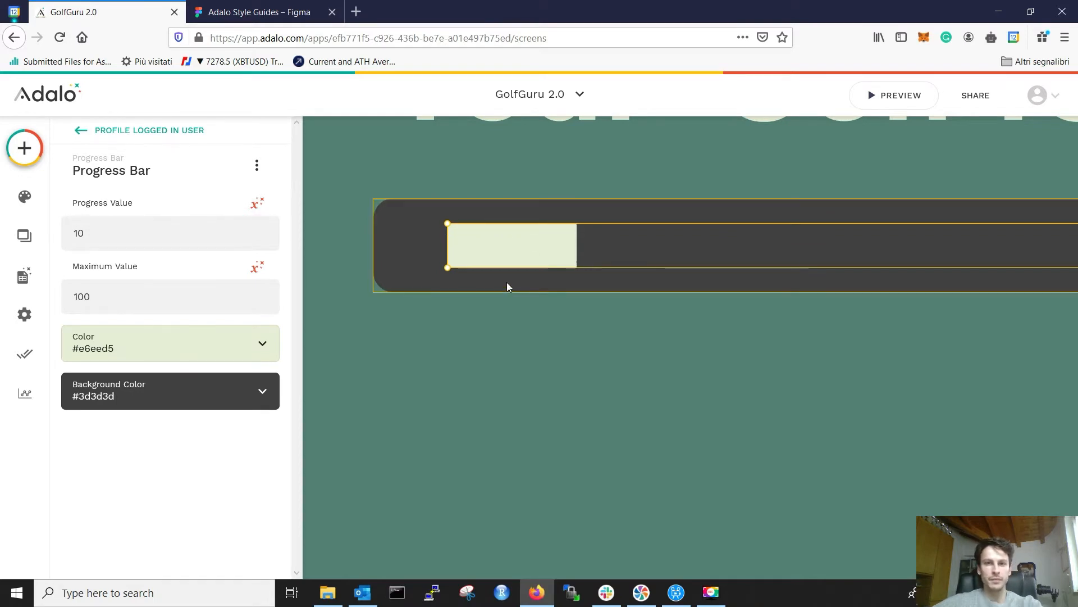
pyautogui.click(557, 373)
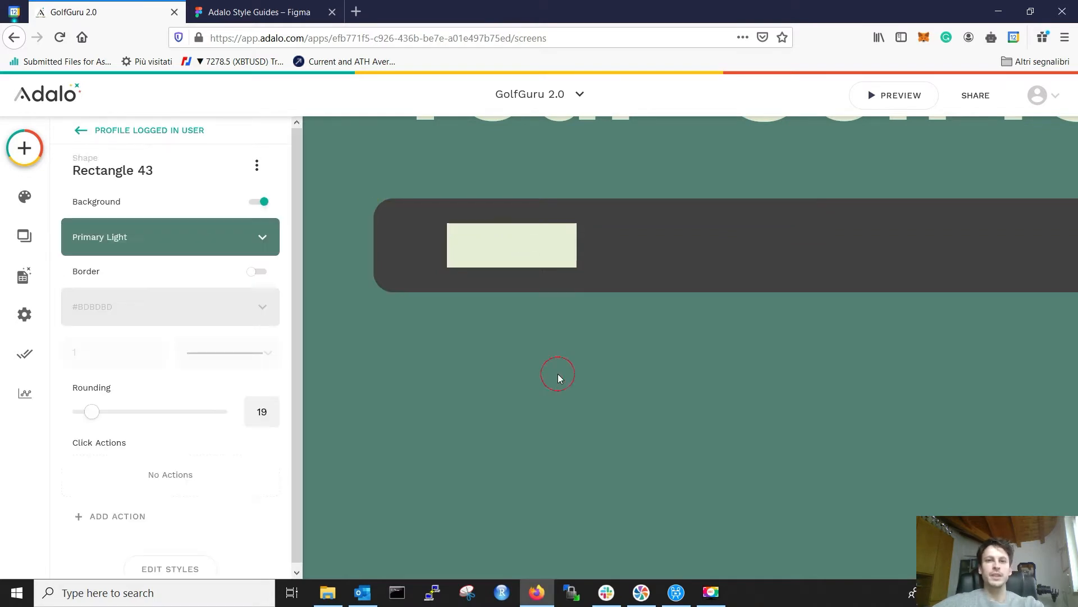
pyautogui.scroll(-1, 561, 348)
pyautogui.scroll(-2, 562, 348)
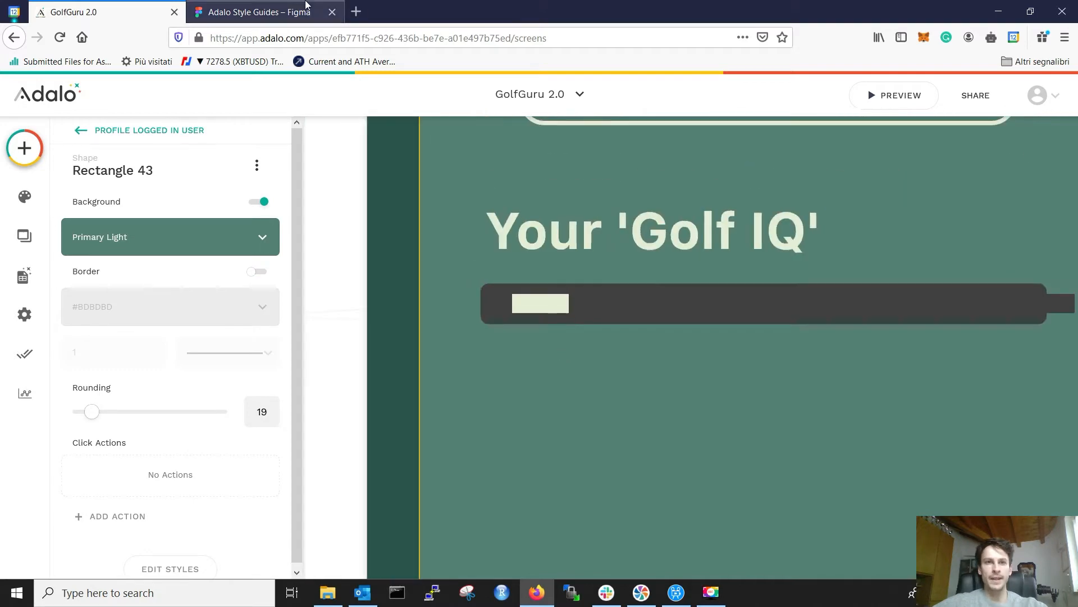
# Step: Inspect the profile card background in the Figma design for comparison
pyautogui.click(259, 11)
pyautogui.click(583, 342)
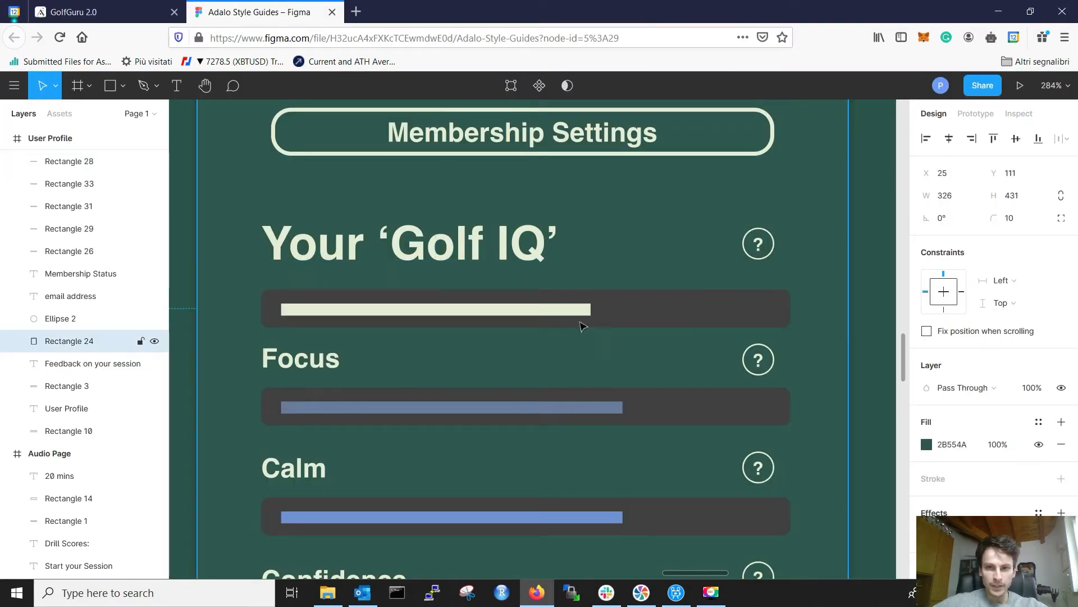
pyautogui.scroll(5, 579, 323)
pyautogui.scroll(-3, 564, 373)
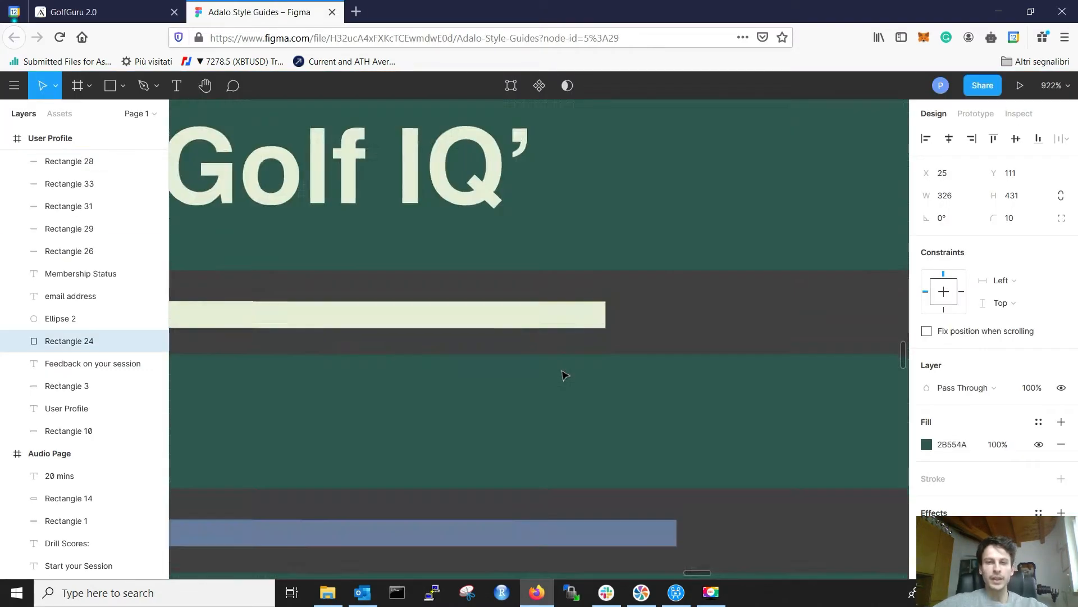
pyautogui.hscroll(-3, 565, 374)
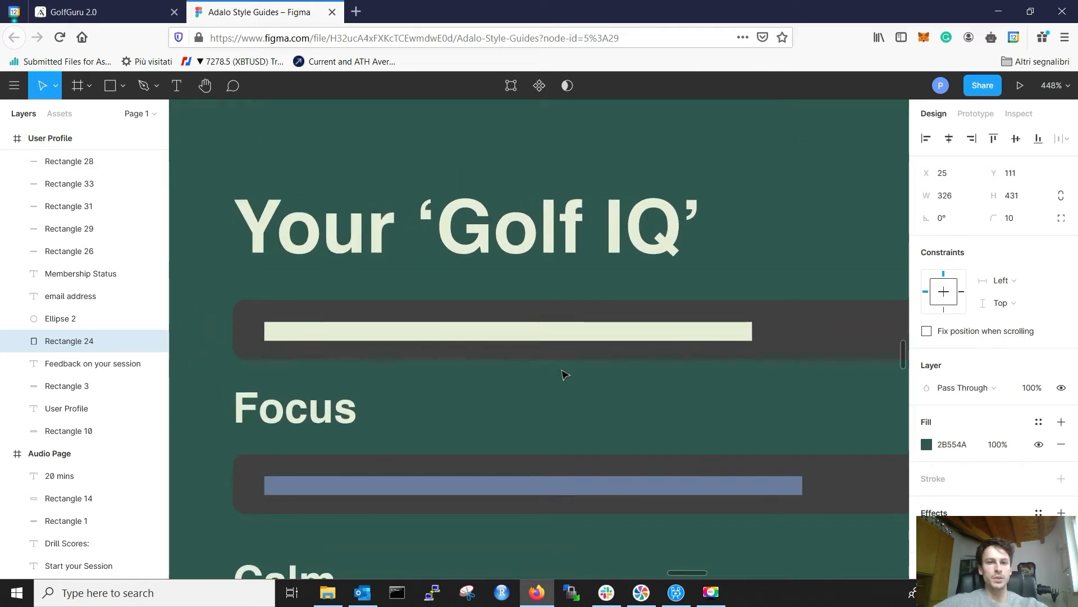
pyautogui.scroll(-2, 565, 375)
pyautogui.click(101, 11)
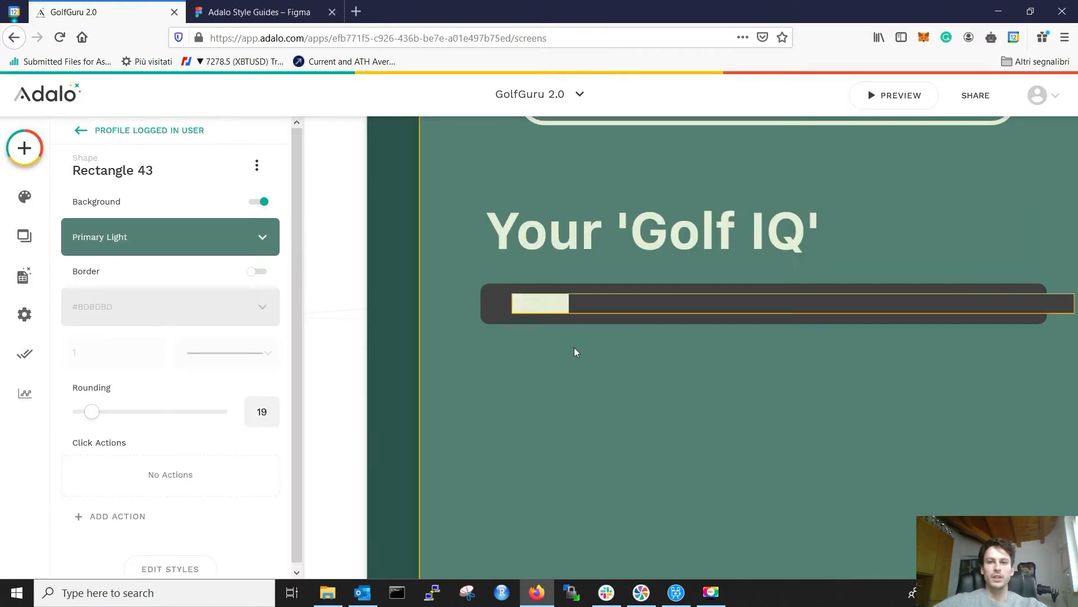
# Step: Narrow the progress bar from its right end and review the screen
pyautogui.scroll(-2, 591, 348)
pyautogui.hscroll(3, 747, 350)
pyautogui.click(594, 317)
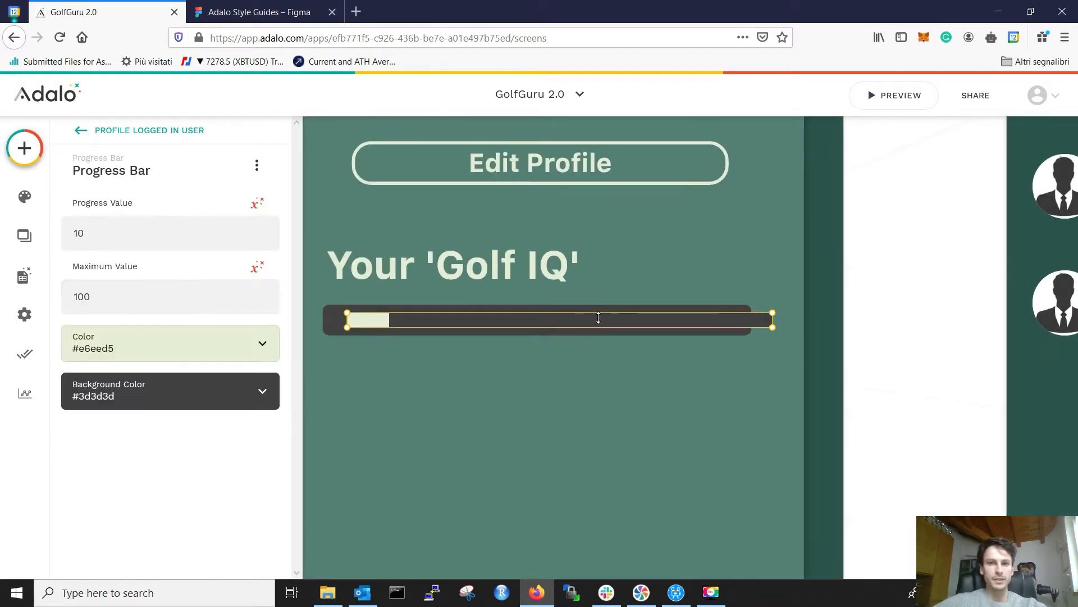
pyautogui.moveTo(774, 319); pyautogui.dragTo(756, 323)
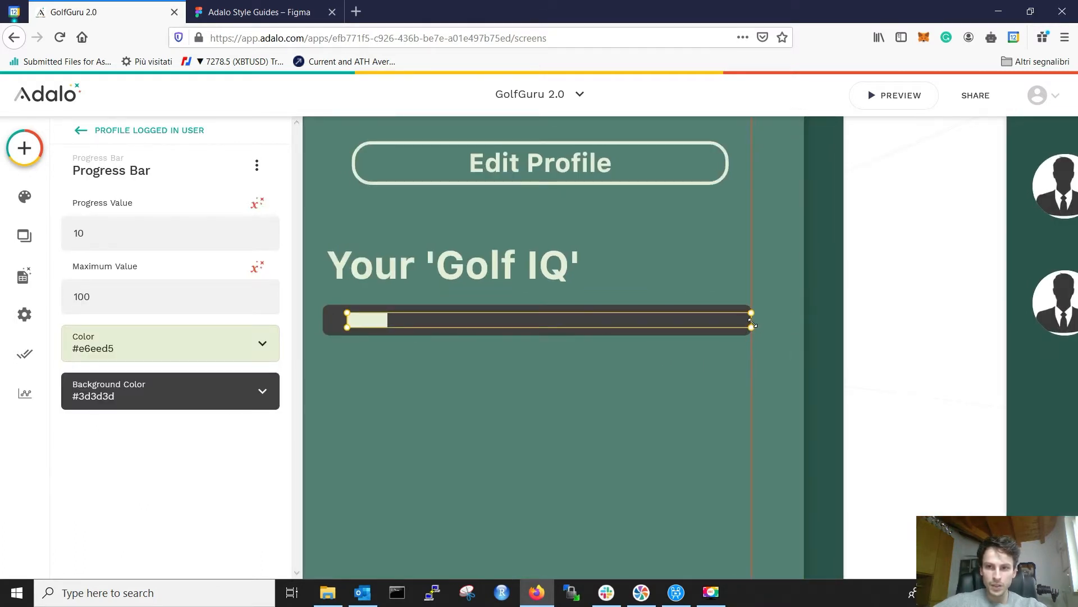
pyautogui.click(653, 429)
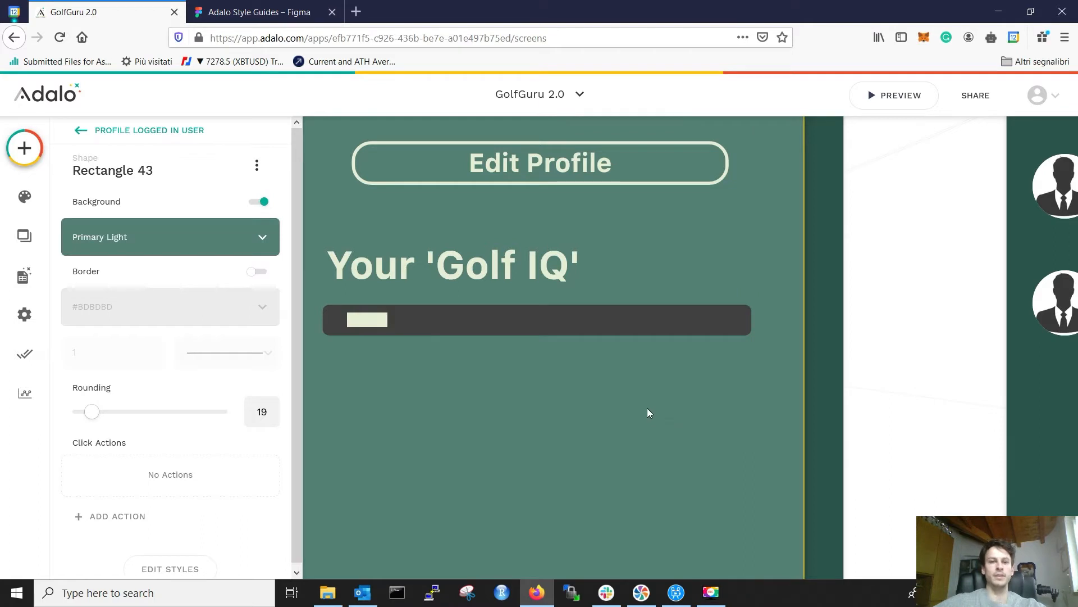
pyautogui.scroll(-5, 638, 392)
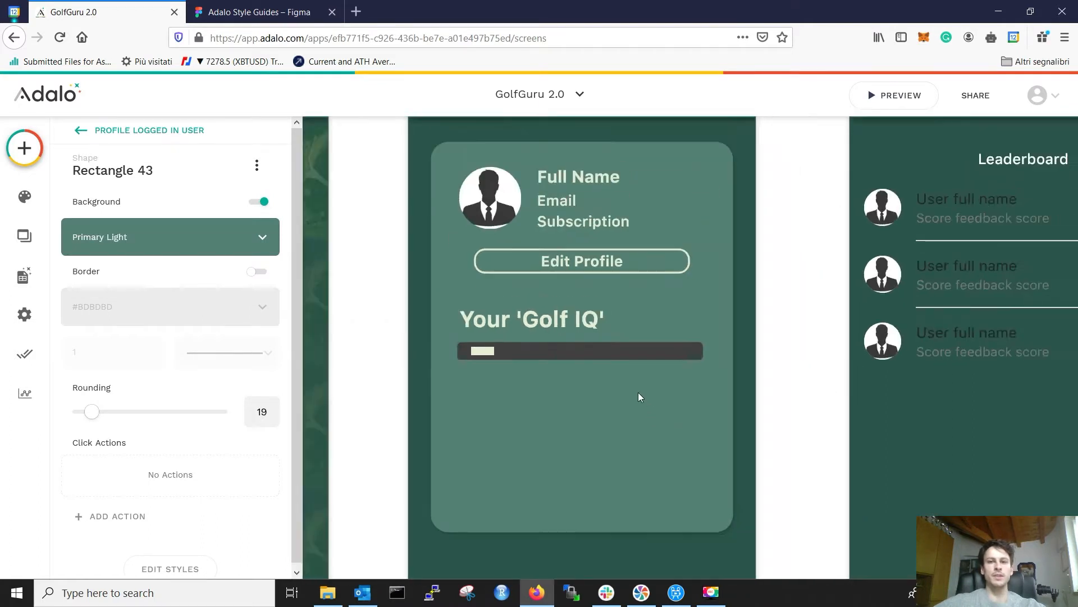
pyautogui.scroll(-1, 638, 392)
pyautogui.click(776, 347)
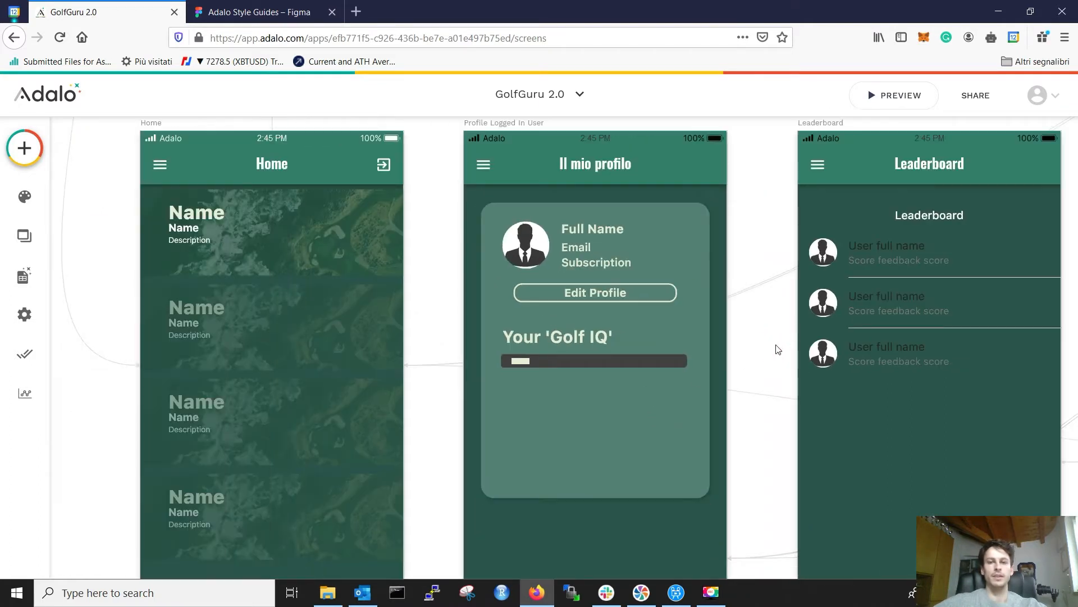
# Step: After comparing with Figma, nudge the Golf IQ progress bar two steps left
pyautogui.click(259, 12)
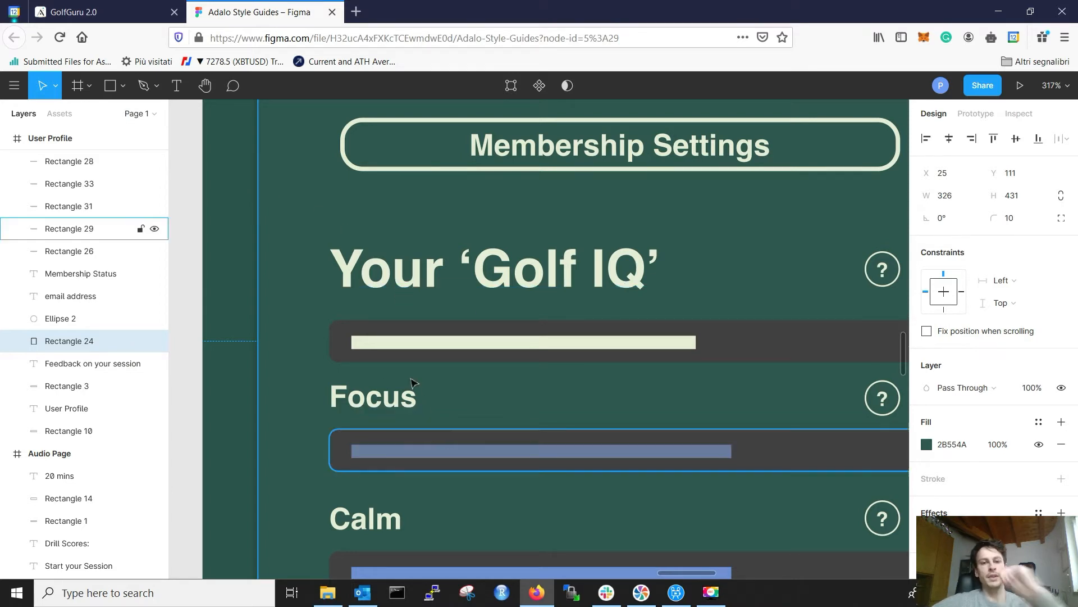
pyautogui.scroll(-5, 488, 329)
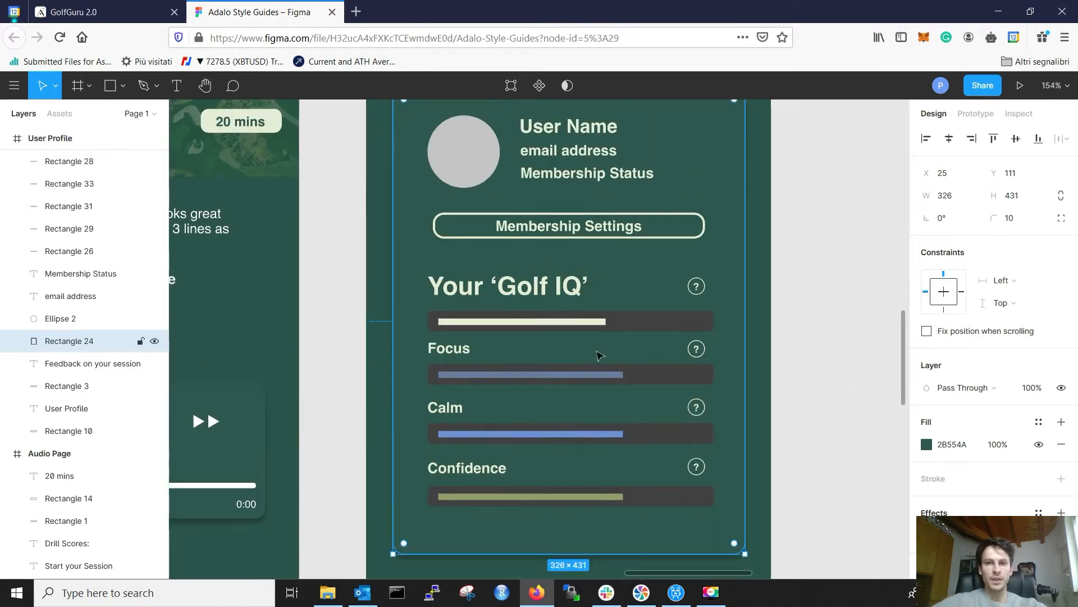
pyautogui.click(146, 5)
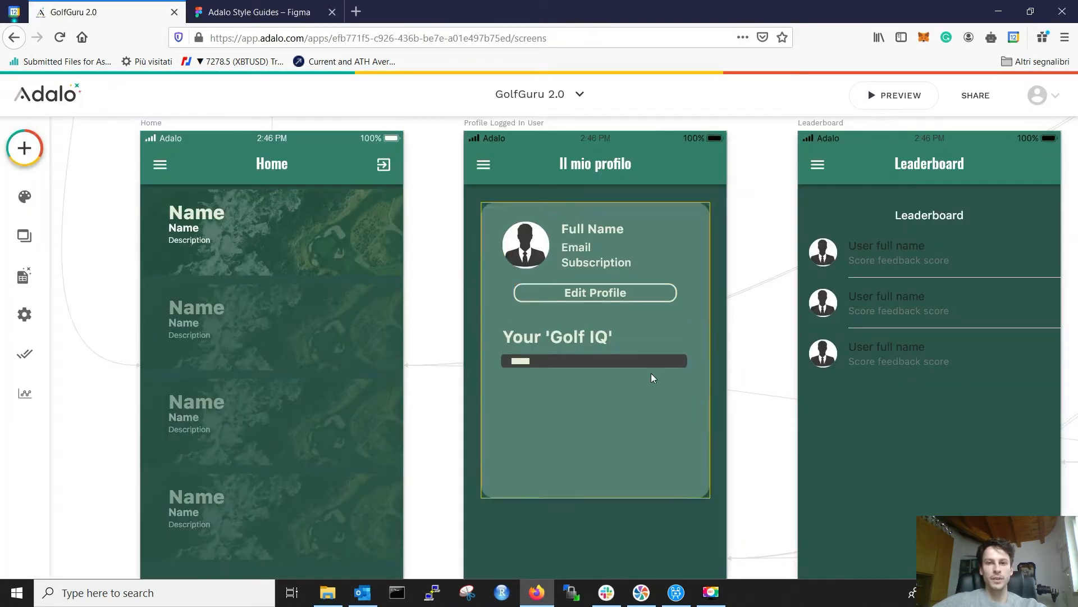
pyautogui.click(265, 7)
pyautogui.click(148, 5)
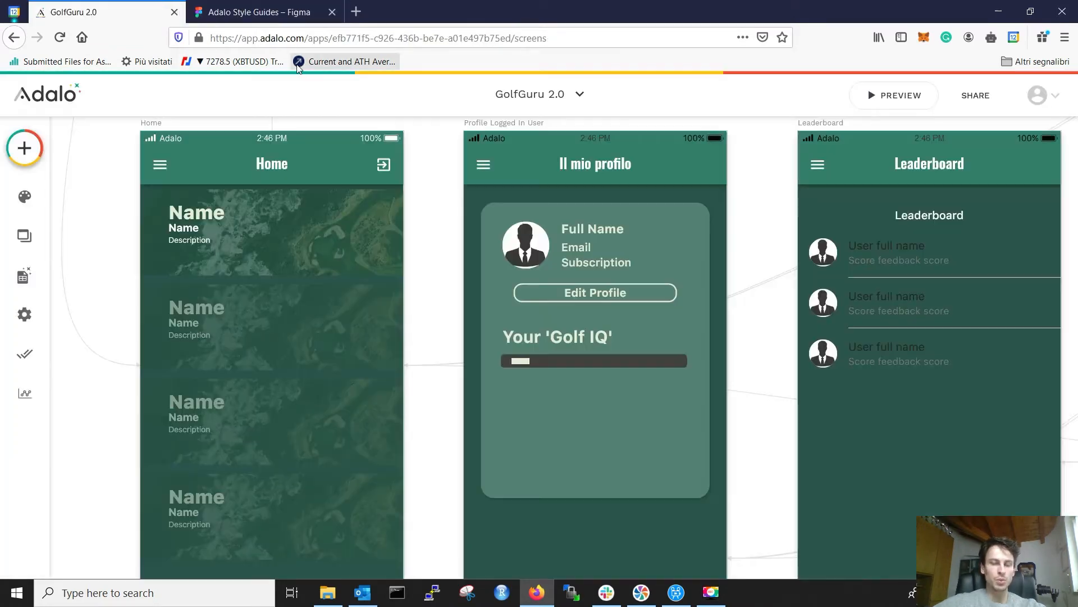
pyautogui.click(530, 361)
pyautogui.click(524, 362)
pyautogui.press('Left')
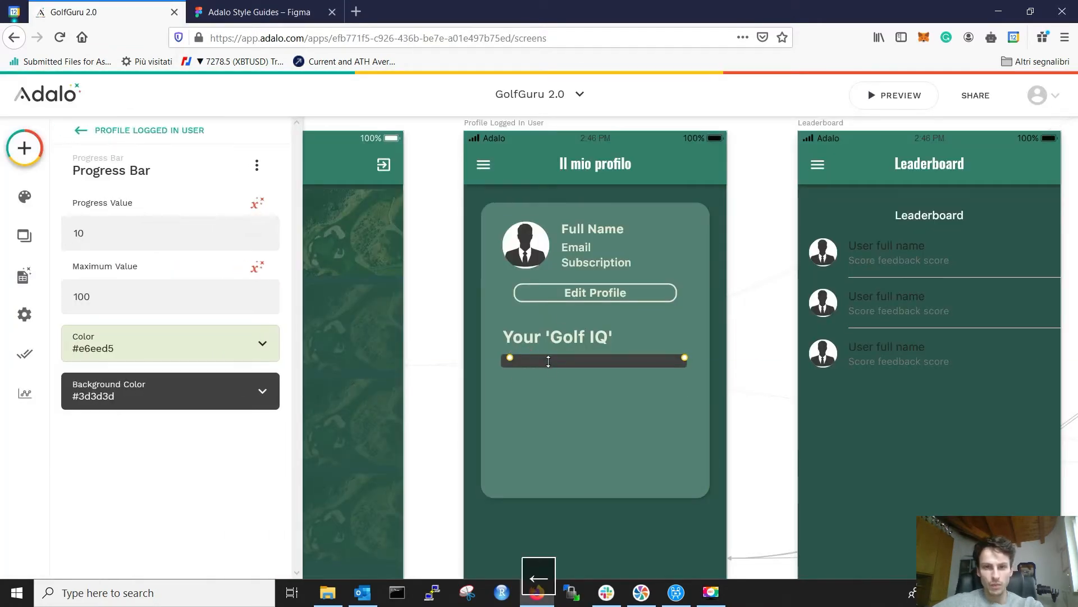
pyautogui.press('Left')
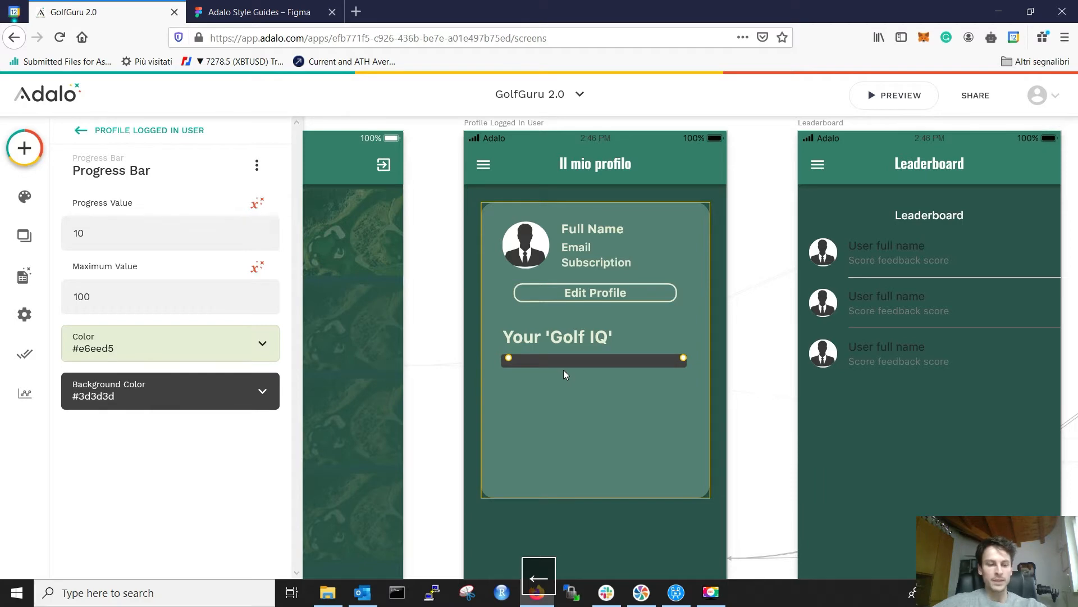
# Step: Make the bar taller to fill the track, nudge it further left, then undo the last change
pyautogui.scroll(5, 564, 369)
pyautogui.click(468, 346)
pyautogui.moveTo(469, 346); pyautogui.dragTo(471, 354)
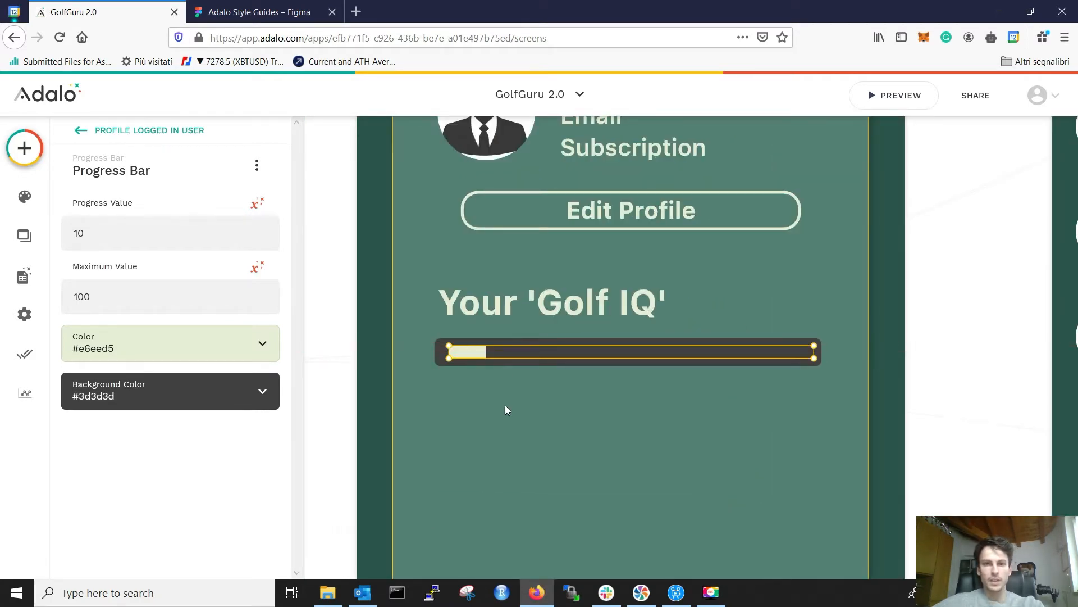
pyautogui.click(484, 354)
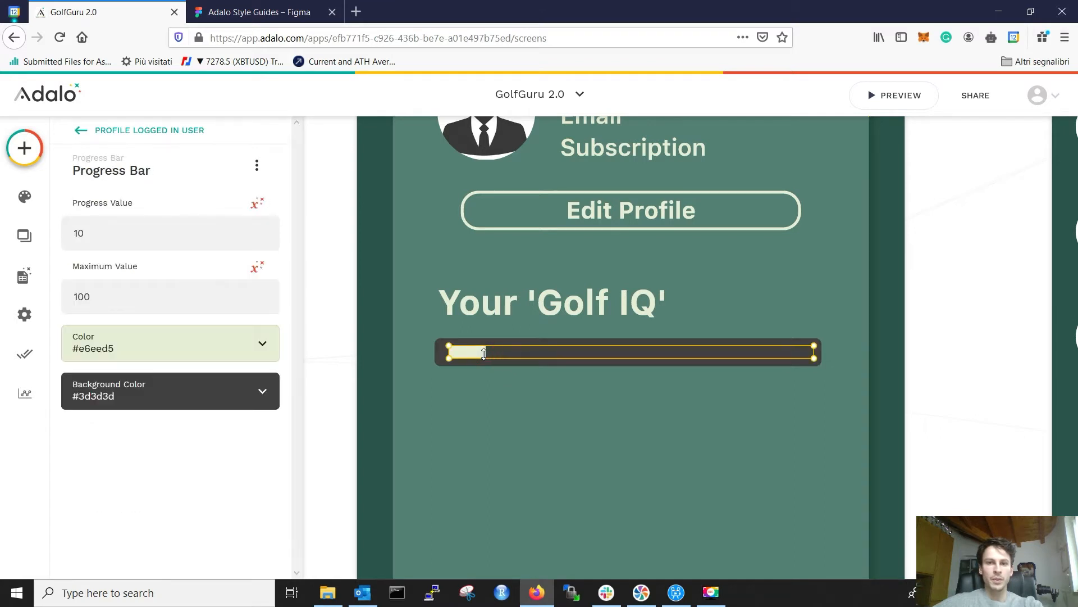
pyautogui.press('Left')
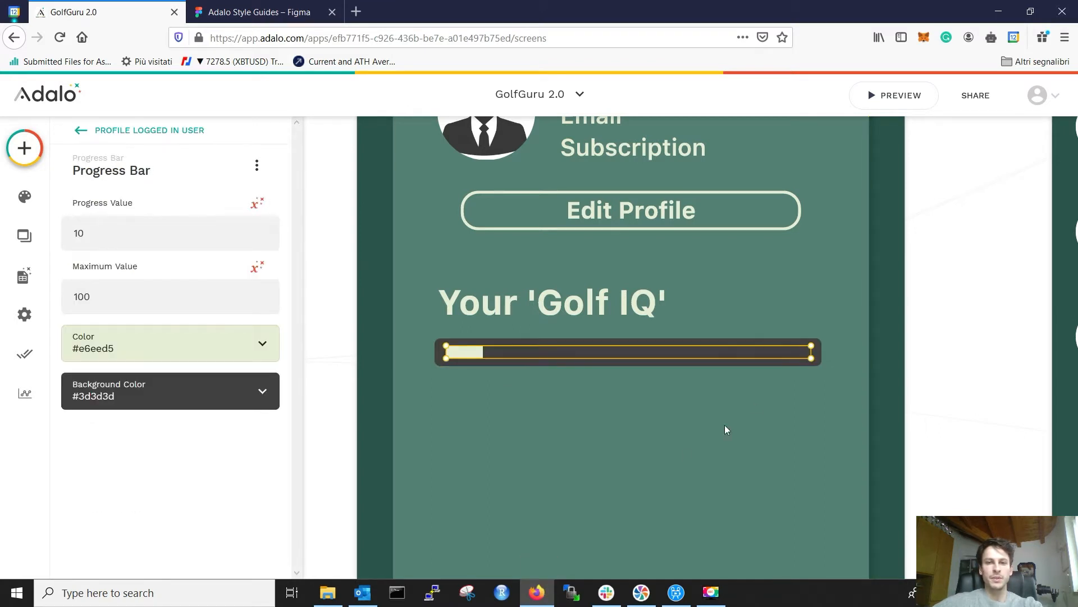
pyautogui.click(681, 454)
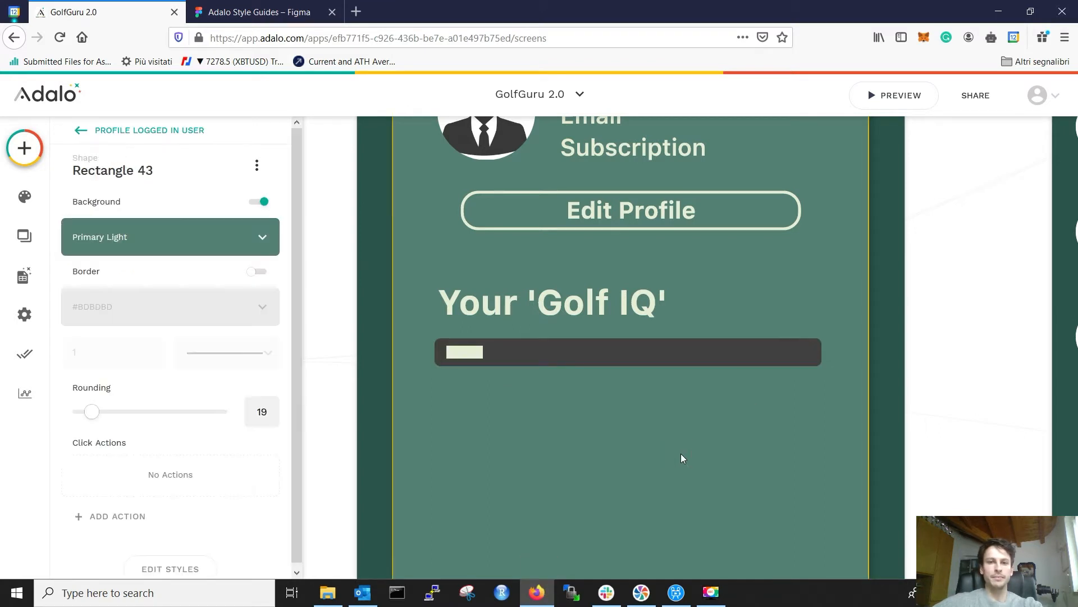
pyautogui.click(469, 352)
pyautogui.press('Left')
pyautogui.click(499, 413)
pyautogui.click(270, 7)
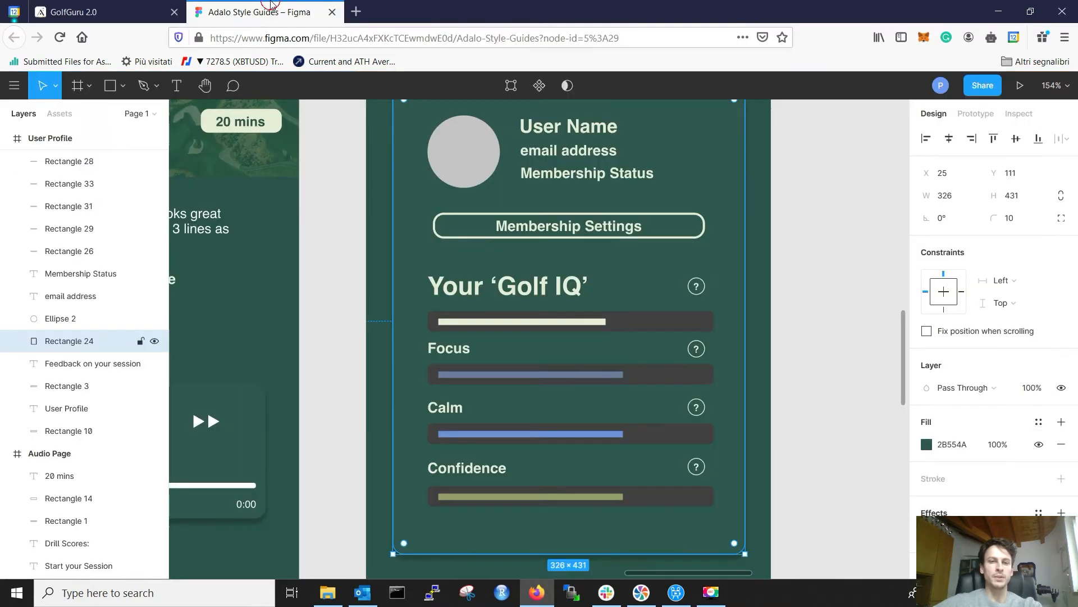
pyautogui.click(101, 12)
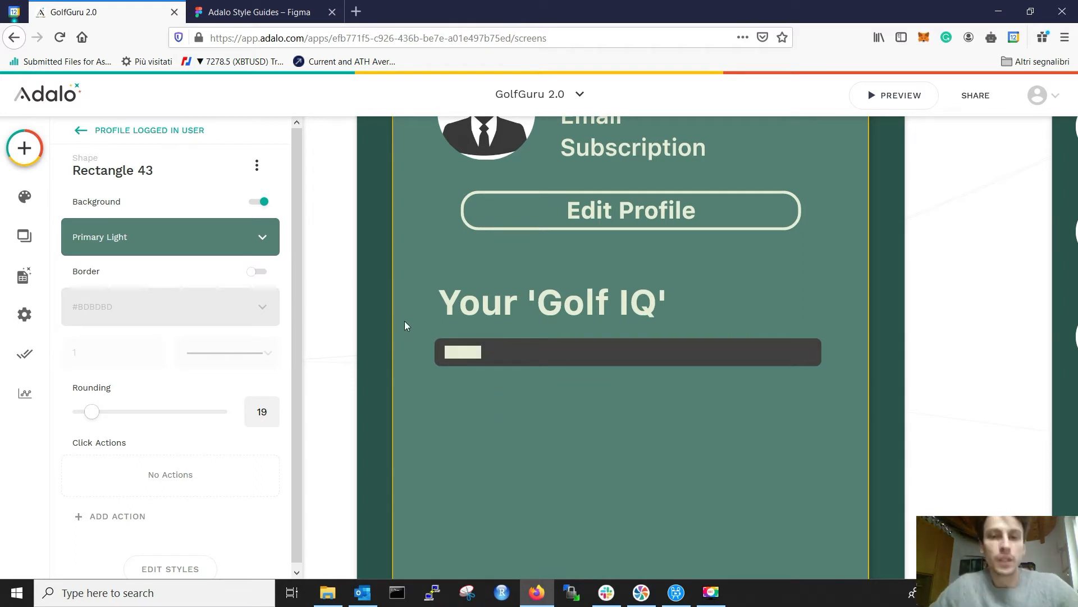
pyautogui.hotkey('ctrl', 'z')
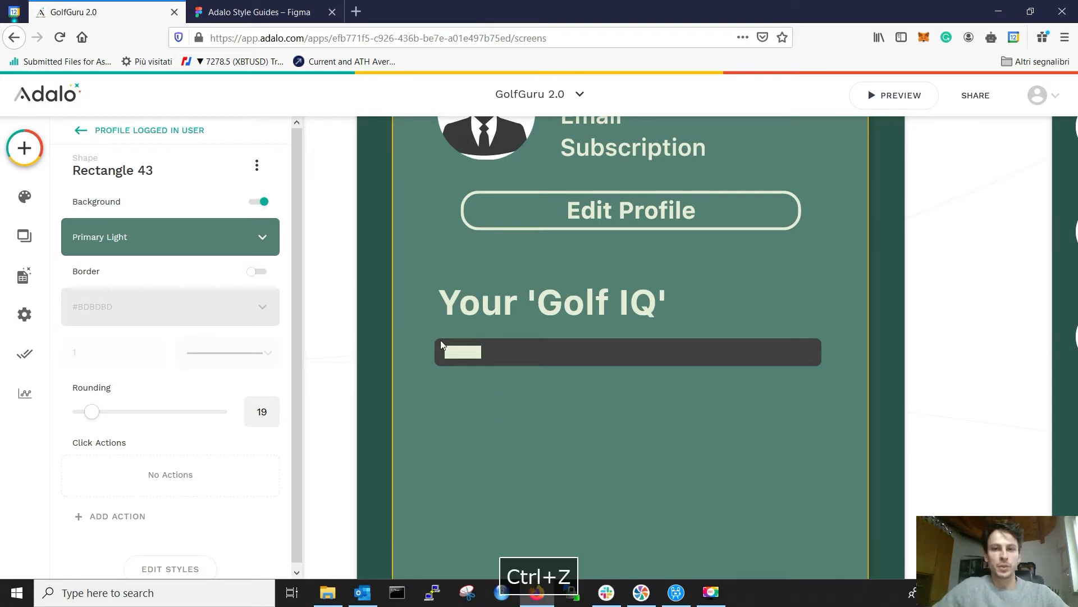
# Step: Group the progress bar with the dark track as Group 171, then select the 'Your Golf IQ' heading
pyautogui.click(797, 348)
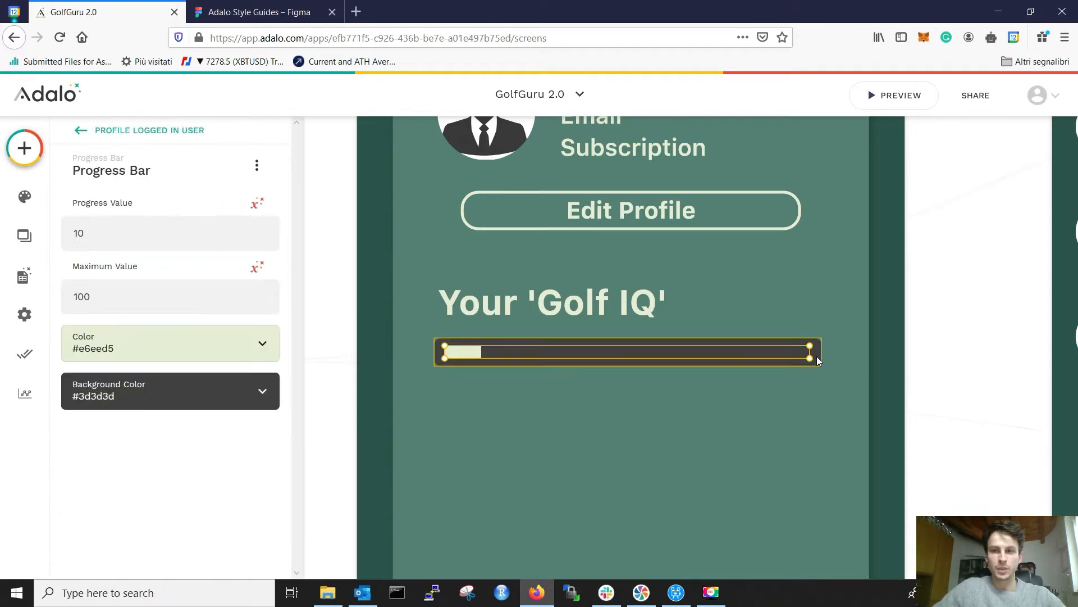
pyautogui.keyDown('shift'); pyautogui.click(819, 358); pyautogui.keyUp('shift')
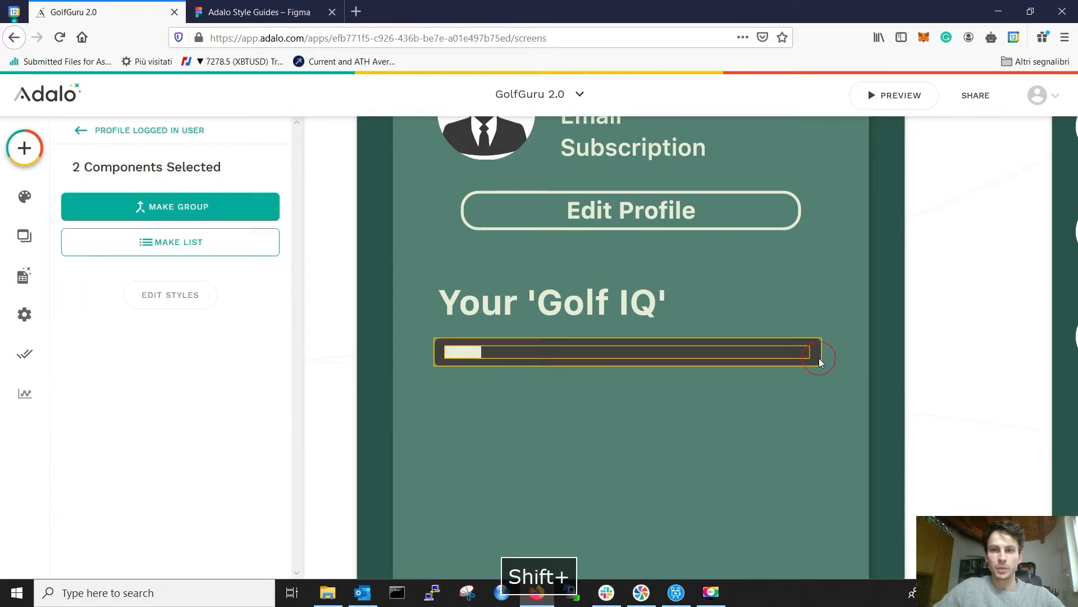
pyautogui.click(191, 206)
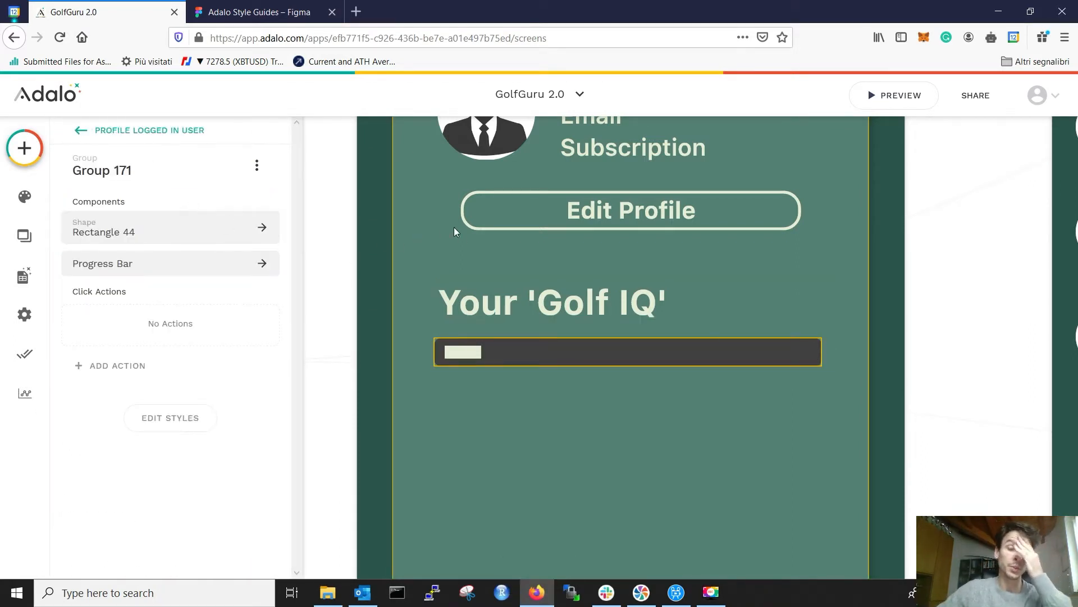
pyautogui.click(258, 12)
pyautogui.click(130, 12)
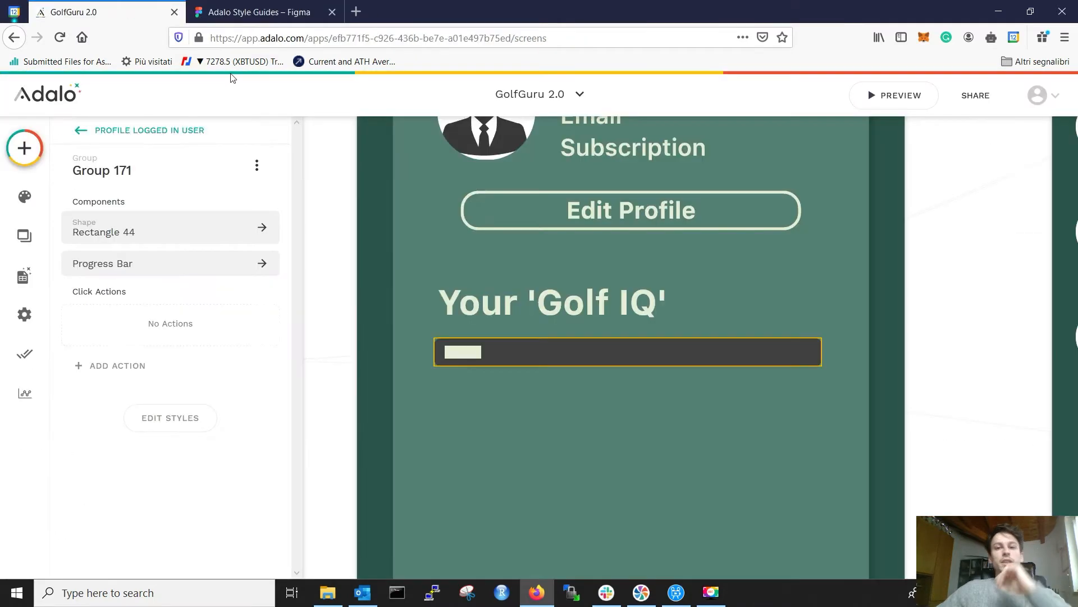
pyautogui.scroll(-3, 794, 365)
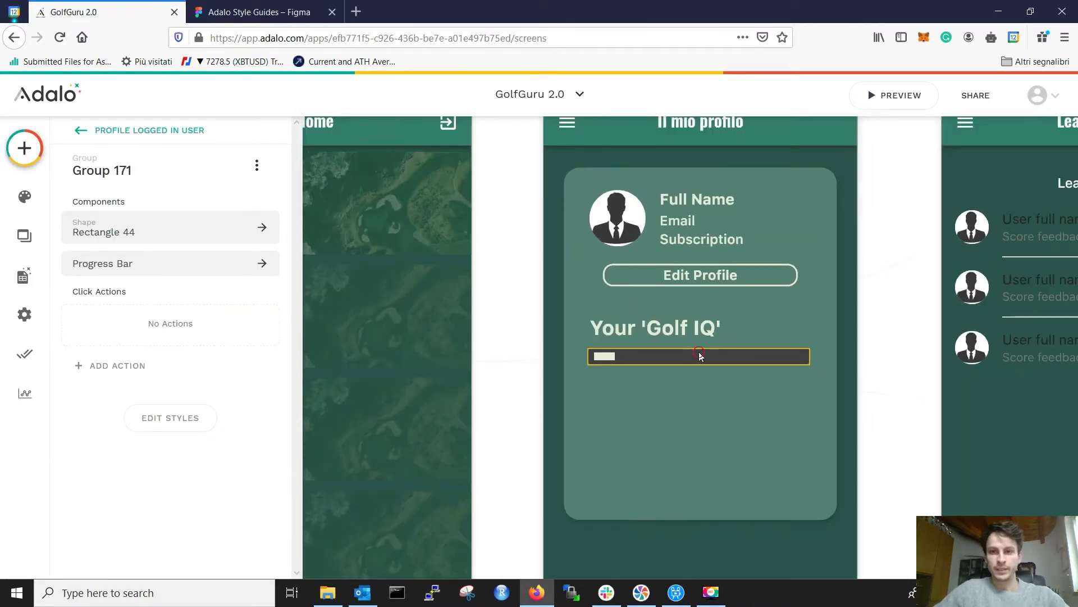
pyautogui.click(924, 338)
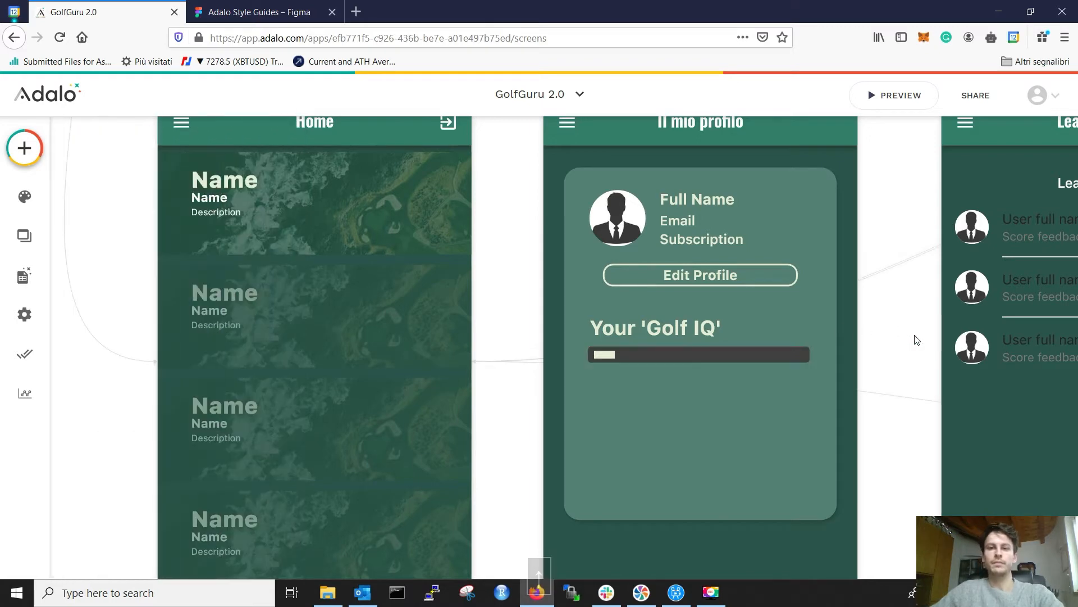
pyautogui.click(606, 337)
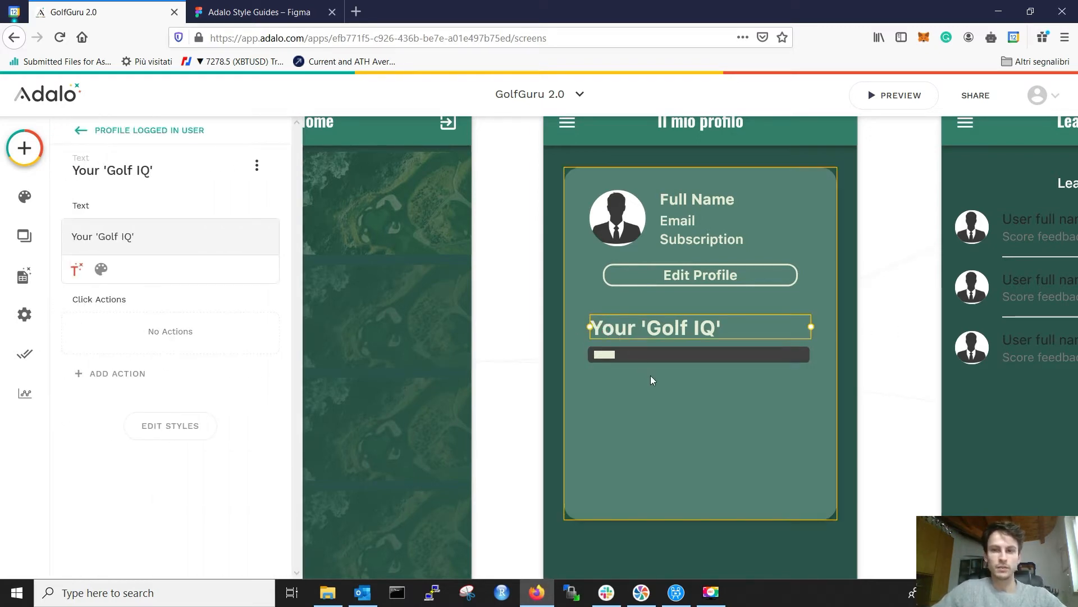
# Step: Paste a copy of the heading and bar below, and nudge the top heading slightly left
pyautogui.keyDown('shift'); pyautogui.click(661, 355); pyautogui.keyUp('shift')
pyautogui.hotkey('ctrl', 'v')
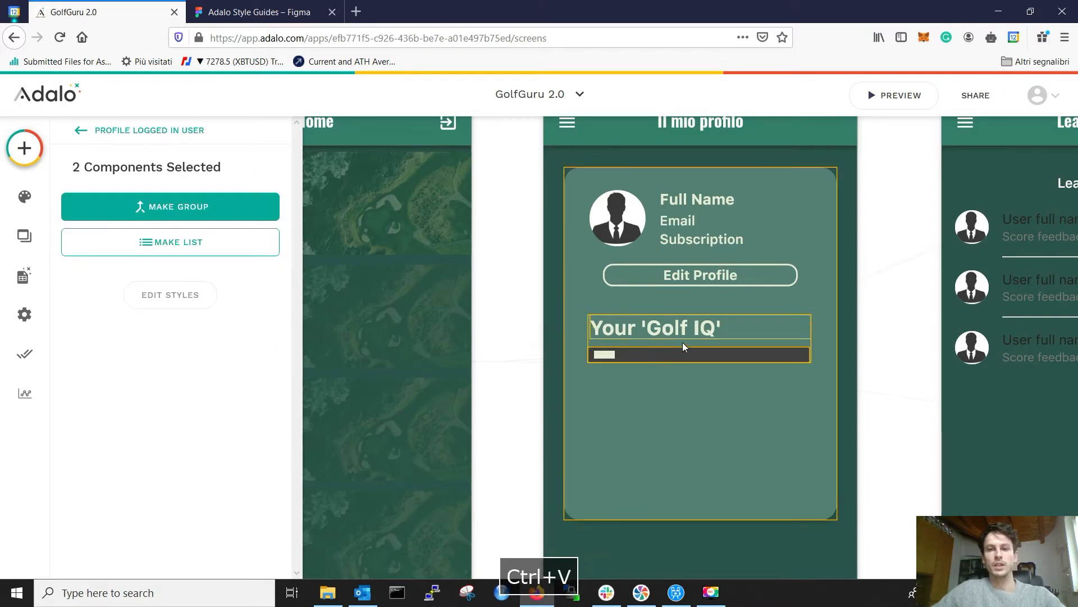
pyautogui.moveTo(682, 343); pyautogui.dragTo(682, 377)
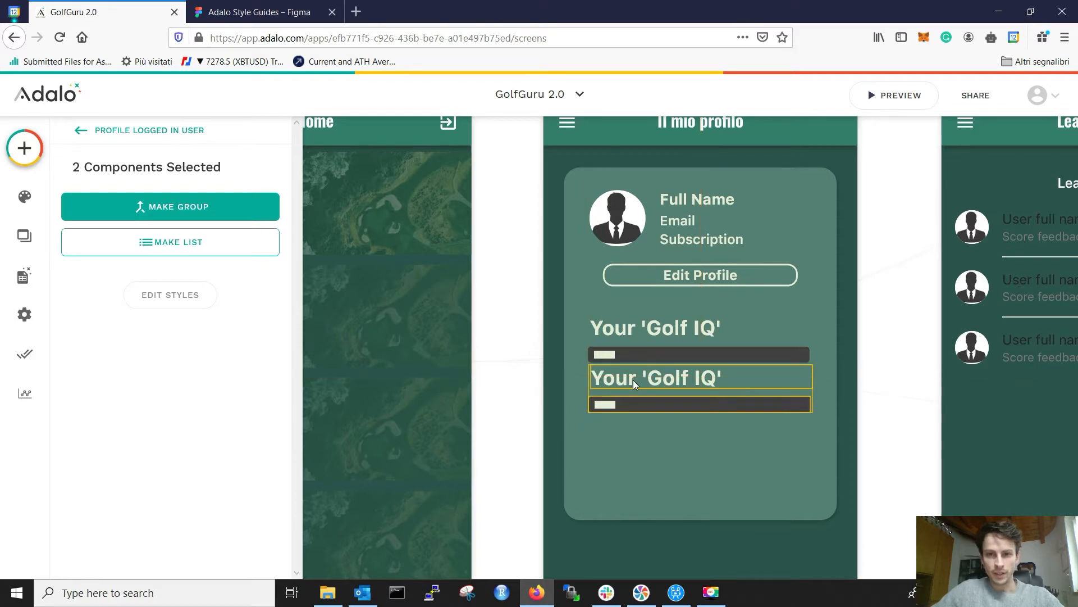
pyautogui.click(622, 315)
pyautogui.click(622, 325)
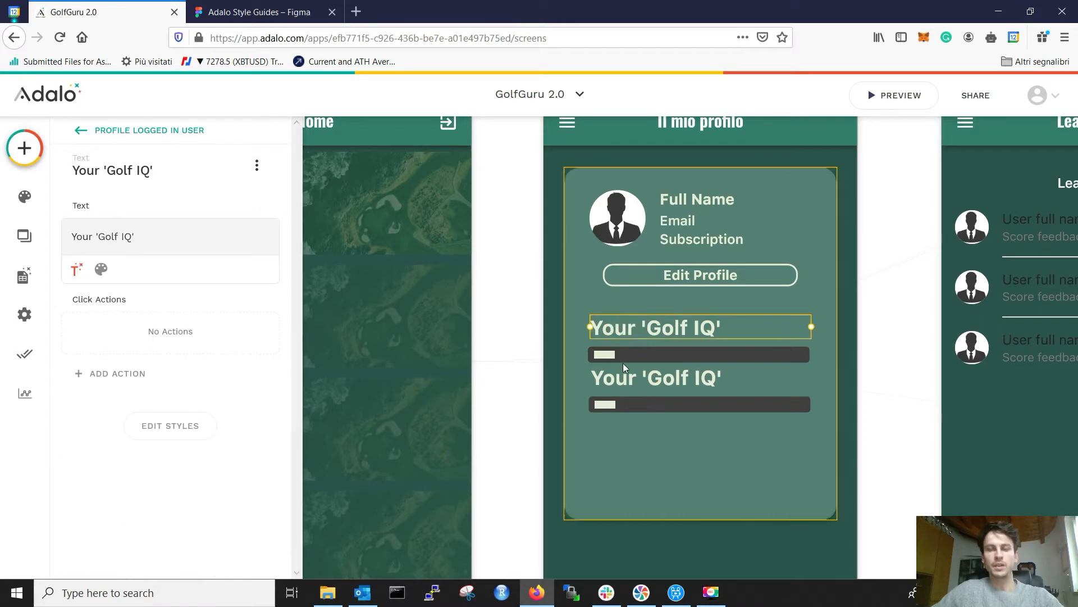
pyautogui.scroll(2, 622, 363)
pyautogui.scroll(2, 623, 363)
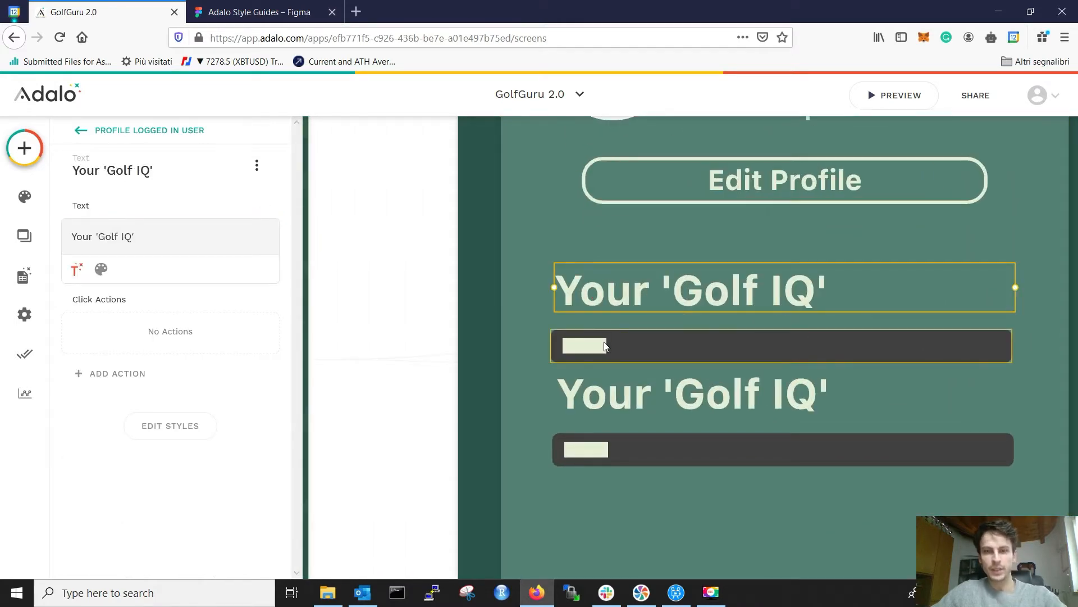
pyautogui.press('Left')
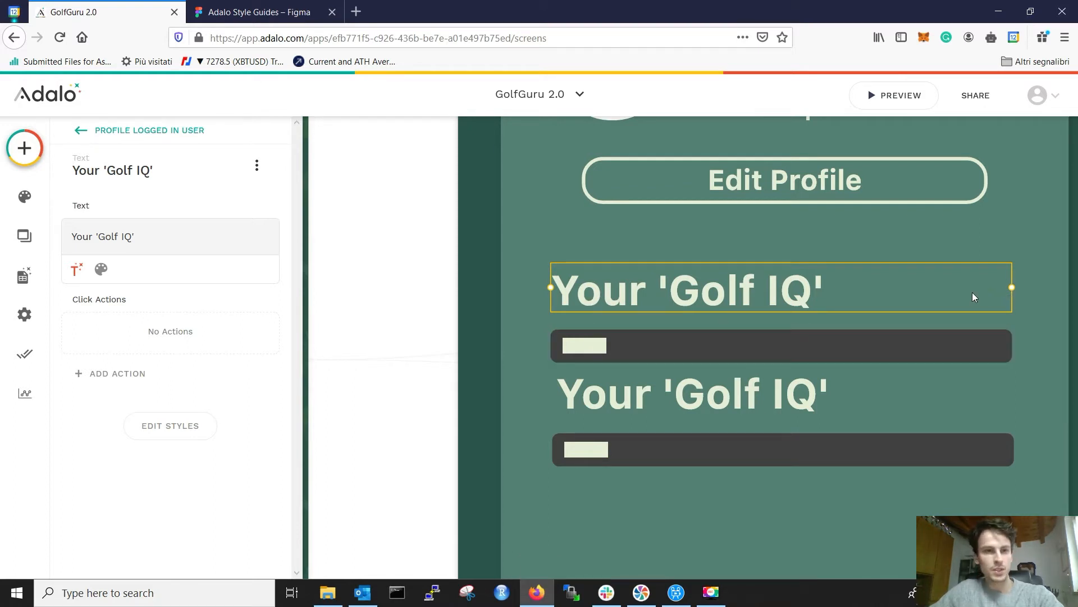
pyautogui.click(192, 426)
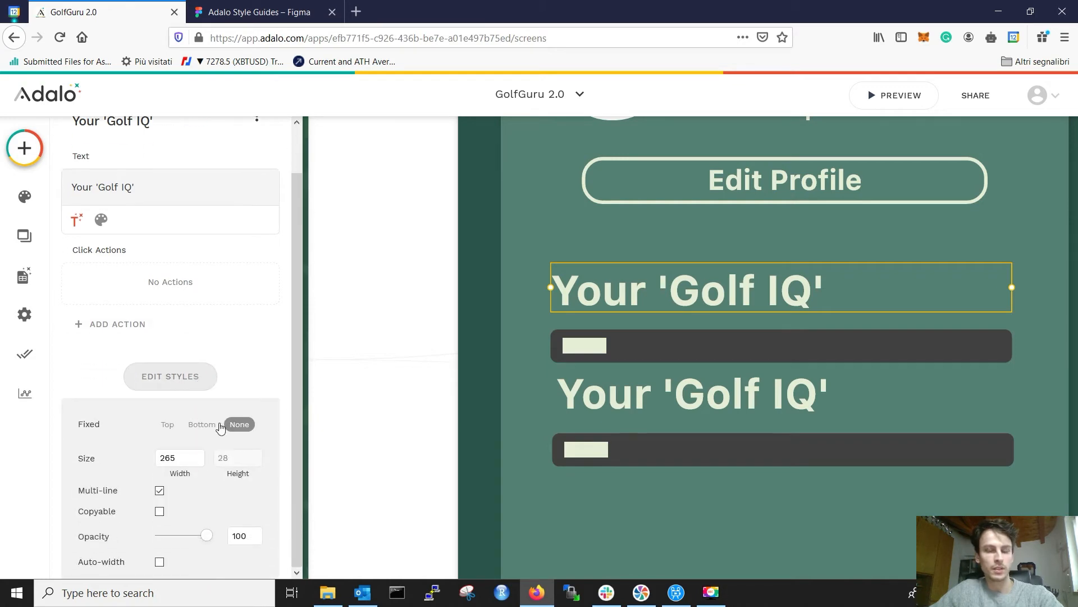
pyautogui.click(987, 346)
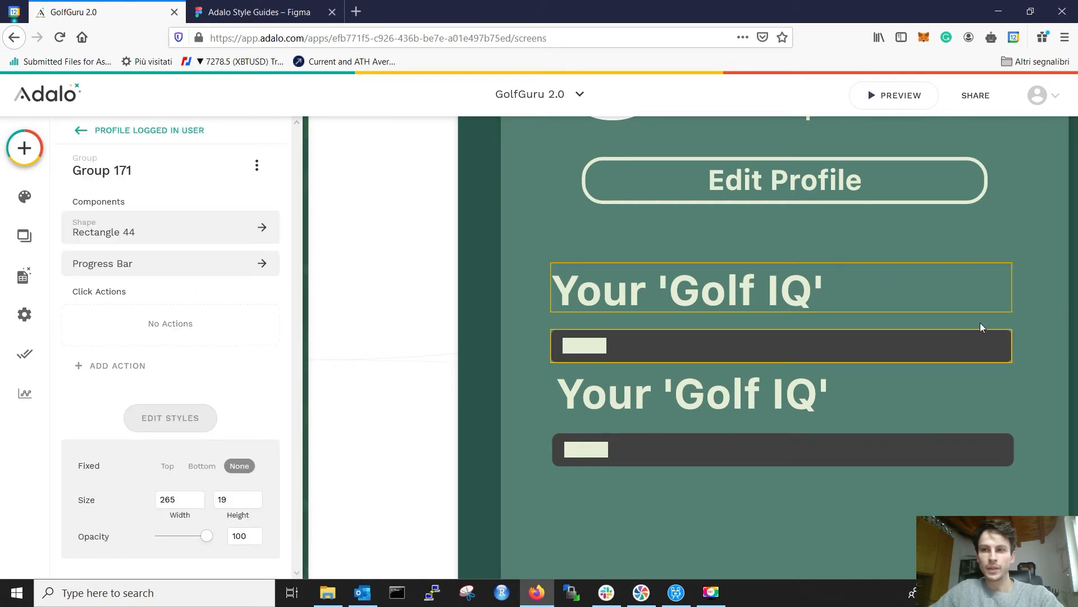
pyautogui.click(983, 292)
# Step: Delete the copied heading and copied progress bar
pyautogui.click(708, 410)
pyautogui.press('Delete')
pyautogui.click(733, 442)
pyautogui.press('Delete')
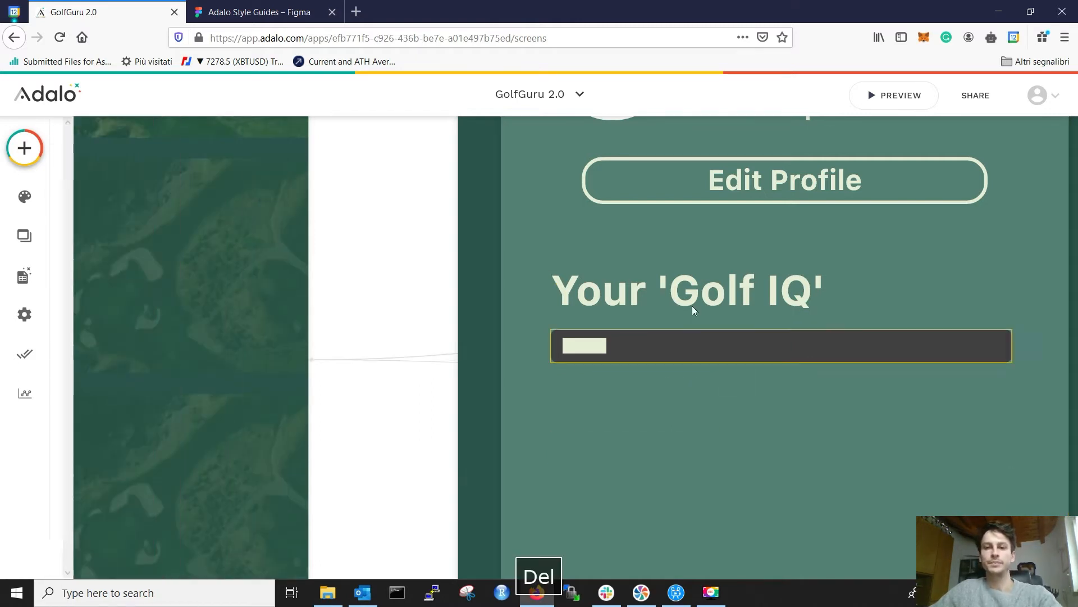
# Step: Copy the top heading and bar group again and place the copy below the original bar
pyautogui.click(596, 284)
pyautogui.keyDown('shift'); pyautogui.click(626, 348); pyautogui.keyUp('shift')
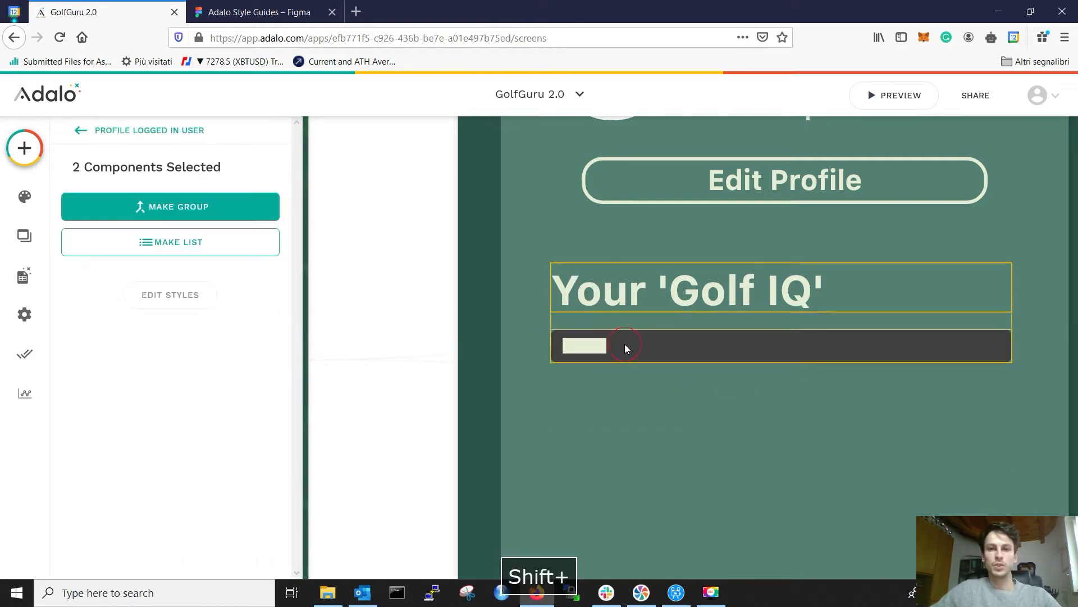
pyautogui.hotkey('ctrl', 'c')
pyautogui.moveTo(653, 296); pyautogui.dragTo(657, 394)
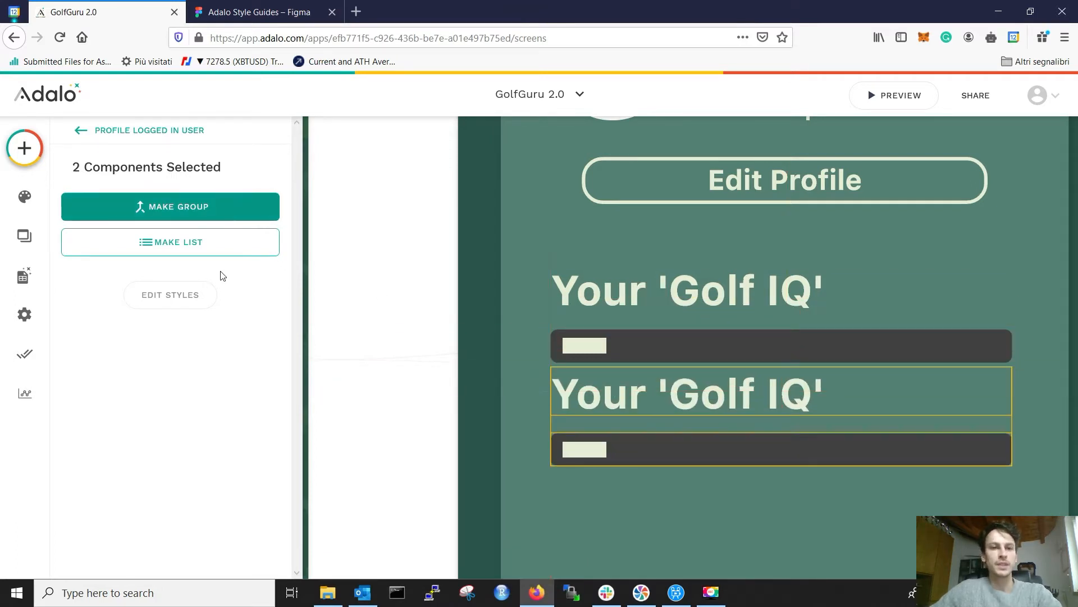
pyautogui.hotkey('ctrl', 'Tab')
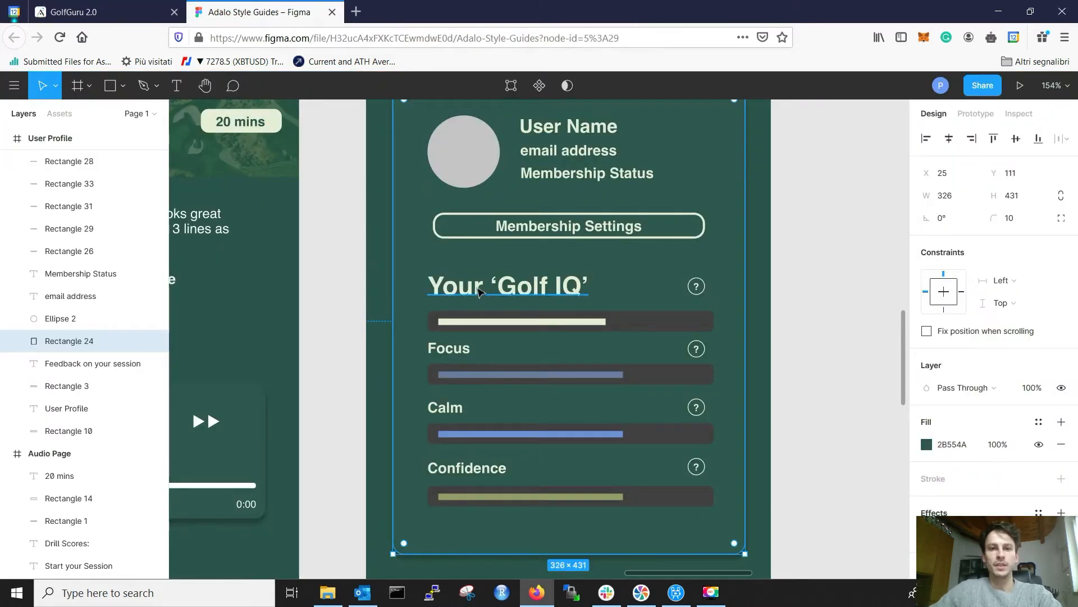
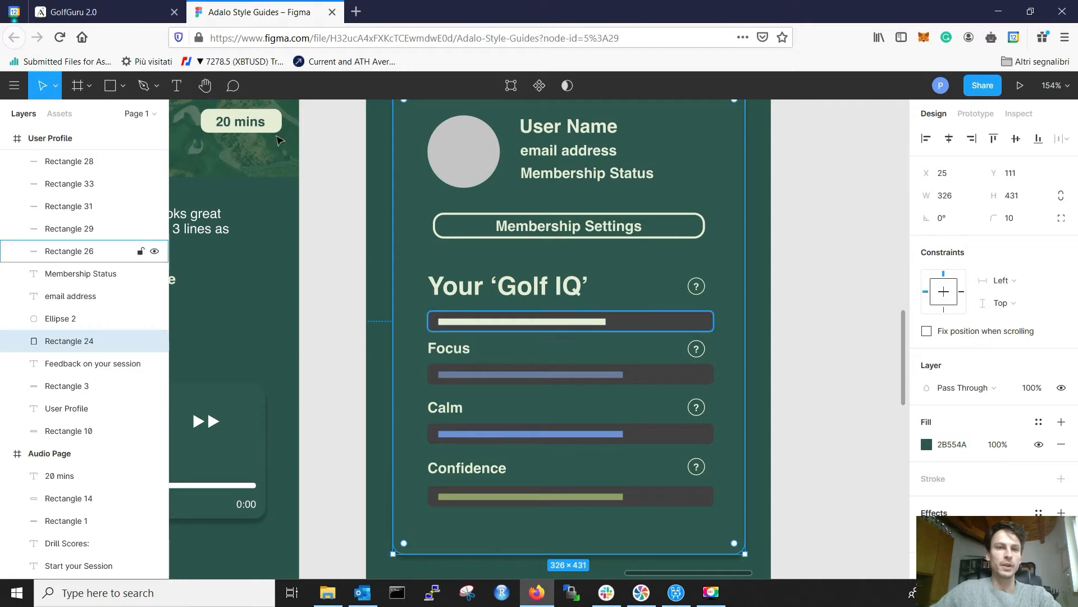
# Step: Change the duplicated heading's text to 'Focus'
pyautogui.hotkey('ctrl', 'Tab')
pyautogui.doubleClick(669, 396)
pyautogui.click(614, 509)
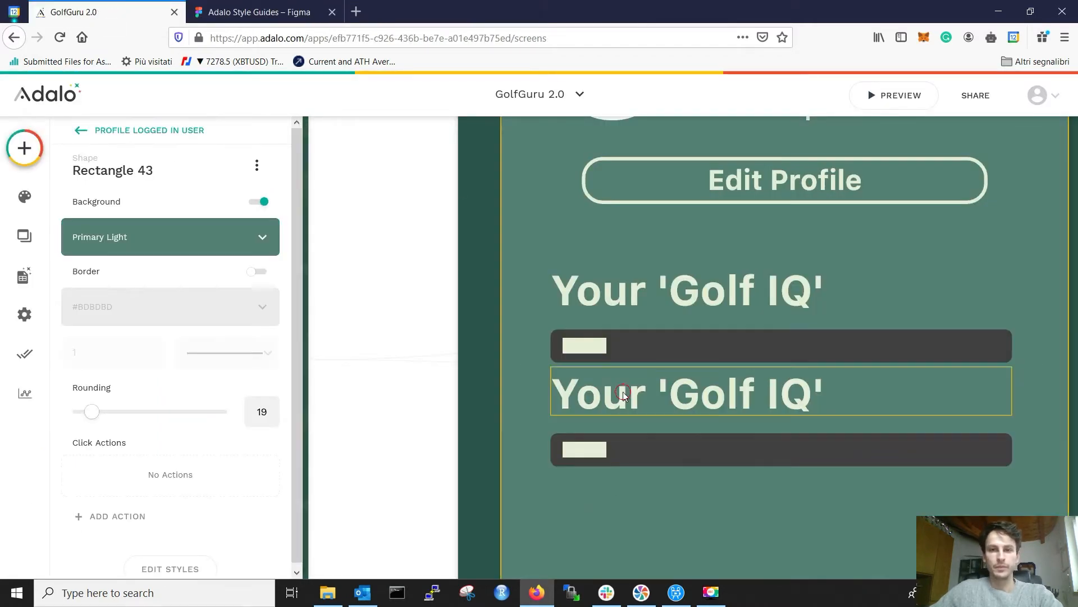
pyautogui.click(623, 394)
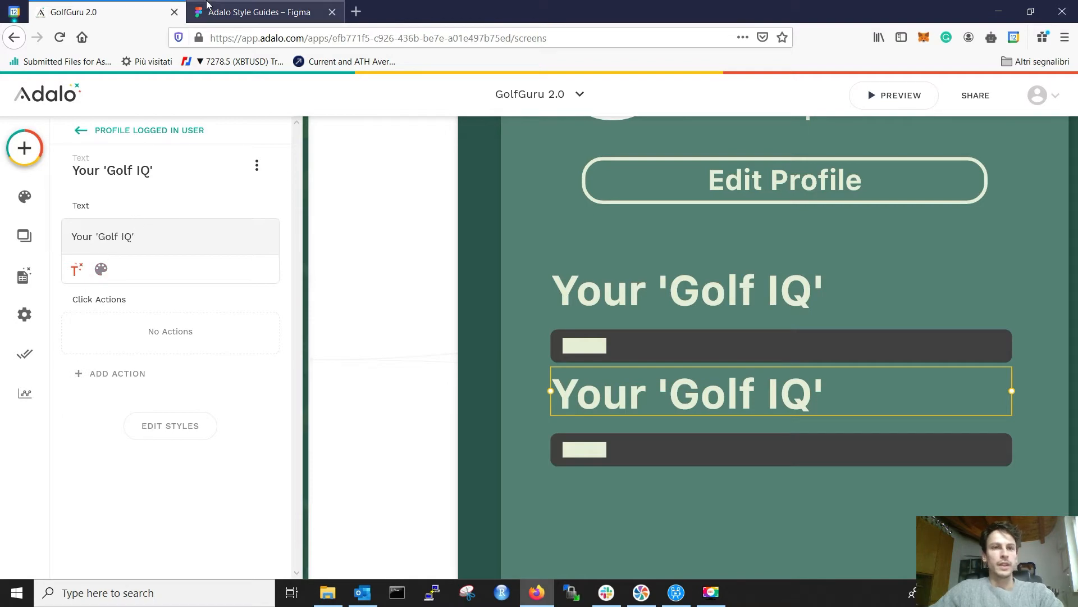
pyautogui.hotkey('ctrl', 'Tab')
pyautogui.hotkey('ctrl', 'Tab')
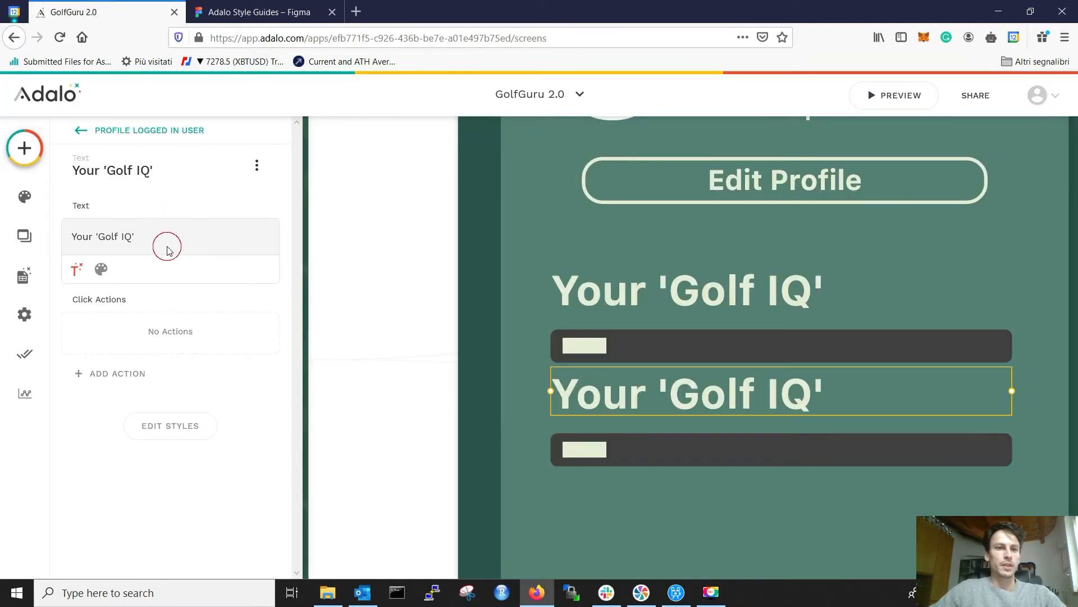
pyautogui.tripleClick(167, 241)
pyautogui.write('Focus')
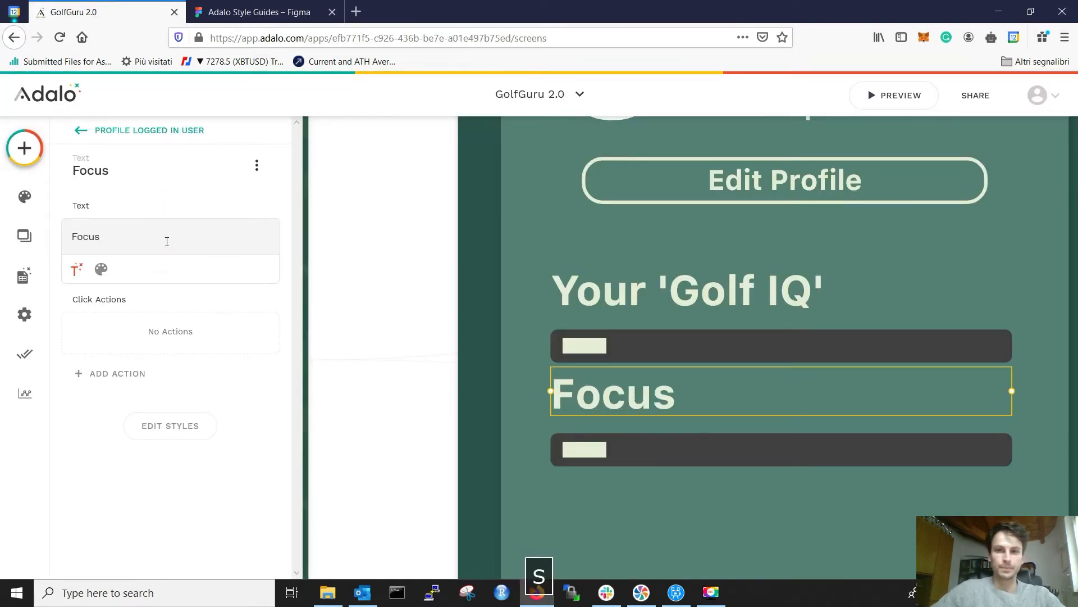
pyautogui.click(85, 269)
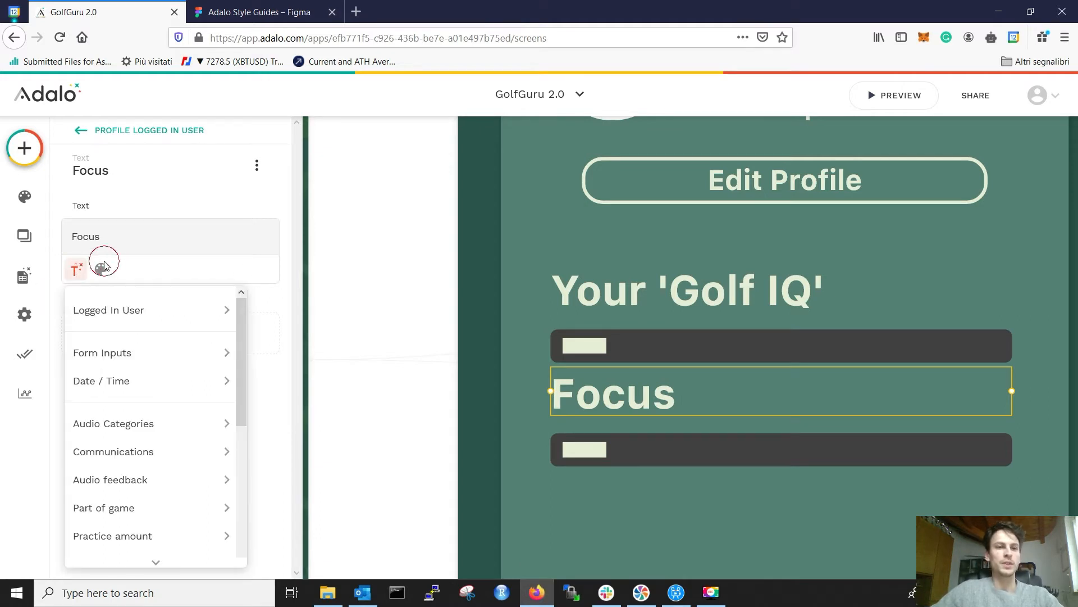
# Step: Set the Focus label to size 14 Semi Bold and drag it above the second bar
pyautogui.click(106, 270)
pyautogui.click(222, 269)
pyautogui.write('18')
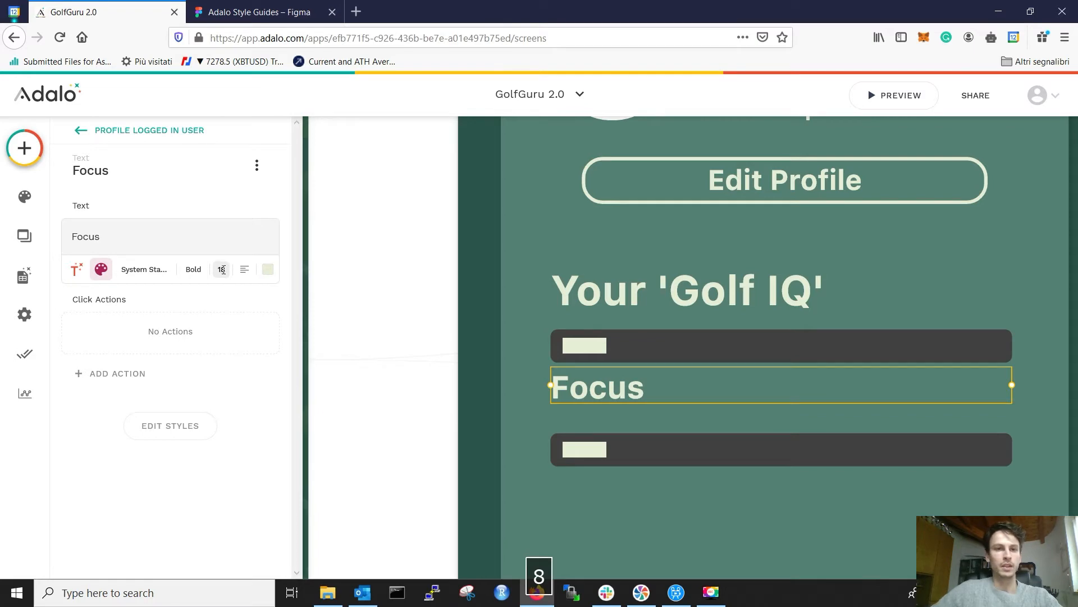
pyautogui.click(222, 269)
pyautogui.write('16')
pyautogui.click(259, 12)
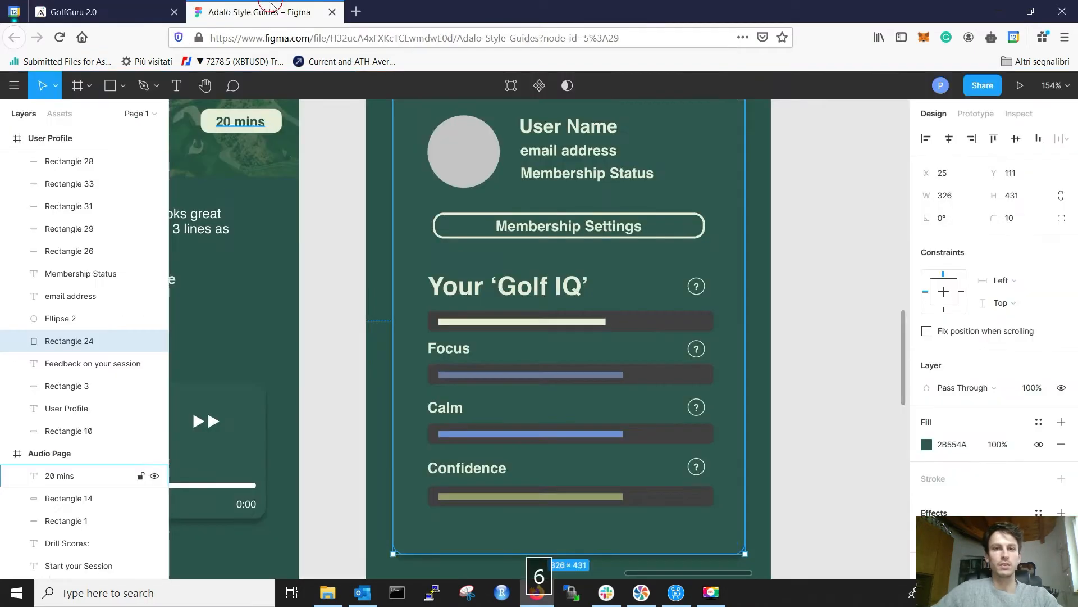
pyautogui.click(465, 356)
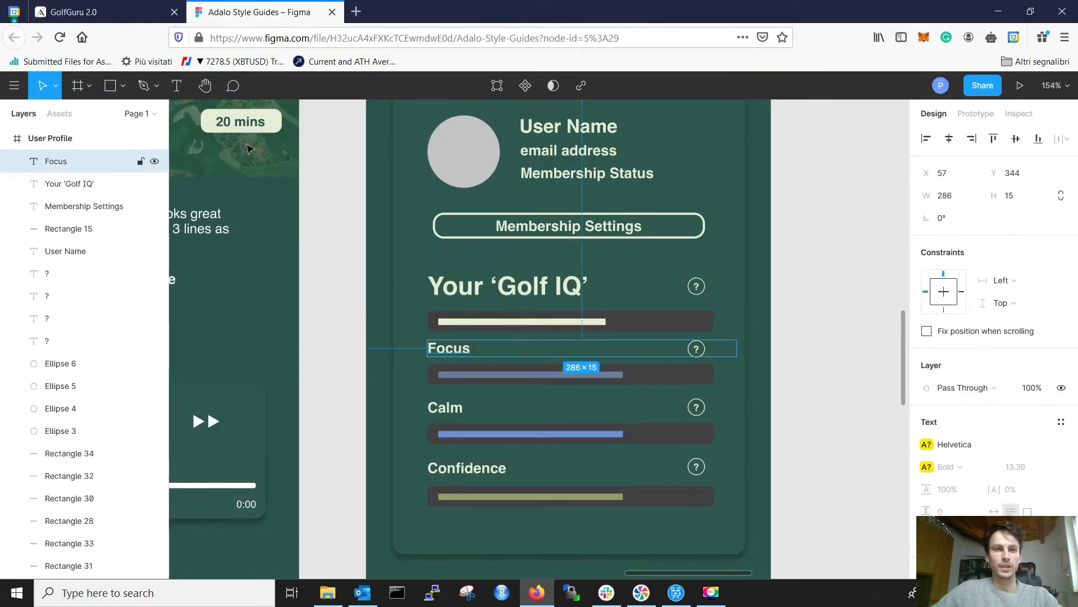
pyautogui.click(90, 12)
pyautogui.click(222, 270)
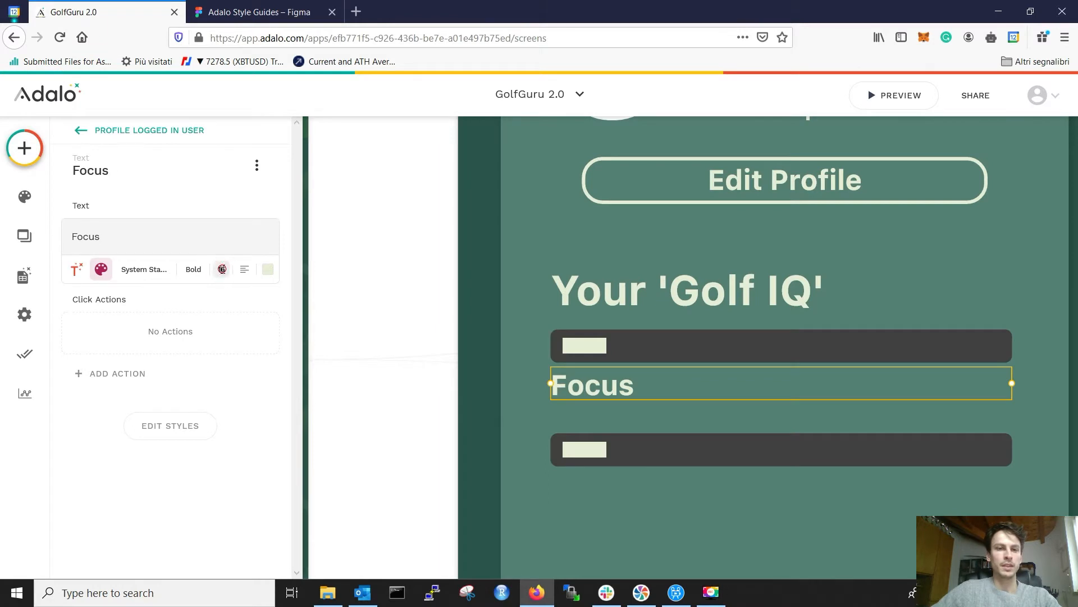
pyautogui.write('14')
pyautogui.click(221, 269)
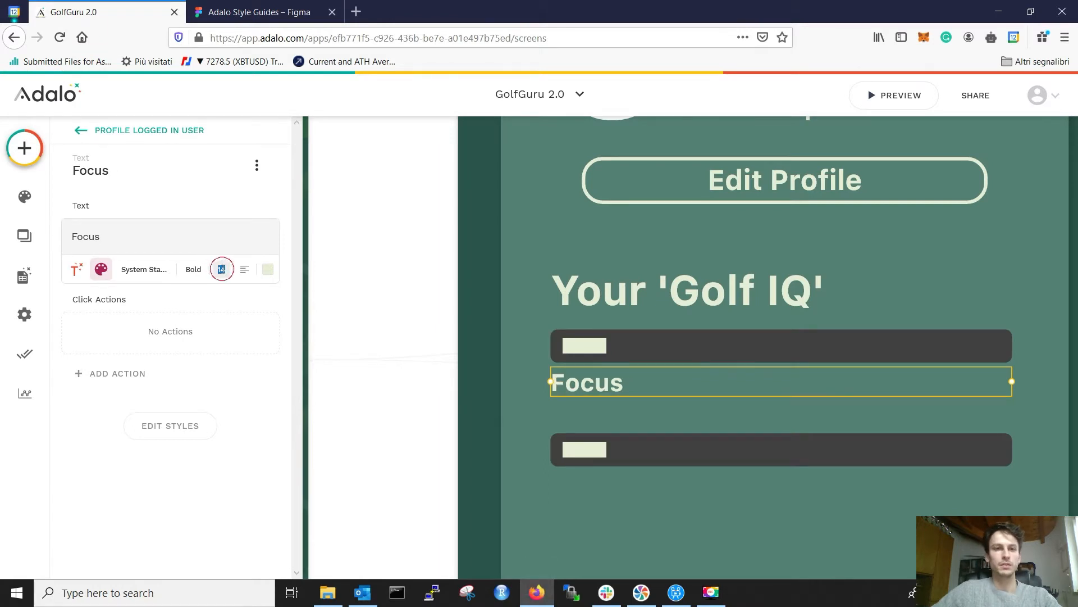
pyautogui.click(193, 269)
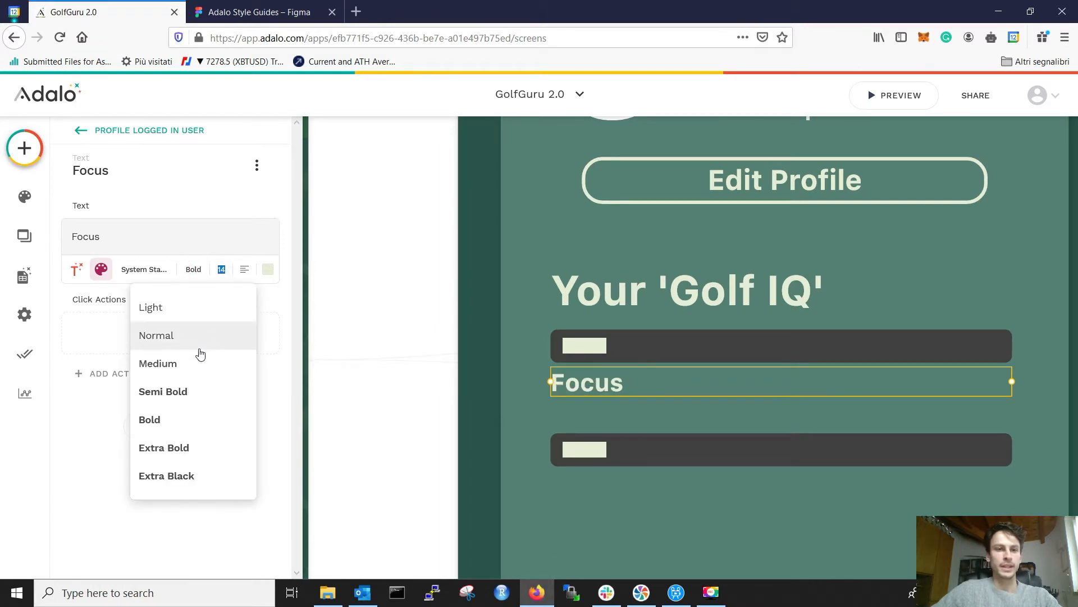
pyautogui.click(180, 390)
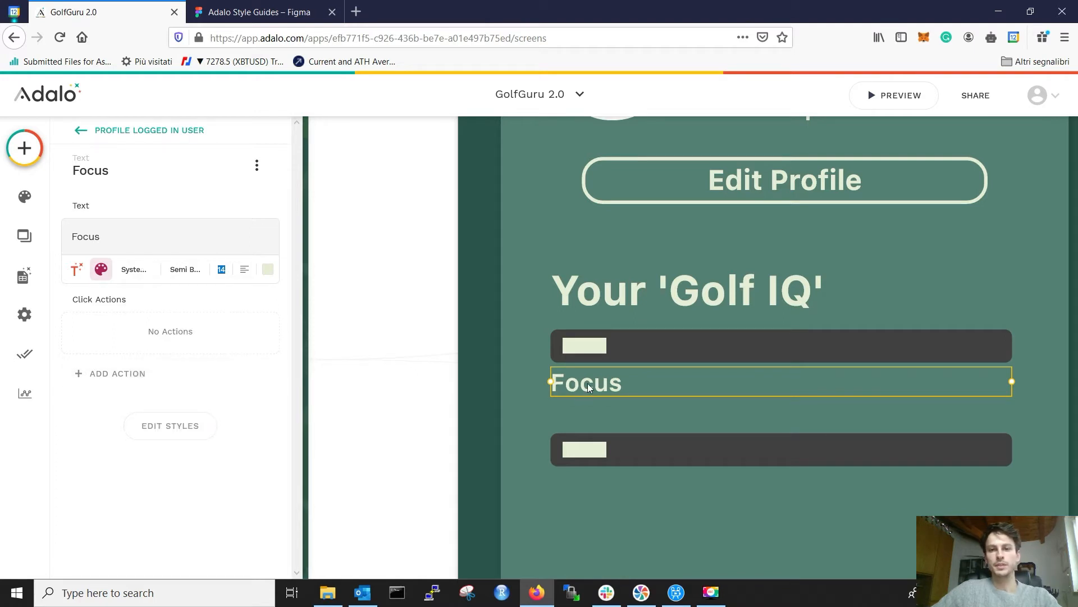
pyautogui.moveTo(588, 383); pyautogui.dragTo(594, 413)
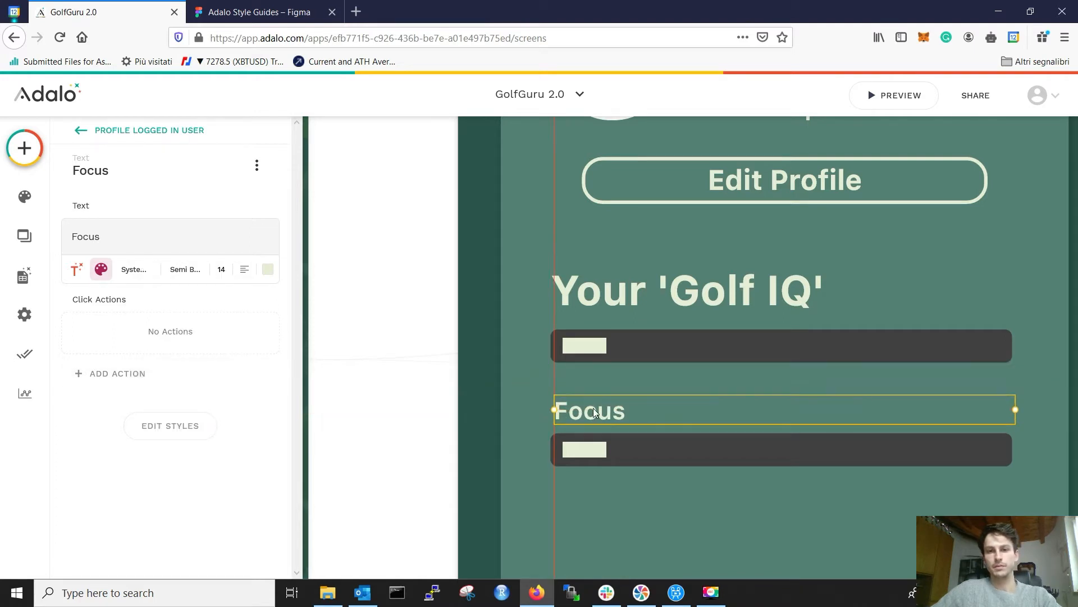
# Step: Nudge the Focus label slightly left, then move it and its bar up
pyautogui.click(450, 380)
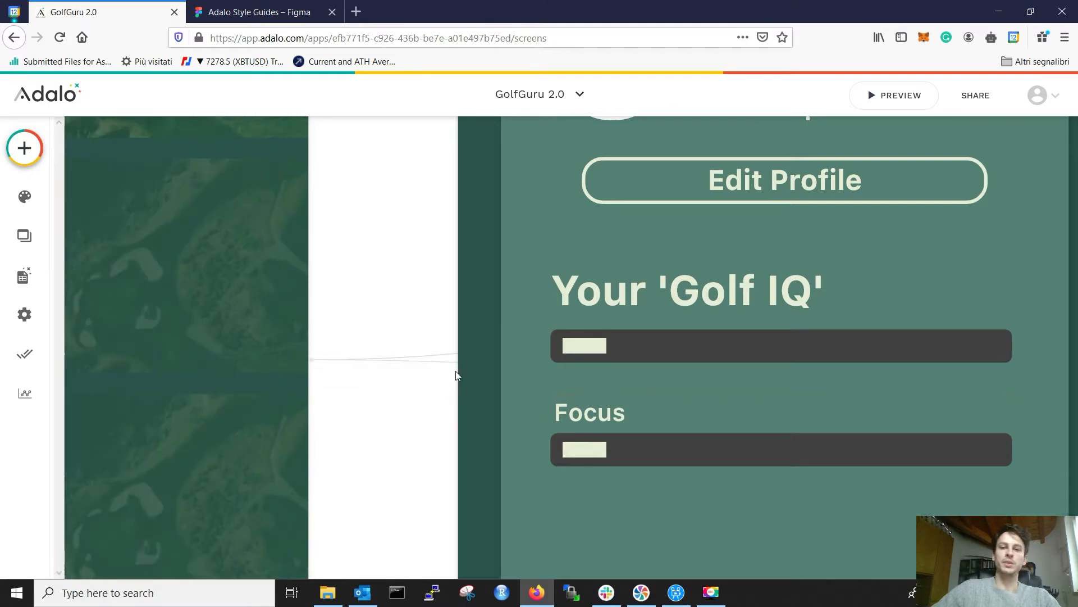
pyautogui.scroll(-3, 501, 346)
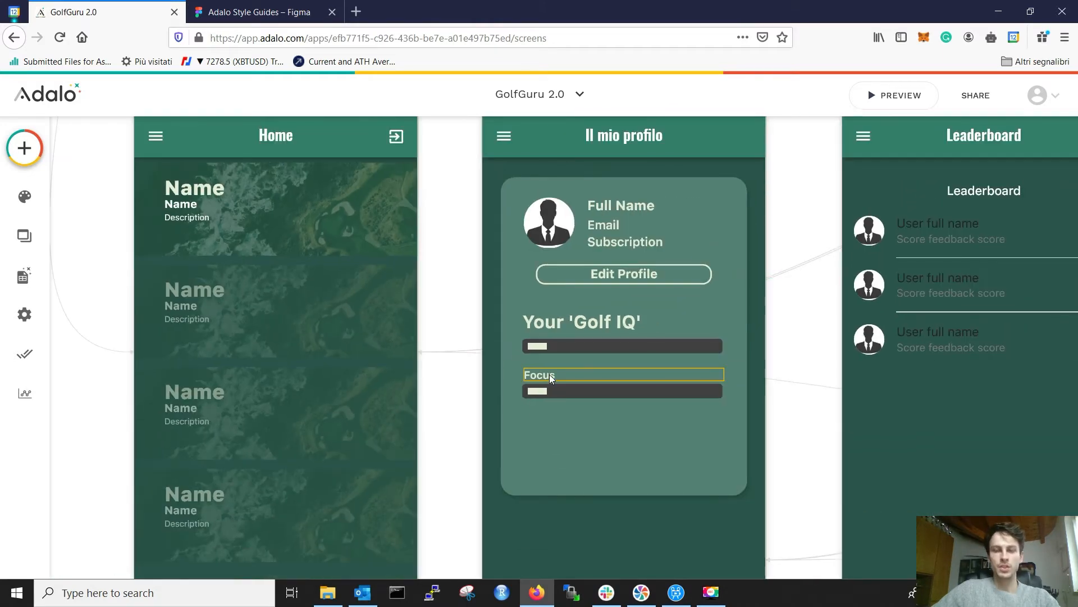
pyautogui.click(555, 379)
pyautogui.scroll(3, 552, 382)
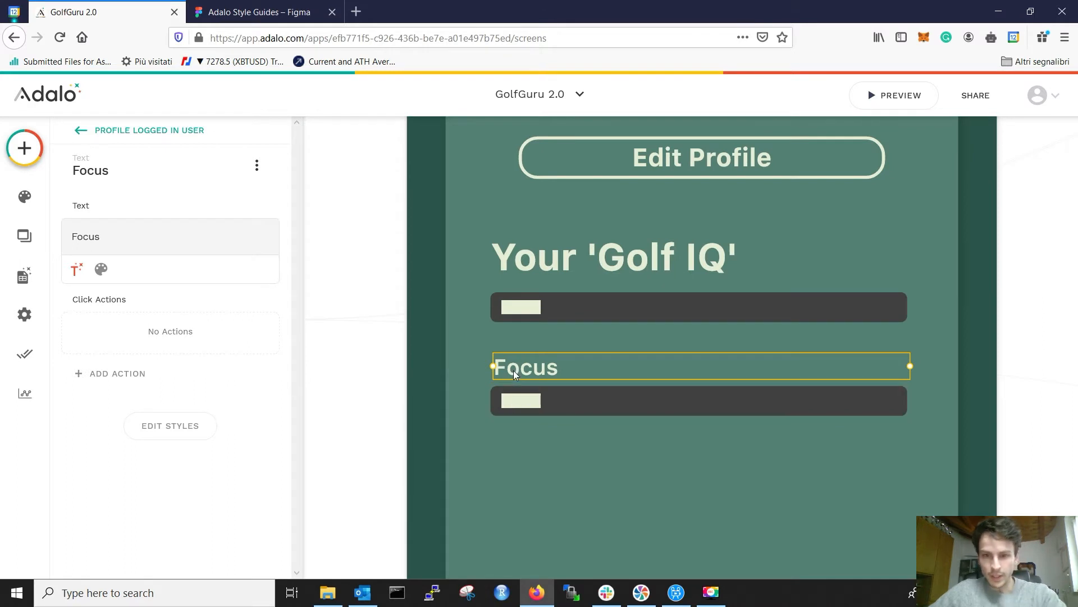
pyautogui.press('Left')
pyautogui.press('Left')
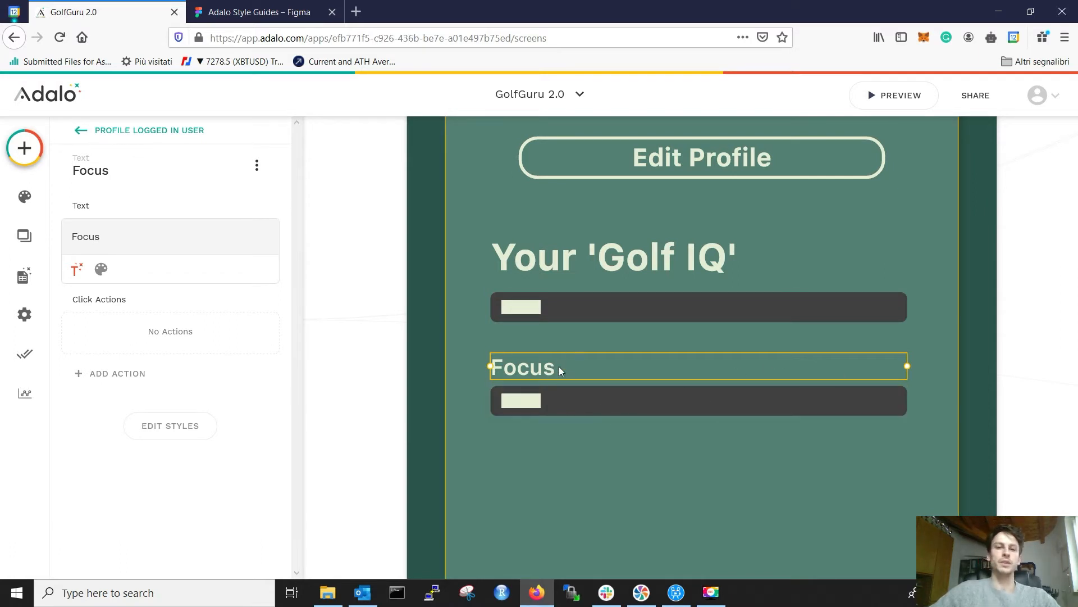
pyautogui.keyDown('shift'); pyautogui.click(544, 402); pyautogui.keyUp('shift')
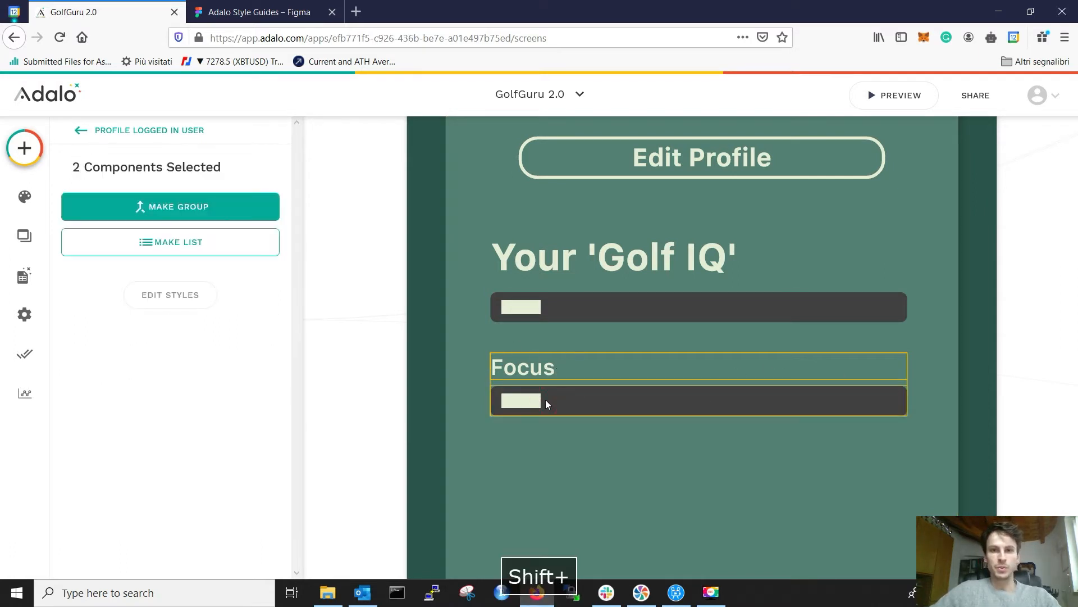
pyautogui.press('Up')
pyautogui.press('Up')
pyautogui.press('Up')
pyautogui.press('Up')
pyautogui.press('Up')
pyautogui.press('Up')
pyautogui.press('Up')
pyautogui.press('Up')
pyautogui.press('Up')
pyautogui.press('Up')
pyautogui.press('Up')
pyautogui.press('Up')
pyautogui.press('Up')
pyautogui.press('Up')
pyautogui.press('Up')
pyautogui.press('Up')
pyautogui.press('Up')
pyautogui.press('Up')
pyautogui.press('Up')
pyautogui.press('Up')
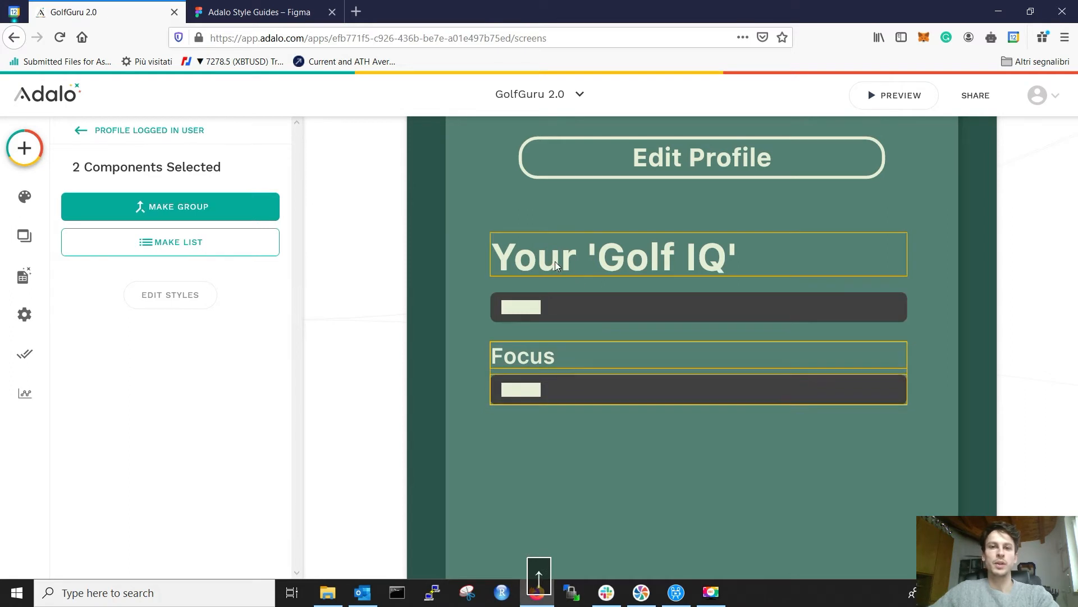
# Step: Nudge the Golf IQ bar up two steps and raise the Focus label and bar again
pyautogui.click(555, 261)
pyautogui.click(556, 305)
pyautogui.press('Up')
pyautogui.press('Up')
pyautogui.press('Up')
pyautogui.press('Up')
pyautogui.press('Up')
pyautogui.press('Up')
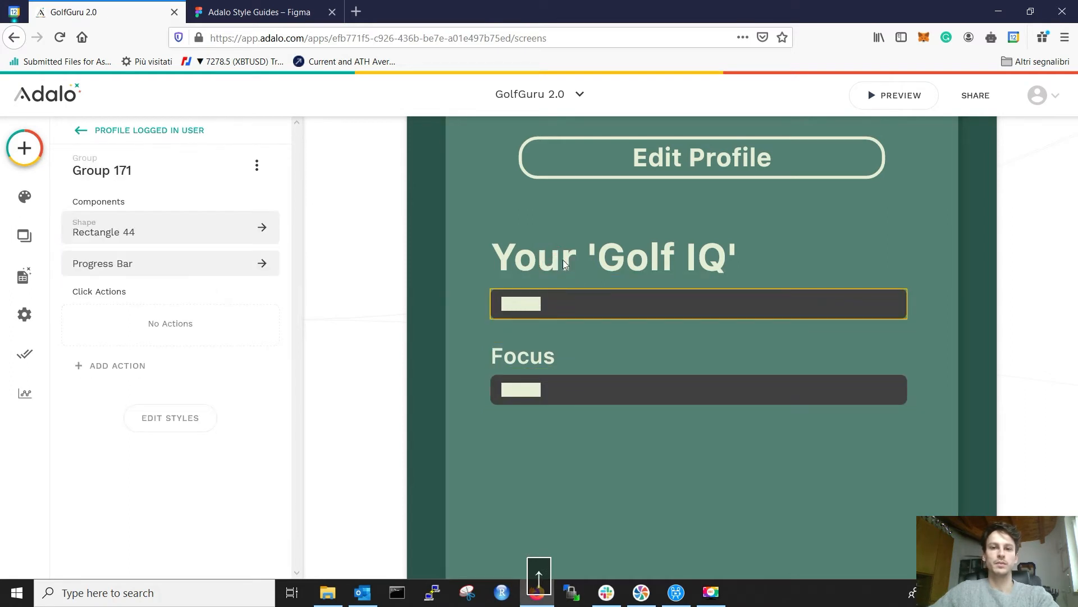
pyautogui.press('Up')
pyautogui.click(611, 348)
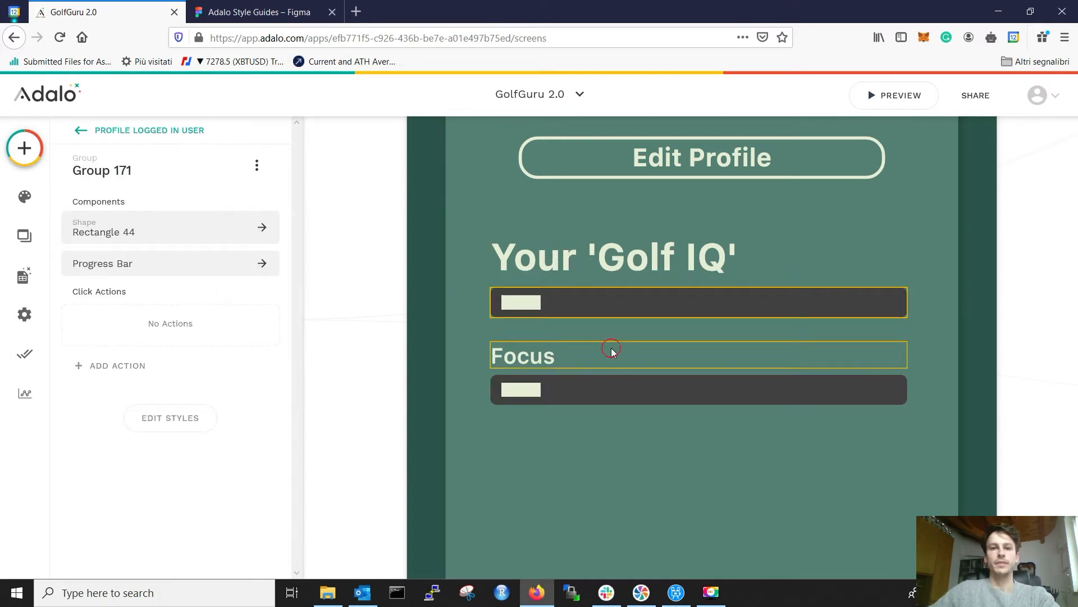
pyautogui.keyDown('shift'); pyautogui.click(589, 391); pyautogui.keyUp('shift')
pyautogui.press('Up')
pyautogui.press('Up')
pyautogui.press('Up')
pyautogui.press('Up')
pyautogui.press('Up')
pyautogui.press('Up')
pyautogui.press('Up')
pyautogui.press('Up')
pyautogui.press('Up')
pyautogui.press('Up')
pyautogui.press('Up')
pyautogui.press('Up')
pyautogui.press('Up')
pyautogui.press('Up')
pyautogui.click(661, 386)
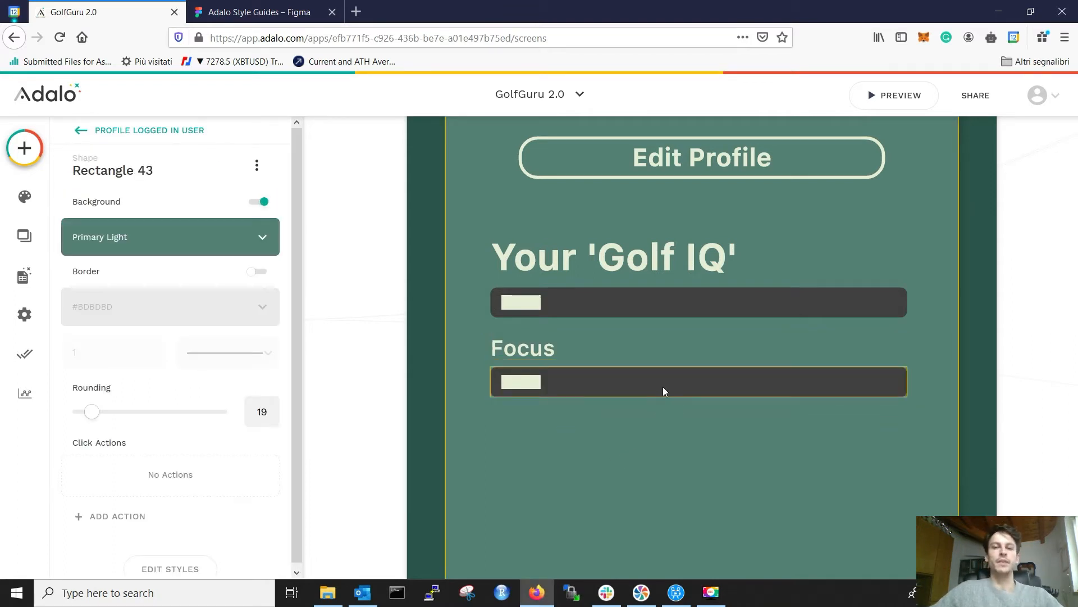
pyautogui.scroll(-3, 663, 386)
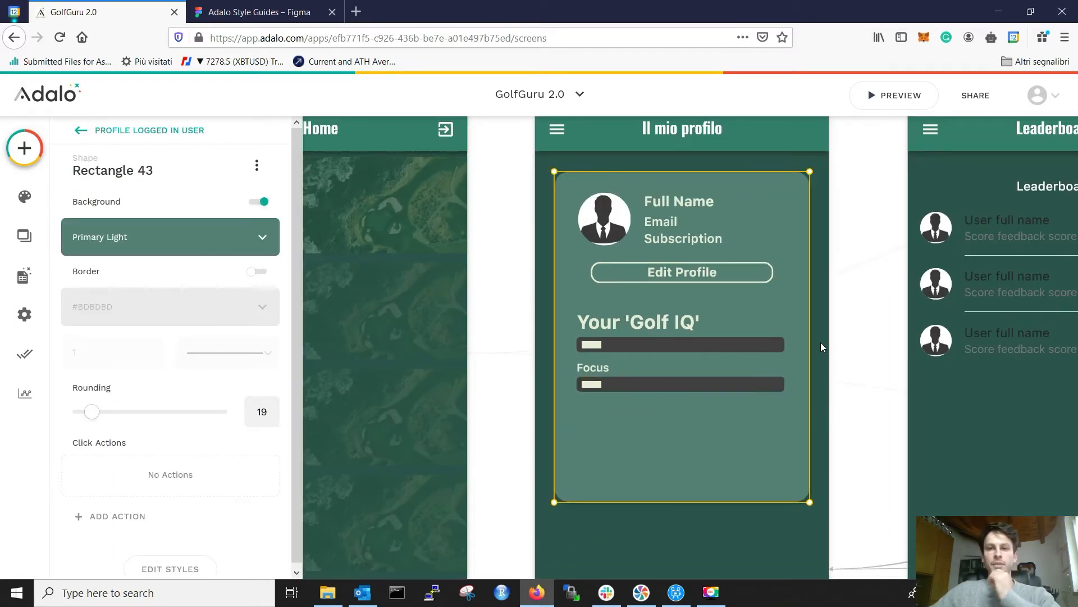
# Step: Move the Golf IQ heading and its bar up one step
pyautogui.click(617, 321)
pyautogui.keyDown('shift'); pyautogui.click(620, 352); pyautogui.keyUp('shift')
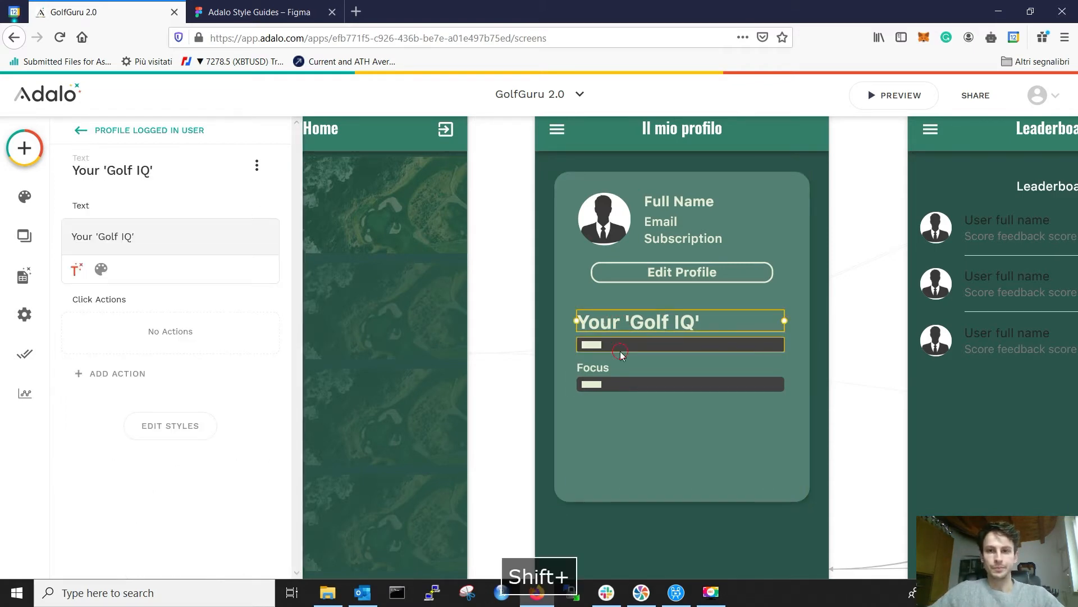
pyautogui.press('Up')
pyautogui.press('Up')
pyautogui.press('Up')
pyautogui.press('Up')
pyautogui.press('Up')
pyautogui.press('Up')
pyautogui.press('Up')
pyautogui.press('Up')
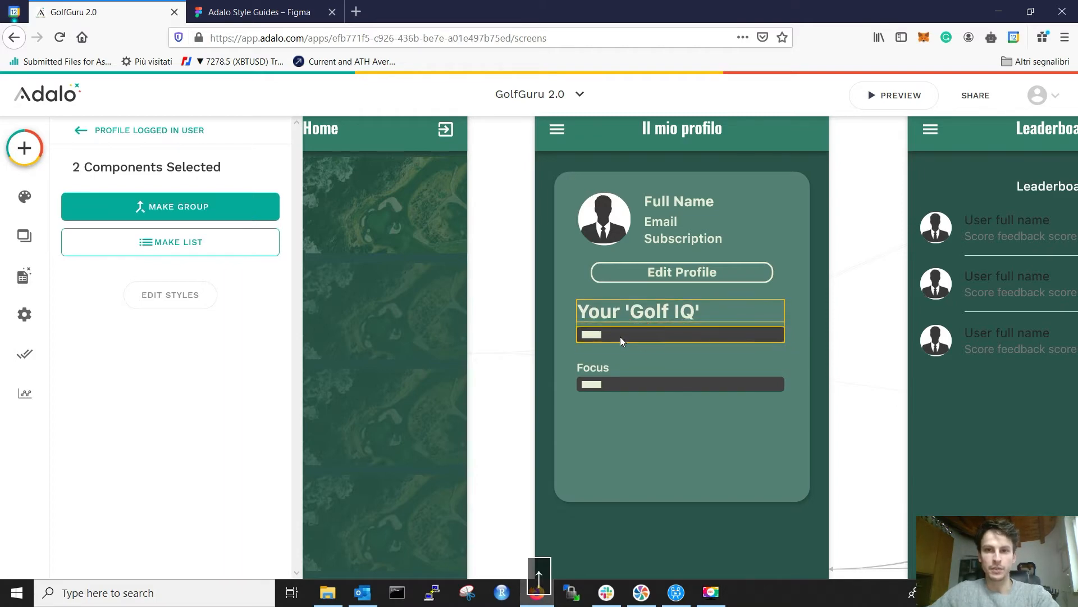
pyautogui.click(859, 327)
pyautogui.click(663, 337)
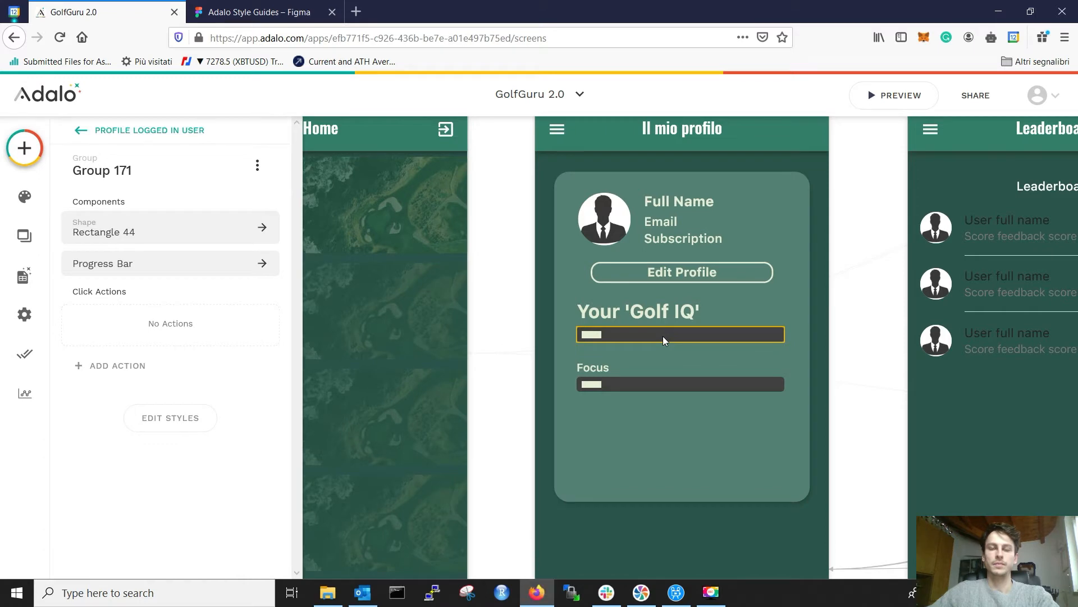
pyautogui.click(865, 340)
# Step: Drag the Focus label and its bar up closer to the Golf IQ bar
pyautogui.click(623, 364)
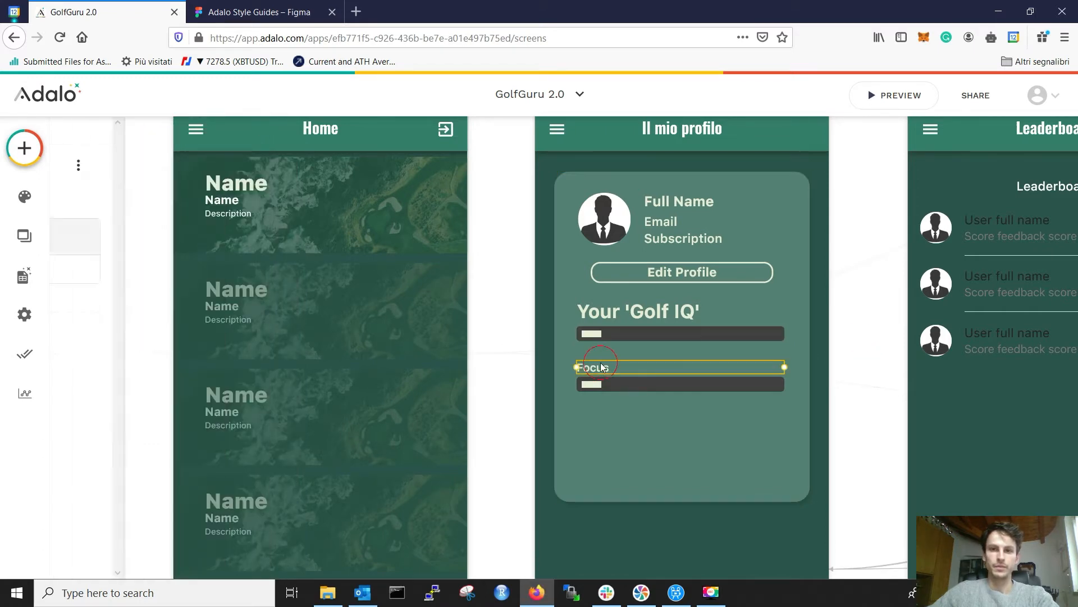
pyautogui.keyDown('shift'); pyautogui.click(614, 385); pyautogui.keyUp('shift')
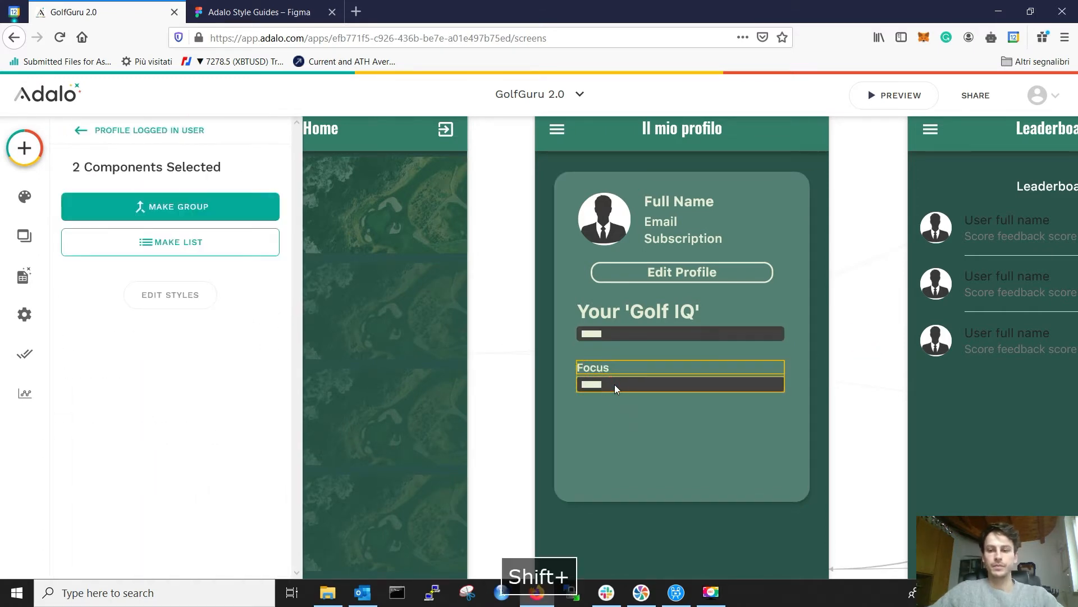
pyautogui.moveTo(615, 383); pyautogui.dragTo(617, 338)
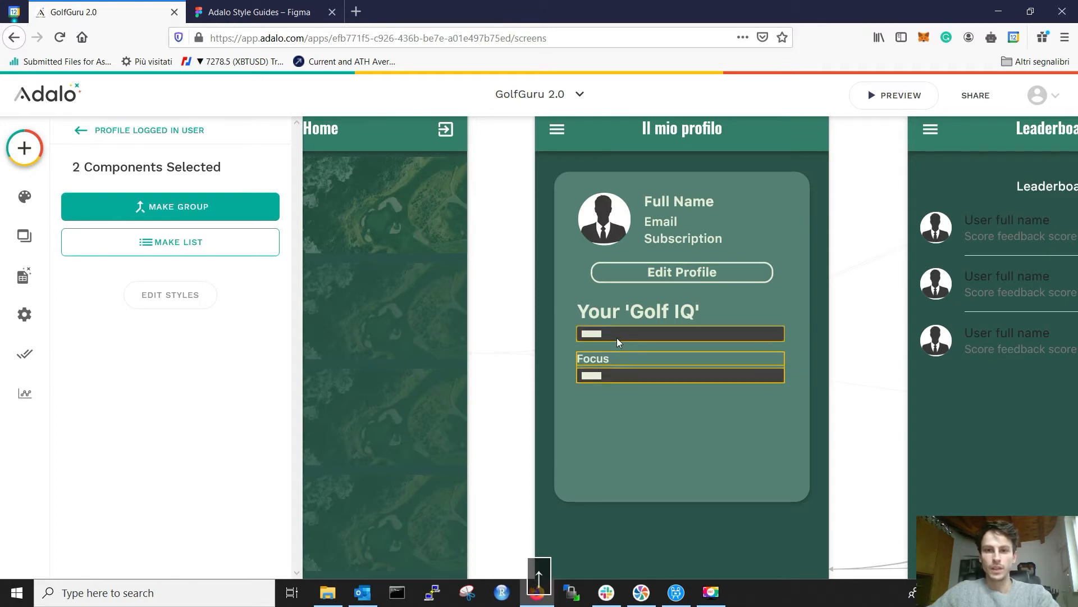
pyautogui.click(847, 341)
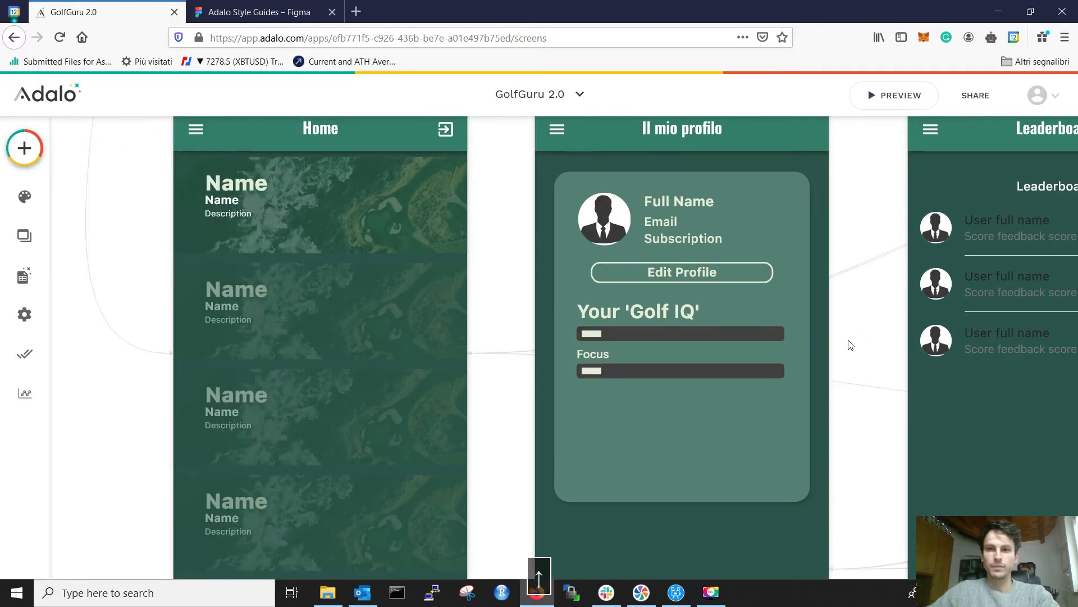
pyautogui.click(597, 370)
pyautogui.keyDown('shift'); pyautogui.click(605, 355); pyautogui.keyUp('shift')
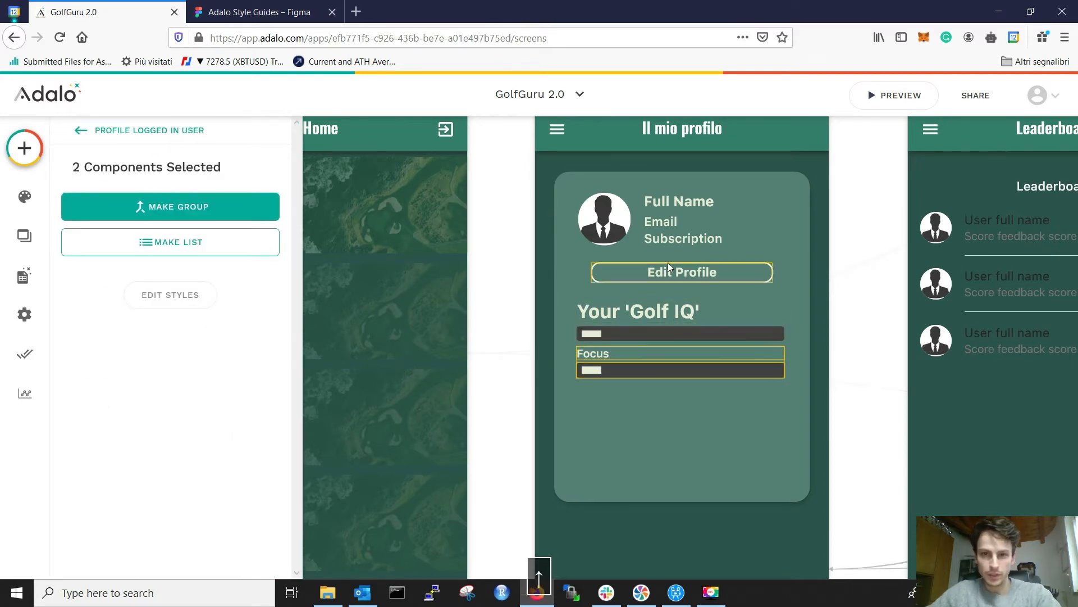
pyautogui.click(845, 303)
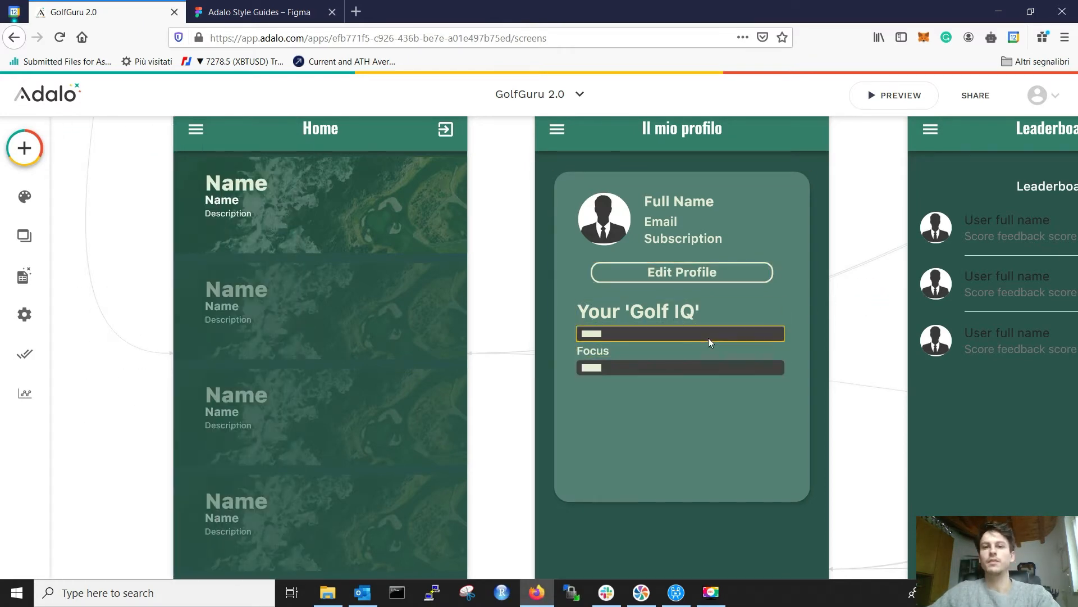
# Step: Nudge the Focus label and bar down one step, then view the Figma style guide
pyautogui.click(633, 354)
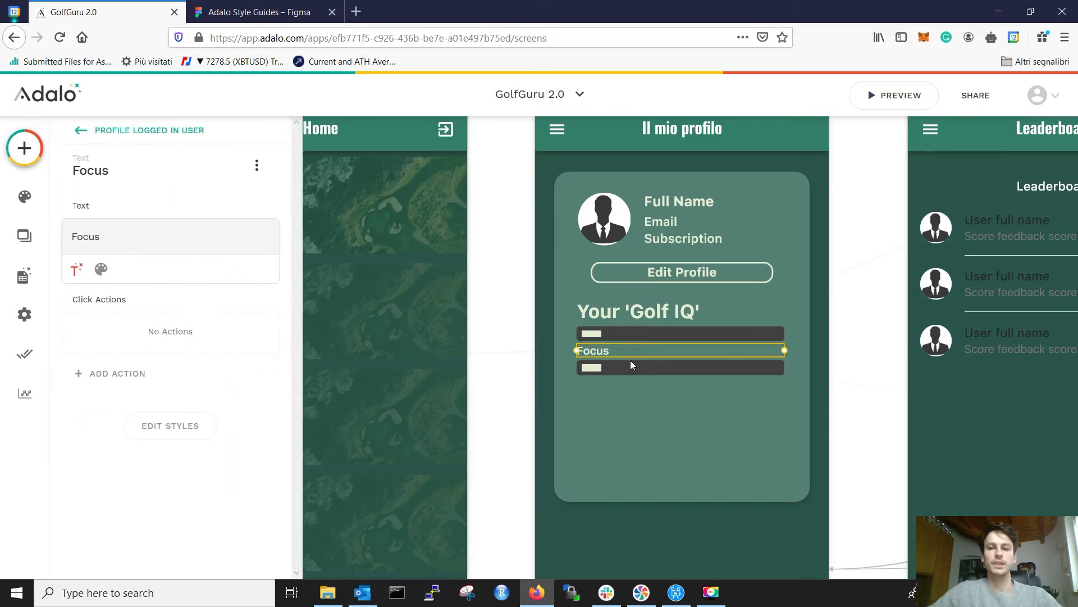
pyautogui.keyDown('shift'); pyautogui.click(630, 368); pyautogui.keyUp('shift')
pyautogui.press('Down')
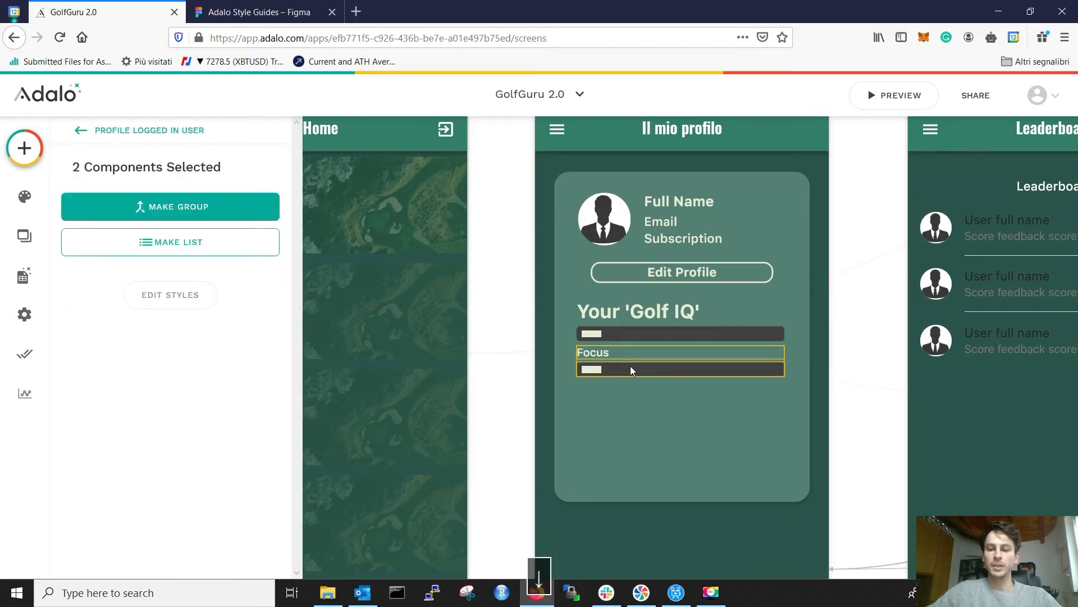
pyautogui.click(849, 307)
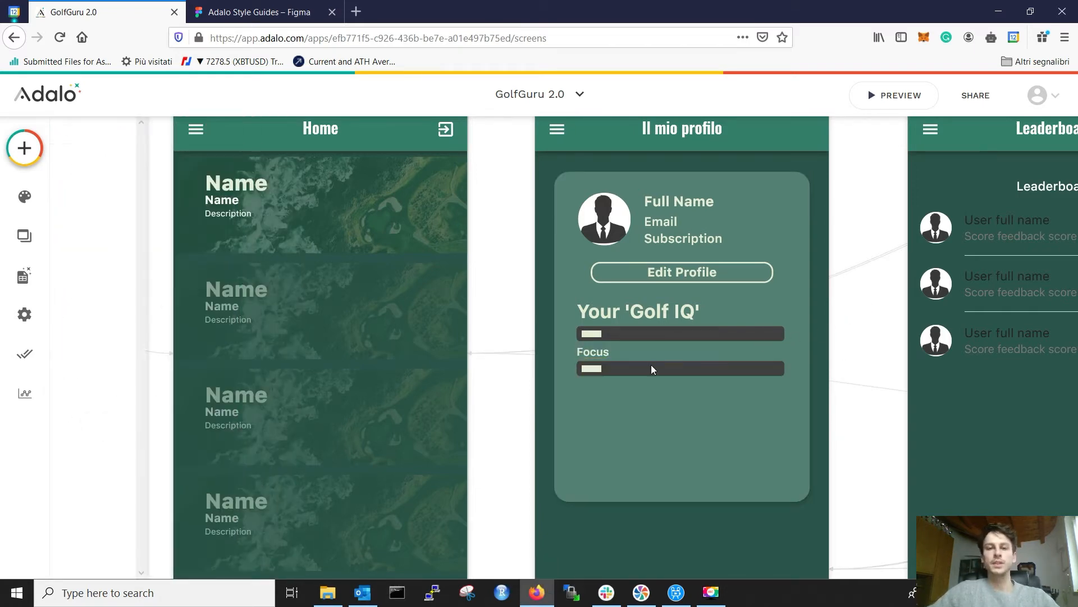
pyautogui.click(608, 353)
pyautogui.keyDown('shift'); pyautogui.click(612, 369); pyautogui.keyUp('shift')
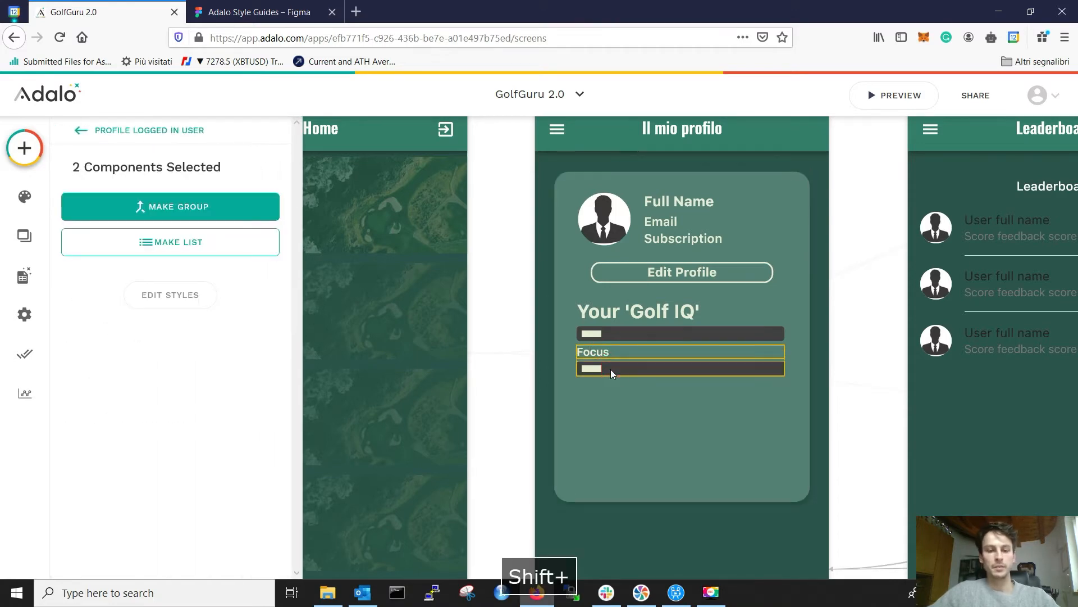
pyautogui.click(842, 309)
pyautogui.click(264, 12)
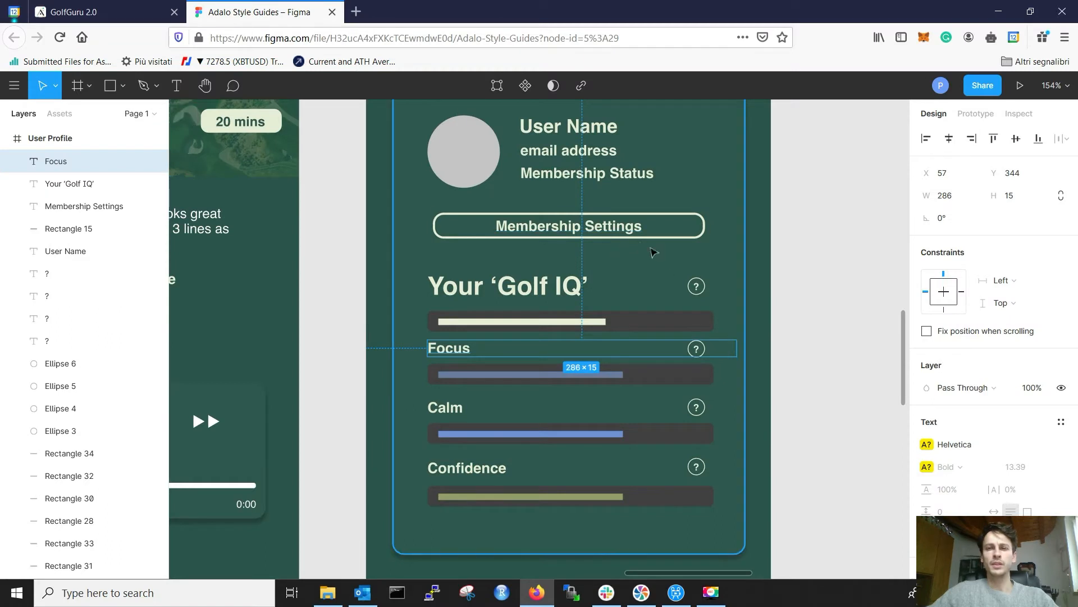
# Step: In Figma, check the 16×16 circle around the Golf IQ '?' help icon
pyautogui.click(698, 288)
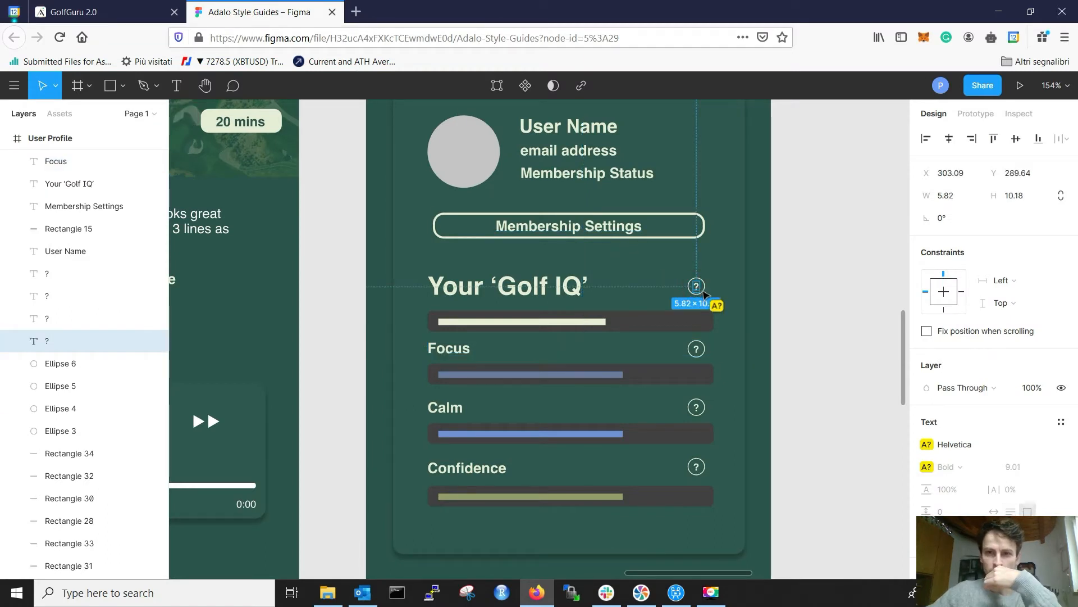
pyautogui.click(794, 274)
pyautogui.click(697, 287)
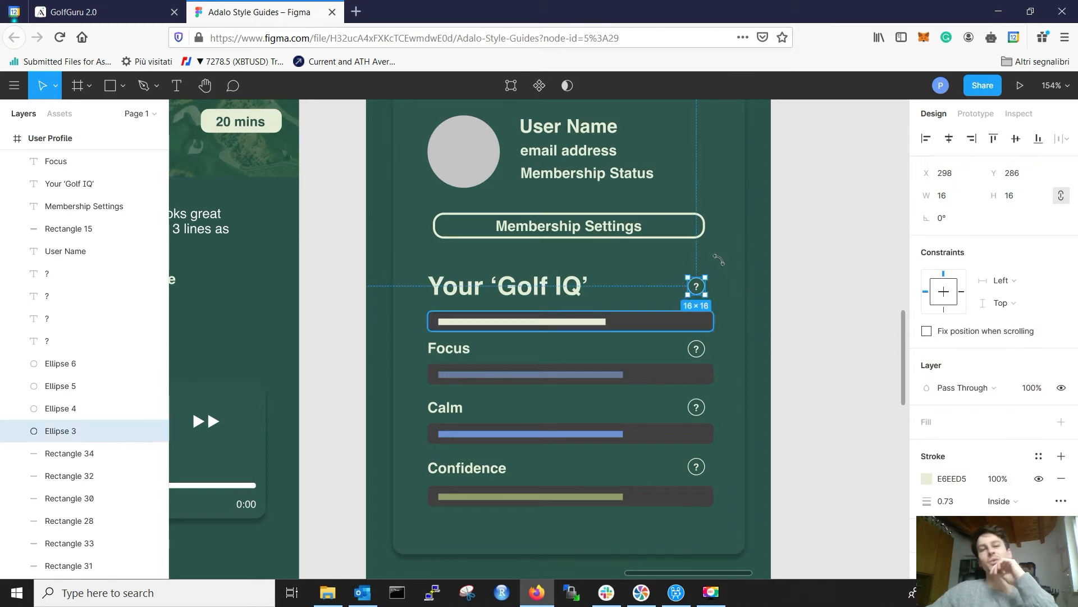
# Step: Back in Adalo, bring up the list of components to add
pyautogui.click(73, 12)
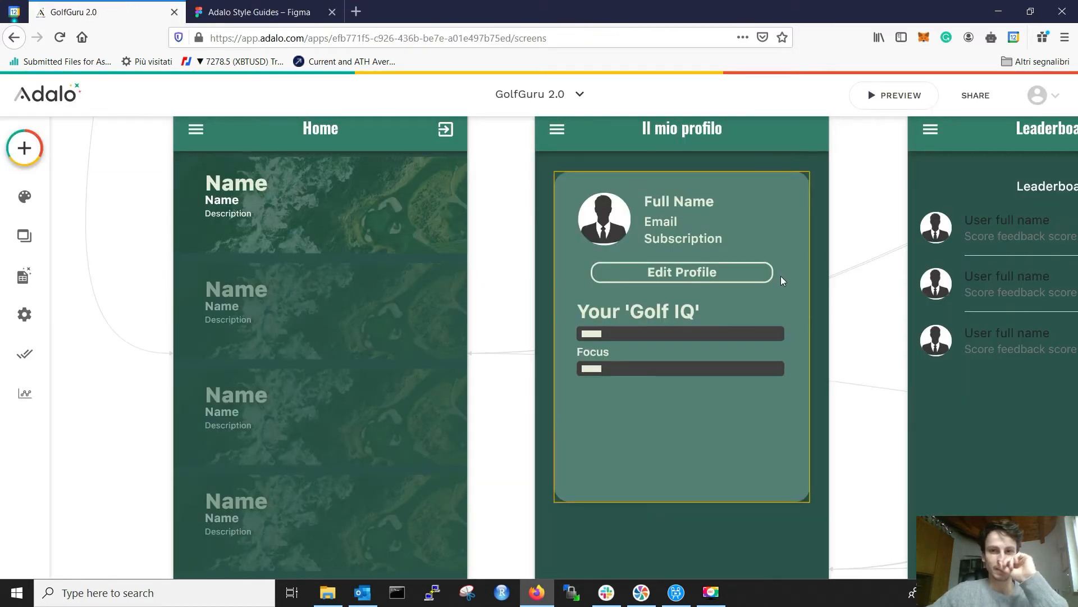
pyautogui.click(292, 7)
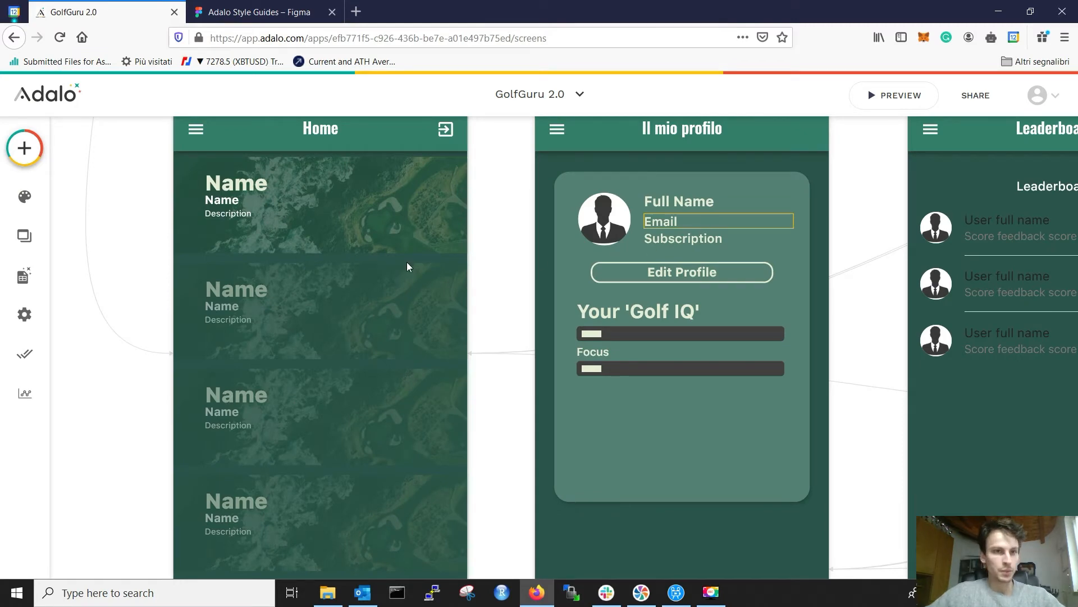
pyautogui.click(23, 148)
pyautogui.scroll(-5, 140, 277)
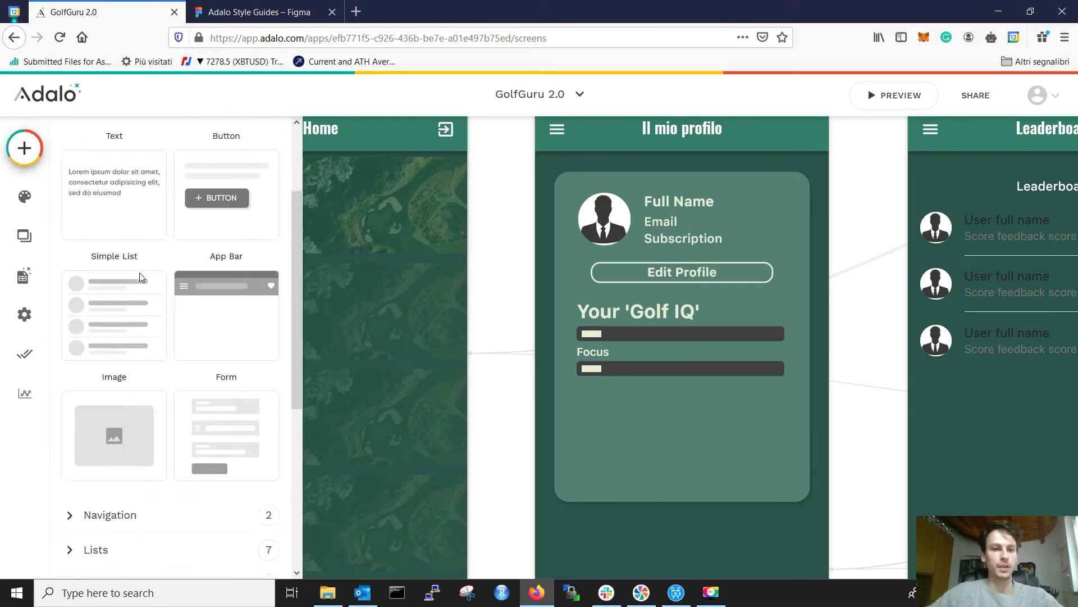
pyautogui.scroll(-2, 140, 278)
# Step: Place an Ellipse shape on the profile card's Edit Profile button
pyautogui.click(140, 306)
pyautogui.scroll(-5, 180, 356)
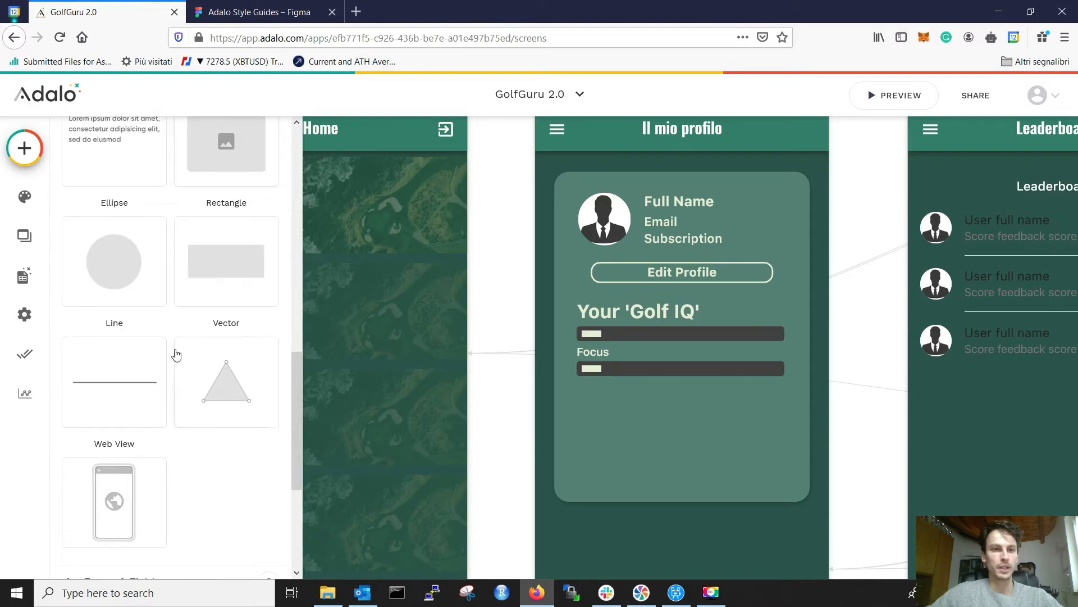
pyautogui.moveTo(126, 259); pyautogui.dragTo(773, 315)
pyautogui.click(295, 10)
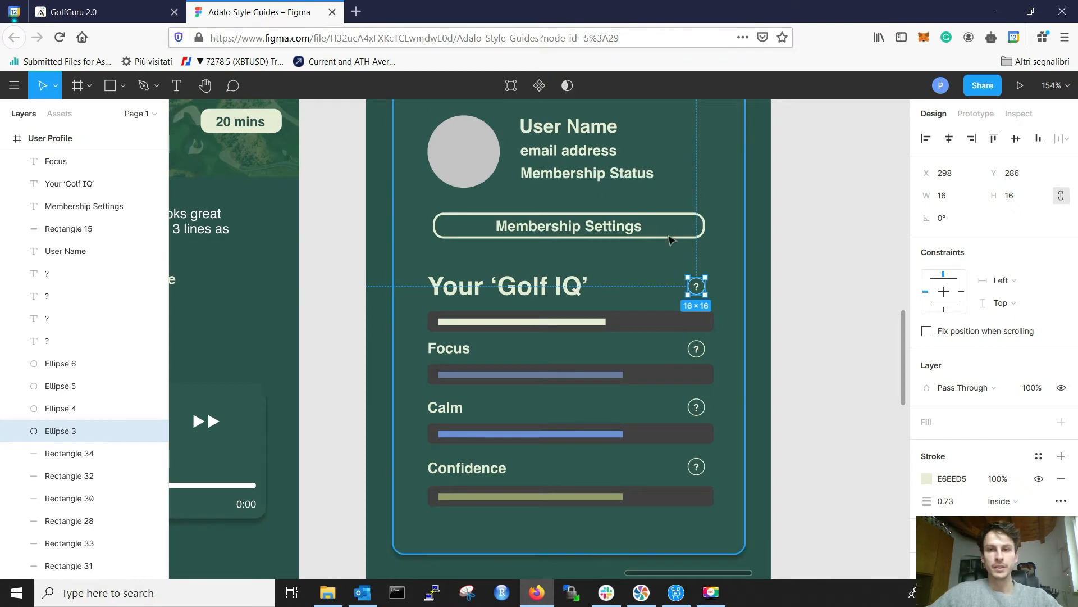
pyautogui.click(106, 12)
# Step: Size the ellipse to 16×16 and turn off its background fill
pyautogui.click(165, 513)
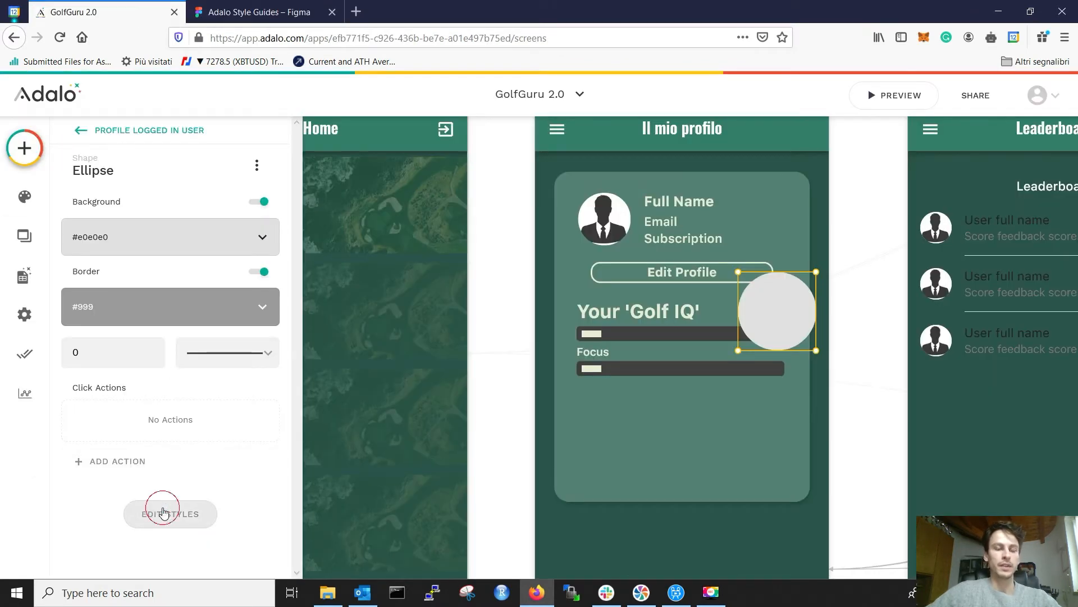
pyautogui.scroll(-2, 168, 483)
pyautogui.doubleClick(178, 491)
pyautogui.write('16')
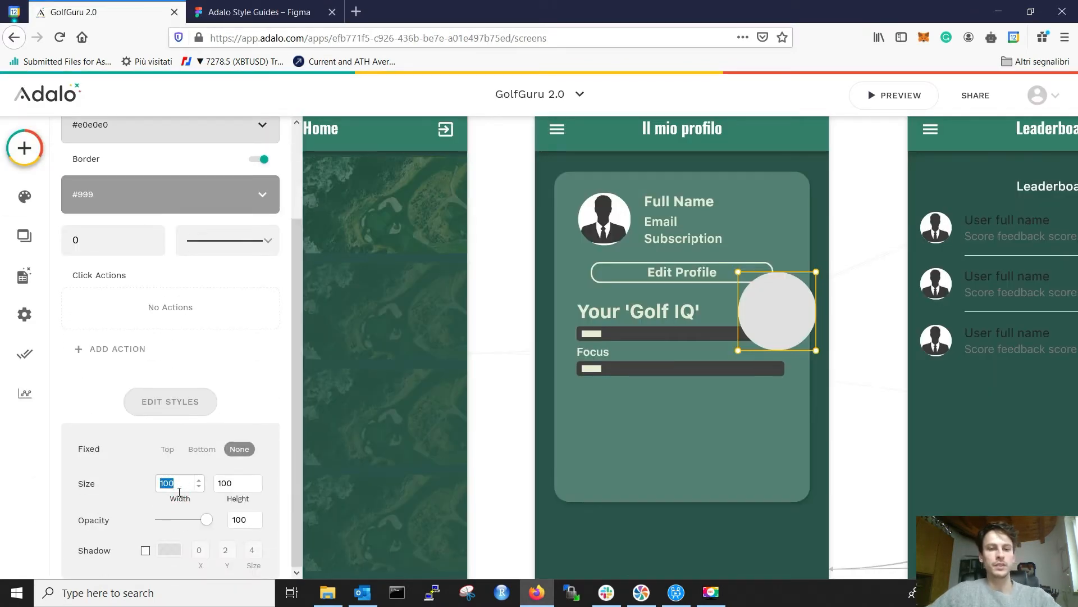
pyautogui.doubleClick(231, 483)
pyautogui.write('16')
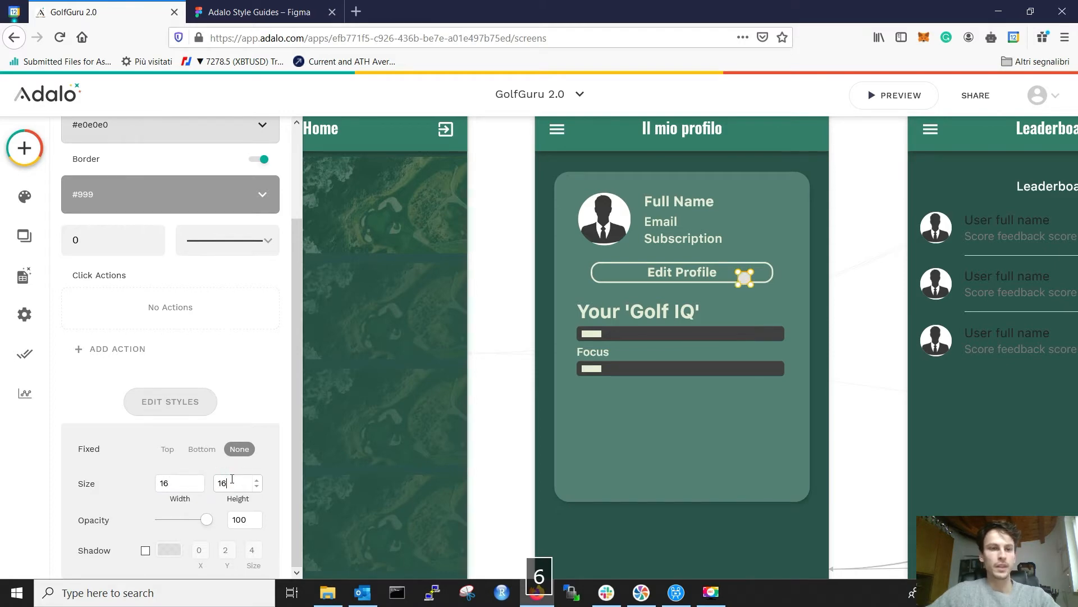
pyautogui.scroll(2, 216, 267)
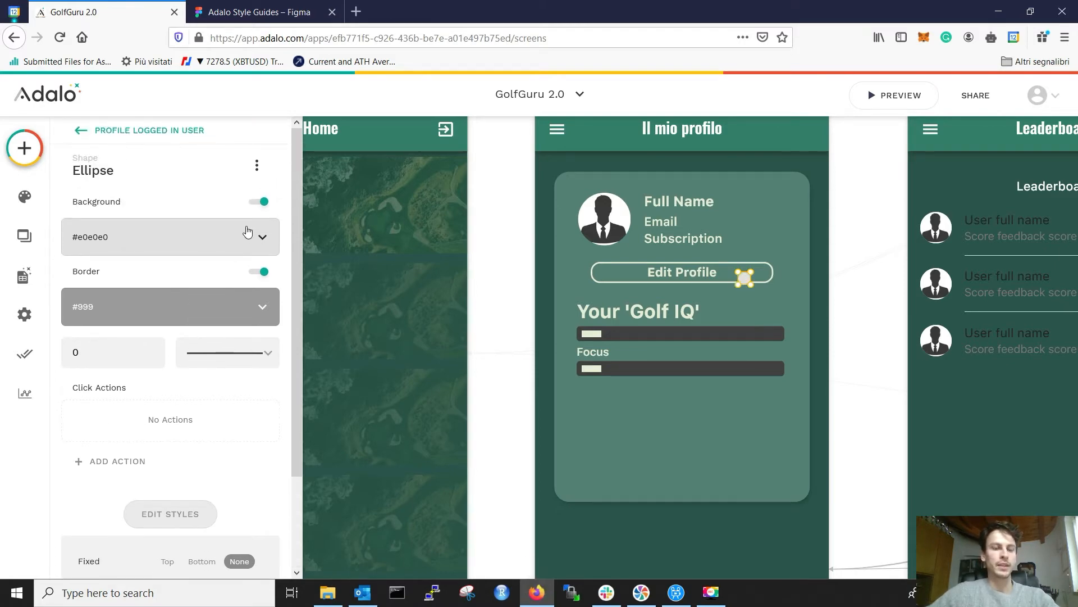
pyautogui.click(261, 201)
pyautogui.click(258, 12)
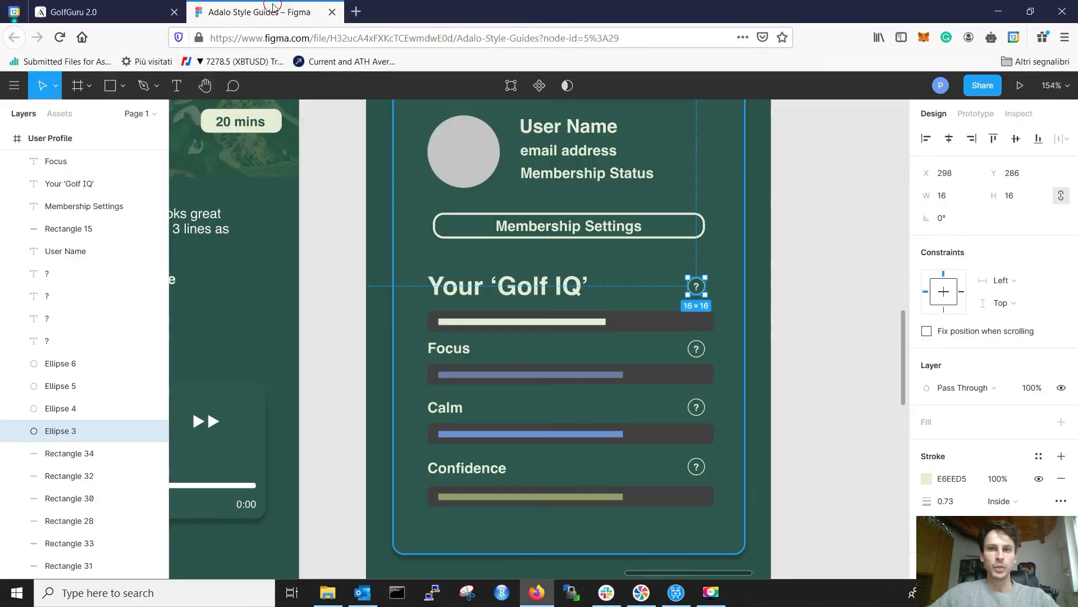
# Step: Copy the light progress bar's E6EED5 fill colour from Figma
pyautogui.scroll(5, 733, 318)
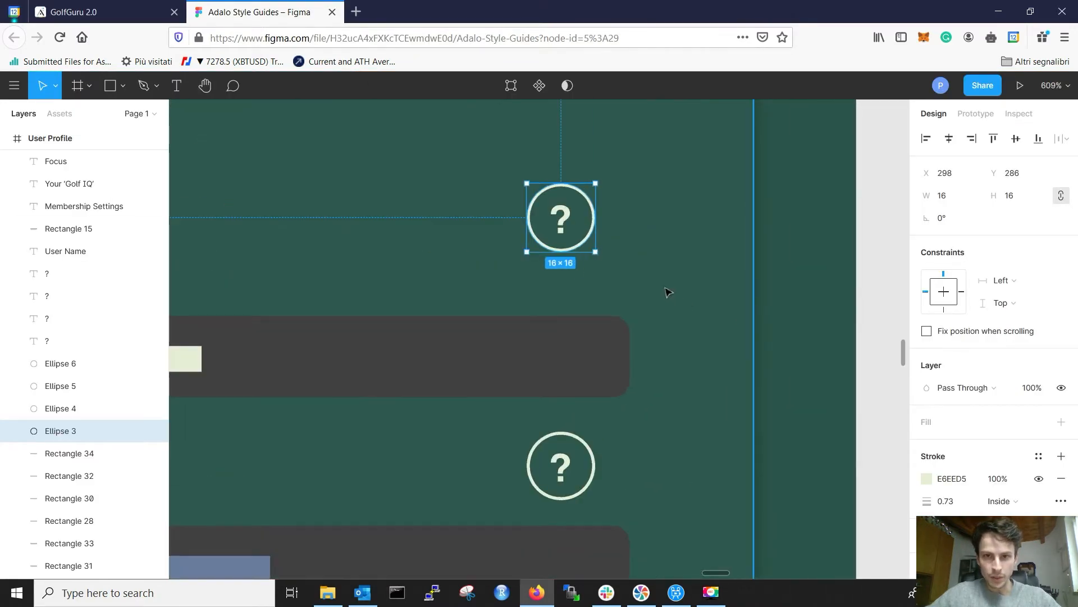
pyautogui.scroll(-4, 647, 275)
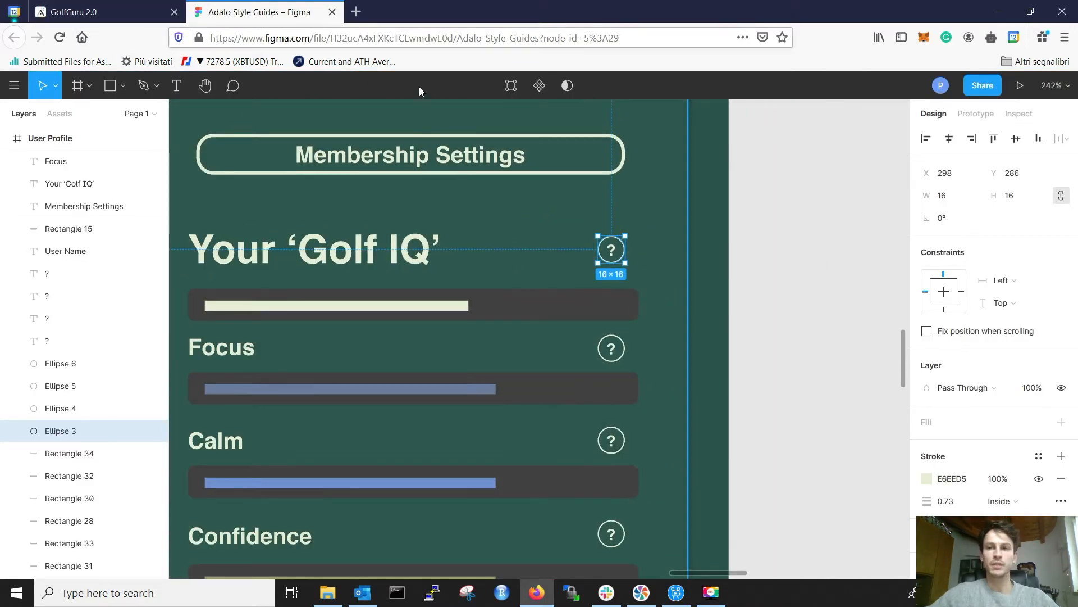
pyautogui.click(320, 305)
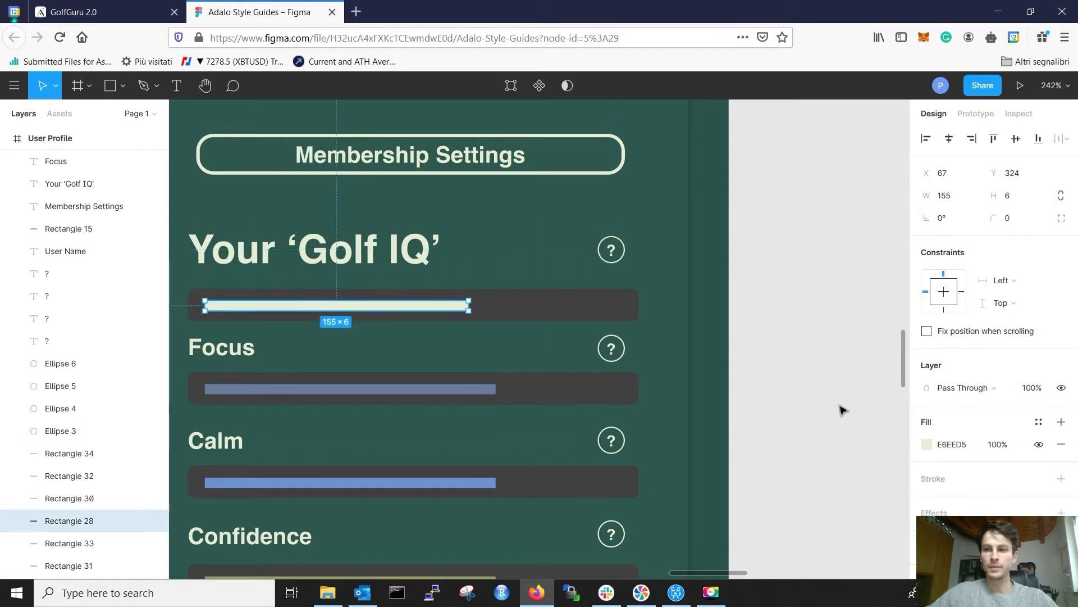
pyautogui.click(942, 443)
pyautogui.hotkey('ctrl', 'c')
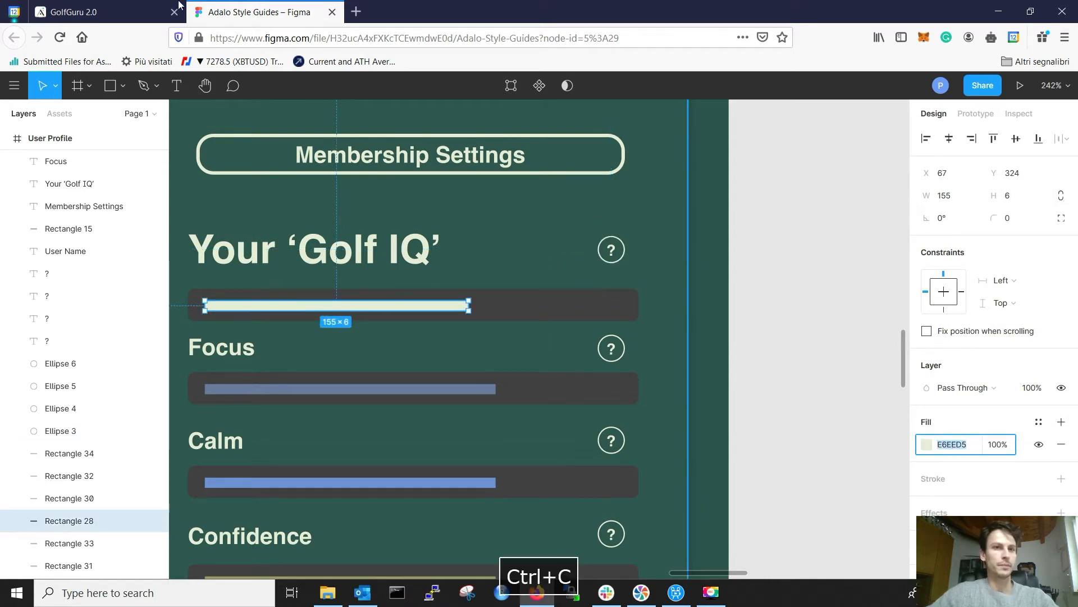
pyautogui.click(150, 10)
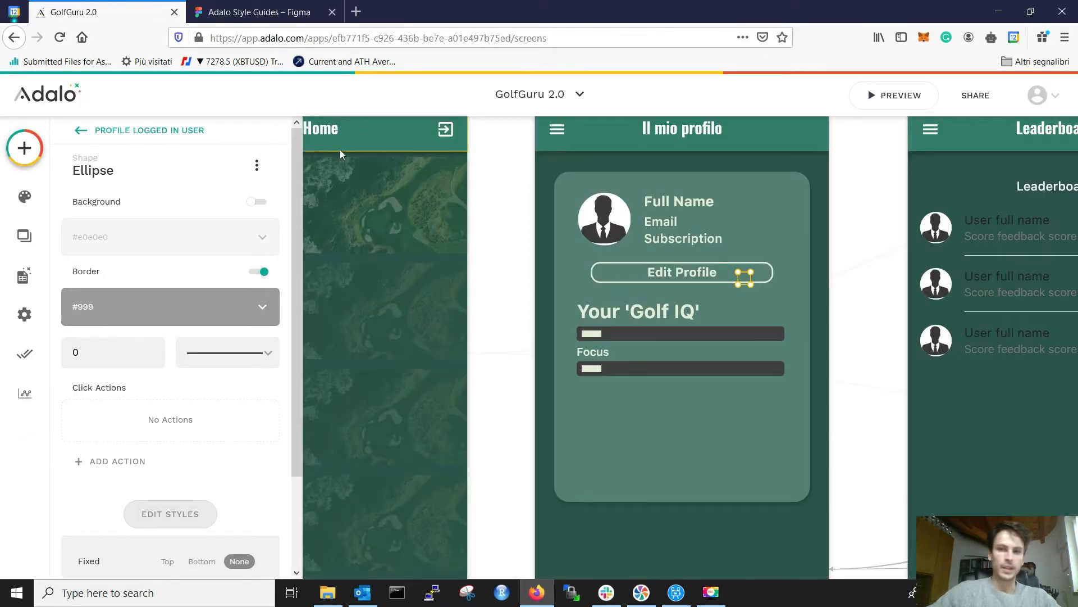
# Step: Give the ellipse a border of width 1 in colour E6EED5
pyautogui.click(195, 307)
pyautogui.click(161, 477)
pyautogui.hotkey('ctrl', 'v')
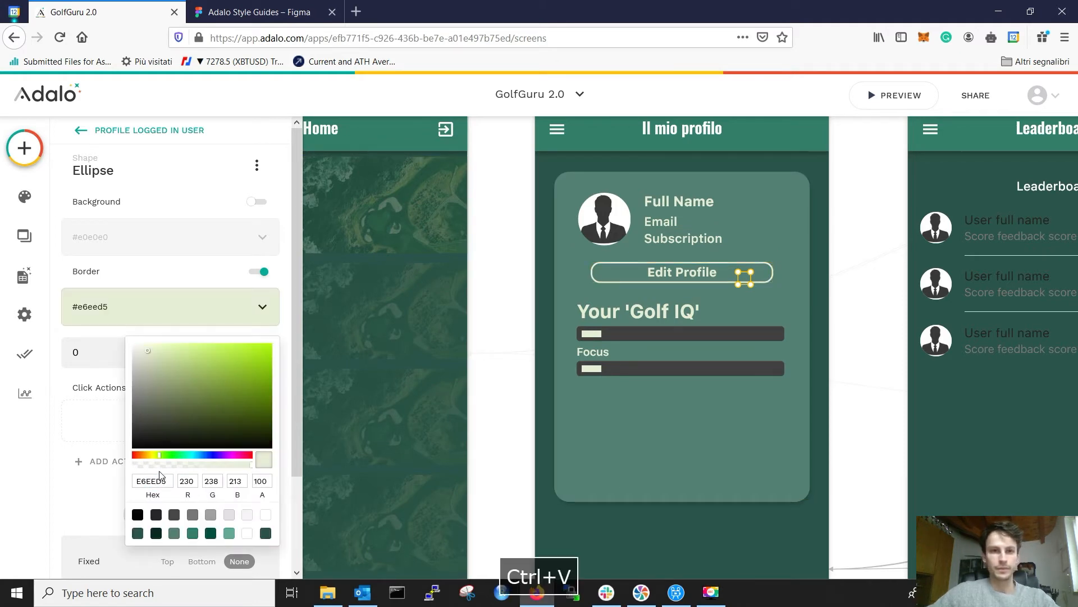
pyautogui.click(124, 447)
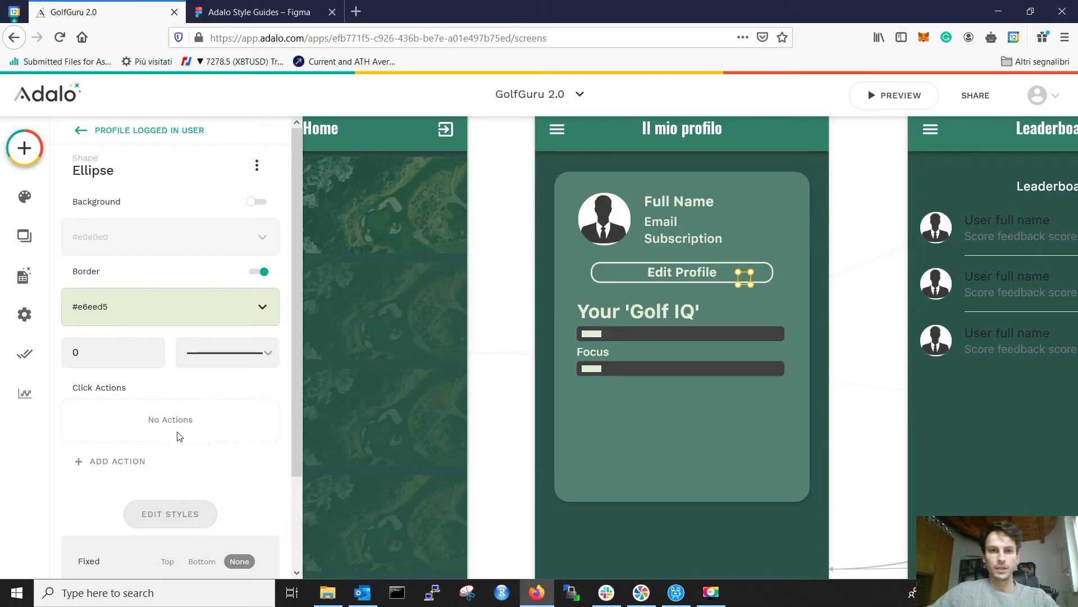
pyautogui.click(141, 352)
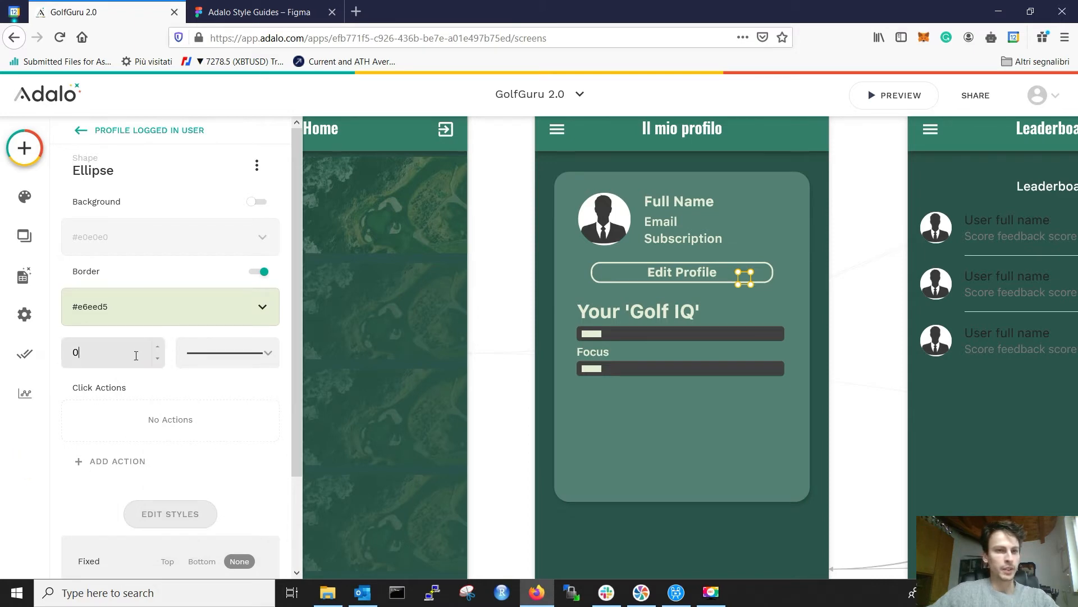
pyautogui.doubleClick(136, 355)
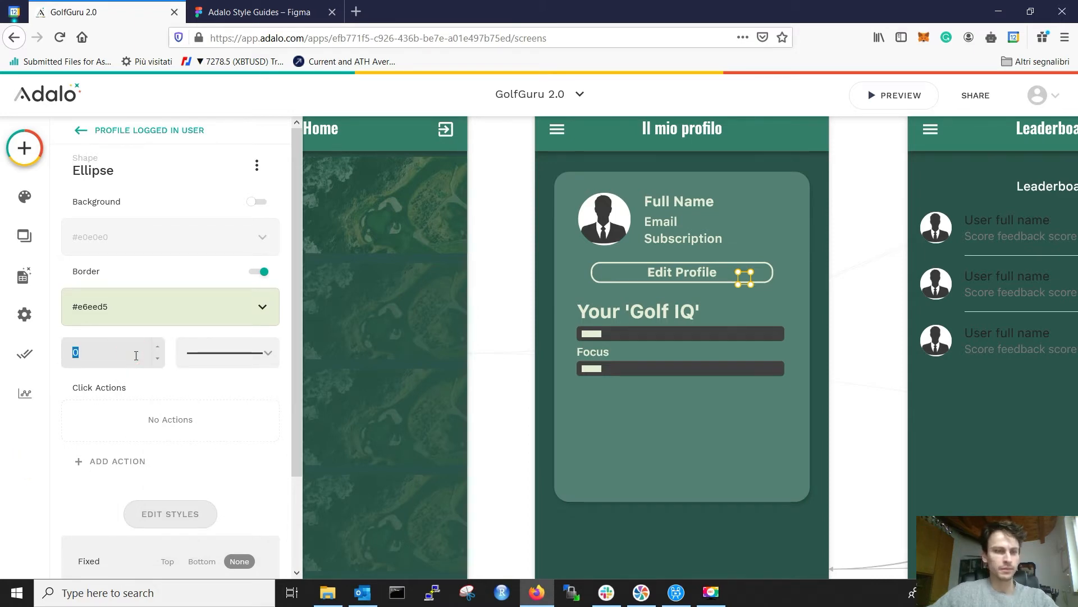
pyautogui.write('1')
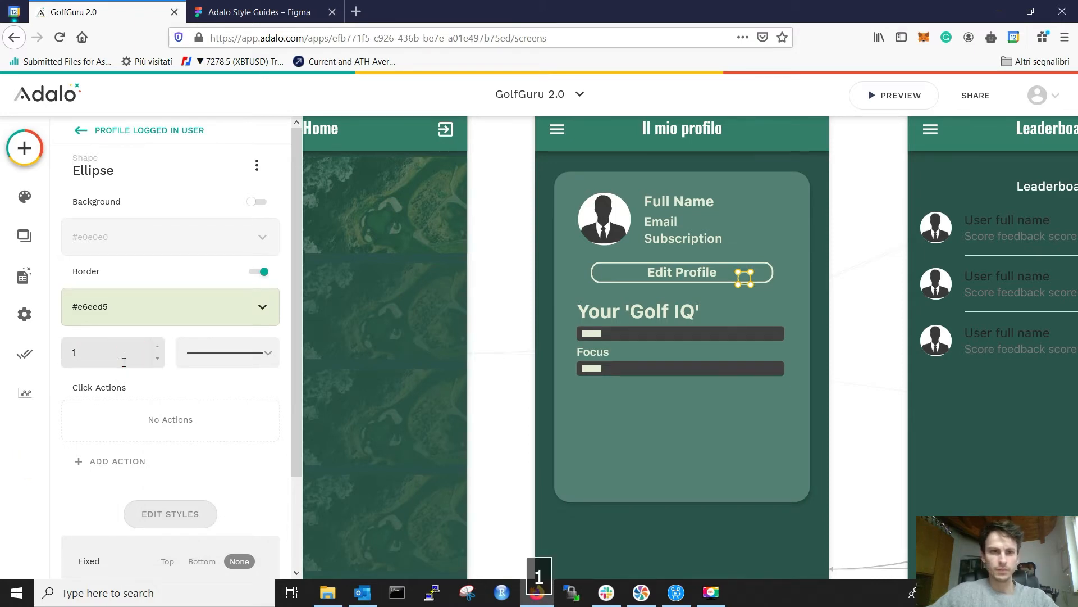
pyautogui.click(833, 314)
pyautogui.scroll(3, 773, 302)
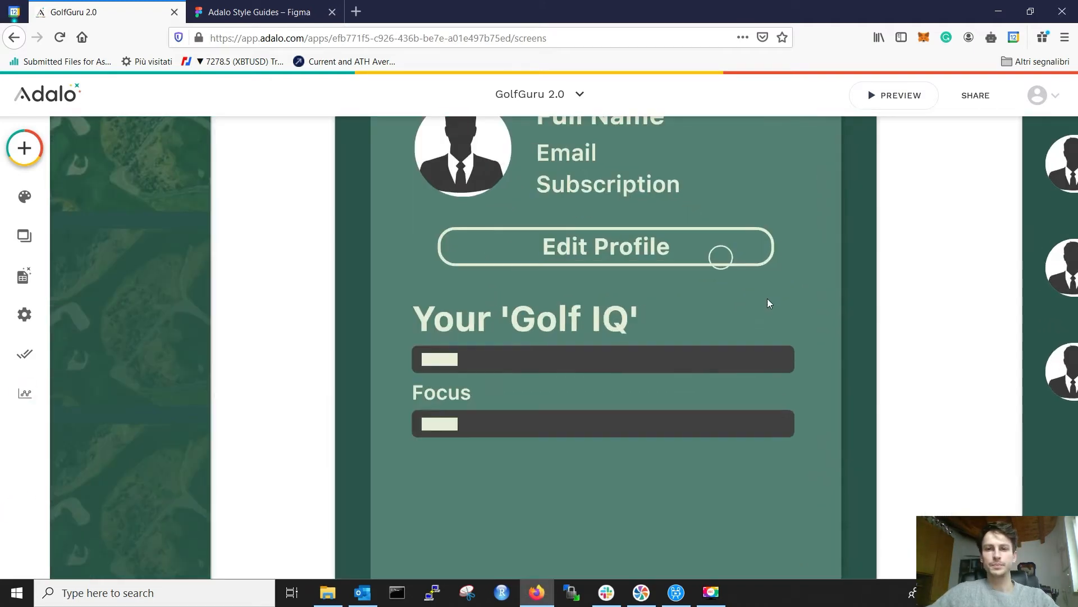
# Step: Move the outlined circle beside the Your 'Golf IQ' heading and nudge it into place
pyautogui.click(727, 261)
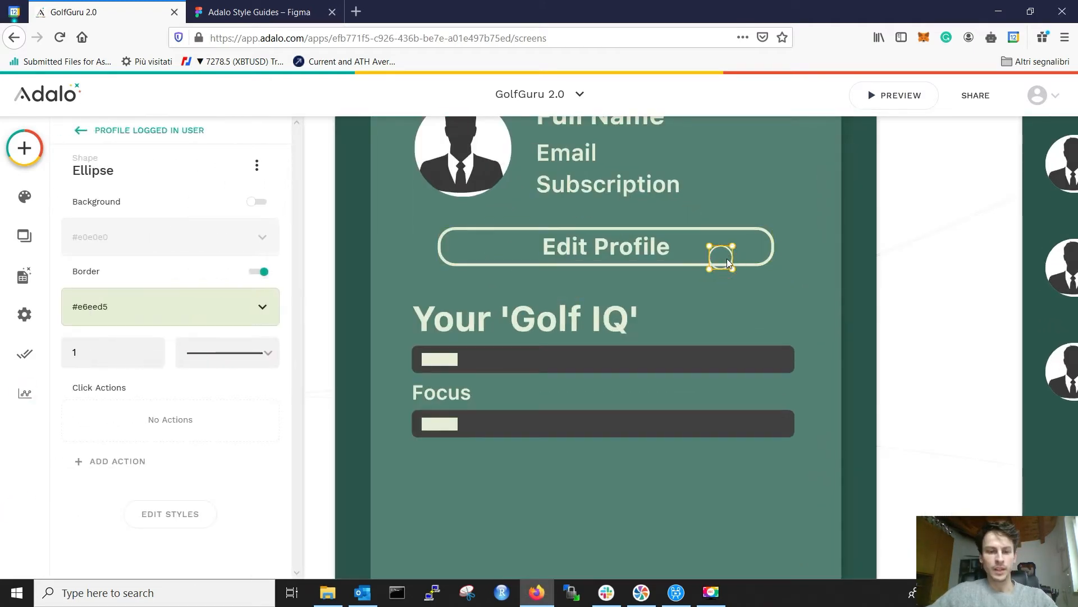
pyautogui.moveTo(761, 306); pyautogui.dragTo(791, 319)
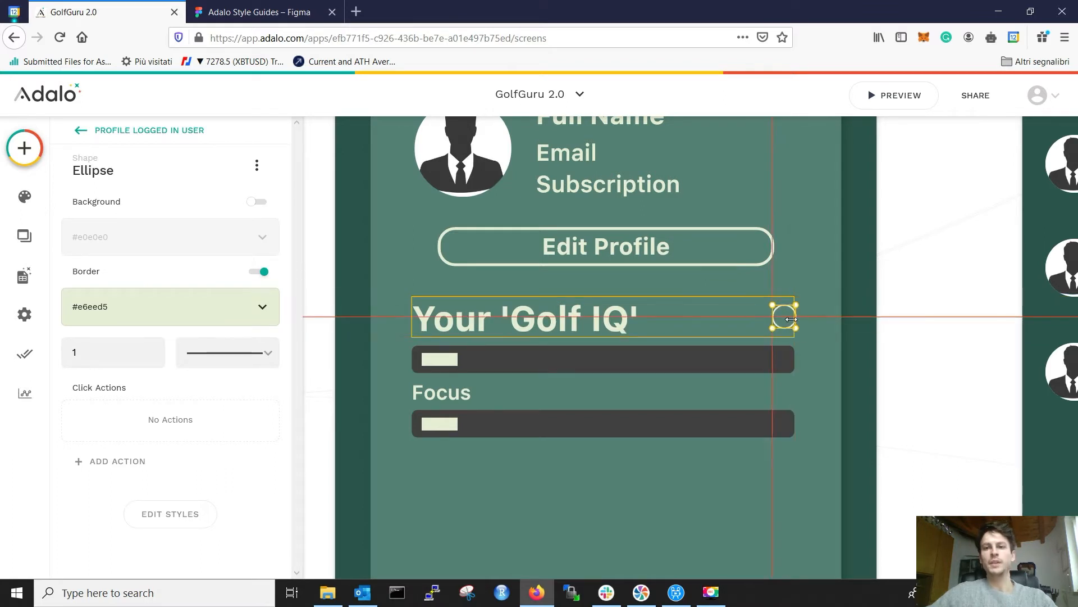
pyautogui.moveTo(796, 319); pyautogui.dragTo(763, 316)
pyautogui.click(766, 316)
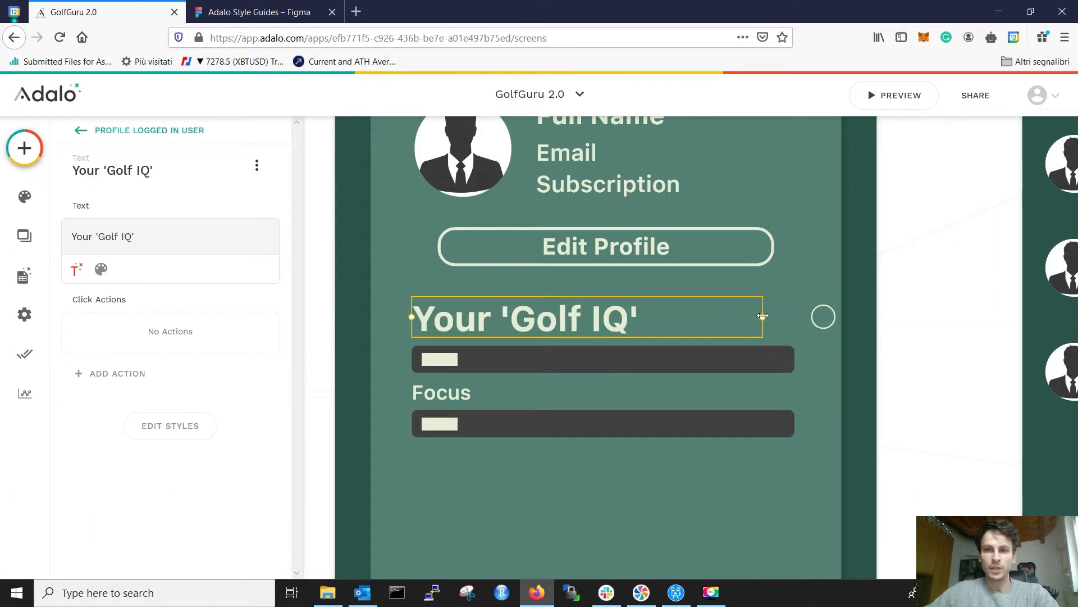
pyautogui.moveTo(830, 320); pyautogui.dragTo(787, 316)
pyautogui.click(868, 344)
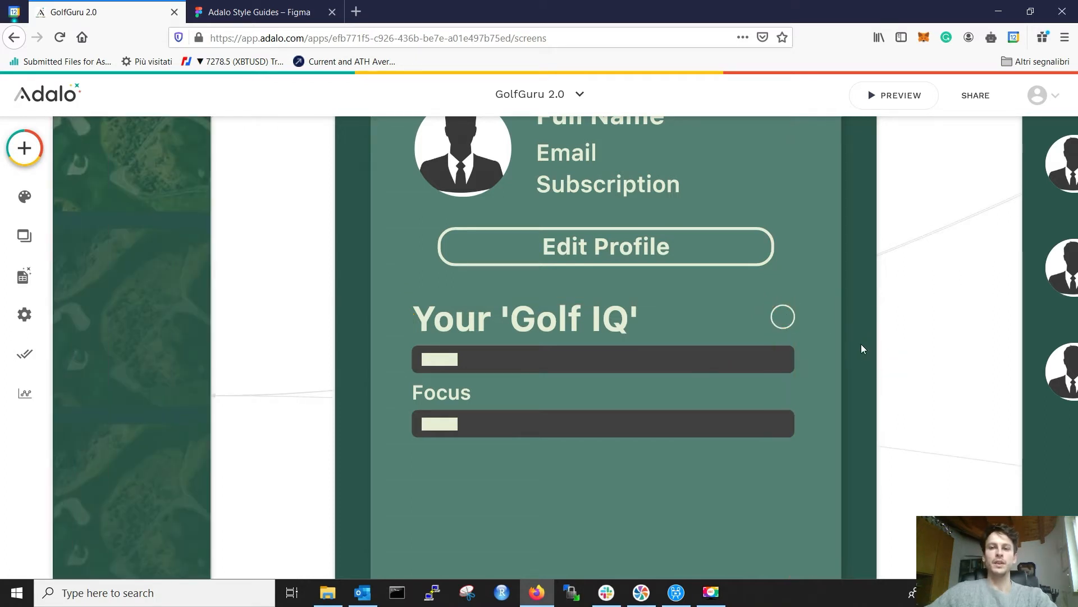
pyautogui.click(791, 313)
pyautogui.press('Down')
pyautogui.press('Down')
pyautogui.press('Down')
pyautogui.press('Down')
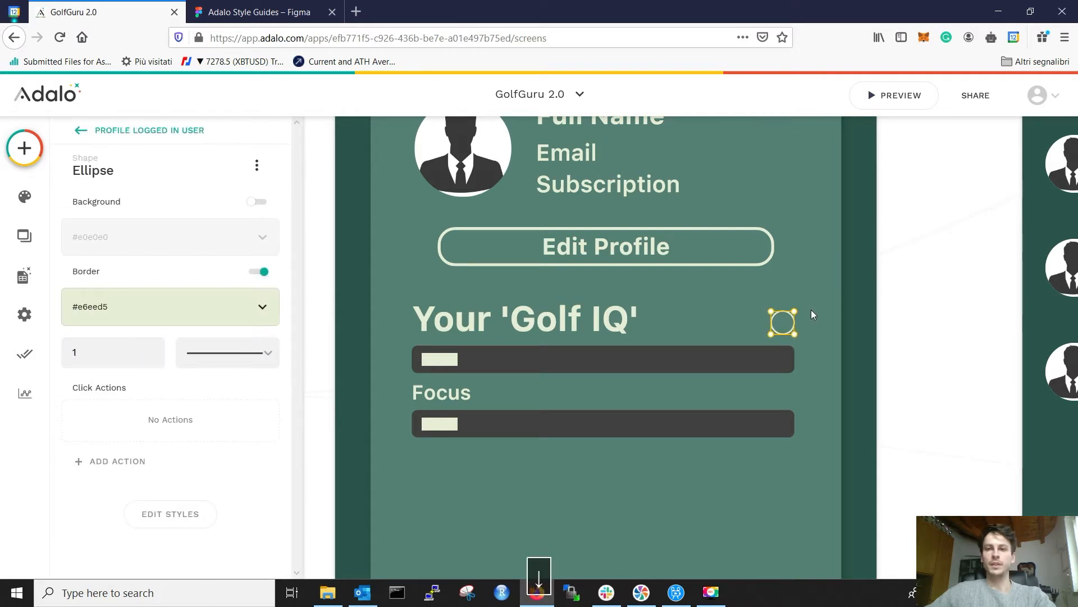
pyautogui.press('Down')
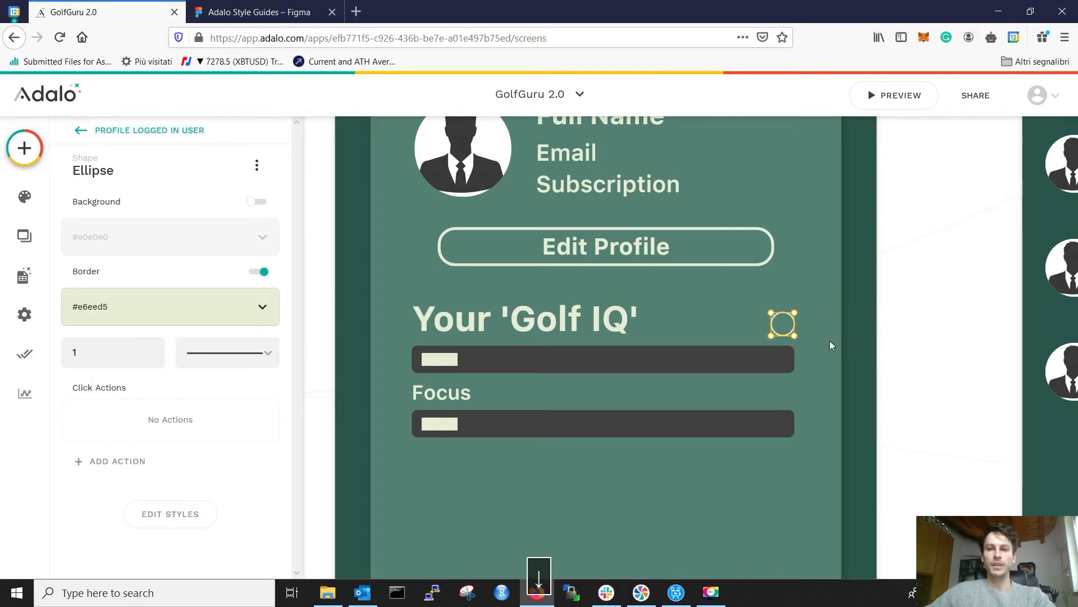
pyautogui.press('Left')
pyautogui.press('Left')
pyautogui.click(911, 335)
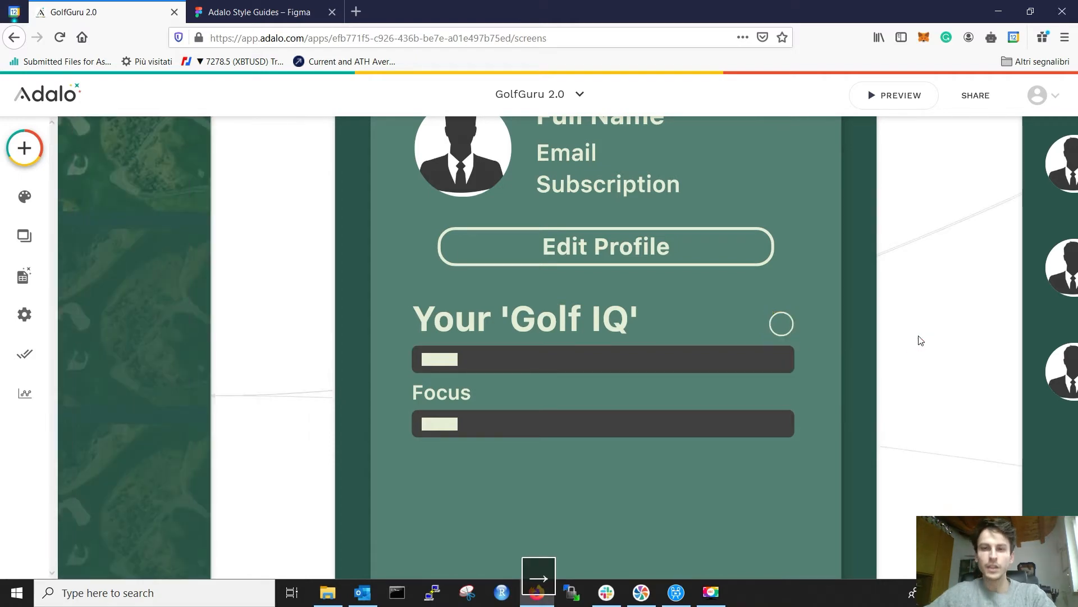
# Step: Narrow the Your 'Golf IQ' heading box so it clears the circle
pyautogui.scroll(-3, 857, 339)
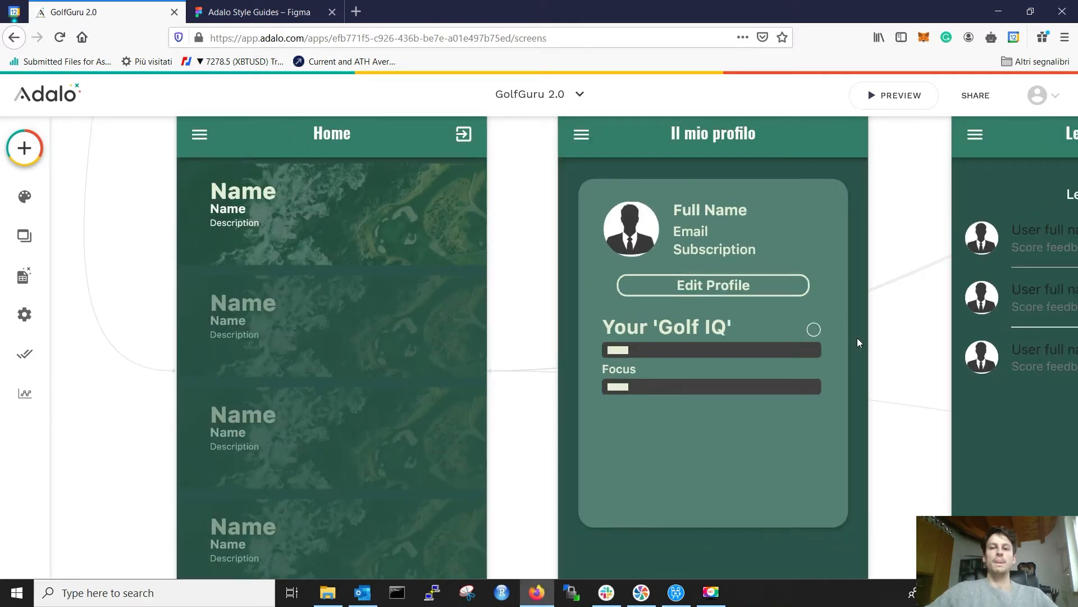
pyautogui.click(816, 331)
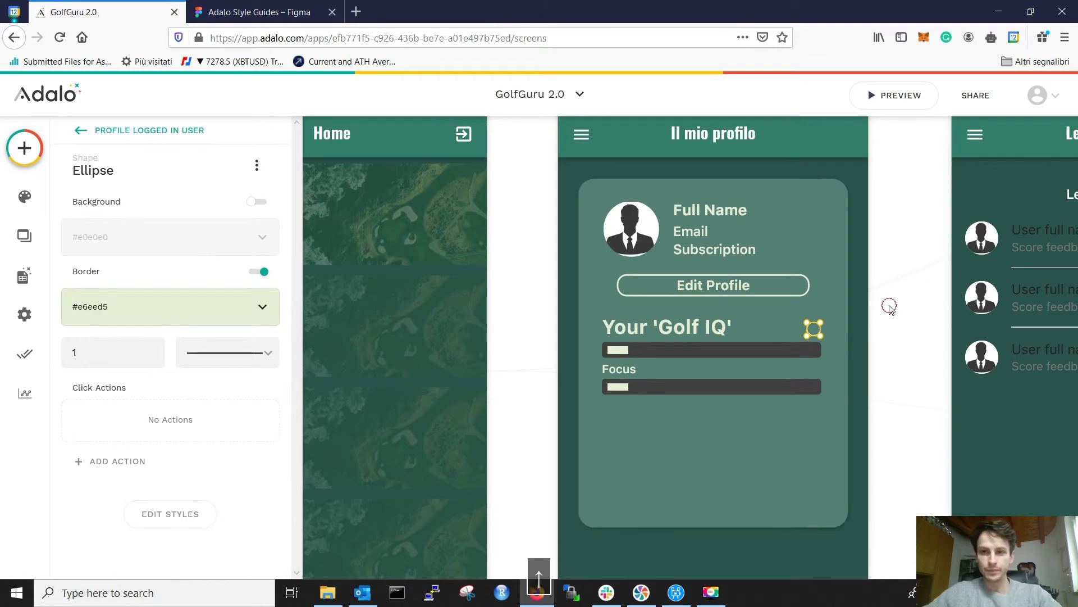
pyautogui.click(890, 309)
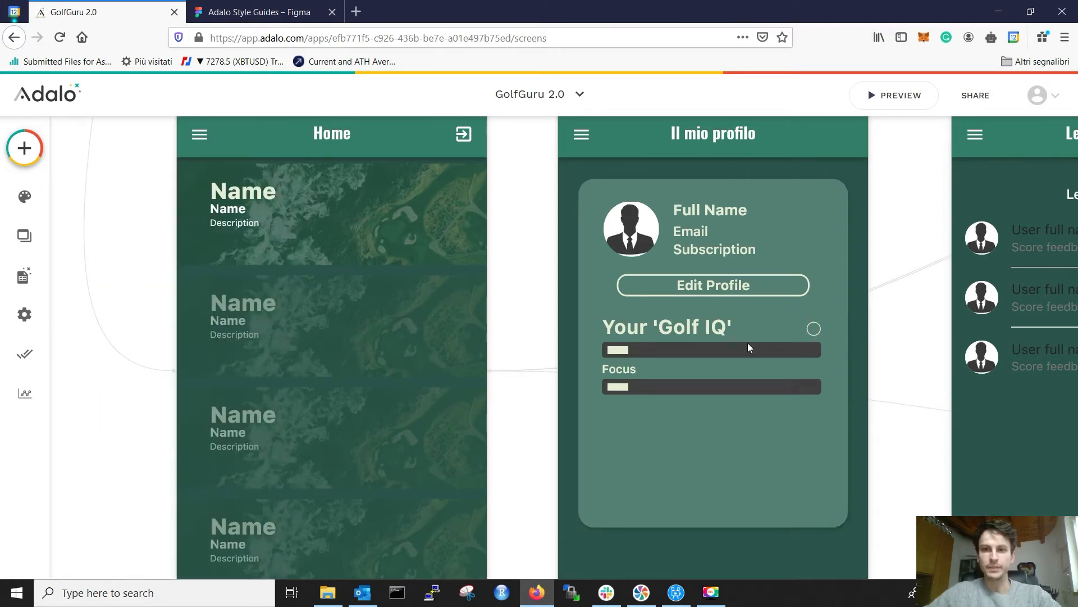
pyautogui.click(713, 329)
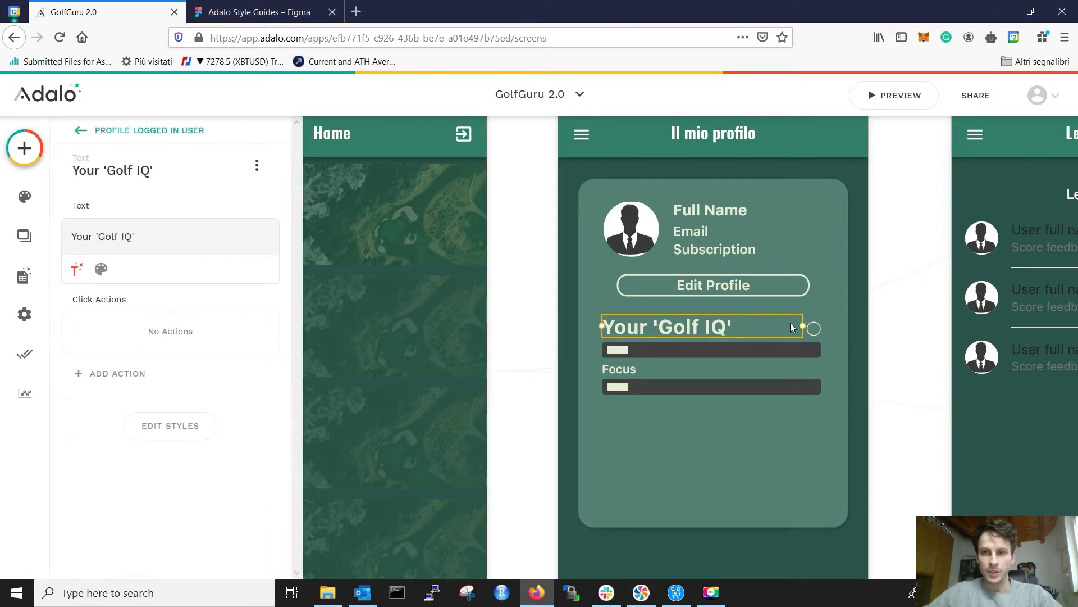
pyautogui.moveTo(803, 325); pyautogui.dragTo(752, 327)
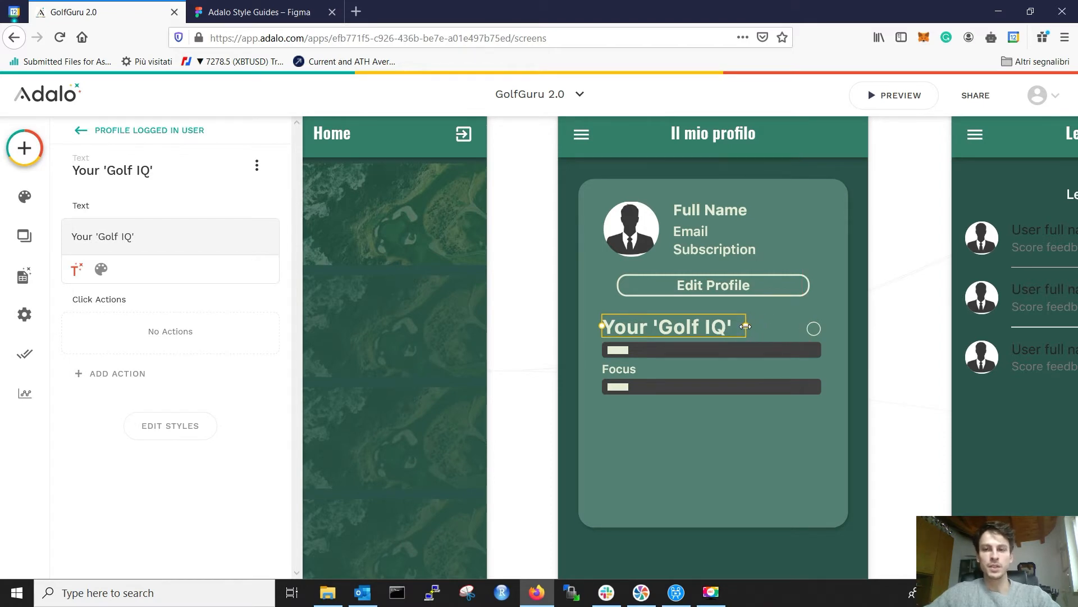
pyautogui.click(873, 312)
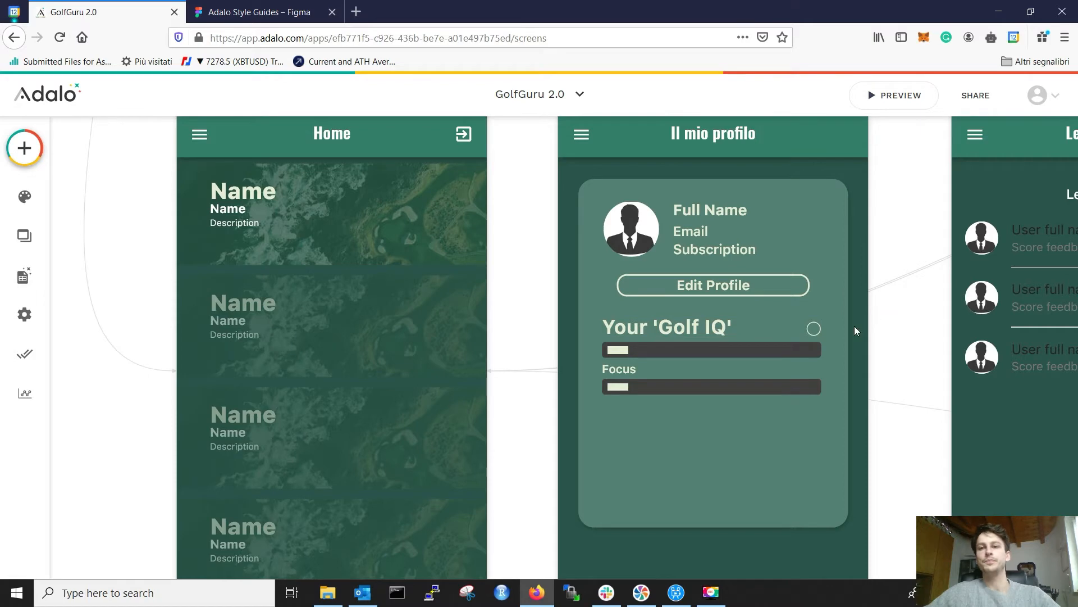
pyautogui.scroll(2, 843, 342)
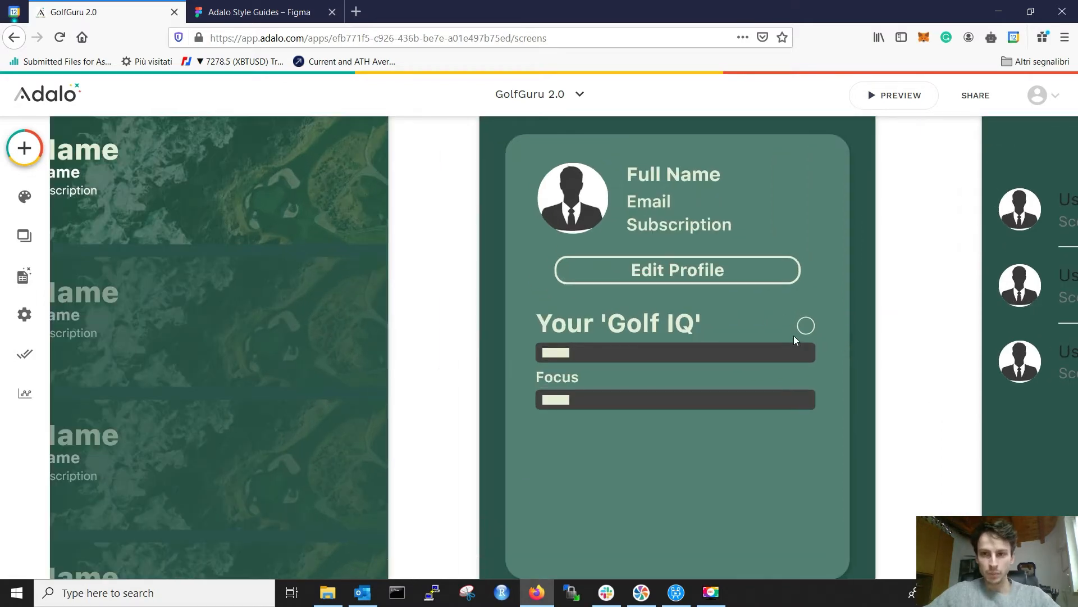
pyautogui.scroll(4, 806, 327)
pyautogui.click(786, 317)
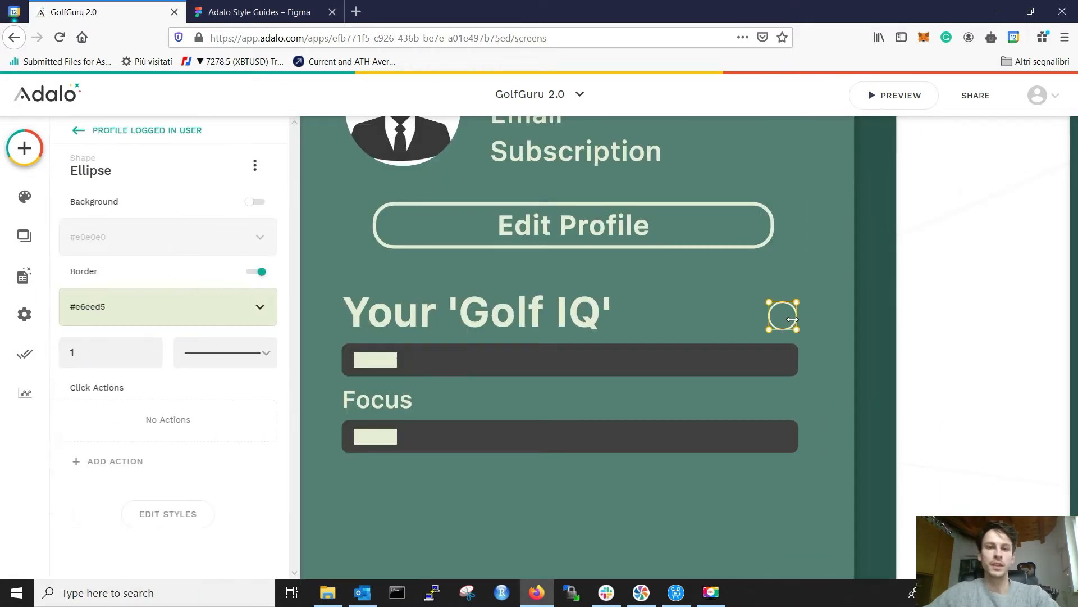
pyautogui.scroll(3, 545, 282)
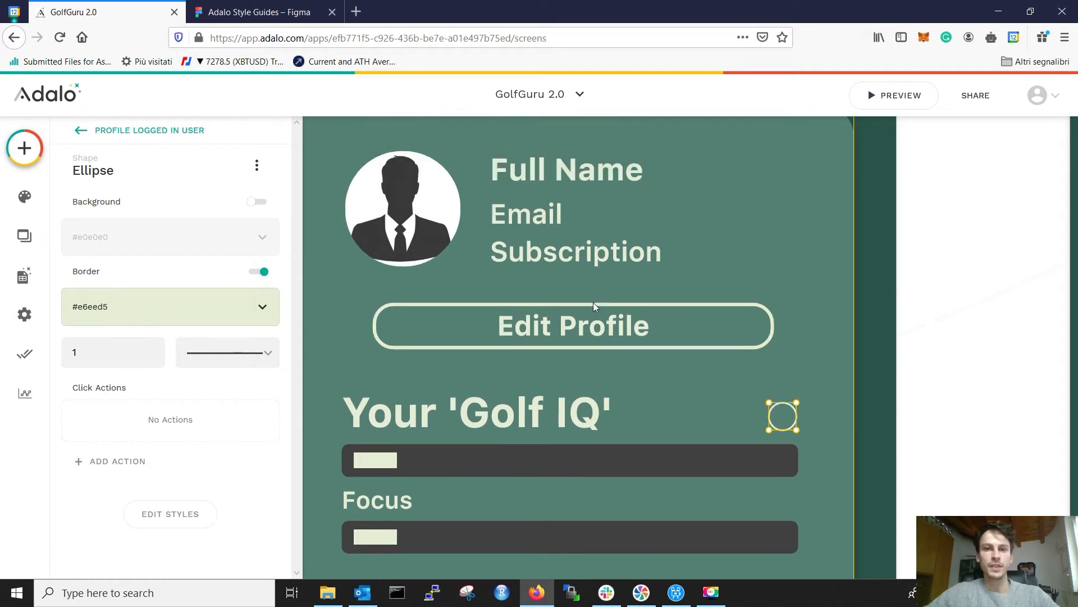
pyautogui.scroll(-5, 593, 306)
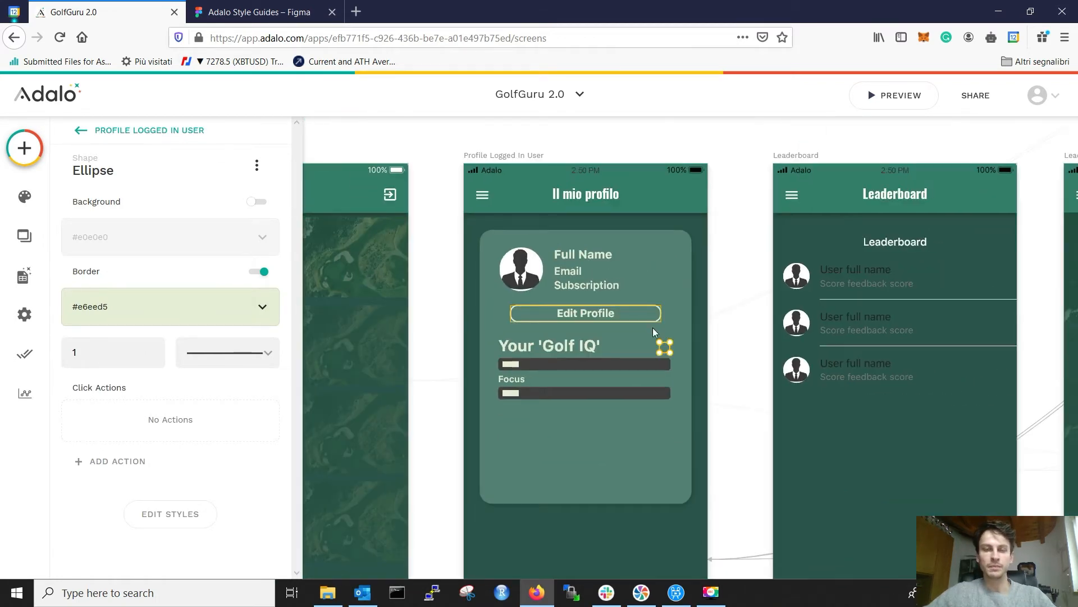
pyautogui.click(24, 147)
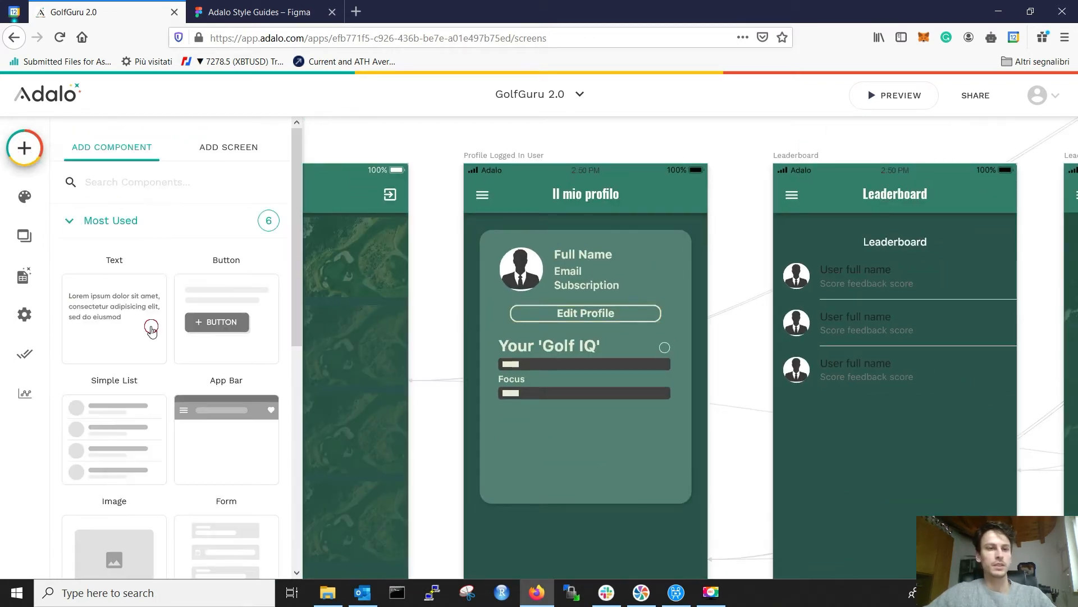
# Step: Place a Text element on the circle reading '?'
pyautogui.moveTo(677, 336)
pyautogui.mouseDown()
pyautogui.moveTo(682, 351)
pyautogui.moveTo(701, 353)
pyautogui.moveTo(668, 353)
pyautogui.mouseUp()
pyautogui.scroll(5, 669, 359)
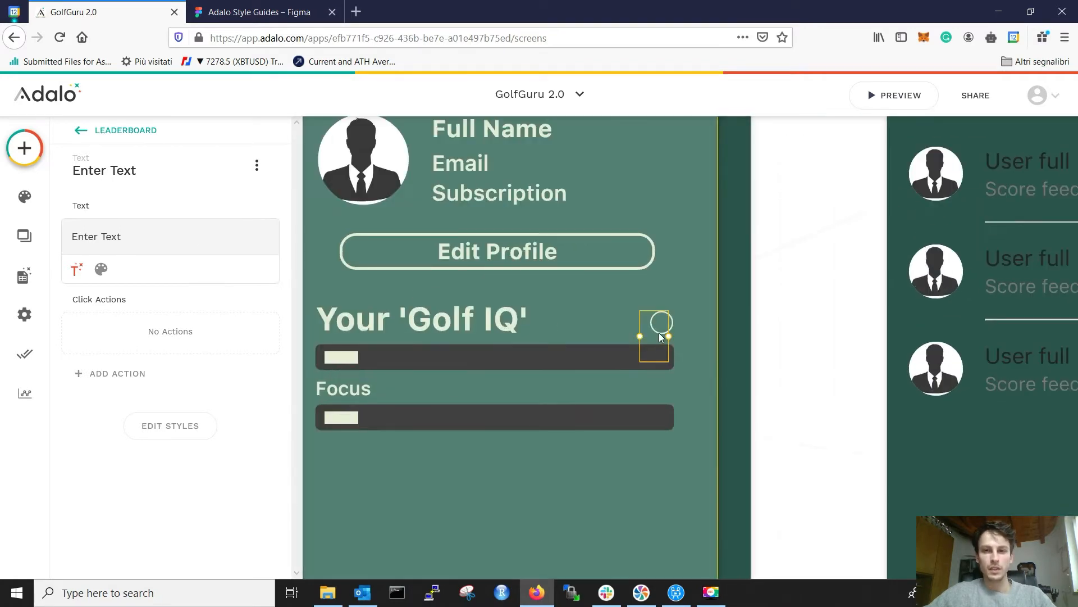
pyautogui.tripleClick(166, 237)
pyautogui.write('?')
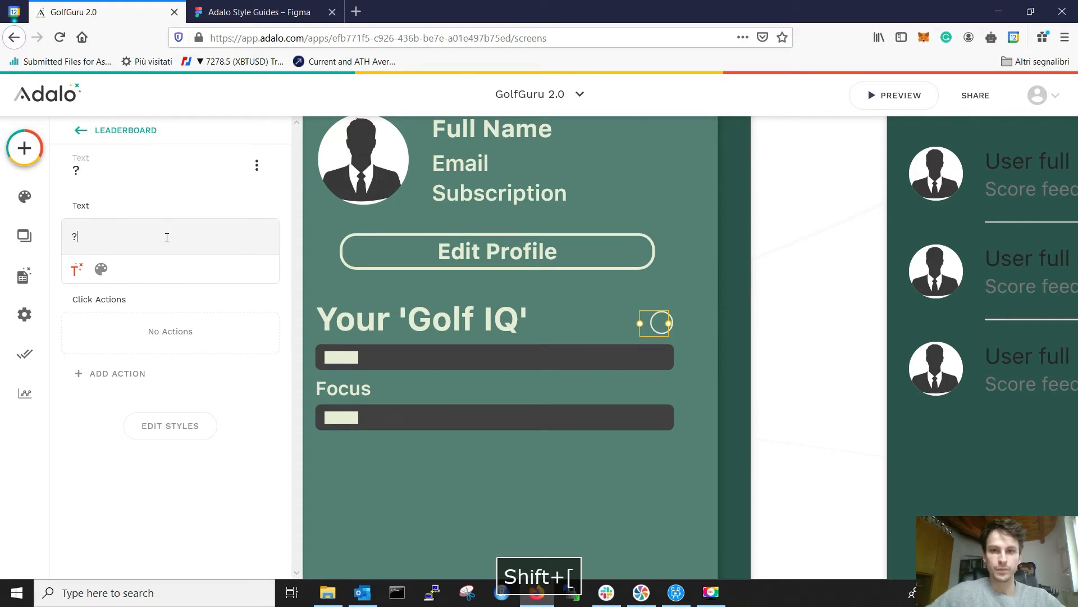
# Step: Colour the '?' text E6EED5
pyautogui.click(102, 274)
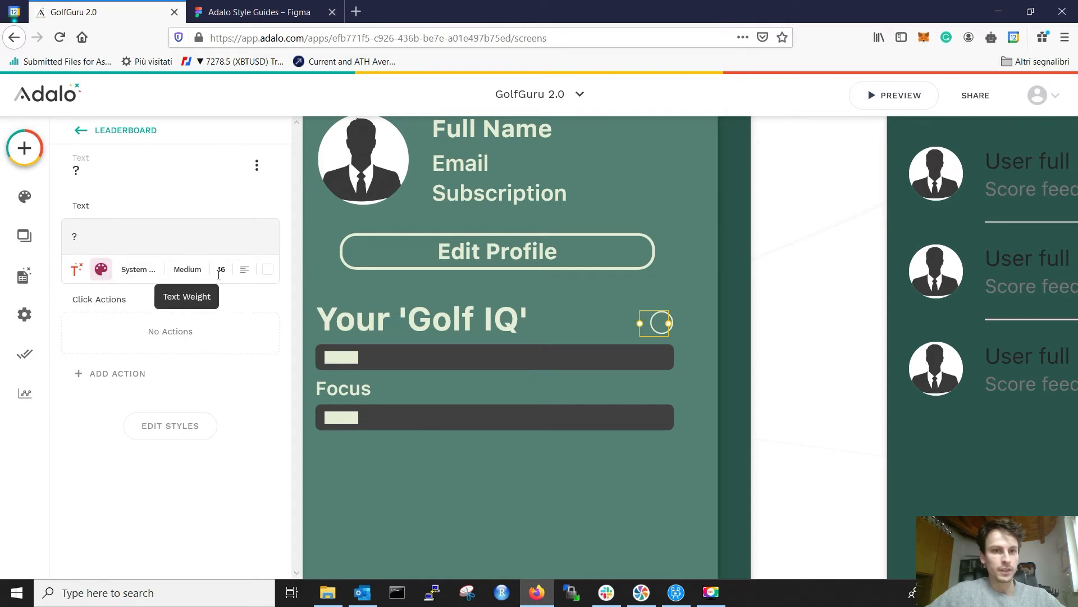
pyautogui.click(268, 270)
pyautogui.doubleClick(221, 434)
pyautogui.write('E6EED5')
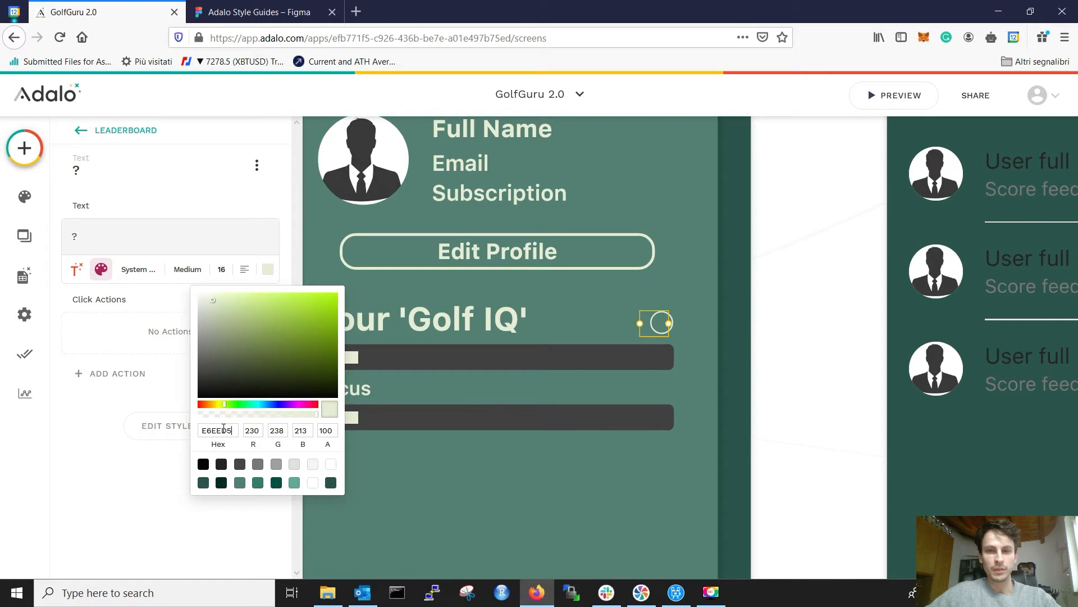
pyautogui.click(653, 328)
pyautogui.click(655, 332)
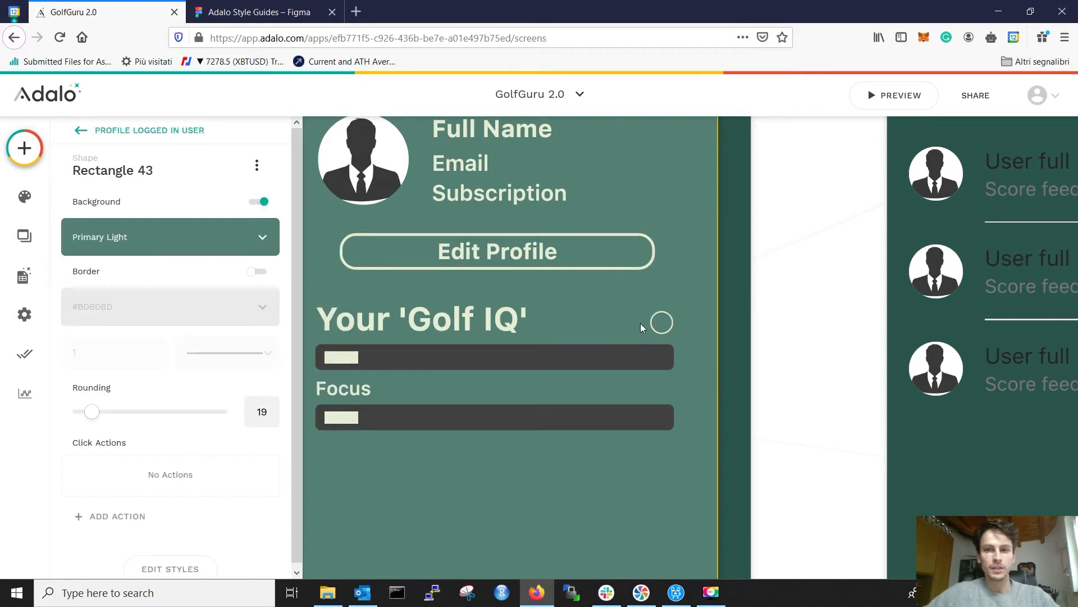
pyautogui.click(626, 297)
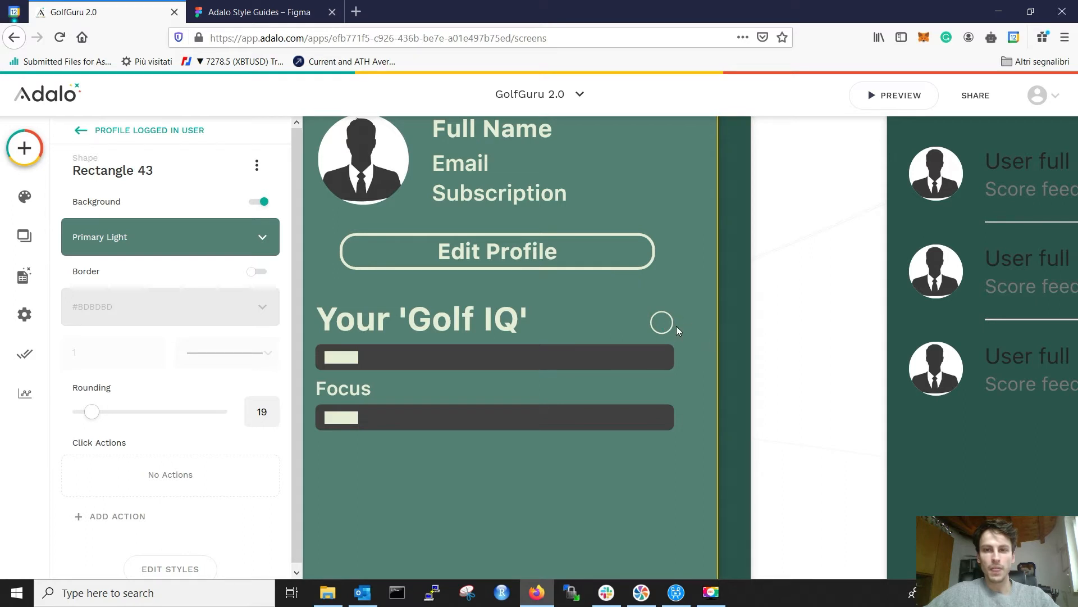
pyautogui.click(653, 325)
pyautogui.click(638, 325)
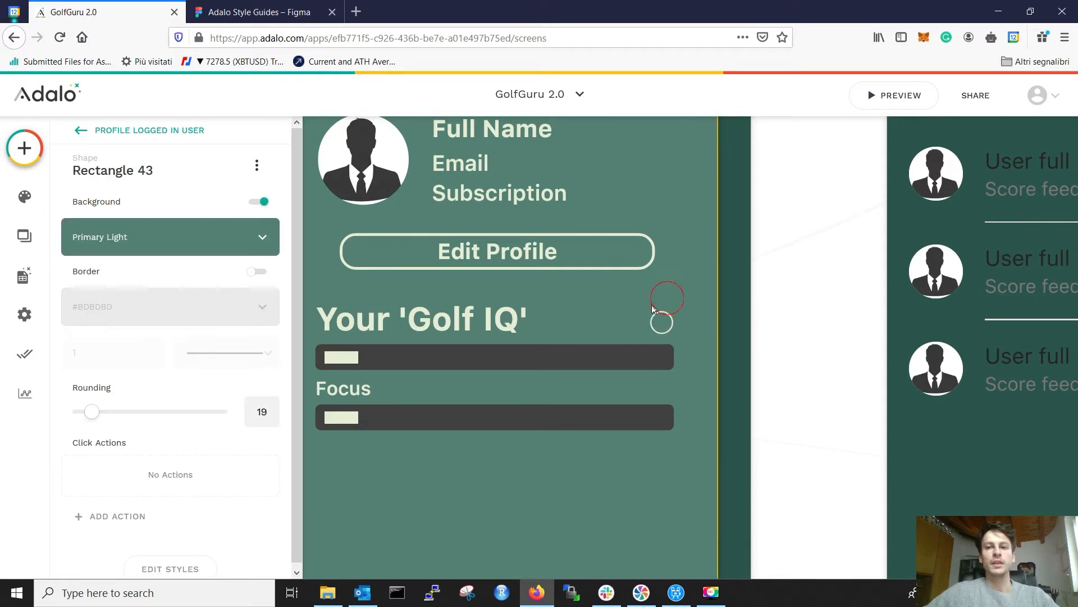
pyautogui.click(82, 131)
# Step: Expand the screen's component list and inspect the subscription label's text settings
pyautogui.click(98, 202)
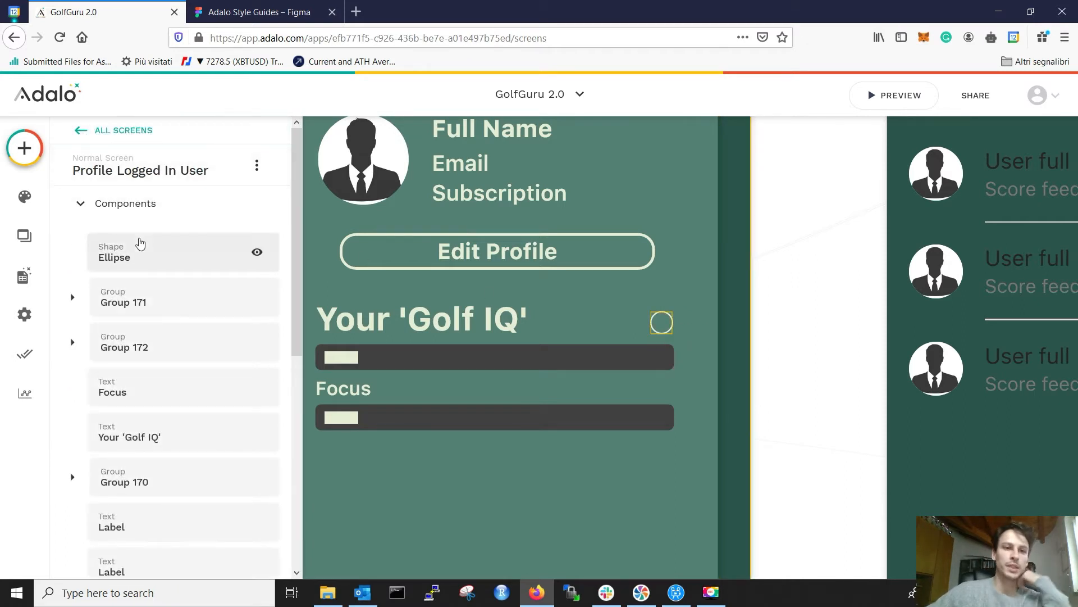
pyautogui.scroll(-5, 143, 242)
pyautogui.scroll(5, 150, 356)
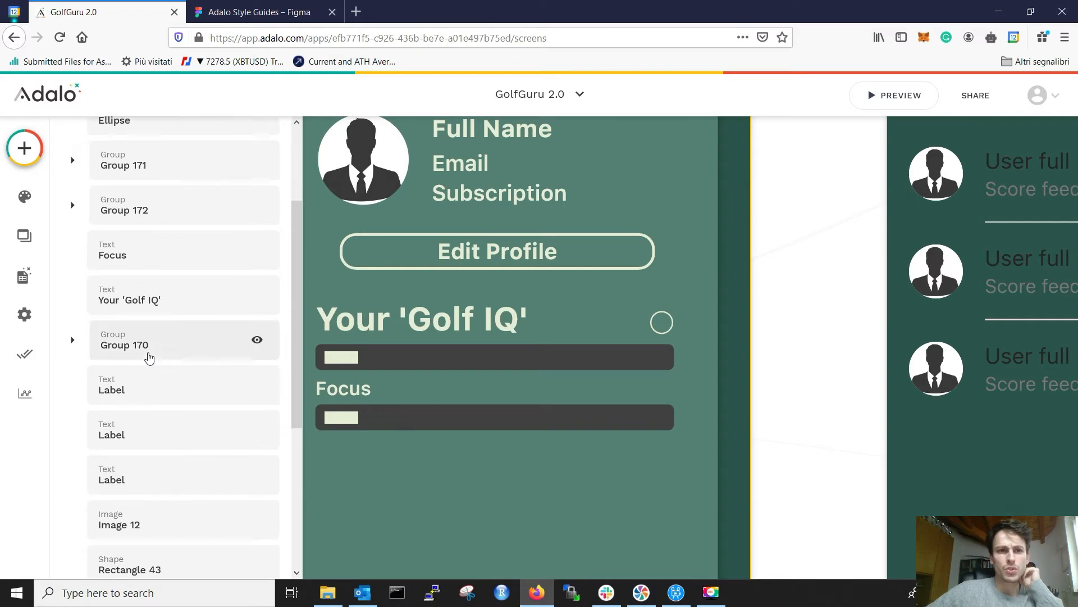
pyautogui.scroll(2, 150, 253)
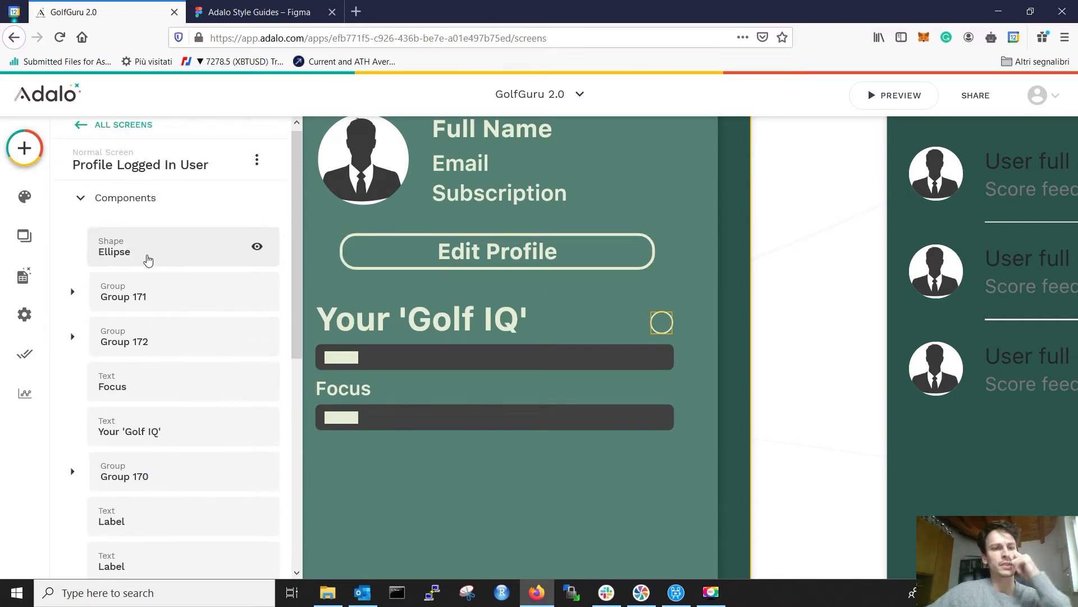
pyautogui.scroll(-2, 146, 269)
pyautogui.click(133, 388)
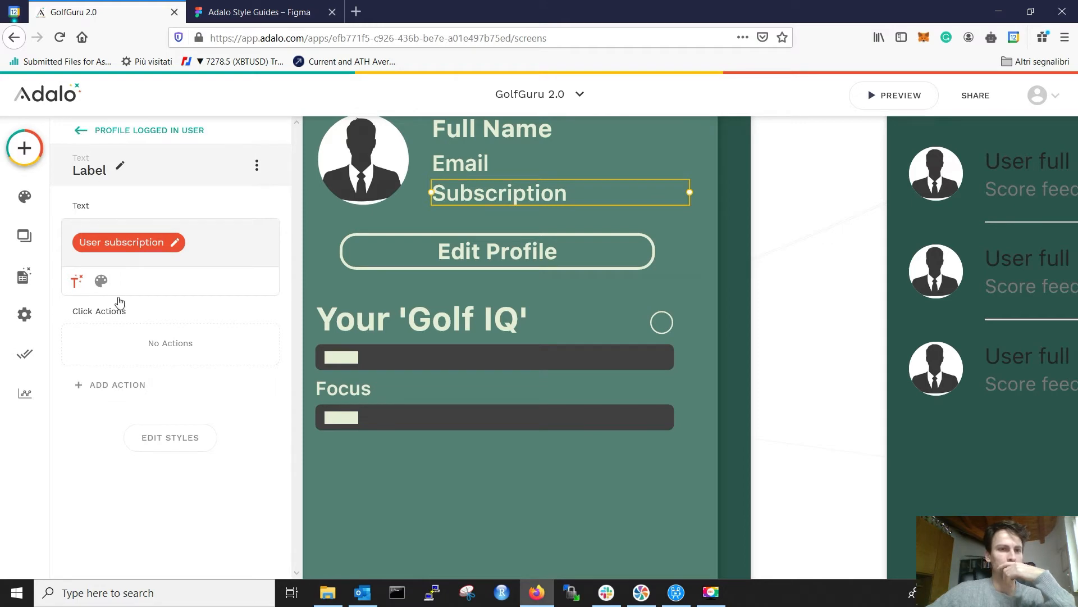
pyautogui.press('Escape')
# Step: Scroll through the remaining components, then close the list and deselect everything
pyautogui.scroll(-4, 119, 314)
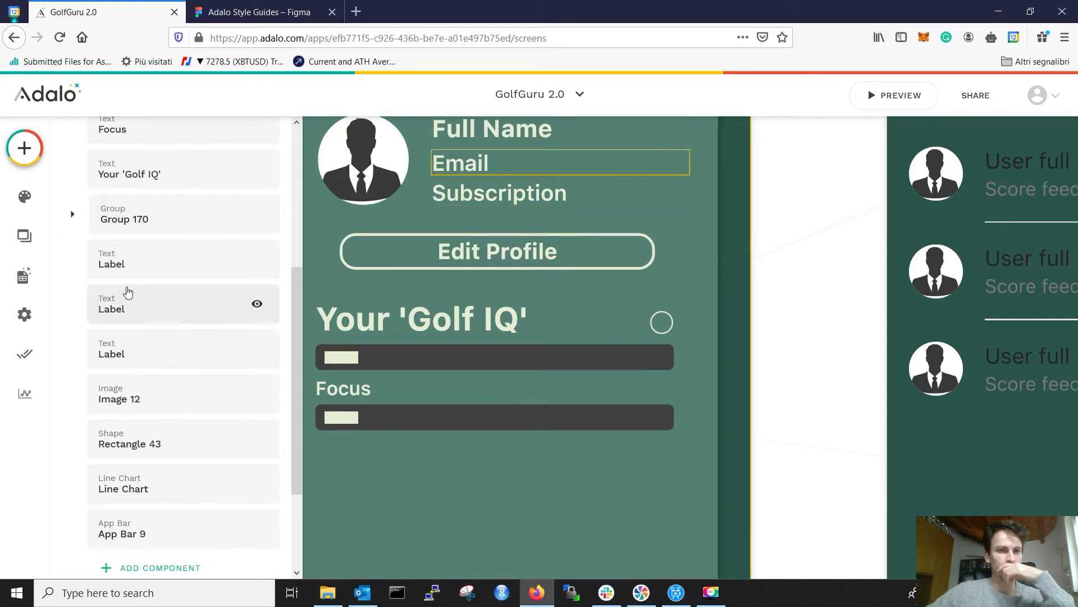
pyautogui.scroll(5, 127, 292)
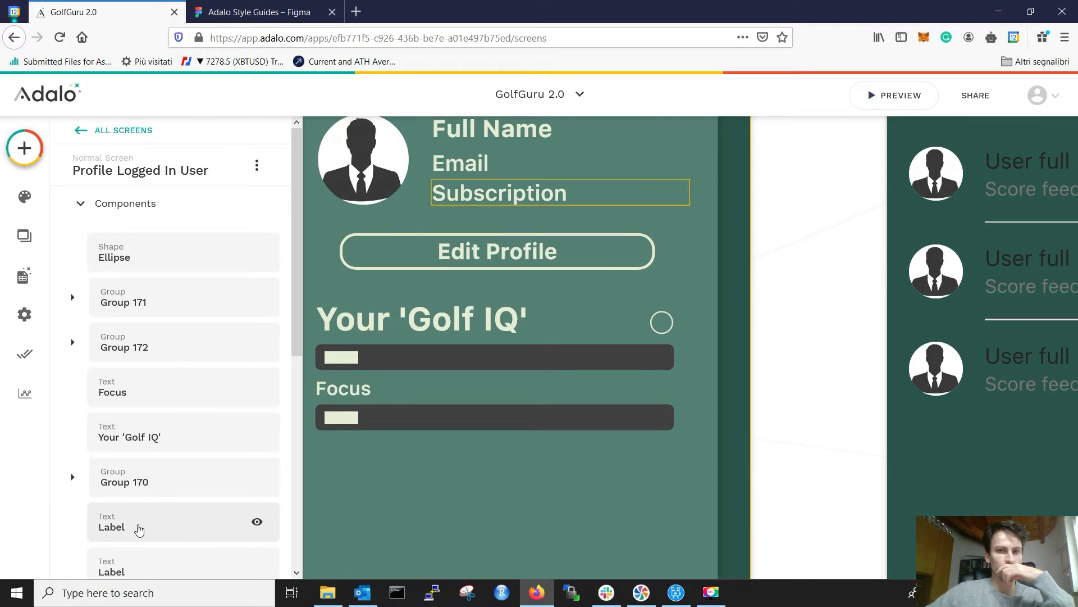
pyautogui.scroll(-3, 138, 529)
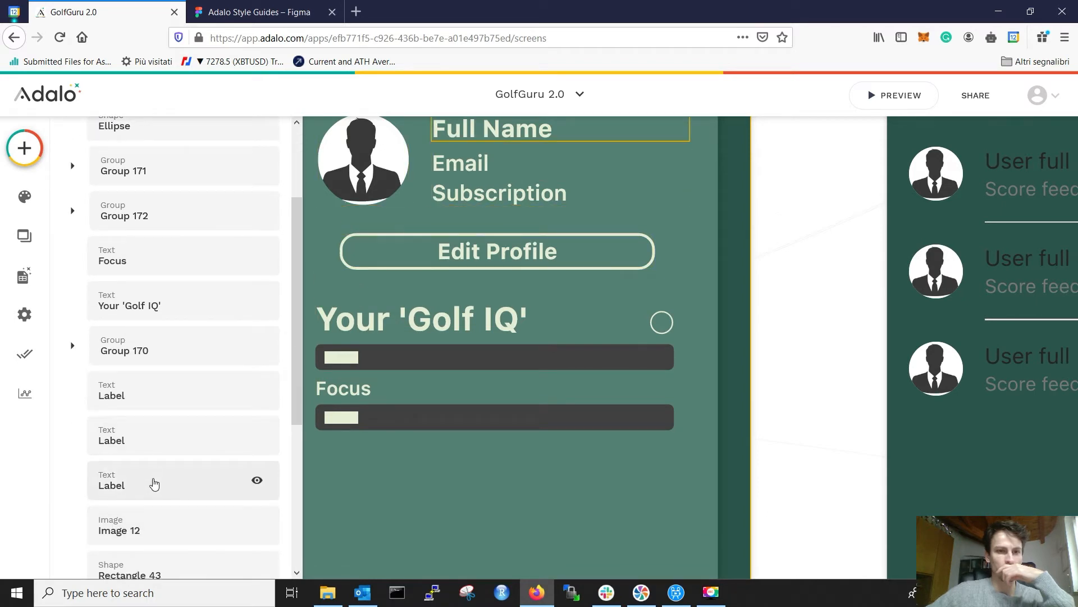
pyautogui.scroll(-3, 150, 556)
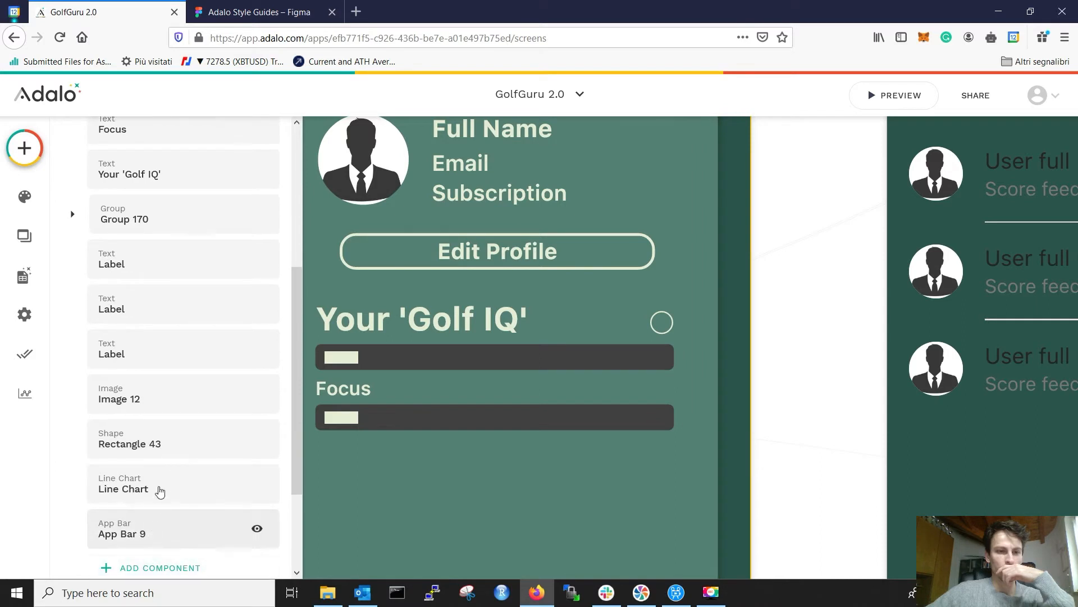
pyautogui.scroll(6, 155, 410)
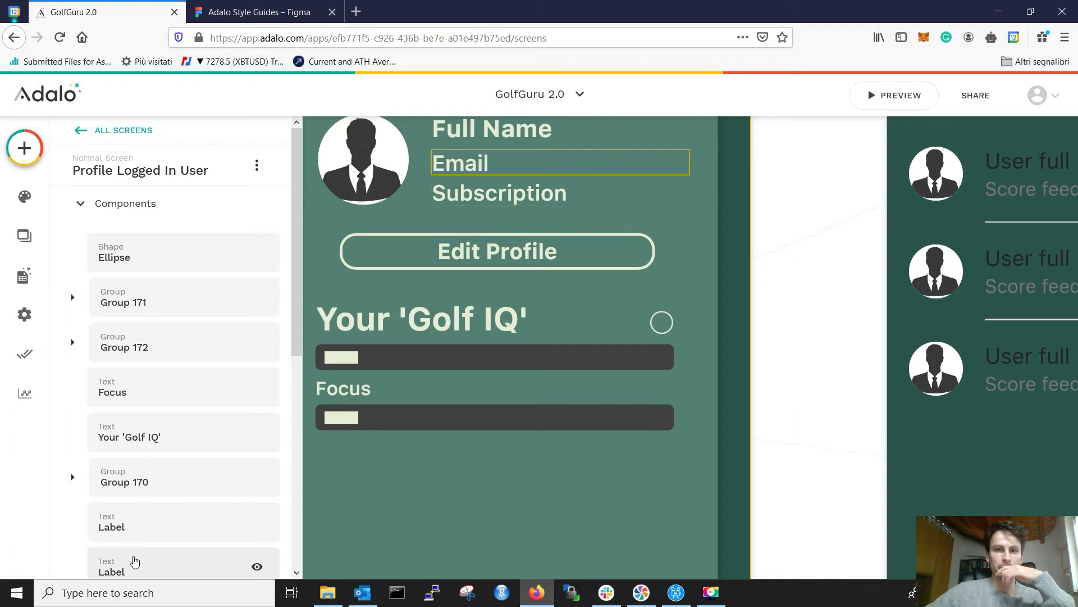
pyautogui.scroll(-5, 164, 539)
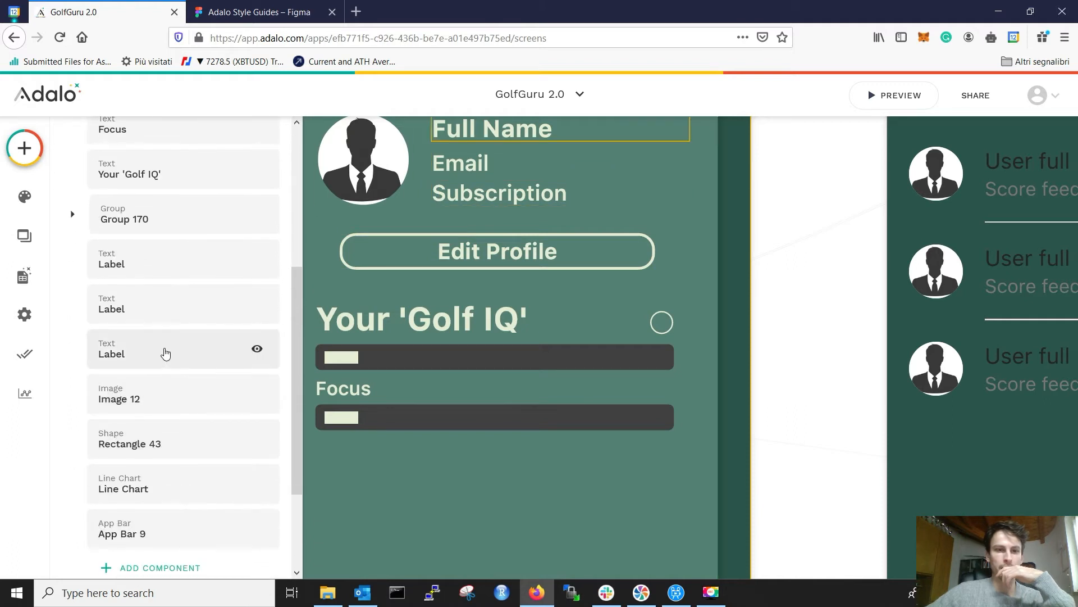
pyautogui.click(791, 291)
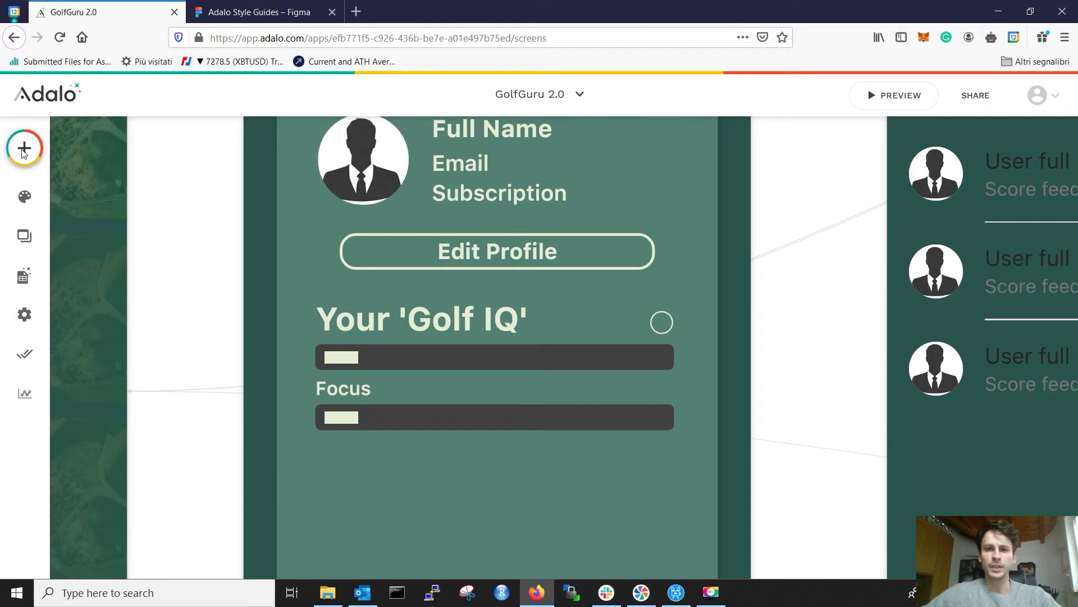
# Step: Add a Text component below the Focus bar and set its text to '?'
pyautogui.click(25, 151)
pyautogui.moveTo(108, 329); pyautogui.dragTo(397, 507)
pyautogui.click(194, 238)
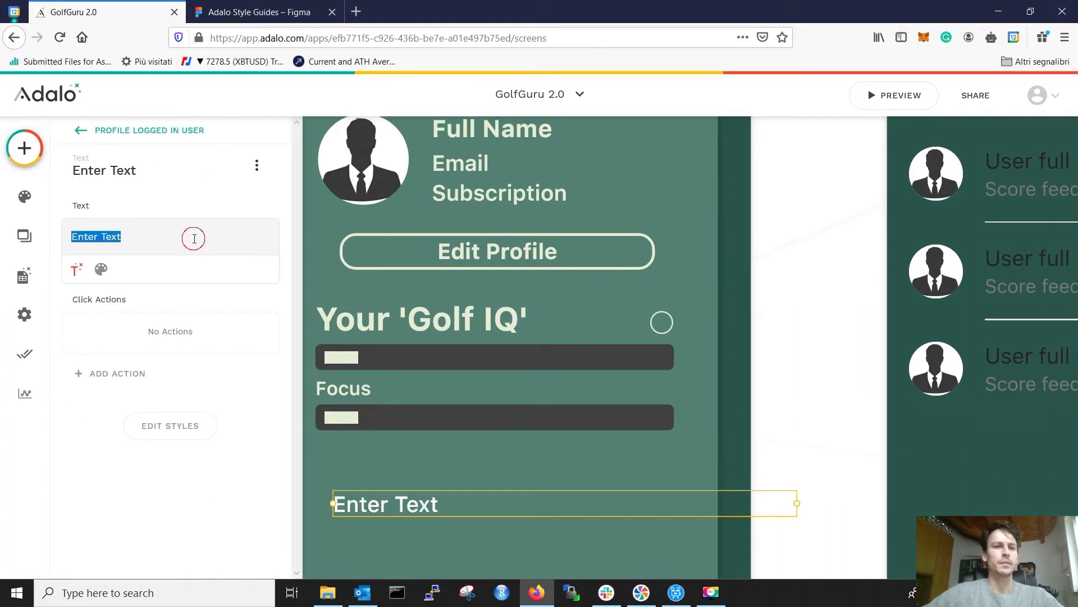
pyautogui.write('?')
pyautogui.click(209, 306)
# Step: Colour the '?' text E6EED5 and narrow its text box
pyautogui.click(101, 269)
pyautogui.click(265, 270)
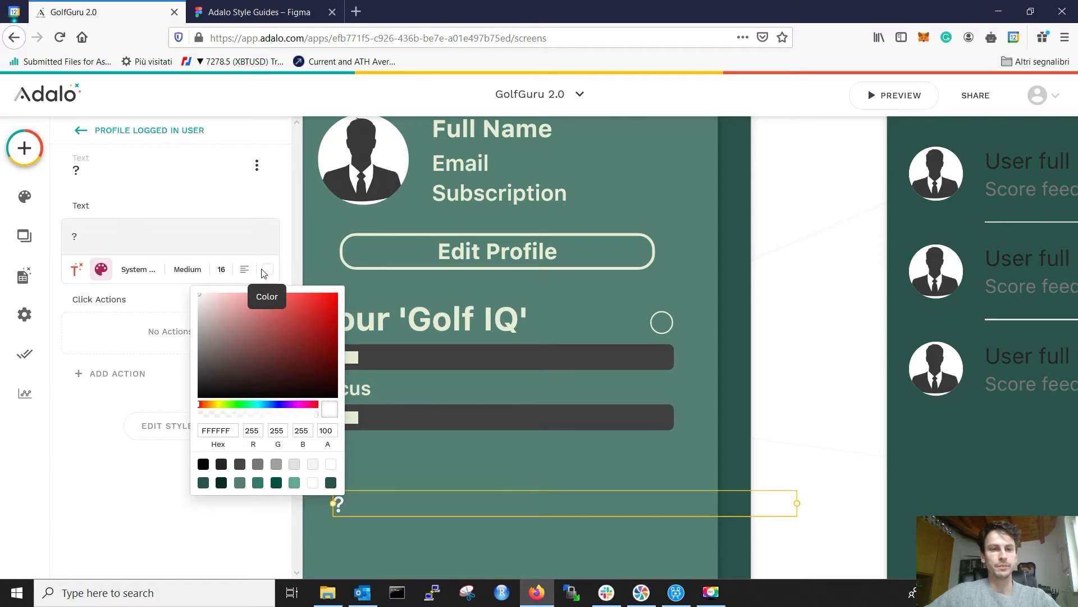
pyautogui.doubleClick(223, 433)
pyautogui.write('E6EED5')
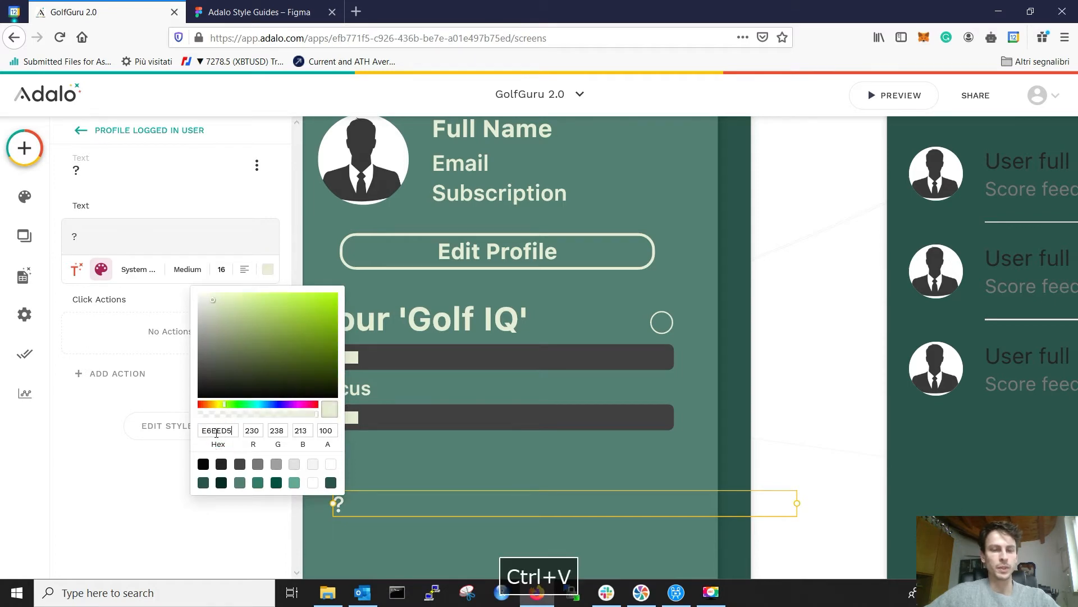
pyautogui.click(103, 430)
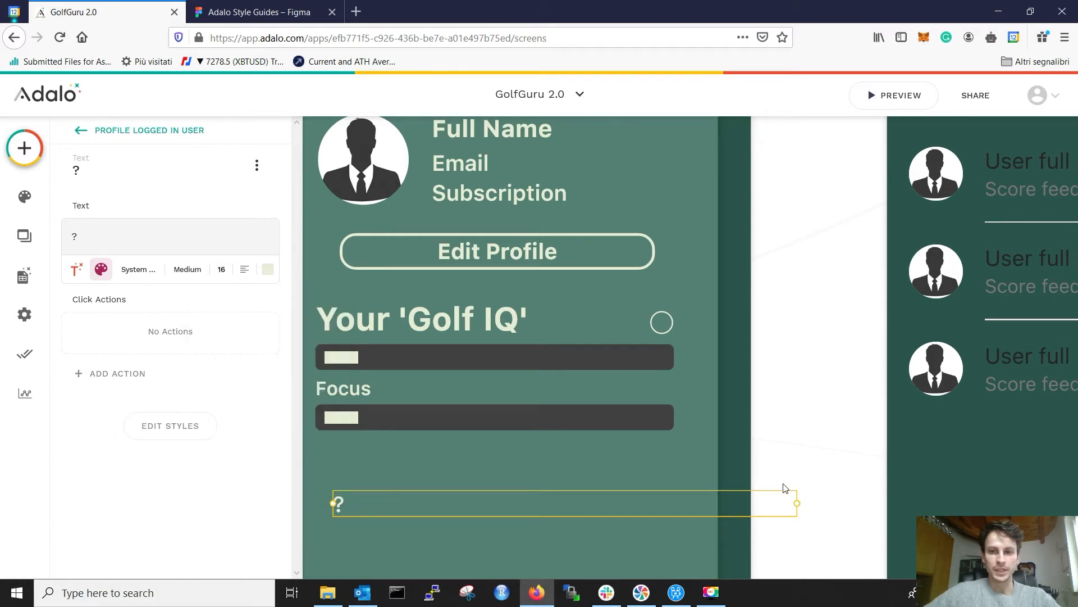
pyautogui.moveTo(797, 500); pyautogui.dragTo(351, 501)
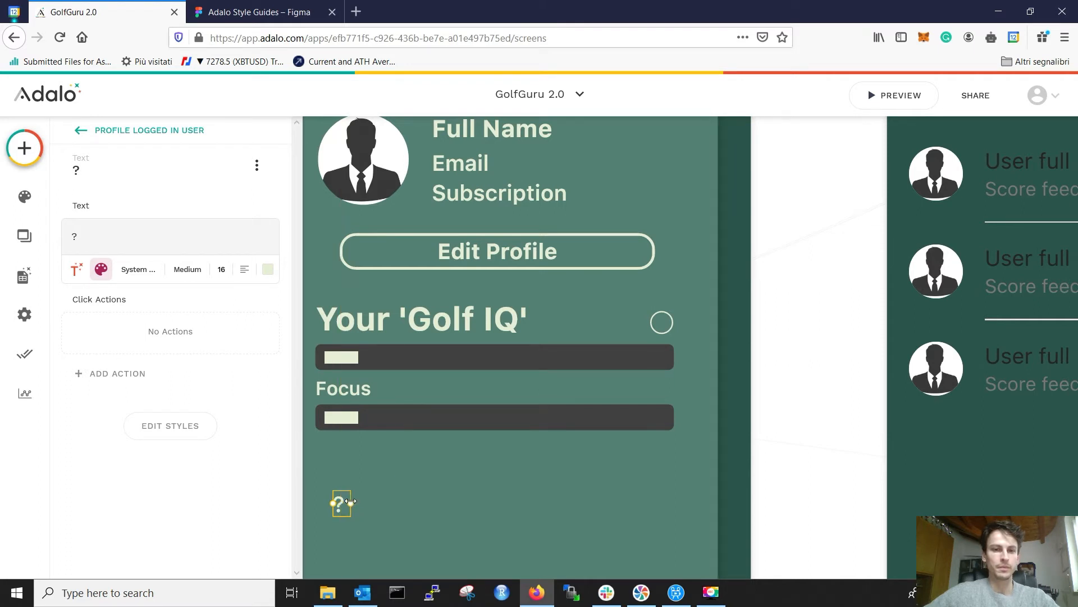
# Step: Set the '?' text's font size to 7
pyautogui.click(223, 268)
pyautogui.write('9')
pyautogui.press('BackSpace')
pyautogui.write('6')
pyautogui.press('BackSpace')
pyautogui.write('7')
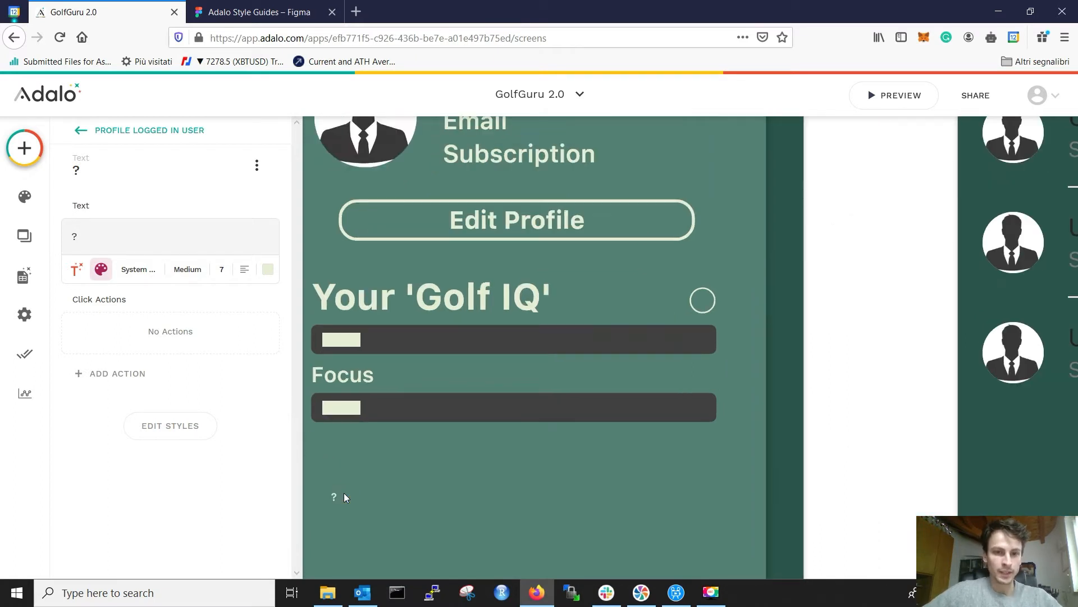
# Step: Narrow the '?' box further and move it into the circle beside Your 'Golf IQ'
pyautogui.scroll(2, 333, 497)
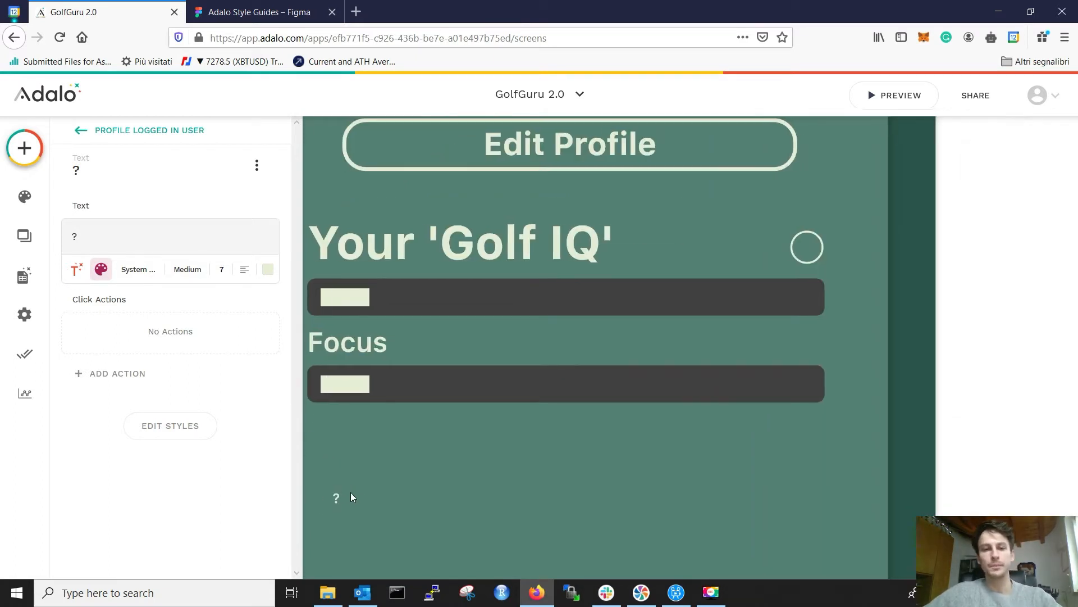
pyautogui.moveTo(360, 496); pyautogui.dragTo(346, 495)
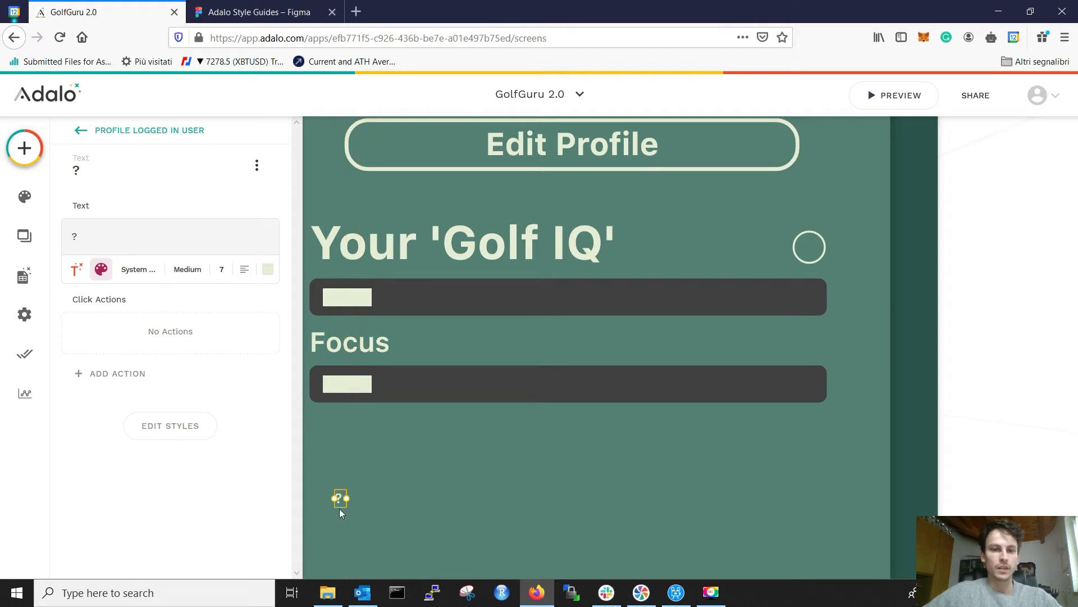
pyautogui.click(404, 490)
pyautogui.moveTo(341, 499); pyautogui.dragTo(808, 252)
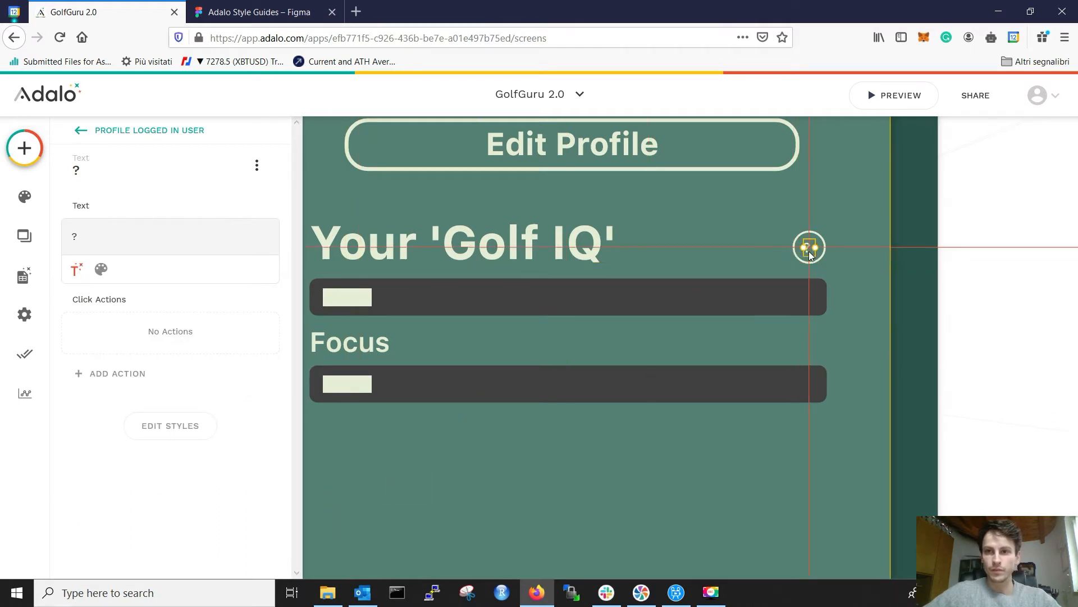
pyautogui.click(934, 248)
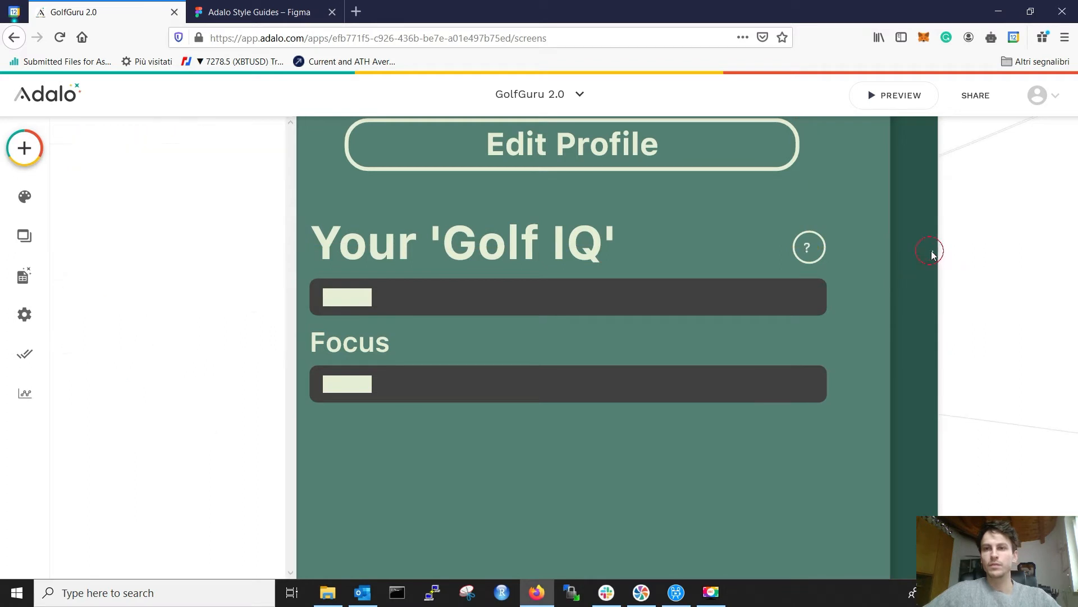
pyautogui.click(810, 252)
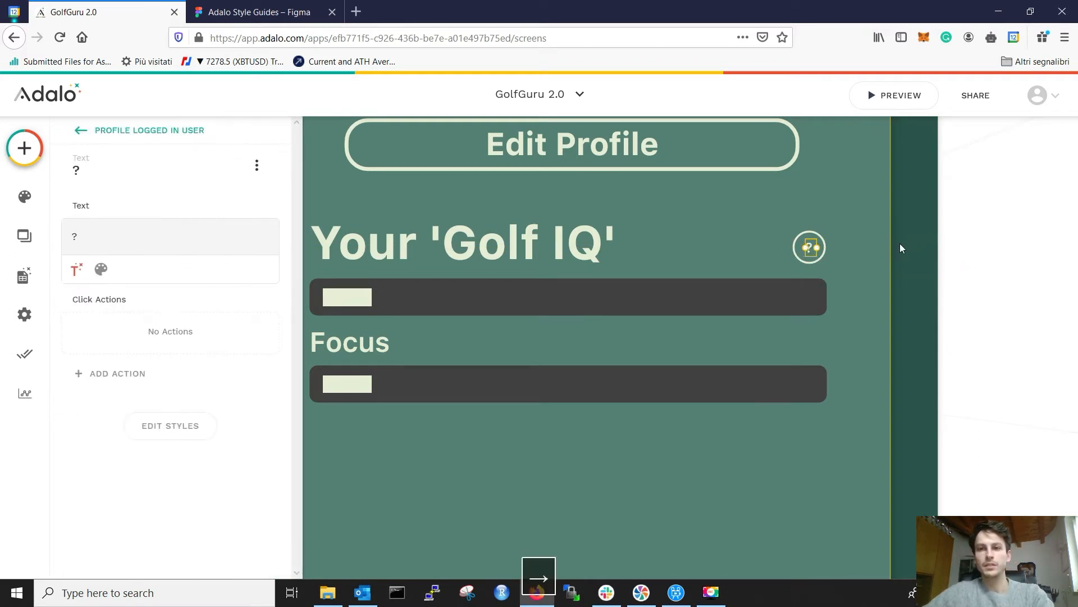
pyautogui.click(903, 243)
pyautogui.click(810, 247)
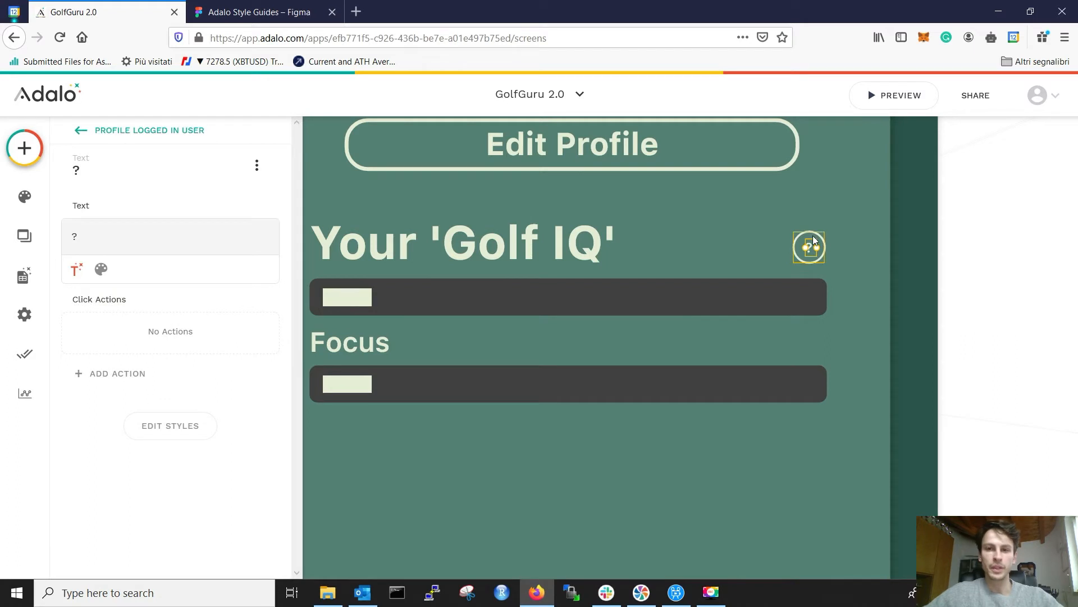
# Step: Compare with the Figma design and reselect the '?' text inside the circle
pyautogui.click(258, 12)
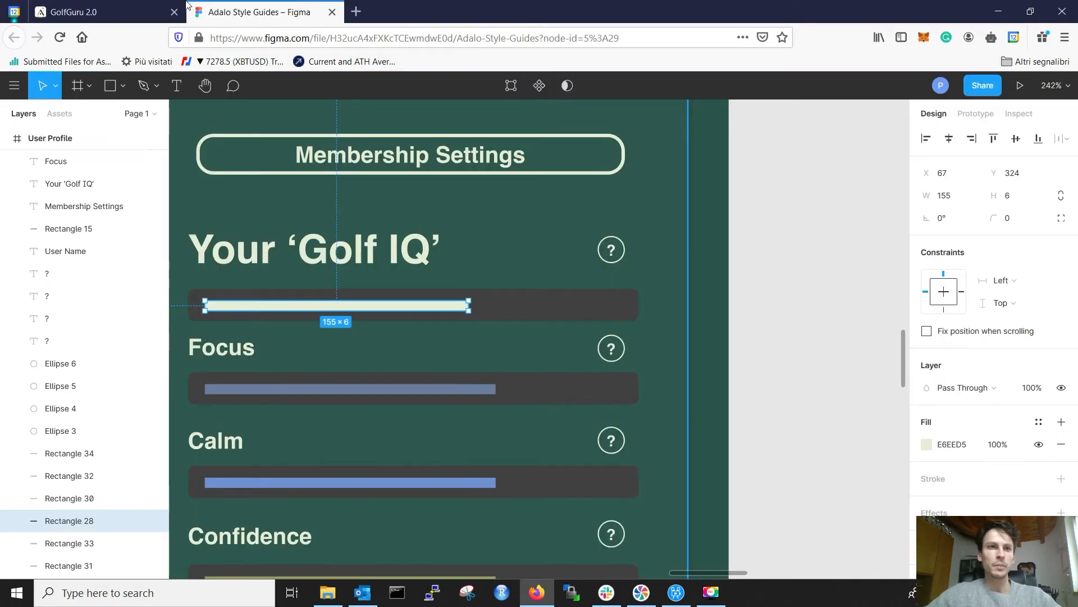
pyautogui.click(112, 12)
pyautogui.click(824, 247)
pyautogui.click(809, 248)
pyautogui.click(809, 248)
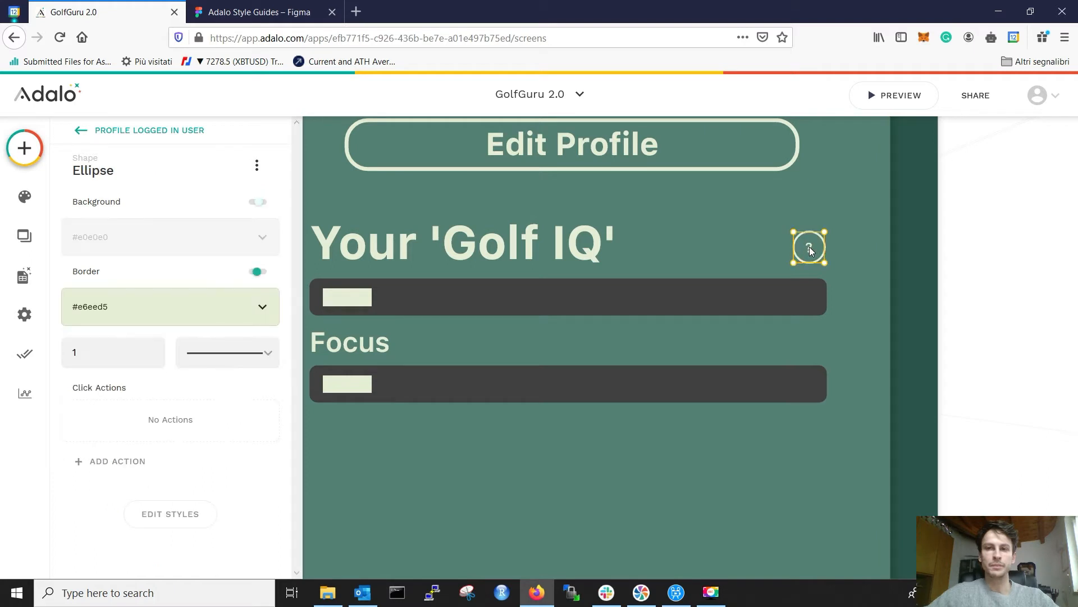
pyautogui.click(809, 248)
# Step: Raise the '?' font size to 9 and nudge it up to centre it in the circle
pyautogui.click(105, 271)
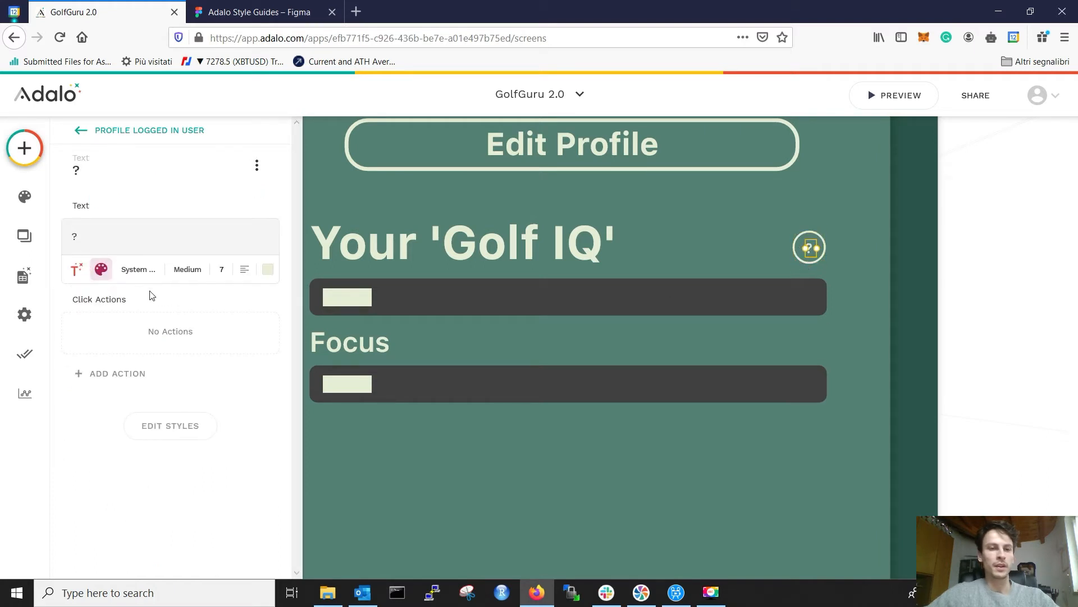
pyautogui.click(232, 270)
pyautogui.write('9')
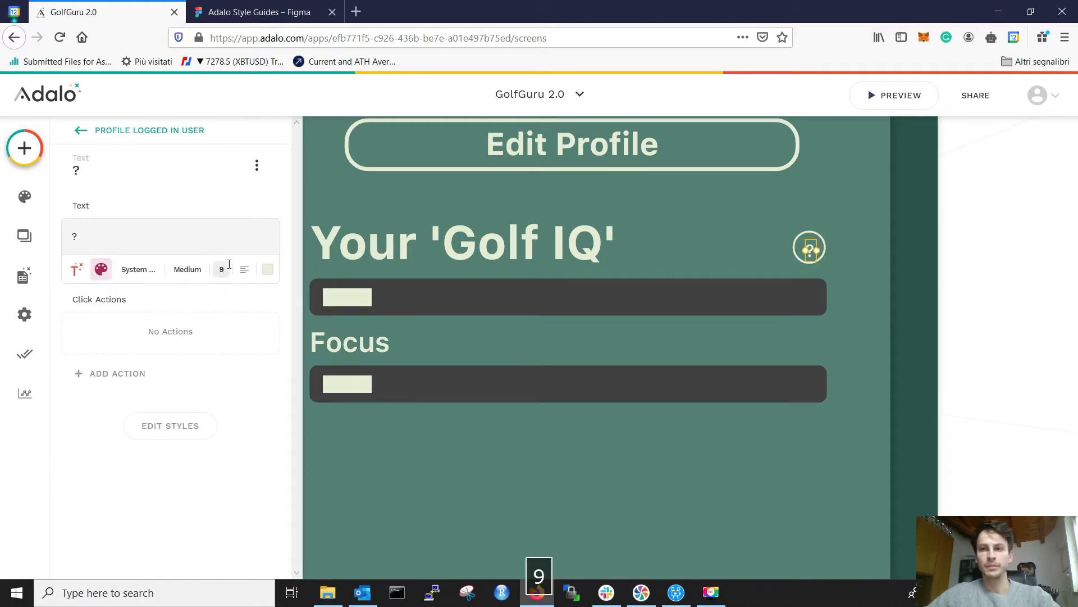
pyautogui.click(857, 215)
pyautogui.click(809, 252)
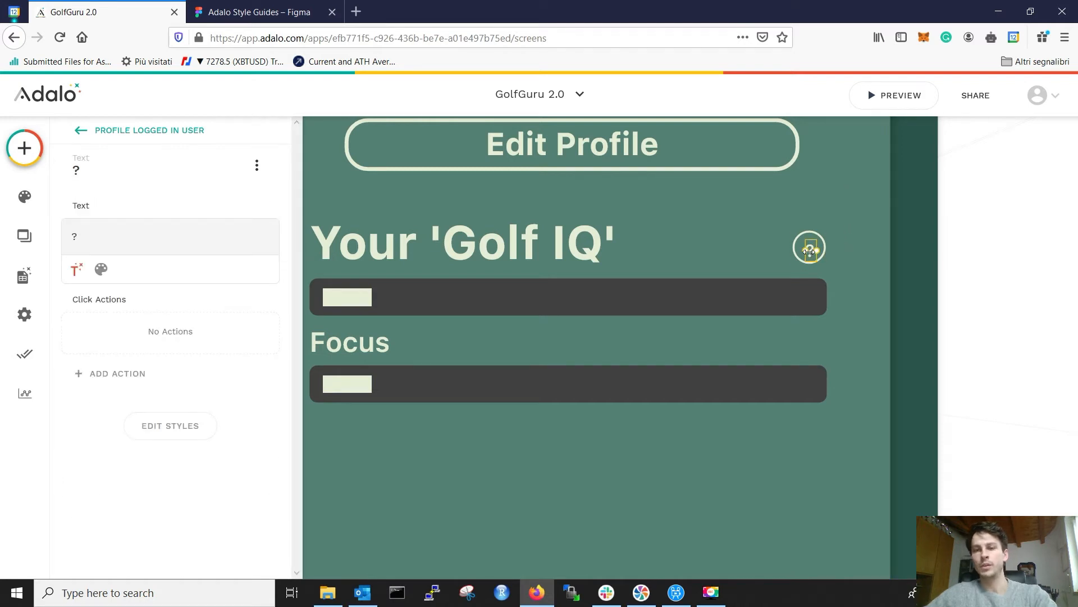
pyautogui.press('Up')
pyautogui.click(812, 257)
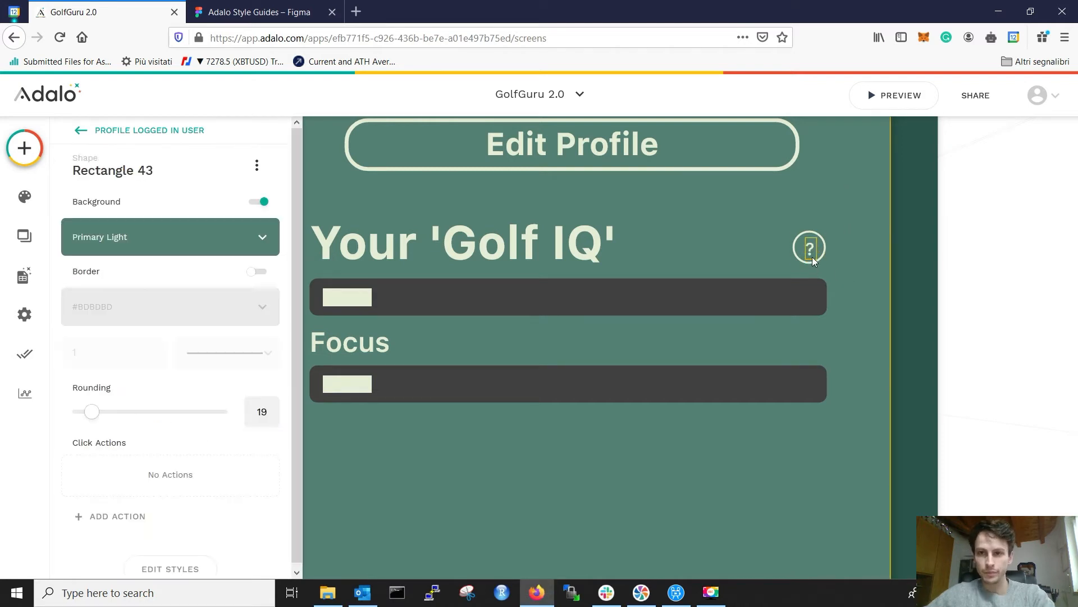
pyautogui.click(811, 250)
pyautogui.click(849, 249)
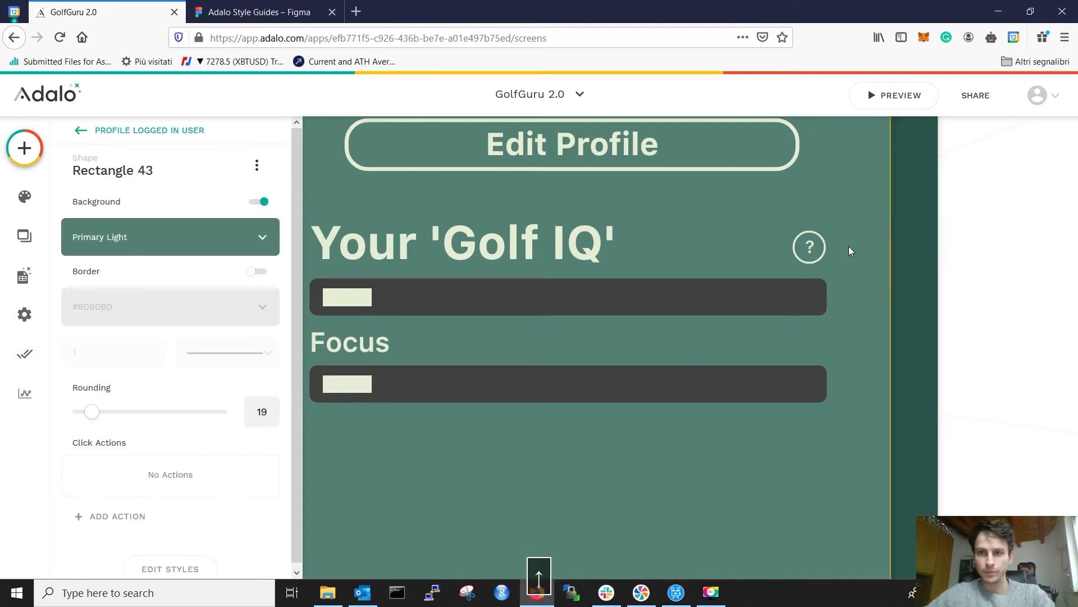
pyautogui.click(811, 244)
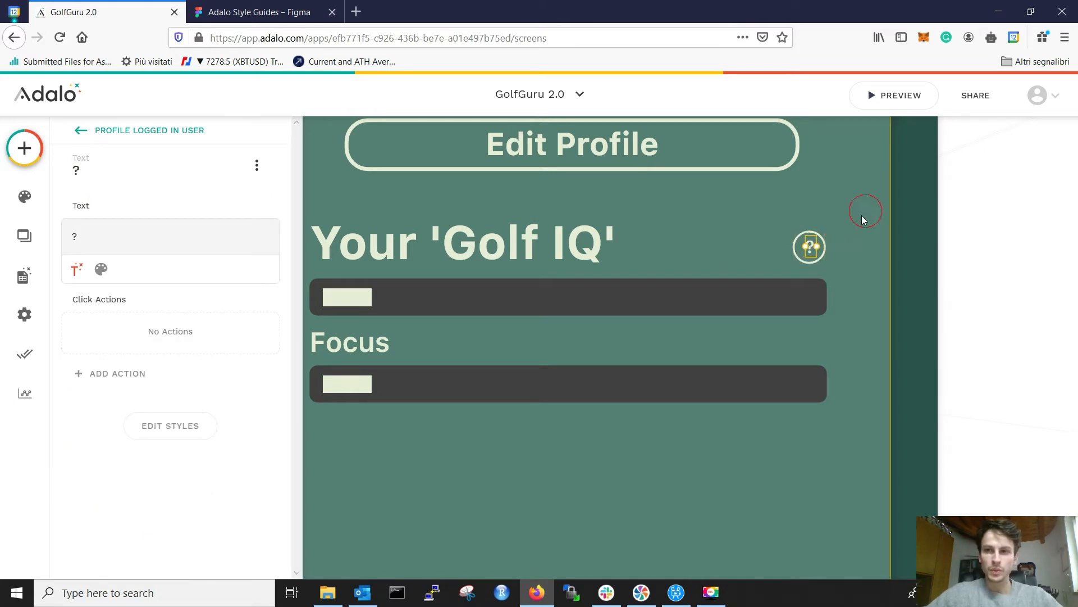
# Step: Group the '?' text with its circle into a Golf IQ help icon
pyautogui.click(847, 267)
pyautogui.click(259, 11)
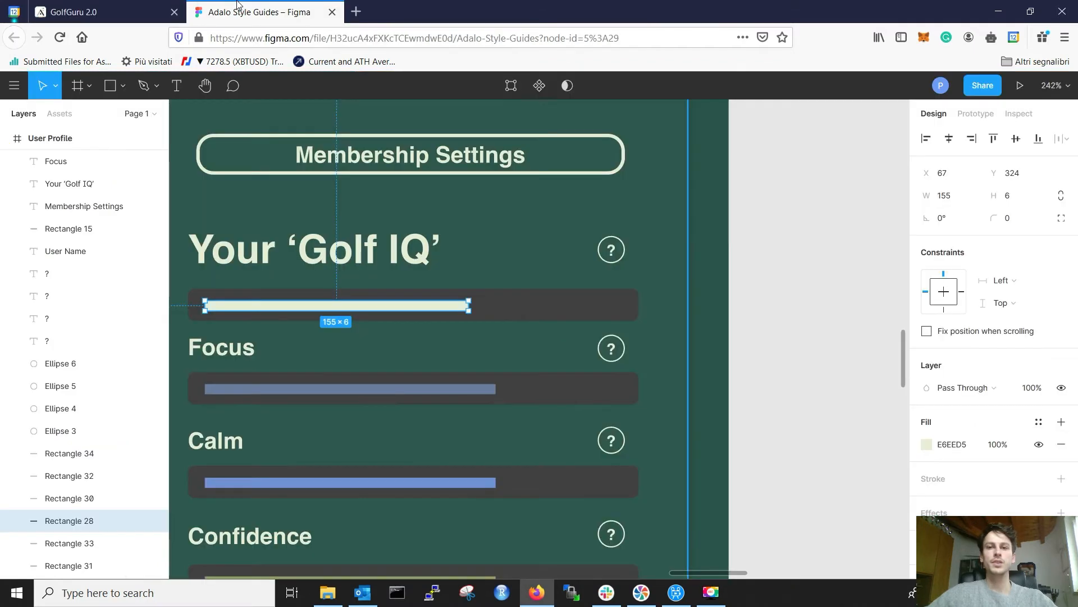
pyautogui.click(158, 7)
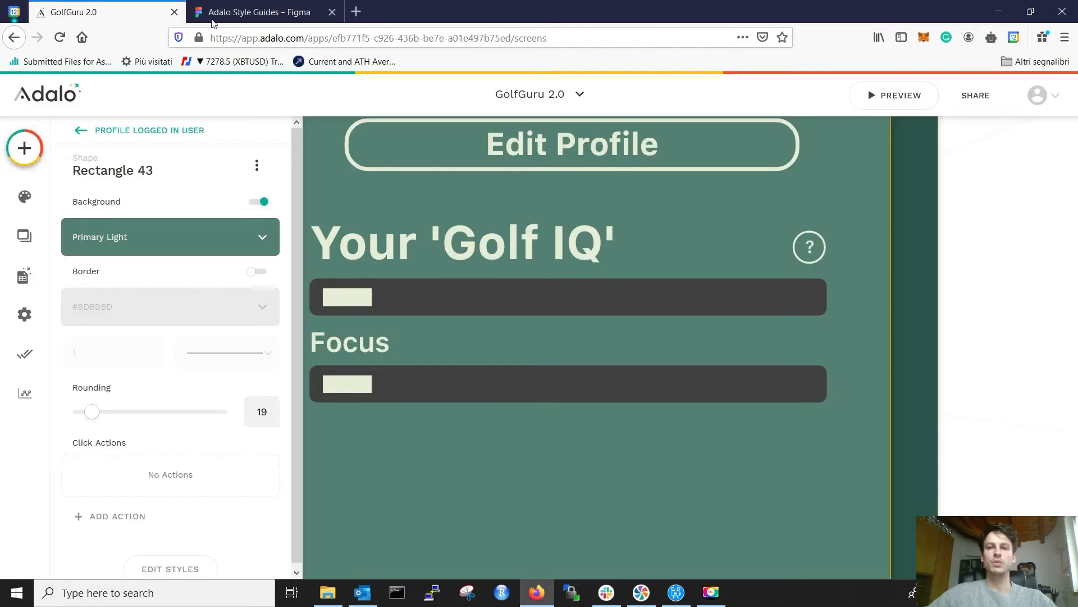
pyautogui.click(810, 248)
pyautogui.keyDown('shift'); pyautogui.click(794, 250); pyautogui.keyUp('shift')
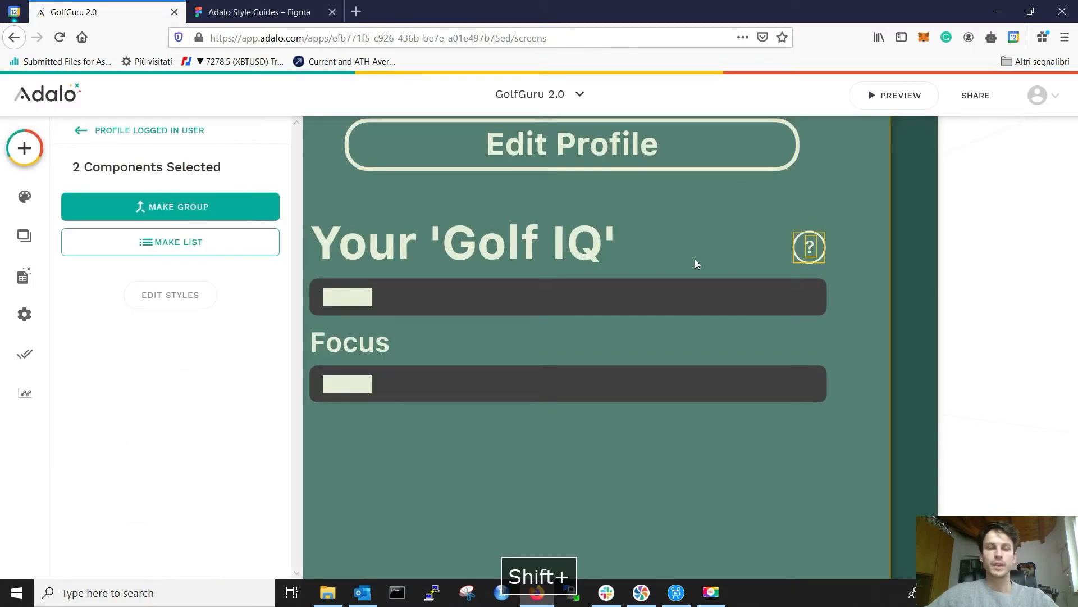
pyautogui.click(208, 209)
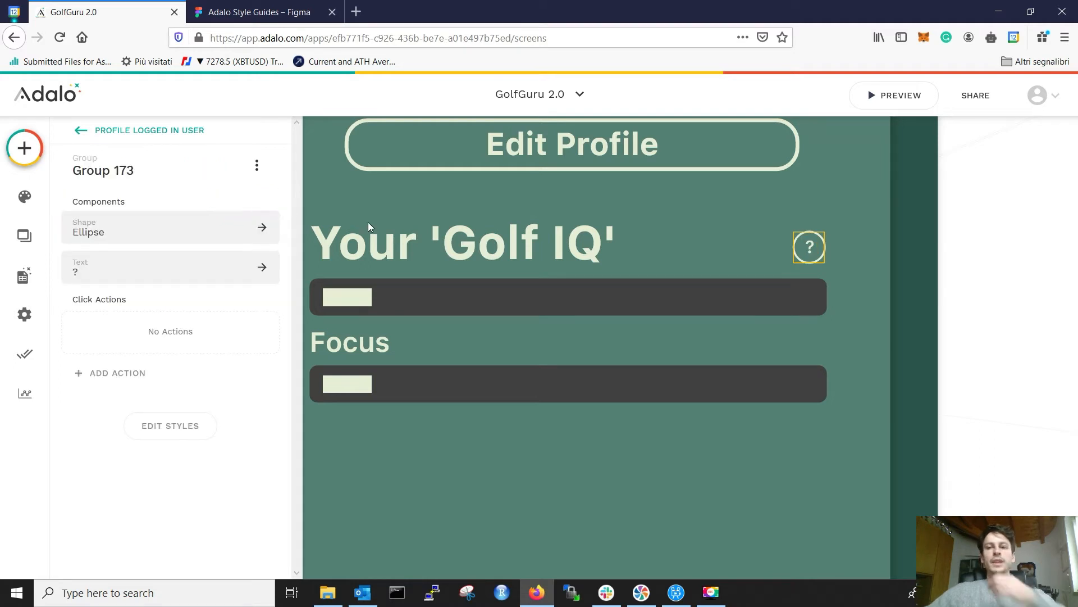
# Step: Paste a copy of the Golf IQ help icon and move it to the Focus row's right end
pyautogui.click(866, 237)
pyautogui.scroll(-3, 866, 236)
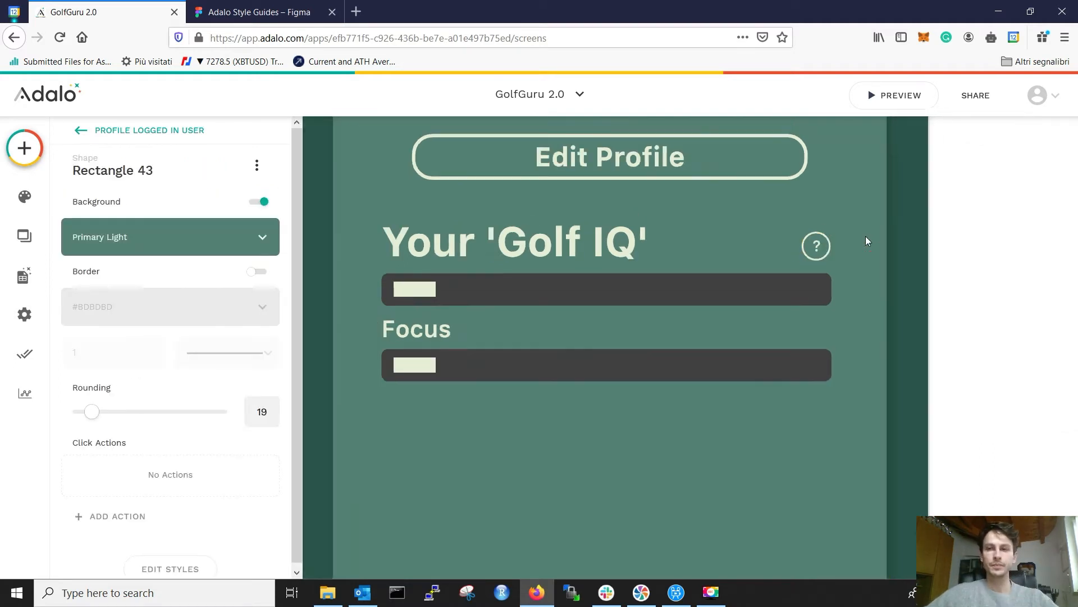
pyautogui.click(841, 242)
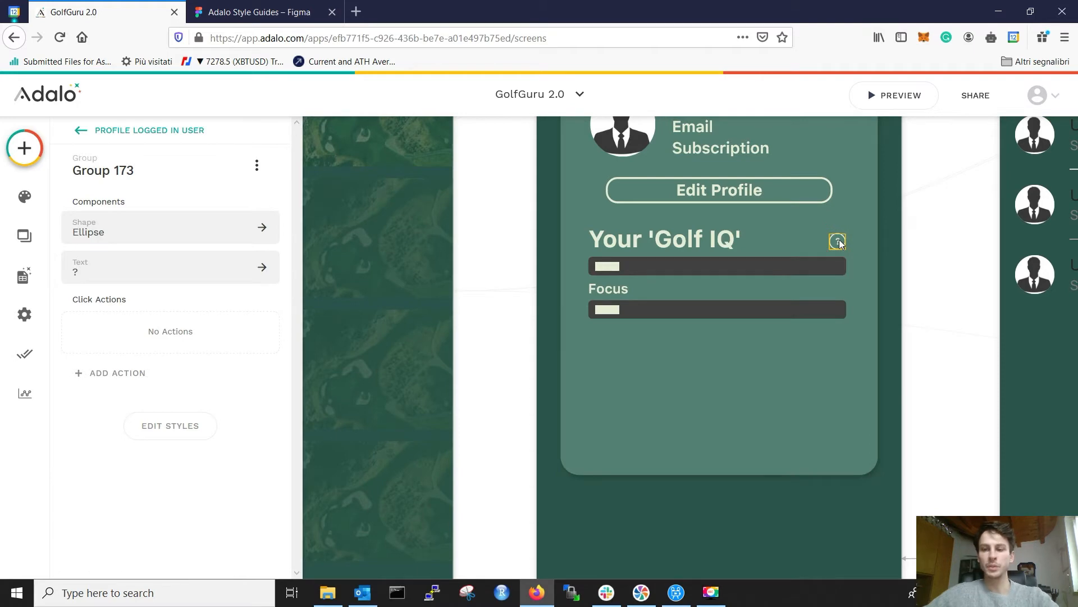
pyautogui.click(861, 245)
pyautogui.click(836, 241)
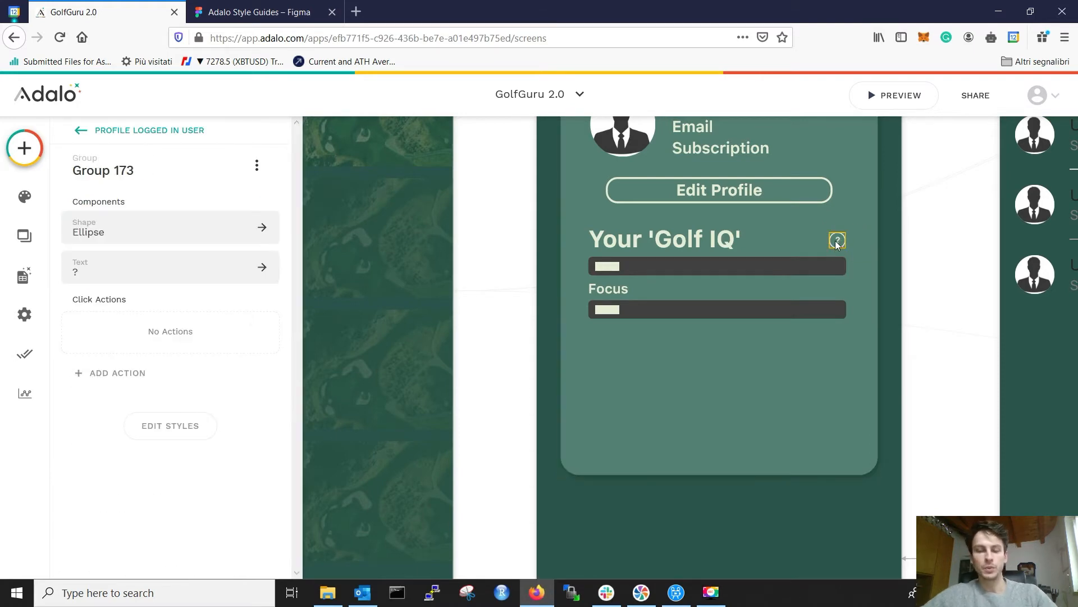
pyautogui.hotkey('ctrl', 'v')
pyautogui.moveTo(837, 240); pyautogui.dragTo(842, 292)
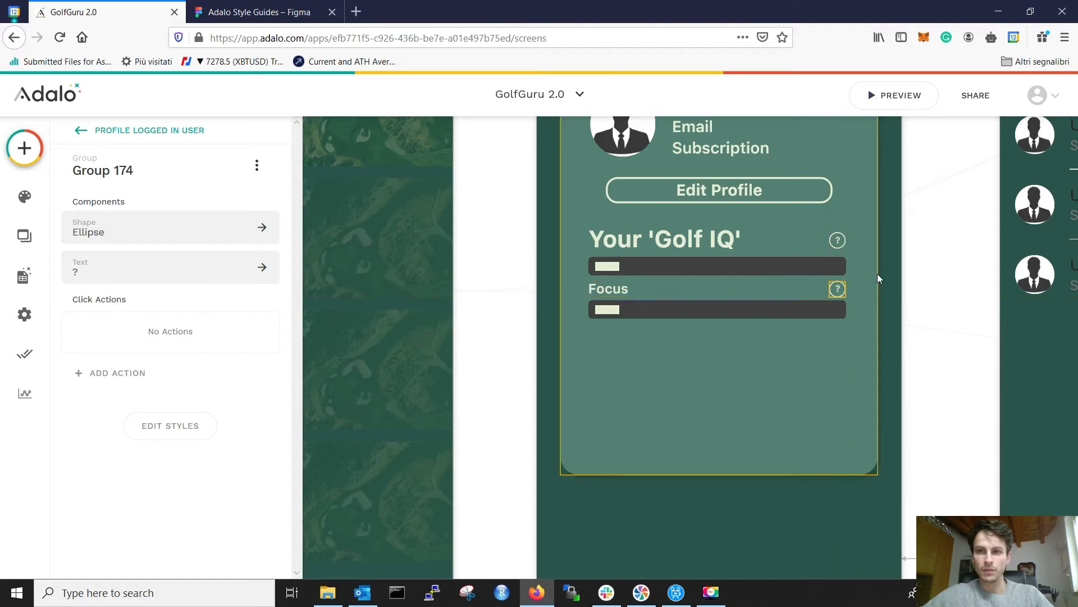
# Step: Check the Focus help icon's alignment against the Figma style guide and reselect it
pyautogui.click(860, 281)
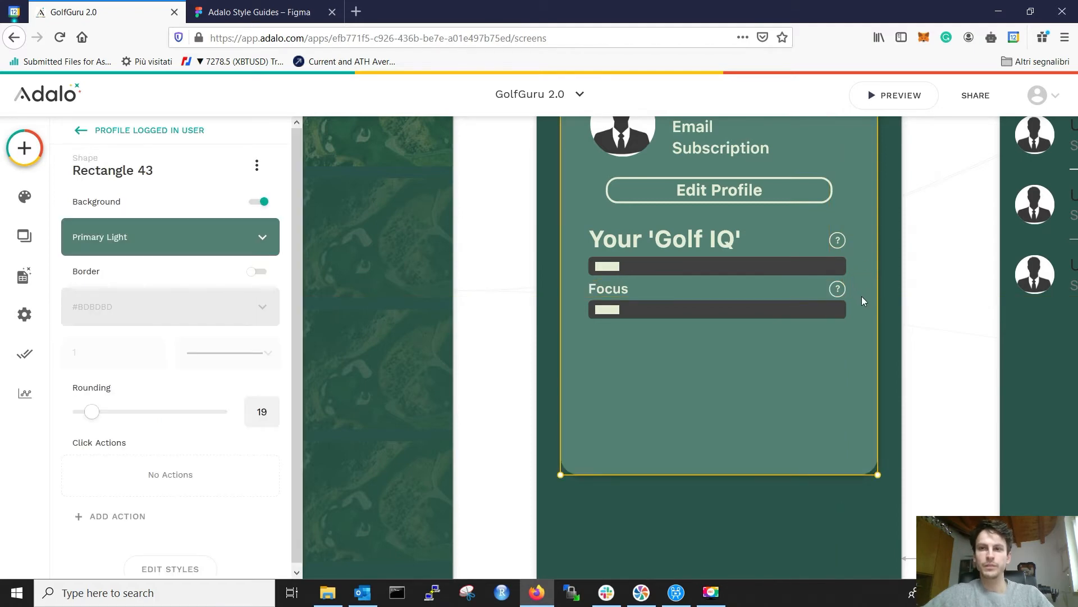
pyautogui.scroll(-1, 868, 278)
pyautogui.keyDown('ctrl'); pyautogui.scroll(-2, 868, 278); pyautogui.keyUp('ctrl')
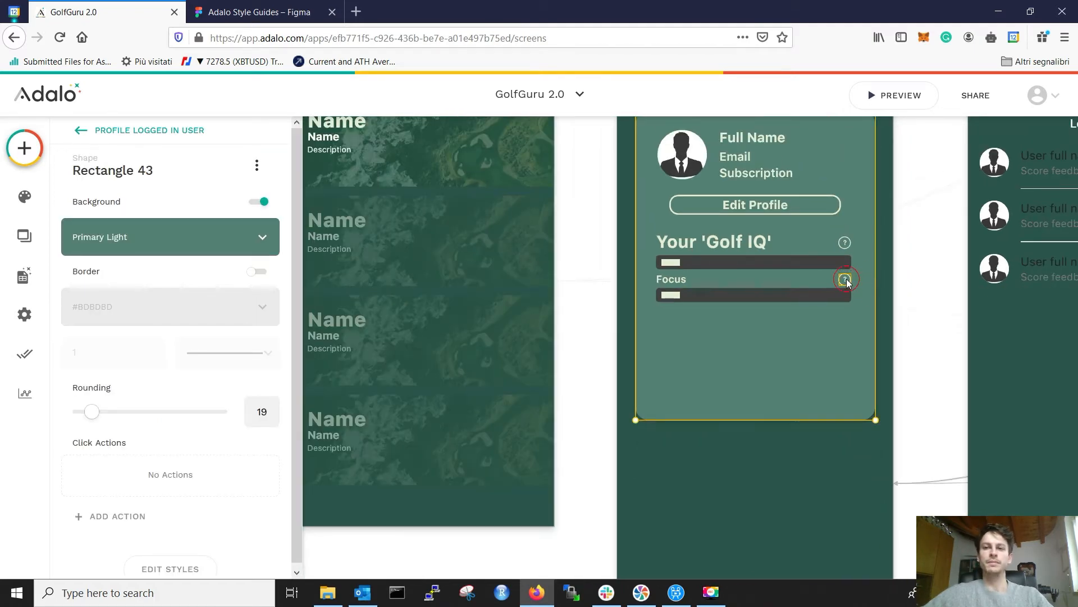
pyautogui.click(845, 279)
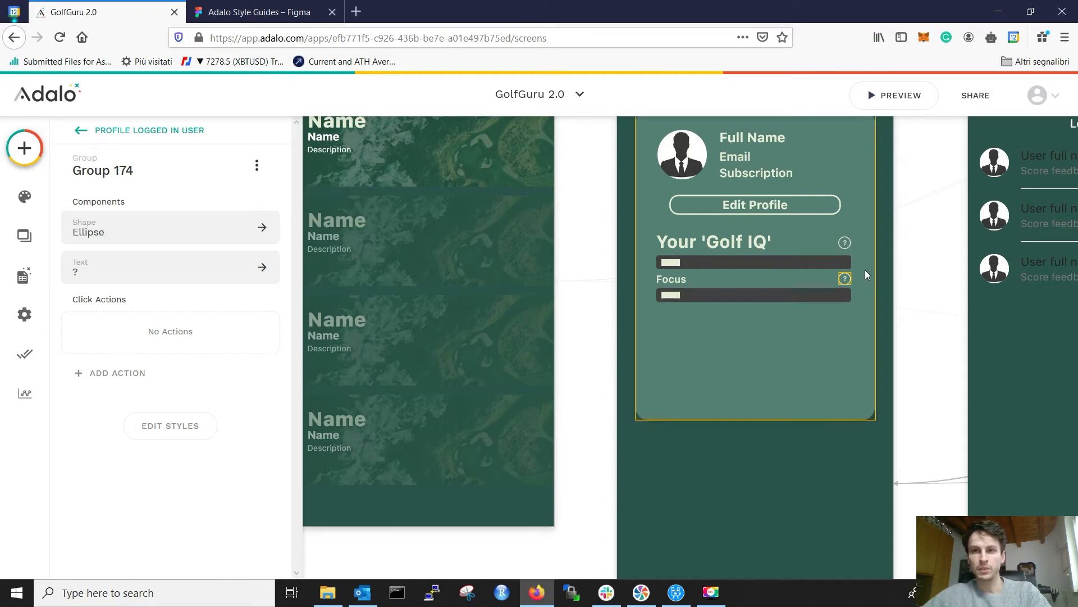
pyautogui.click(284, 13)
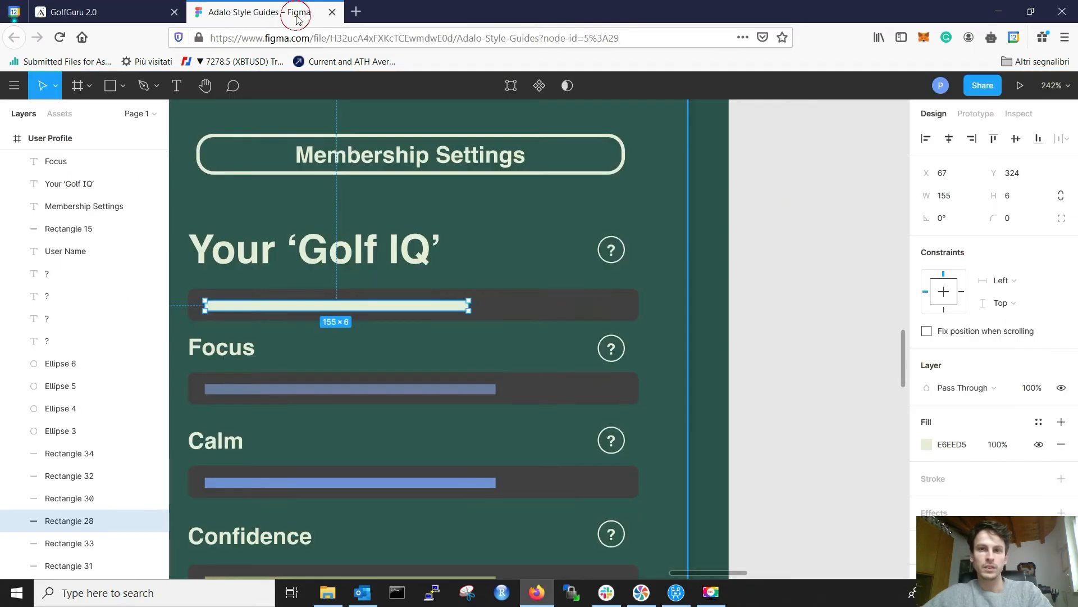
pyautogui.click(104, 12)
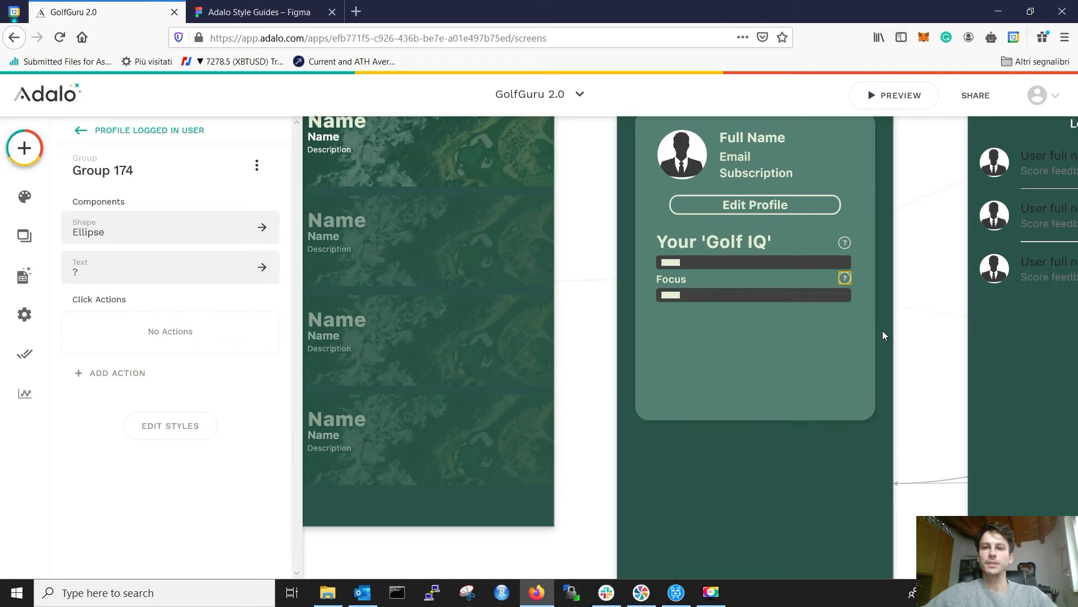
pyautogui.click(829, 371)
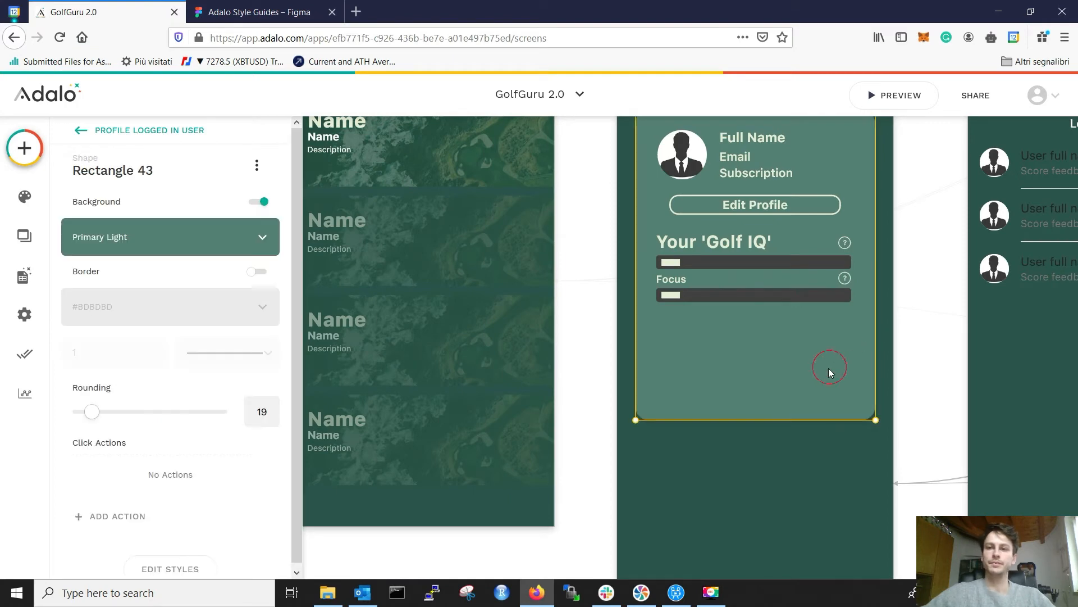
pyautogui.click(845, 279)
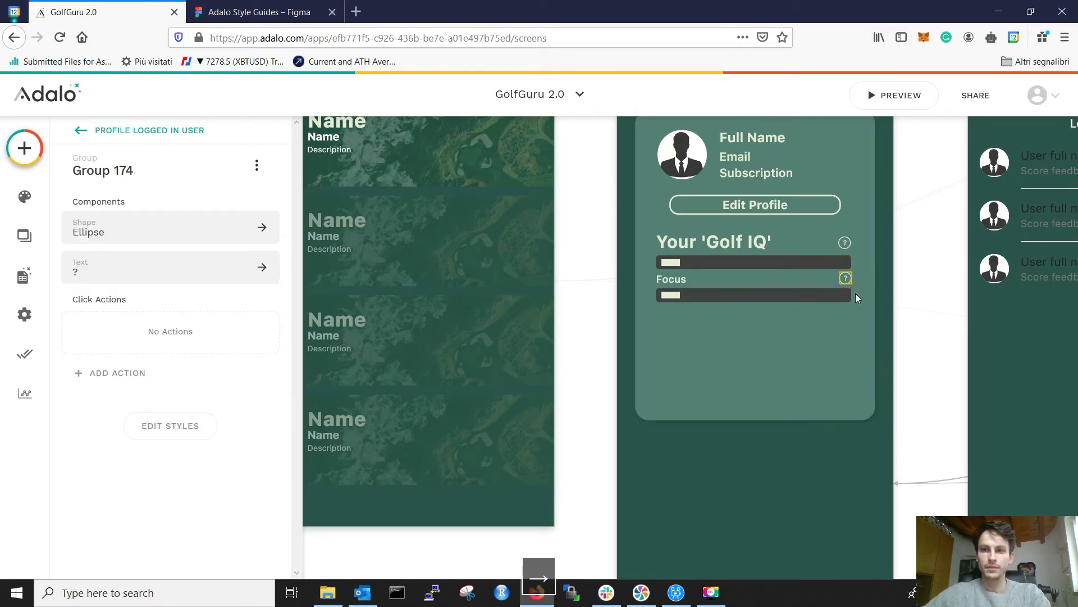
pyautogui.scroll(5, 857, 301)
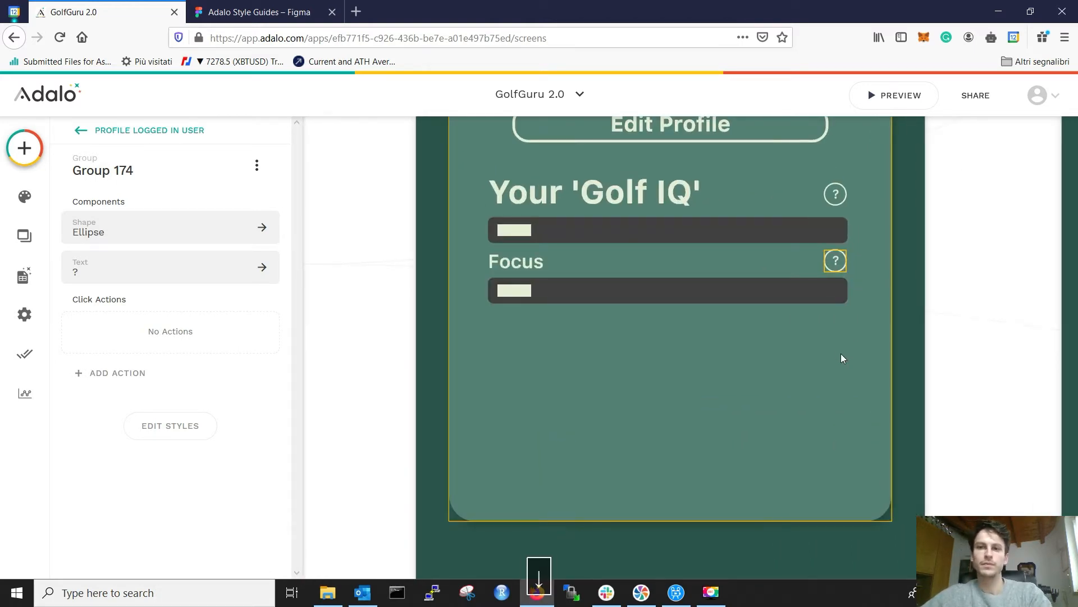
pyautogui.click(532, 274)
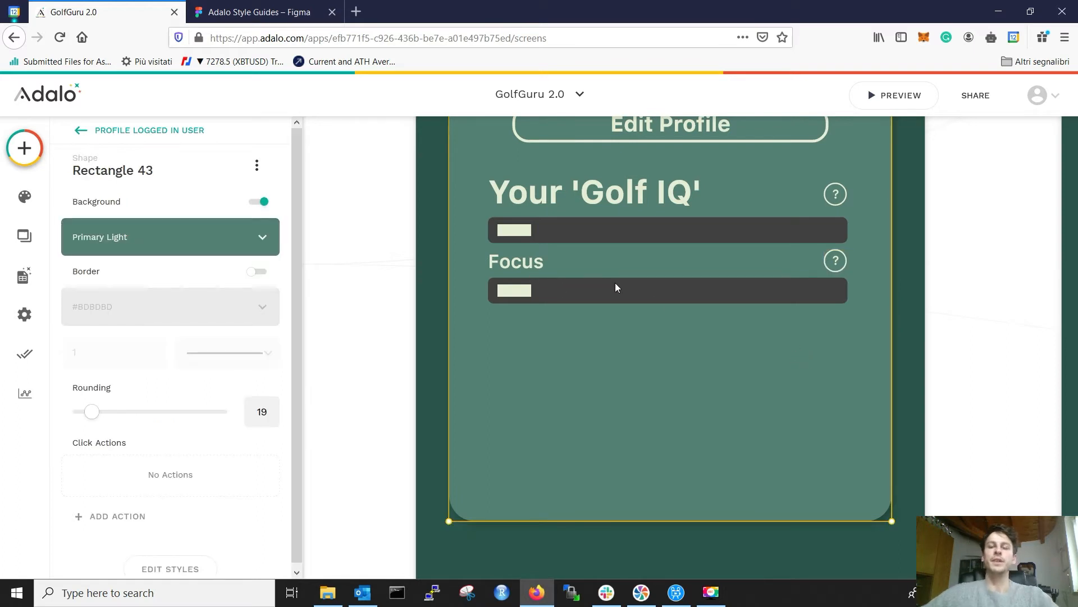
pyautogui.scroll(-3, 652, 281)
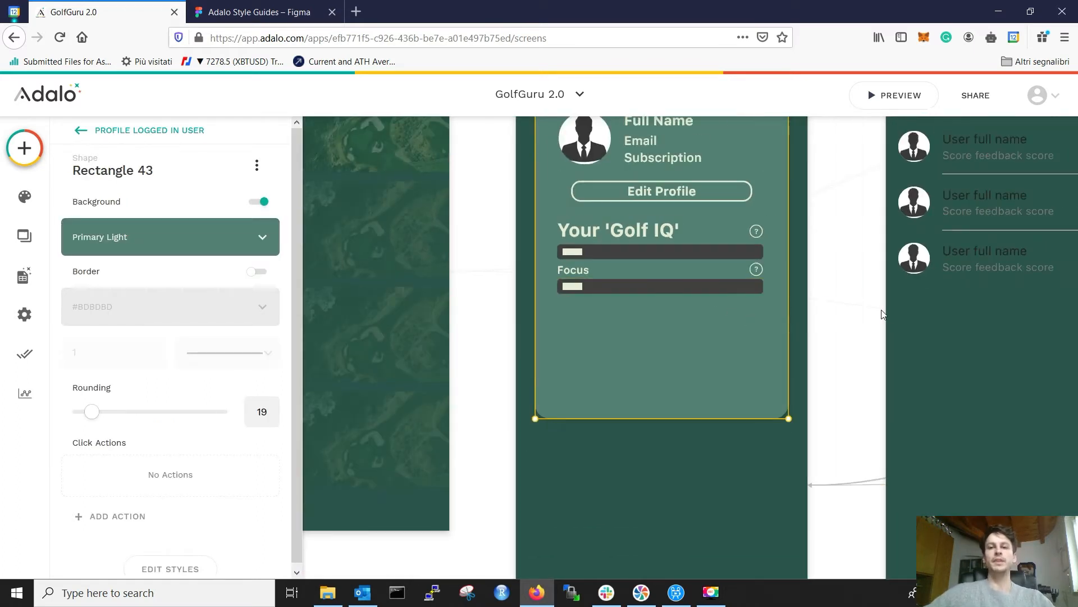
pyautogui.click(835, 348)
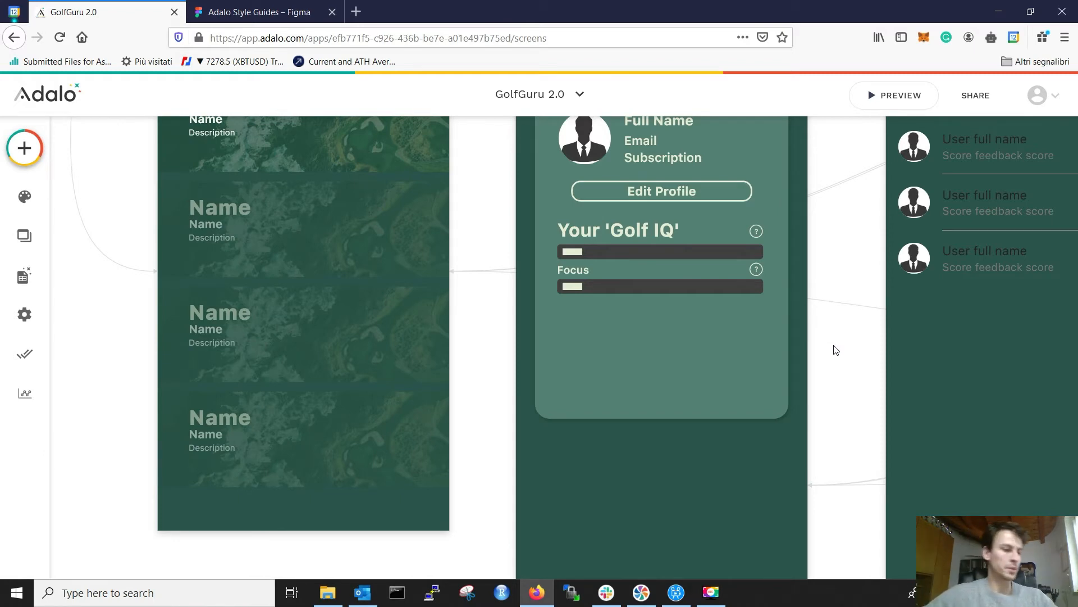
pyautogui.click(756, 269)
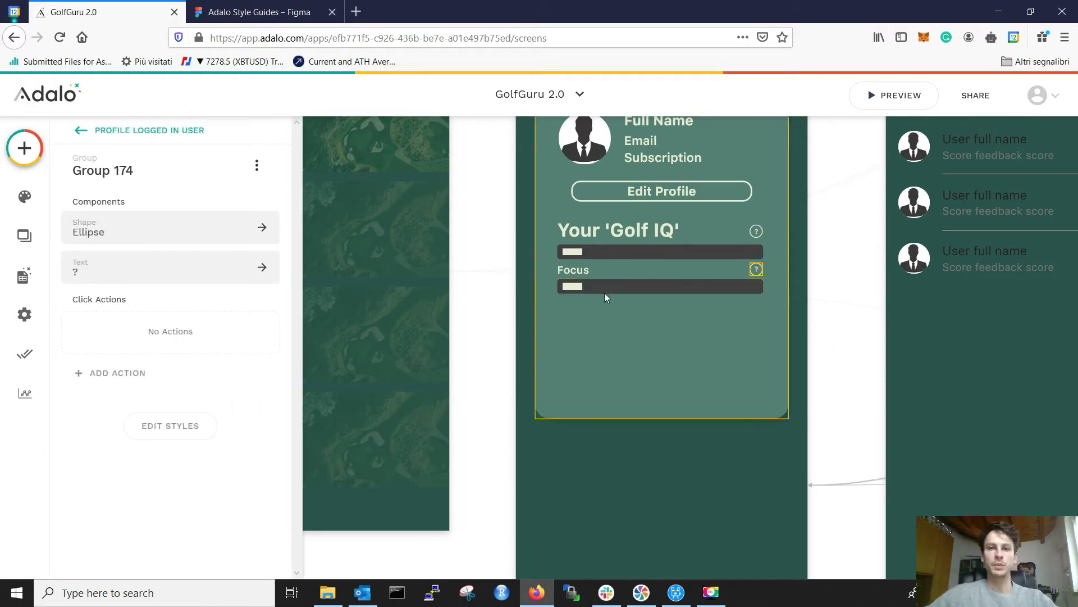
# Step: Select the Focus label, bar and help icon, nudge them down, and duplicate the row twice below
pyautogui.keyDown('shift'); pyautogui.click(584, 270); pyautogui.keyUp('shift')
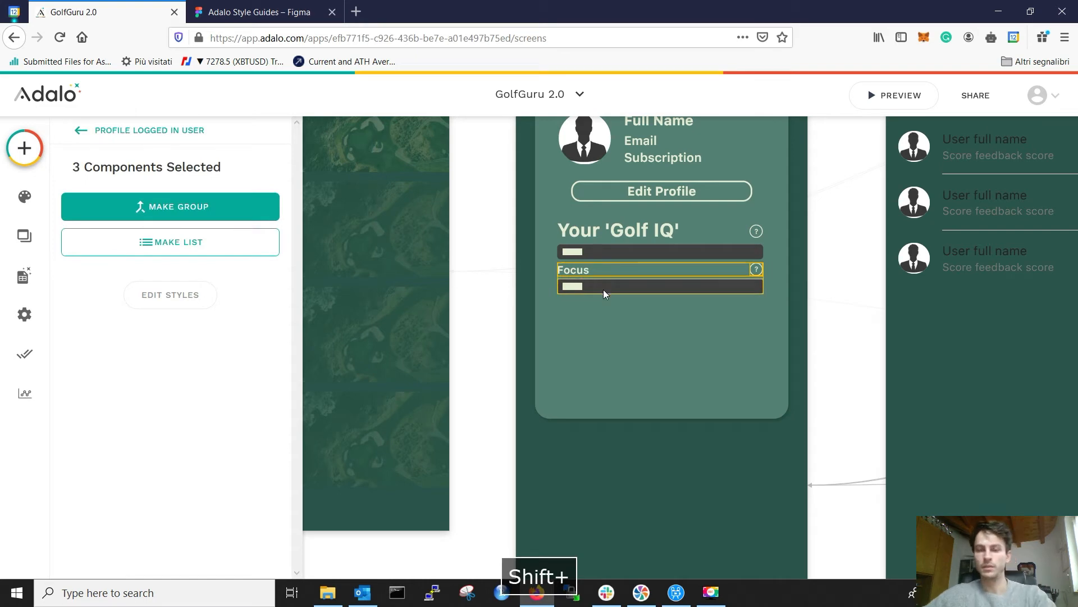
pyautogui.press('Down')
pyautogui.press('Down')
pyautogui.press('Down')
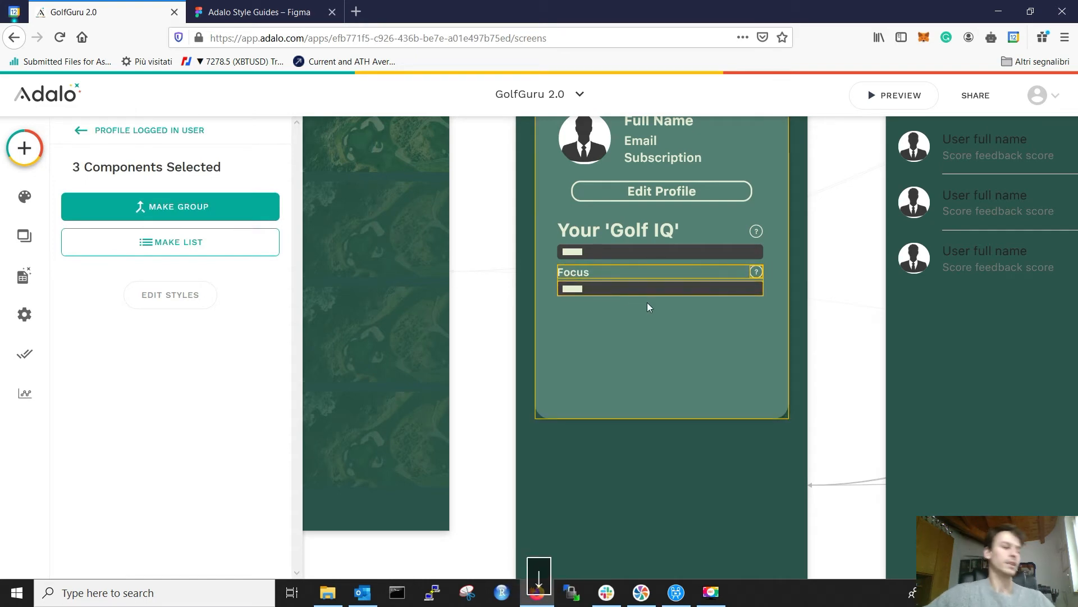
pyautogui.moveTo(654, 289); pyautogui.dragTo(654, 323)
pyautogui.moveTo(649, 360); pyautogui.dragTo(655, 365)
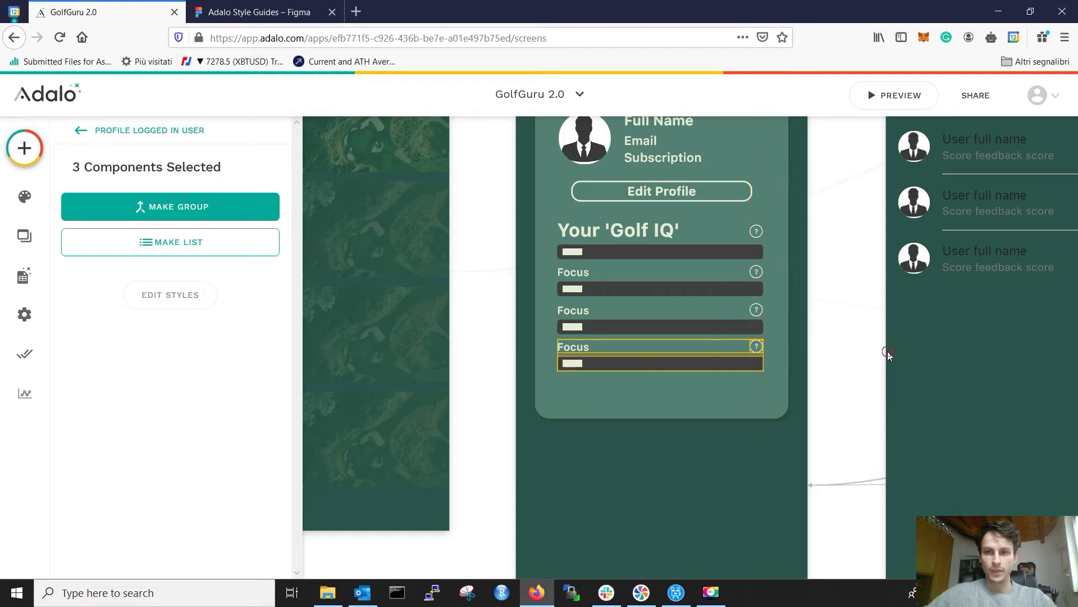
pyautogui.click(817, 369)
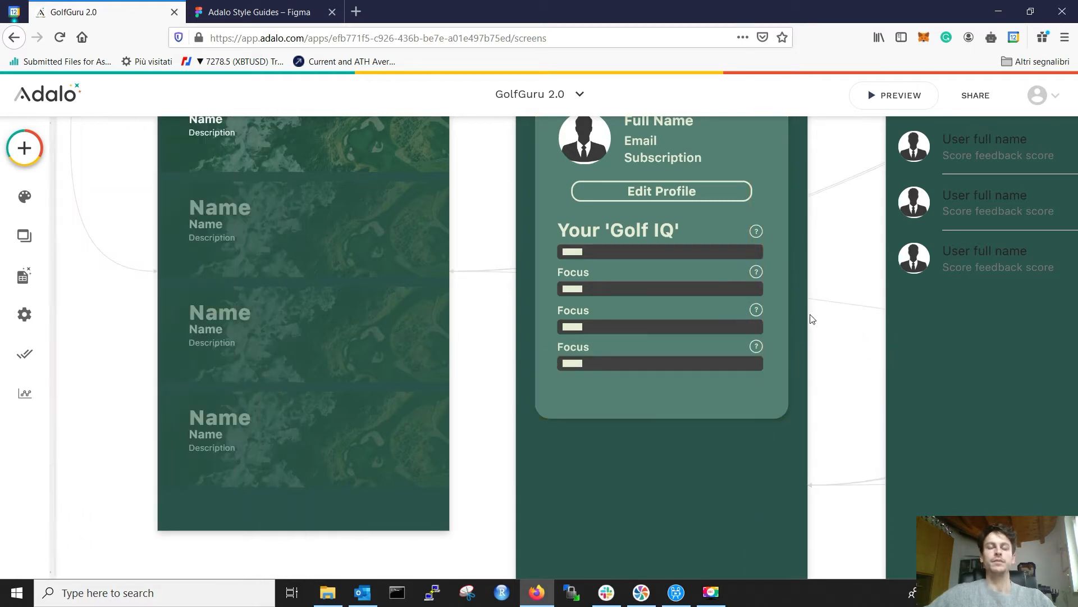
pyautogui.scroll(-3, 816, 325)
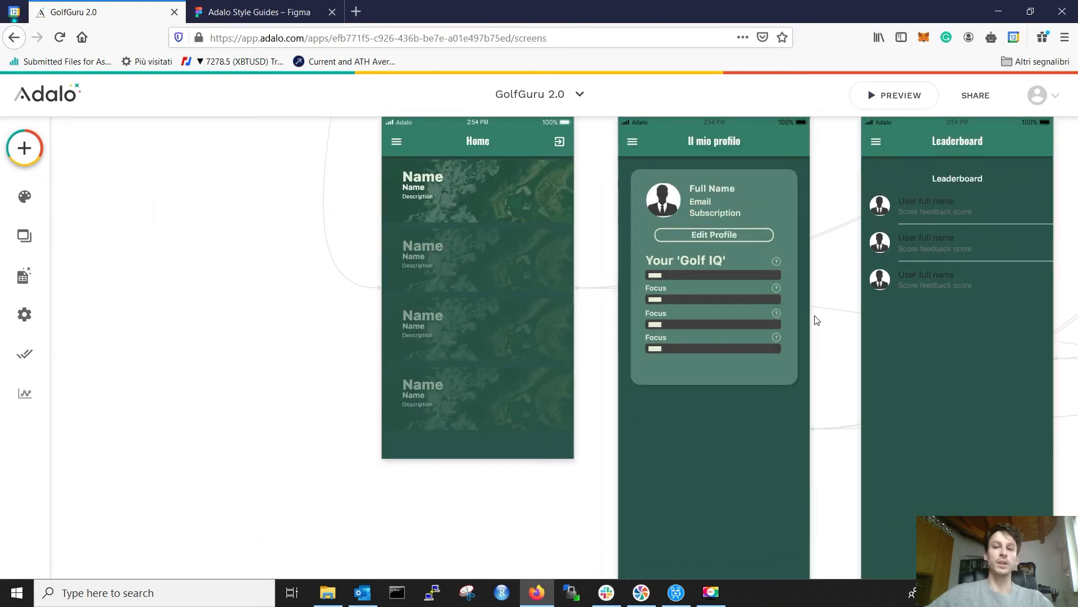
# Step: Copy the Focus bar's fill hex 667A9C from the Figma design
pyautogui.click(259, 12)
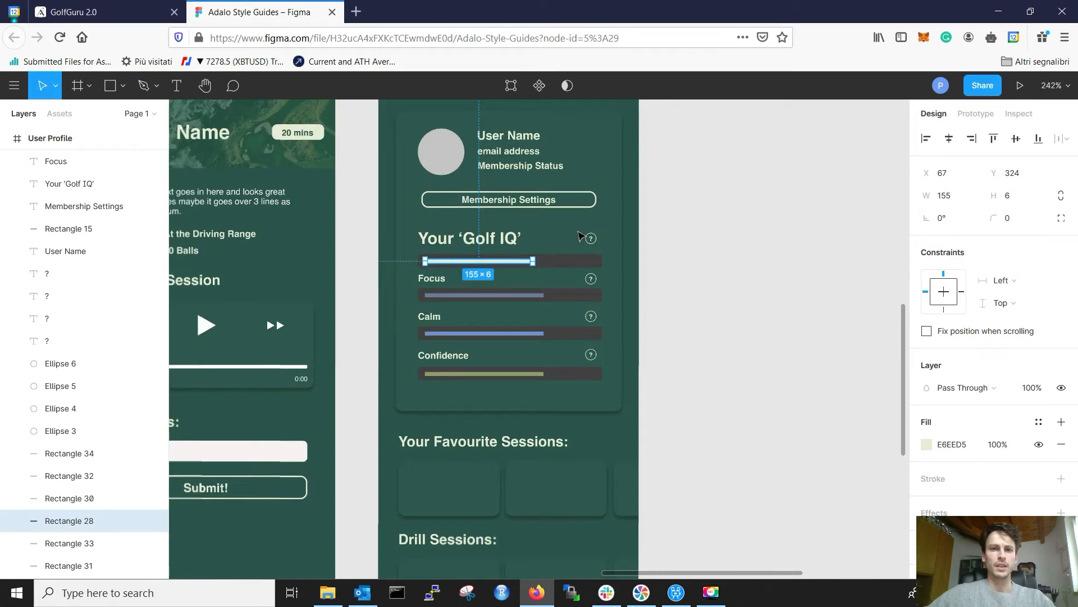
pyautogui.click(511, 296)
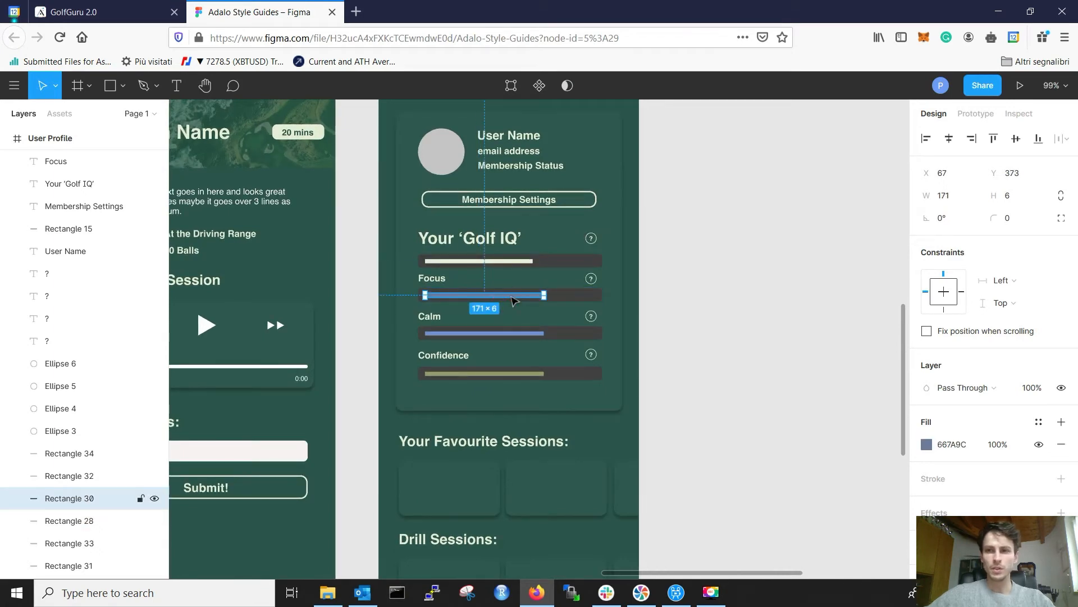
pyautogui.click(957, 444)
pyautogui.hotkey('ctrl', 'c')
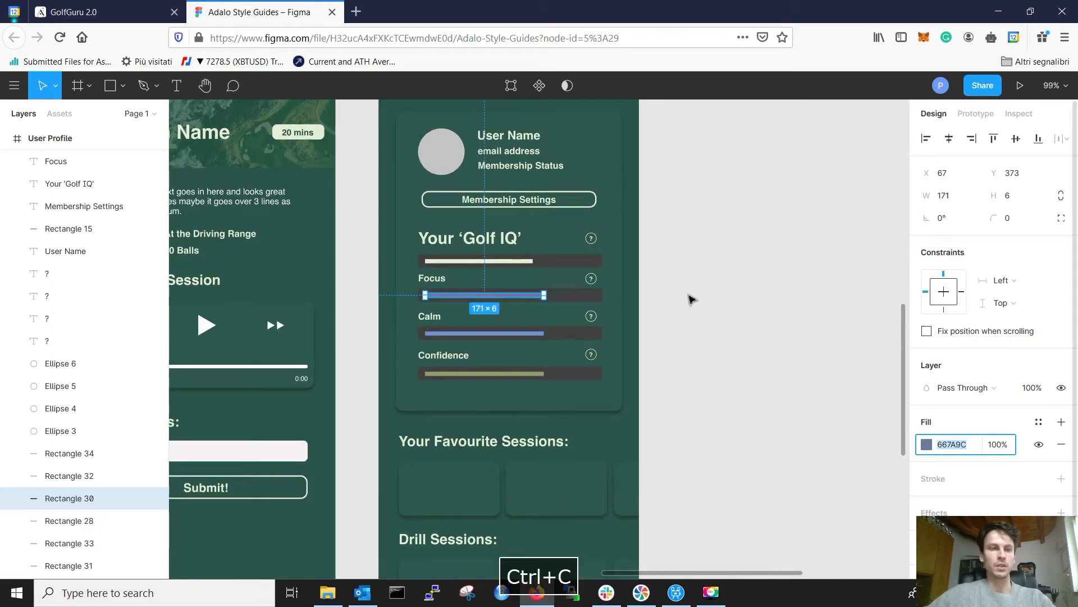
# Step: Paste 667A9C as the first Focus progress bar's colour in Adalo
pyautogui.click(101, 12)
pyautogui.click(661, 300)
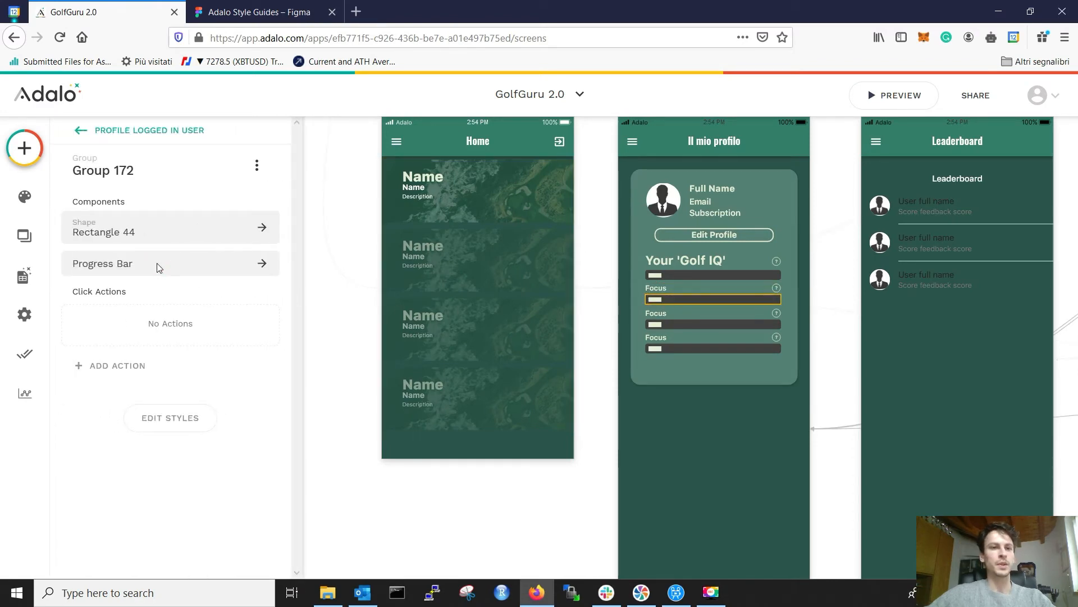
pyautogui.click(174, 273)
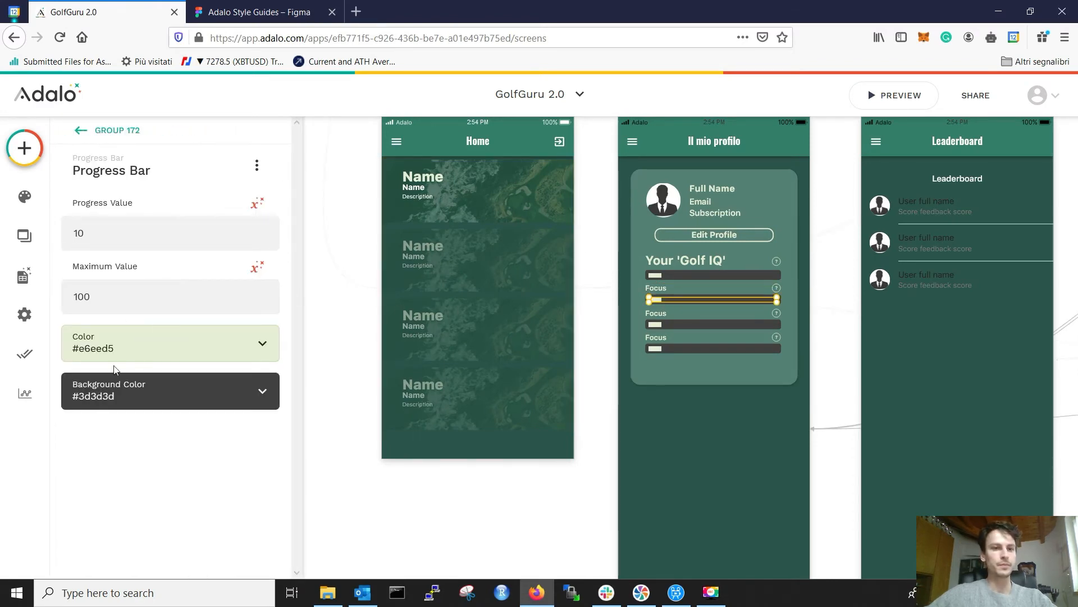
pyautogui.click(130, 359)
pyautogui.click(312, 509)
pyautogui.hotkey('ctrl', 'v')
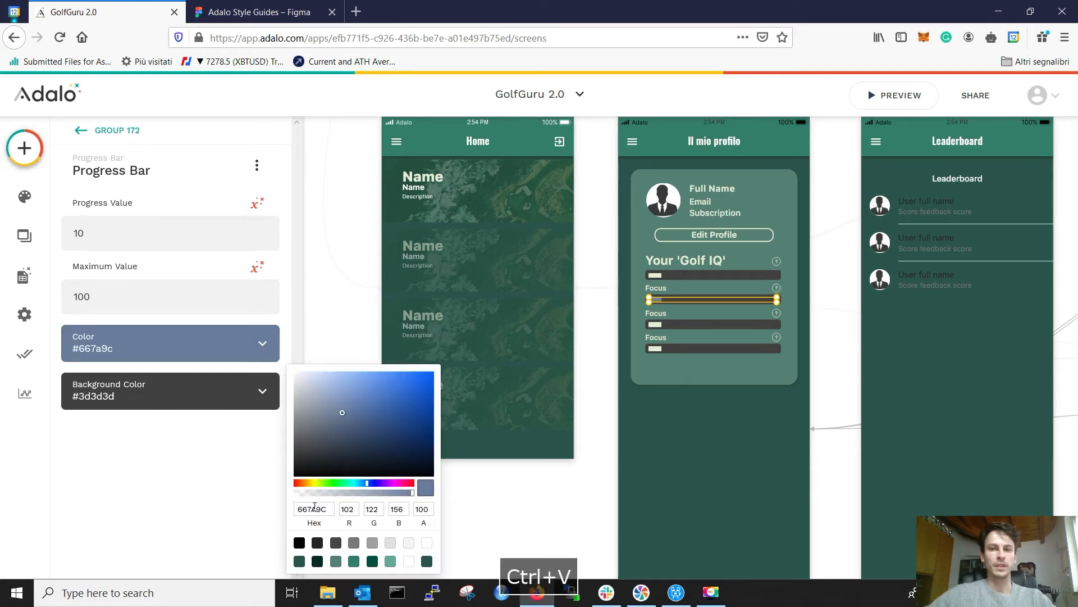
pyautogui.click(696, 435)
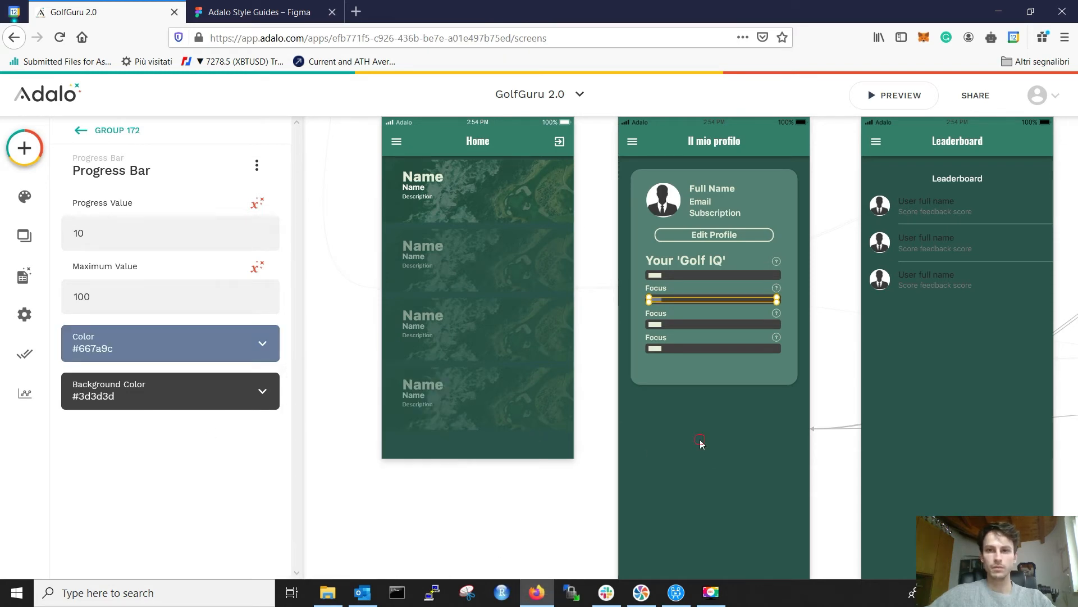
pyautogui.click(696, 435)
pyautogui.click(271, 4)
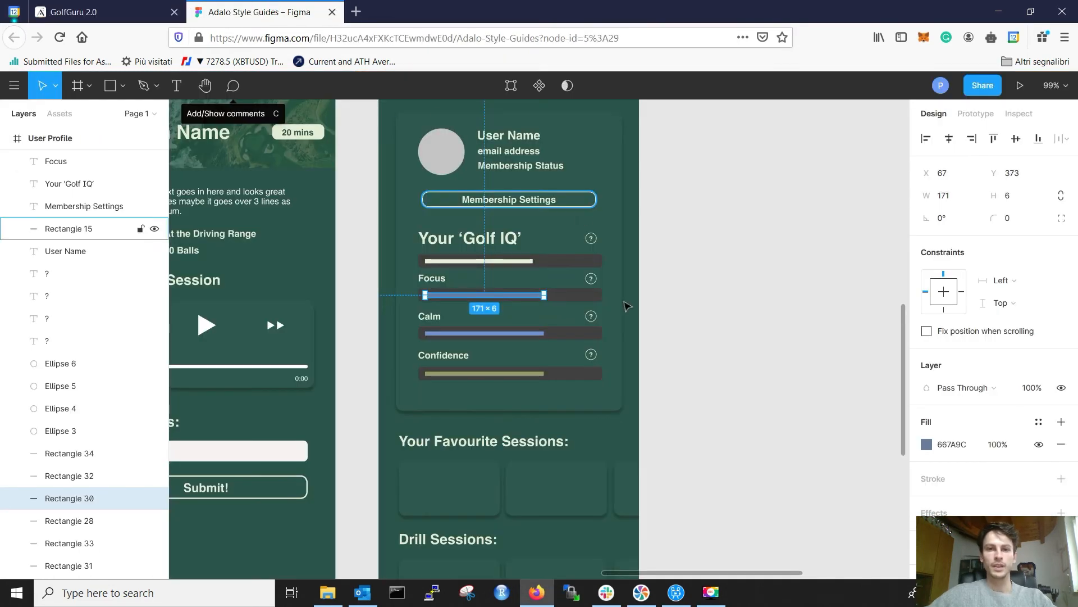
# Step: Copy 6A8FD1 from Figma's Calm bar and apply it to the third progress bar
pyautogui.click(490, 334)
pyautogui.click(954, 445)
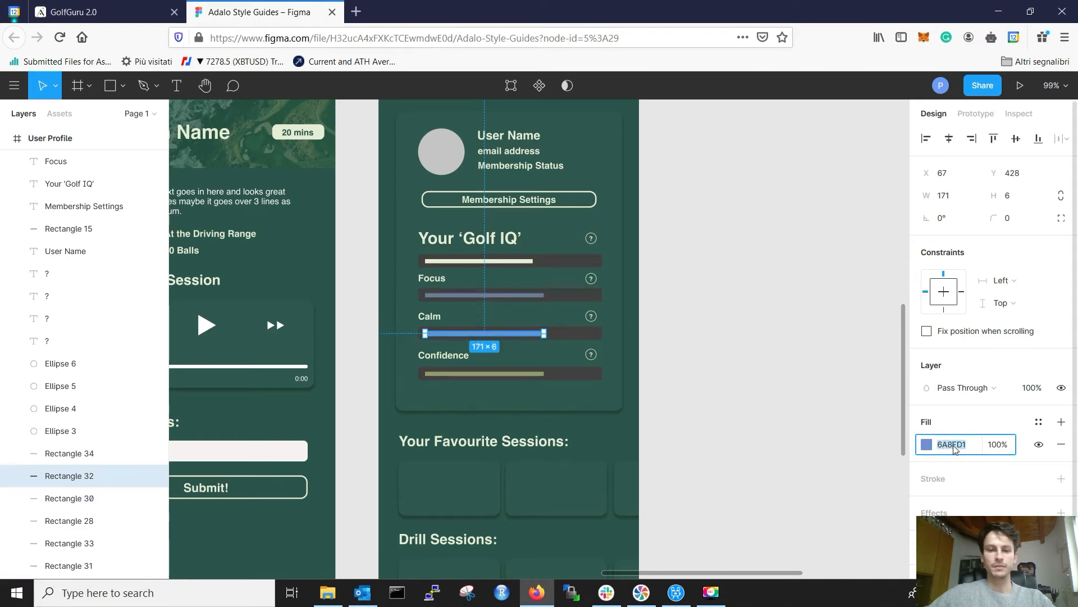
pyautogui.hotkey('ctrl', 'c')
pyautogui.click(107, 12)
pyautogui.click(656, 335)
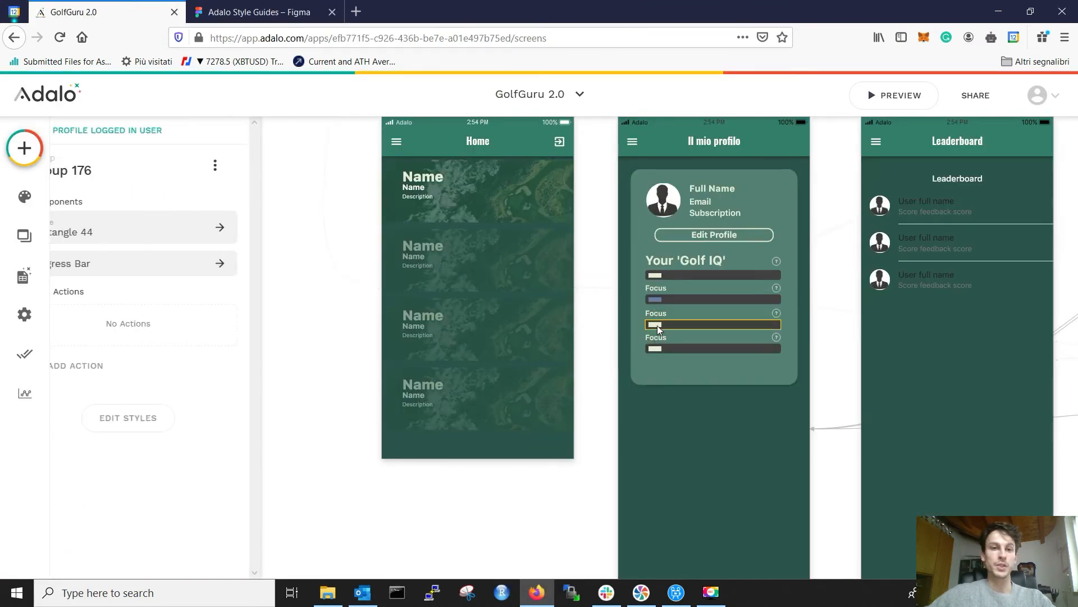
pyautogui.click(657, 325)
pyautogui.click(141, 359)
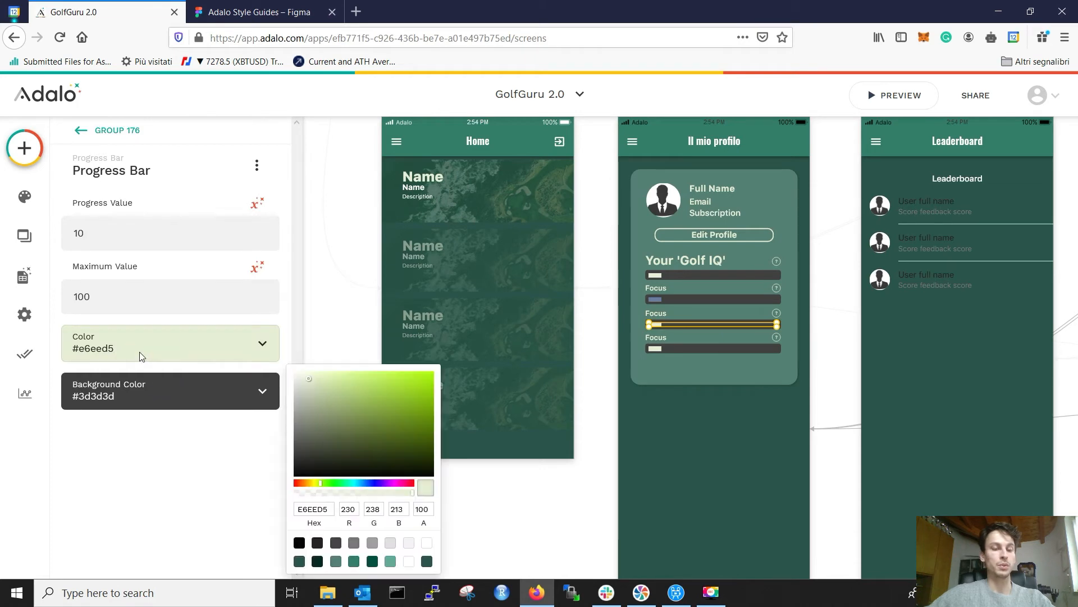
pyautogui.doubleClick(310, 509)
pyautogui.hotkey('ctrl', 'v')
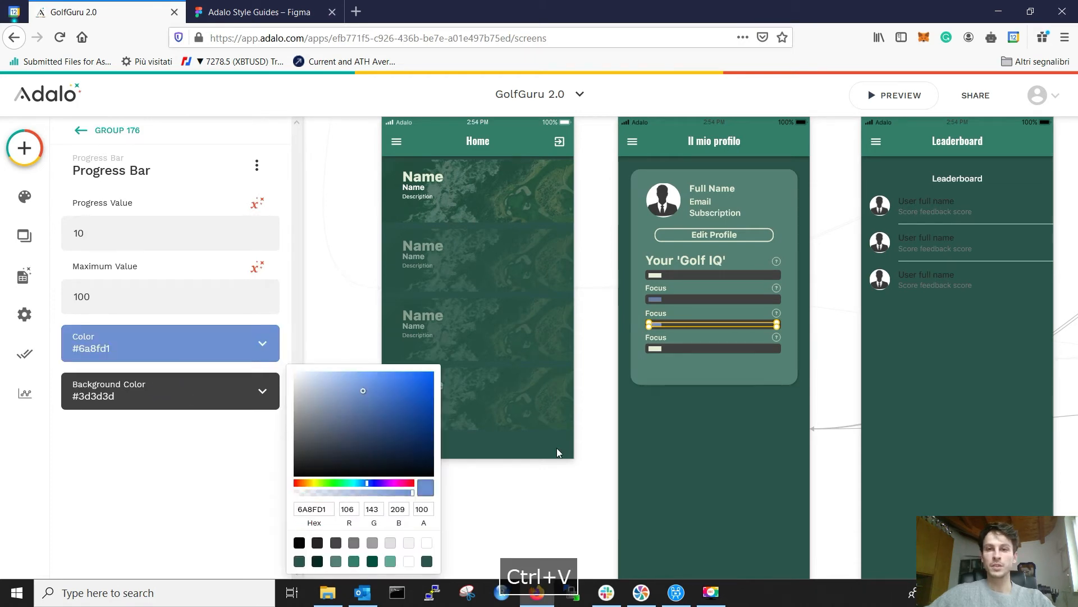
pyautogui.click(715, 463)
# Step: Copy 8E9C66 from Figma's Confidence bar and apply it to the fourth progress bar
pyautogui.click(259, 12)
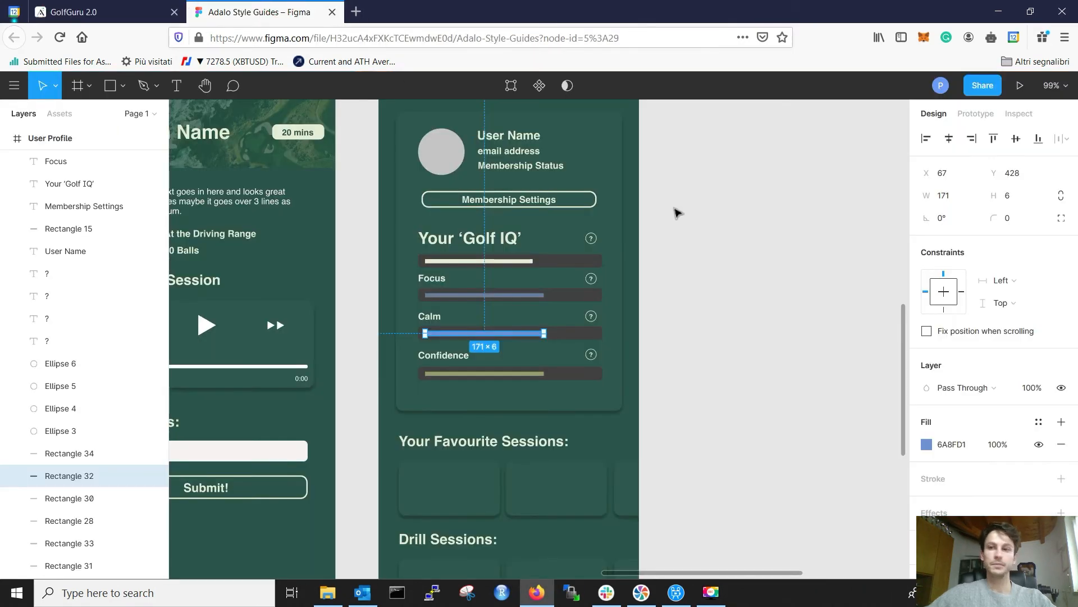
pyautogui.doubleClick(507, 374)
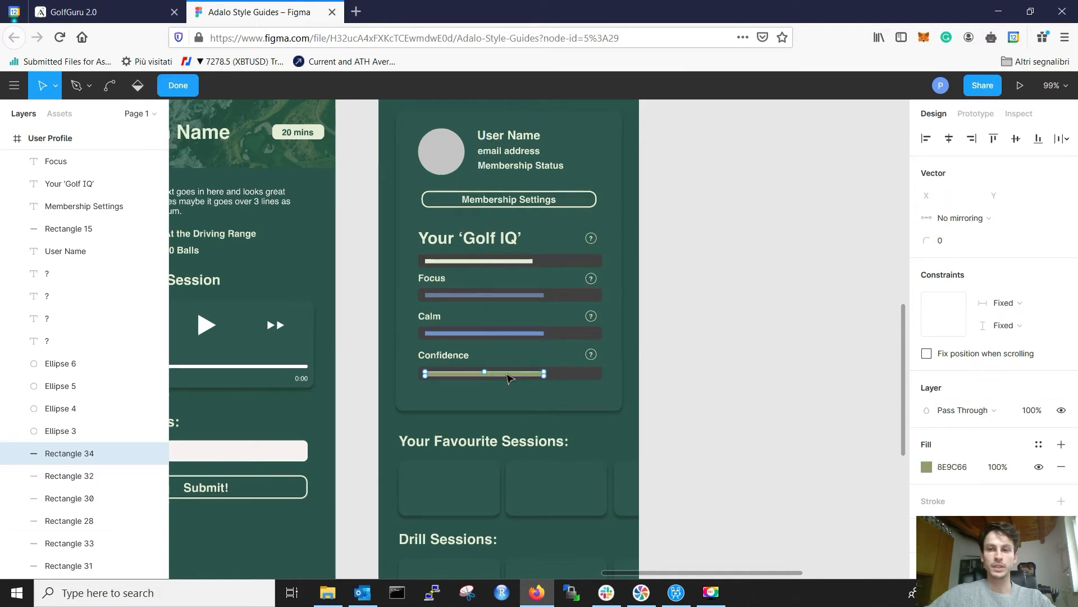
pyautogui.click(949, 467)
pyautogui.hotkey('ctrl', 'c')
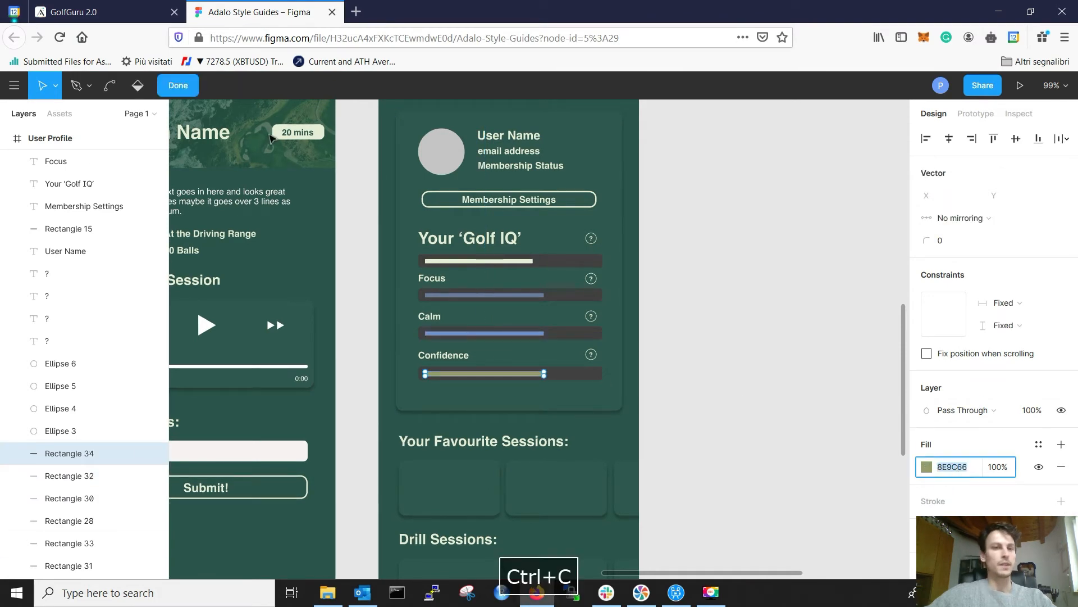
pyautogui.click(120, 17)
pyautogui.click(656, 348)
pyautogui.click(656, 347)
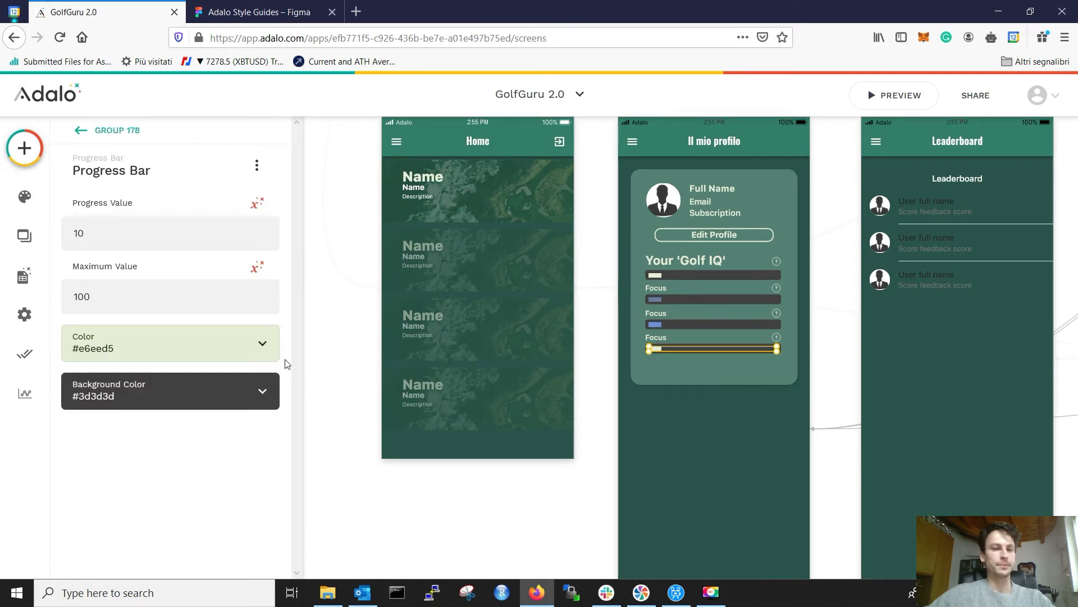
pyautogui.click(143, 351)
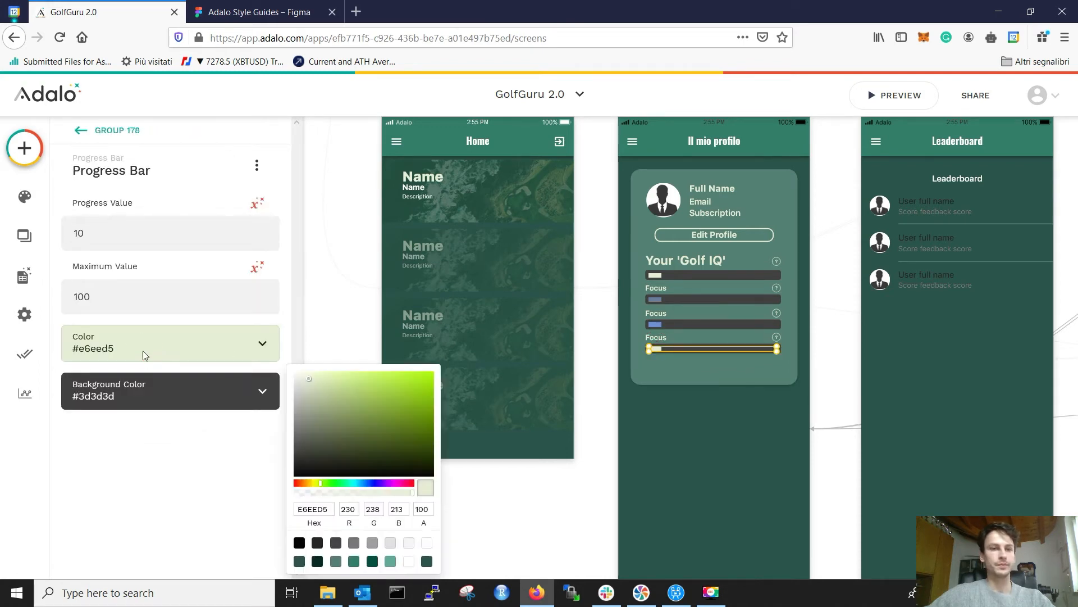
pyautogui.doubleClick(312, 509)
pyautogui.hotkey('ctrl', 'v')
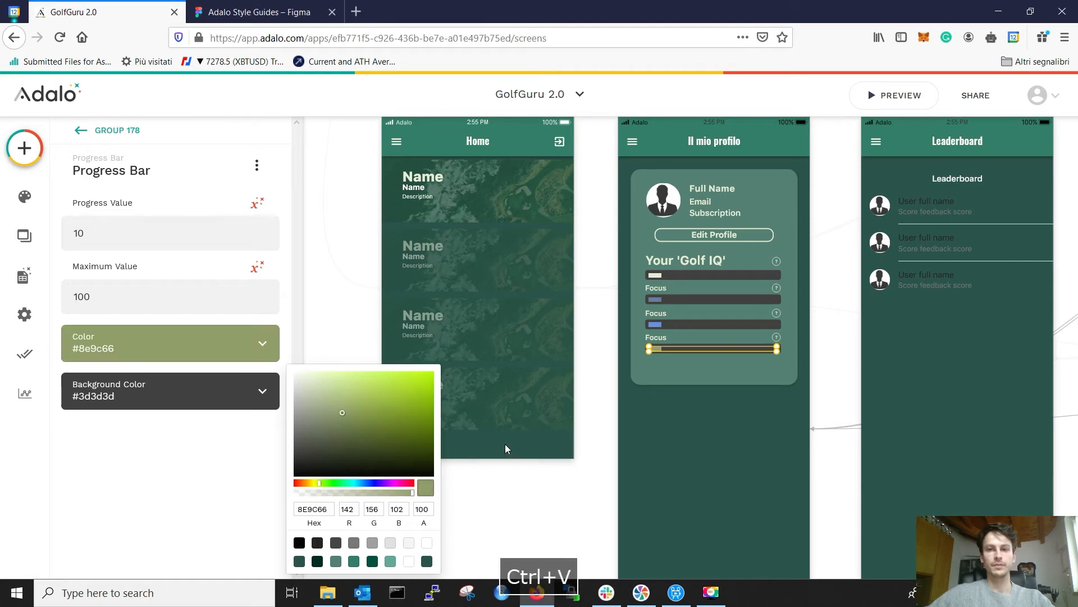
pyautogui.click(734, 456)
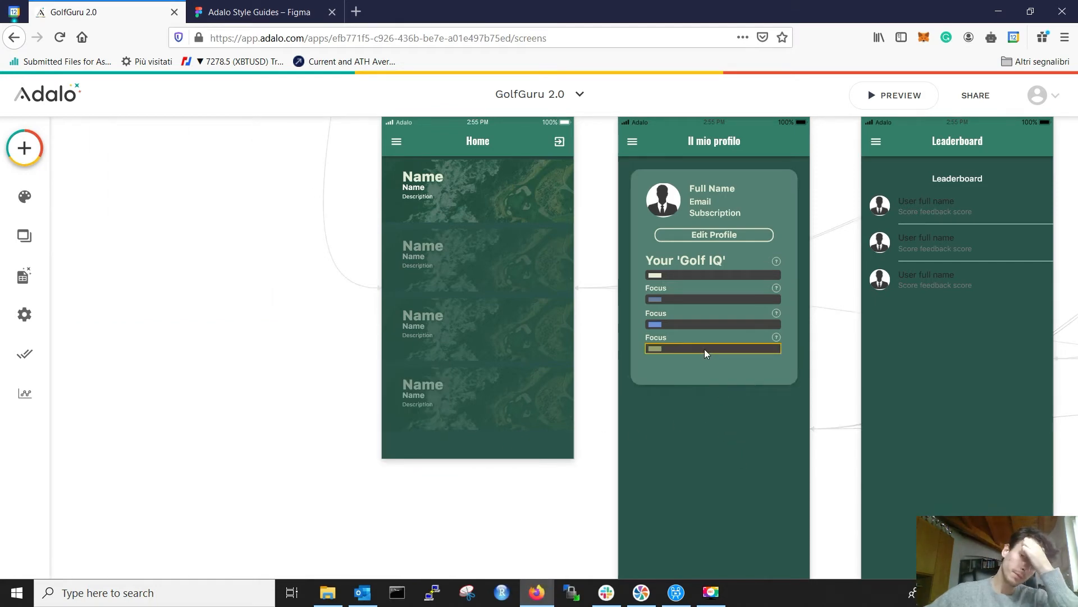
pyautogui.click(297, 6)
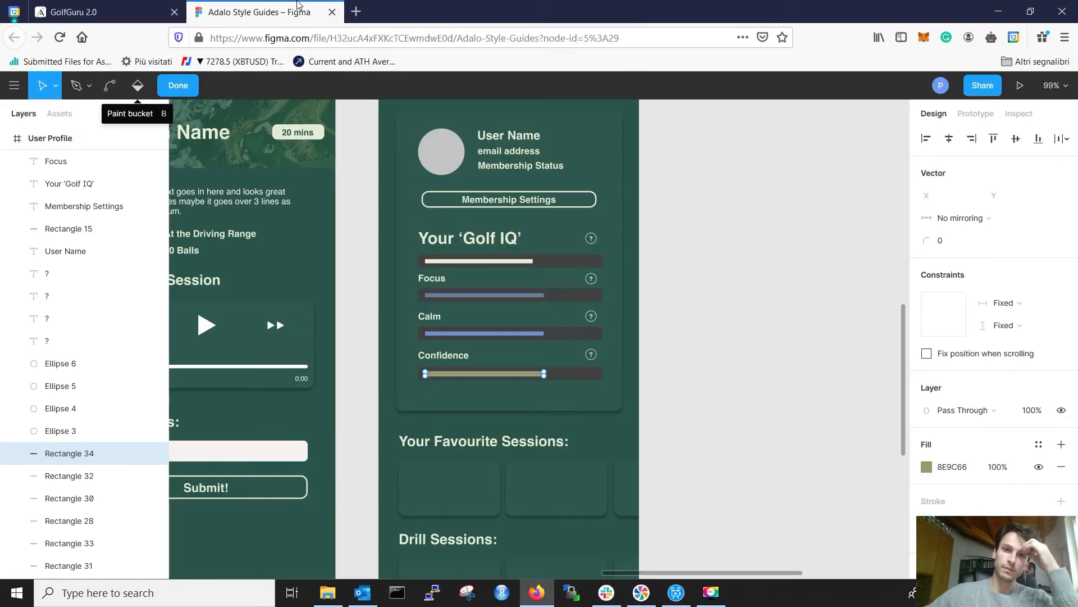
pyautogui.click(111, 6)
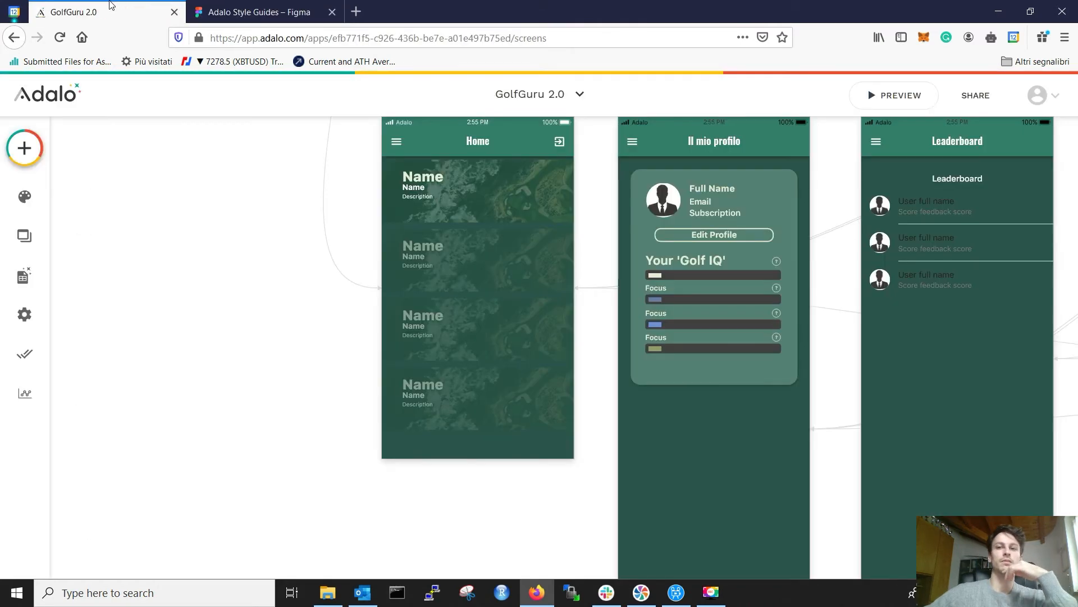
pyautogui.click(707, 236)
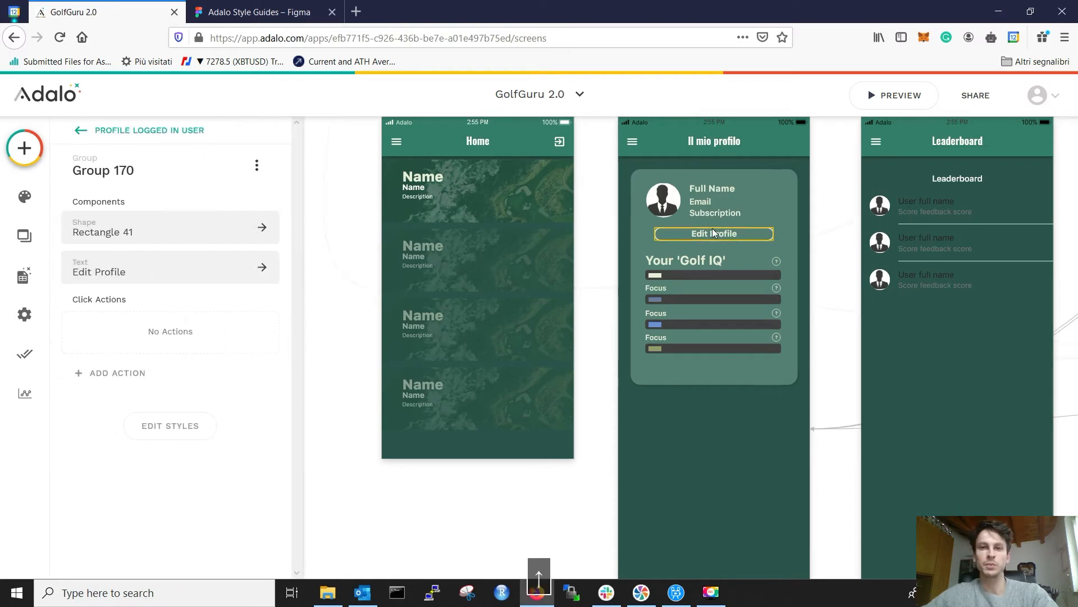
pyautogui.click(825, 244)
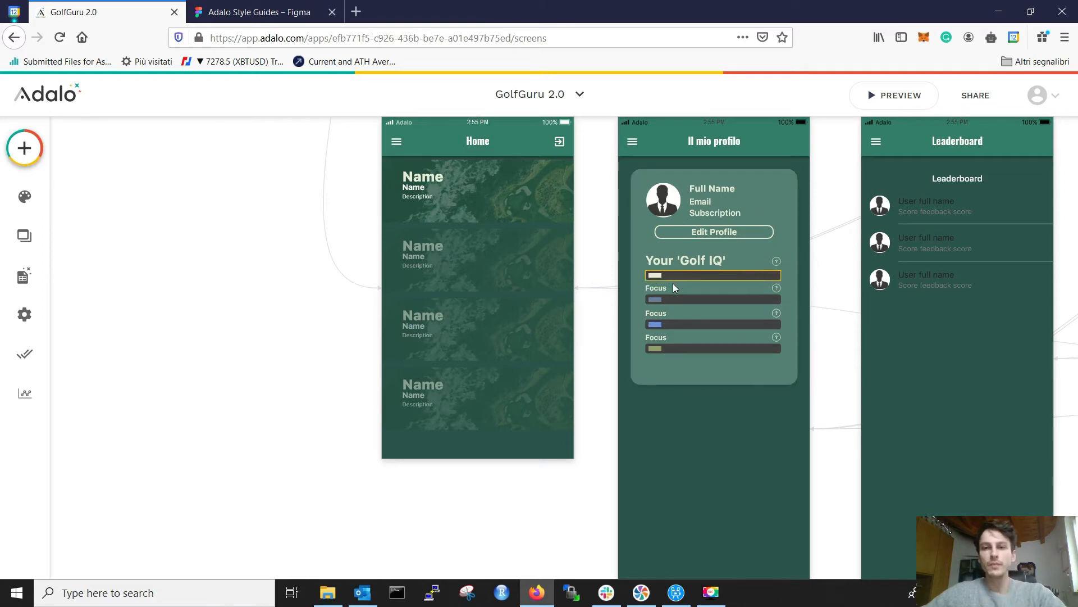
pyautogui.hotkey('ctrl', 'Tab')
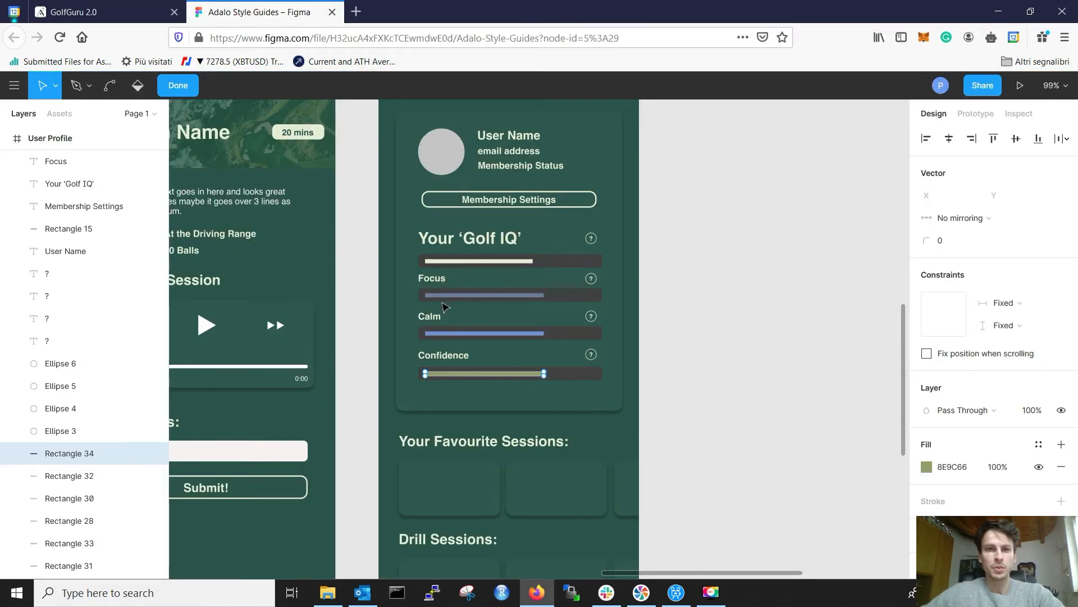
pyautogui.click(137, 16)
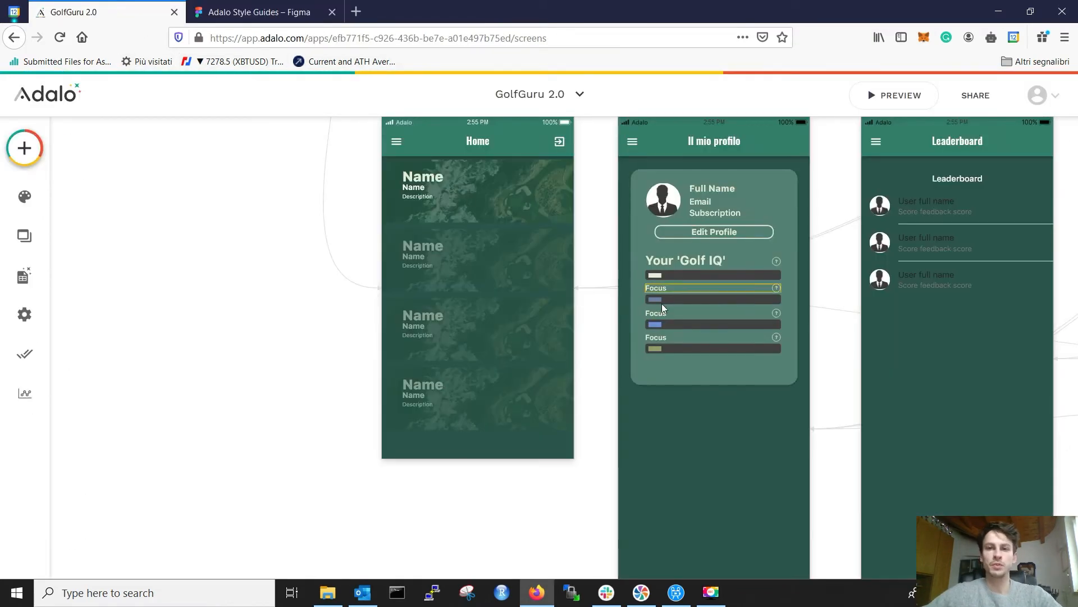
pyautogui.click(654, 318)
# Step: Rename the second and third Focus labels to 'Calm' and 'Confidence', then compare with Figma
pyautogui.doubleClick(127, 240)
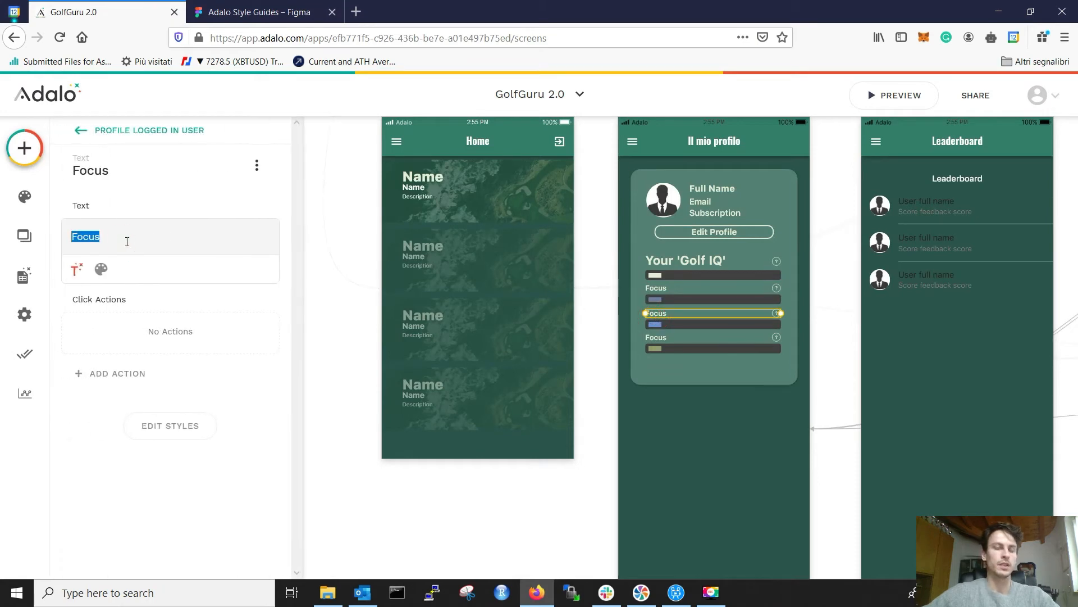
pyautogui.write('Calm')
pyautogui.click(656, 337)
pyautogui.click(161, 228)
pyautogui.doubleClick(162, 240)
pyautogui.write('Conf')
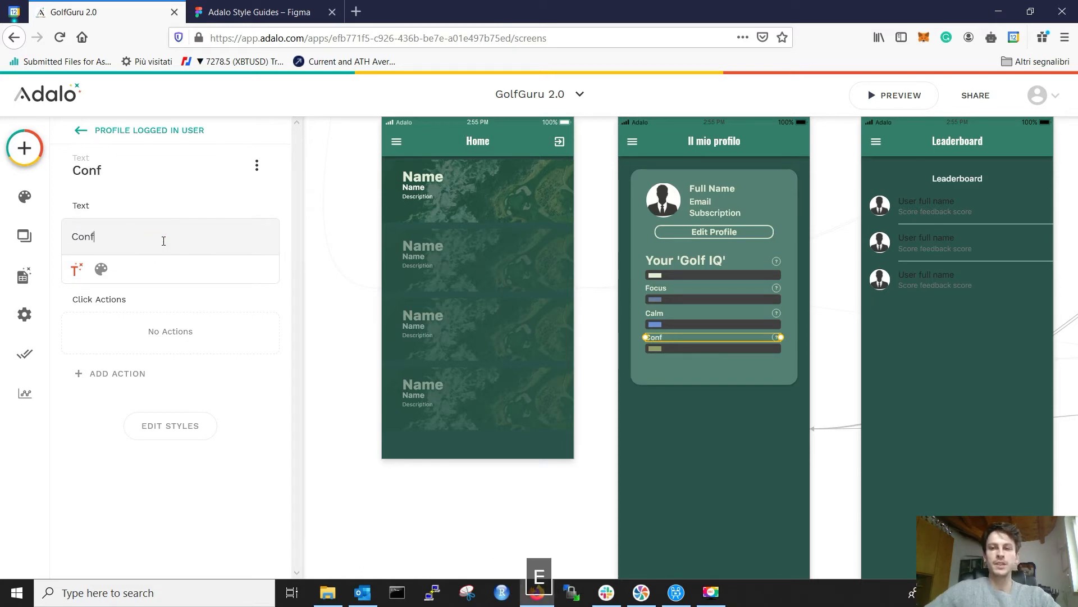
pyautogui.write('idence')
pyautogui.click(818, 354)
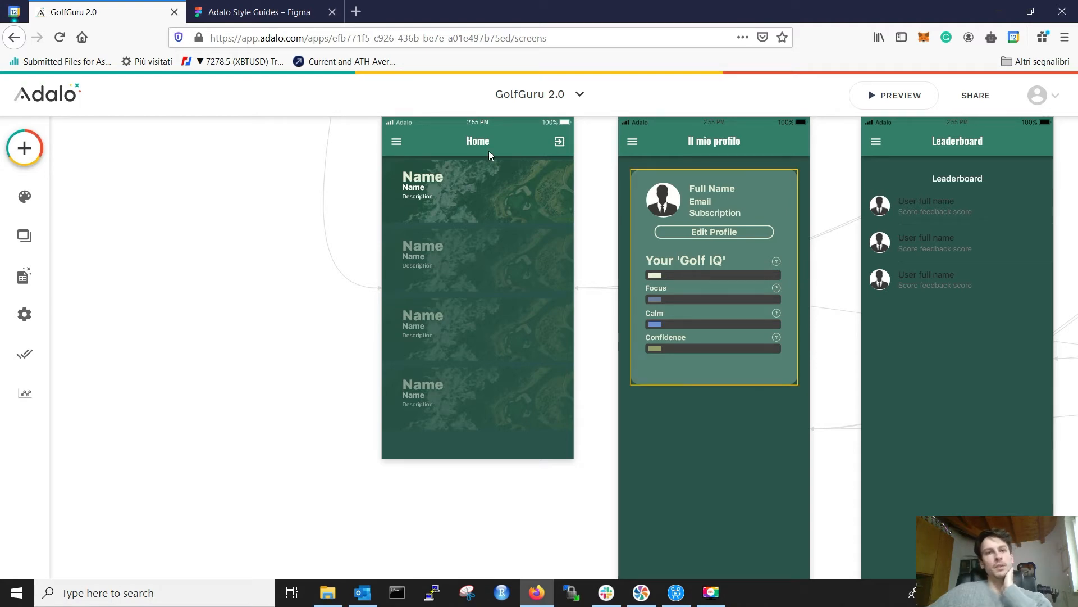
pyautogui.click(258, 12)
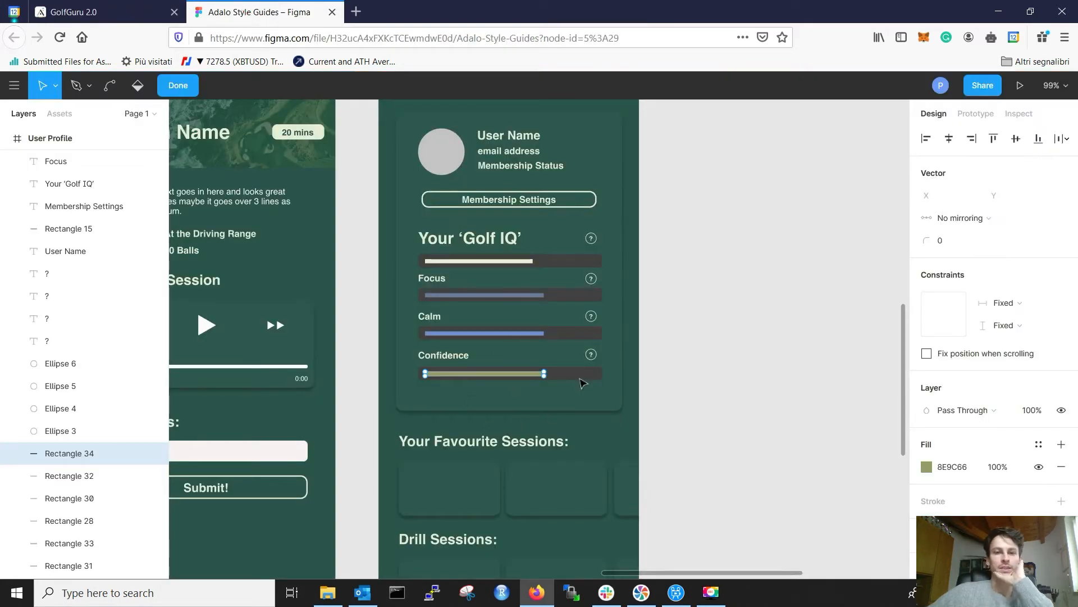
pyautogui.click(112, 22)
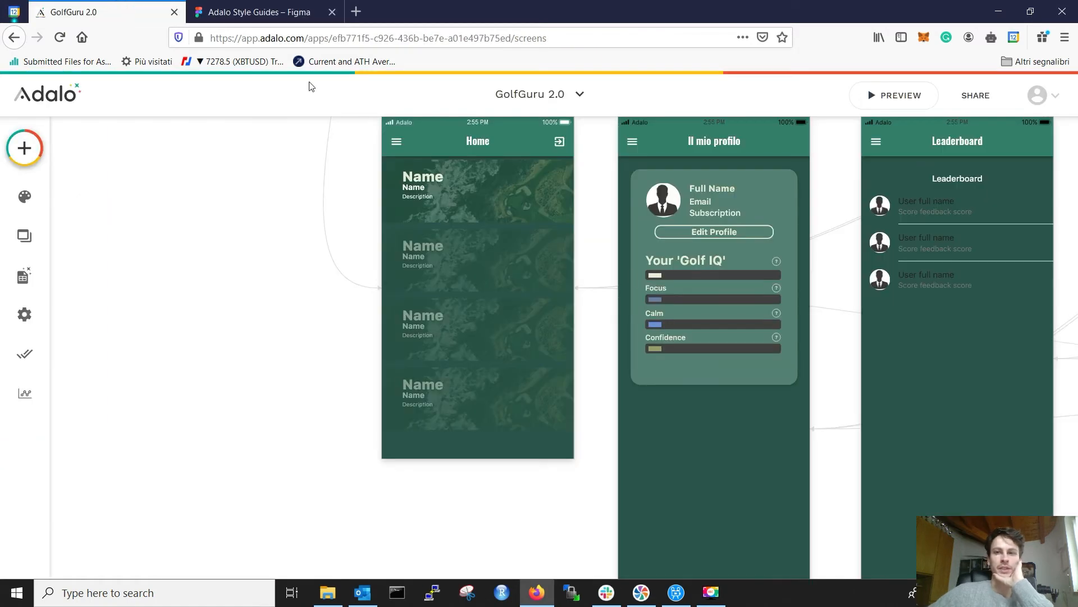
pyautogui.click(716, 172)
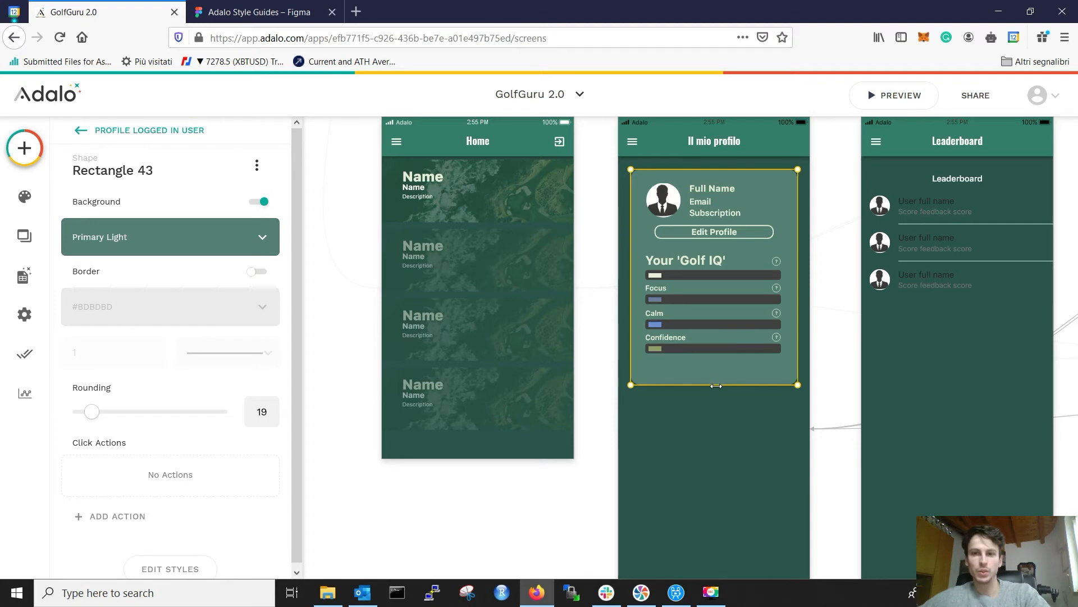
# Step: Shorten Rectangle 43 so the card ends just below the Confidence bar, then return to Figma
pyautogui.moveTo(717, 384); pyautogui.dragTo(718, 371)
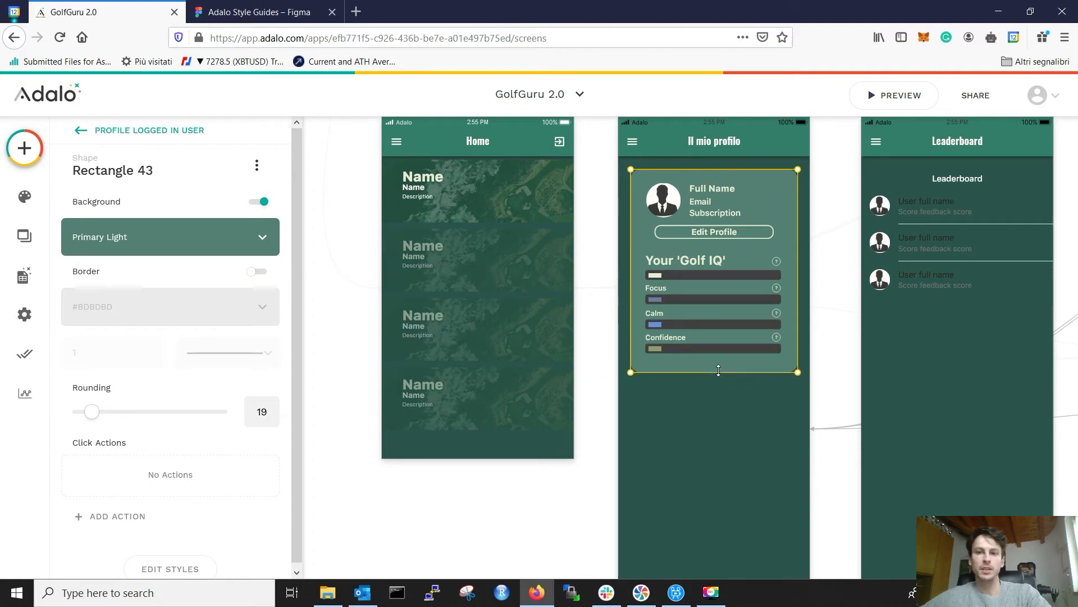
pyautogui.moveTo(718, 370); pyautogui.dragTo(718, 369)
pyautogui.click(826, 372)
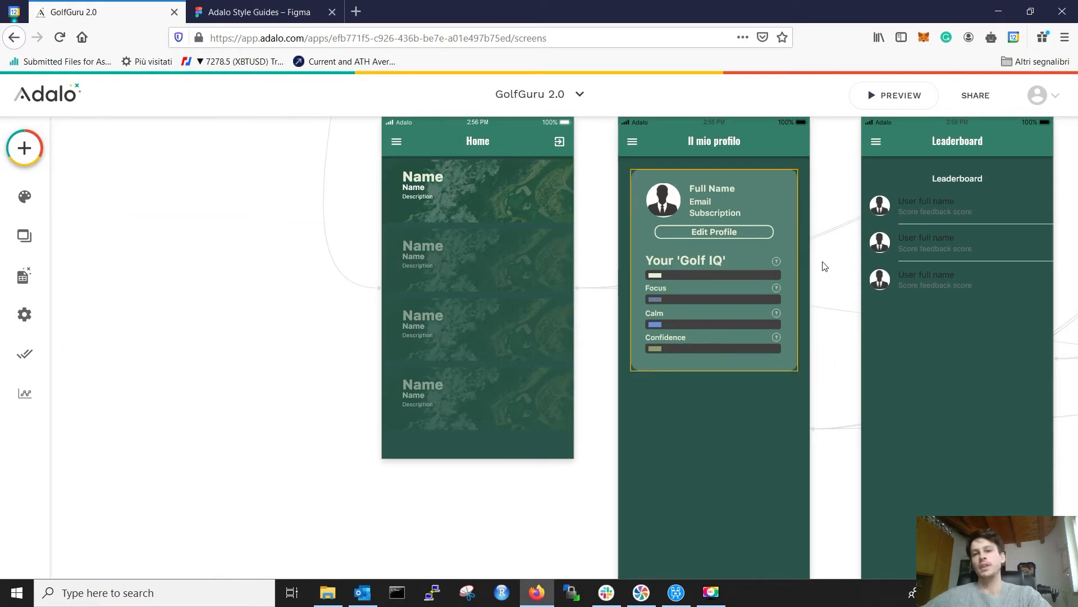
pyautogui.hotkey('ctrl', 'Tab')
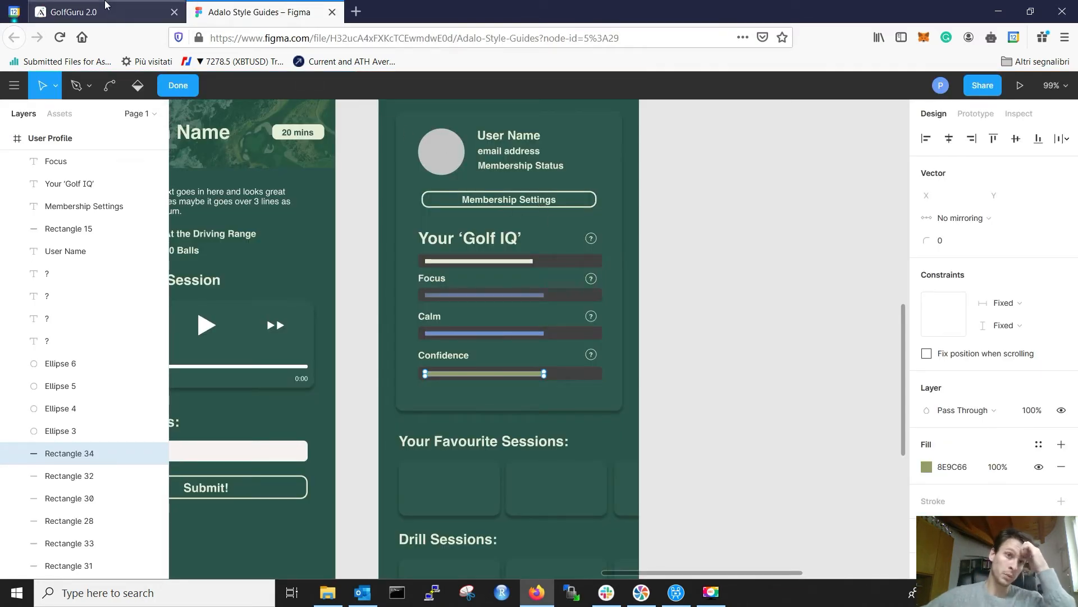
# Step: Set the profile card background to the Primary dark green theme colour
pyautogui.hotkey('ctrl', 'Tab')
pyautogui.click(773, 202)
pyautogui.click(784, 179)
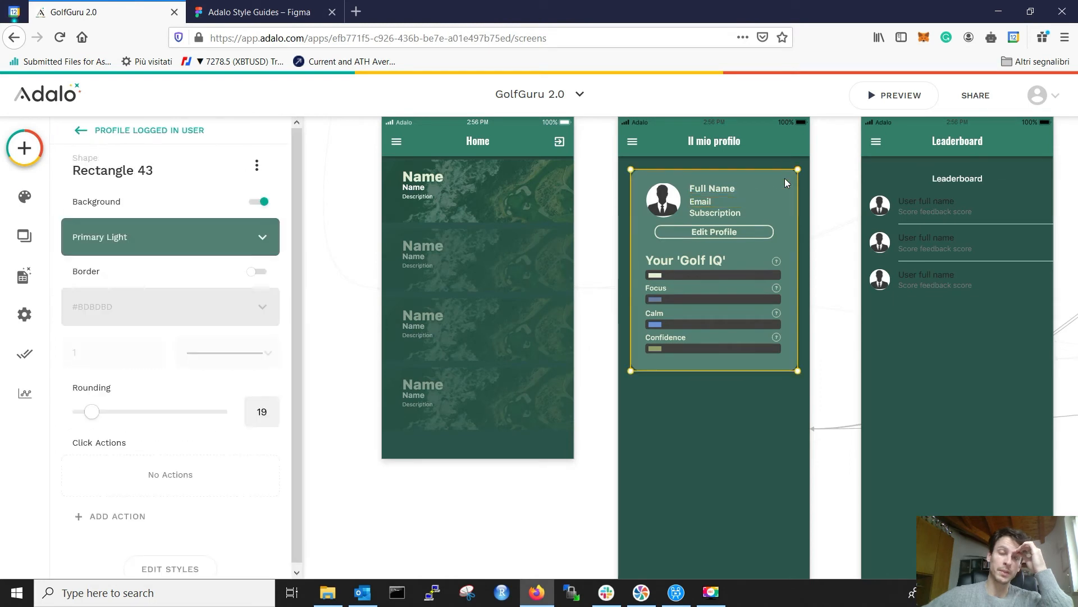
pyautogui.click(226, 251)
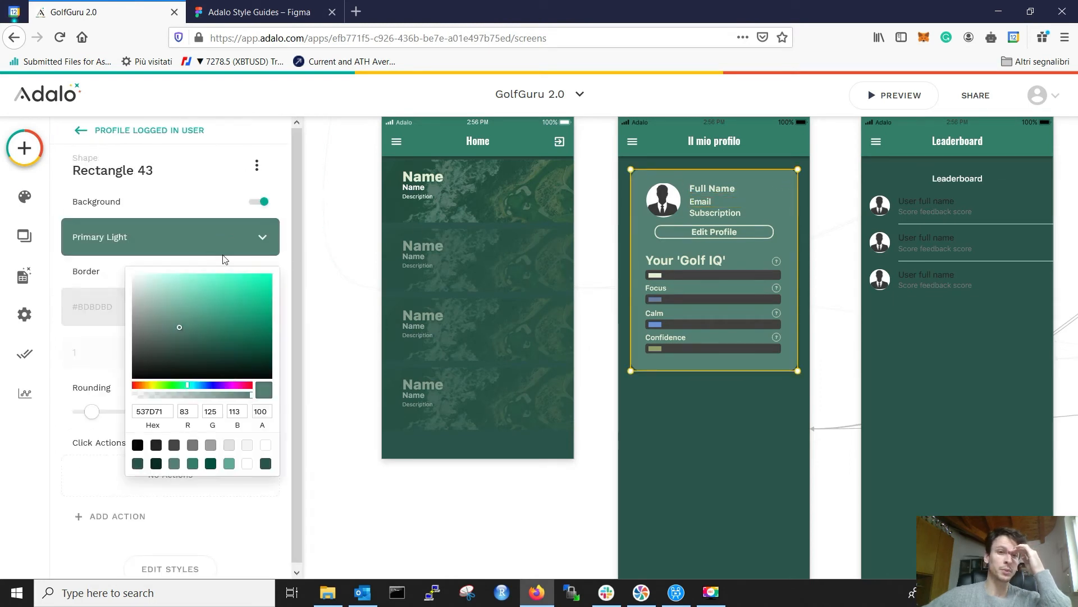
pyautogui.click(137, 464)
pyautogui.click(837, 325)
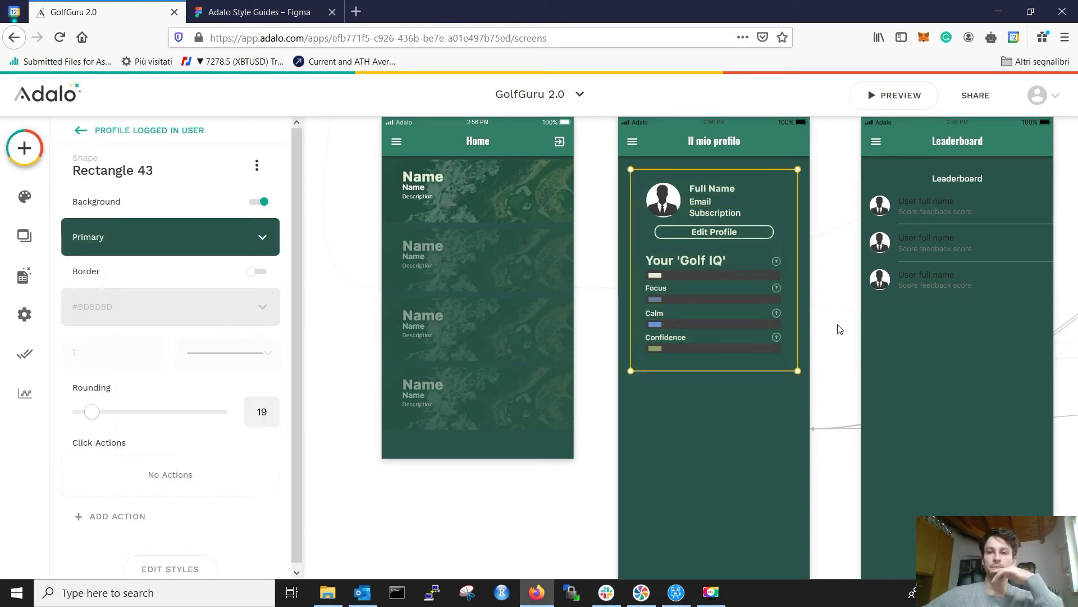
pyautogui.click(841, 330)
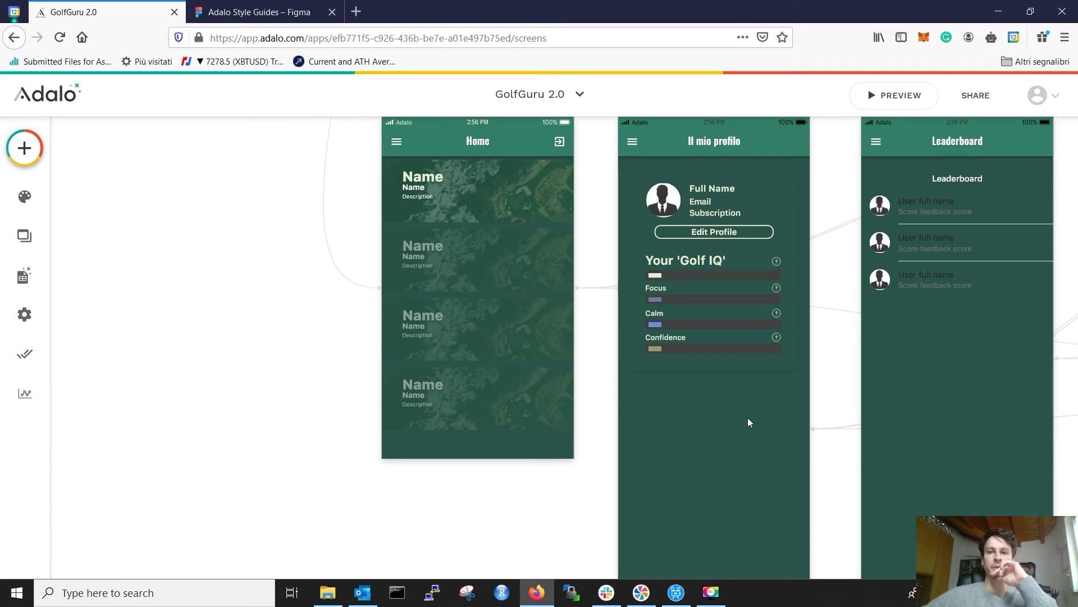
# Step: Try a darker green behind the profile card, then revert it to Primary green
pyautogui.click(781, 364)
pyautogui.click(228, 251)
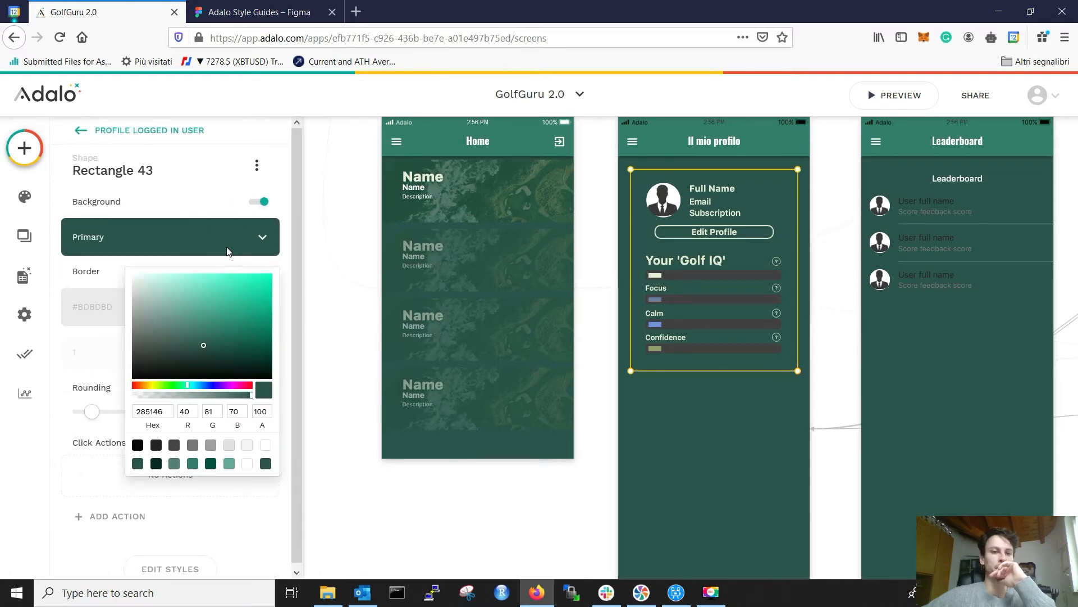
pyautogui.click(156, 464)
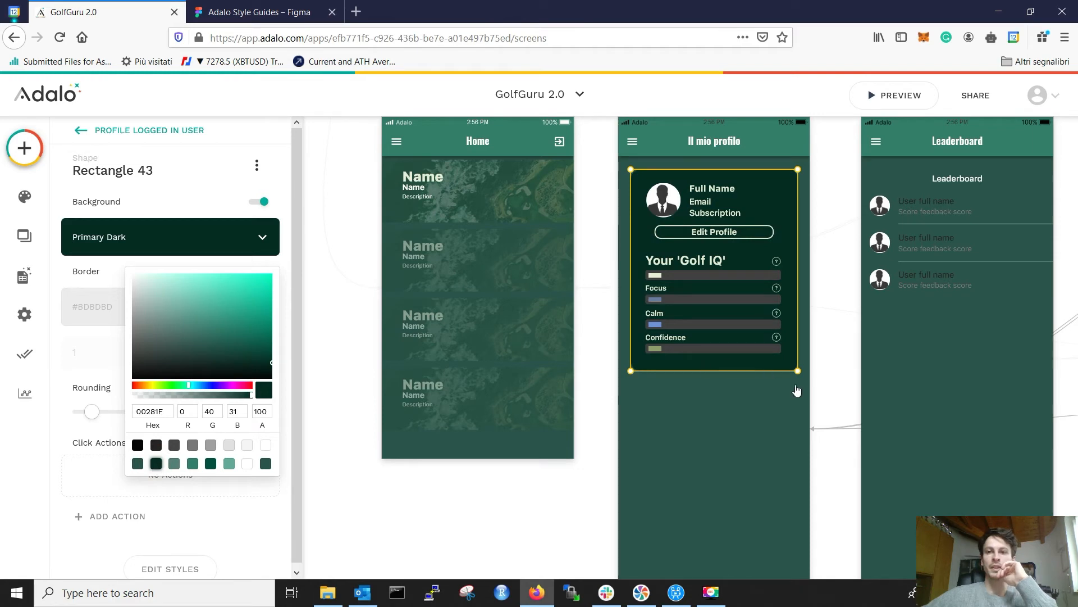
pyautogui.click(835, 413)
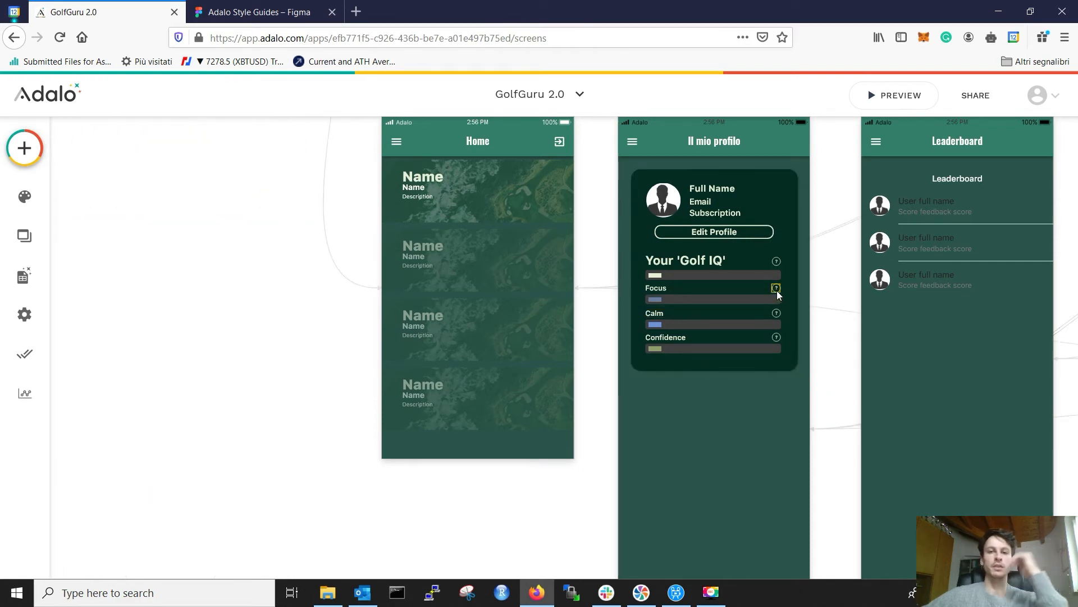
pyautogui.click(783, 200)
pyautogui.click(791, 225)
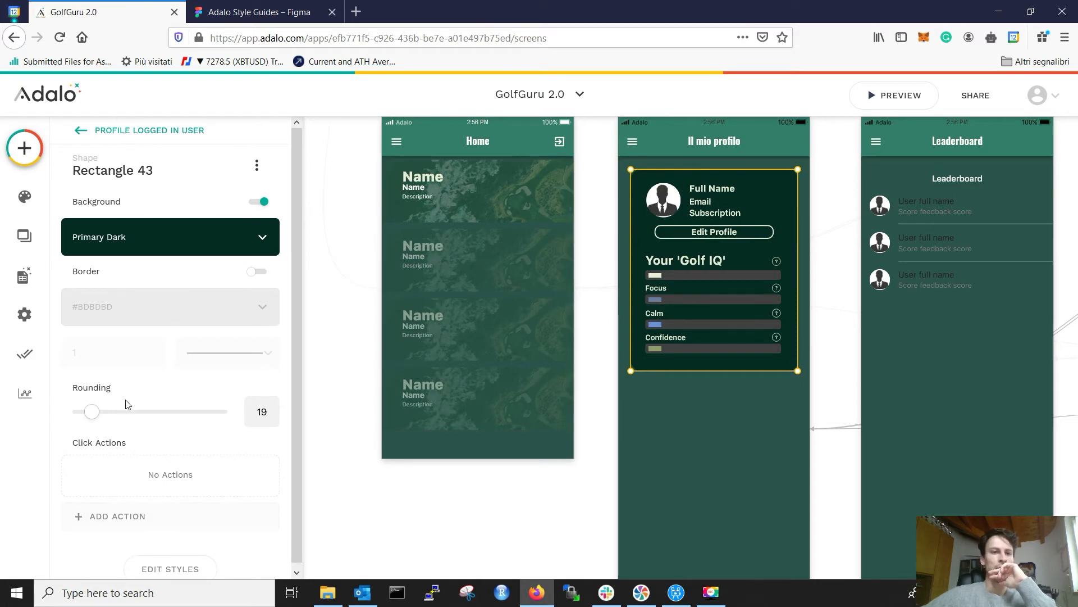
pyautogui.click(187, 242)
pyautogui.click(137, 466)
pyautogui.click(835, 352)
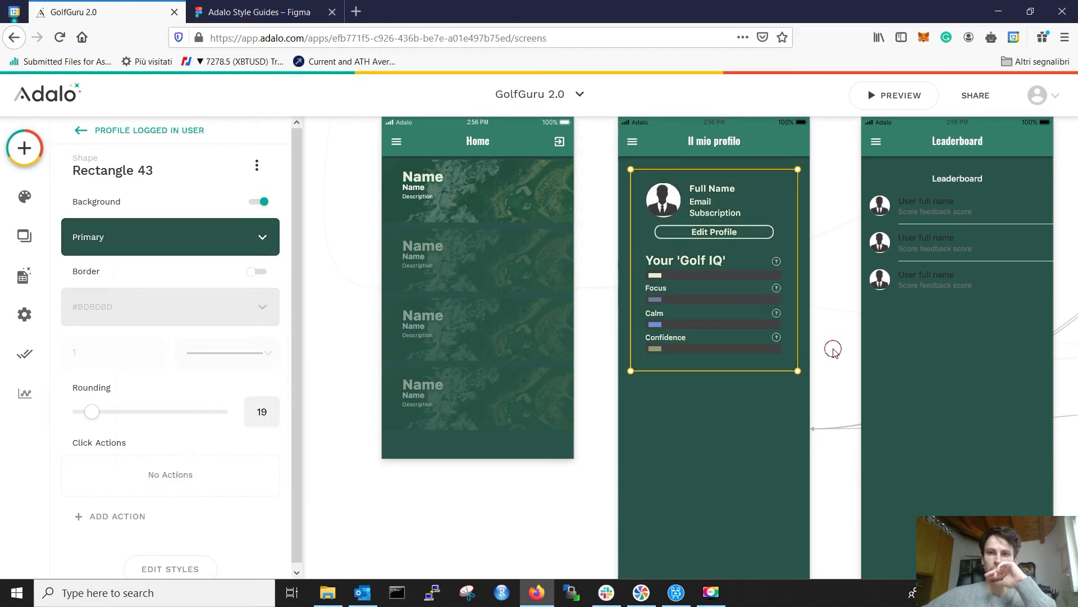
pyautogui.click(835, 353)
pyautogui.click(781, 200)
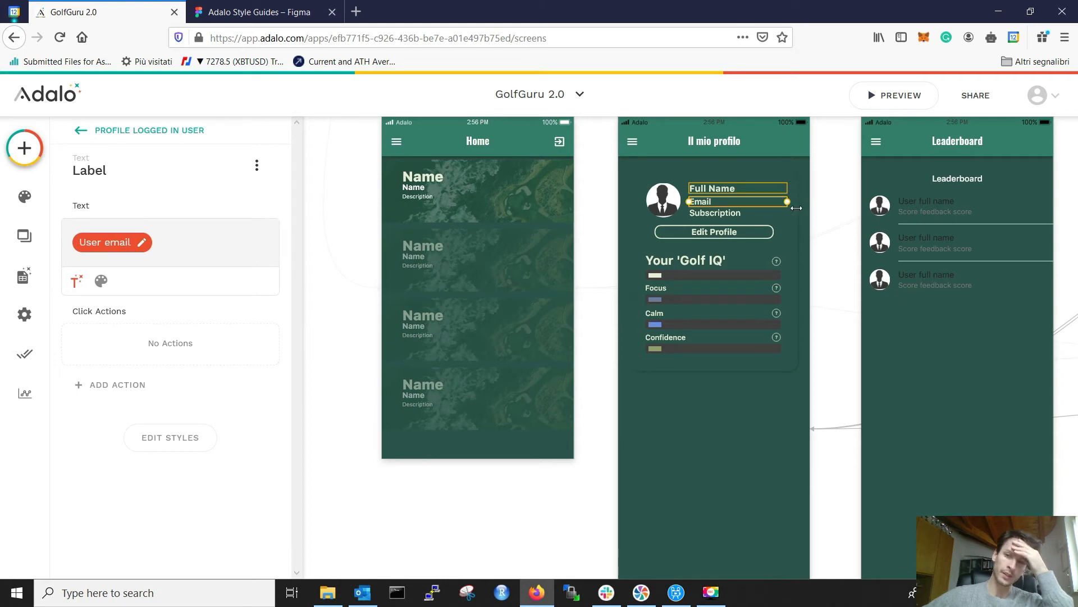
pyautogui.click(795, 187)
# Step: Copy the Figma card fill 2B554A and paste it as the card's background hex
pyautogui.click(258, 12)
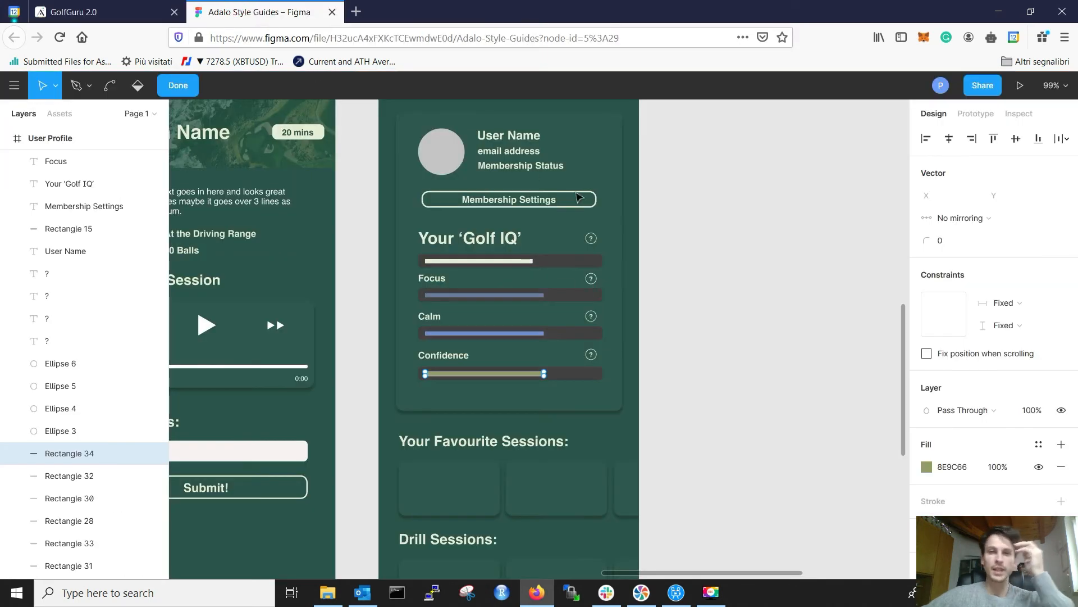
pyautogui.click(608, 139)
pyautogui.click(607, 156)
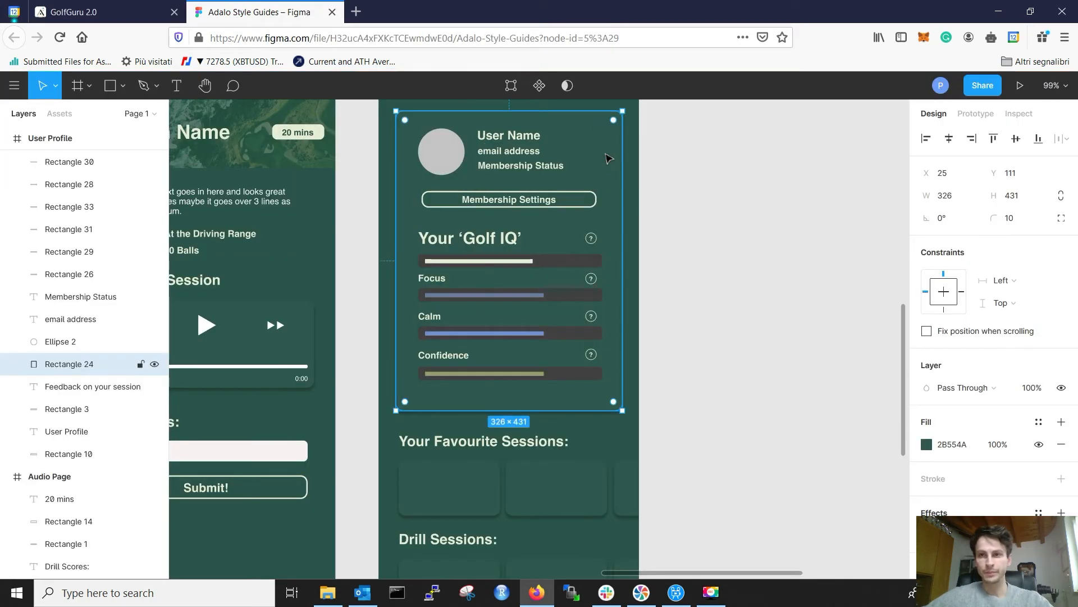
pyautogui.click(948, 444)
pyautogui.hotkey('ctrl', 'c')
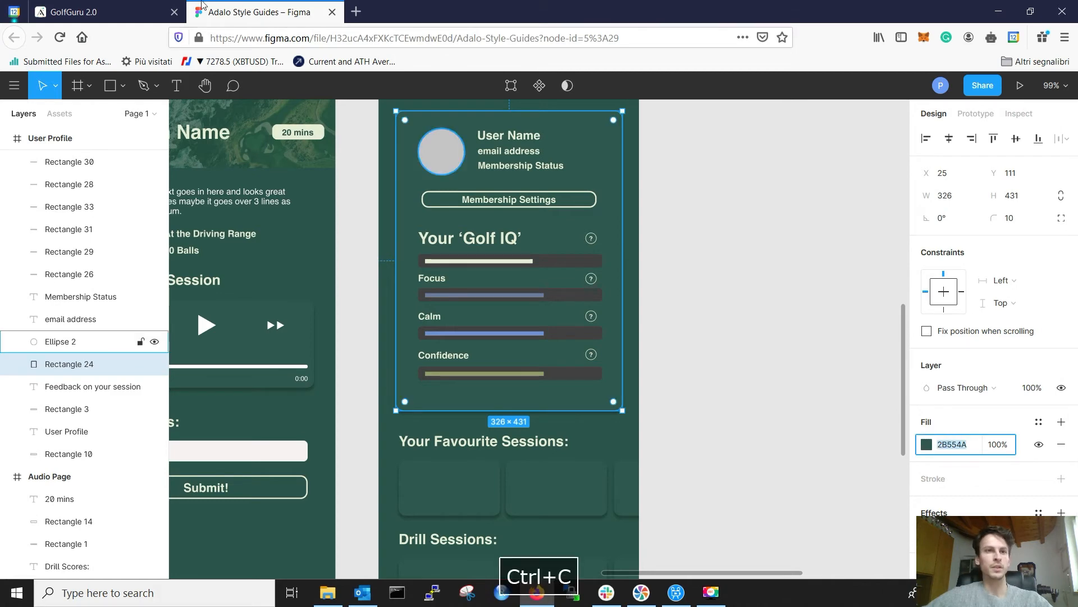
pyautogui.click(102, 12)
pyautogui.click(177, 252)
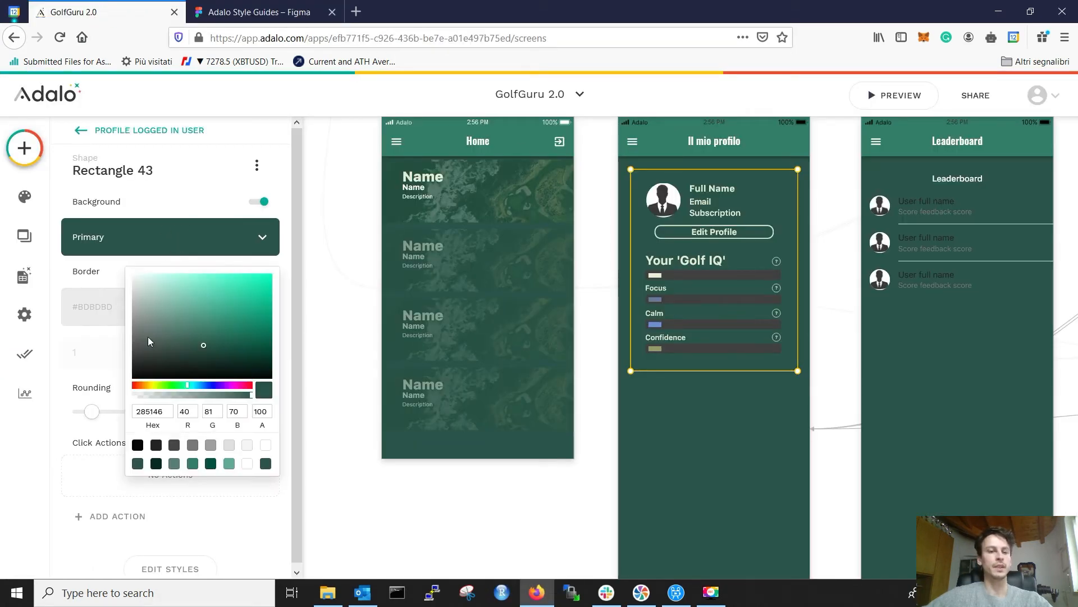
pyautogui.doubleClick(171, 411)
pyautogui.hotkey('ctrl', 'v')
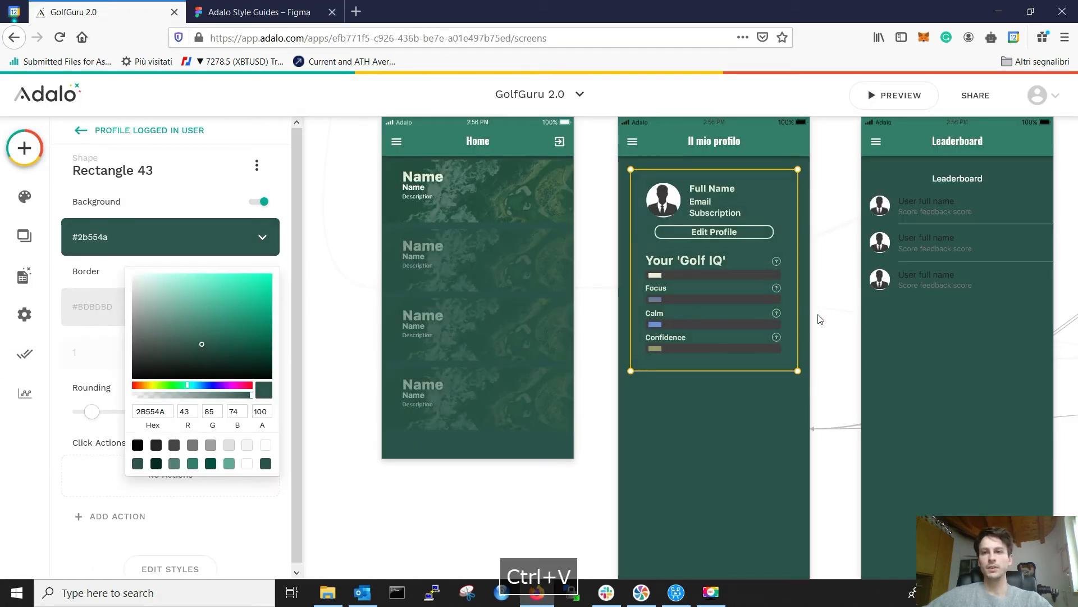
pyautogui.click(824, 327)
pyautogui.click(834, 331)
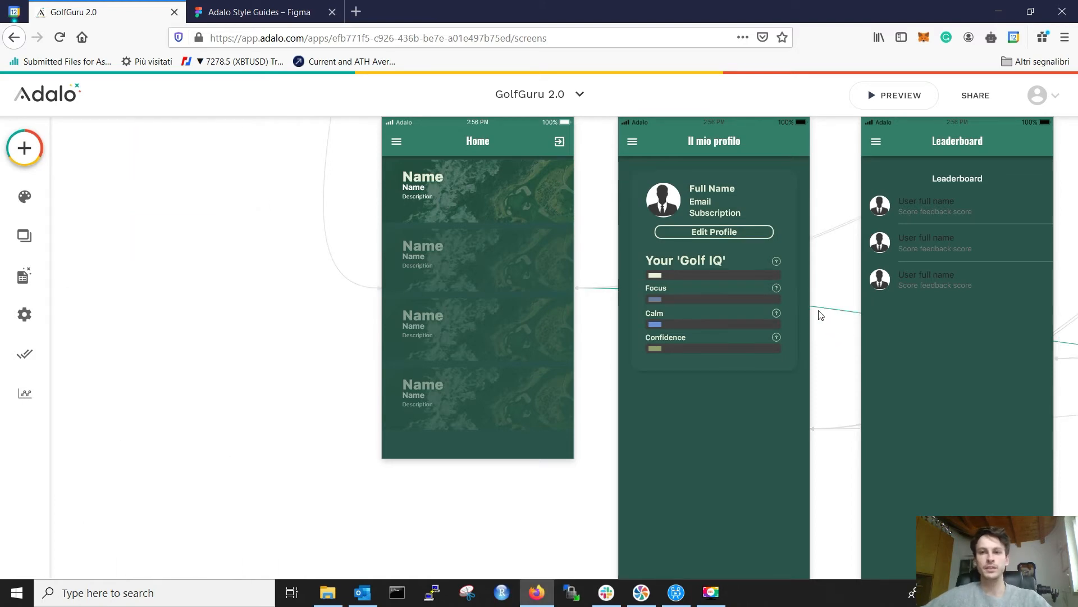
# Step: Check the Figma heading, then copy and paste the Full Name label
pyautogui.scroll(-3, 821, 315)
pyautogui.scroll(5, 821, 315)
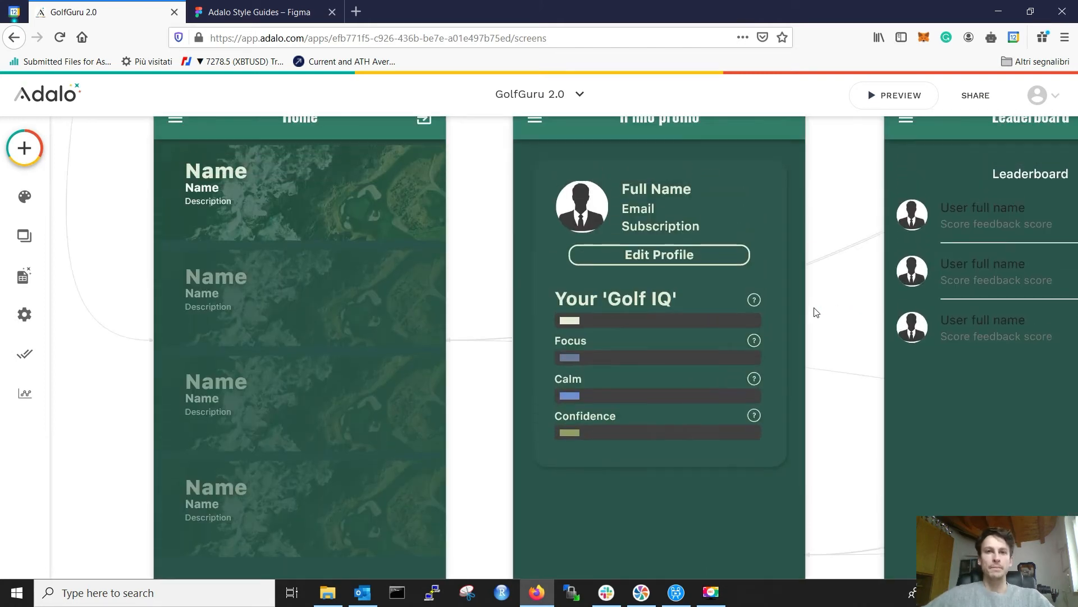
pyautogui.click(259, 11)
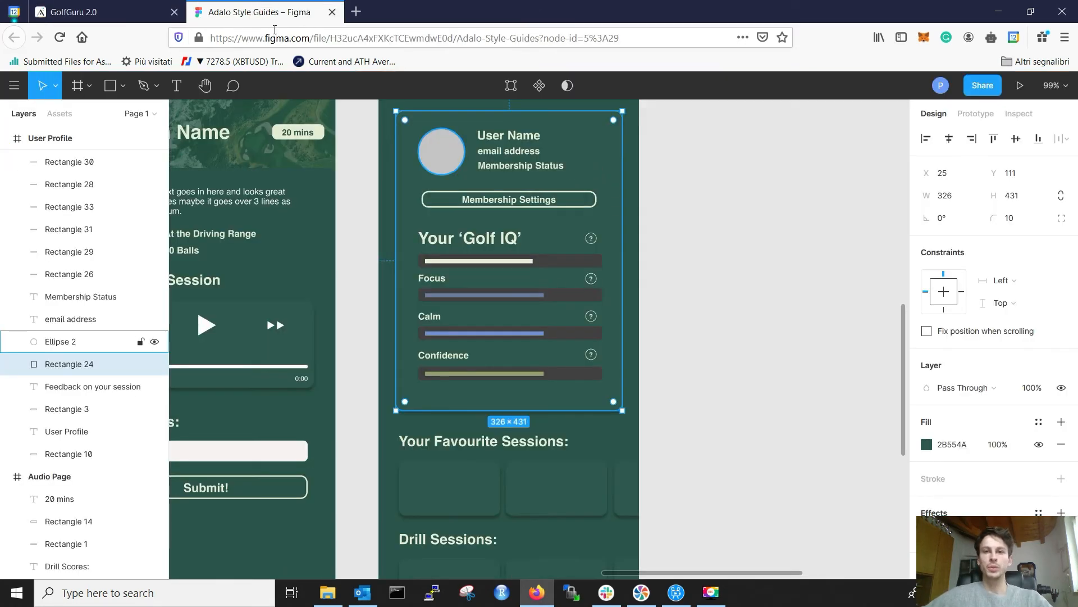
pyautogui.click(511, 446)
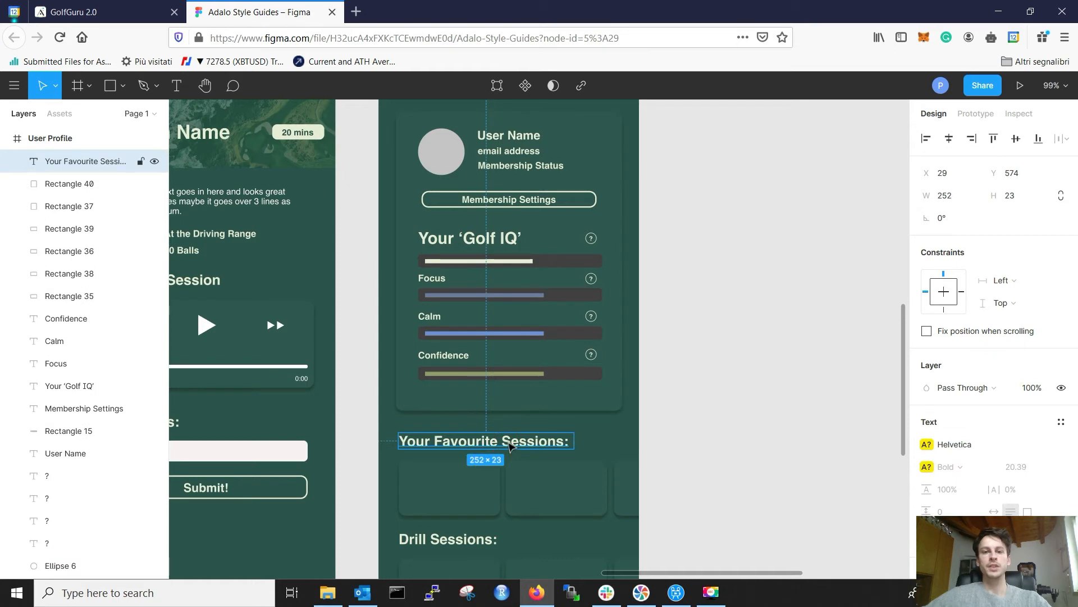
pyautogui.click(88, 8)
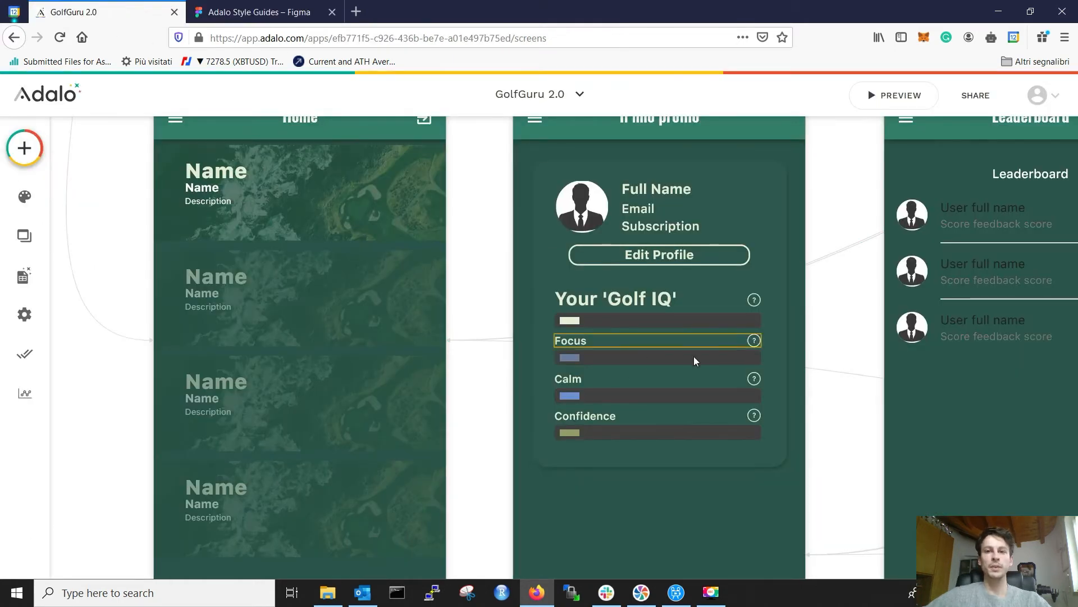
pyautogui.scroll(-5, 827, 353)
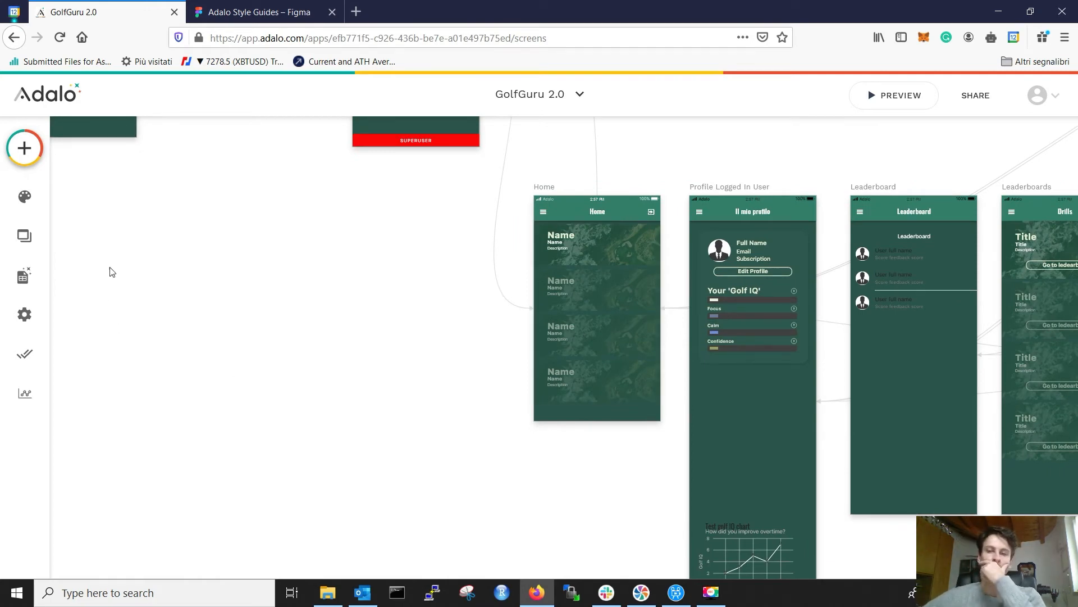
pyautogui.click(753, 246)
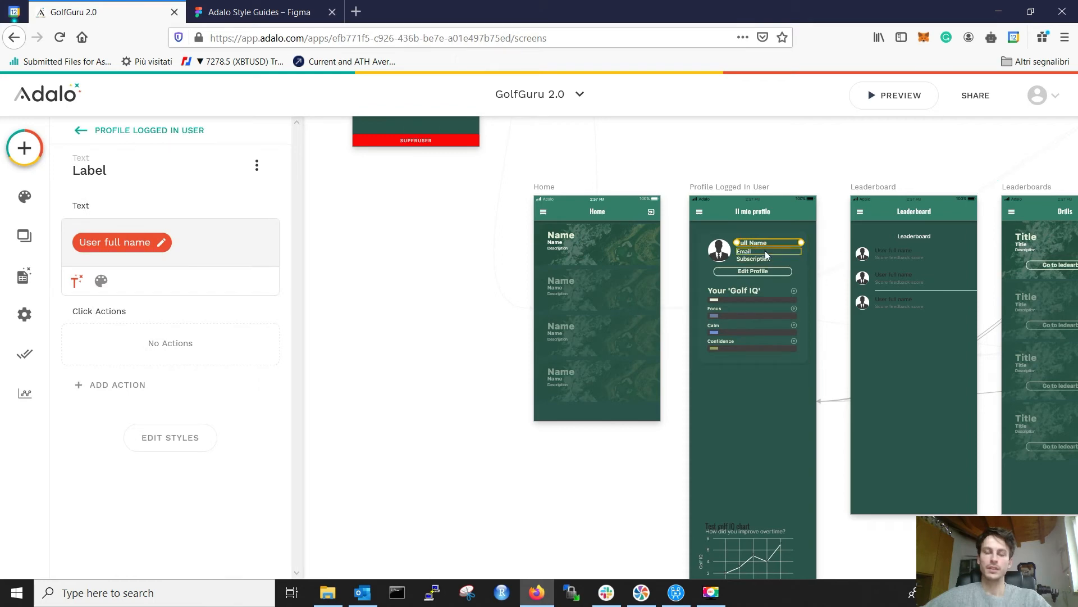
pyautogui.hotkey('ctrl', 'c')
pyautogui.click(752, 348)
pyautogui.click(755, 362)
pyautogui.hotkey('ctrl', 'v')
# Step: Move the copied Full Name label below the card and widen it to the card's right edge
pyautogui.moveTo(762, 242); pyautogui.dragTo(729, 382)
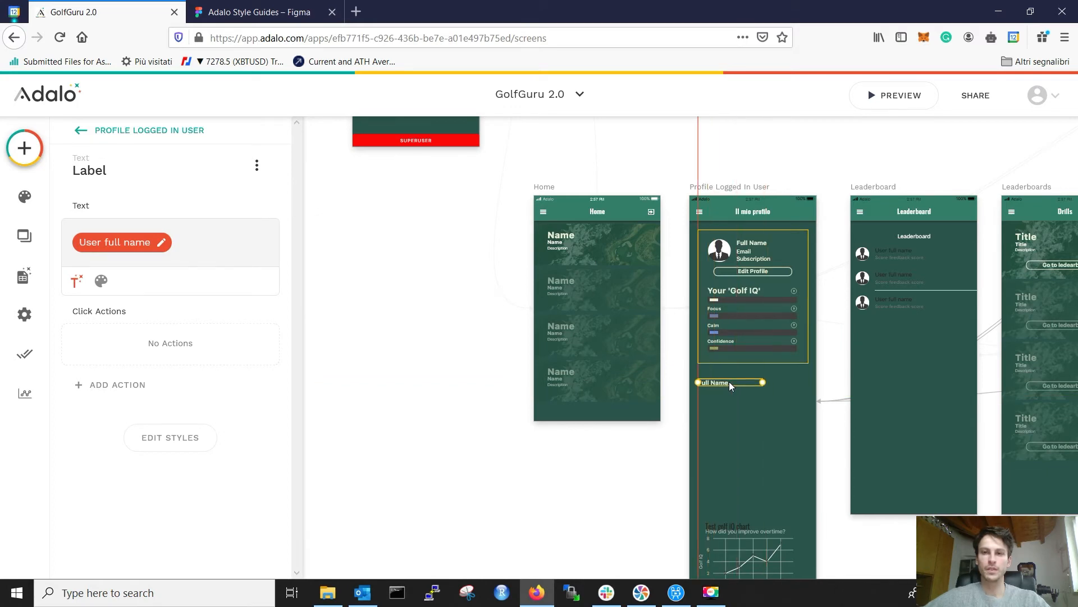
pyautogui.click(260, 12)
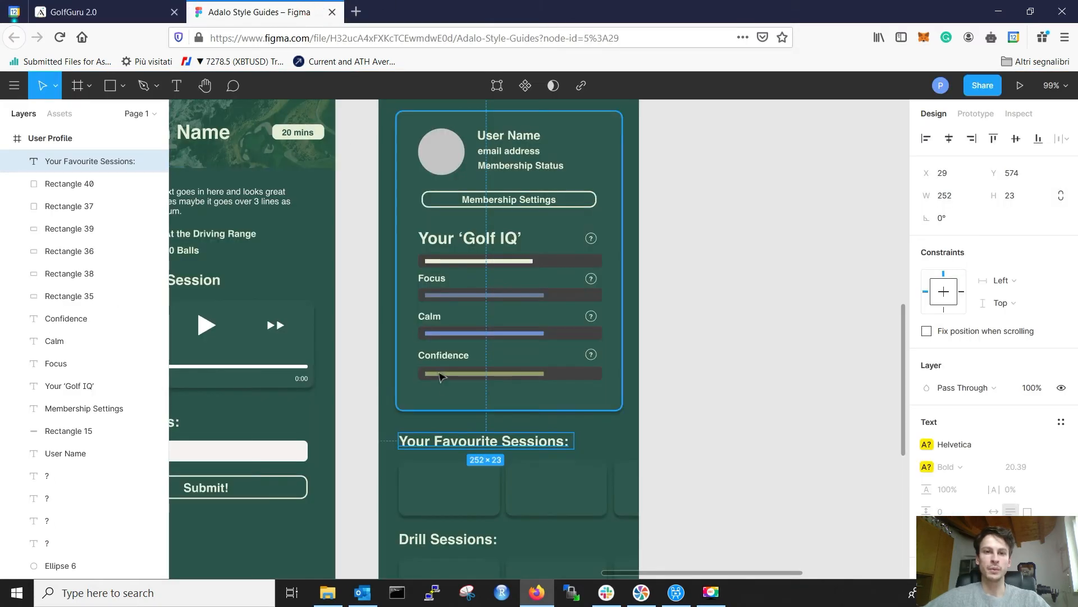
pyautogui.click(401, 421)
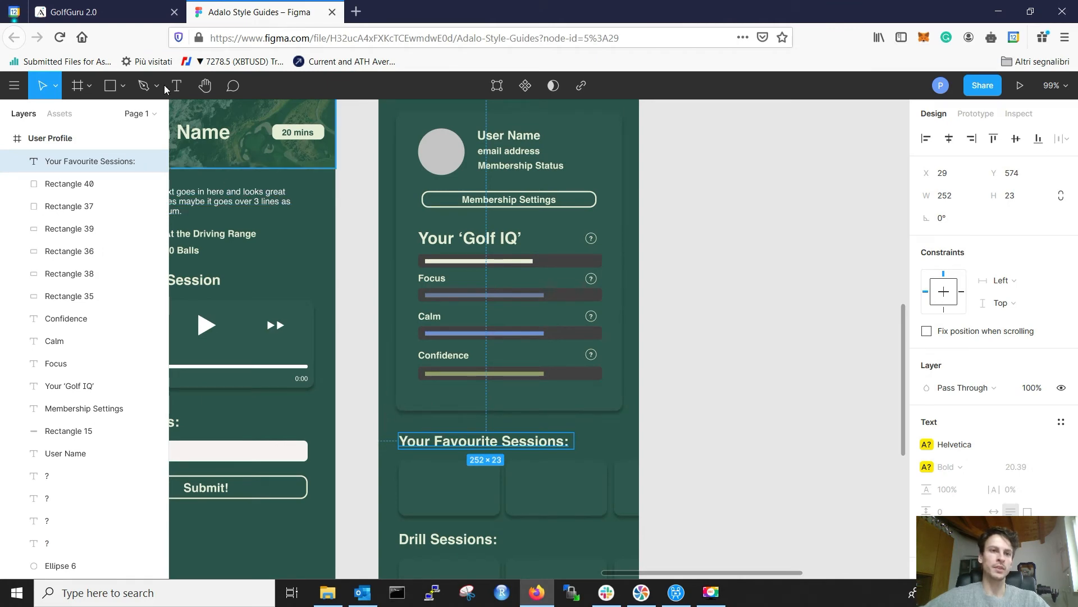
pyautogui.click(144, 15)
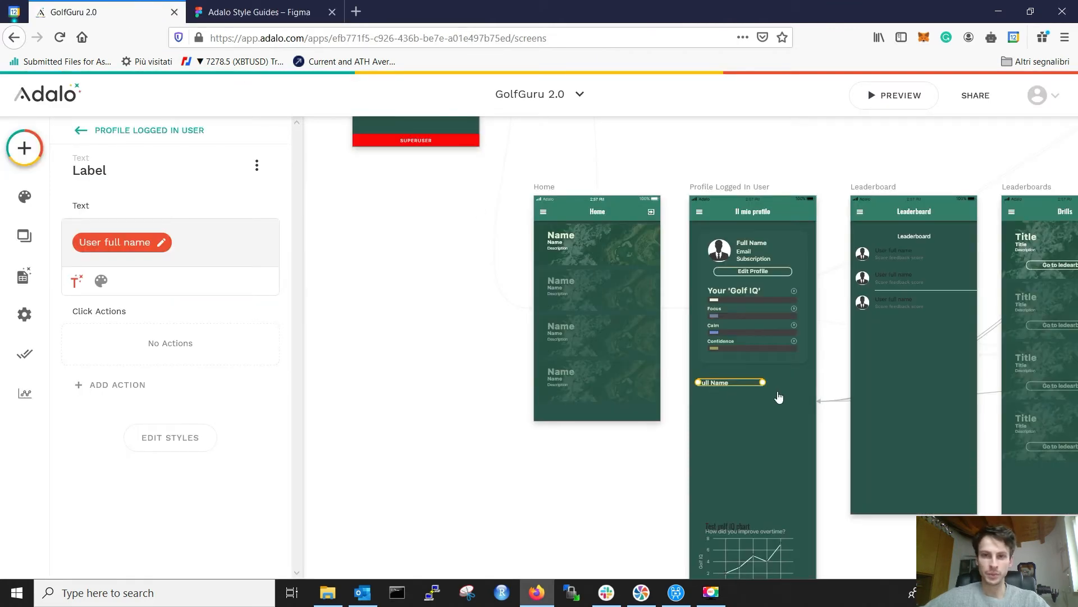
pyautogui.scroll(5, 740, 370)
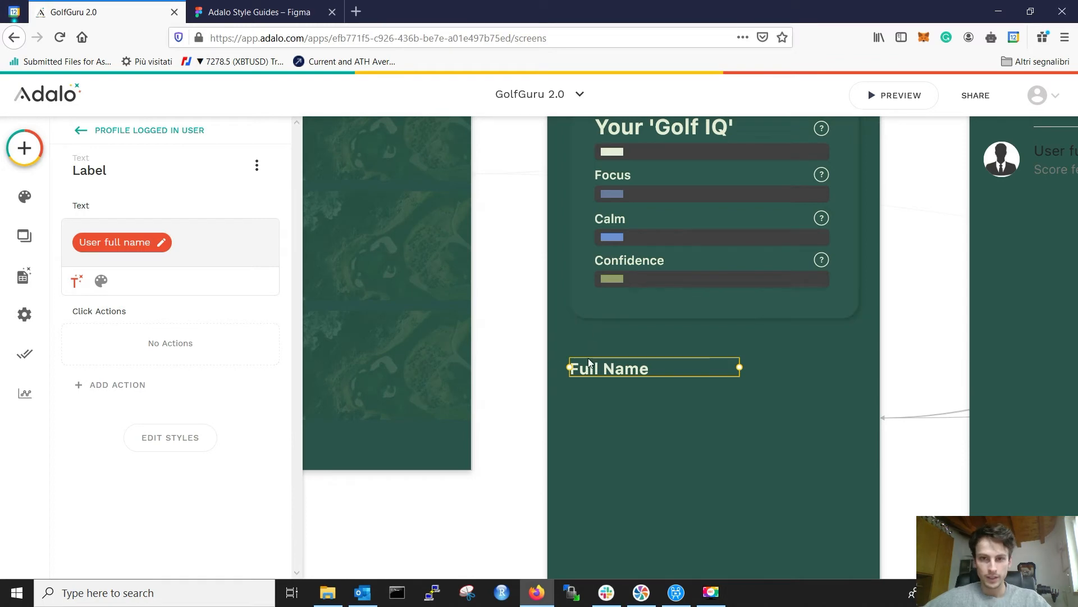
pyautogui.click(509, 486)
pyautogui.click(612, 368)
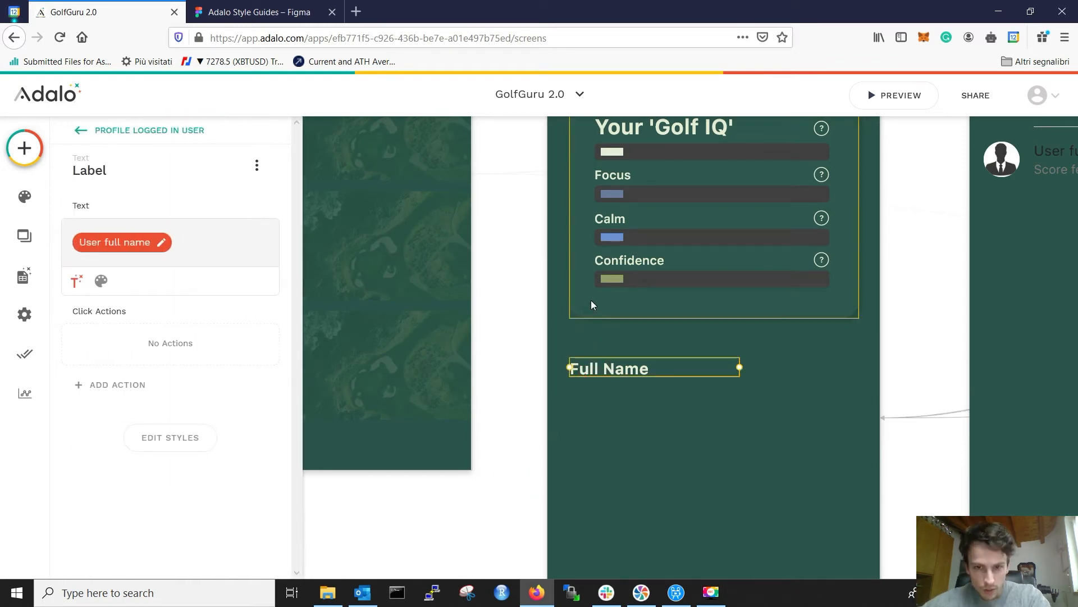
pyautogui.press('Right')
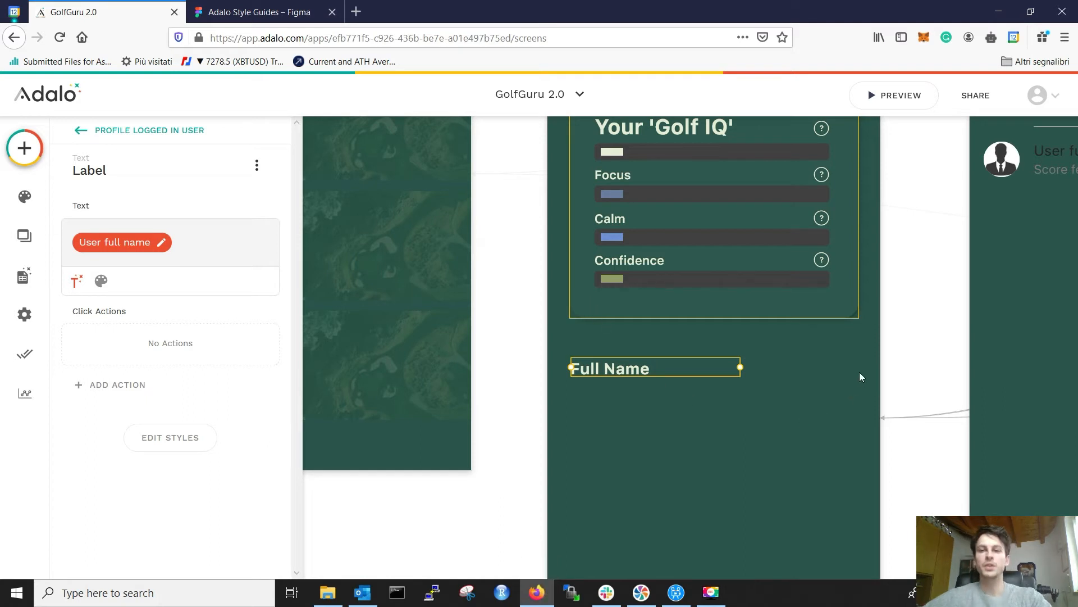
pyautogui.moveTo(766, 372); pyautogui.dragTo(864, 372)
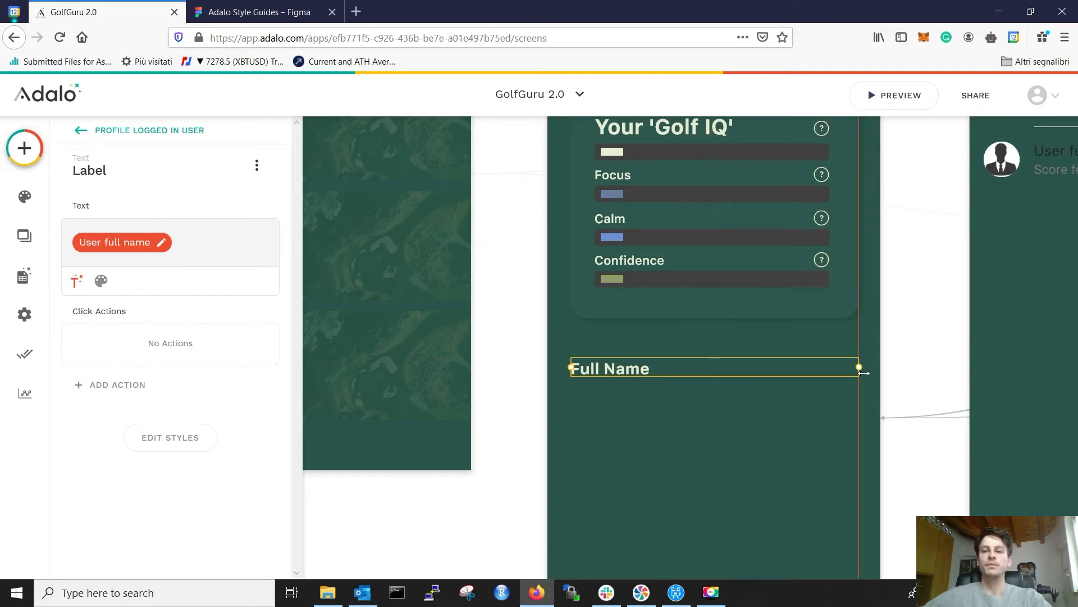
pyautogui.click(905, 368)
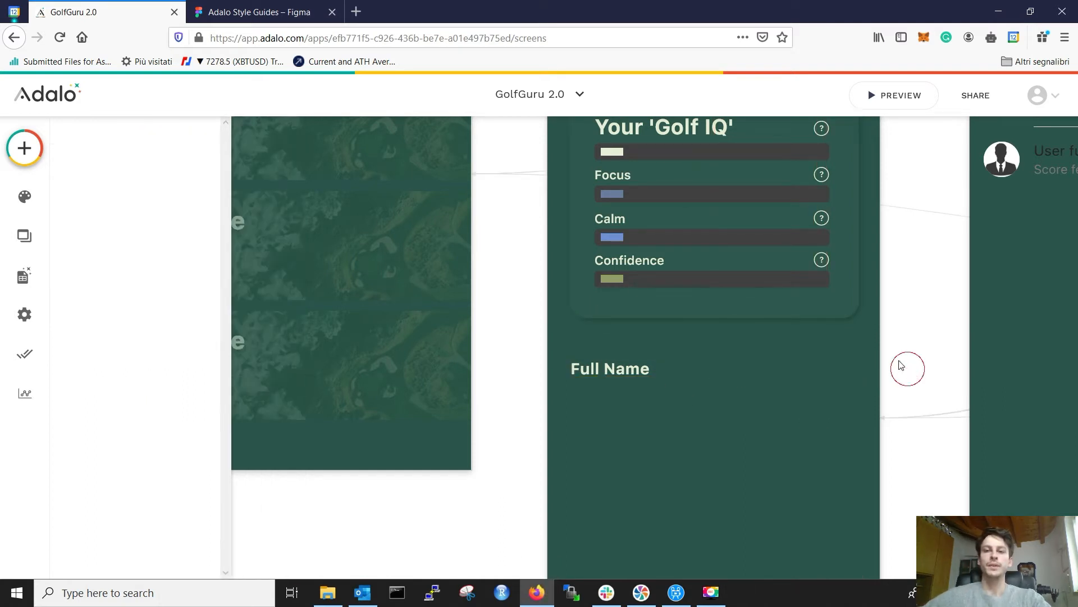
pyautogui.click(272, 7)
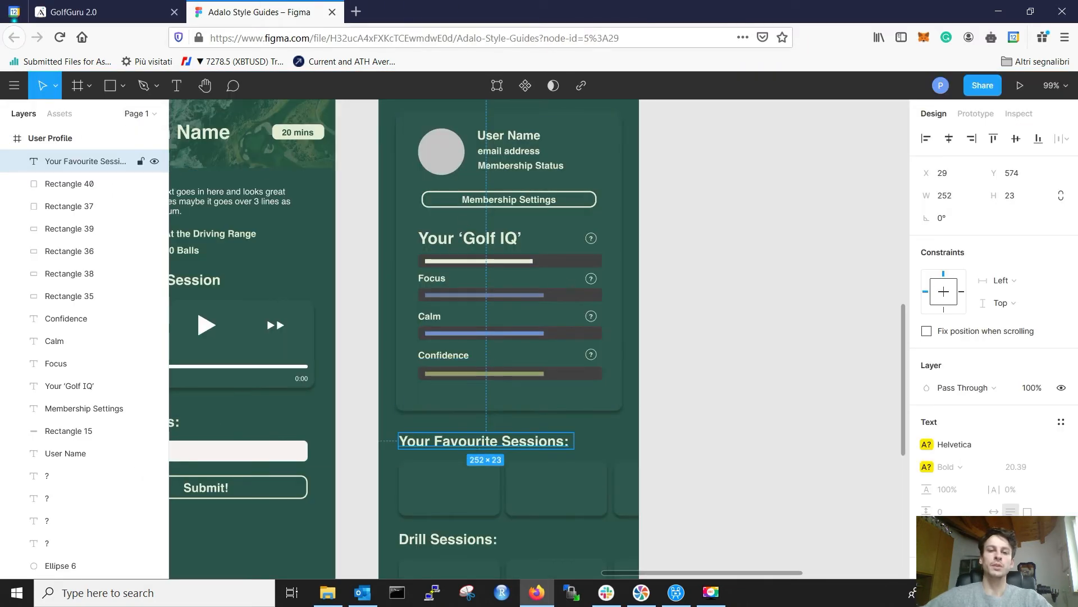
# Step: Replace the copied label's Full Name binding with 'Your Favourite Sessions' at font size 19
pyautogui.click(114, 8)
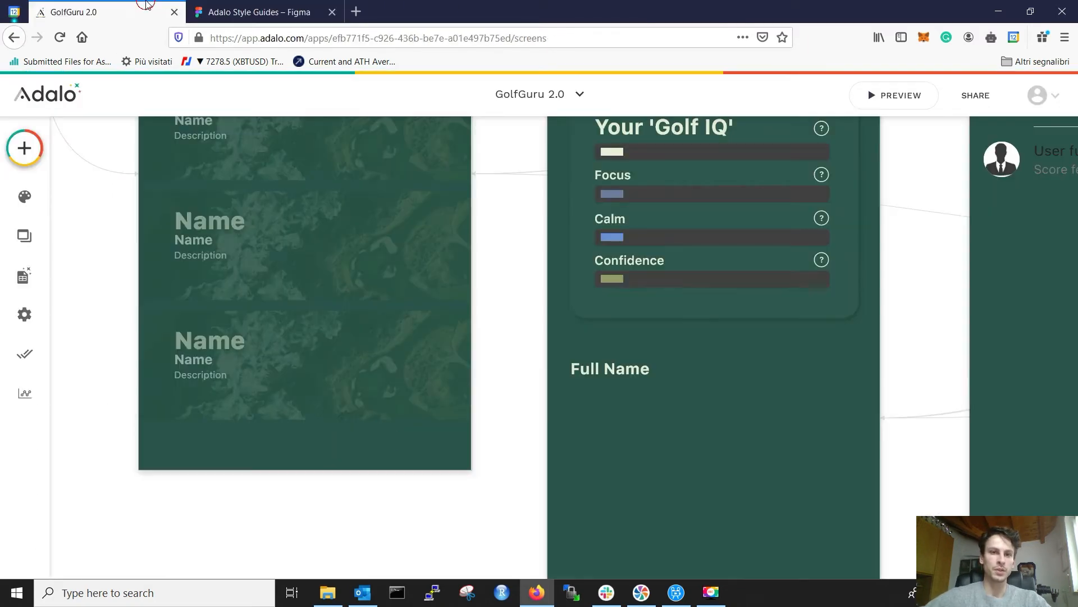
pyautogui.click(621, 370)
pyautogui.click(175, 242)
pyautogui.press('BackSpace')
pyautogui.write('Your fa')
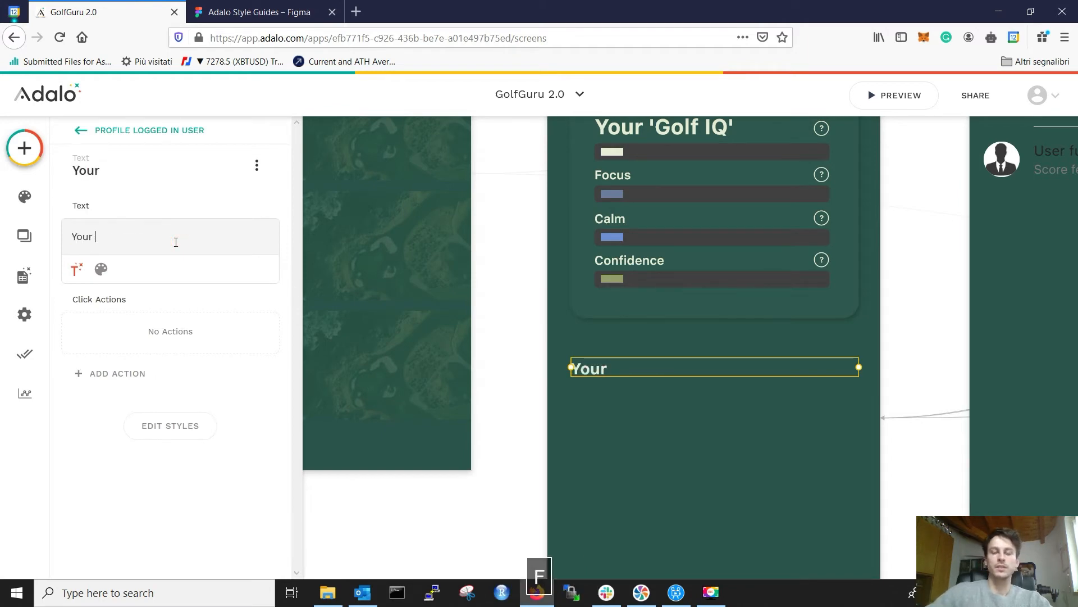
pyautogui.press('BackSpace')
pyautogui.press('BackSpace')
pyautogui.write('Favour')
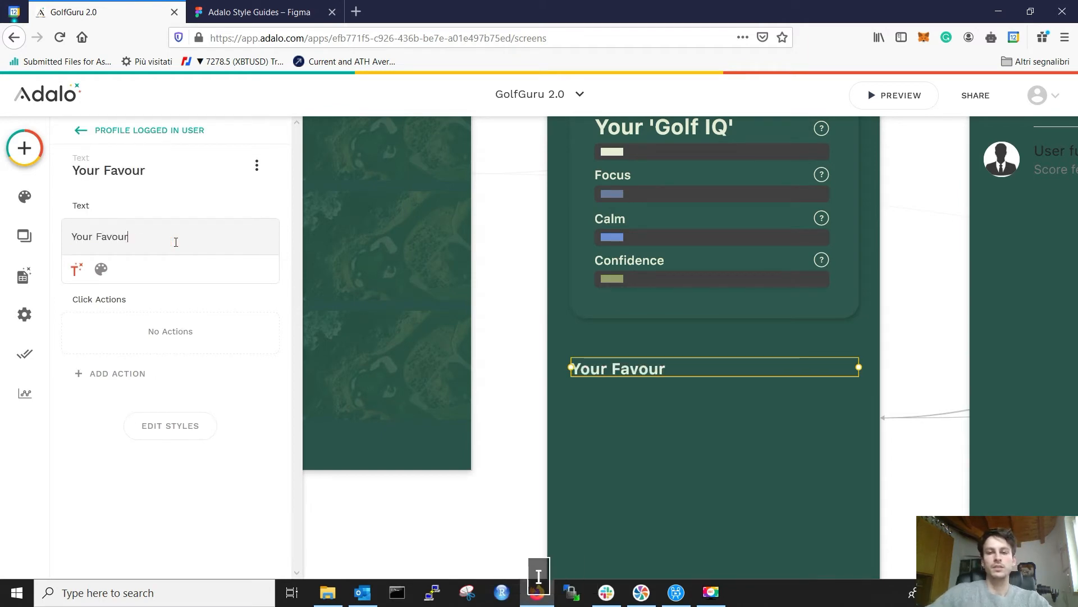
pyautogui.write('ite Sessions')
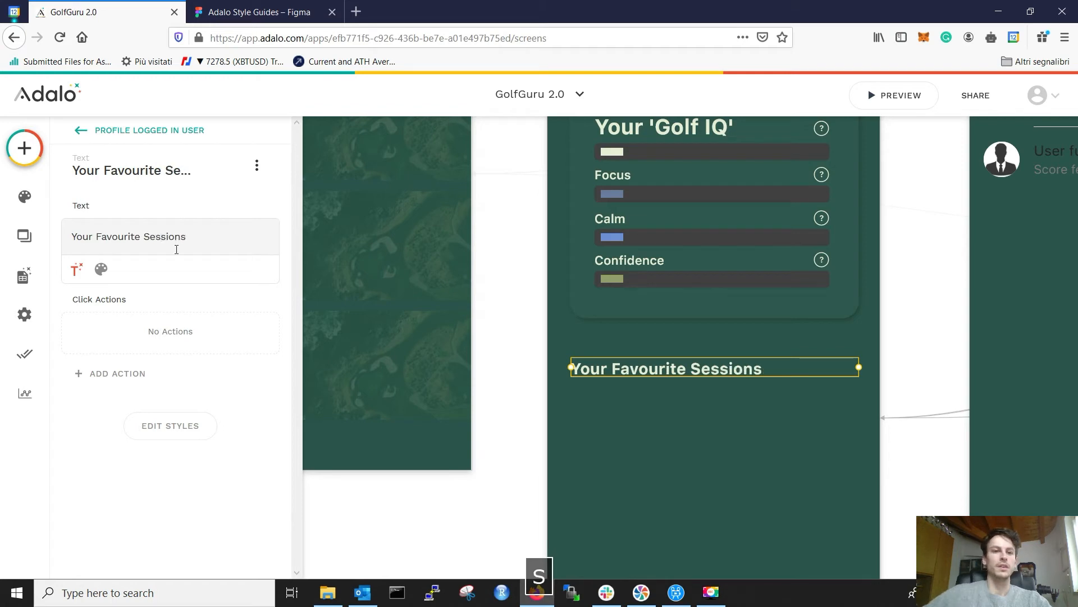
pyautogui.click(101, 269)
pyautogui.click(226, 270)
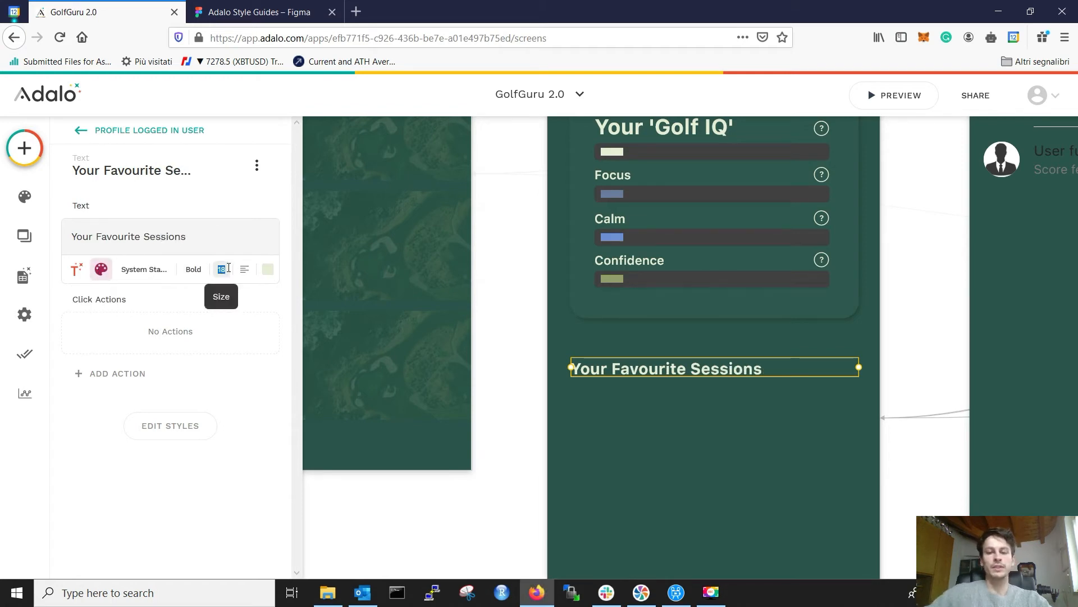
pyautogui.write('19')
pyautogui.click(889, 342)
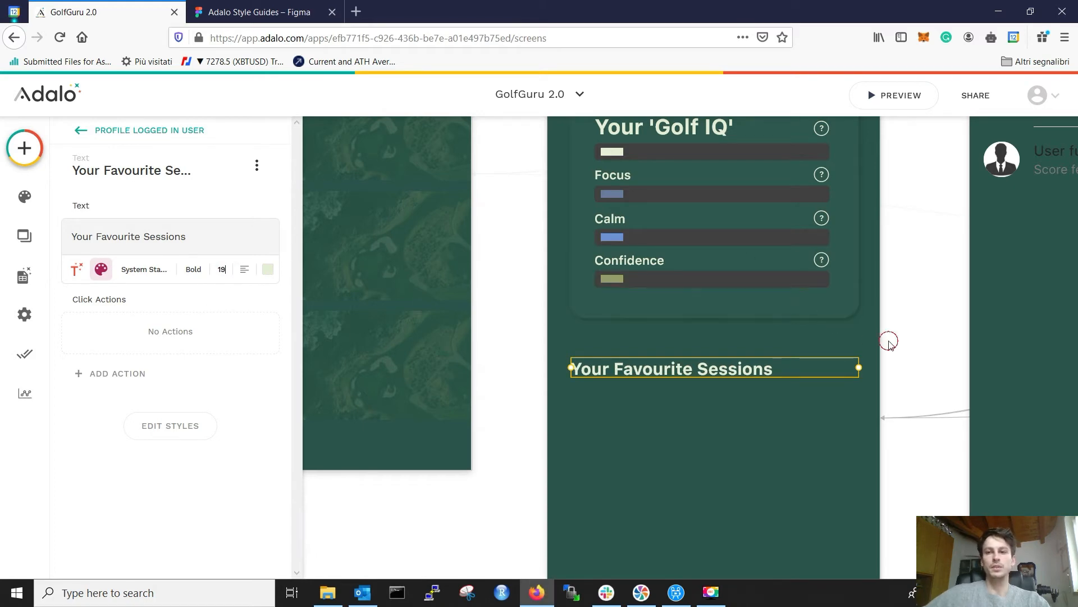
pyautogui.scroll(-4, 889, 342)
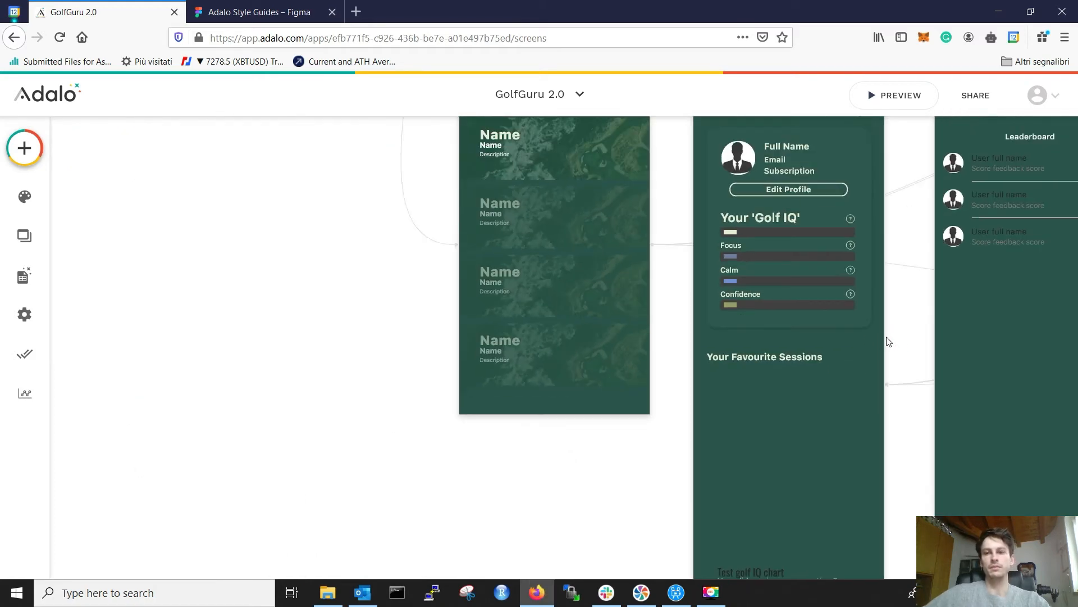
pyautogui.click(257, 12)
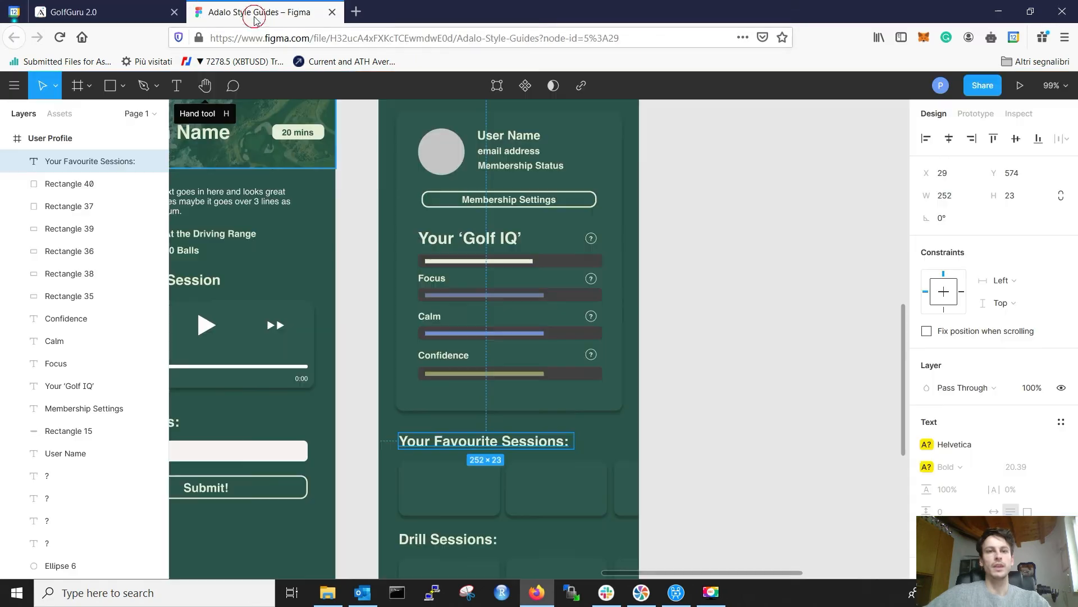
pyautogui.click(730, 416)
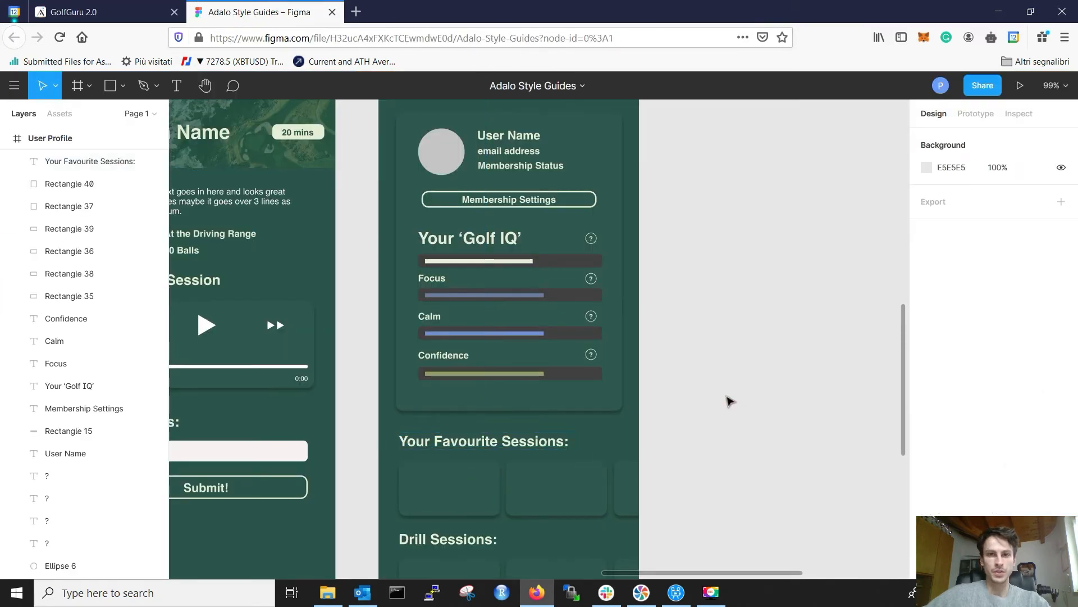
pyautogui.scroll(-2, 573, 464)
pyautogui.click(599, 413)
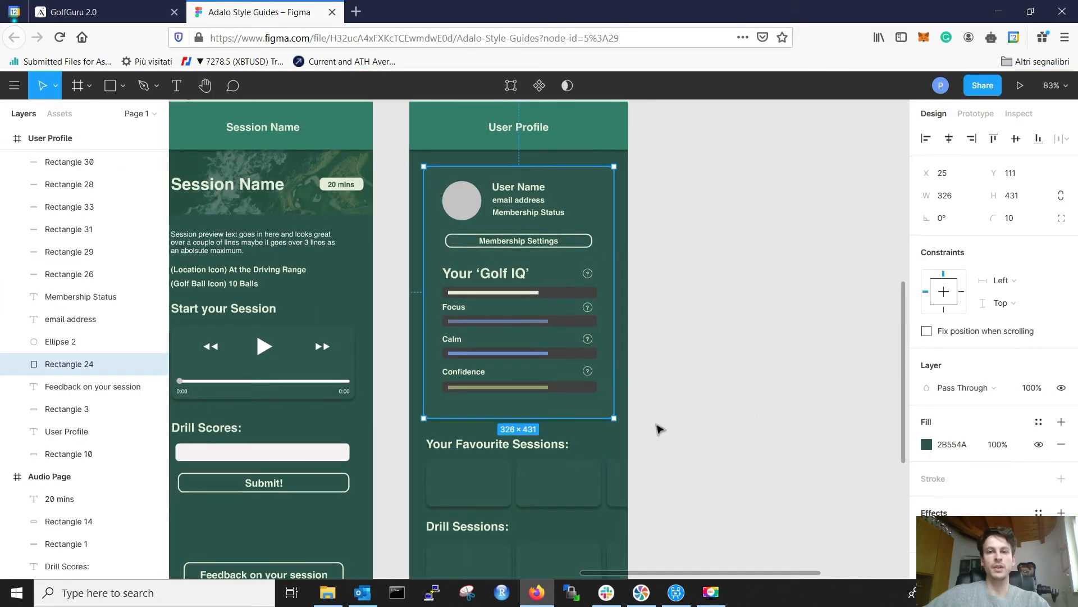
pyautogui.scroll(-5, 494, 414)
pyautogui.scroll(2, 486, 370)
pyautogui.scroll(3, 486, 371)
pyautogui.scroll(3, 488, 373)
pyautogui.scroll(-2, 489, 375)
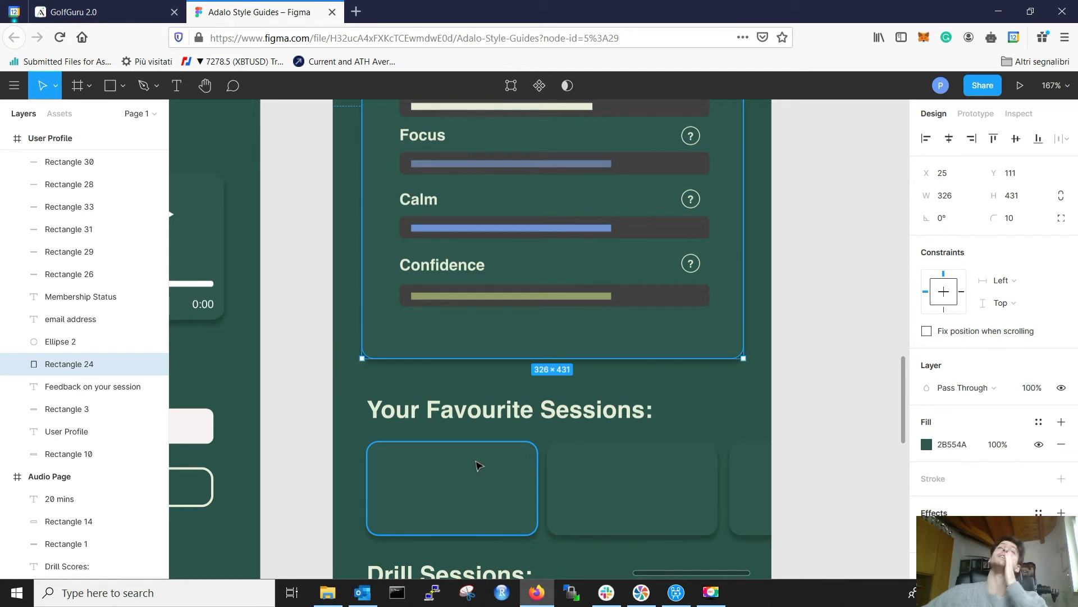
pyautogui.click(128, 6)
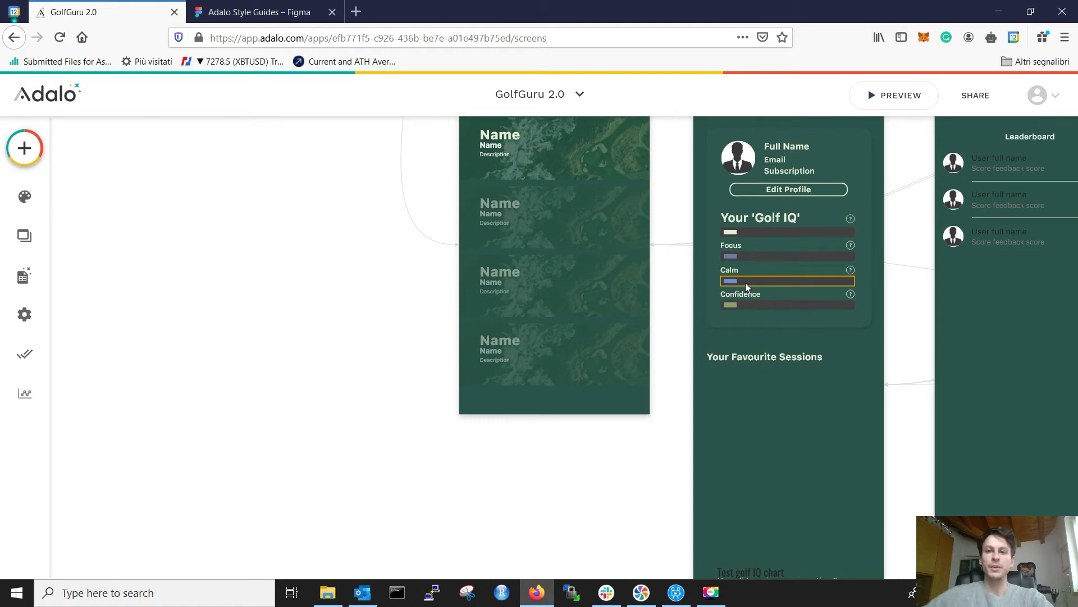
# Step: Open Add Component, expand Lists, and browse types like Horizontal Card List and Custom List
pyautogui.click(20, 155)
pyautogui.scroll(-5, 127, 272)
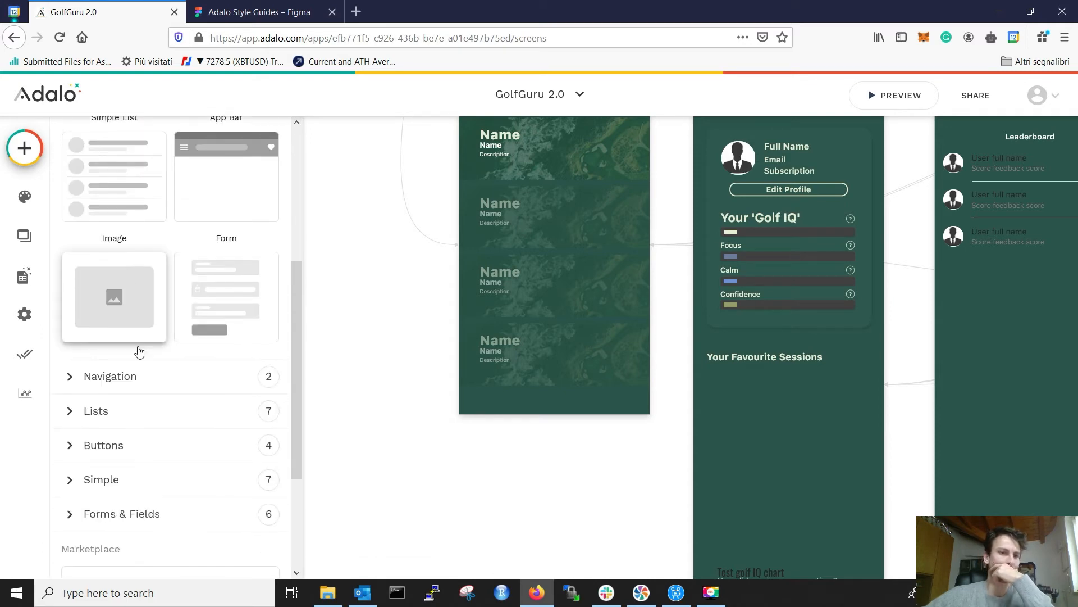
pyautogui.click(125, 415)
pyautogui.scroll(-5, 181, 299)
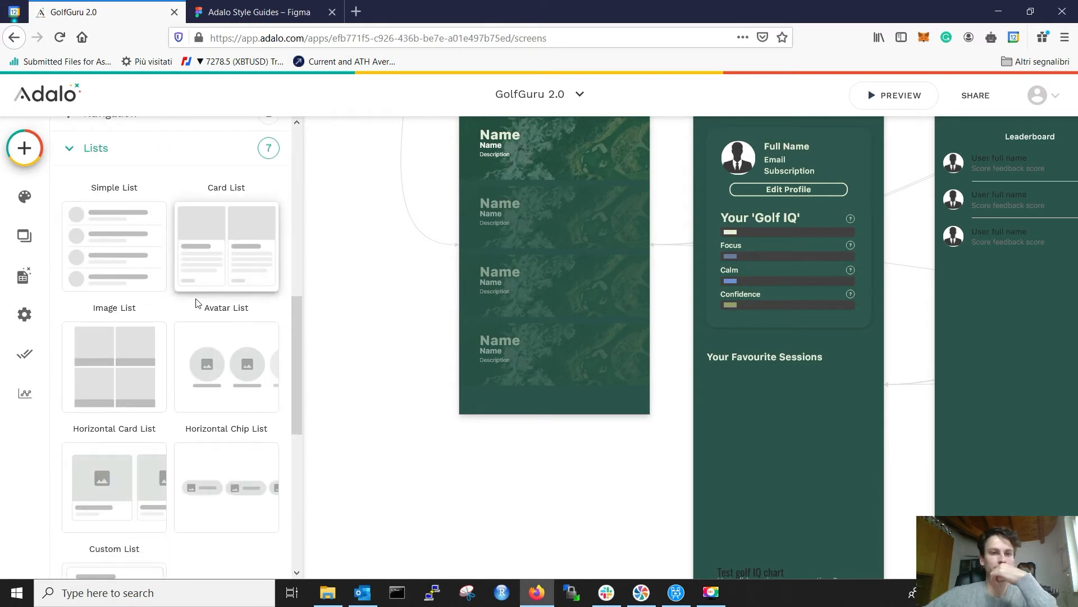
pyautogui.scroll(-3, 129, 354)
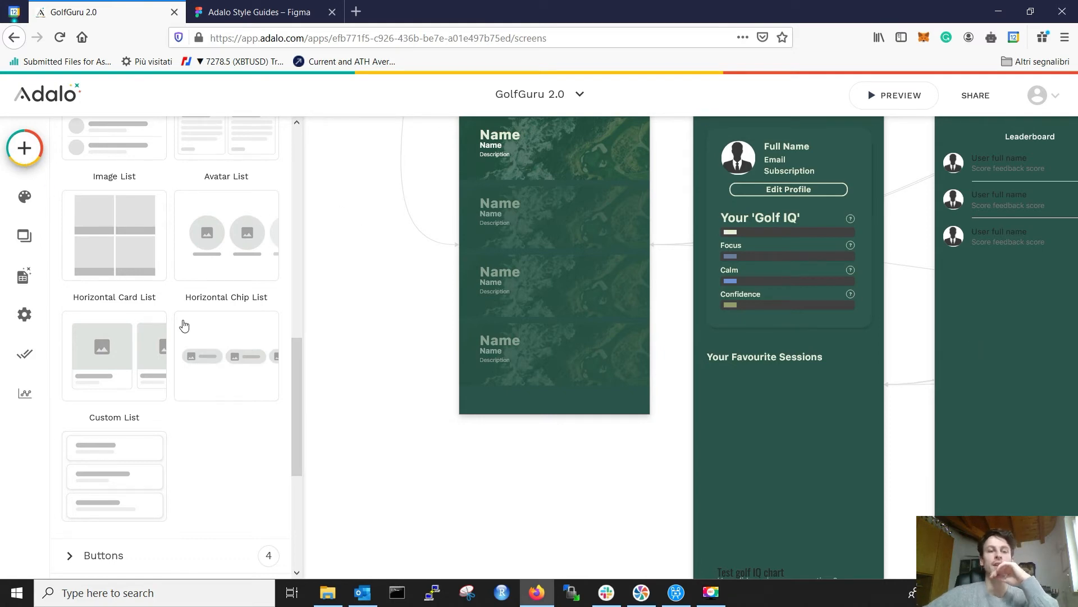
pyautogui.scroll(-1, 163, 315)
pyautogui.scroll(-5, 185, 376)
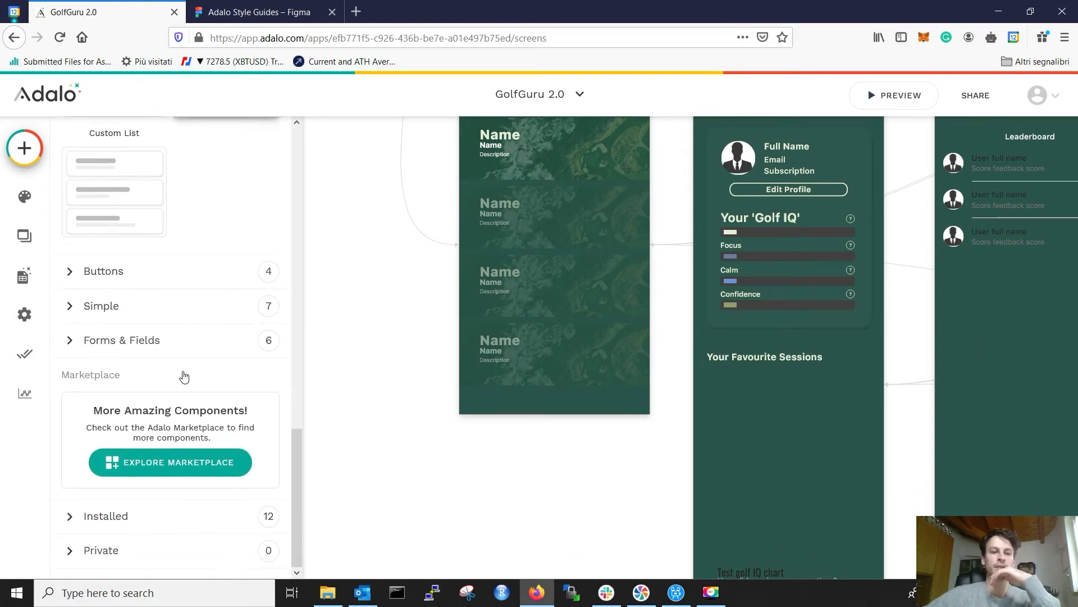
# Step: Drag a Rectangle from the Simple components below the Your Favourite Sessions heading
pyautogui.click(157, 314)
pyautogui.scroll(-3, 159, 312)
pyautogui.moveTo(221, 385); pyautogui.dragTo(801, 405)
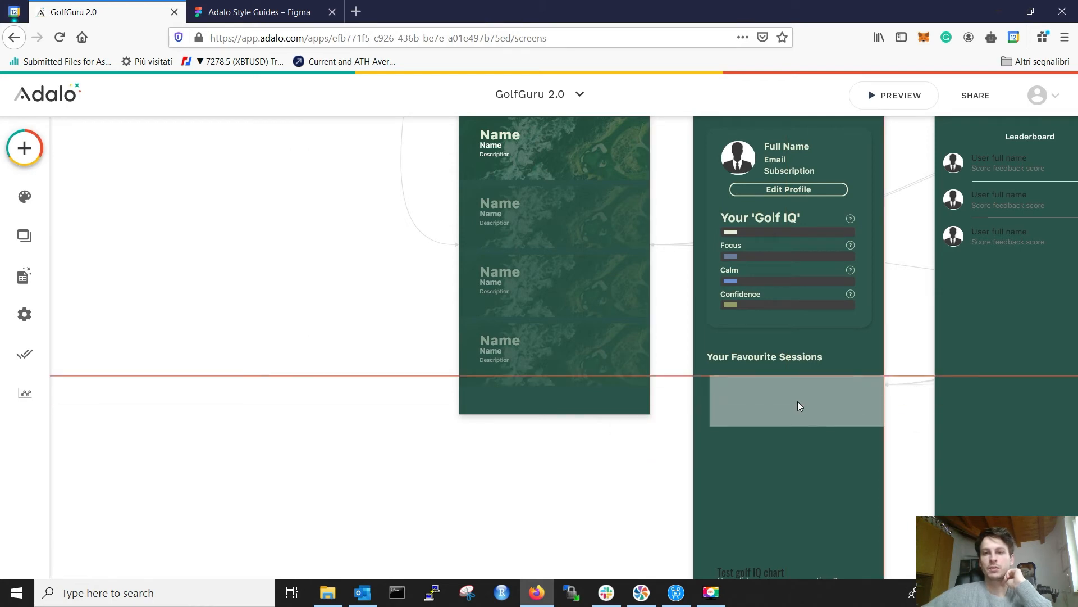
pyautogui.moveTo(841, 402); pyautogui.dragTo(841, 400)
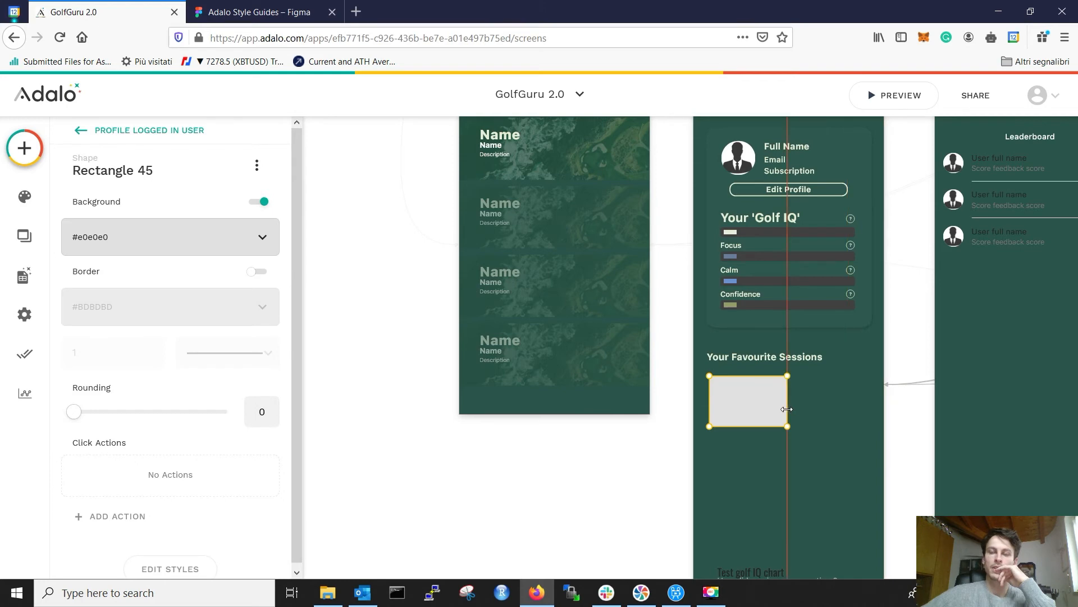
# Step: Resize the rectangle to width 146 and height 80, matching the Figma card
pyautogui.click(259, 12)
pyautogui.click(407, 528)
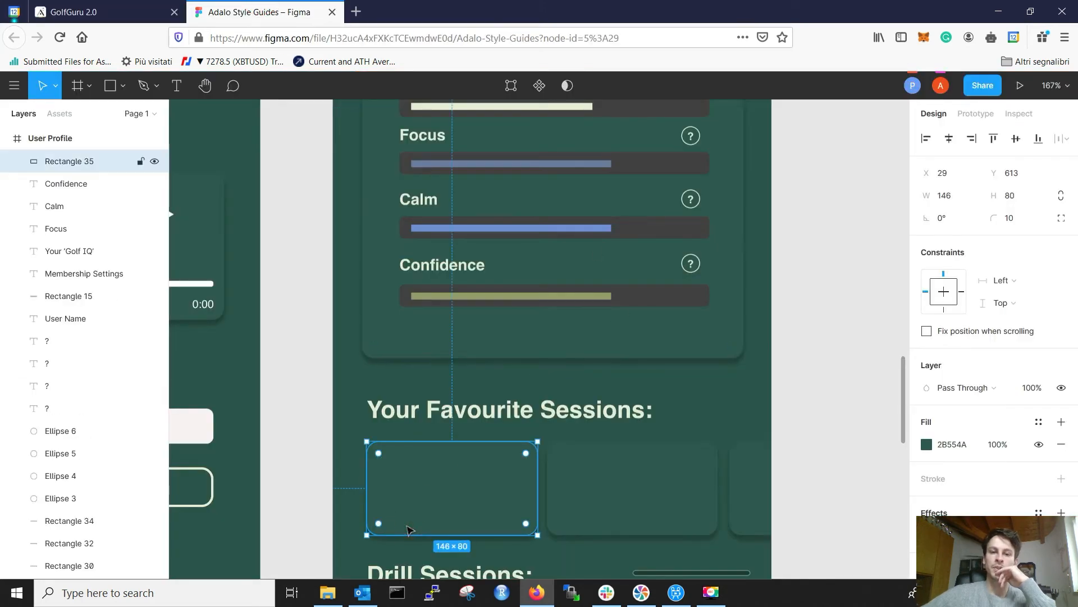
pyautogui.click(101, 12)
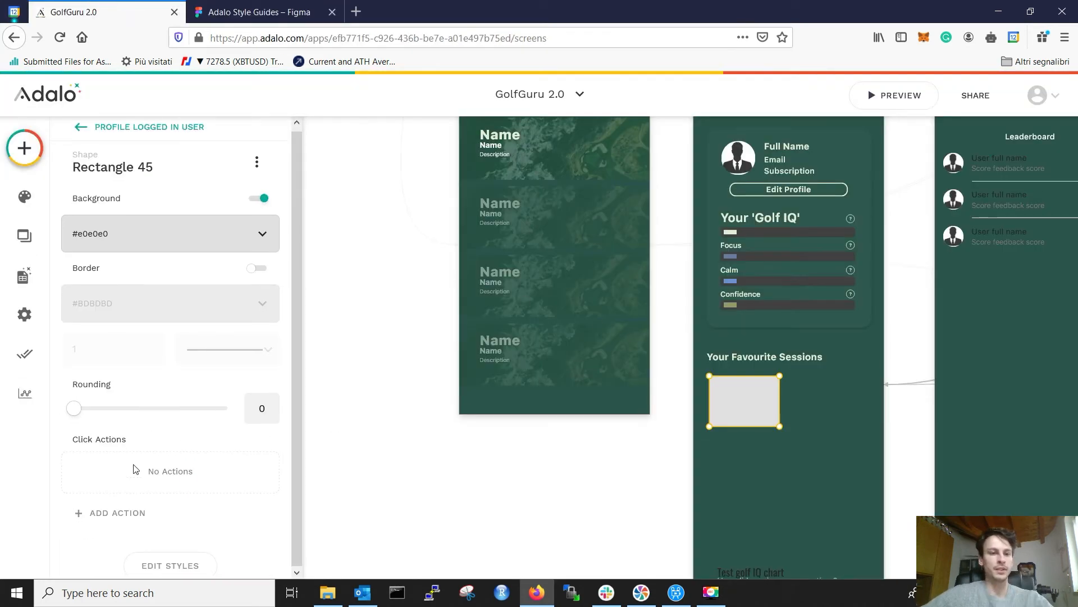
pyautogui.click(157, 561)
pyautogui.scroll(-3, 180, 469)
pyautogui.doubleClick(179, 482)
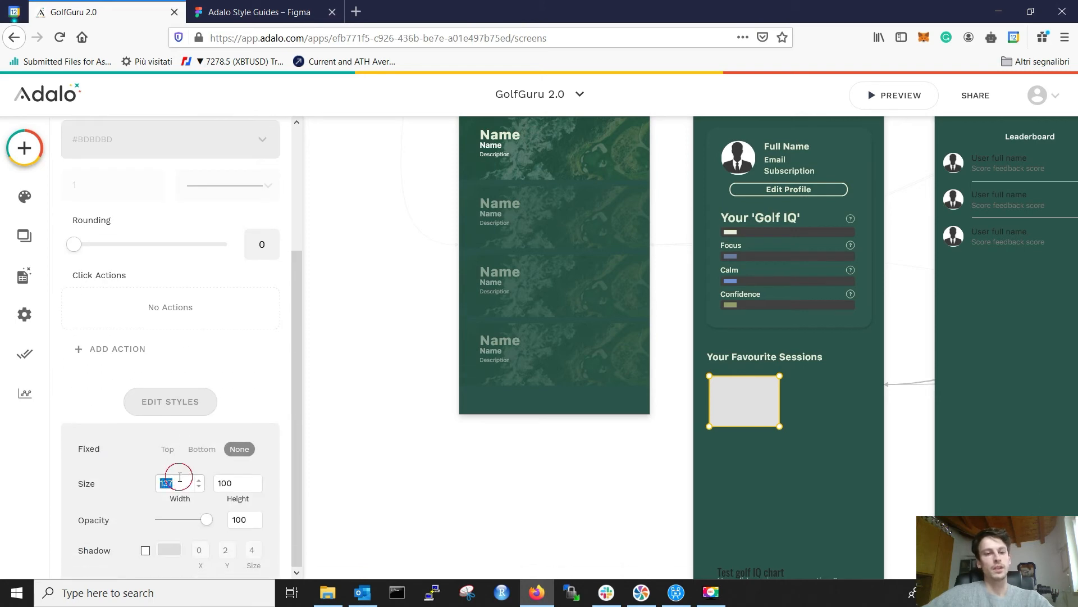
pyautogui.write('146')
pyautogui.press('Tab')
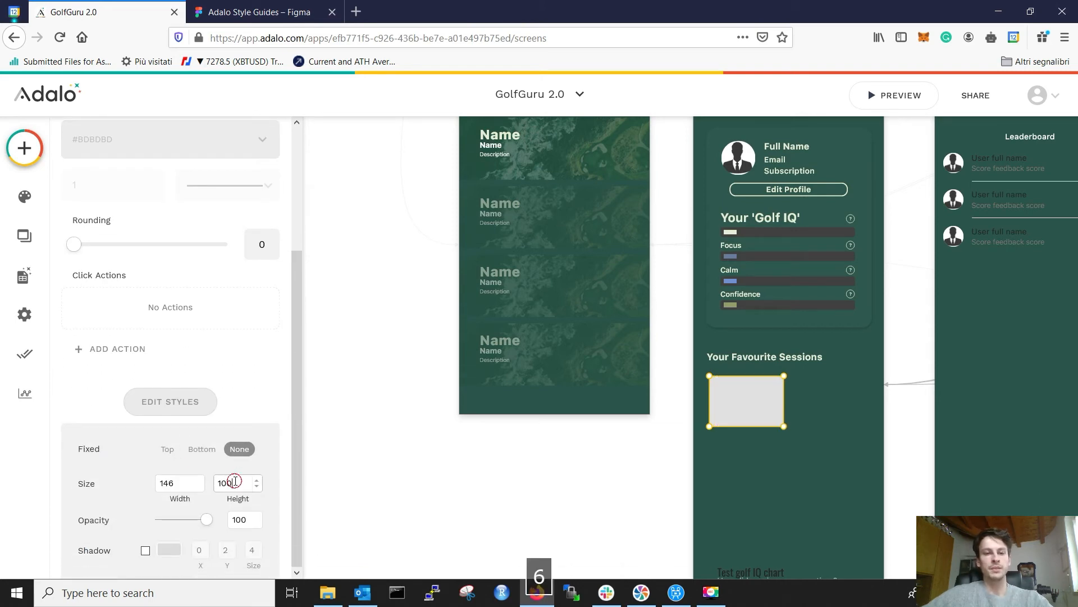
pyautogui.write('80')
pyautogui.scroll(3, 178, 423)
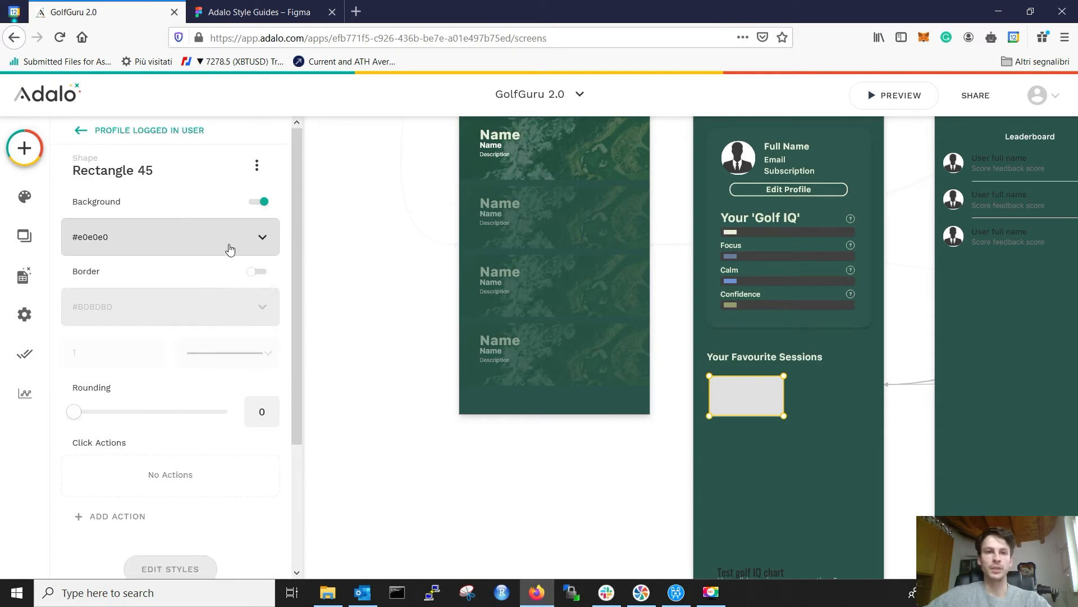
pyautogui.click(230, 250)
# Step: Give the rectangle the Figma card fill colour #2B554A
pyautogui.doubleClick(157, 411)
pyautogui.hotkey('ctrl', 'v')
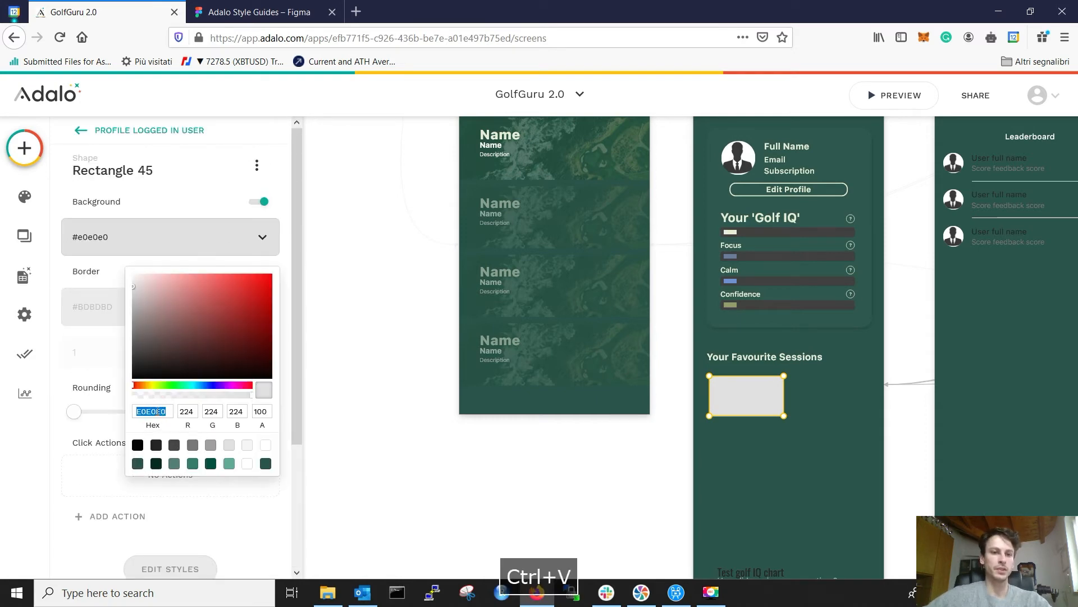
pyautogui.click(253, 12)
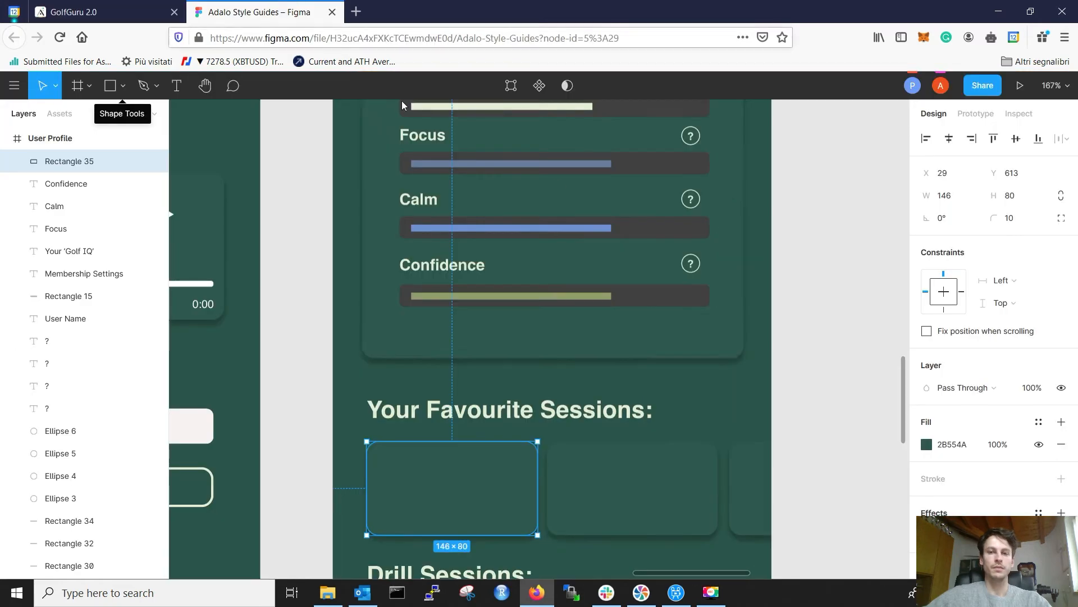
pyautogui.click(952, 443)
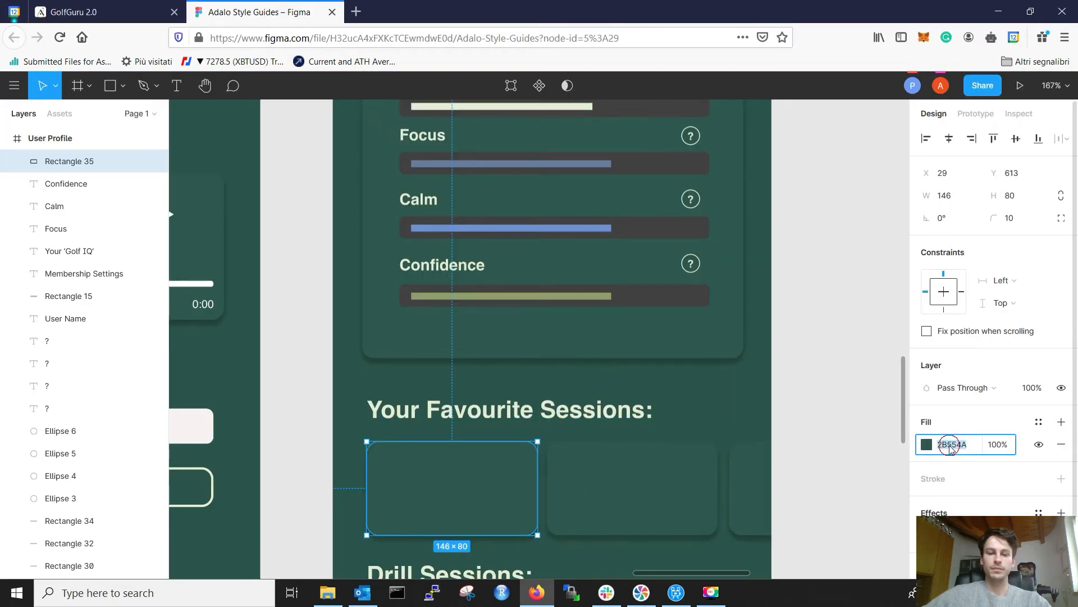
pyautogui.hotkey('ctrl', 'c')
pyautogui.click(156, 7)
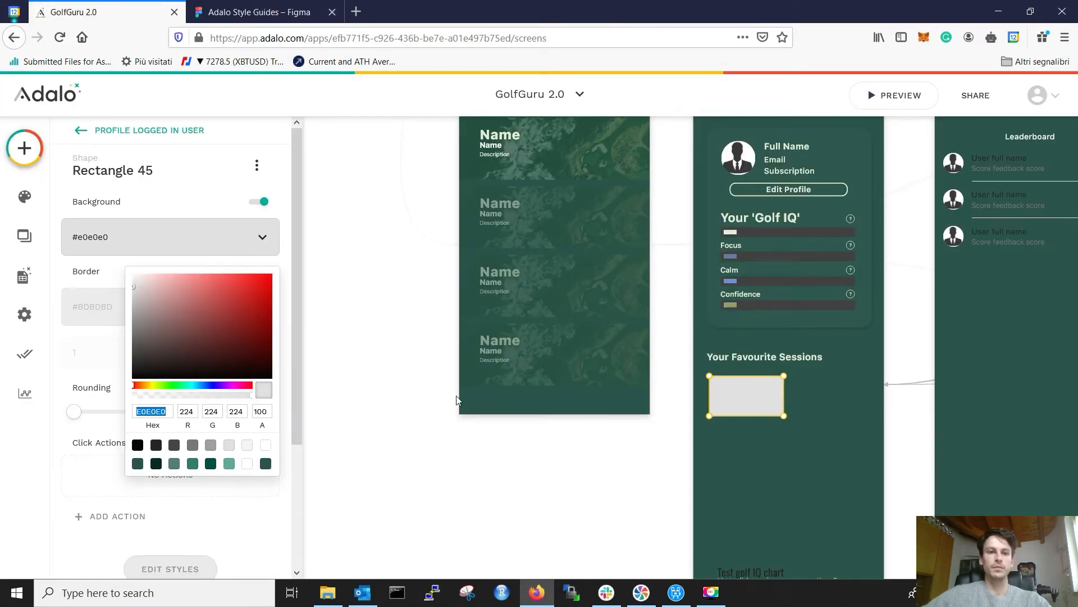
pyautogui.hotkey('ctrl', 'v')
pyautogui.click(647, 385)
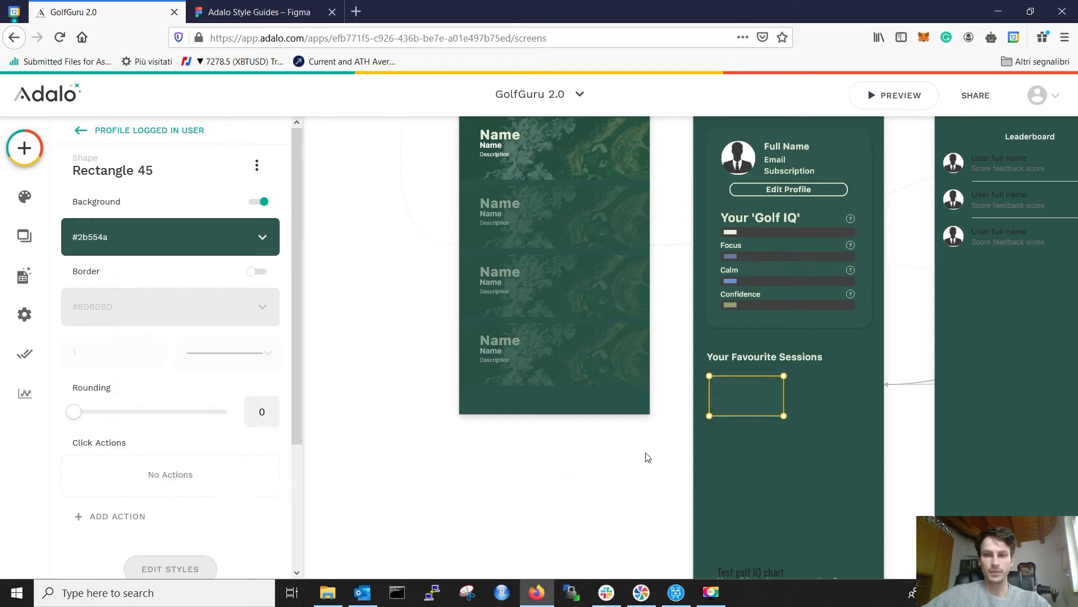
pyautogui.click(597, 507)
# Step: Shift the rectangle's drop shadow slightly right and lower
pyautogui.click(746, 396)
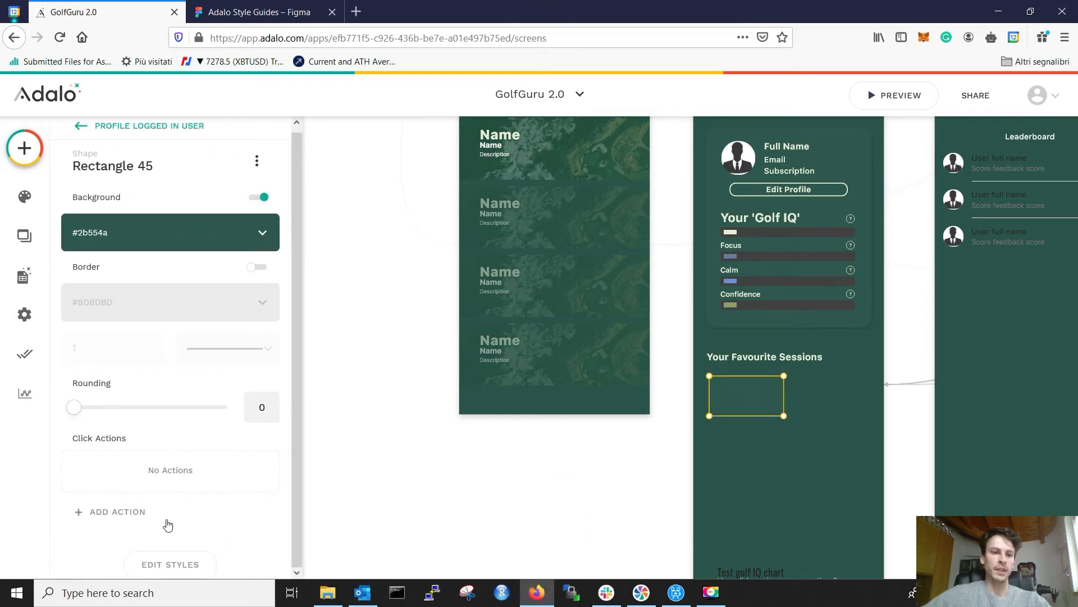
pyautogui.scroll(-5, 180, 483)
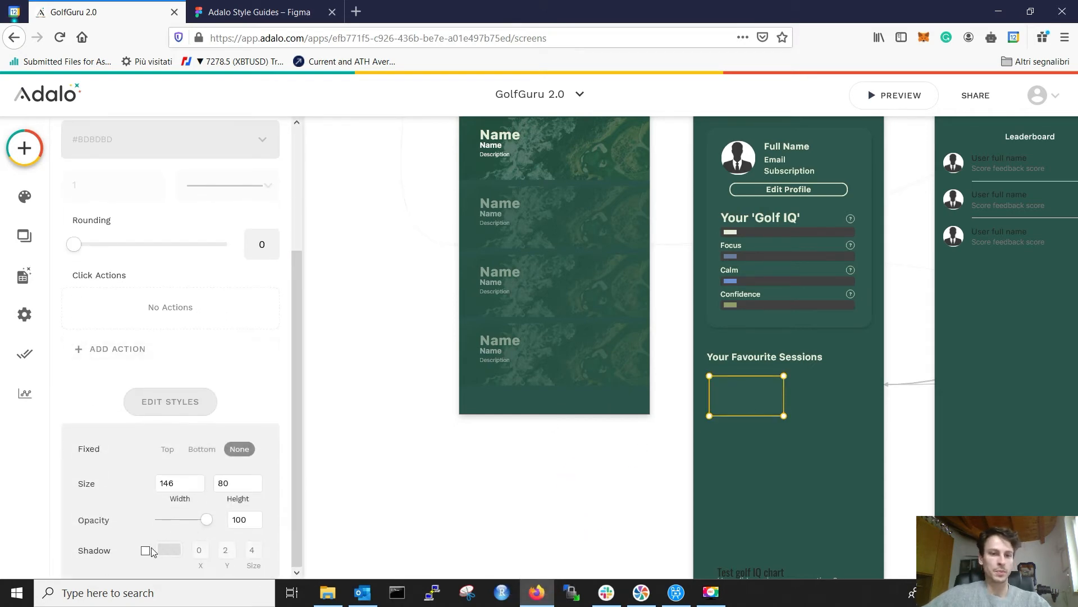
pyautogui.doubleClick(203, 547)
pyautogui.click(228, 547)
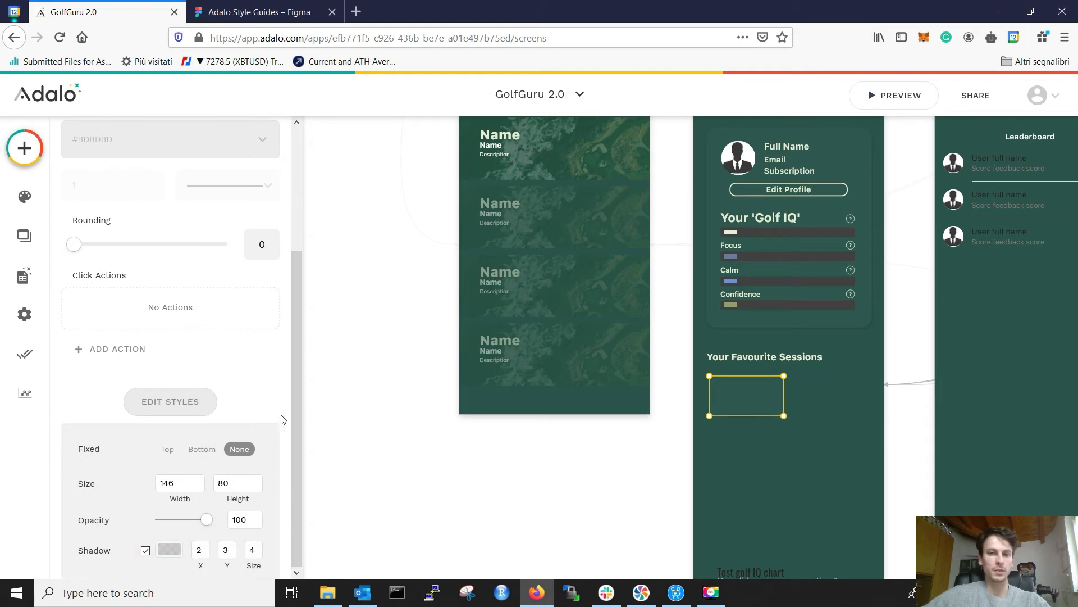
pyautogui.click(718, 446)
pyautogui.scroll(5, 754, 450)
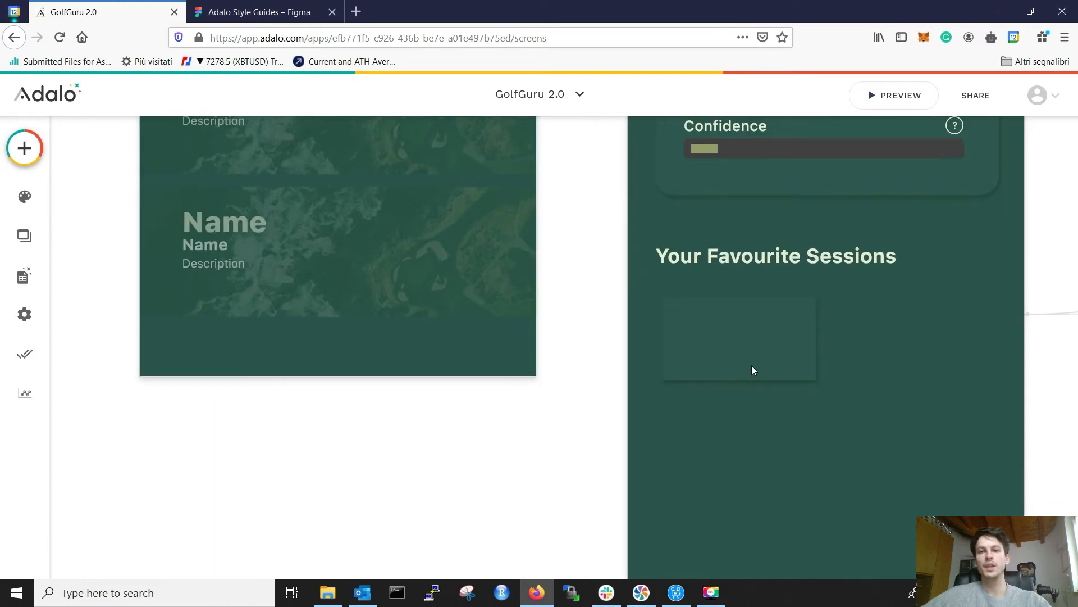
# Step: Nudge the rectangle up to match the card placement in Figma
pyautogui.click(754, 365)
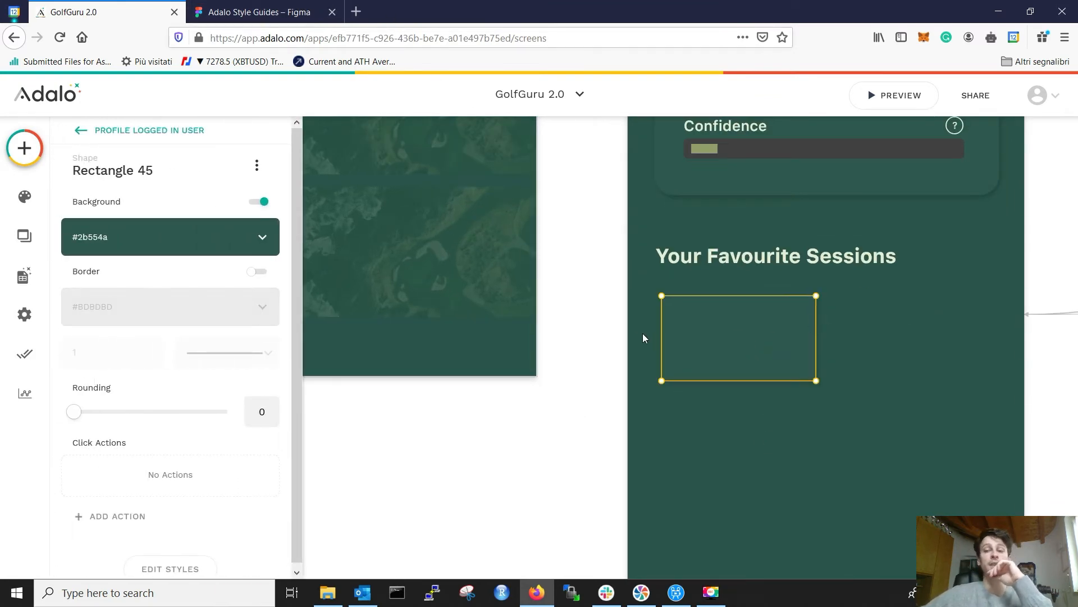
pyautogui.click(316, 7)
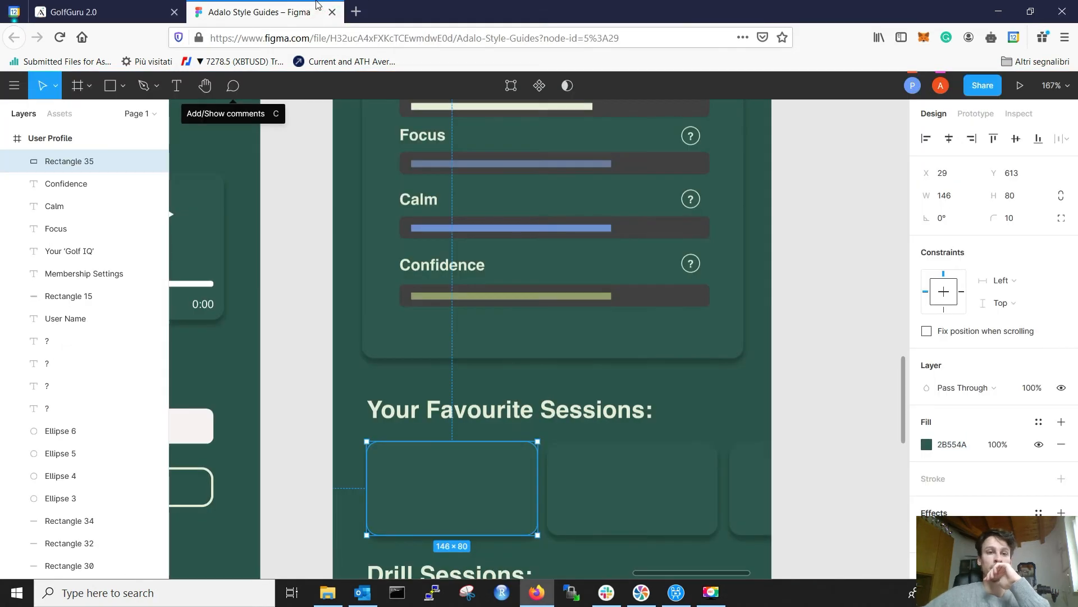
pyautogui.click(100, 11)
pyautogui.press('Up')
pyautogui.press('Up')
pyautogui.press('Up')
pyautogui.press('Up')
pyautogui.press('Up')
pyautogui.press('Up')
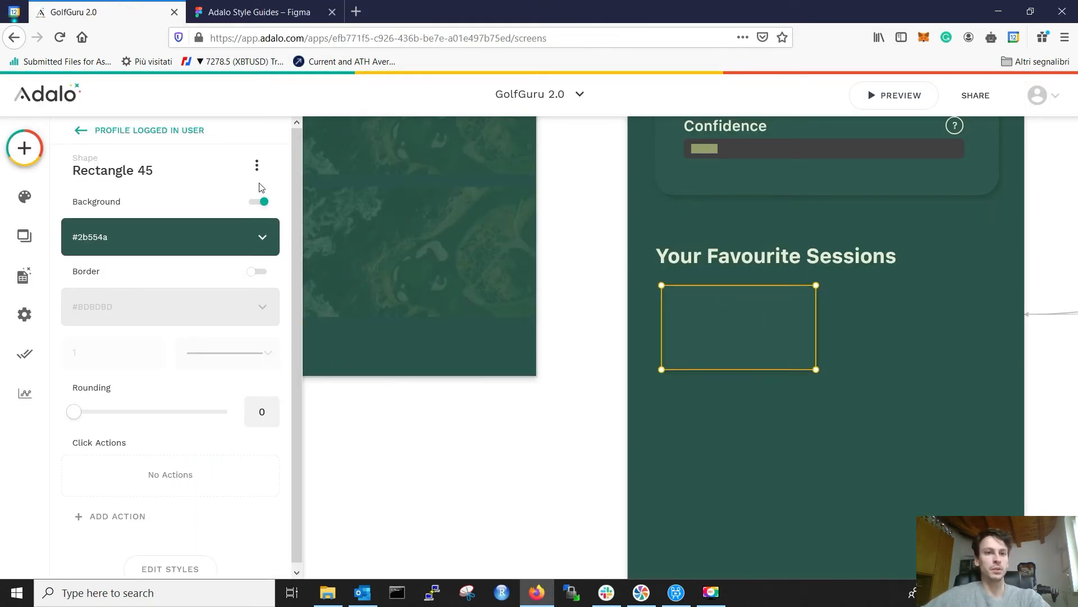
# Step: Make the rectangle a list of Audio filtered to Logged In User > Favourite sessions
pyautogui.click(257, 165)
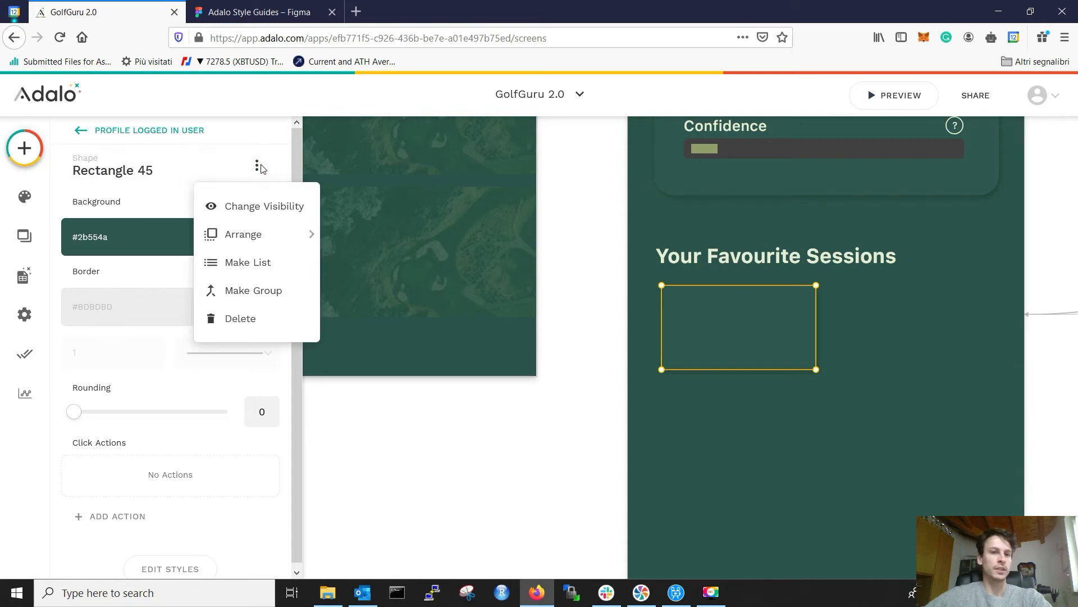
pyautogui.click(250, 270)
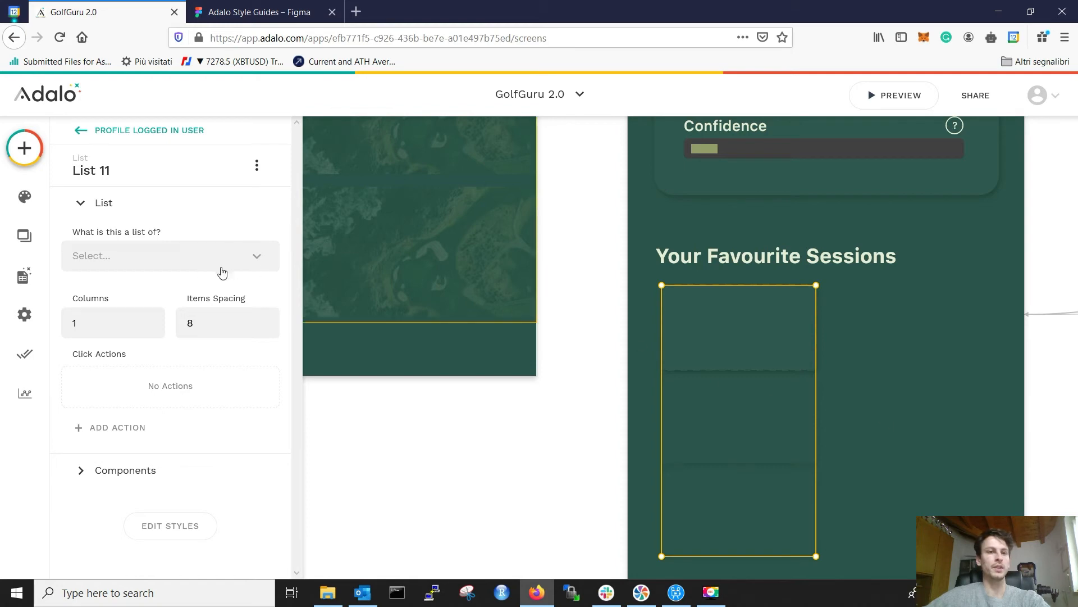
pyautogui.click(197, 261)
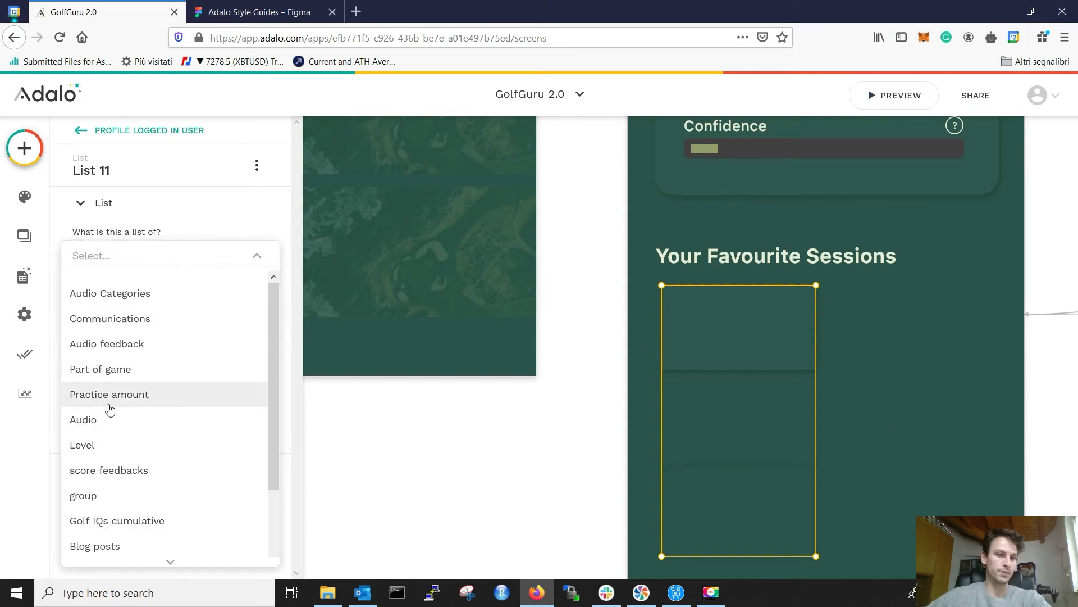
pyautogui.scroll(-2, 118, 416)
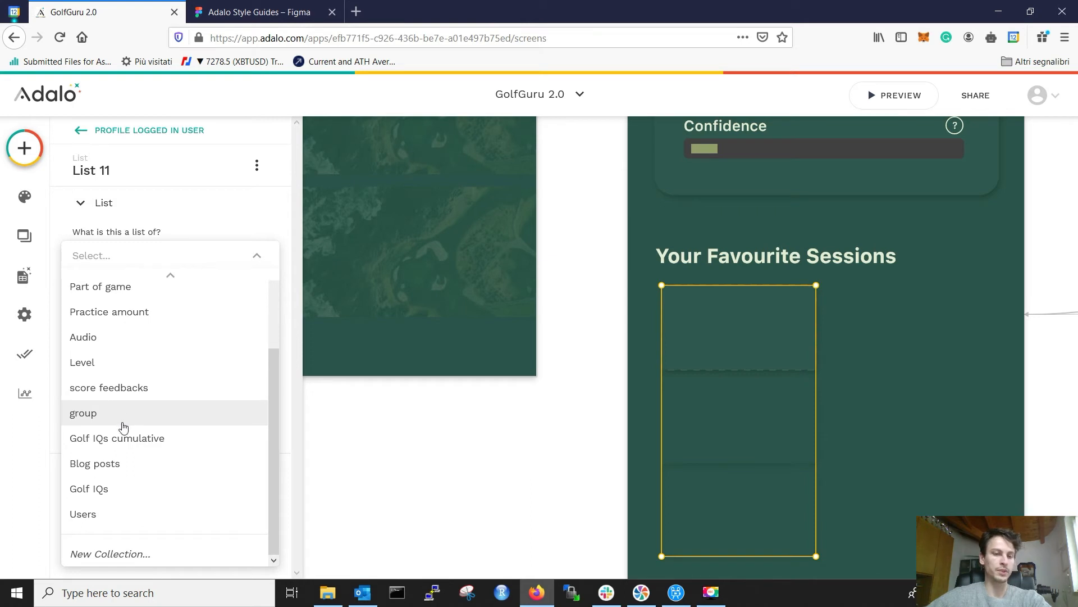
pyautogui.scroll(2, 117, 419)
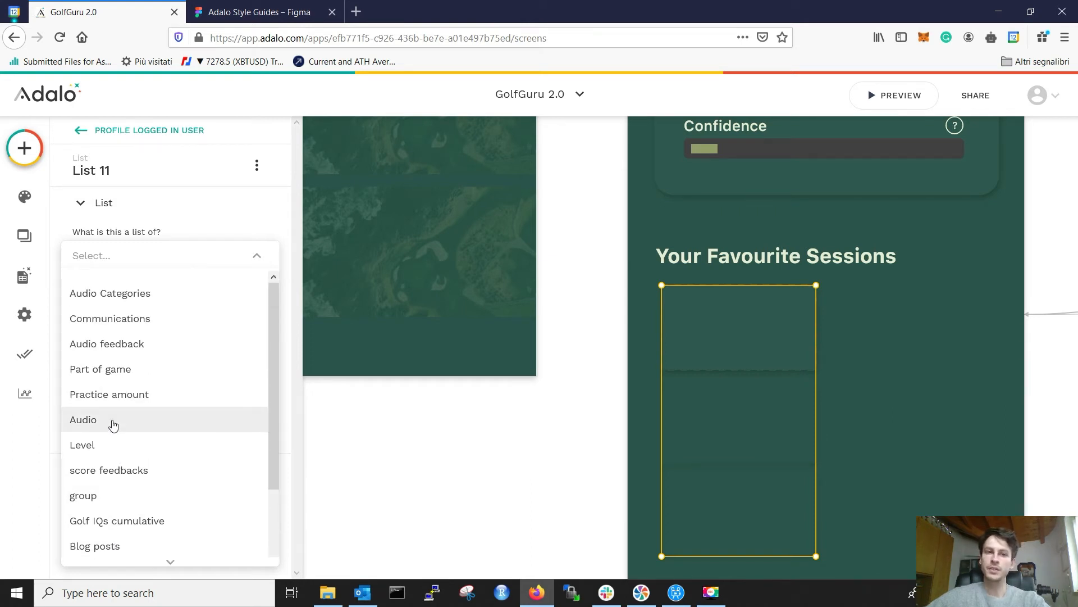
pyautogui.click(112, 425)
pyautogui.click(160, 304)
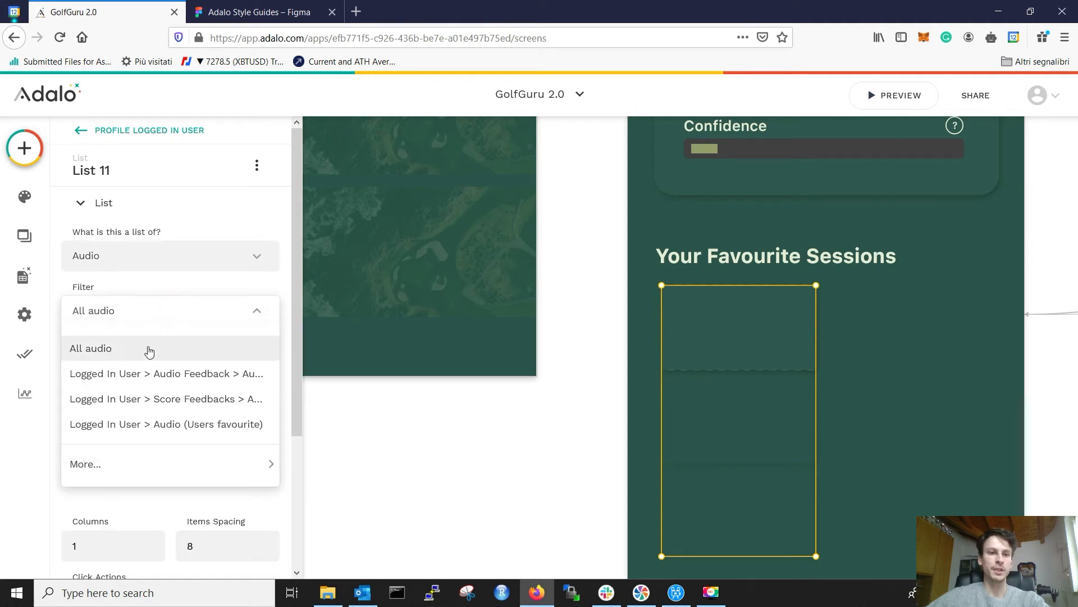
pyautogui.click(141, 423)
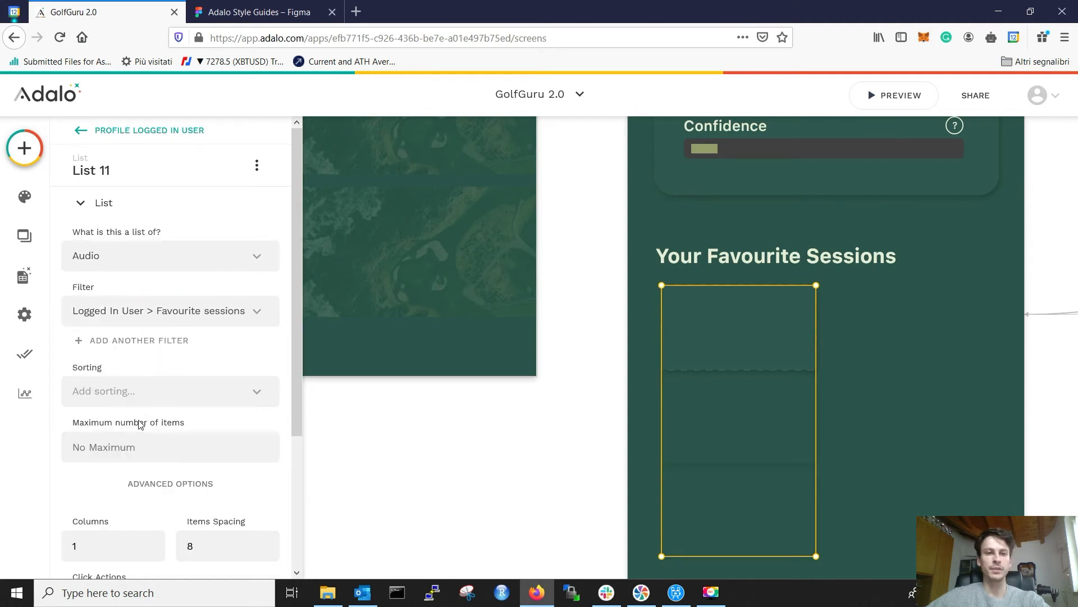
# Step: Set the list to 4 columns and drag its right edge wider across the screen
pyautogui.scroll(-3, 142, 418)
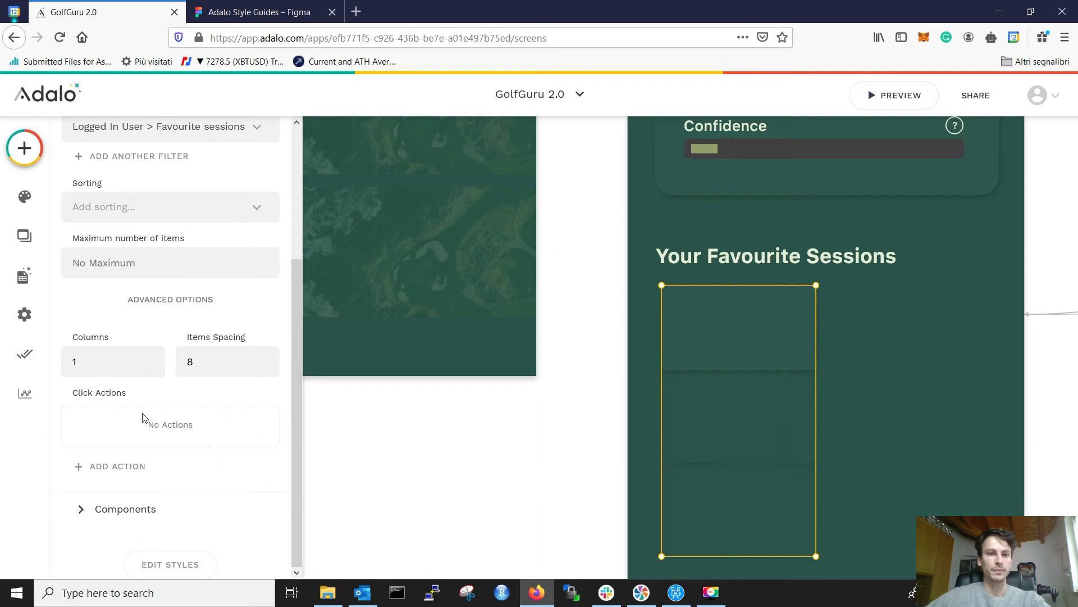
pyautogui.click(114, 507)
pyautogui.click(137, 235)
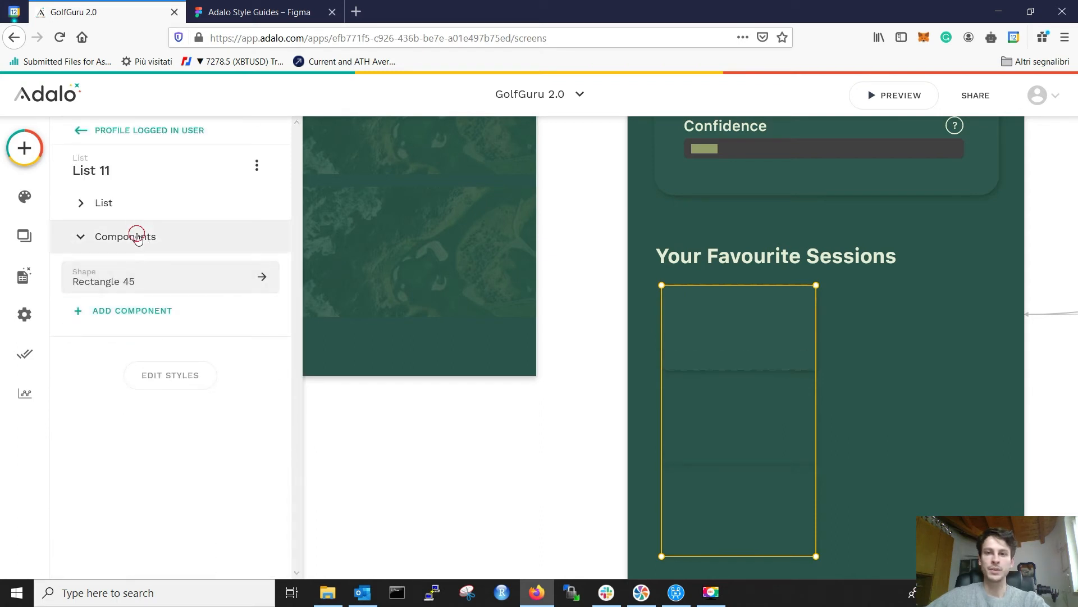
pyautogui.click(141, 212)
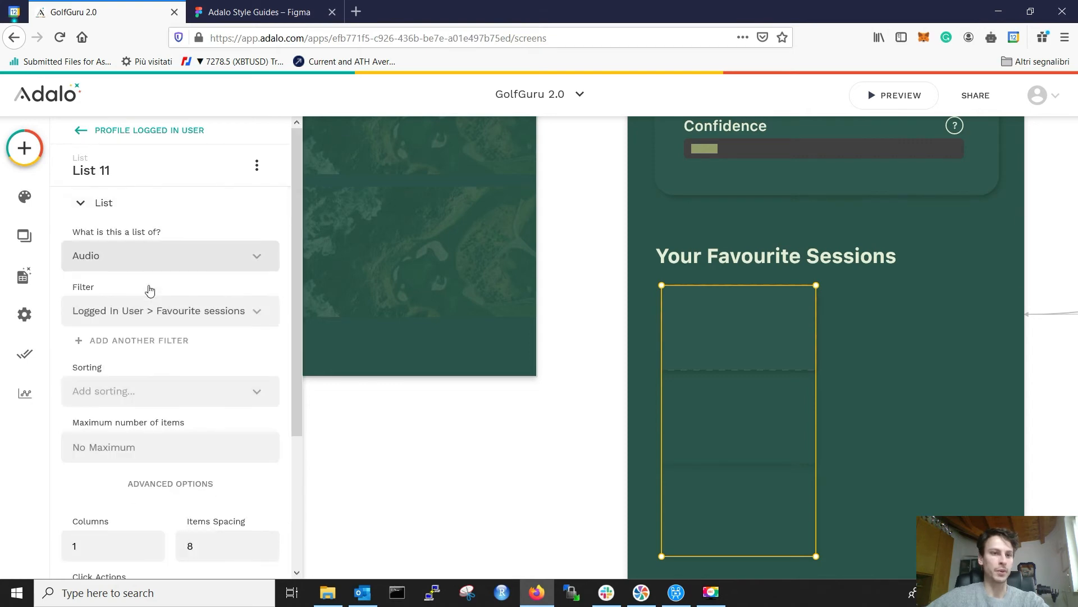
pyautogui.scroll(-2, 162, 328)
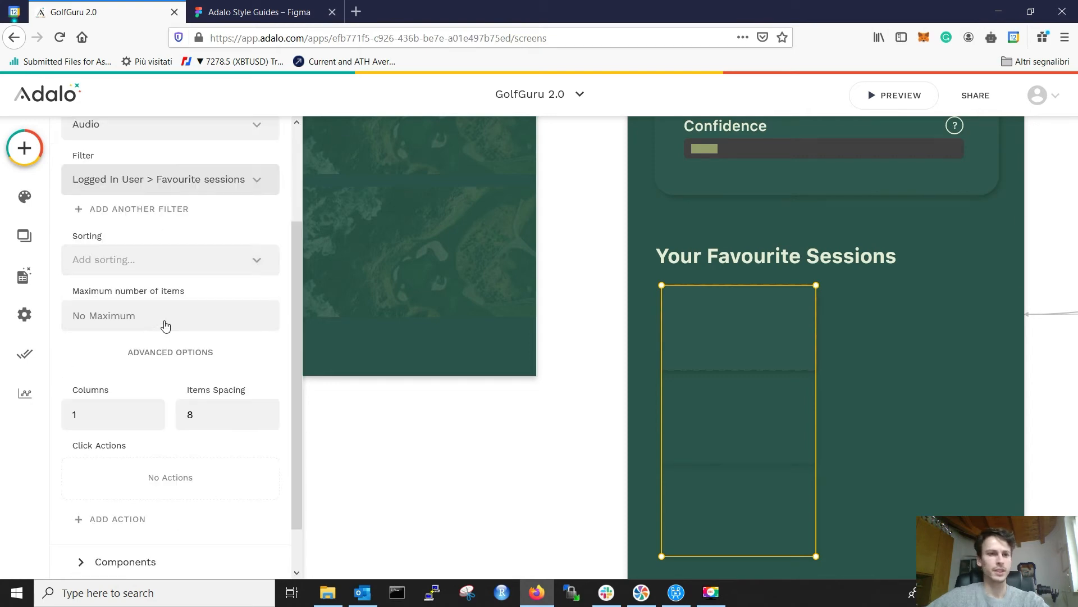
pyautogui.scroll(-1, 166, 319)
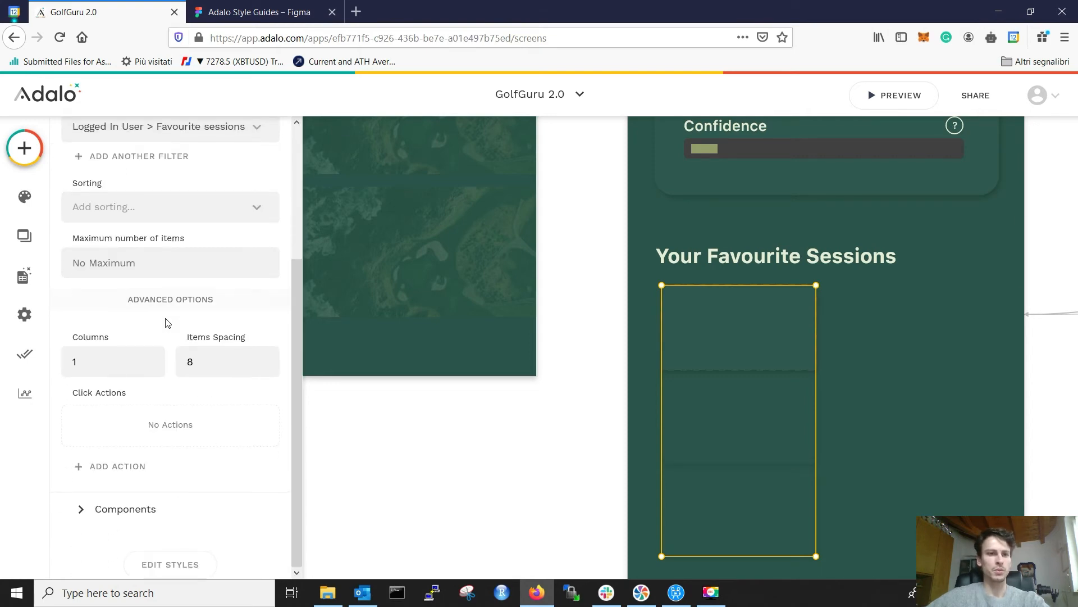
pyautogui.click(908, 345)
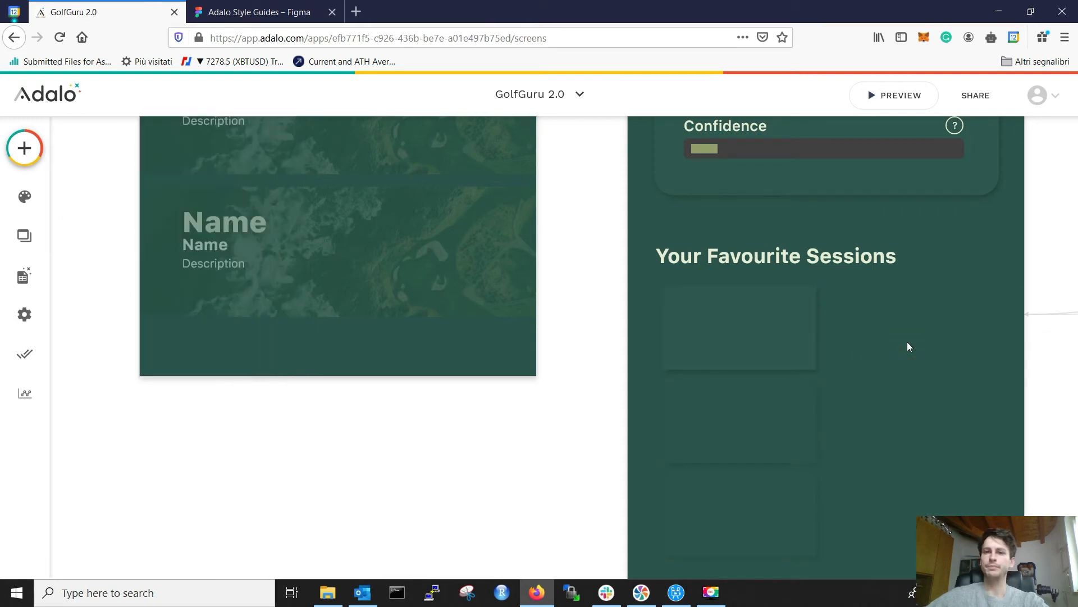
pyautogui.click(738, 359)
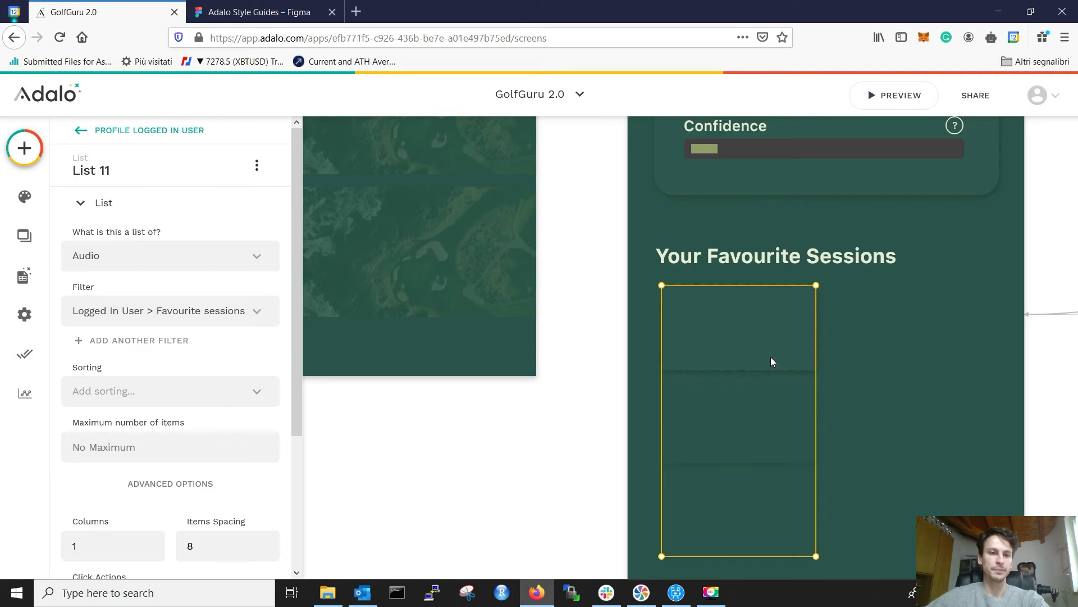
pyautogui.scroll(-3, 113, 450)
pyautogui.doubleClick(124, 357)
pyautogui.write('4')
pyautogui.moveTo(817, 371); pyautogui.dragTo(1062, 332)
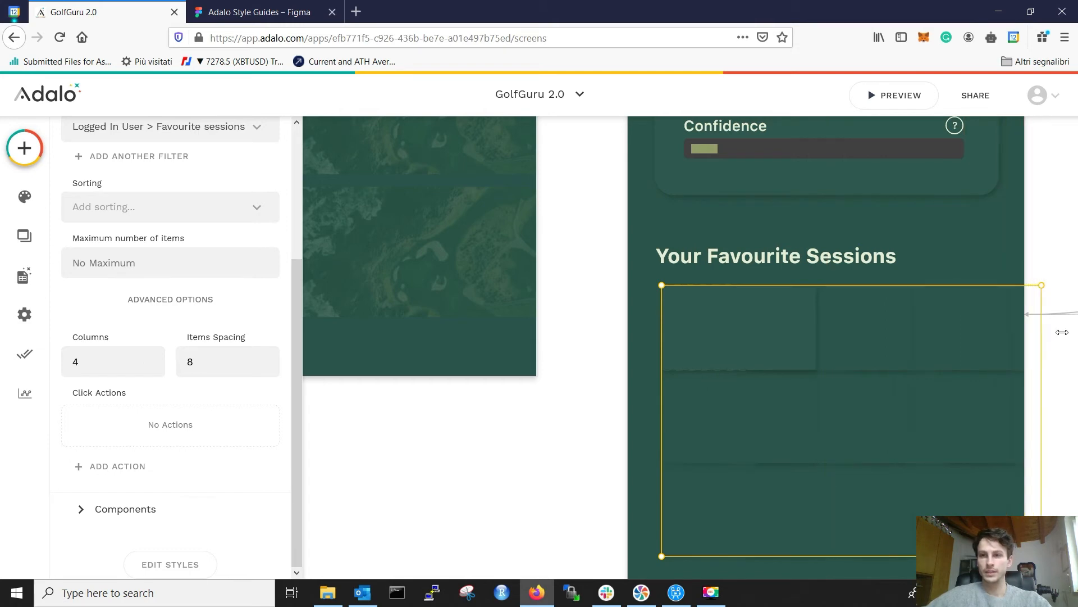
# Step: Delete the custom list and place a Horizontal Card List under the Your Favourite Sessions heading
pyautogui.moveTo(911, 354); pyautogui.dragTo(910, 355)
pyautogui.press('Delete')
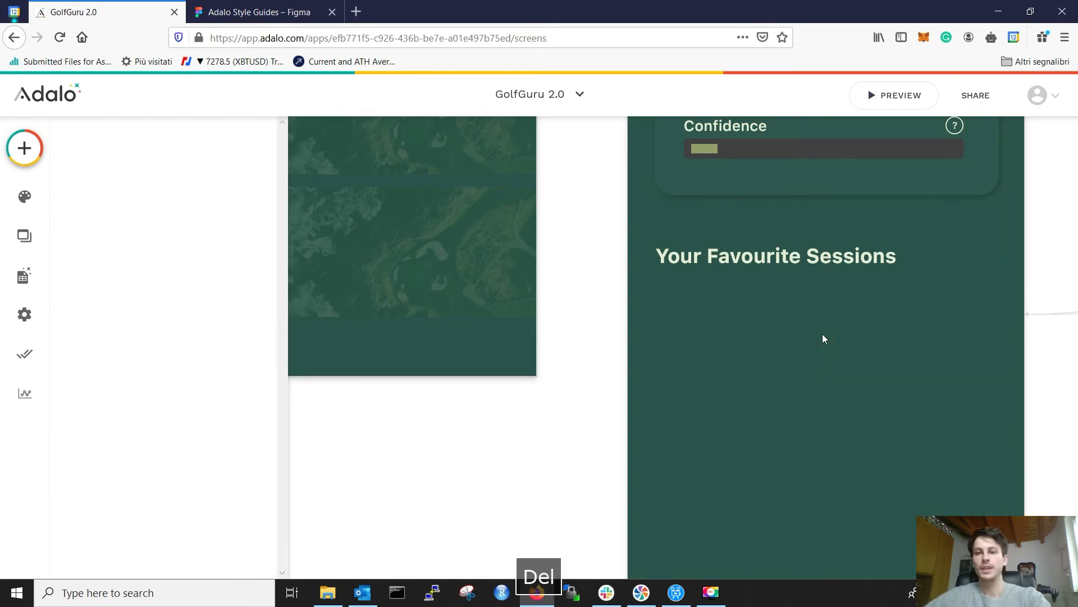
pyautogui.click(37, 163)
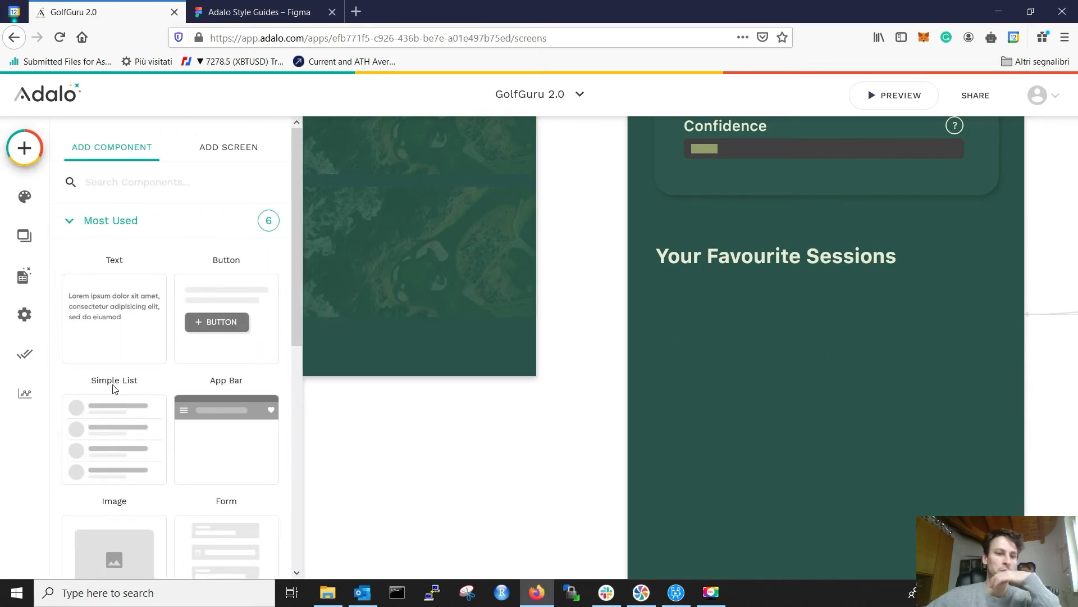
pyautogui.scroll(-5, 112, 384)
pyautogui.click(151, 445)
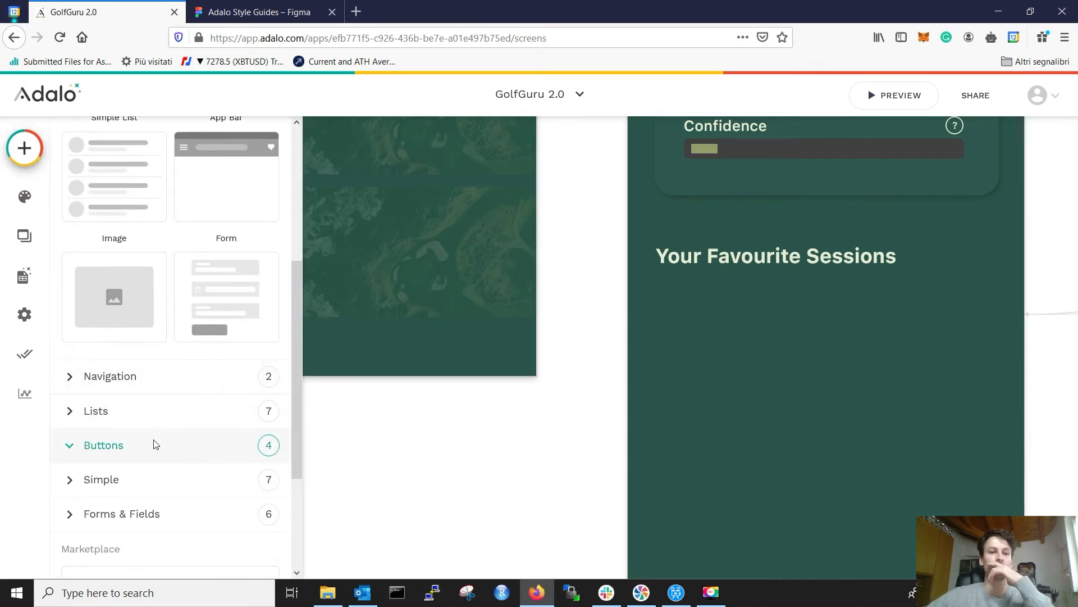
pyautogui.scroll(-2, 127, 411)
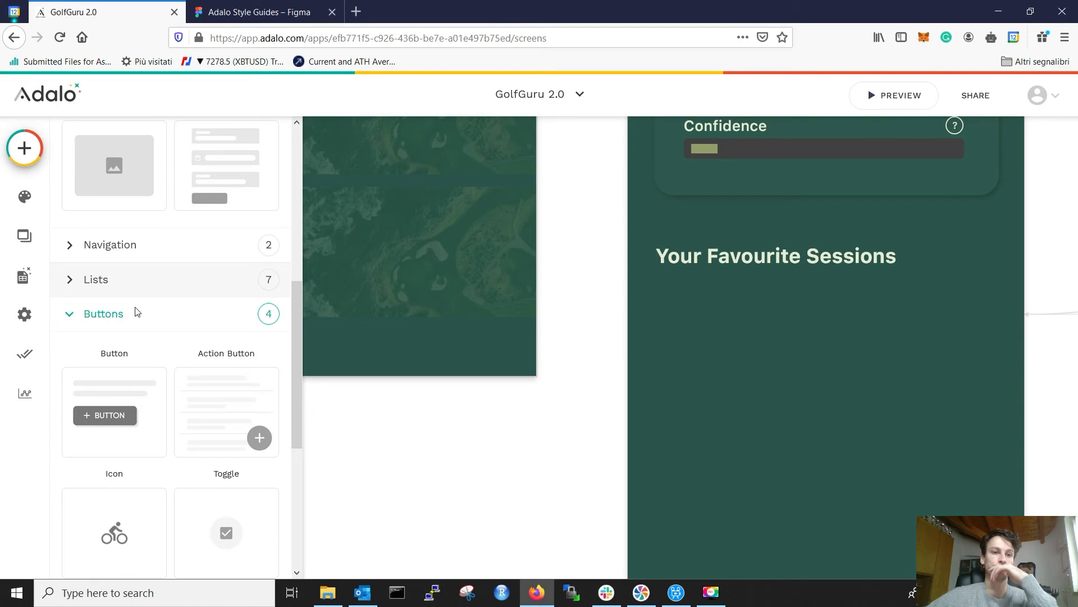
pyautogui.click(137, 279)
pyautogui.scroll(-2, 164, 309)
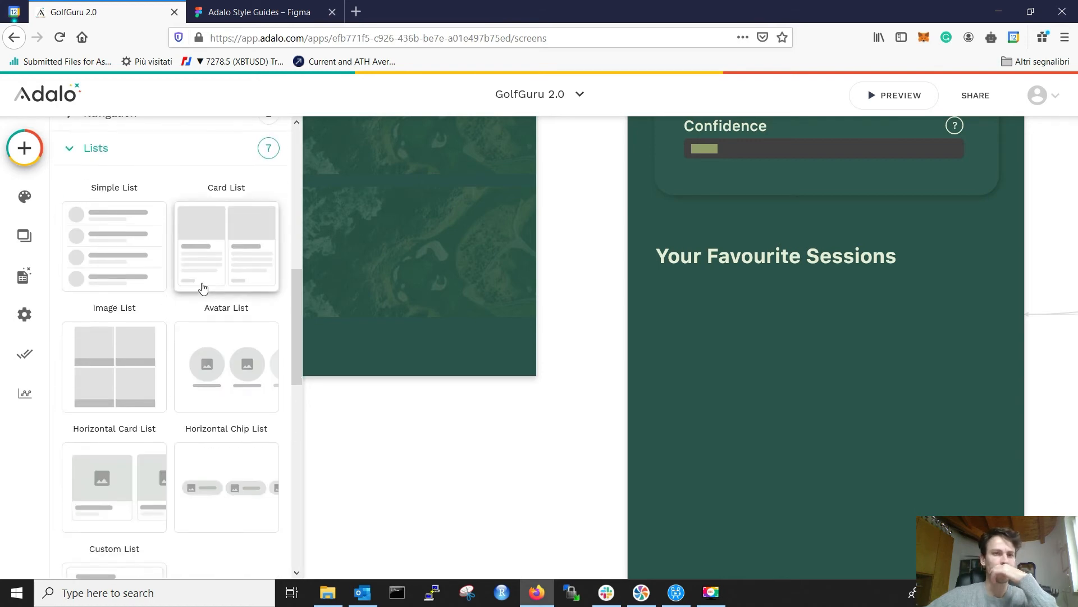
pyautogui.moveTo(116, 467); pyautogui.dragTo(842, 391)
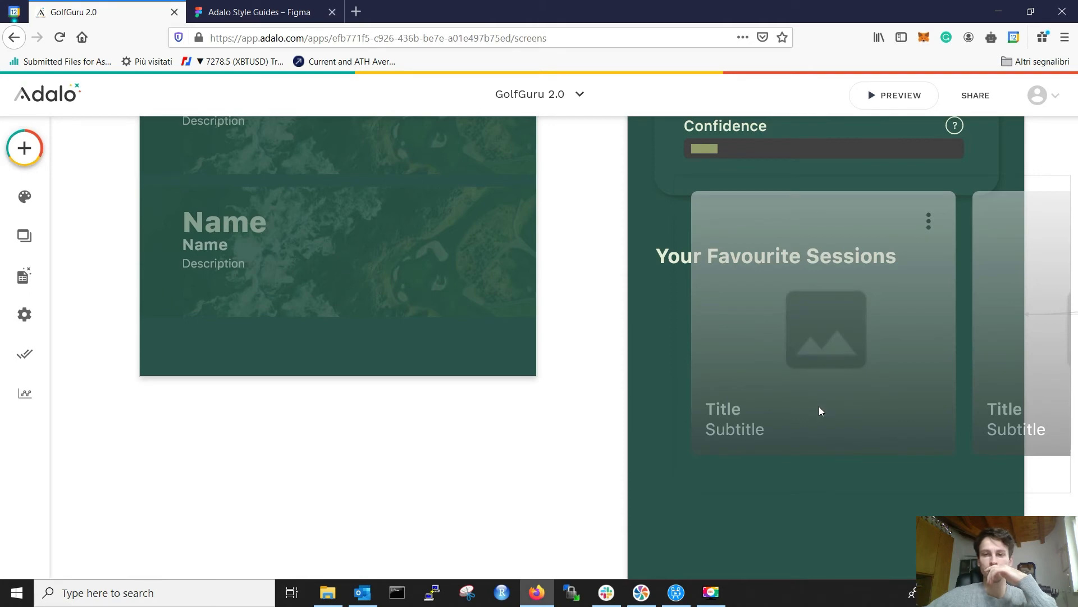
pyautogui.moveTo(787, 437); pyautogui.dragTo(785, 437)
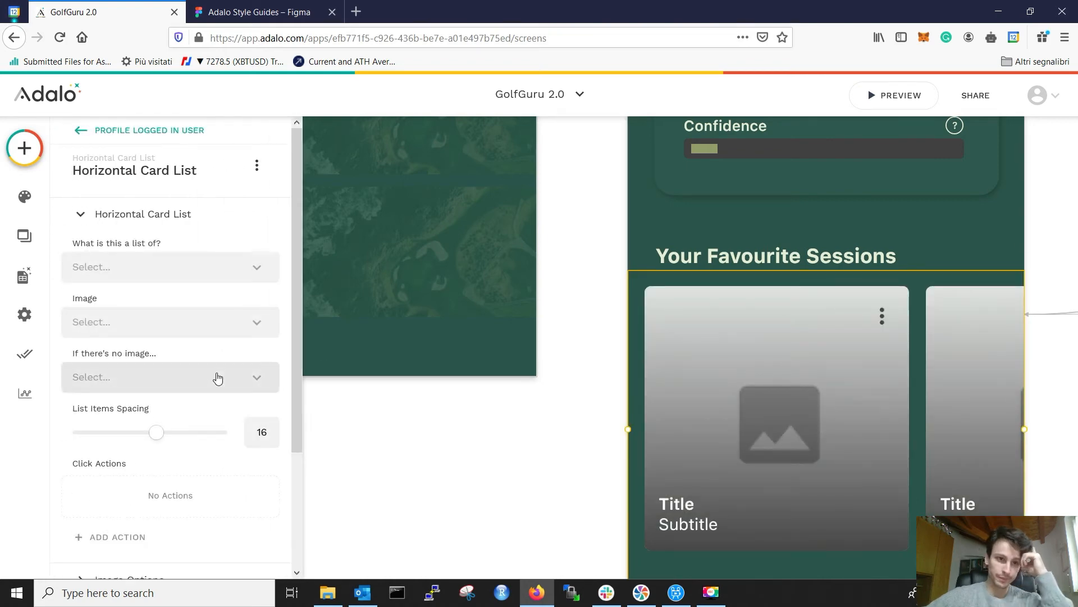
# Step: Make the card list show Audio, filtered to the user's Favourite sessions
pyautogui.scroll(-2, 216, 373)
pyautogui.scroll(3, 189, 231)
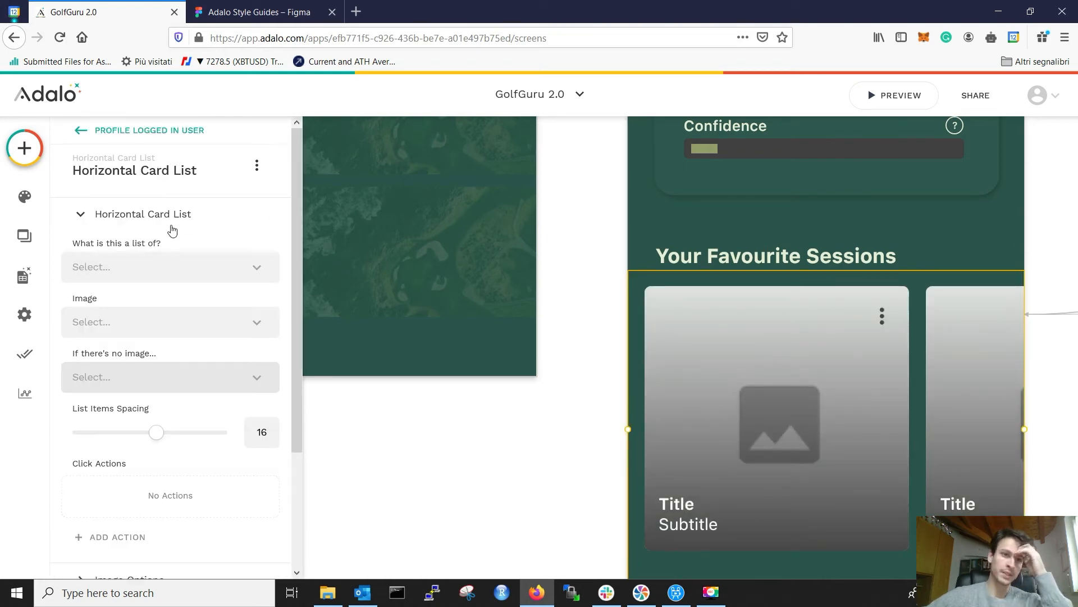
pyautogui.click(153, 260)
pyautogui.click(207, 246)
pyautogui.click(197, 262)
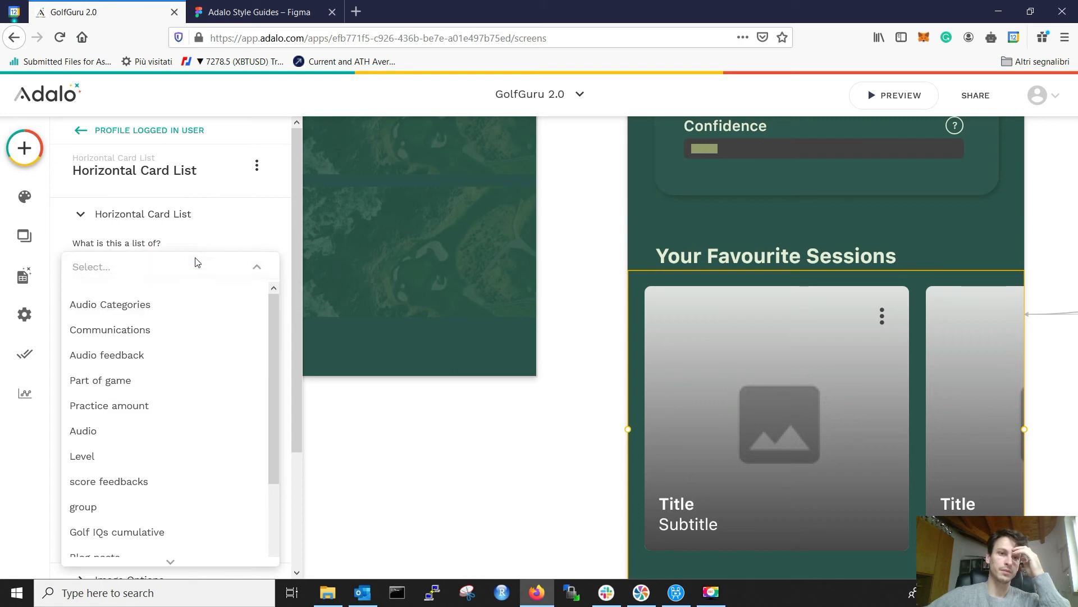
pyautogui.click(117, 428)
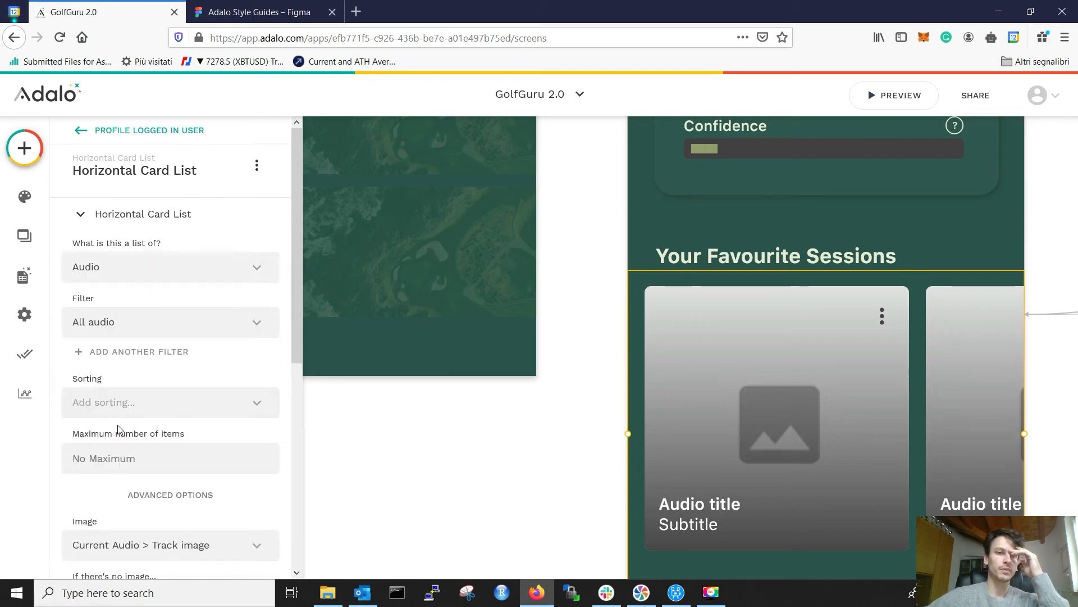
pyautogui.click(170, 321)
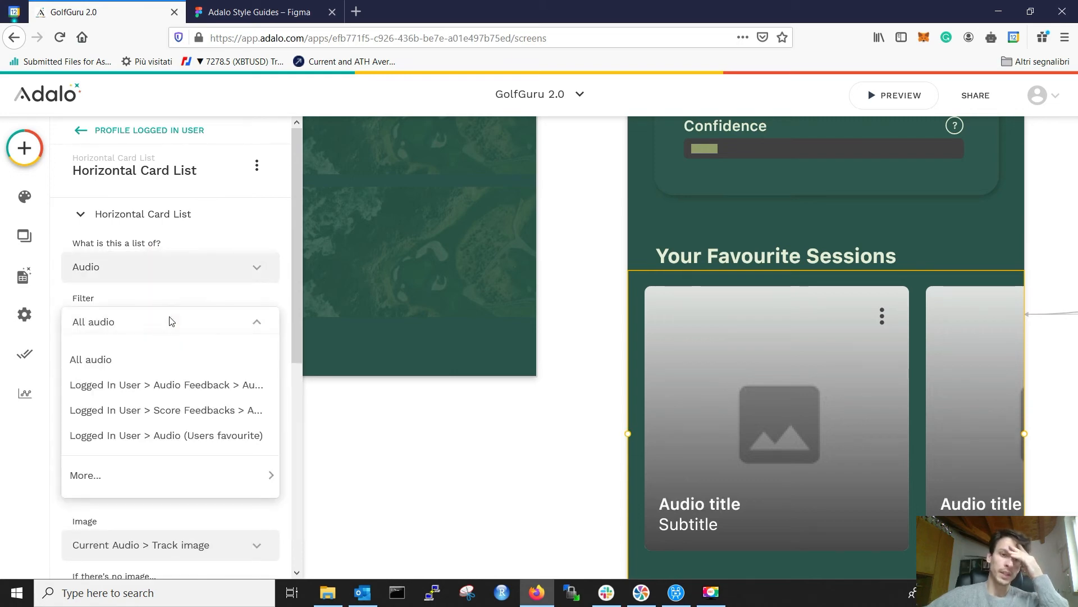
pyautogui.click(178, 425)
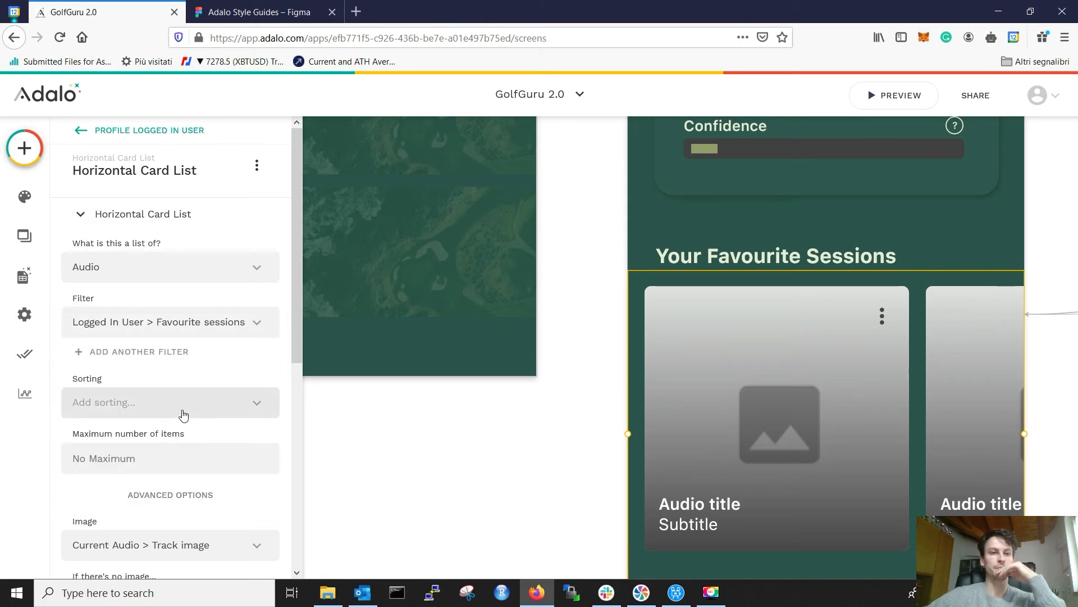
# Step: Expand the card image settings and compare them with the Figma card design
pyautogui.scroll(-5, 180, 416)
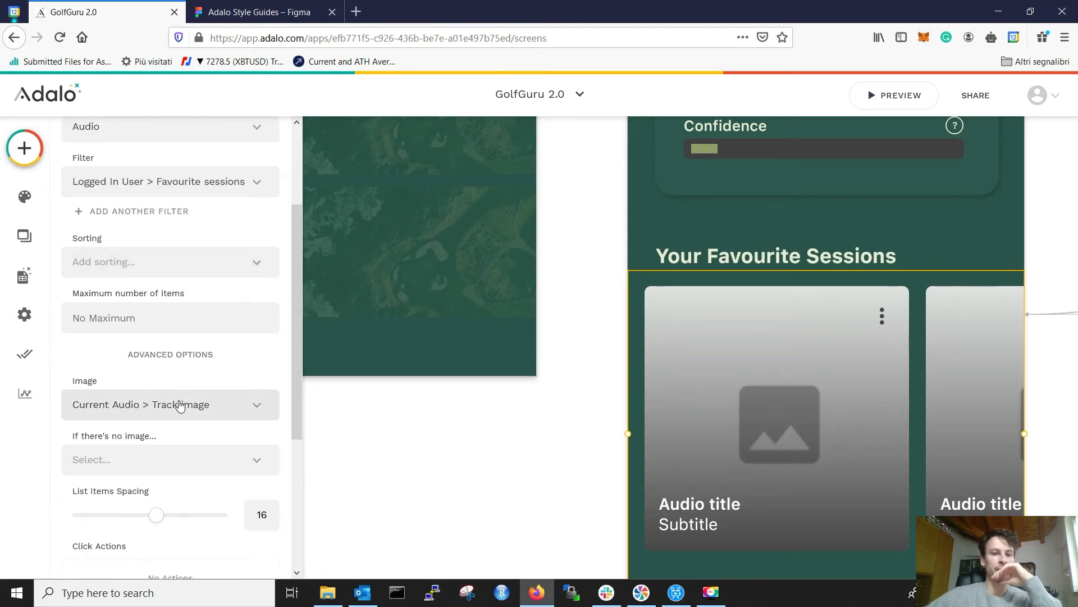
pyautogui.scroll(-3, 163, 394)
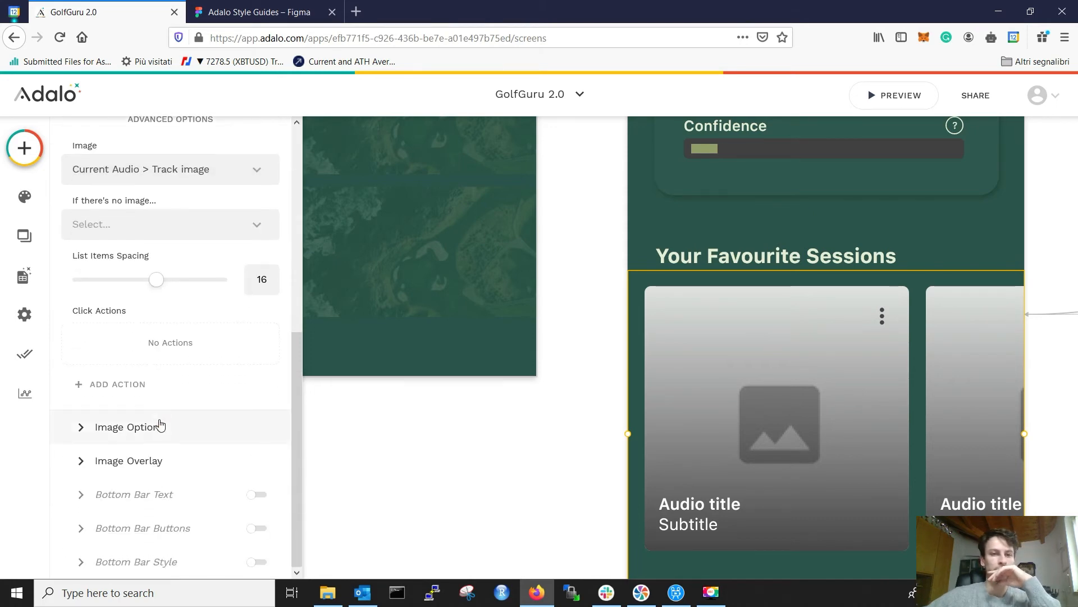
pyautogui.click(160, 425)
pyautogui.click(307, 5)
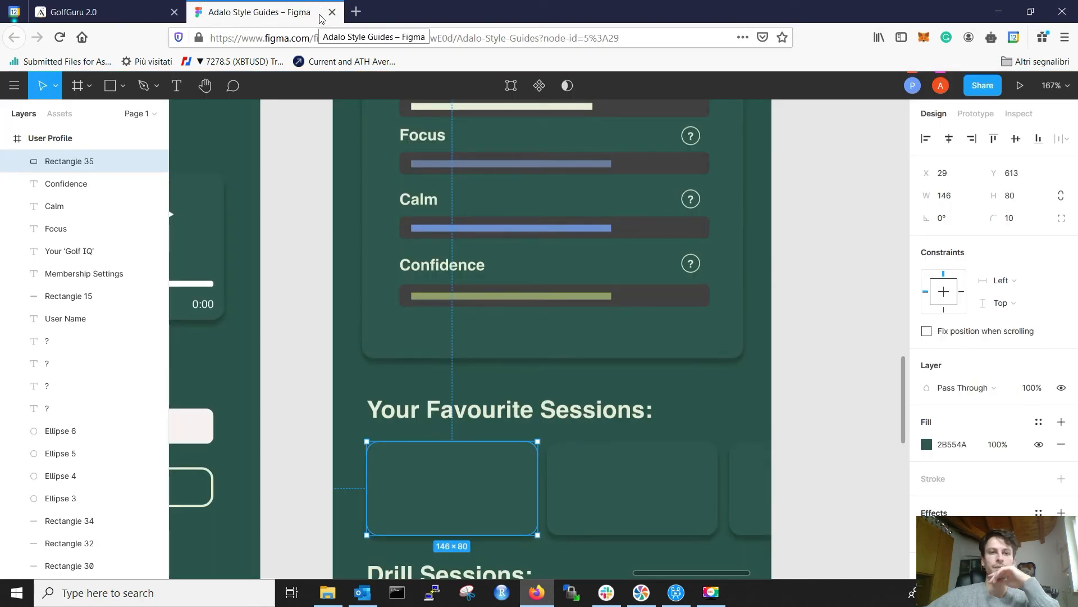
pyautogui.click(133, 7)
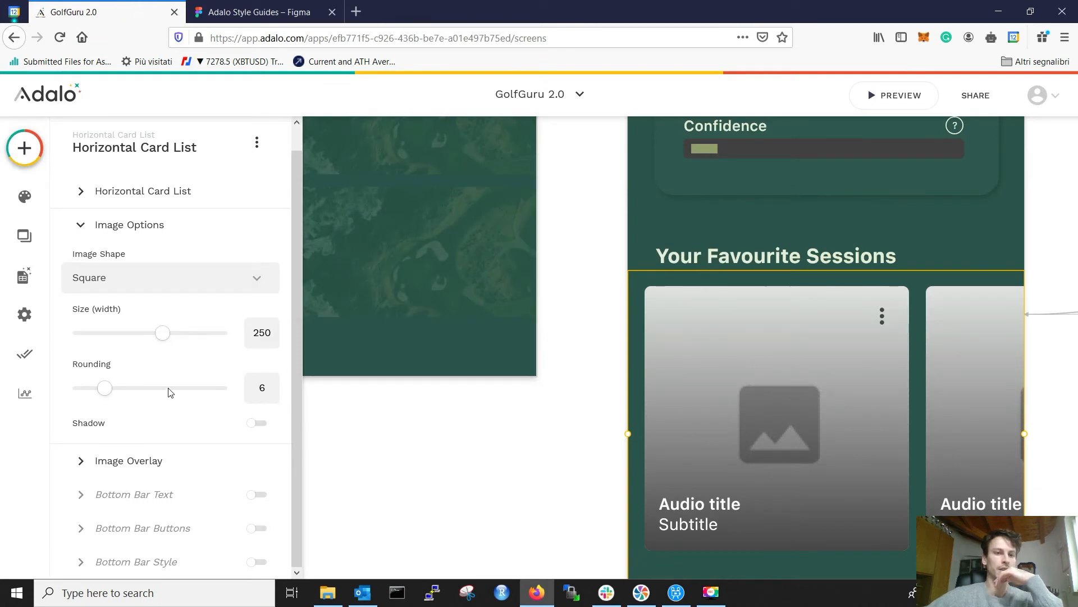
# Step: Shrink the card image width from 250 to 150
pyautogui.moveTo(168, 343); pyautogui.dragTo(68, 341)
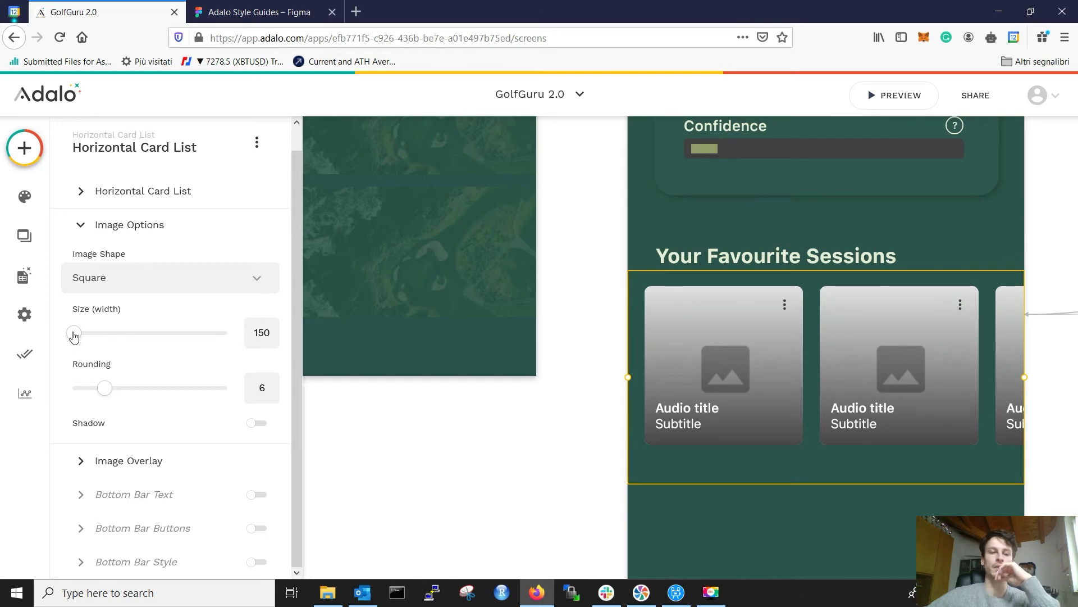
pyautogui.click(130, 460)
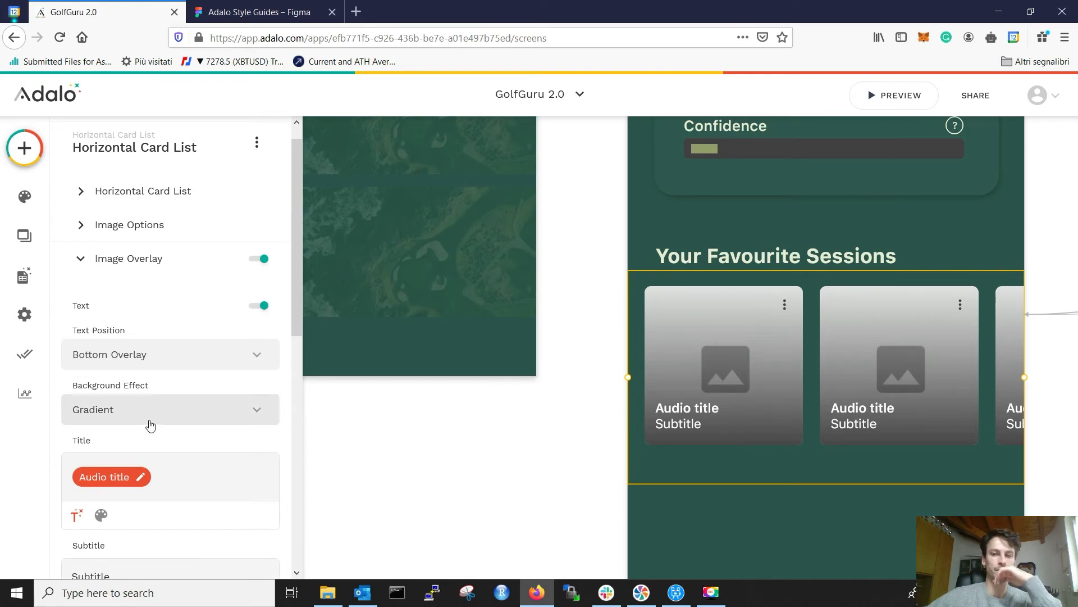
pyautogui.click(121, 263)
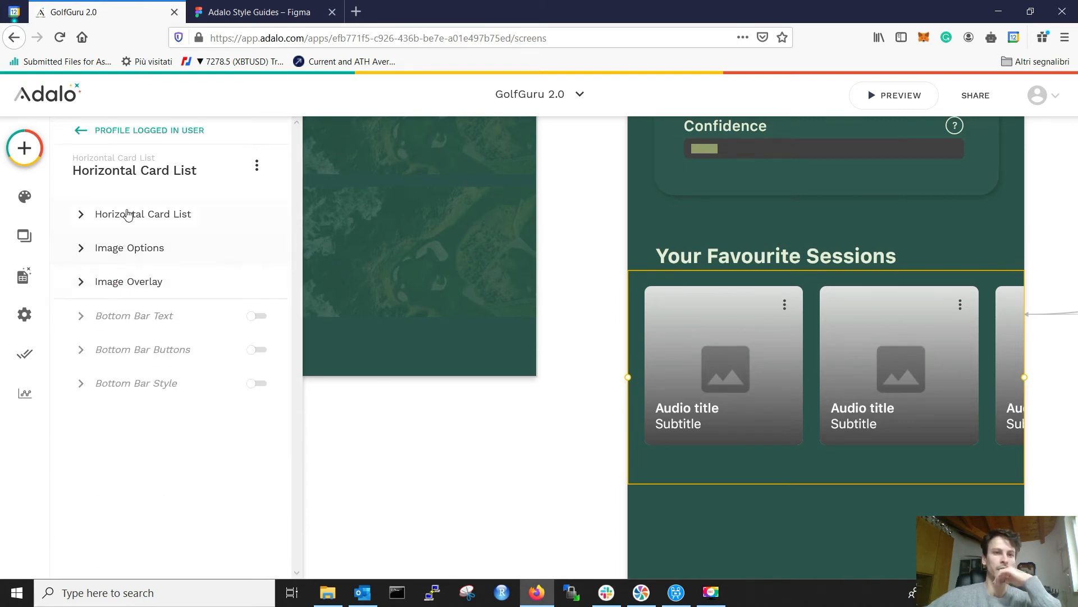
pyautogui.click(136, 247)
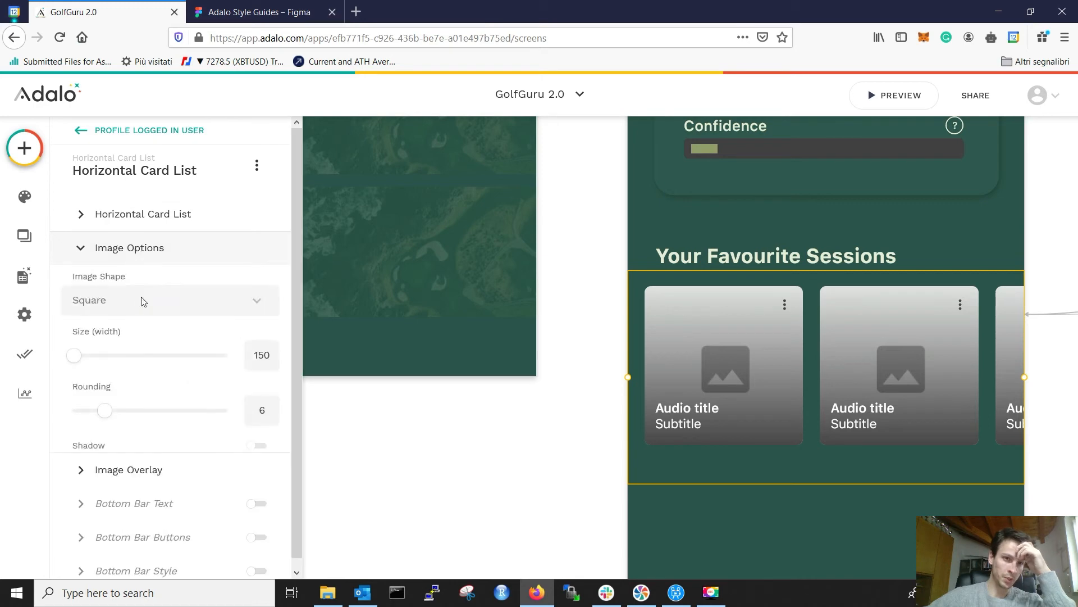
# Step: Set the card Image Shape to Landscape, keeping width 150, checked against Figma
pyautogui.click(157, 304)
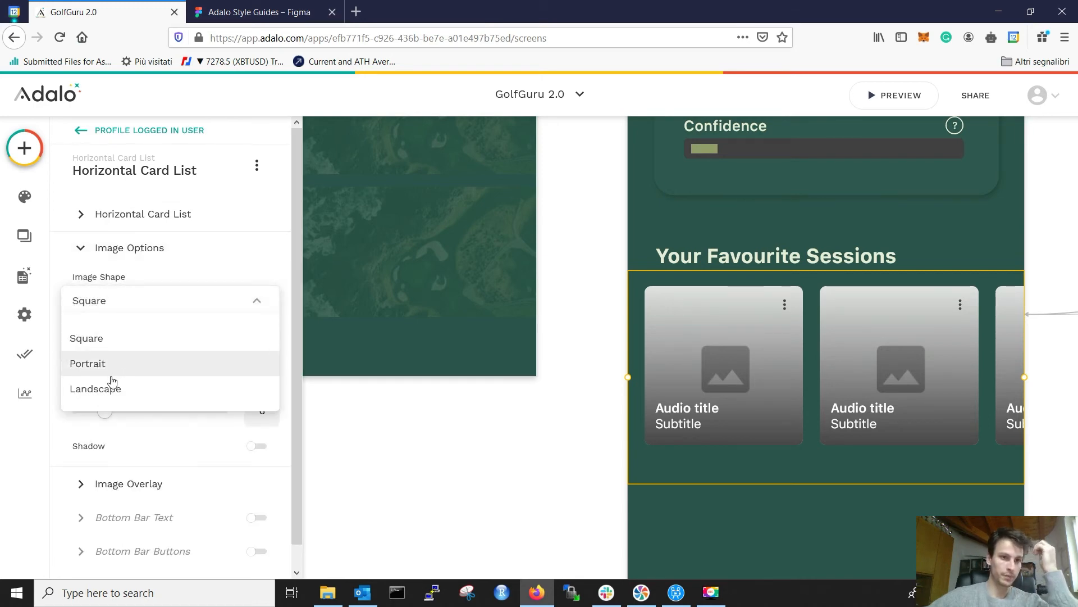
pyautogui.click(96, 387)
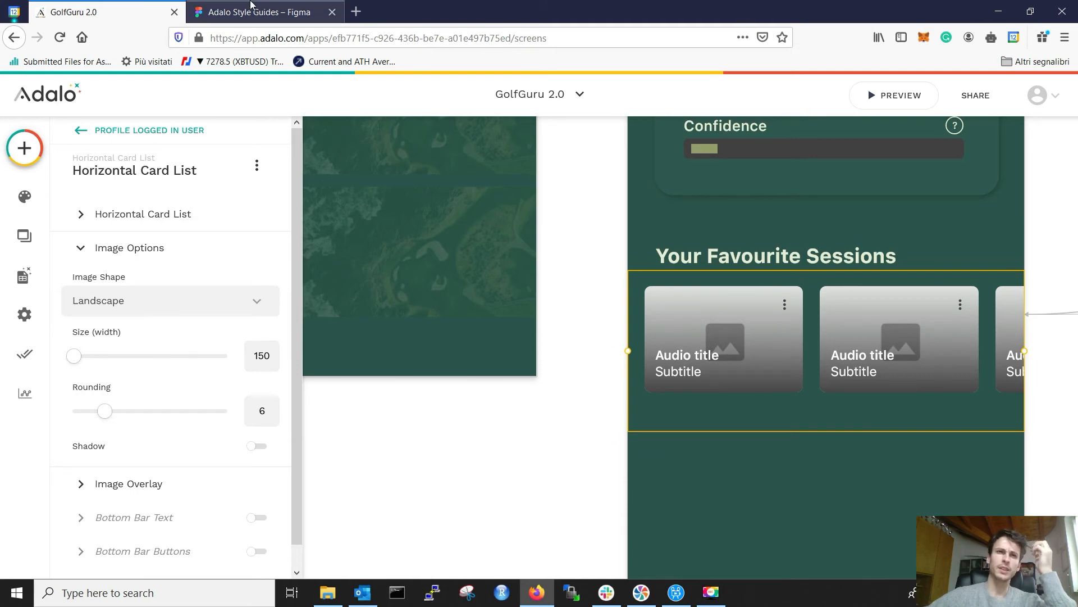
pyautogui.click(225, 12)
pyautogui.click(163, 12)
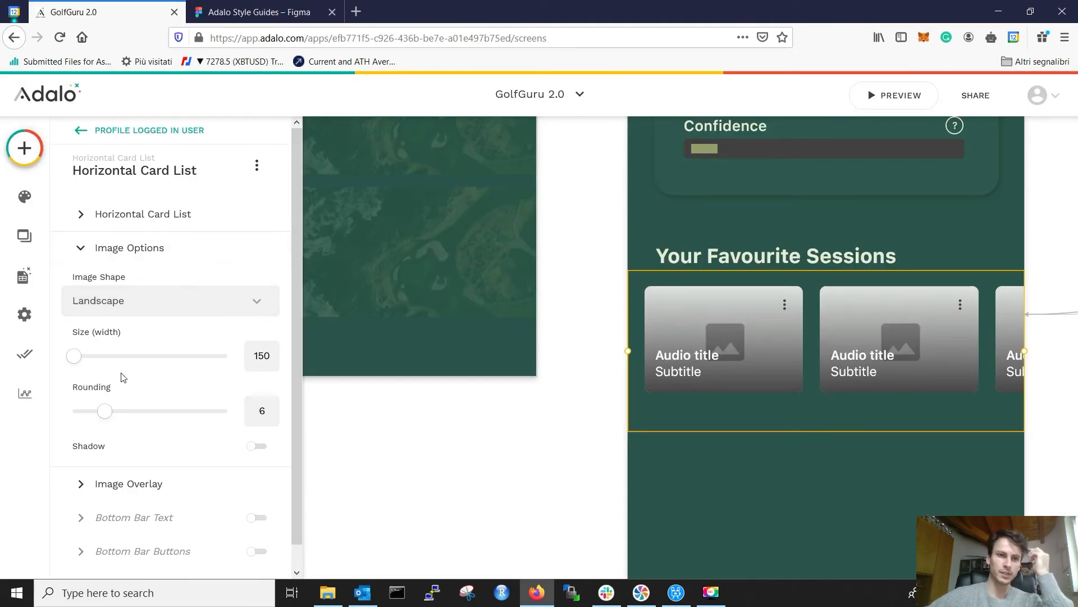
pyautogui.moveTo(79, 362); pyautogui.dragTo(55, 354)
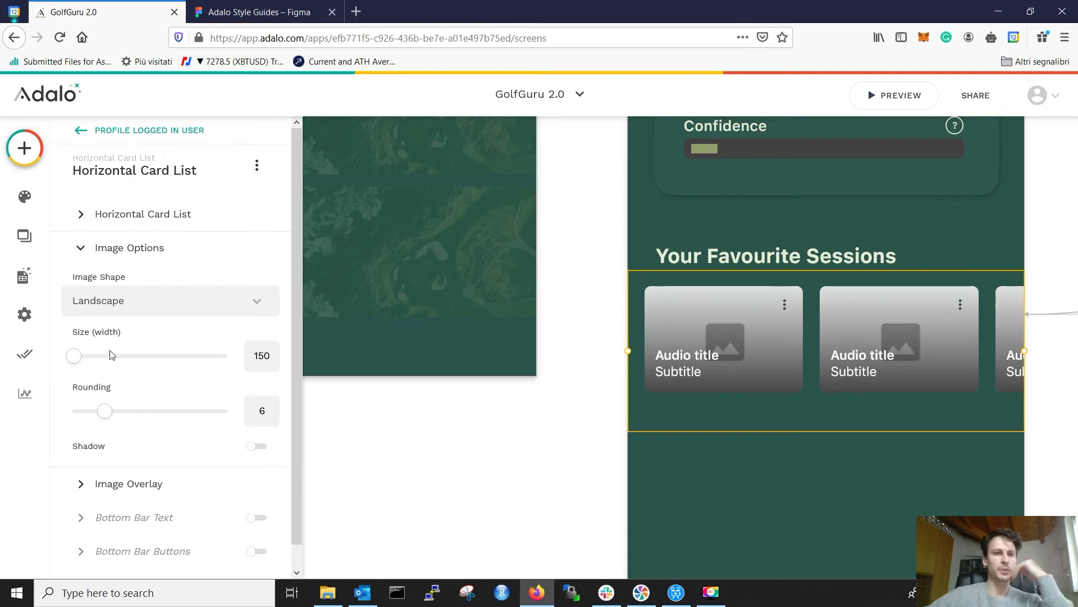
pyautogui.click(242, 13)
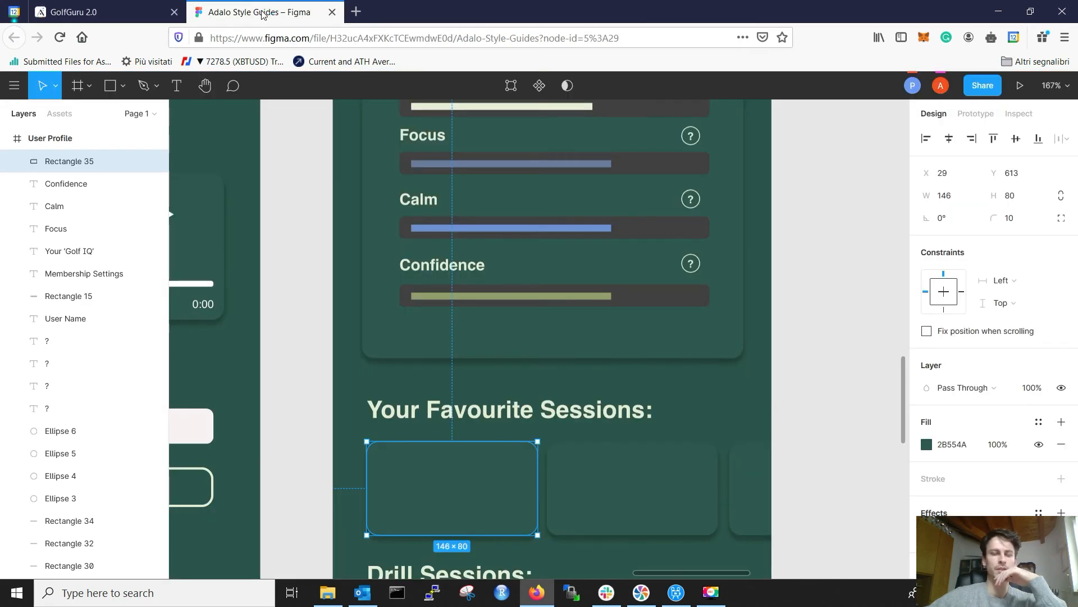
pyautogui.click(112, 13)
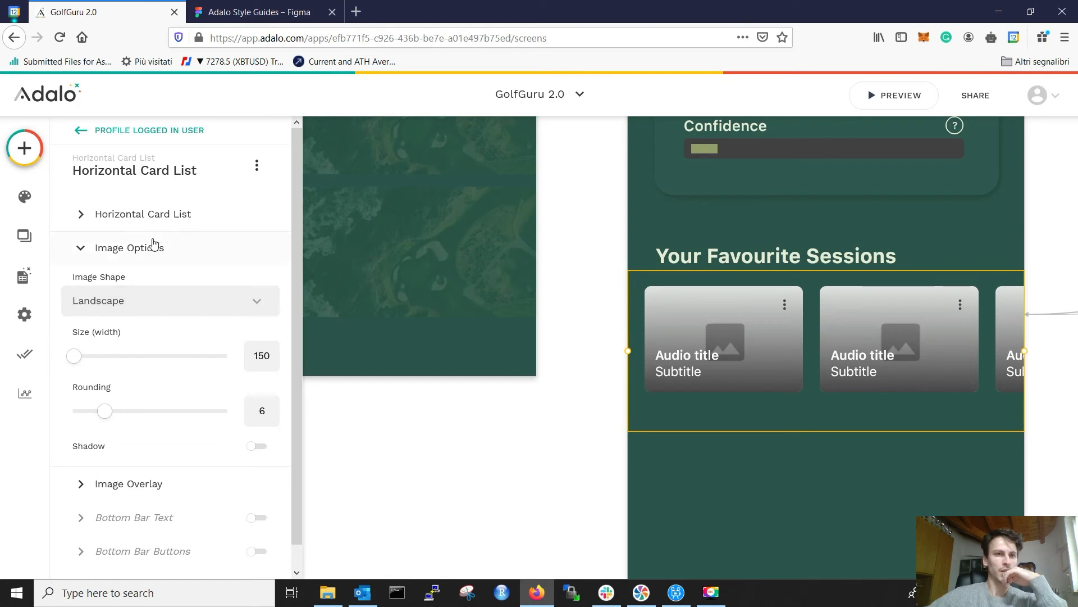
pyautogui.click(138, 214)
# Step: Show a placeholder image for sessions without one, uploading golfguru background.PNG
pyautogui.scroll(-5, 145, 311)
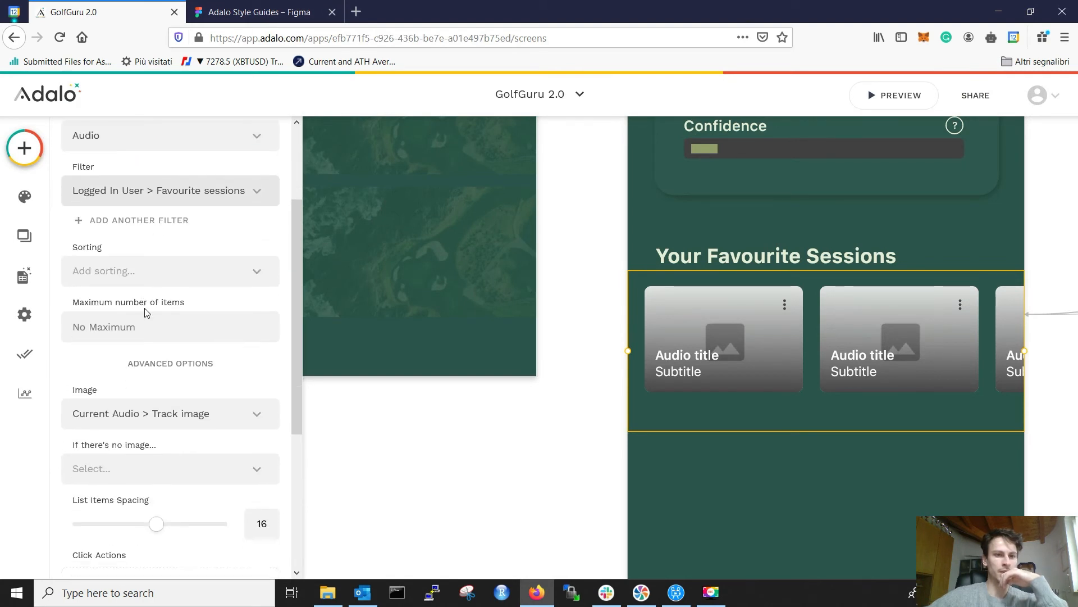
pyautogui.click(134, 335)
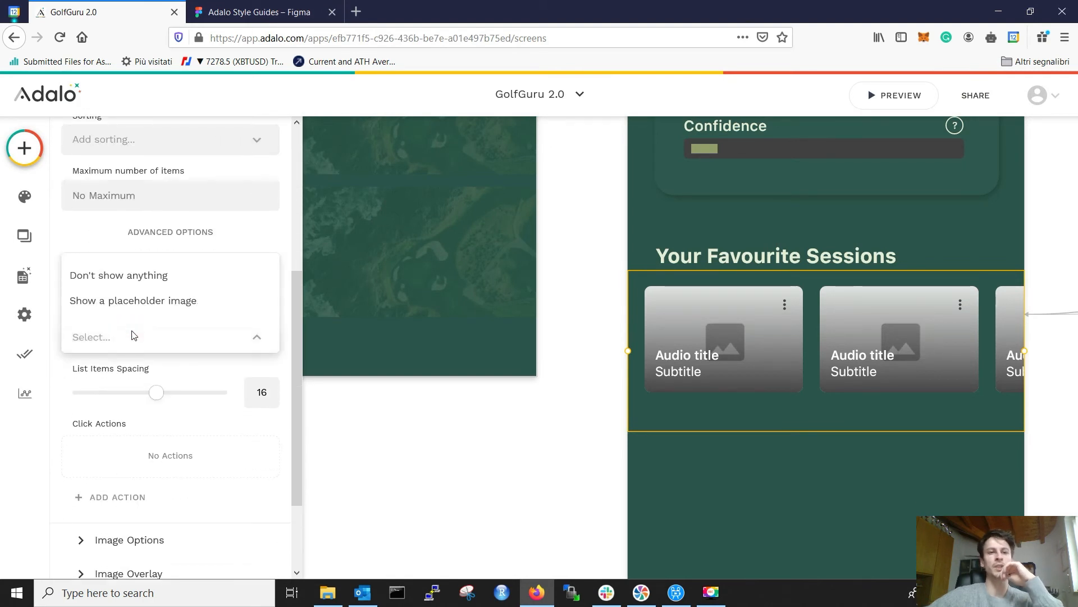
pyautogui.click(144, 303)
pyautogui.click(138, 476)
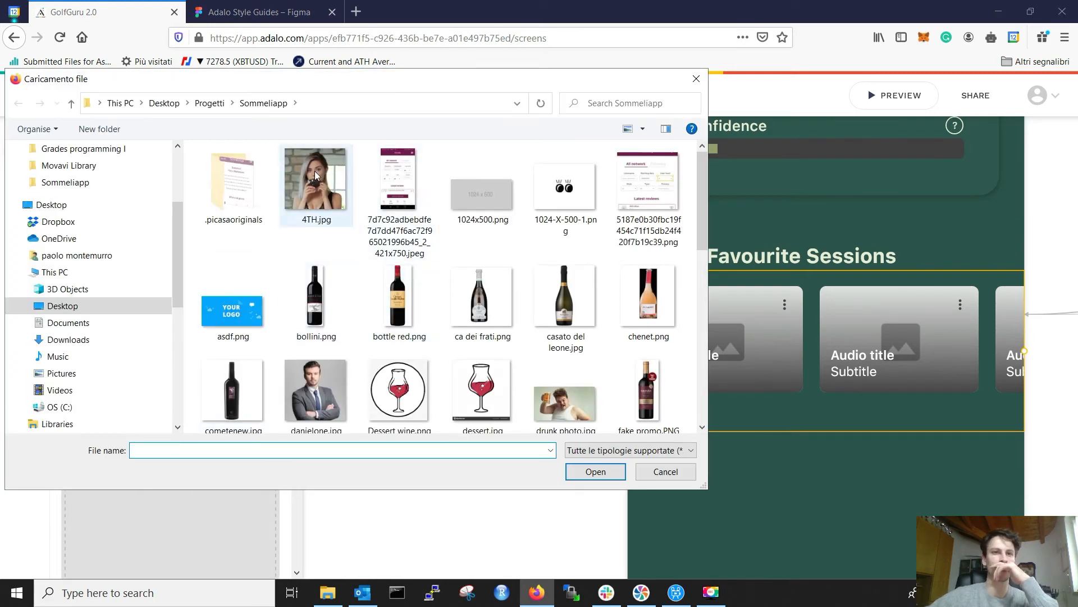
pyautogui.click(164, 105)
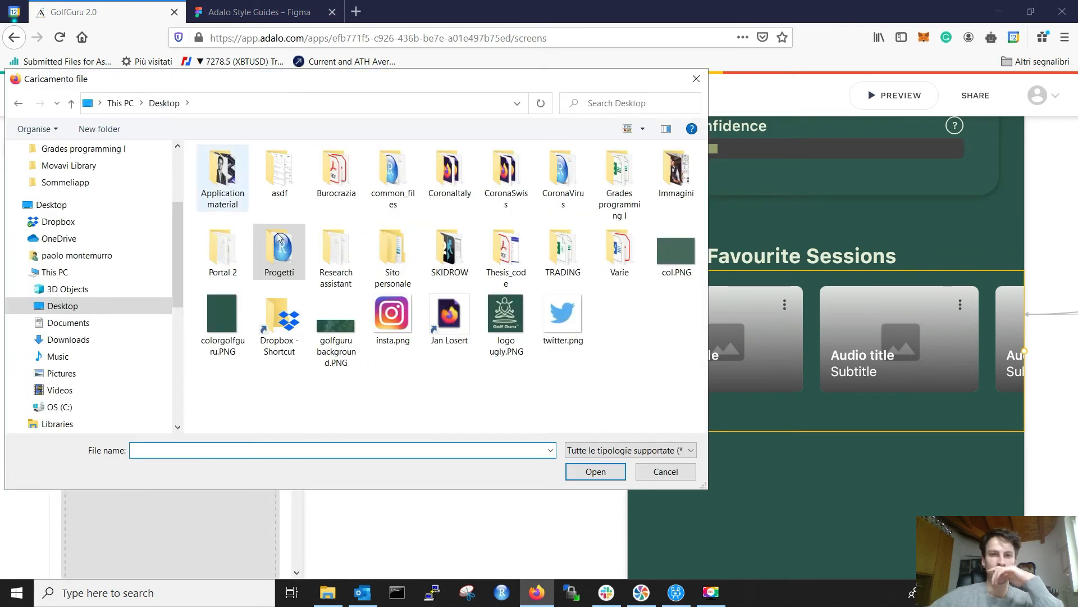
pyautogui.click(336, 323)
pyautogui.click(609, 471)
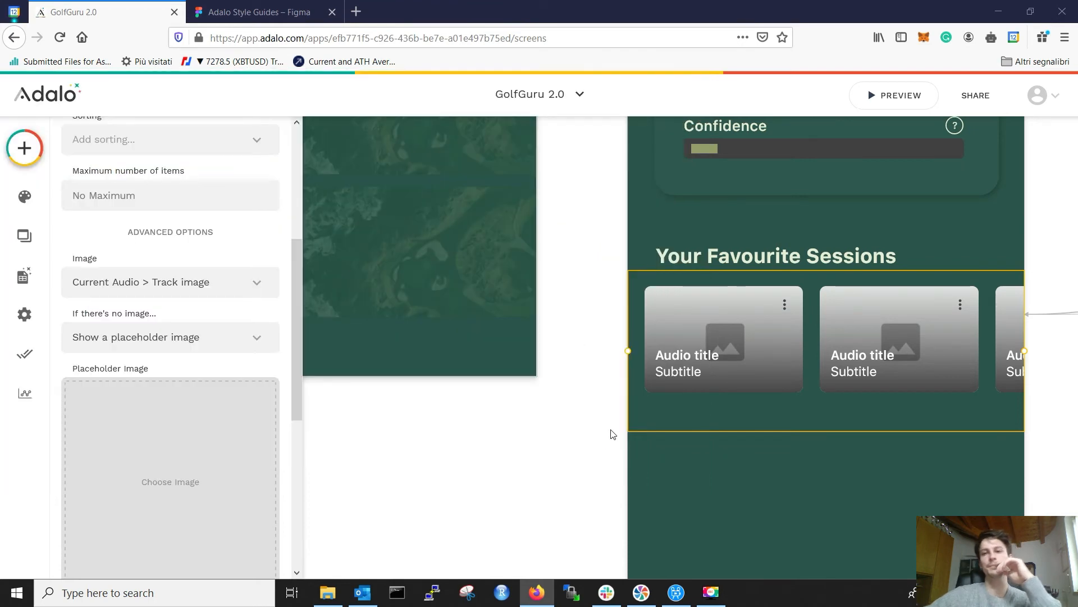
# Step: Set List Items Spacing to 9 to match Figma, previewing the card list
pyautogui.scroll(-2, 186, 338)
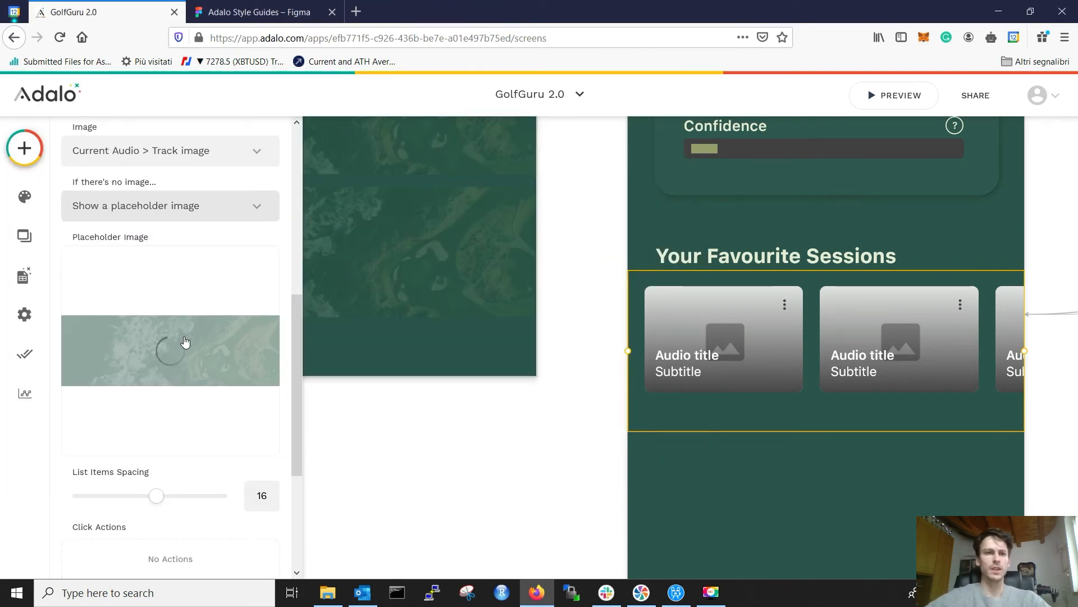
pyautogui.click(249, 15)
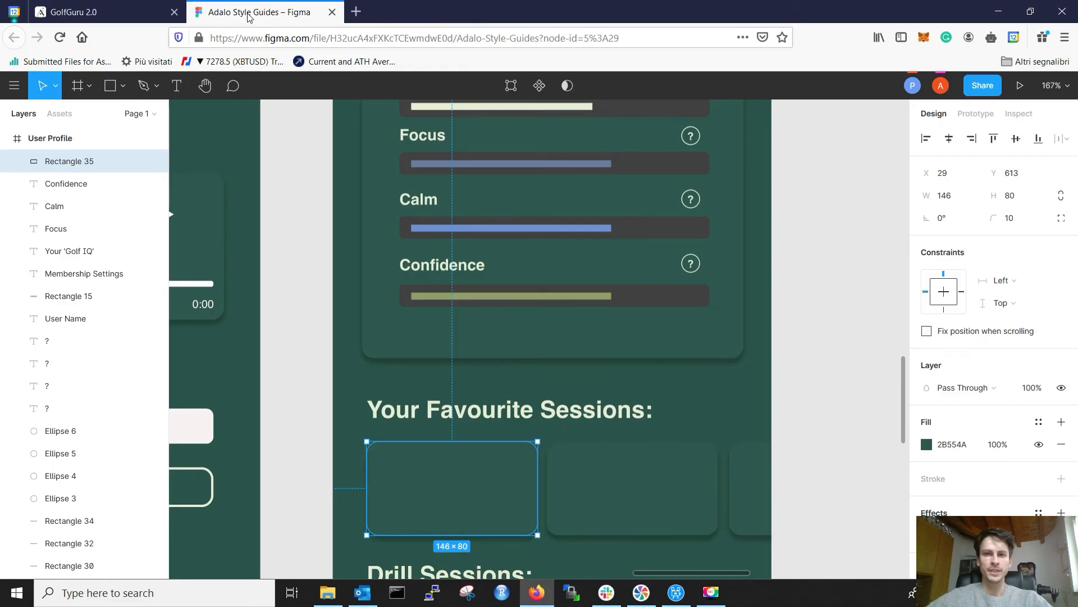
pyautogui.click(90, 12)
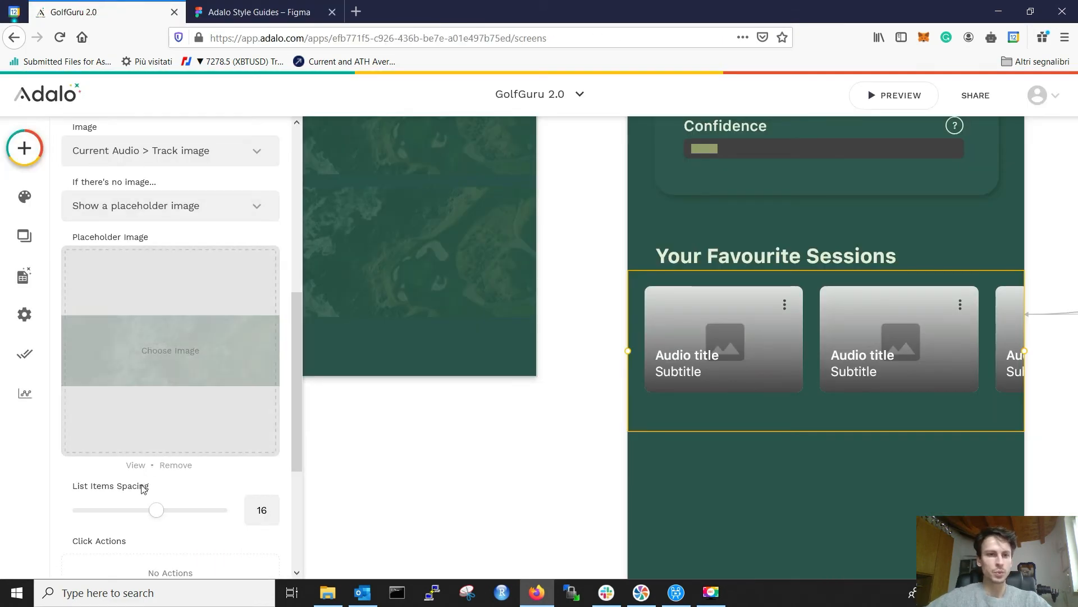
pyautogui.moveTo(159, 517); pyautogui.dragTo(141, 514)
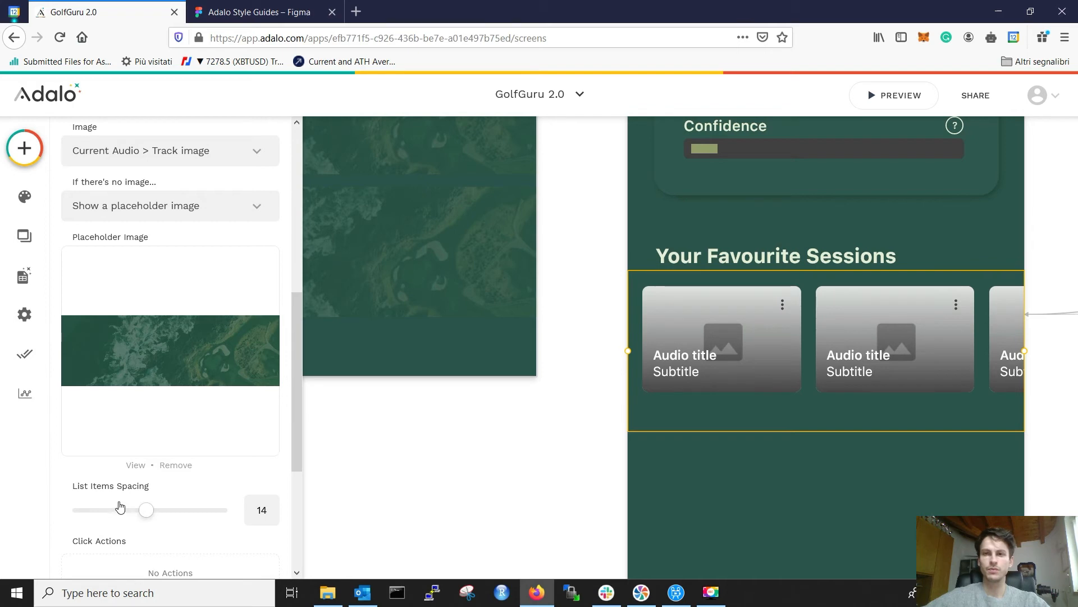
pyautogui.click(120, 508)
pyautogui.moveTo(118, 506); pyautogui.dragTo(121, 507)
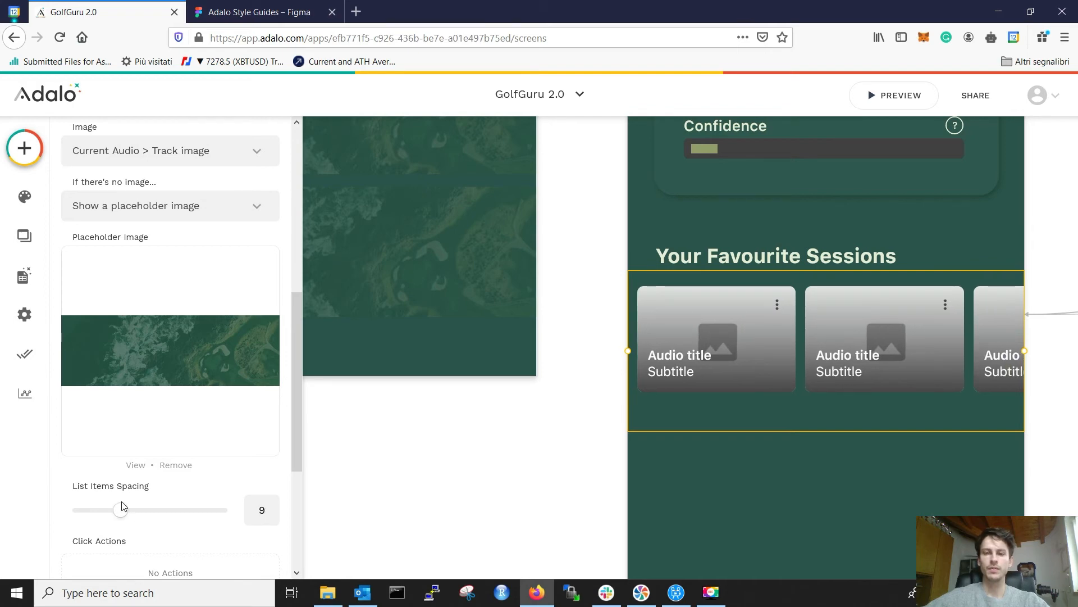
pyautogui.click(482, 429)
pyautogui.click(666, 309)
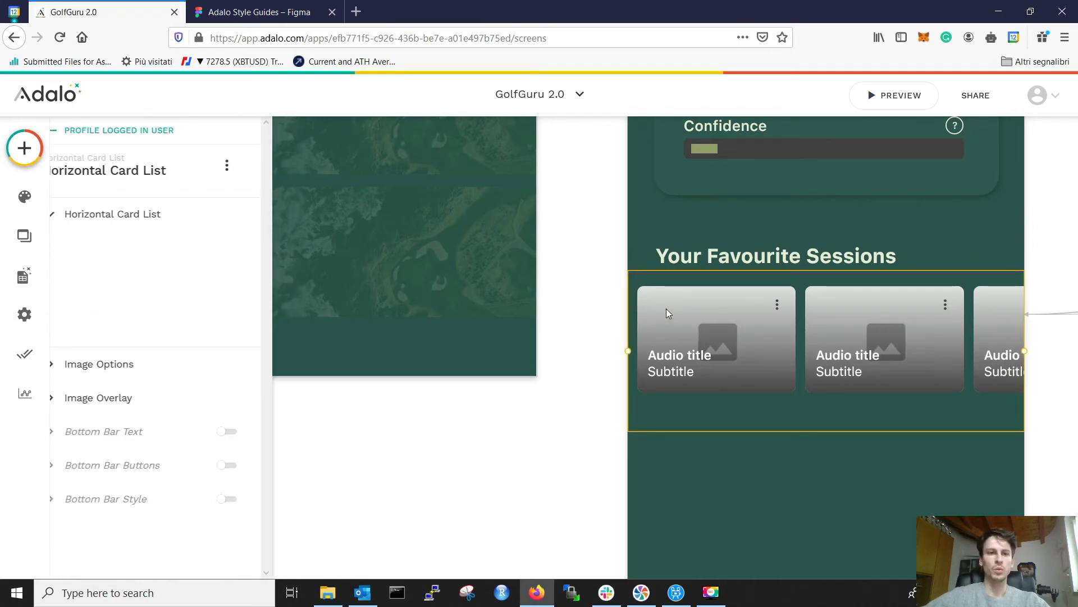
pyautogui.scroll(-5, 168, 427)
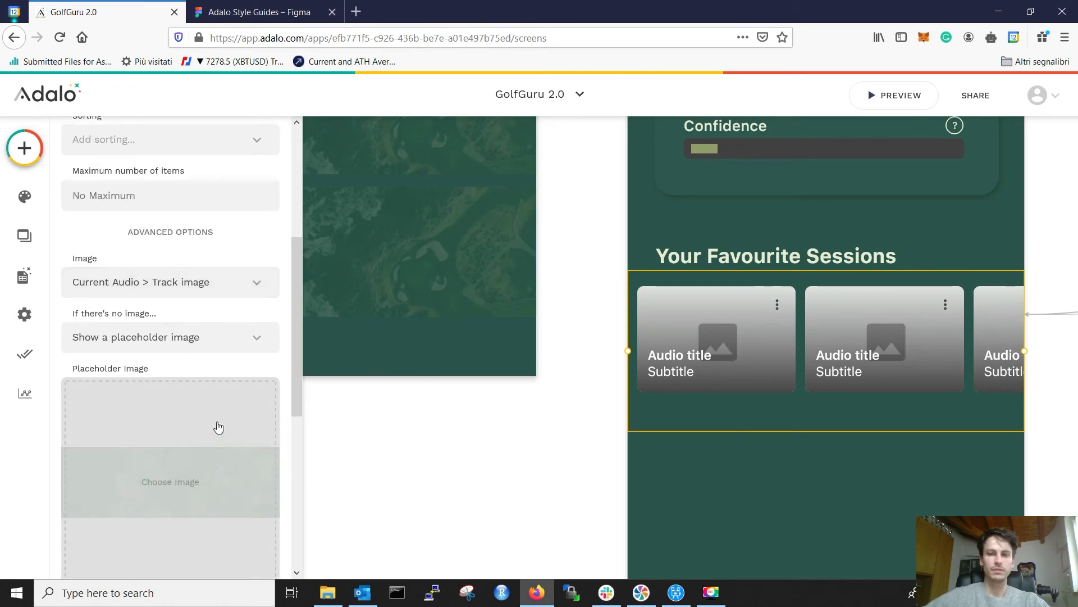
pyautogui.scroll(-2, 191, 472)
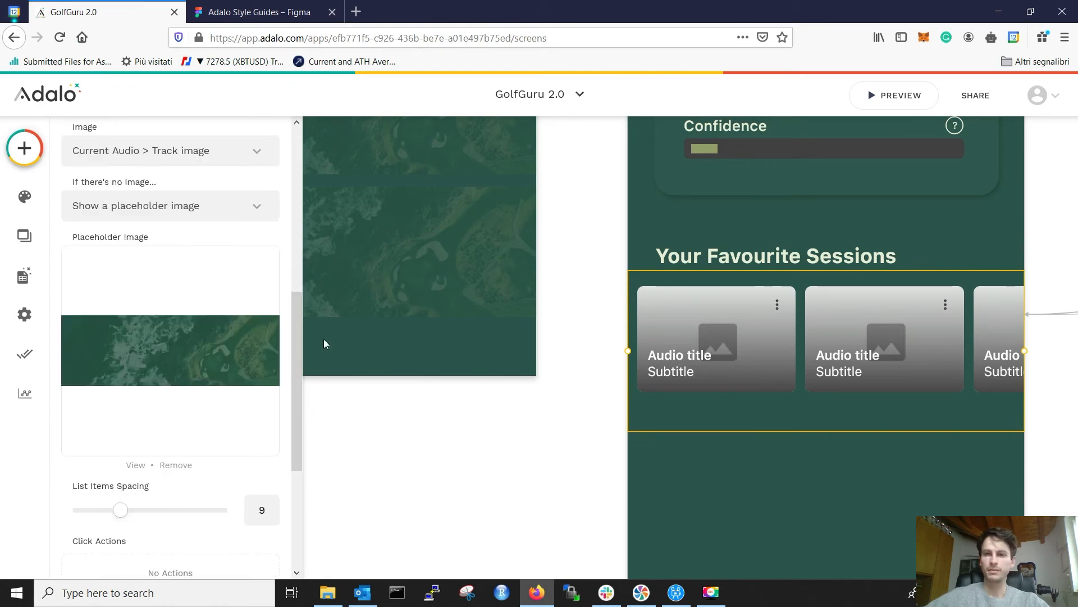
pyautogui.click(470, 481)
pyautogui.click(708, 309)
pyautogui.hotkey('ctrl', 'Tab')
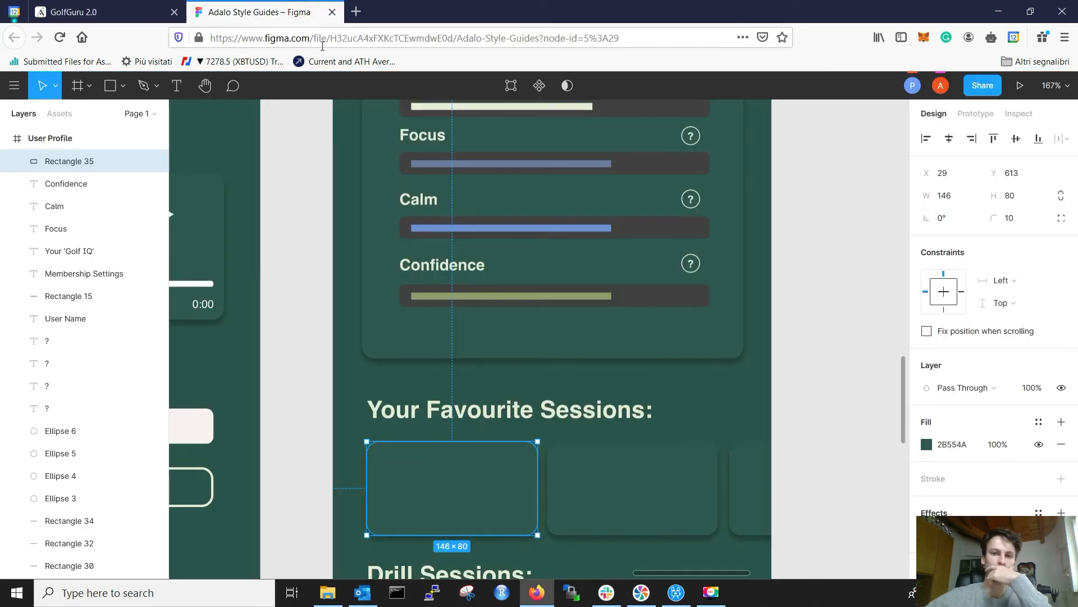
pyautogui.scroll(-3, 411, 500)
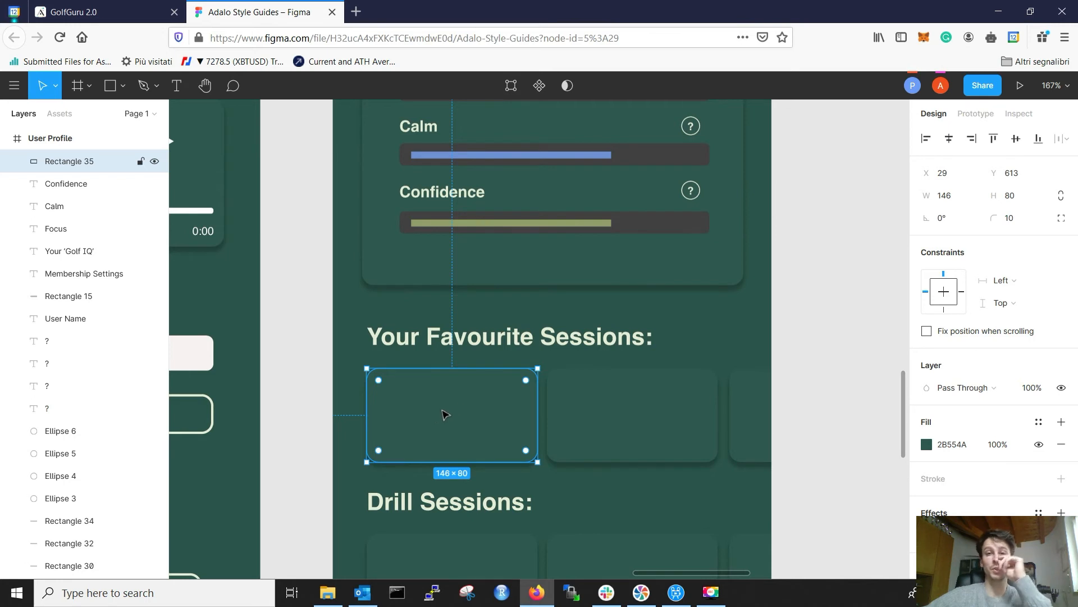
pyautogui.hotkey('ctrl', 'Tab')
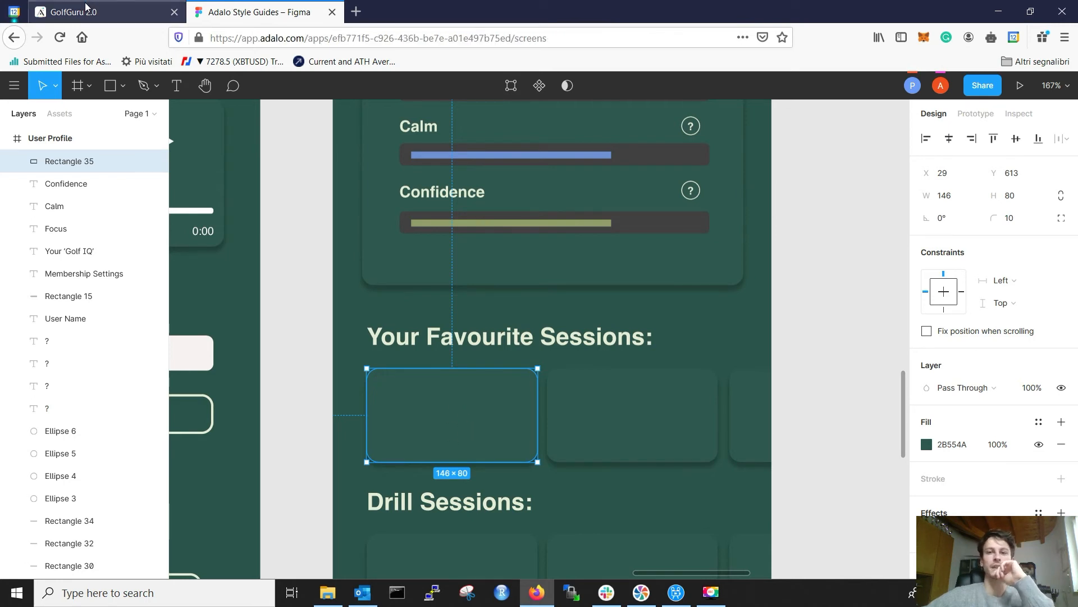
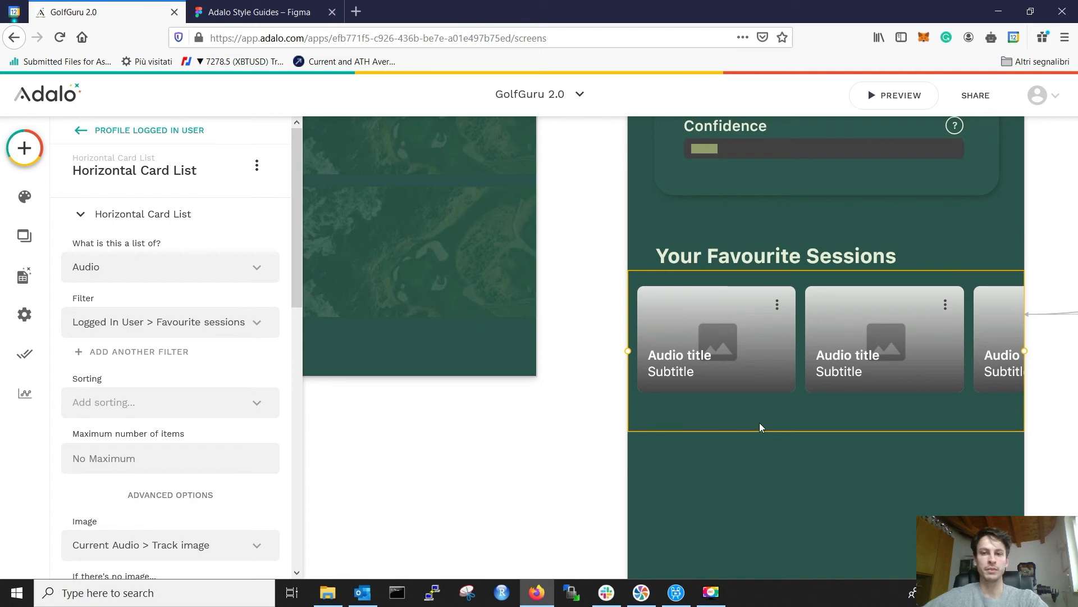
# Step: Turn on the shadow for the Favourite Sessions card images
pyautogui.scroll(-7, 213, 402)
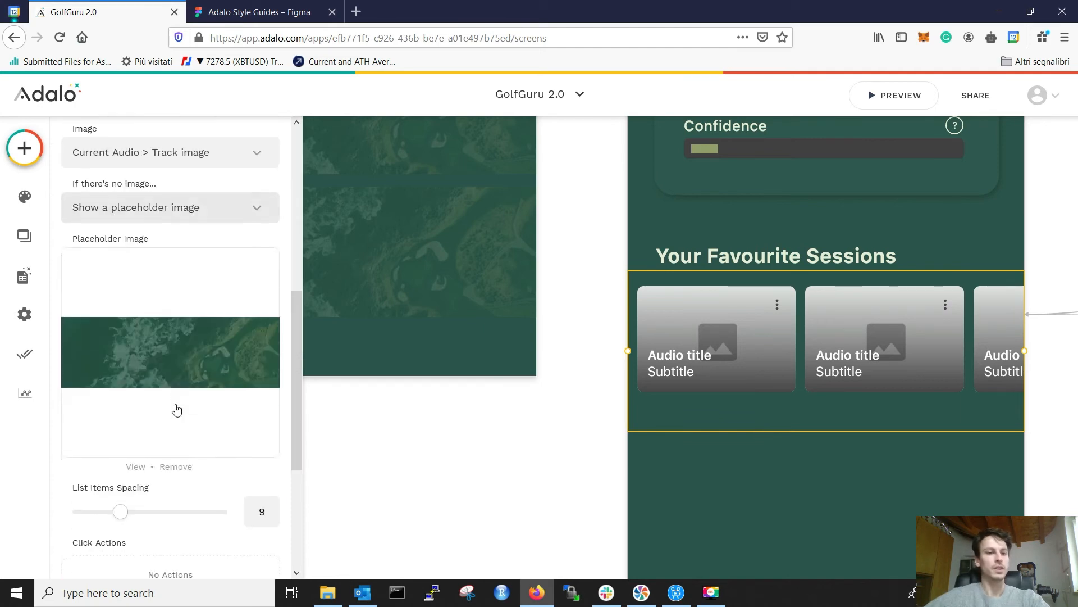
pyautogui.scroll(-4, 175, 433)
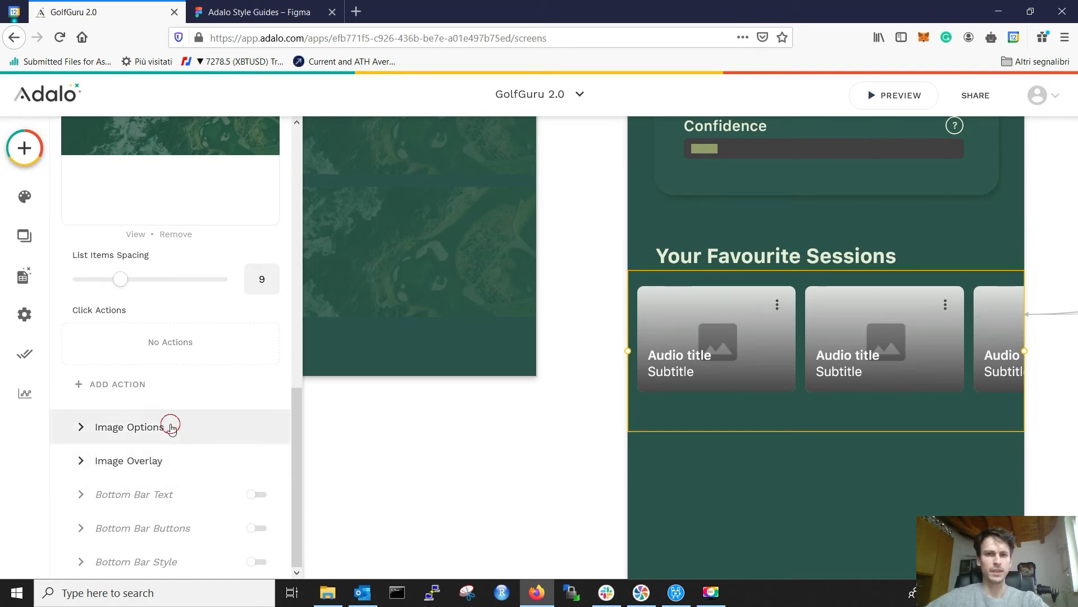
pyautogui.click(171, 426)
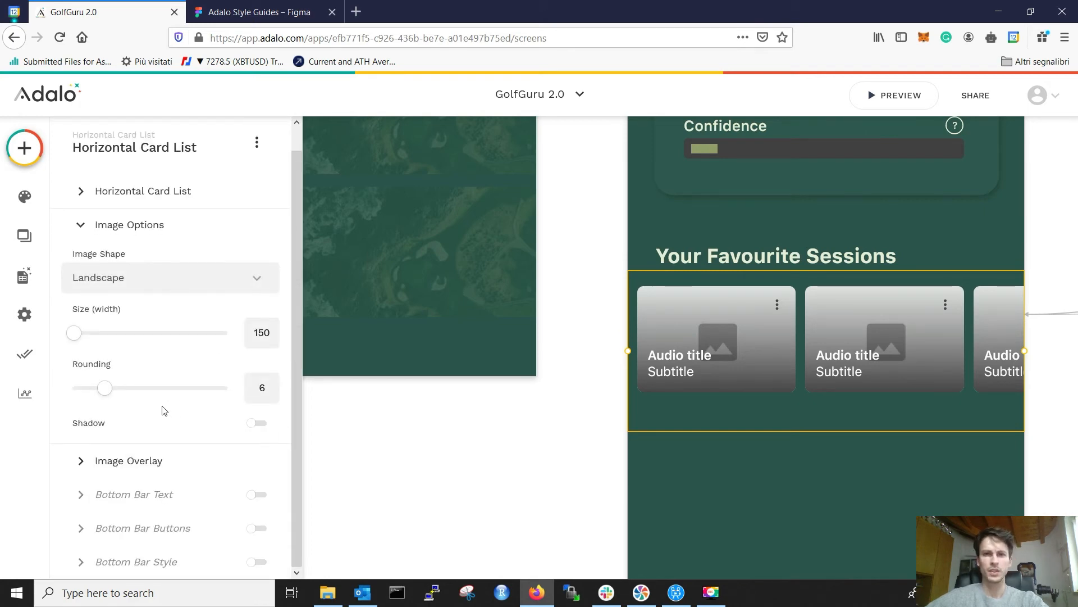
pyautogui.click(254, 429)
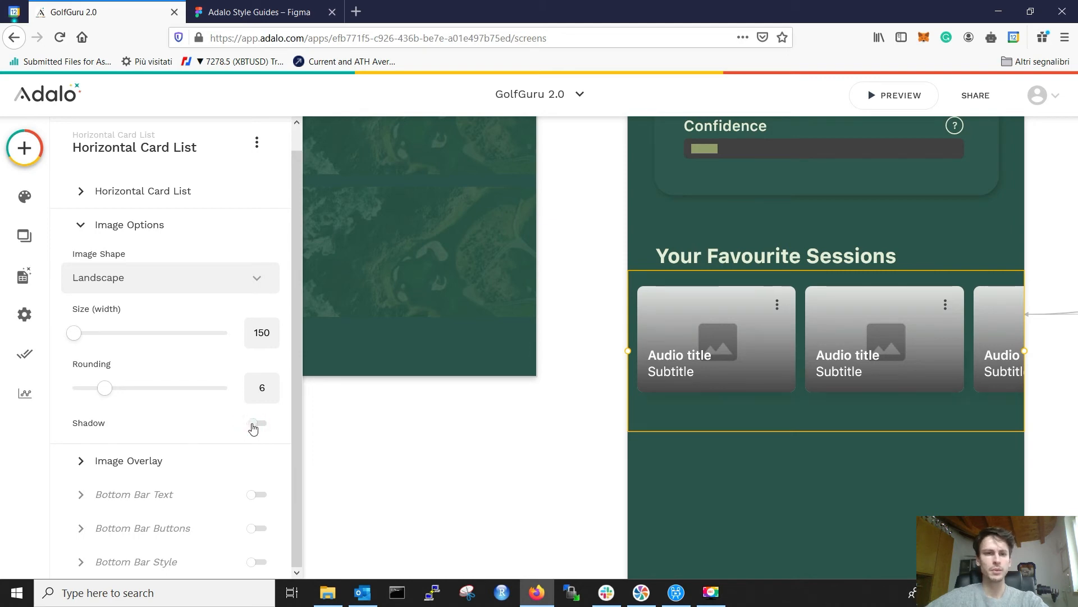
# Step: Try a Solid Color overlay background behind the card text, then restore Gradient
pyautogui.click(155, 460)
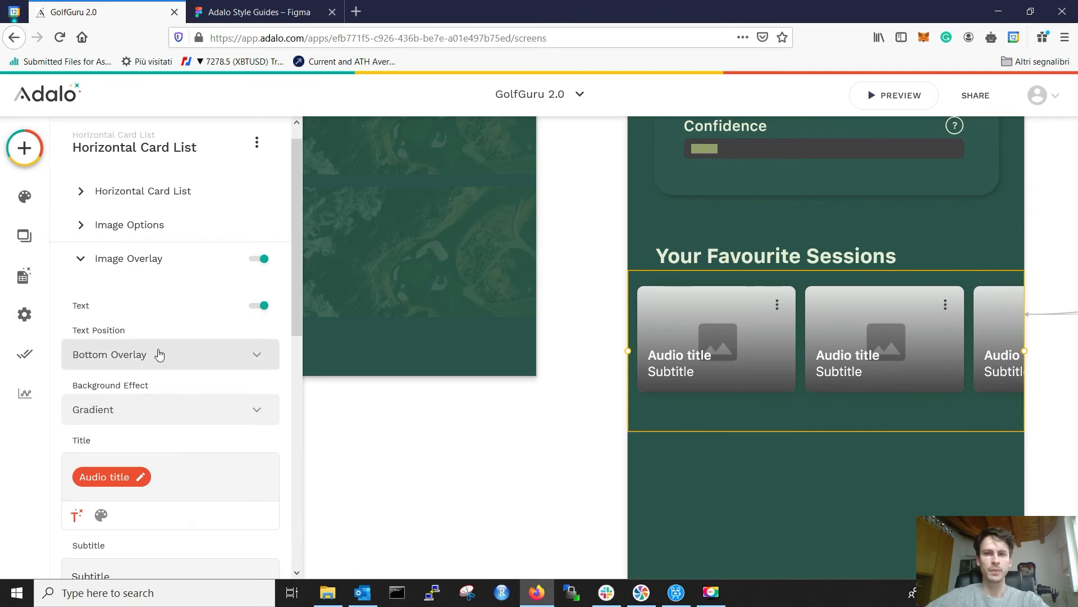
pyautogui.click(150, 411)
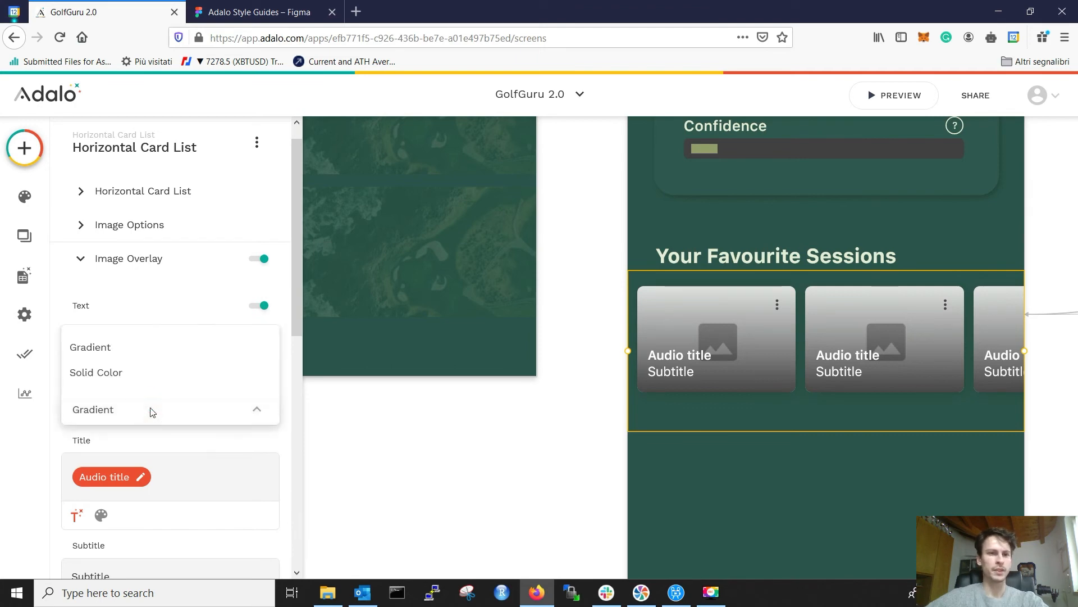
pyautogui.click(141, 378)
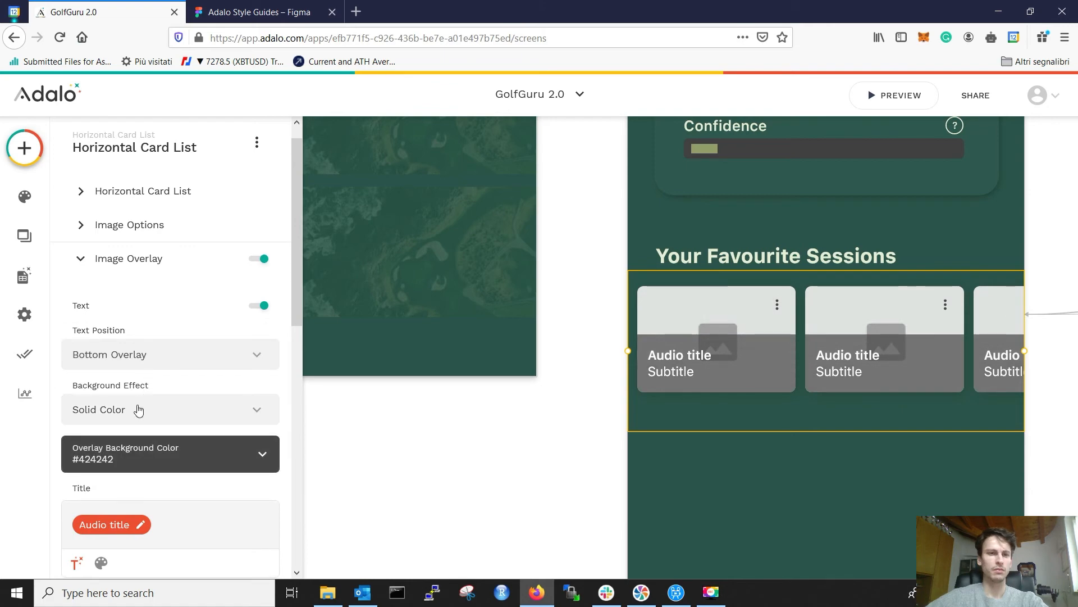
pyautogui.click(139, 410)
pyautogui.click(134, 353)
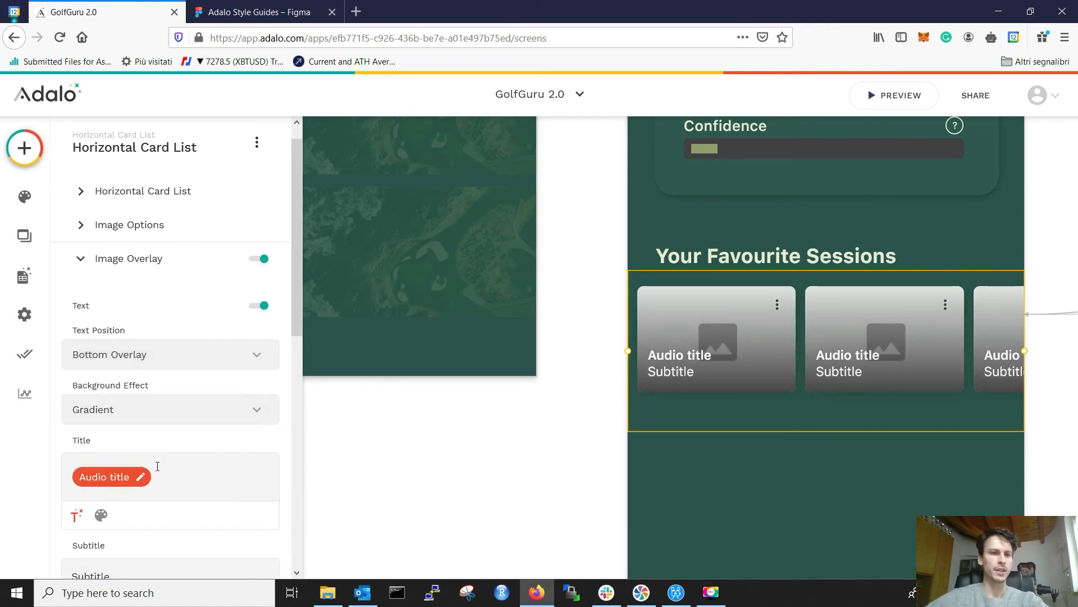
pyautogui.scroll(-2, 193, 466)
pyautogui.scroll(-1, 194, 466)
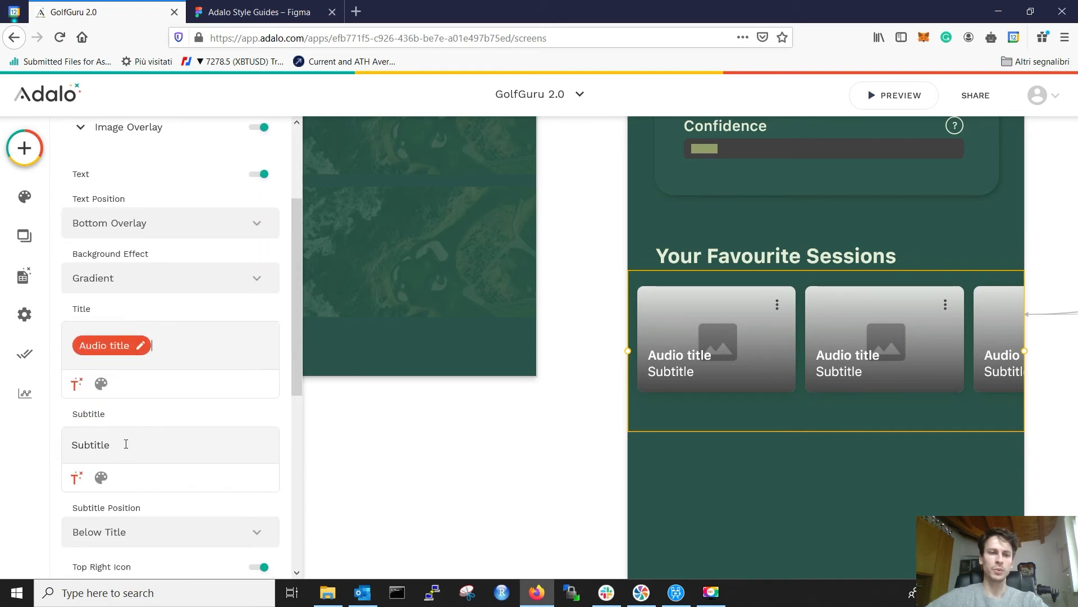
# Step: Replace the placeholder subtitle with the audio's Length (minutes) followed by 'min'
pyautogui.doubleClick(106, 445)
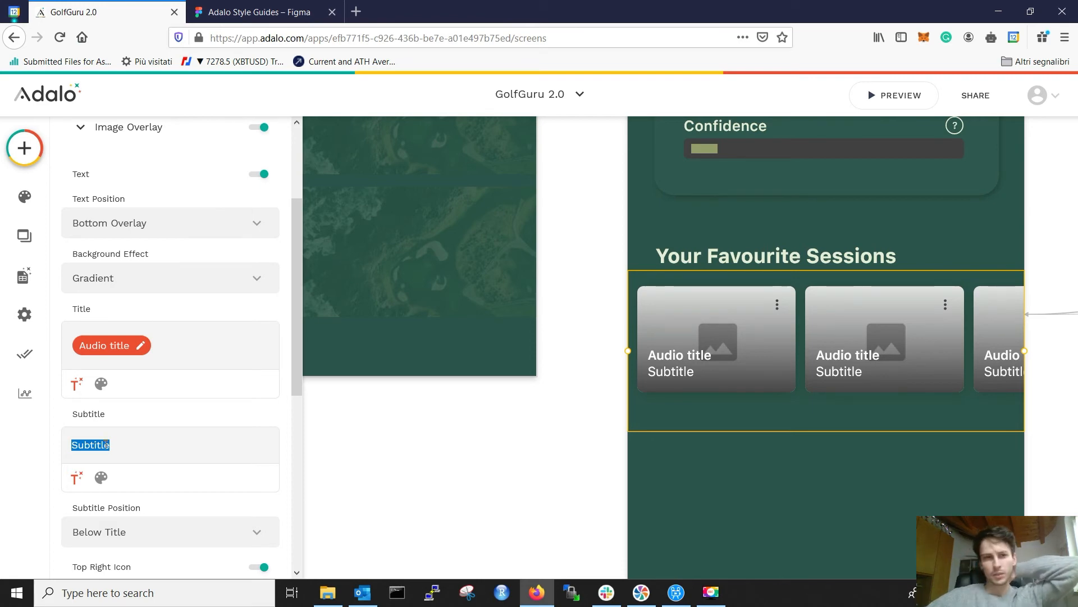
pyautogui.press('BackSpace')
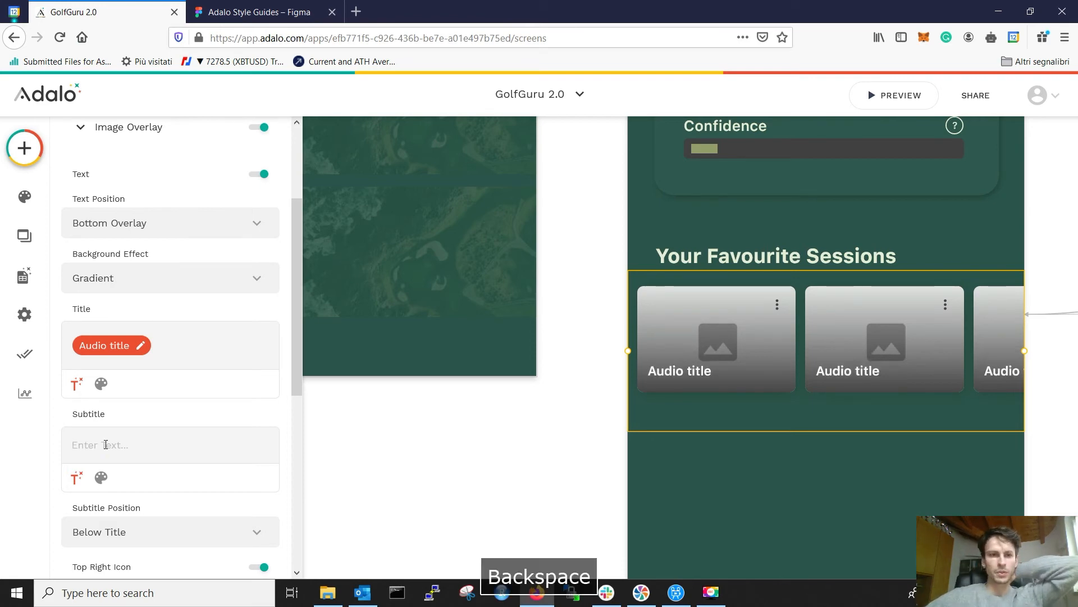
pyautogui.click(77, 477)
pyautogui.scroll(-1, 161, 315)
pyautogui.moveTo(152, 206)
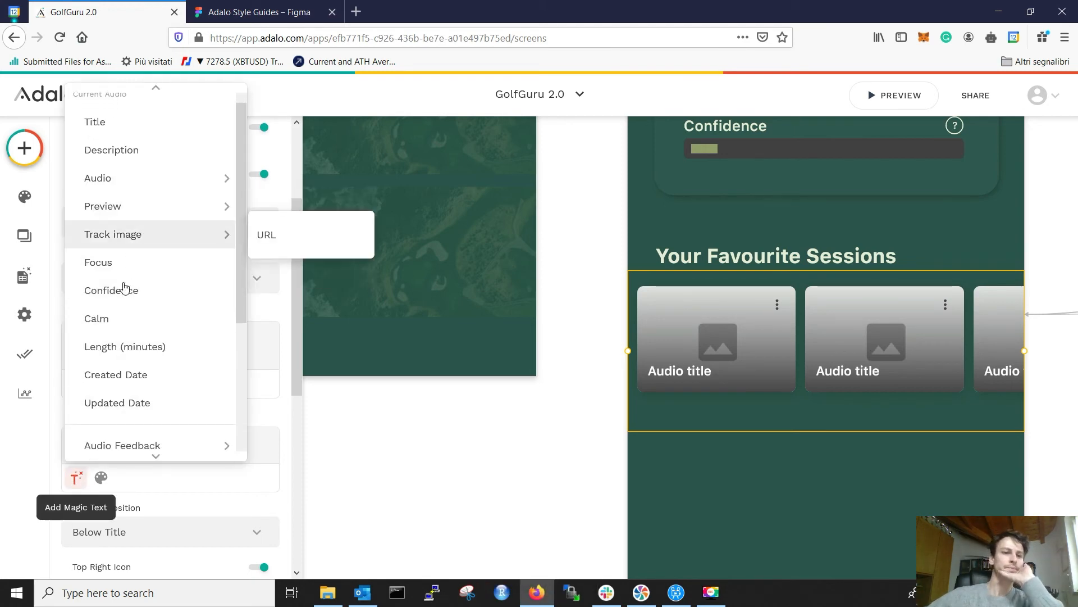
pyautogui.scroll(-3, 127, 306)
pyautogui.moveTo(141, 256)
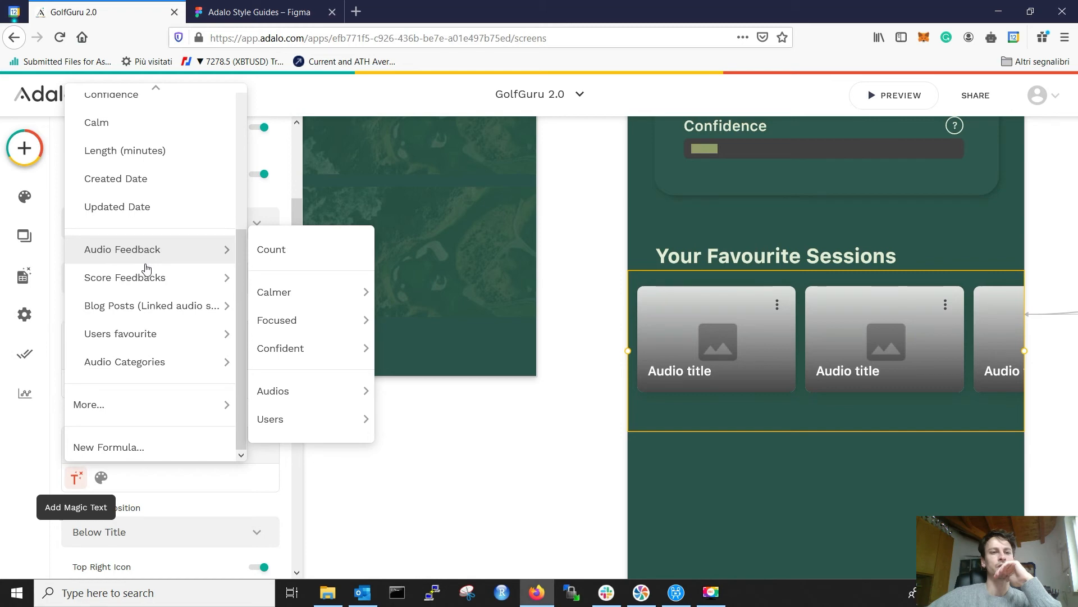
pyautogui.scroll(4, 148, 265)
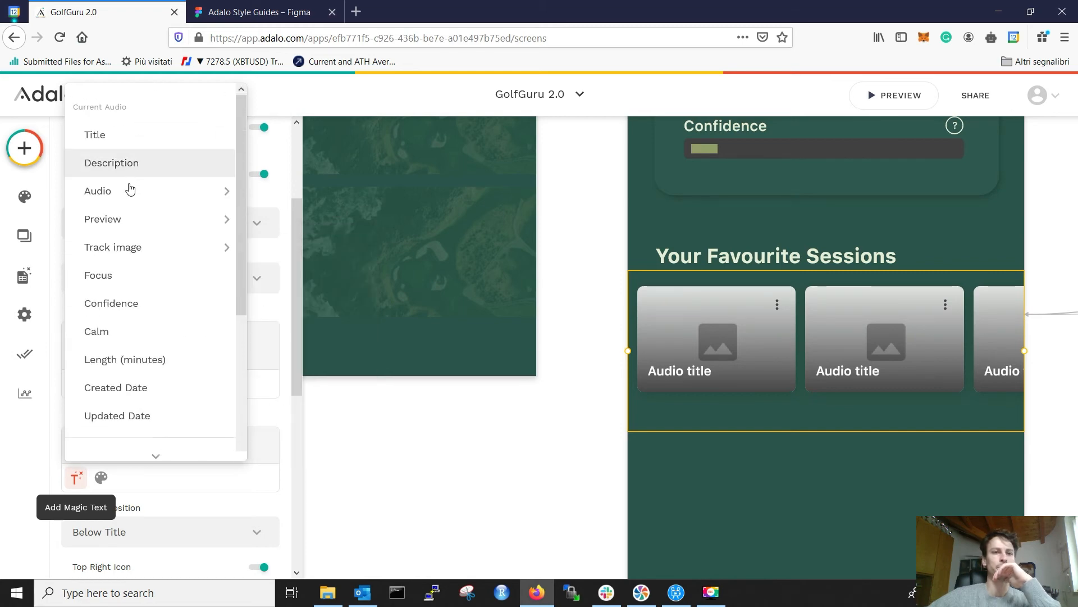
pyautogui.click(130, 359)
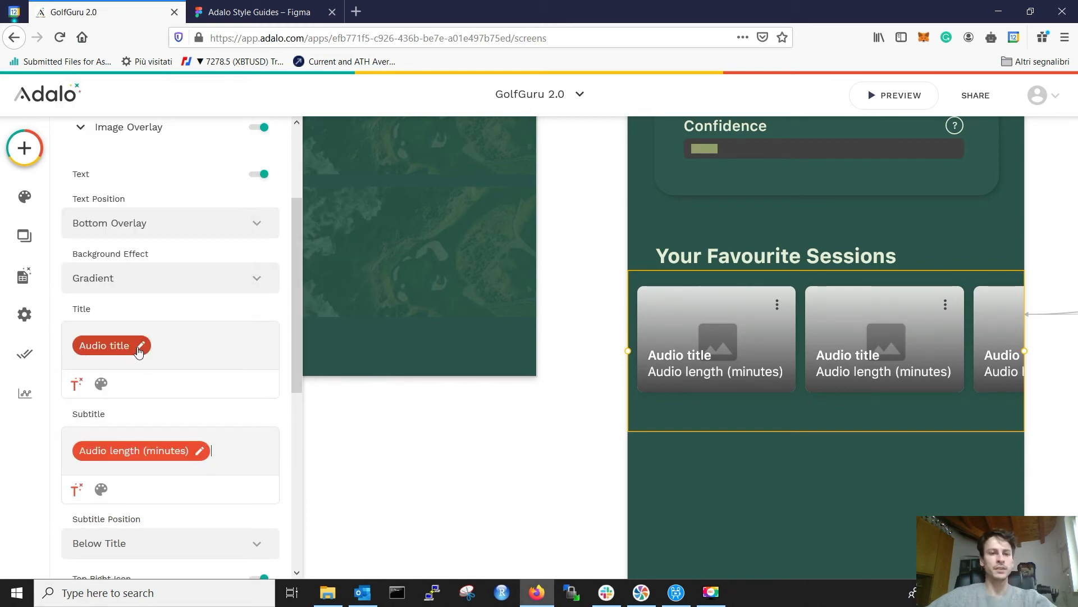
pyautogui.click(232, 445)
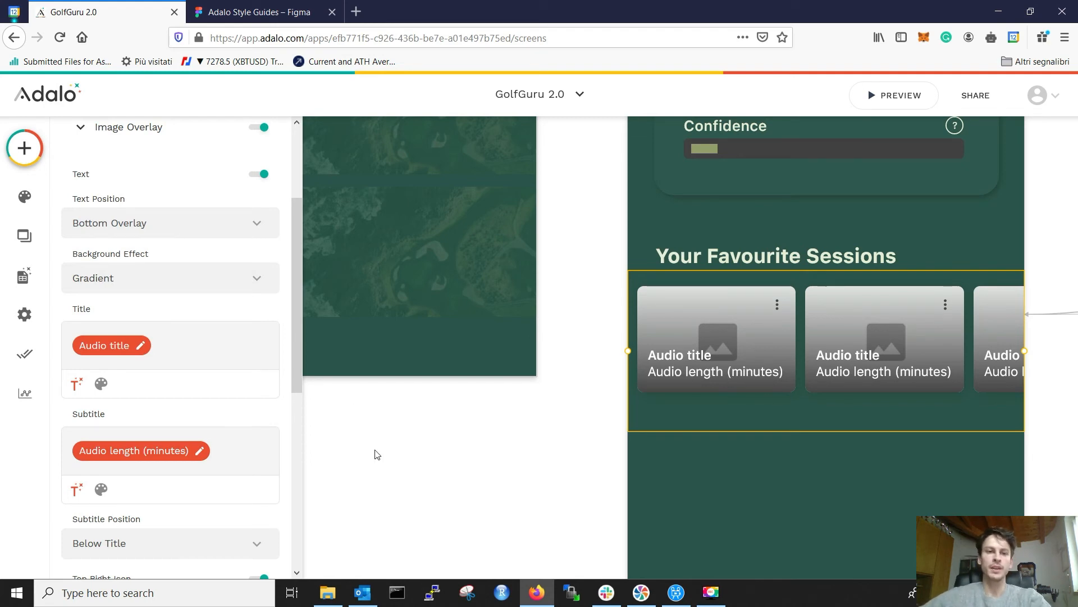
pyautogui.click(250, 450)
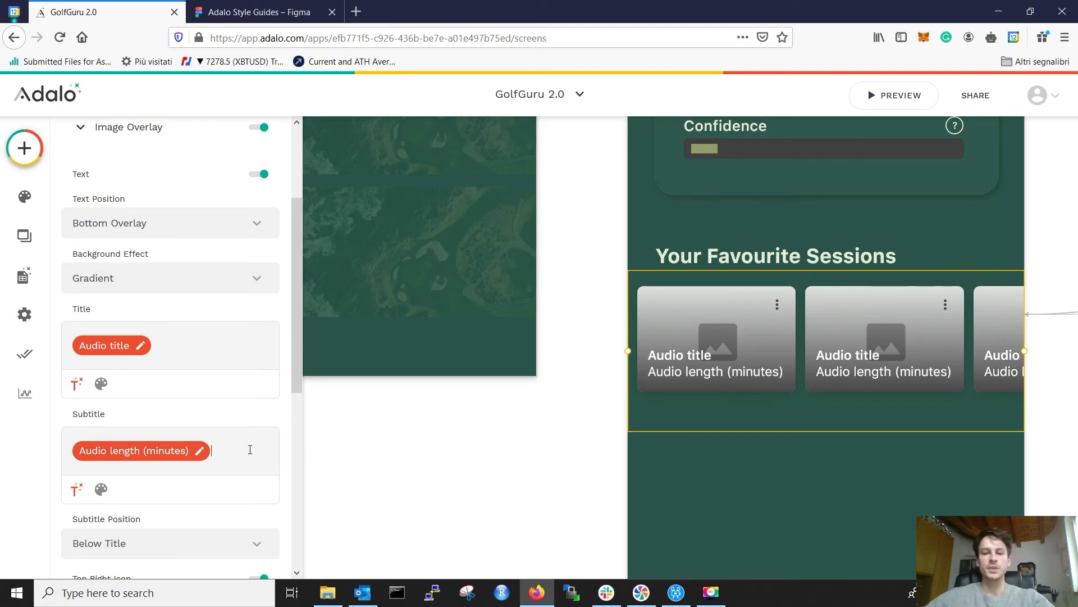
pyautogui.write('mins')
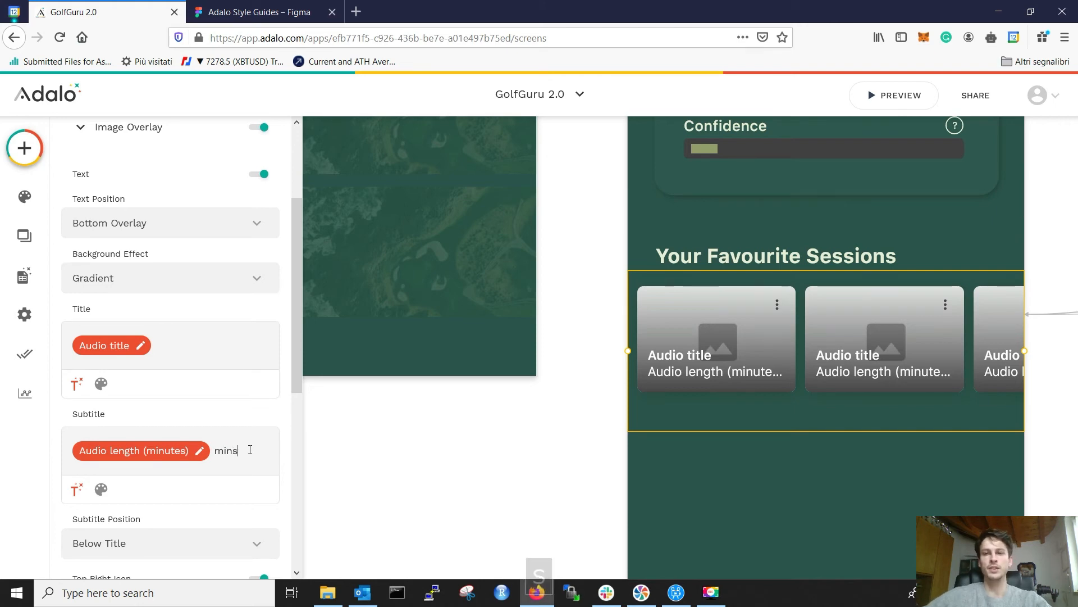
# Step: Swap the inserted length for a New Formula using the audio's Length (minutes)
pyautogui.click(186, 452)
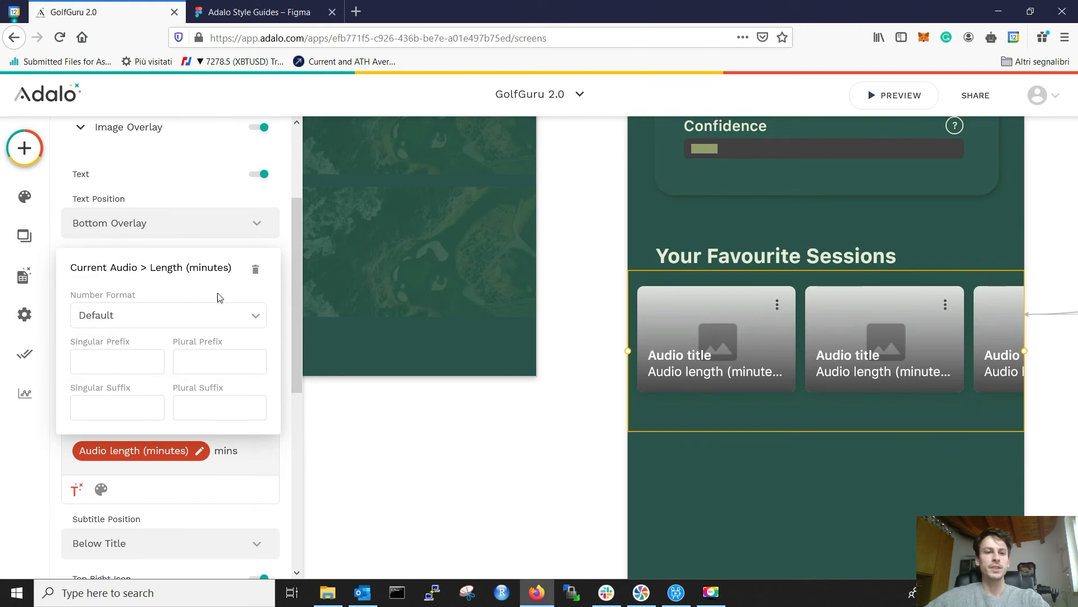
pyautogui.click(255, 269)
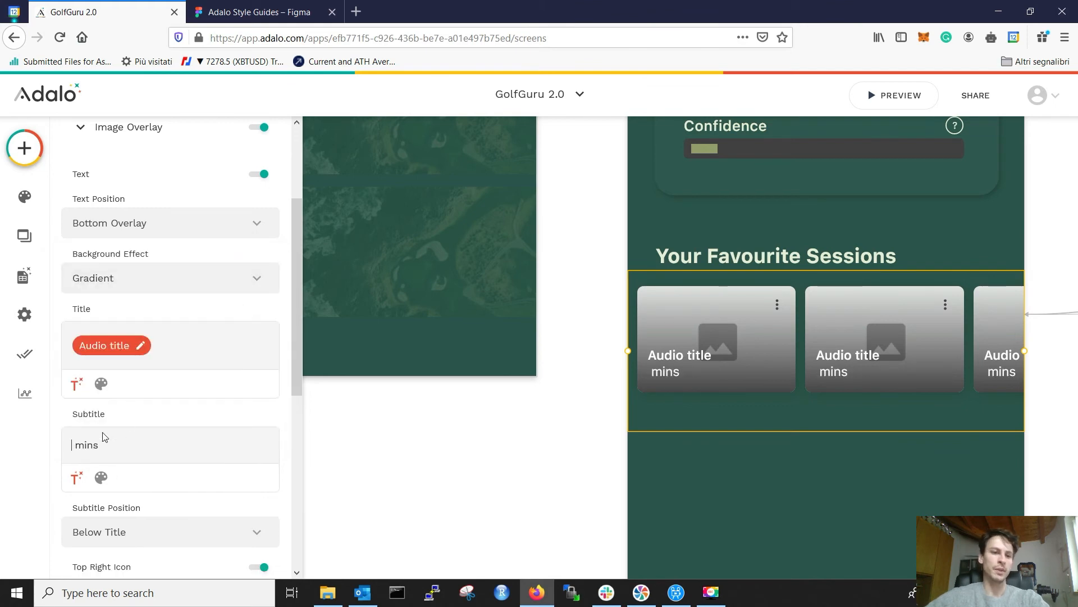
pyautogui.click(75, 478)
pyautogui.scroll(-4, 141, 393)
pyautogui.click(134, 447)
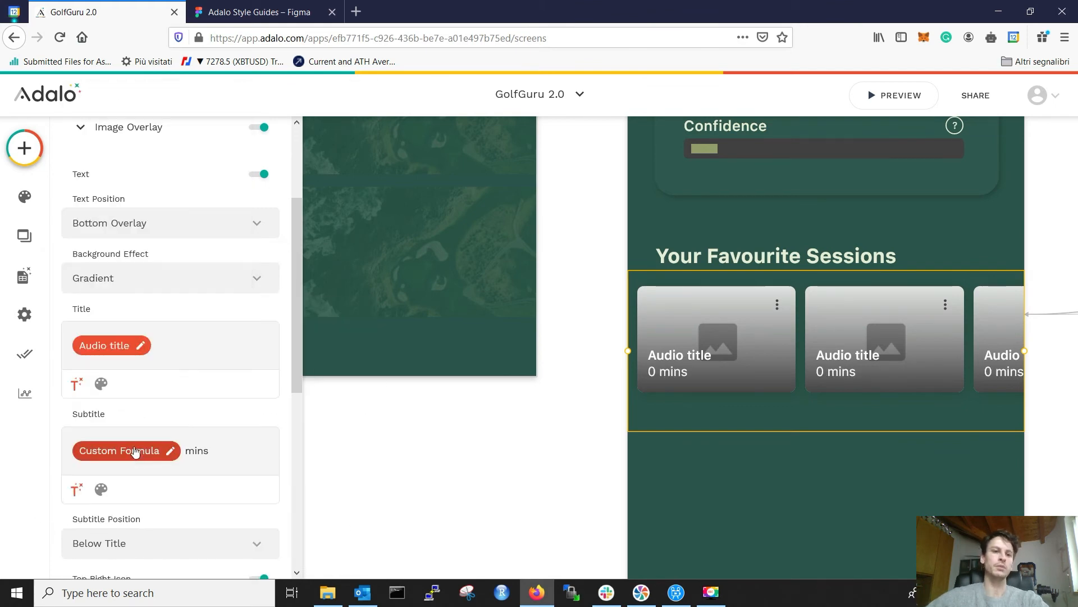
pyautogui.click(249, 264)
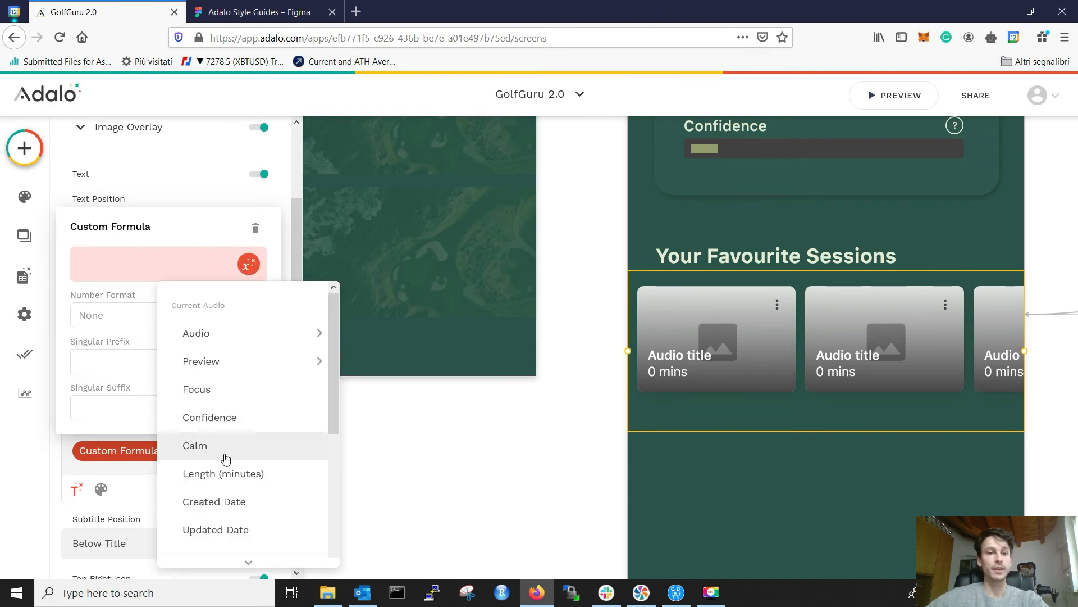
pyautogui.click(217, 473)
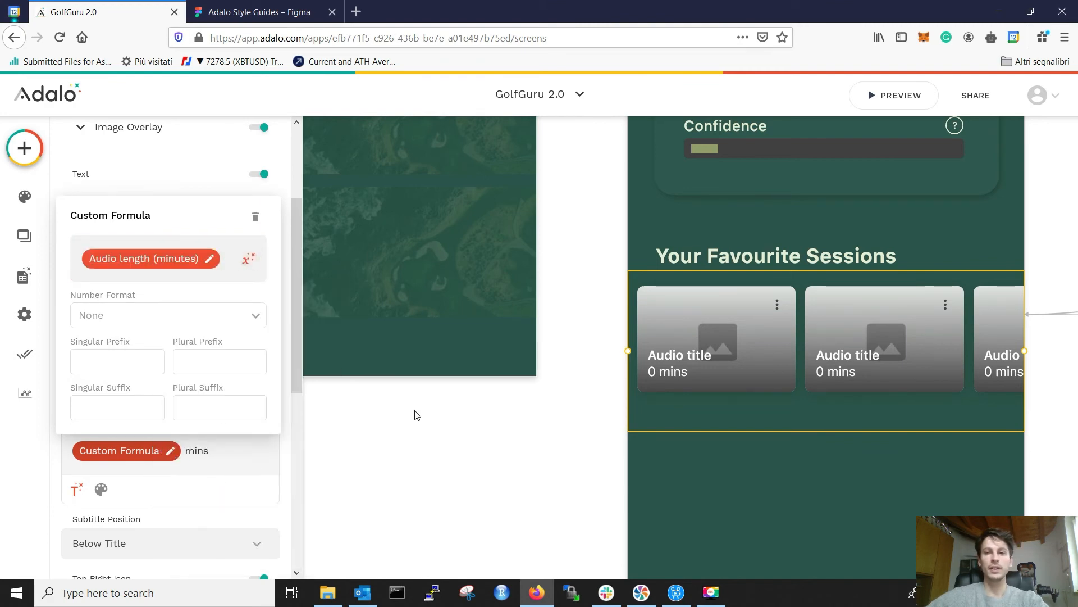
pyautogui.click(34, 493)
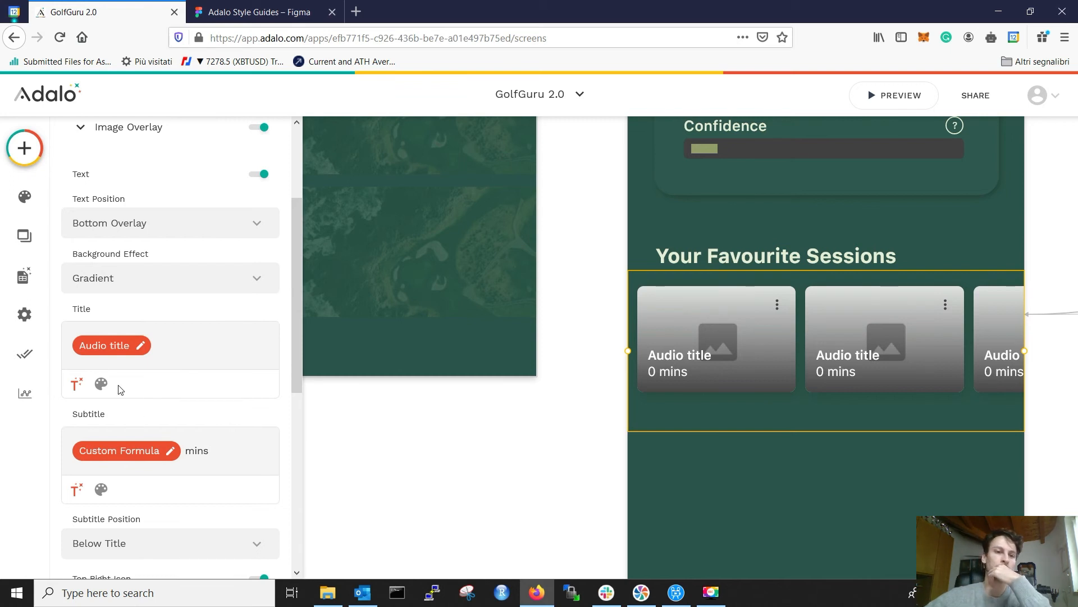
pyautogui.click(101, 383)
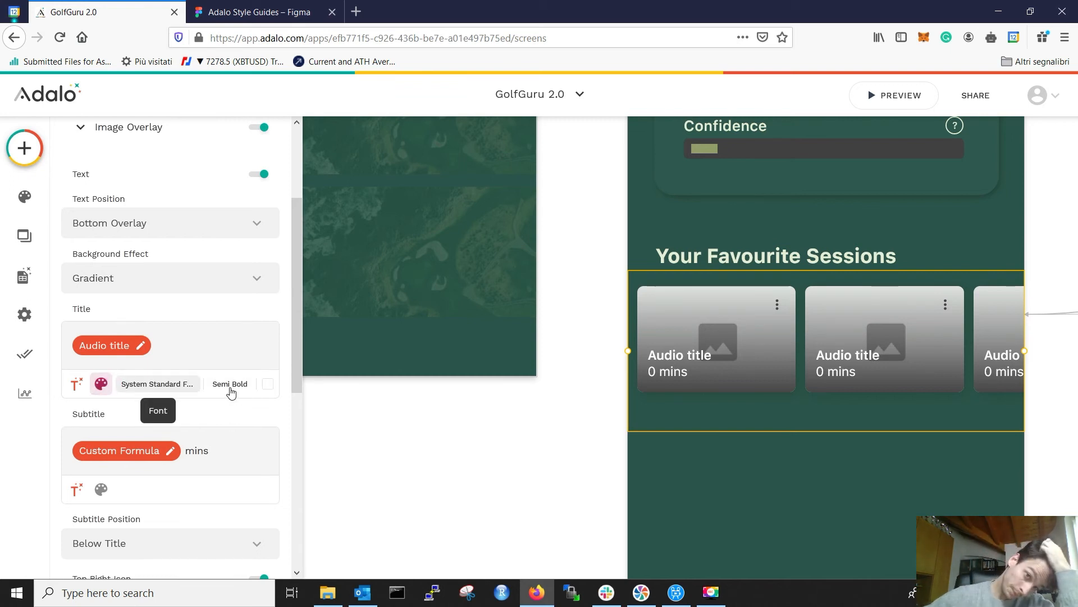
# Step: Check the card title's white text colour, then view the Figma User Profile mock-up
pyautogui.click(268, 384)
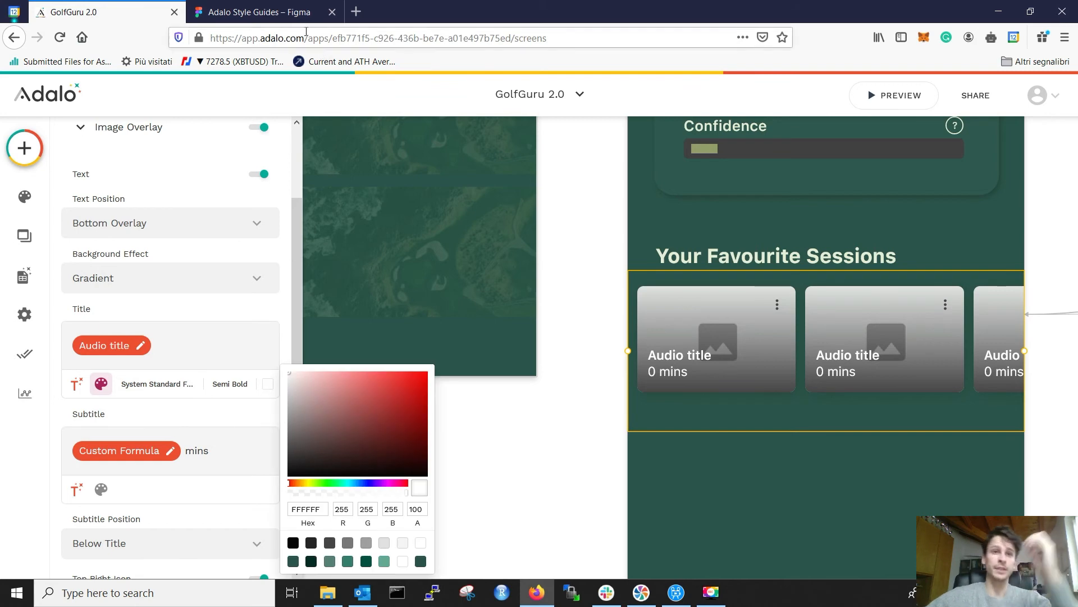
pyautogui.click(289, 12)
pyautogui.scroll(-5, 489, 445)
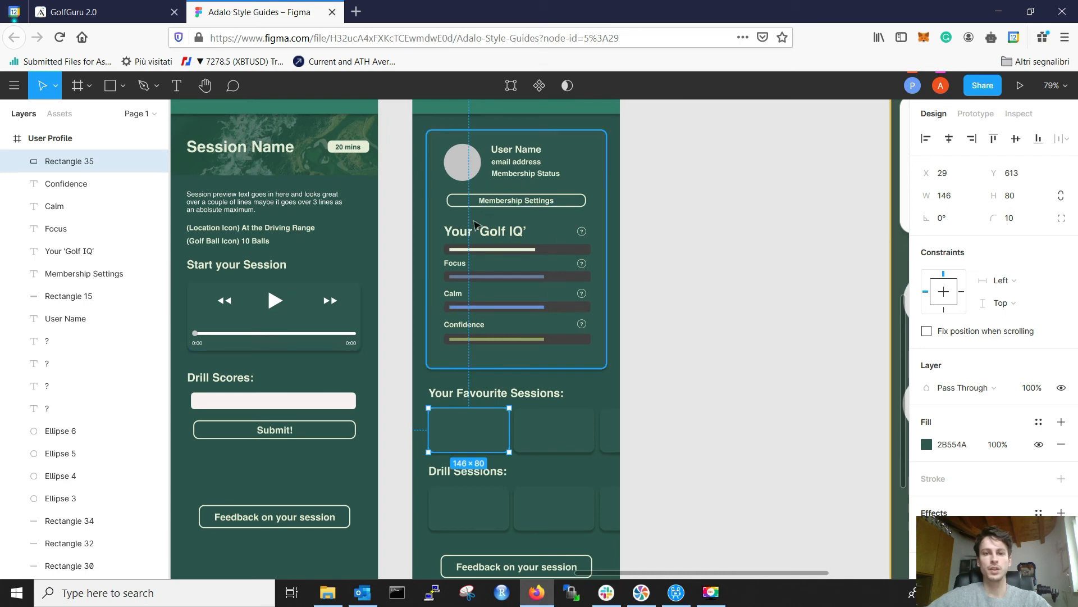
# Step: Copy the light secondary colour hex E6EED5 from Rectangle 7's fill in Figma
pyautogui.hscroll(-15, 460, 337)
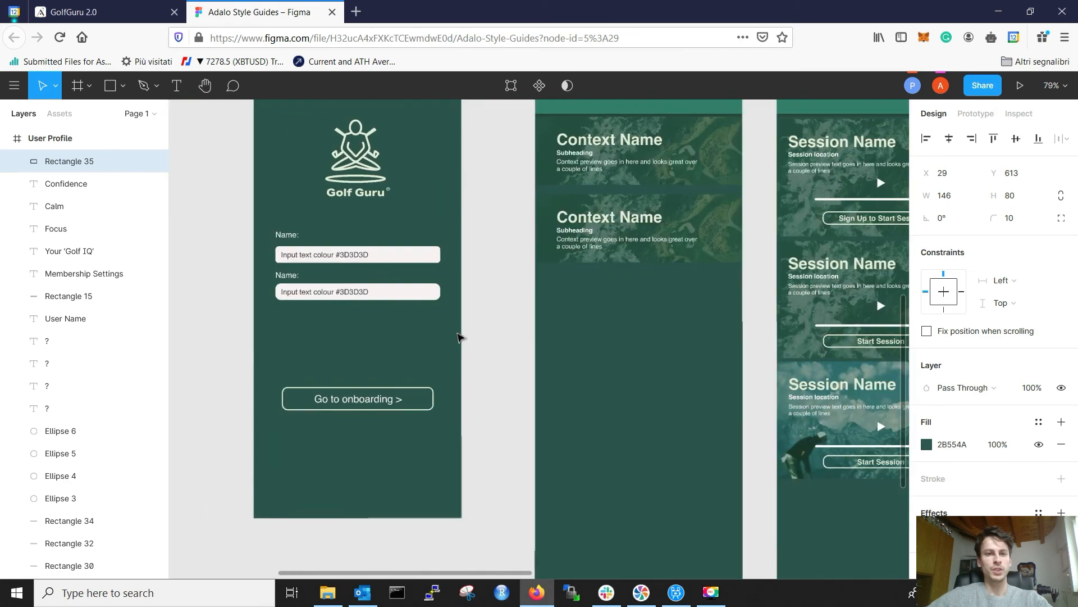
pyautogui.hscroll(8, 642, 364)
pyautogui.scroll(9, 642, 363)
pyautogui.hscroll(-3, 584, 354)
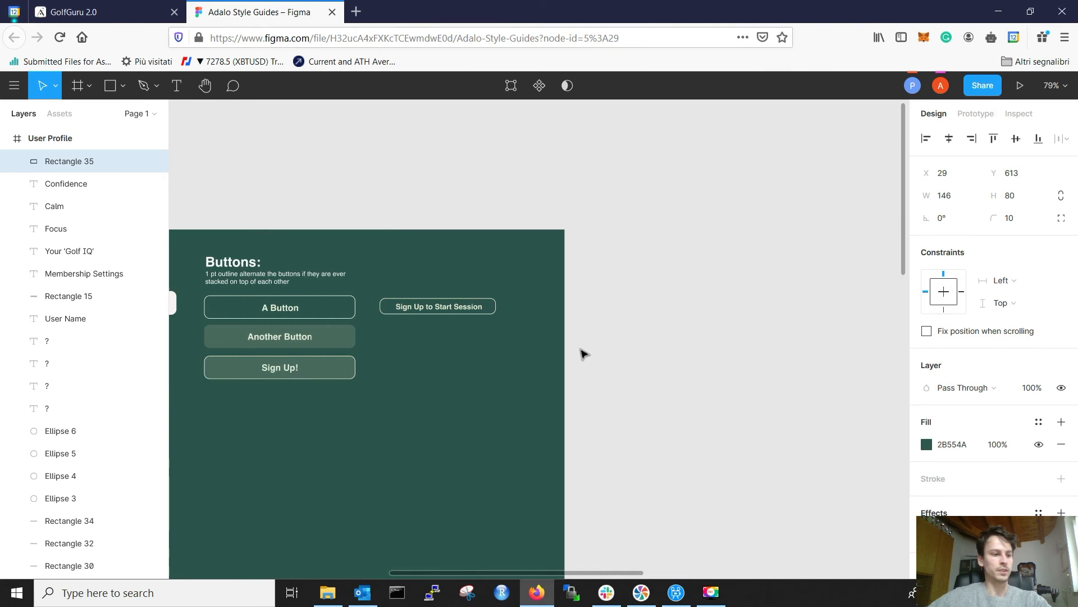
pyautogui.hscroll(-10, 581, 352)
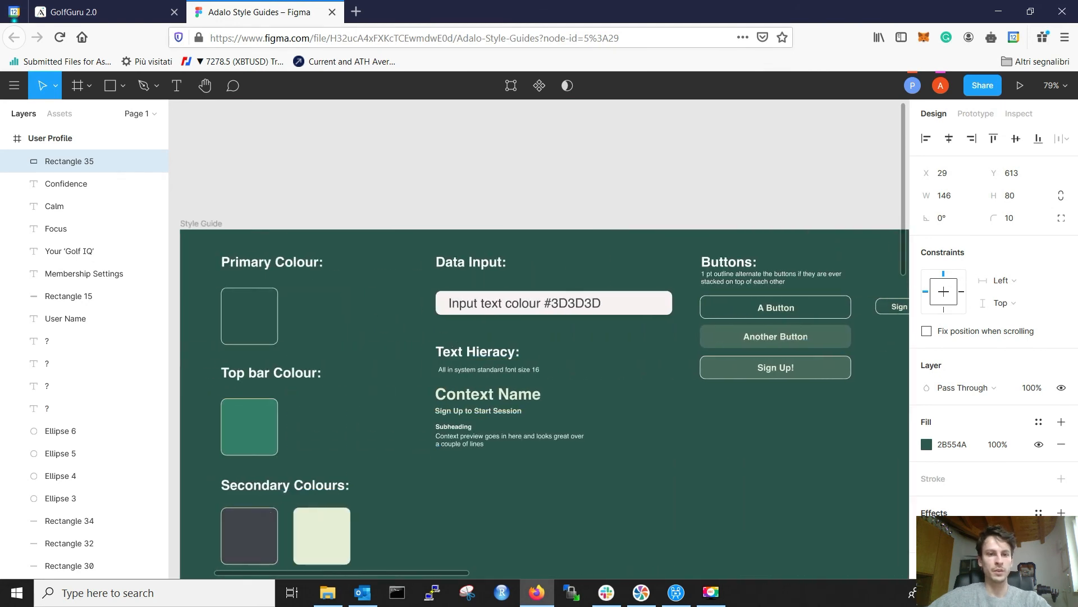
pyautogui.click(306, 525)
pyautogui.click(952, 444)
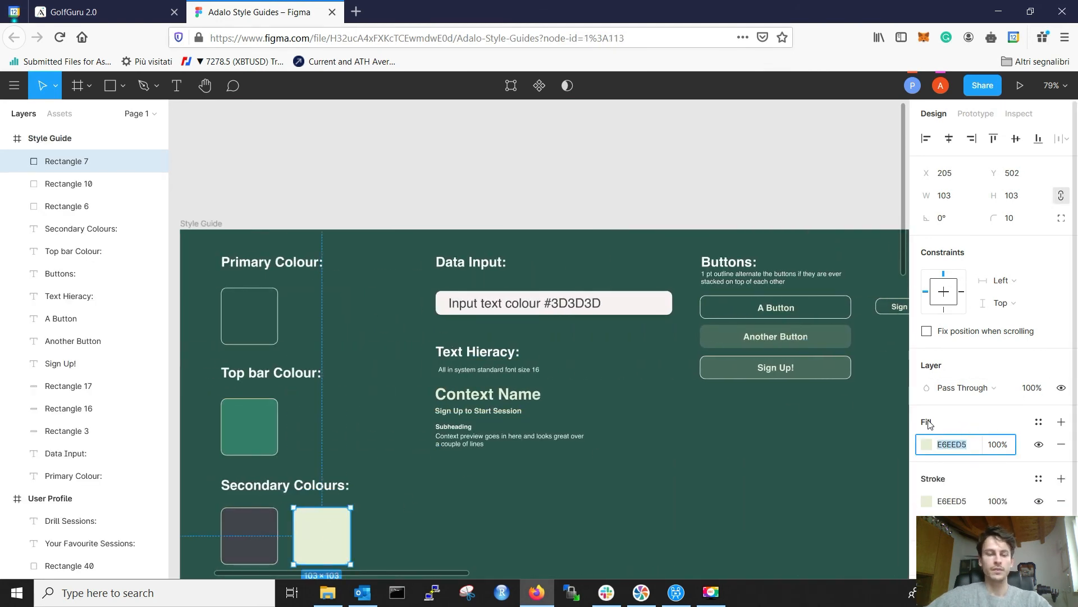
pyautogui.hotkey('ctrl', 'c')
pyautogui.click(135, 11)
# Step: Colour the card title text E6EED5 by pasting the copied hex value
pyautogui.click(696, 357)
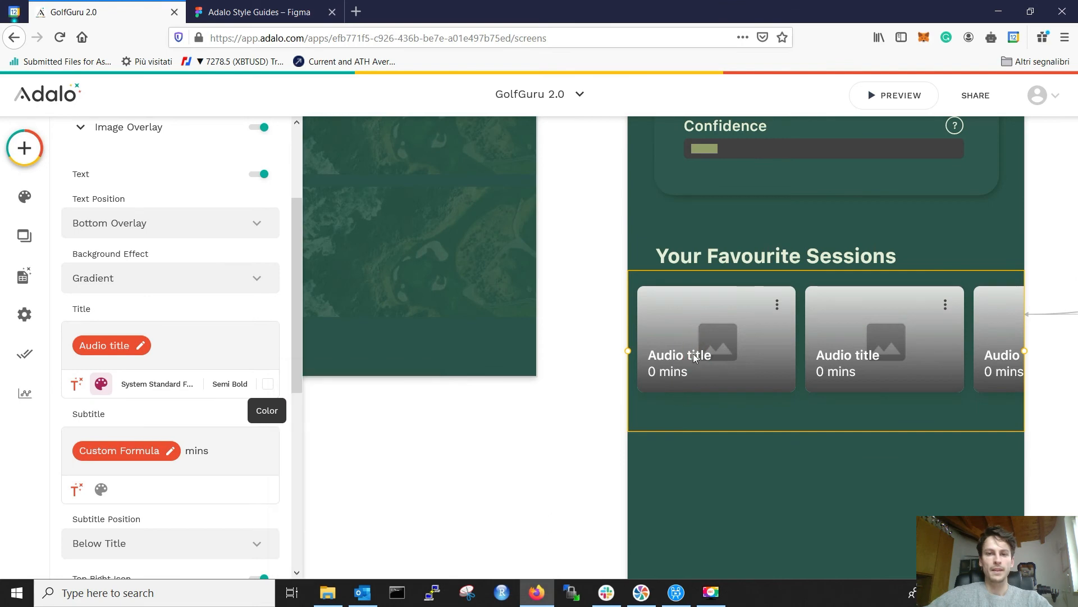
pyautogui.click(268, 384)
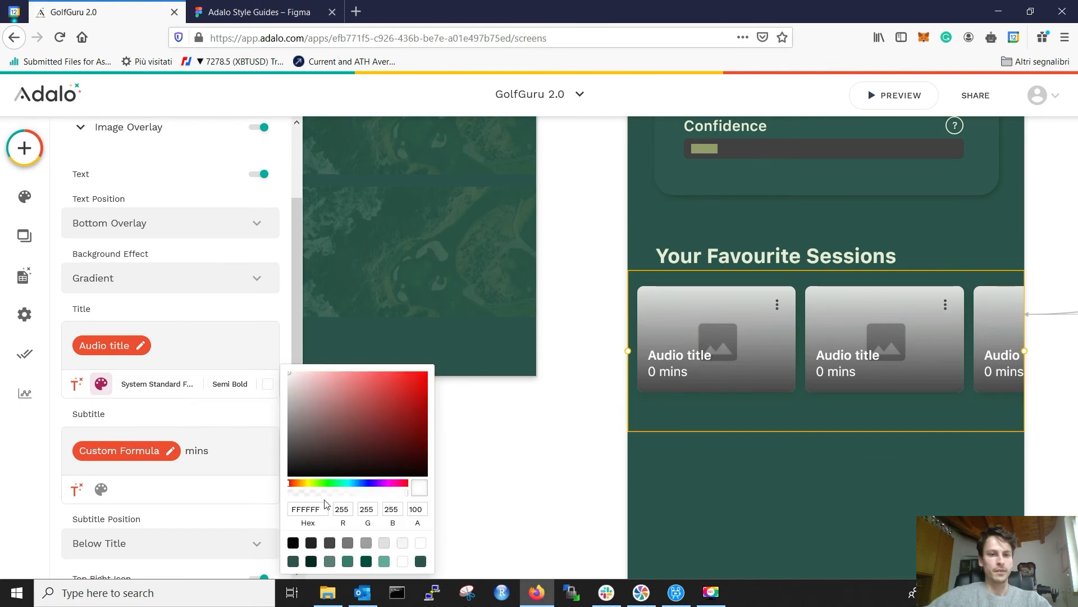
pyautogui.doubleClick(306, 510)
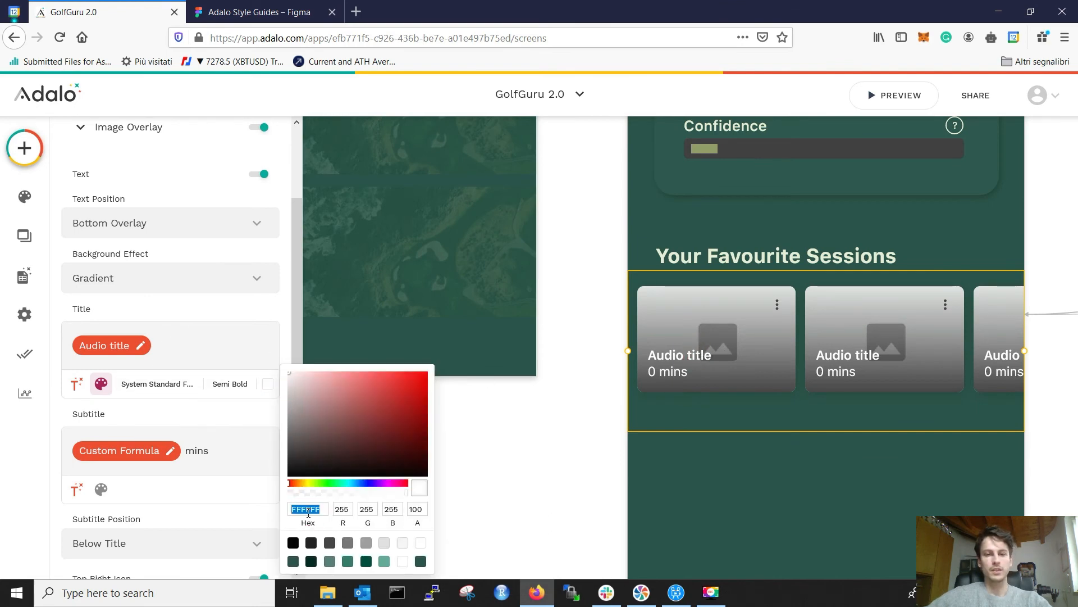
pyautogui.hotkey('ctrl', 'v')
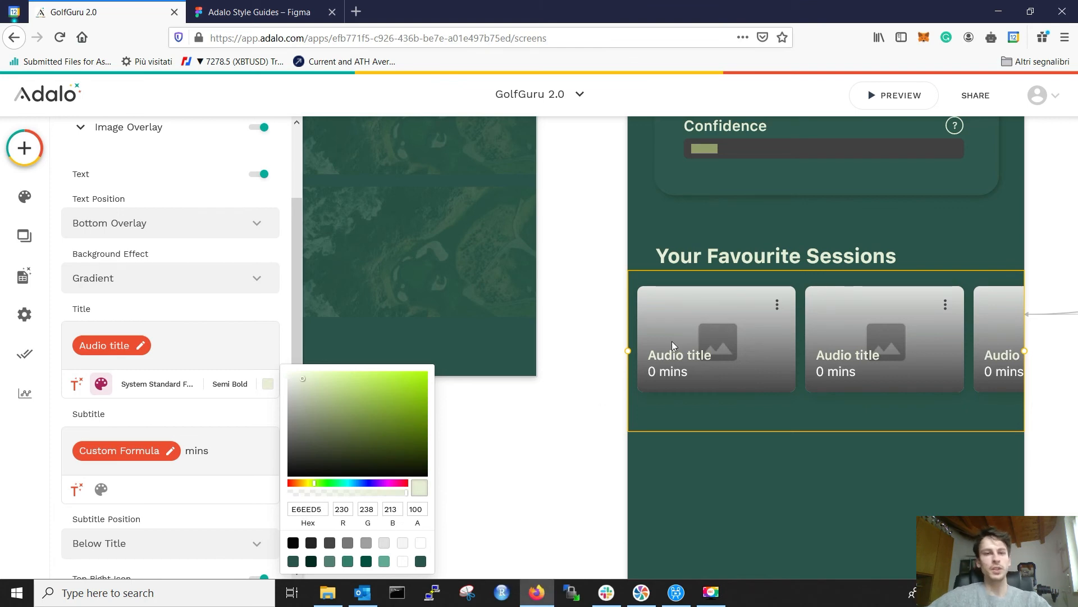
pyautogui.click(235, 396)
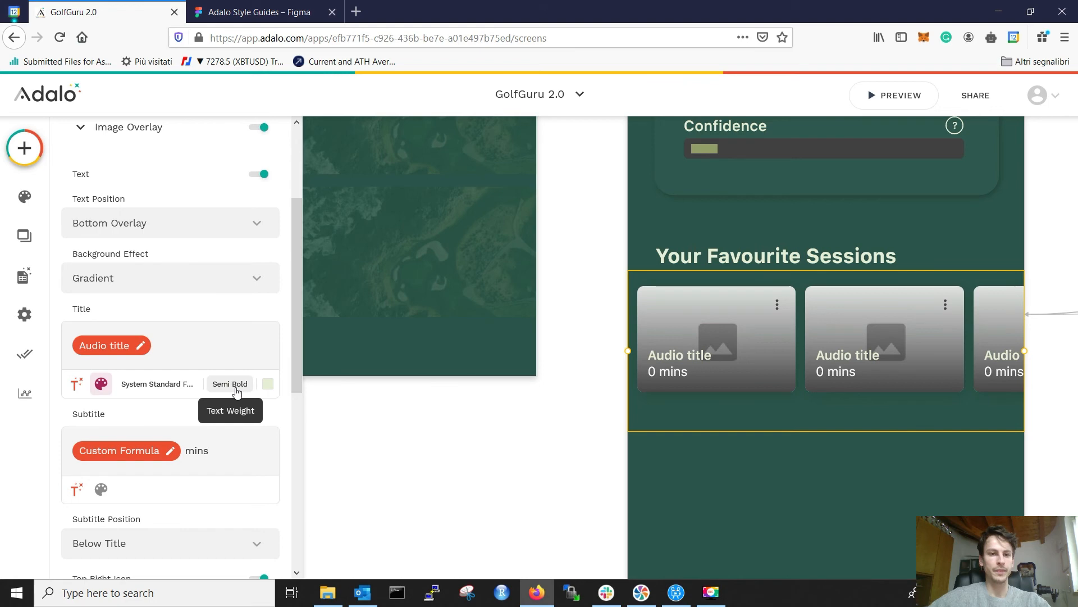
# Step: Make the card title Bold, leaving its font choice unchanged
pyautogui.click(237, 388)
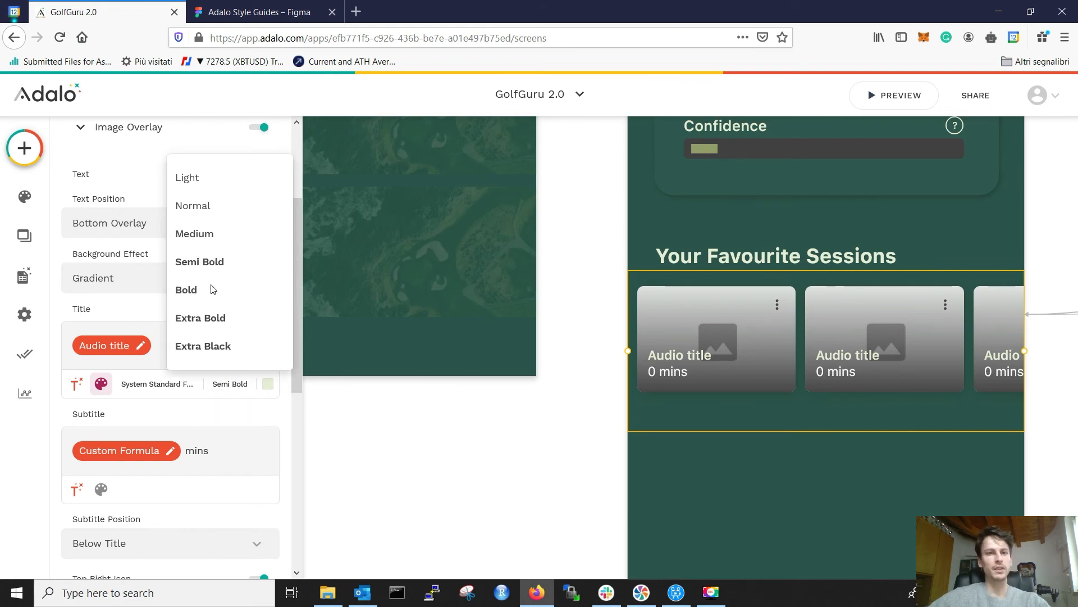
pyautogui.click(186, 290)
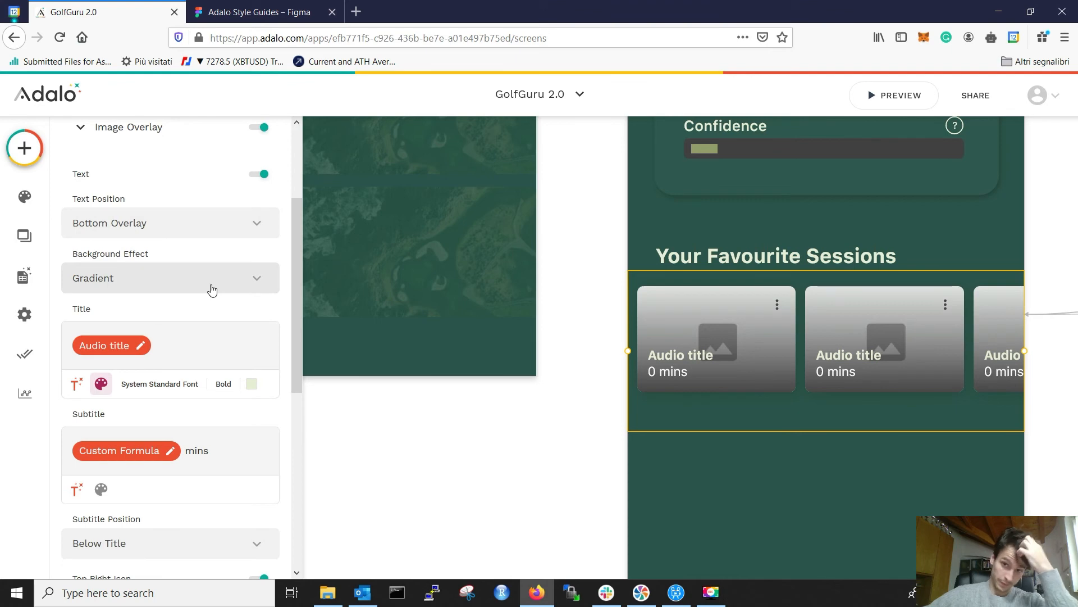
pyautogui.click(164, 386)
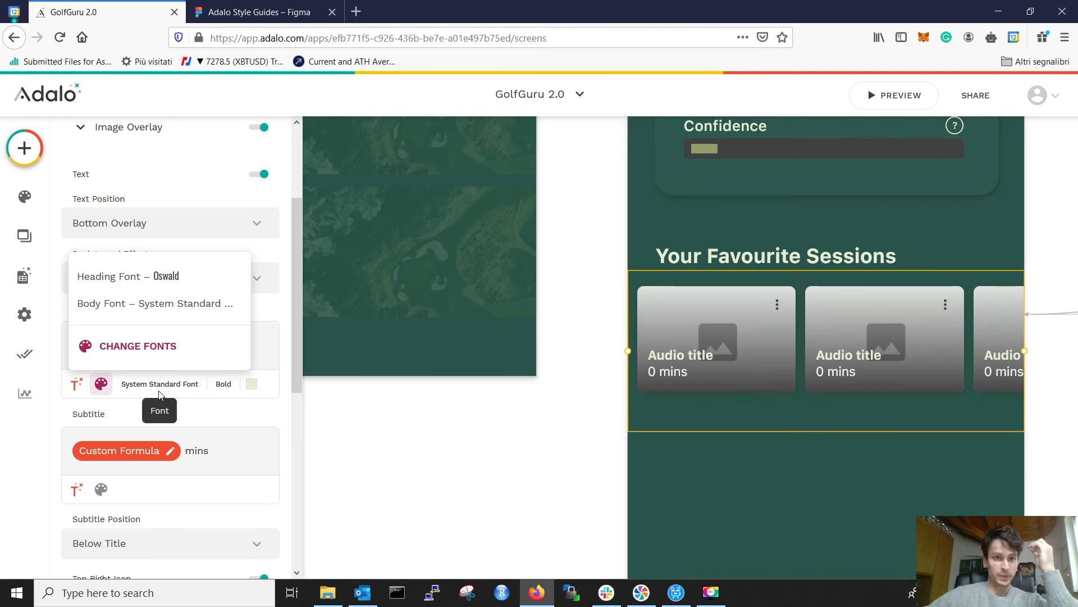
pyautogui.click(163, 412)
pyautogui.scroll(-3, 225, 382)
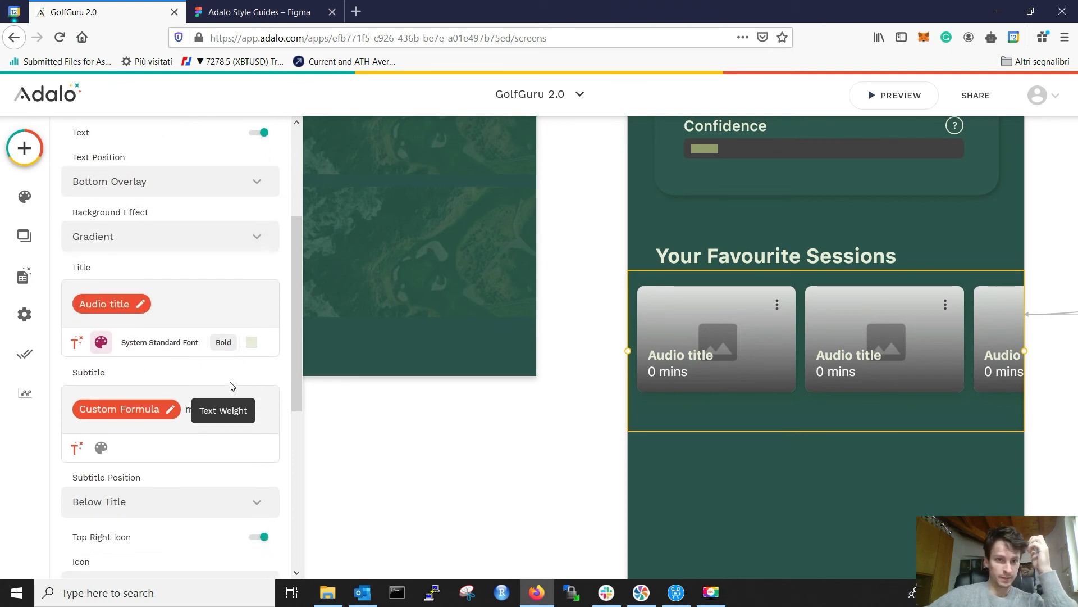
pyautogui.click(147, 250)
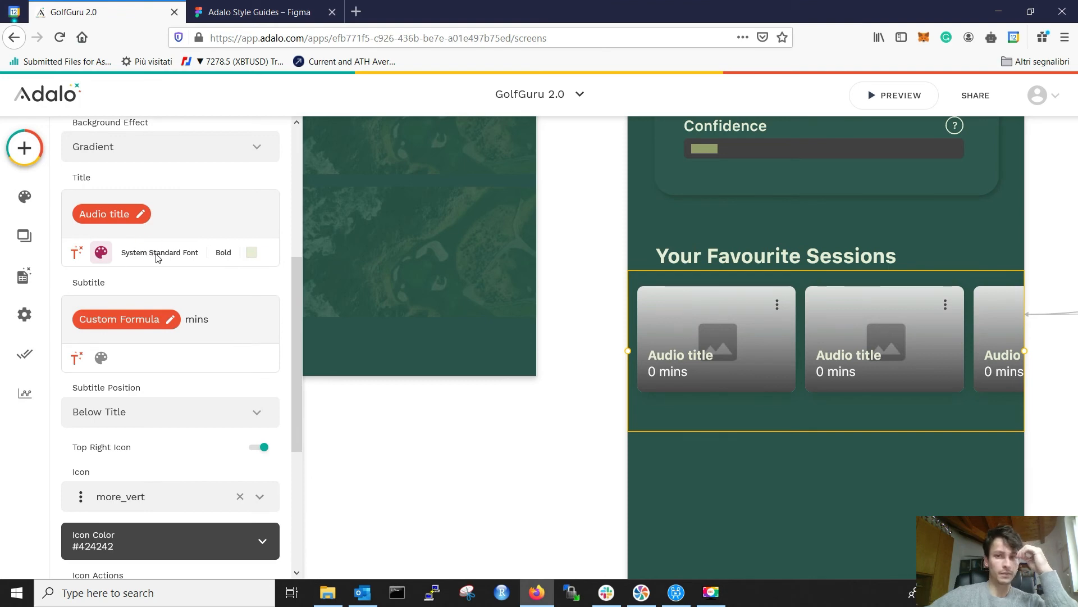
pyautogui.click(158, 257)
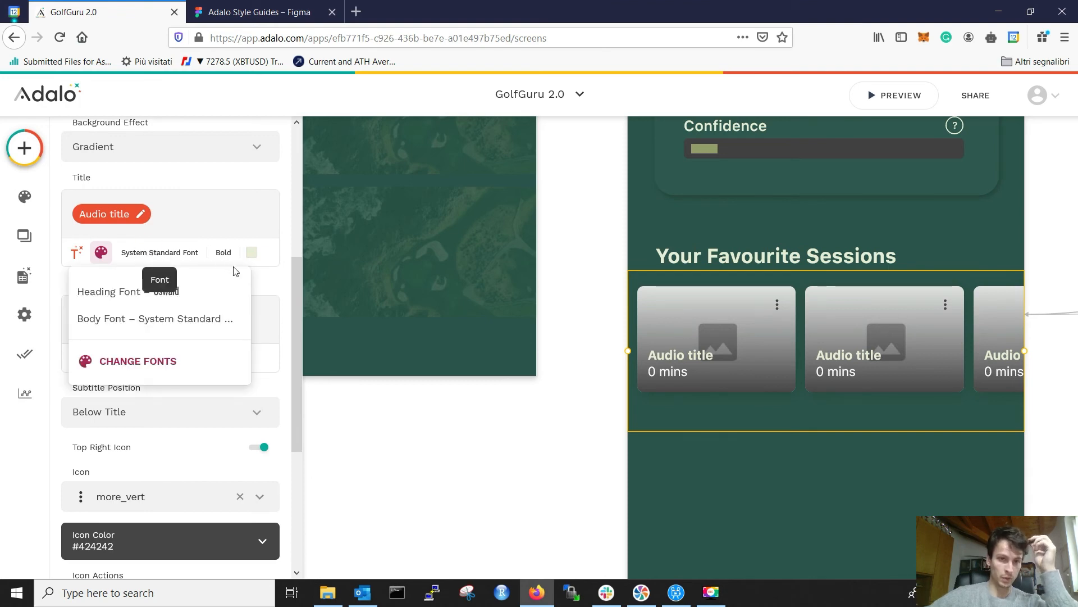
pyautogui.click(269, 286)
pyautogui.scroll(-3, 217, 331)
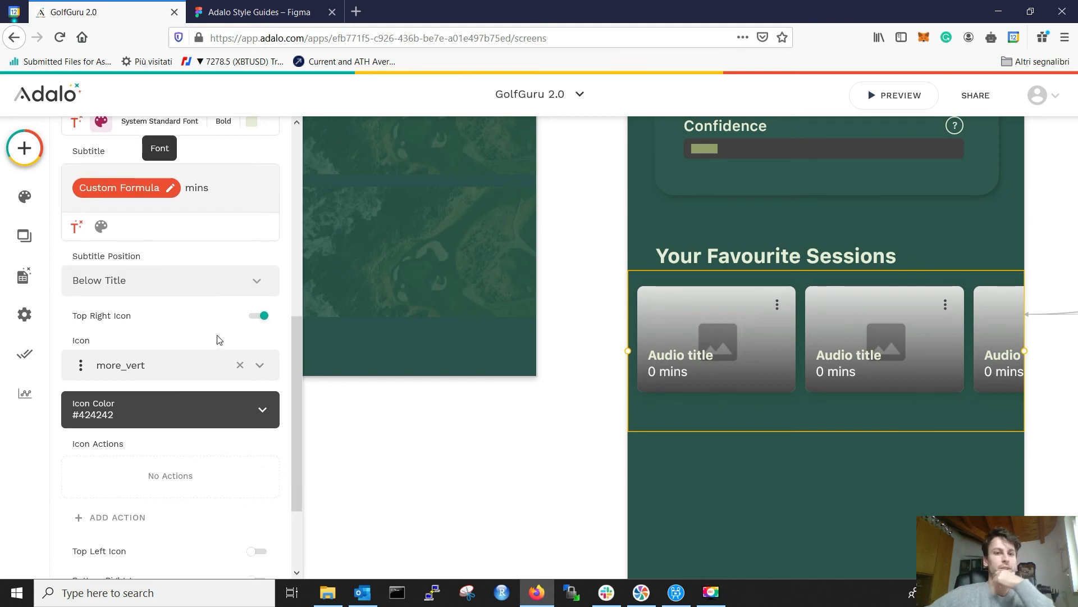
pyautogui.scroll(3, 214, 333)
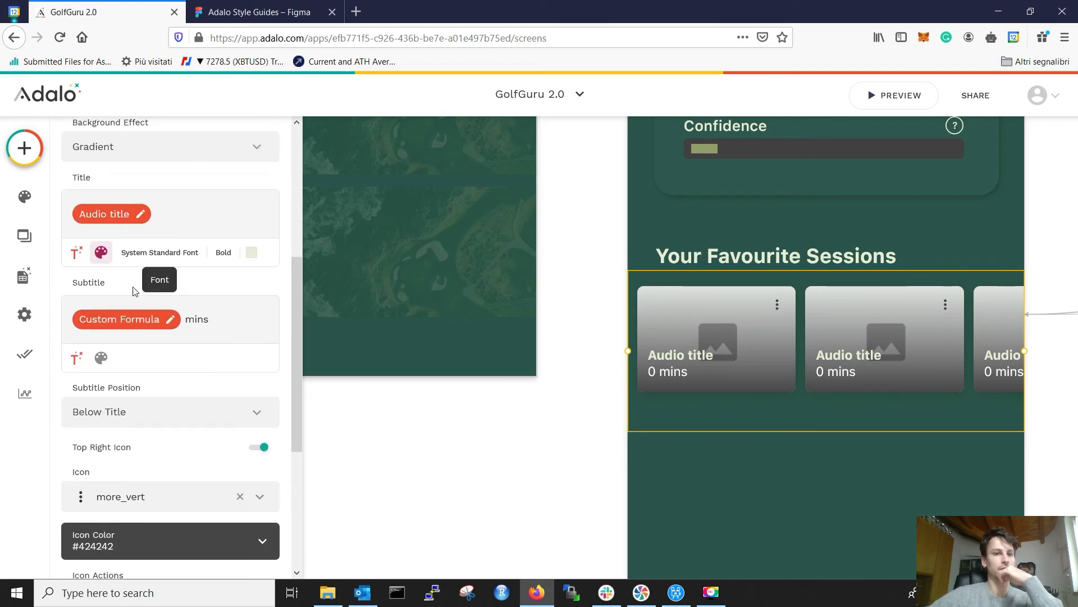
pyautogui.click(201, 222)
# Step: Set the minutes subtitle to Light weight and position it Above Title
pyautogui.click(185, 303)
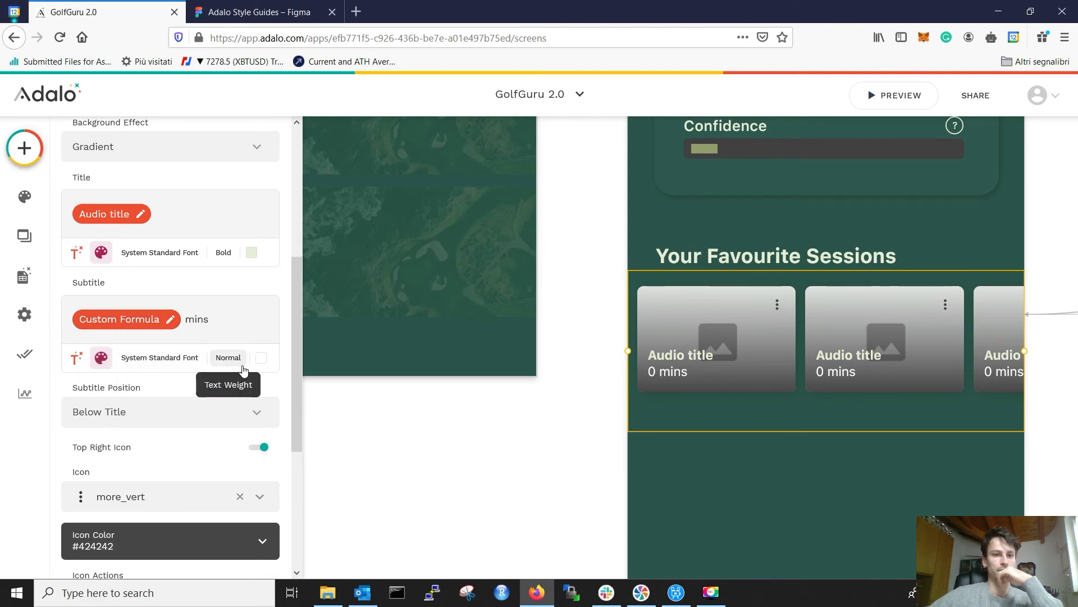
pyautogui.click(228, 357)
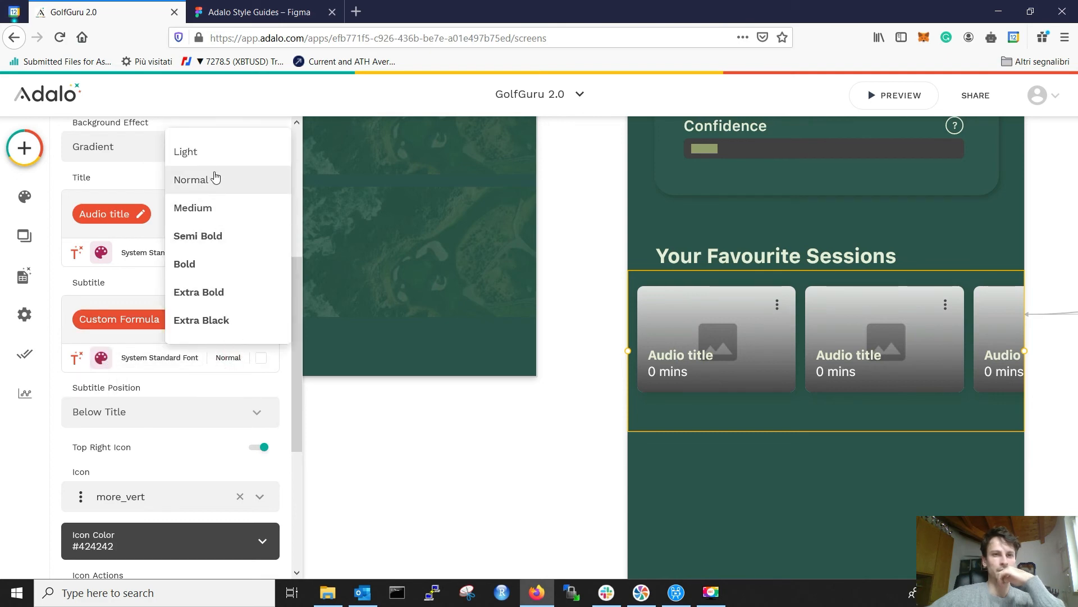
pyautogui.click(216, 152)
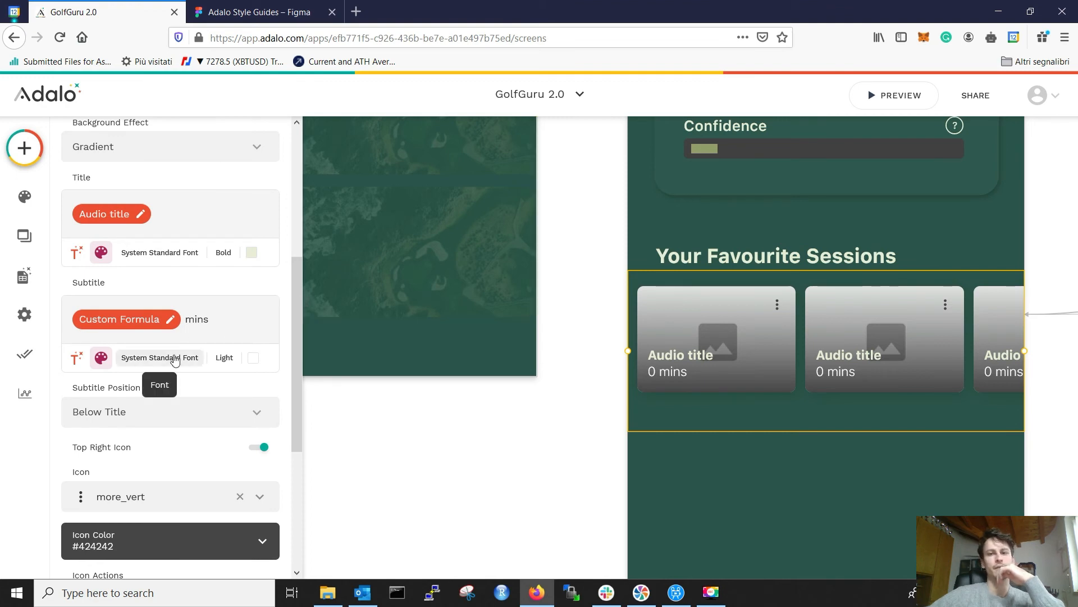
pyautogui.click(150, 414)
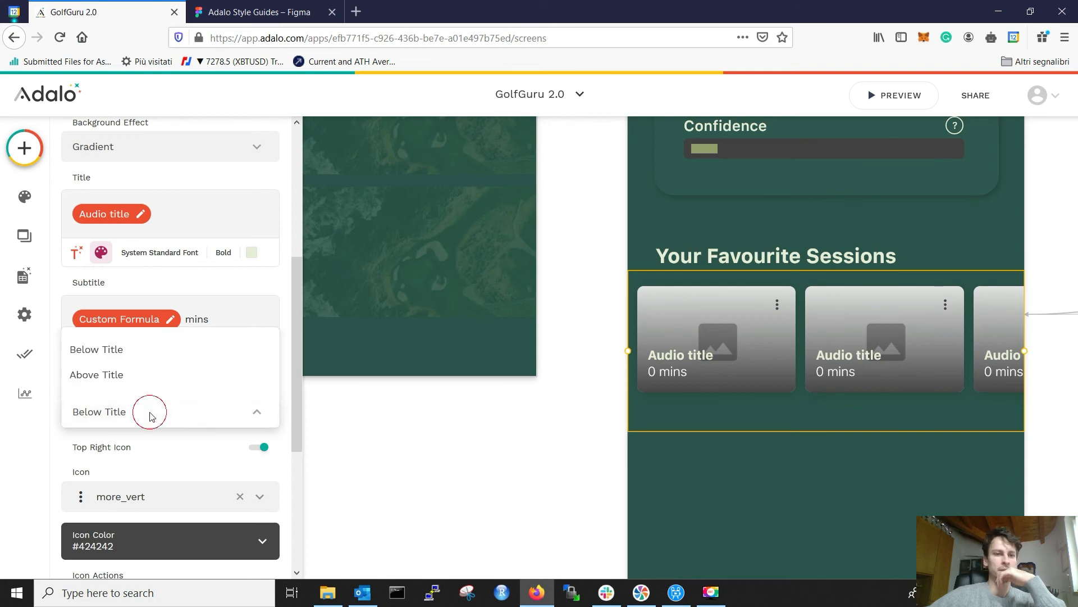
pyautogui.click(146, 376)
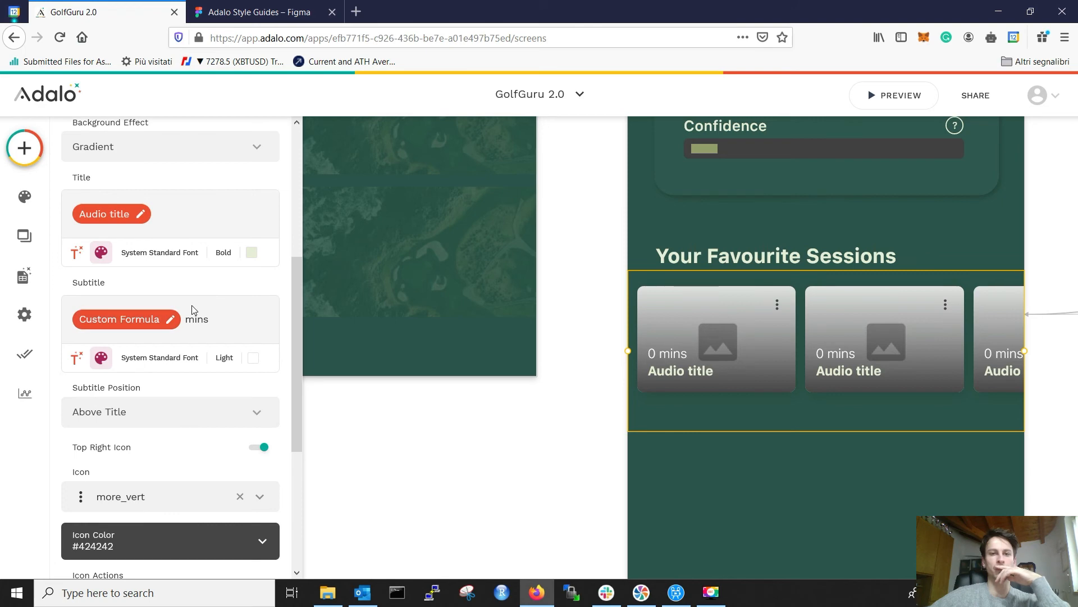
# Step: Colour the subtitle E6EED5 at 70% opacity
pyautogui.click(251, 359)
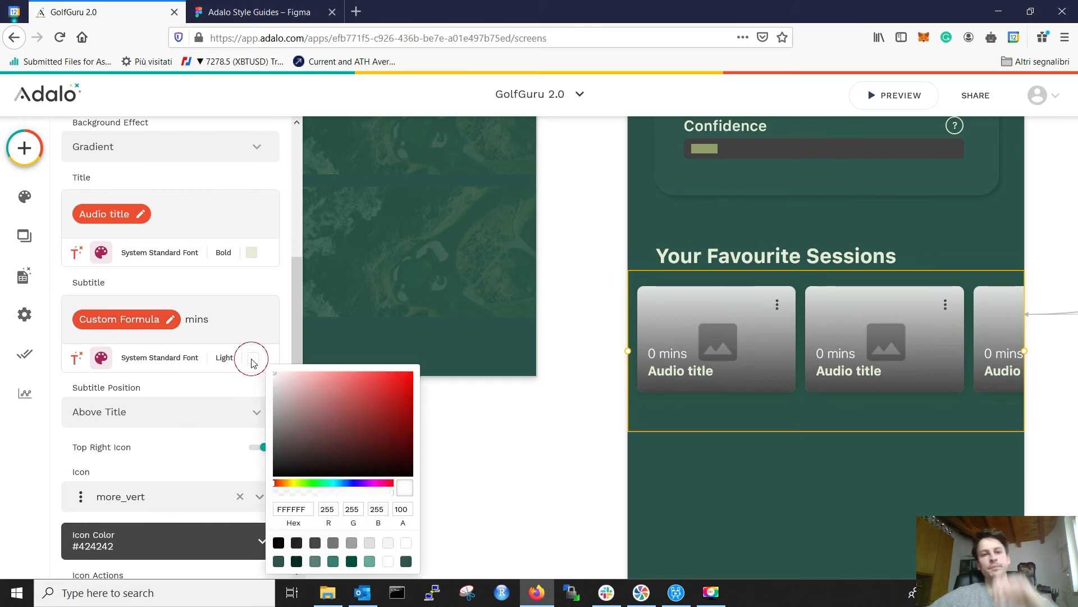
pyautogui.doubleClick(293, 509)
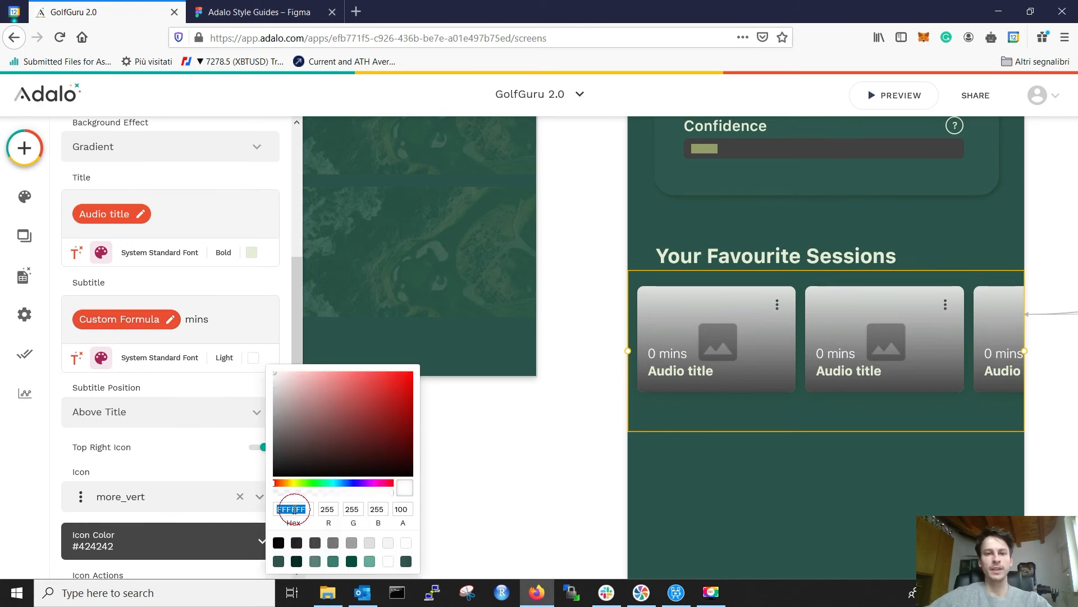
pyautogui.hotkey('ctrl', 'v')
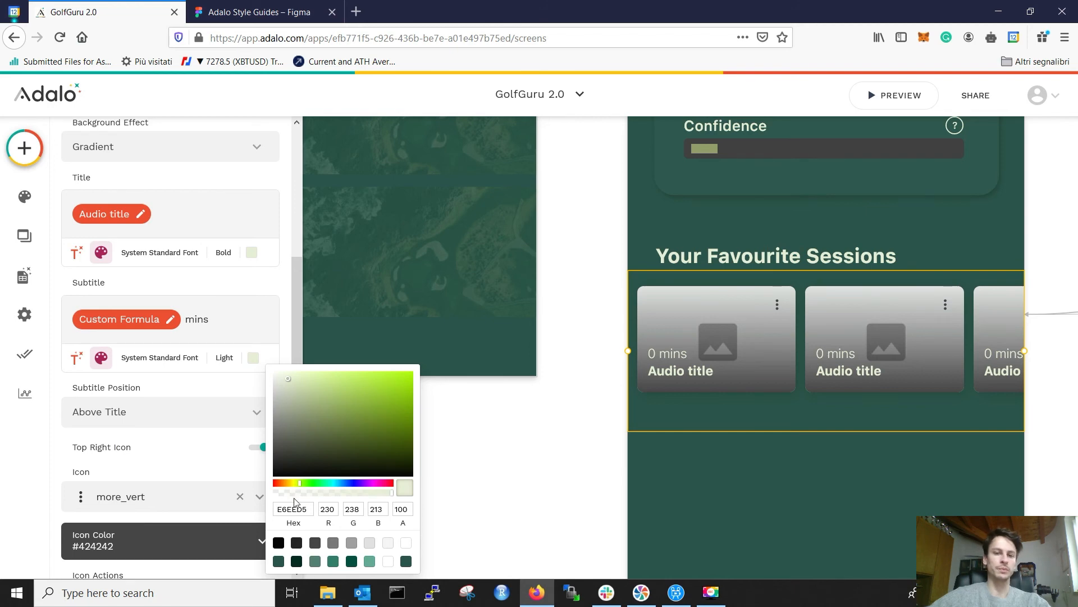
pyautogui.click(340, 493)
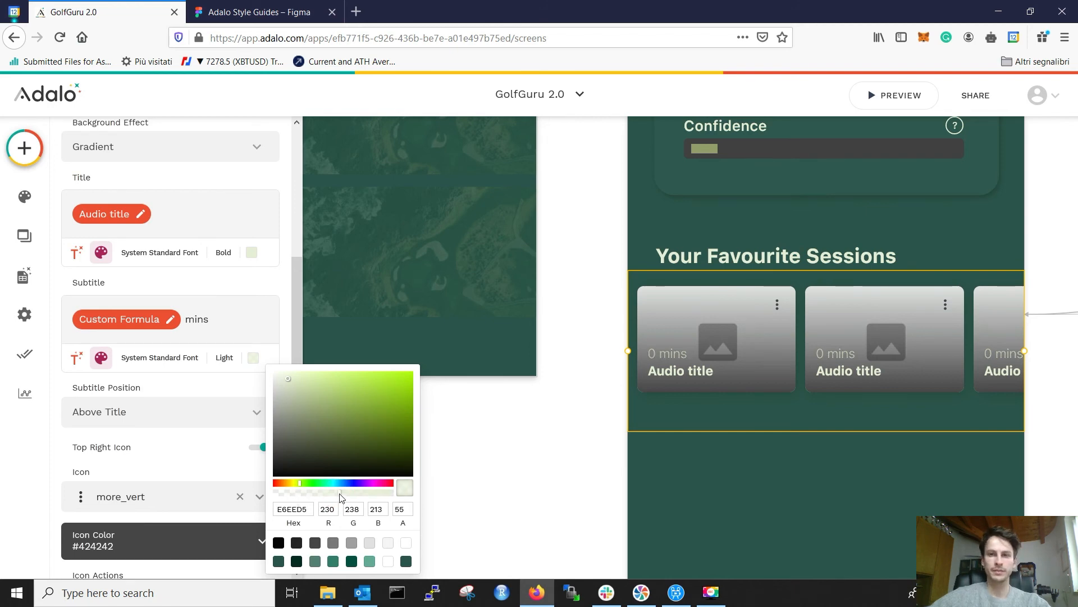
pyautogui.click(357, 494)
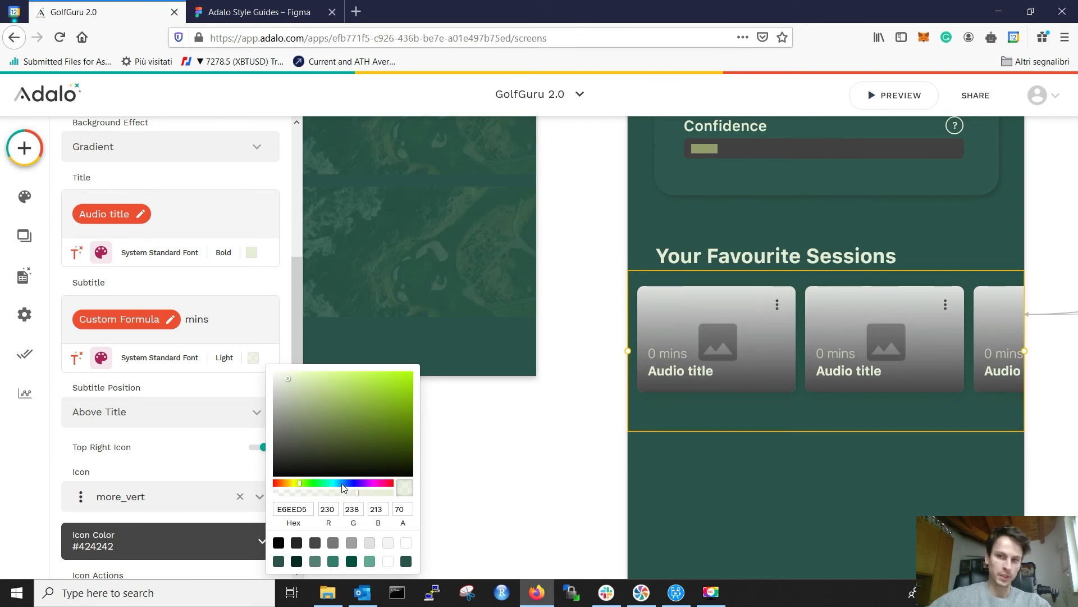
pyautogui.click(43, 462)
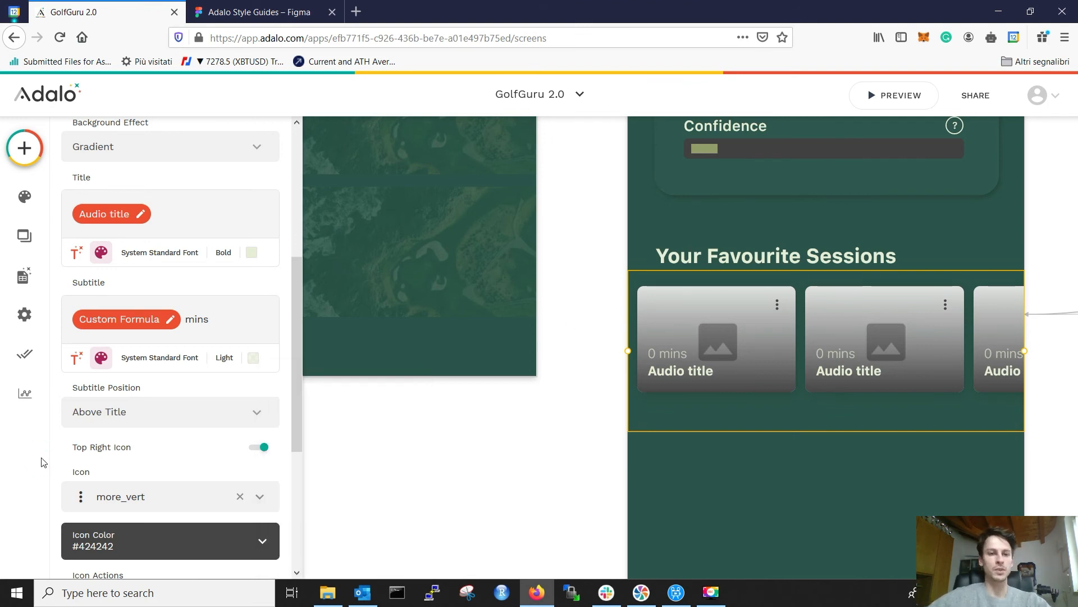
pyautogui.scroll(-2, 85, 429)
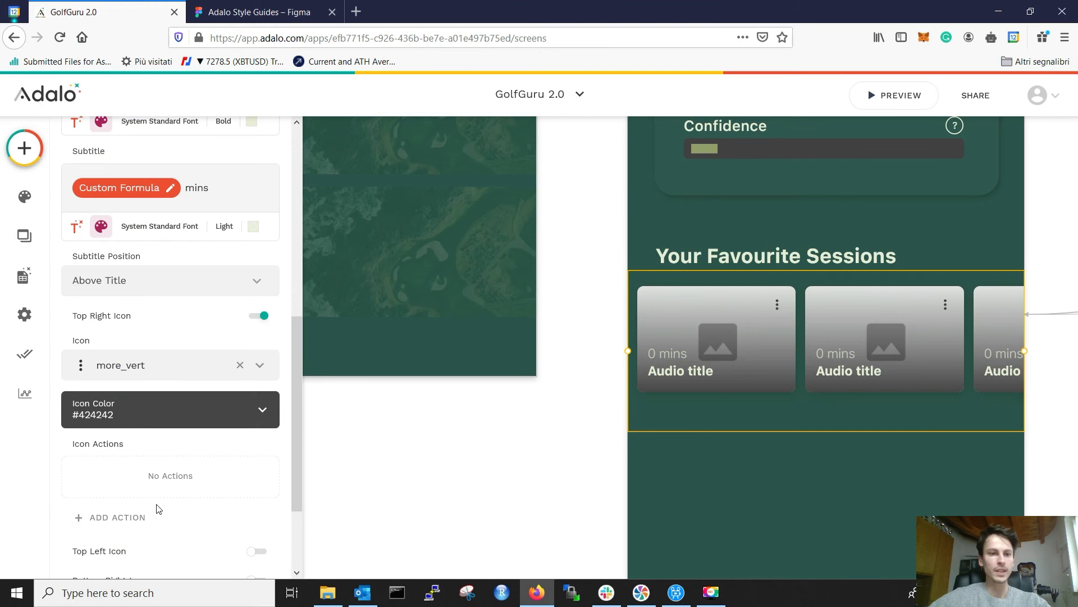
# Step: Replace the cards' top-right menu icon with play_arrow
pyautogui.click(142, 414)
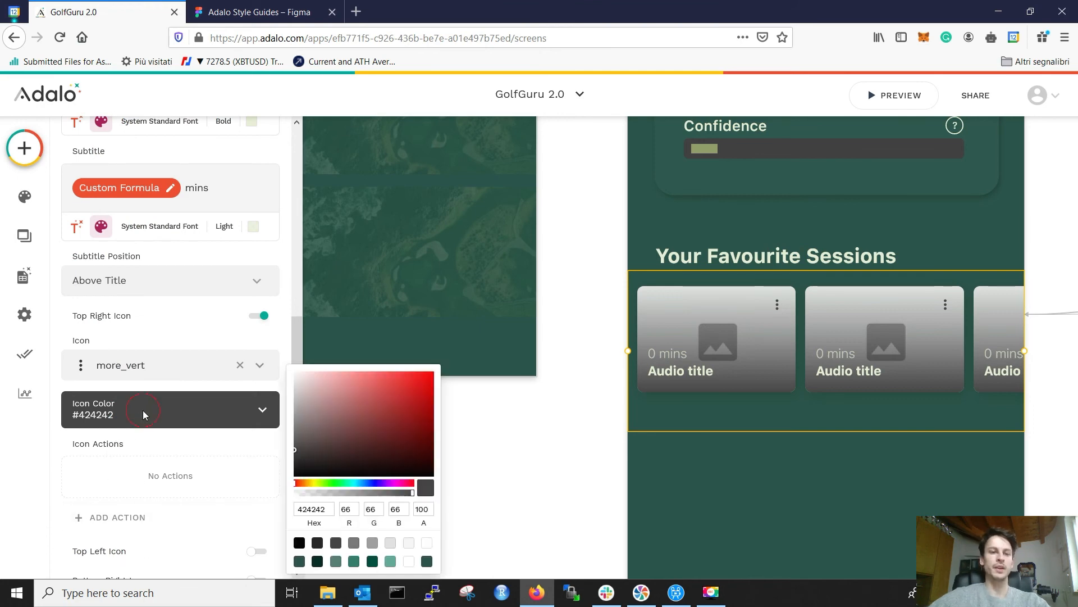
pyautogui.click(185, 376)
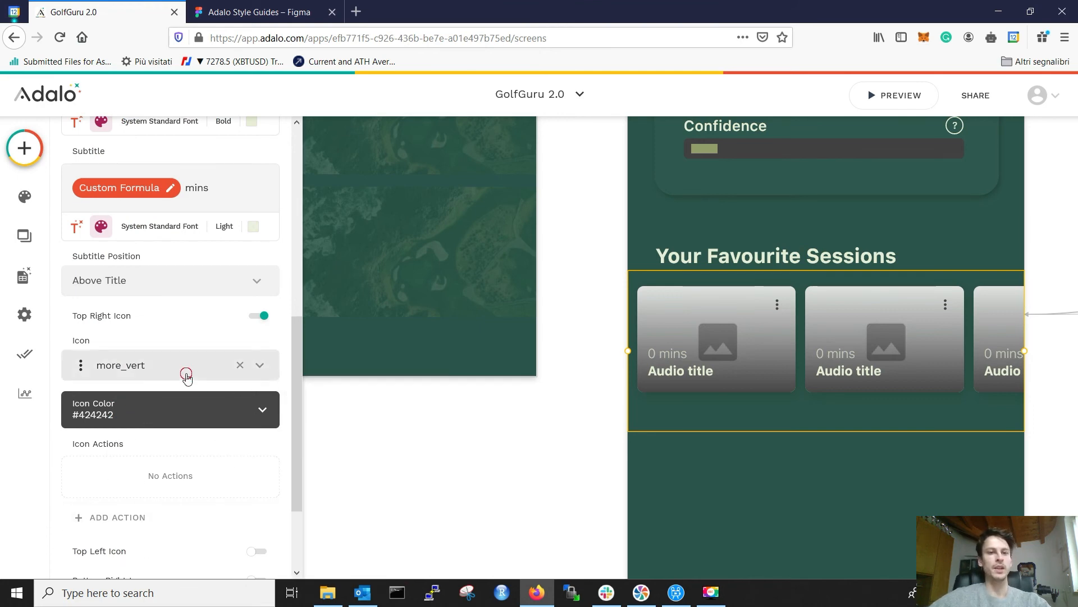
pyautogui.click(188, 376)
pyautogui.write('play')
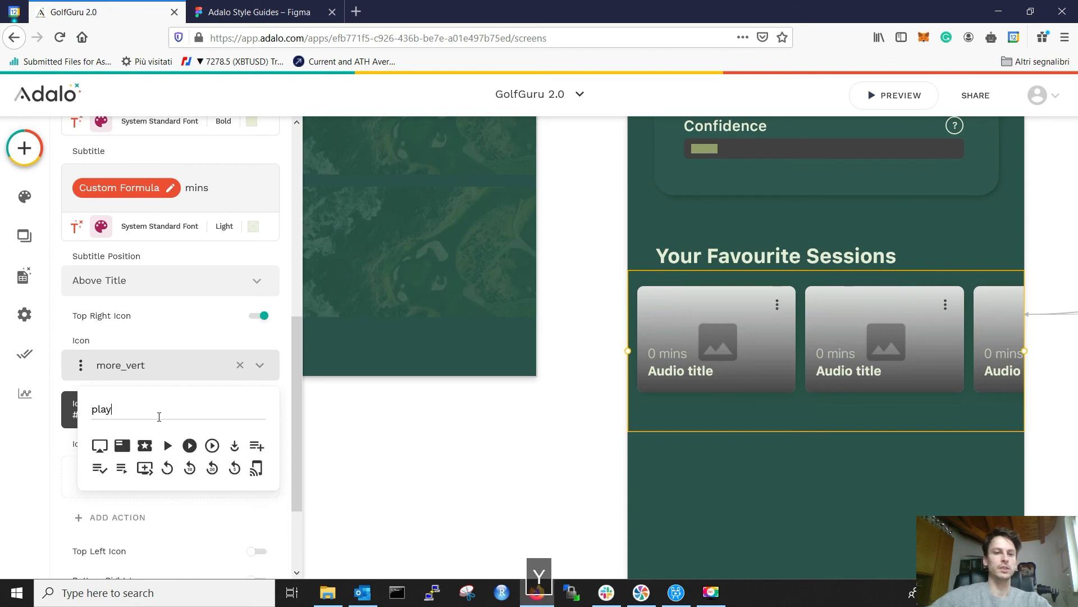
pyautogui.click(168, 445)
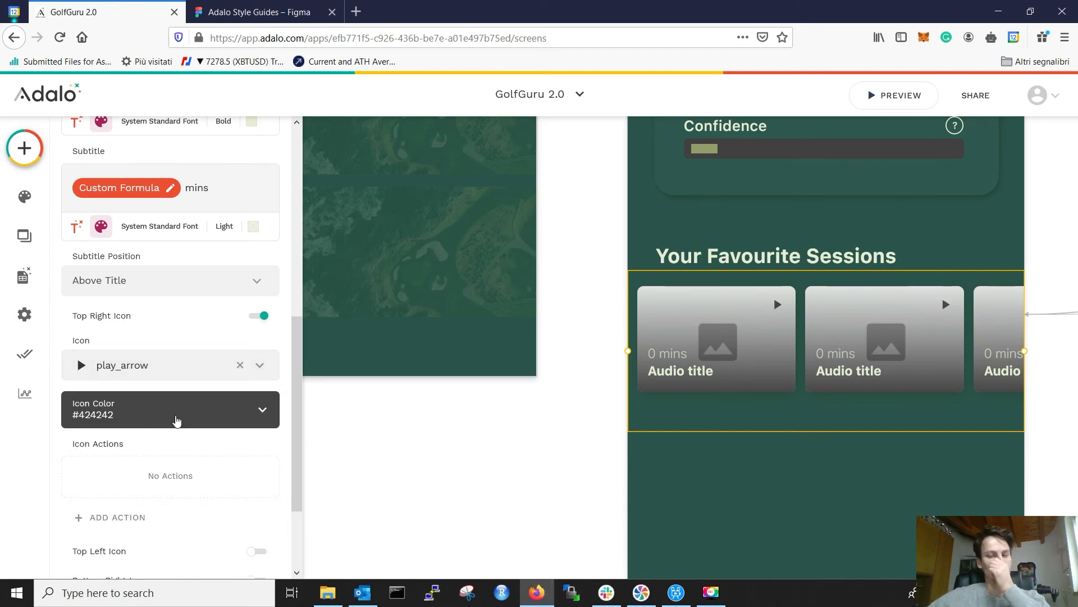
# Step: Colour the play_arrow icon E6EED5 by pasting the hex value
pyautogui.click(124, 420)
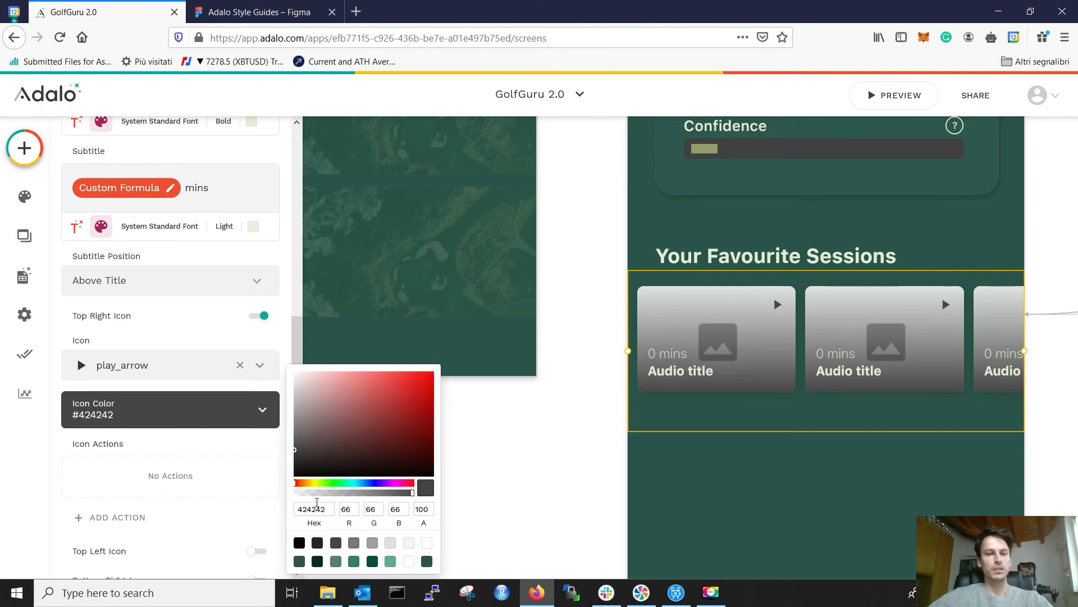
pyautogui.doubleClick(313, 508)
pyautogui.write('E6EED5')
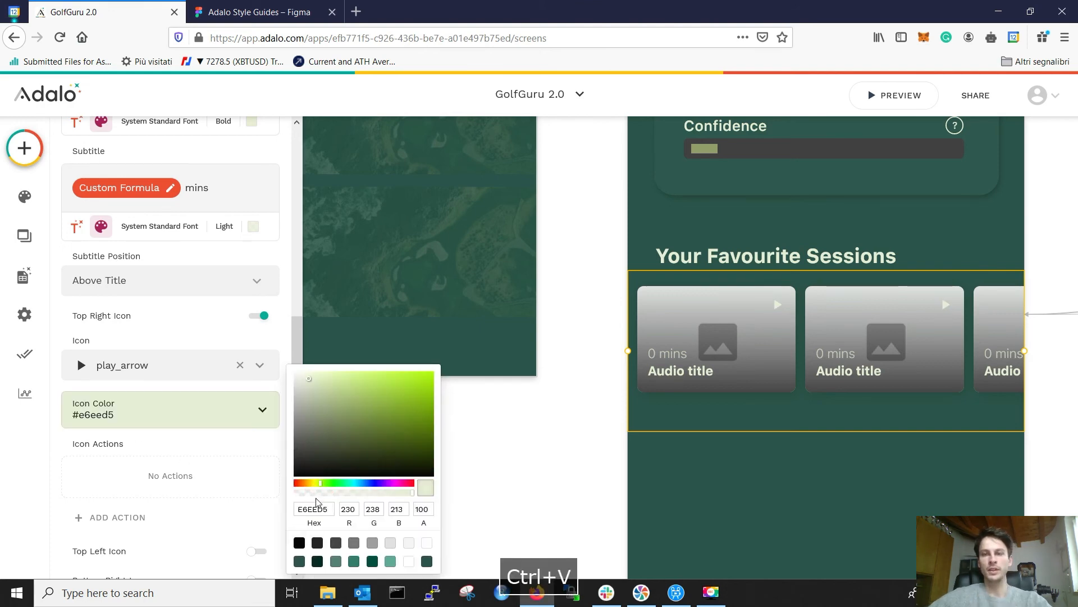
pyautogui.click(503, 482)
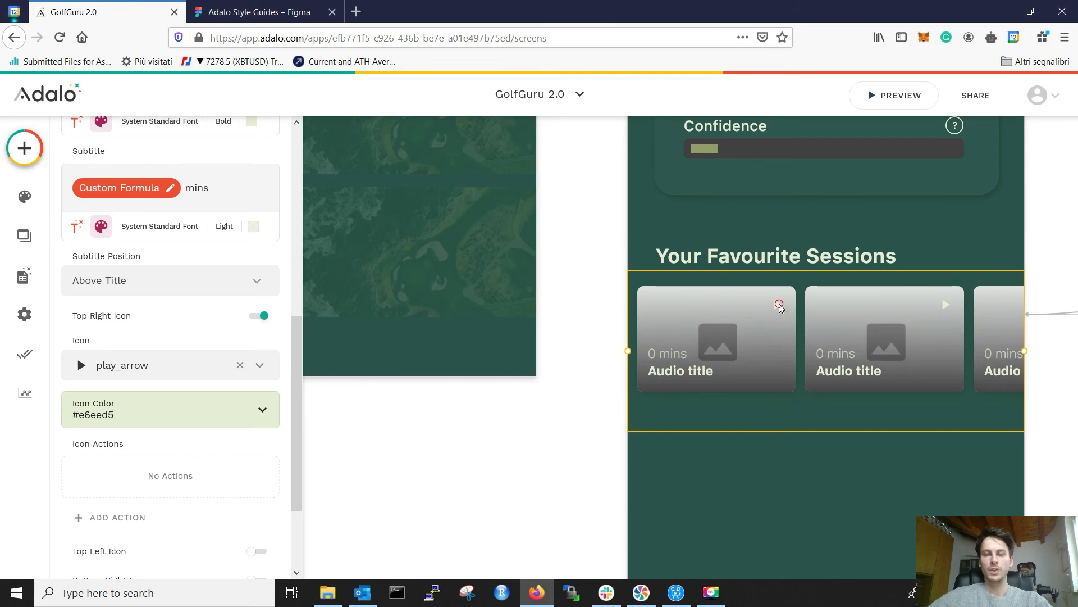
pyautogui.click(379, 506)
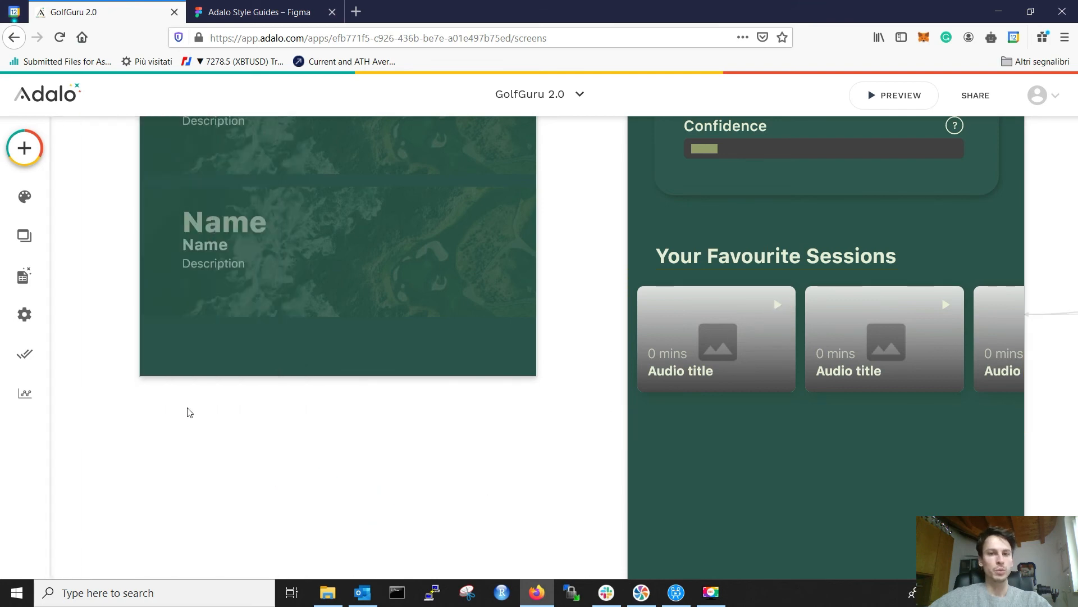
# Step: Reselect the Favourite Sessions card list and review its Image Overlay and icon settings
pyautogui.click(784, 304)
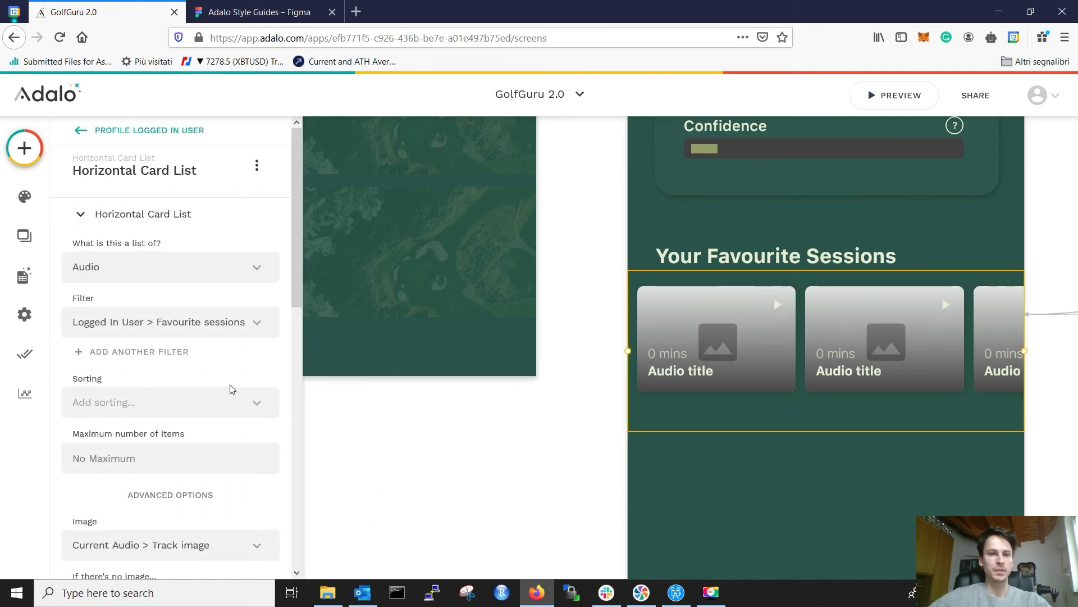
pyautogui.scroll(-2, 185, 410)
pyautogui.scroll(-5, 180, 411)
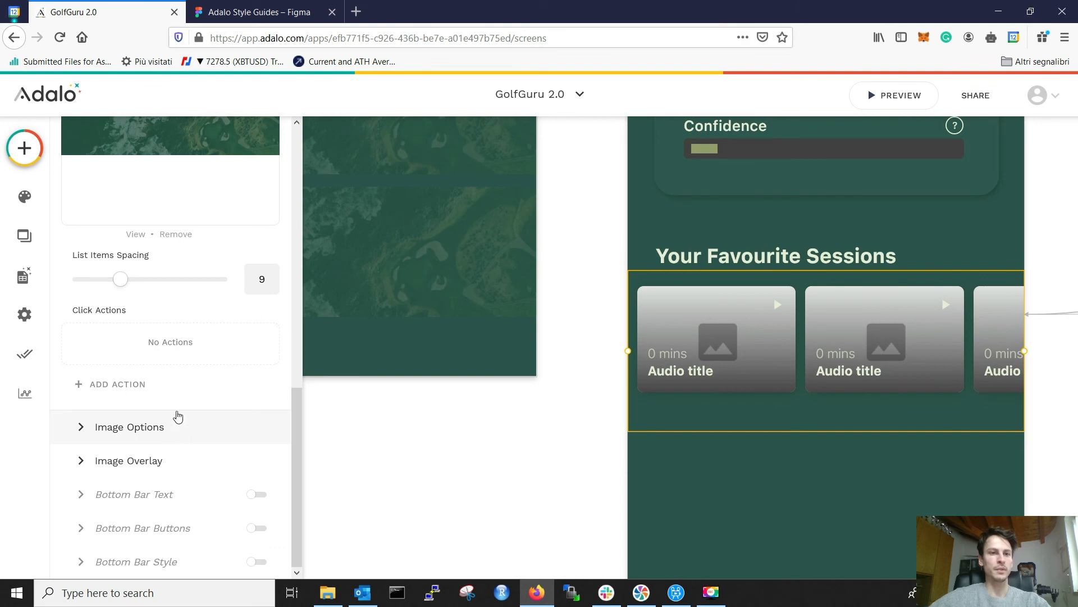
pyautogui.click(145, 462)
pyautogui.scroll(-5, 149, 457)
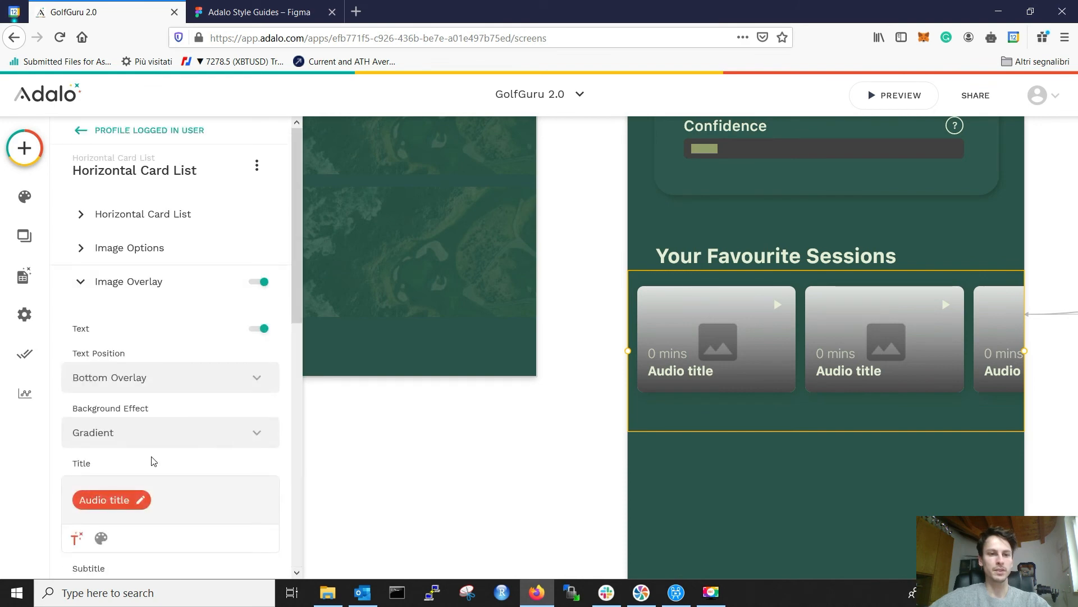
pyautogui.scroll(-4, 151, 456)
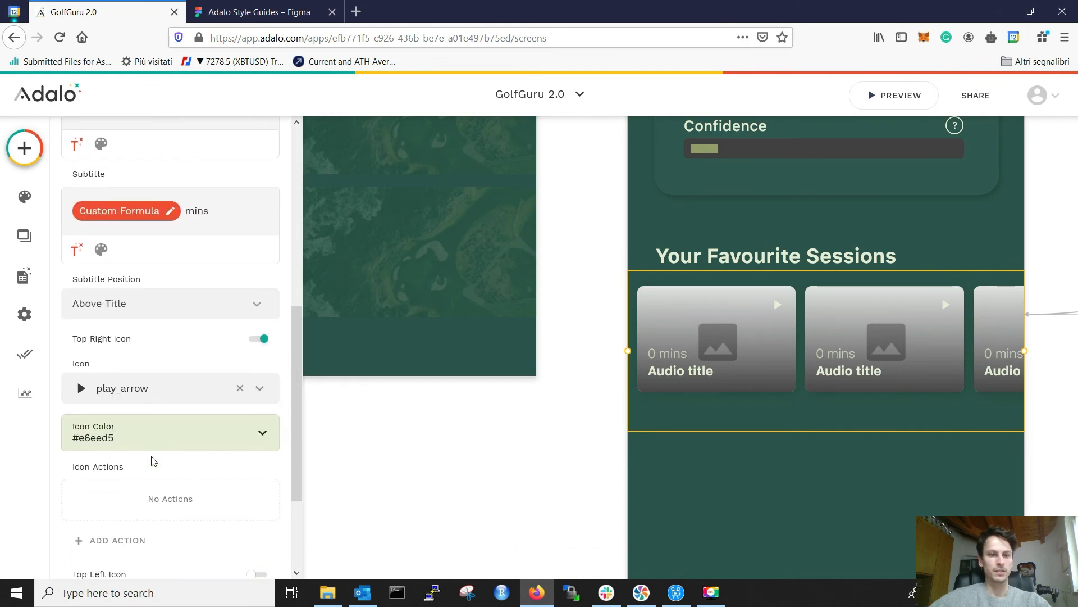
pyautogui.scroll(1, 153, 461)
pyautogui.scroll(-2, 153, 461)
pyautogui.click(173, 398)
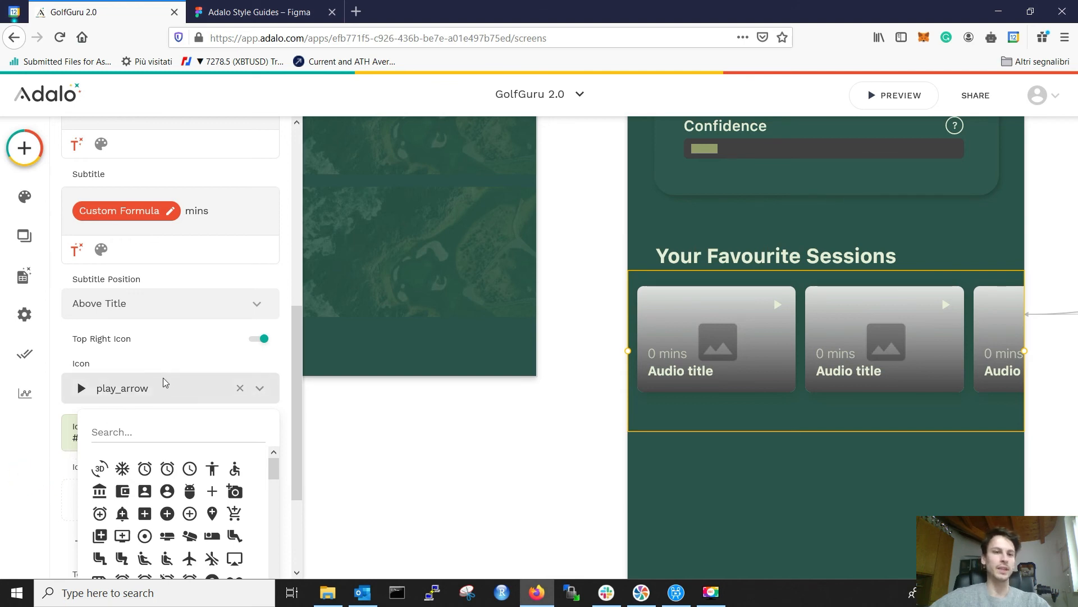
pyautogui.click(172, 360)
pyautogui.scroll(-3, 165, 376)
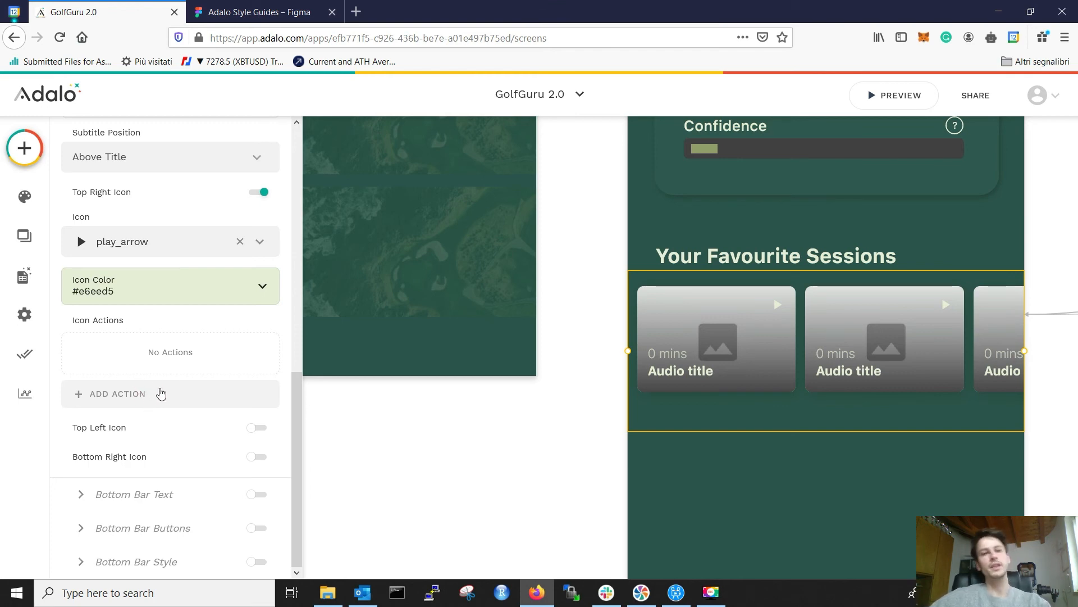
# Step: Add a play icon action linking to the Single audio screen with Current Audio
pyautogui.click(149, 394)
pyautogui.moveTo(173, 144)
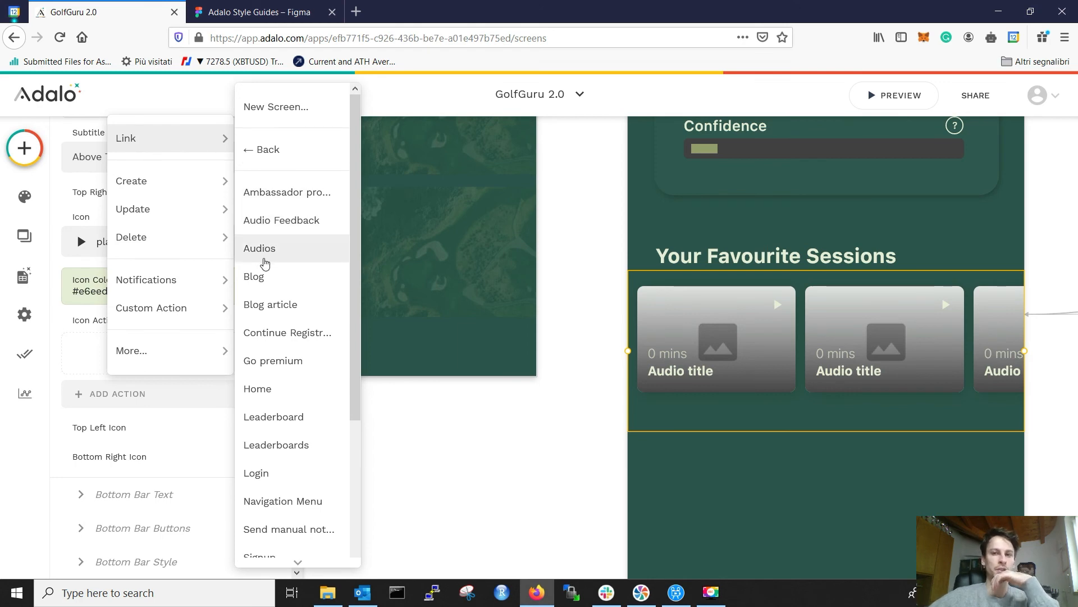
pyautogui.scroll(-3, 275, 291)
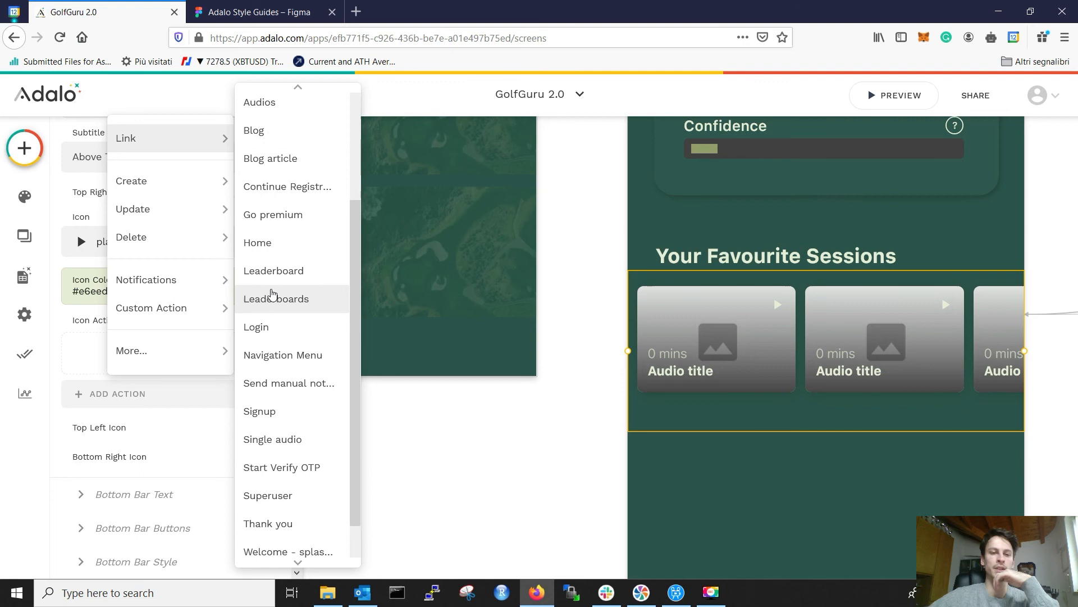
pyautogui.click(277, 436)
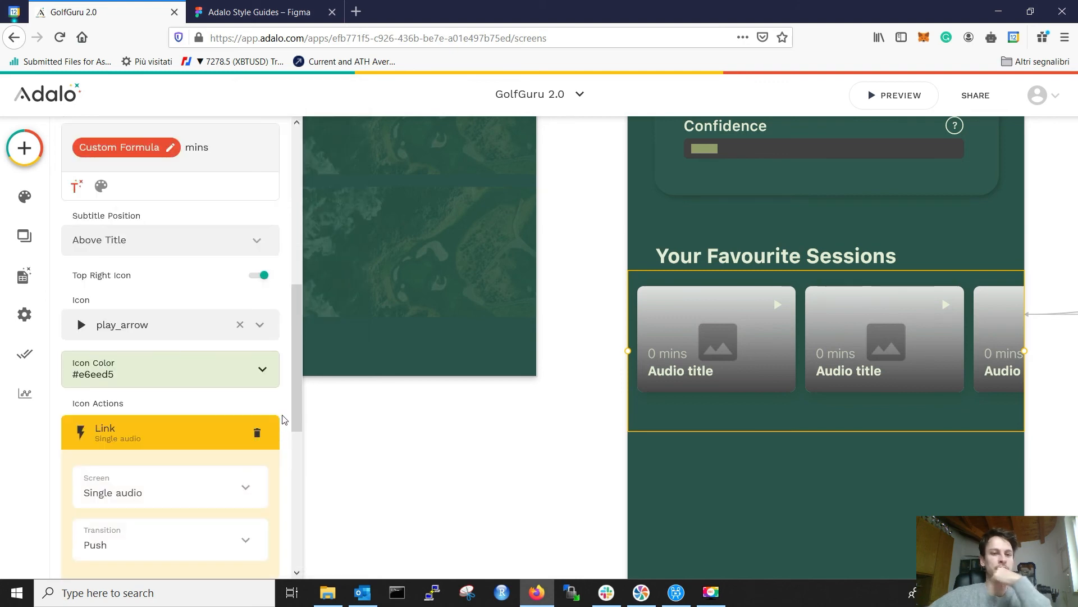
pyautogui.scroll(-2, 224, 415)
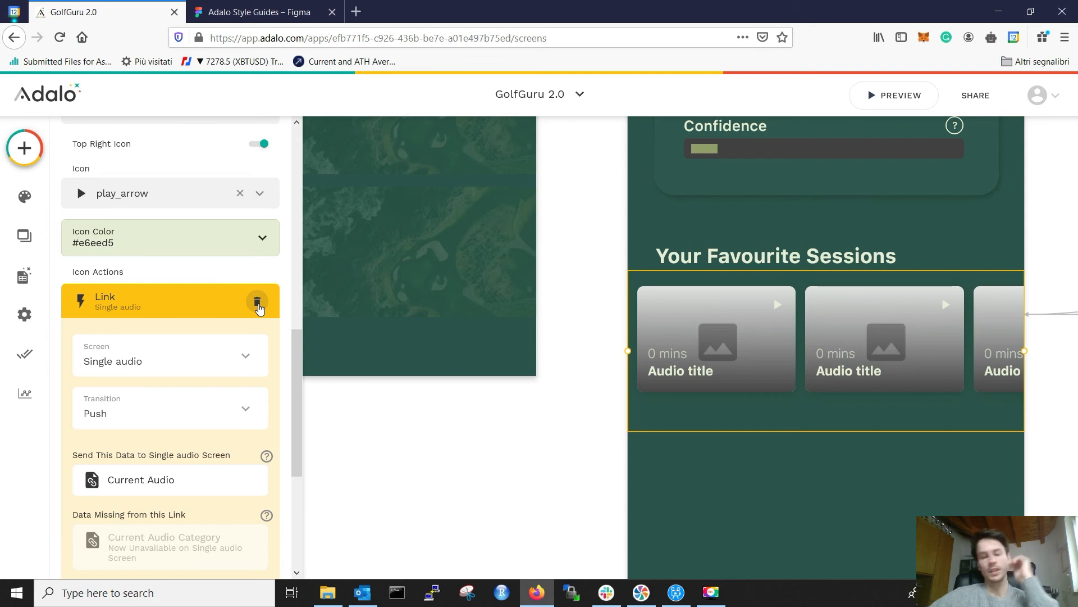
pyautogui.click(183, 302)
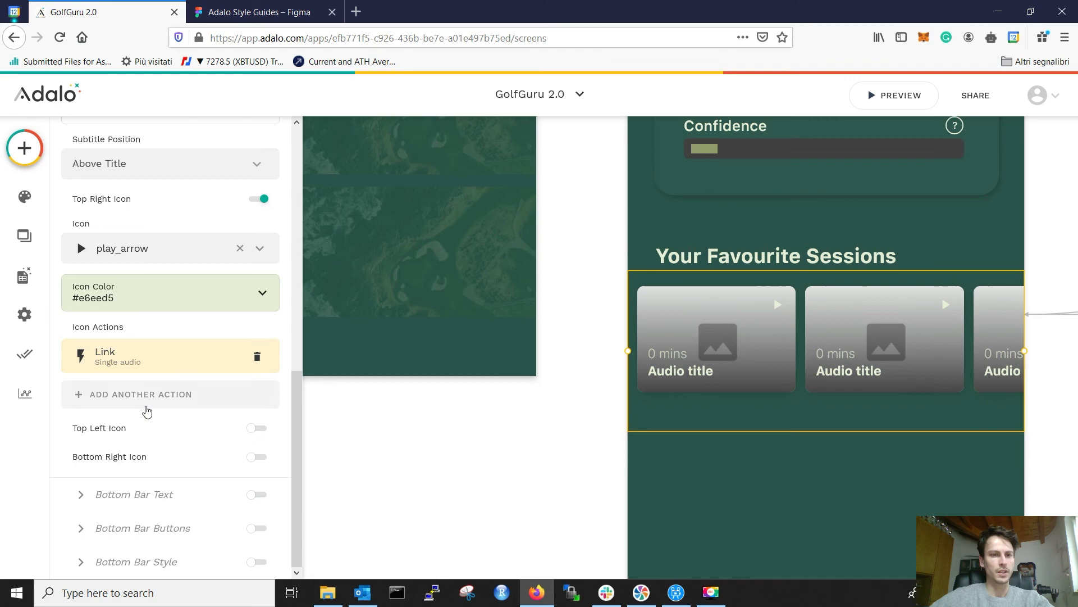
# Step: Try the Top Left and Bottom Right icon toggles, leaving both off
pyautogui.click(257, 429)
pyautogui.click(258, 429)
pyautogui.click(255, 458)
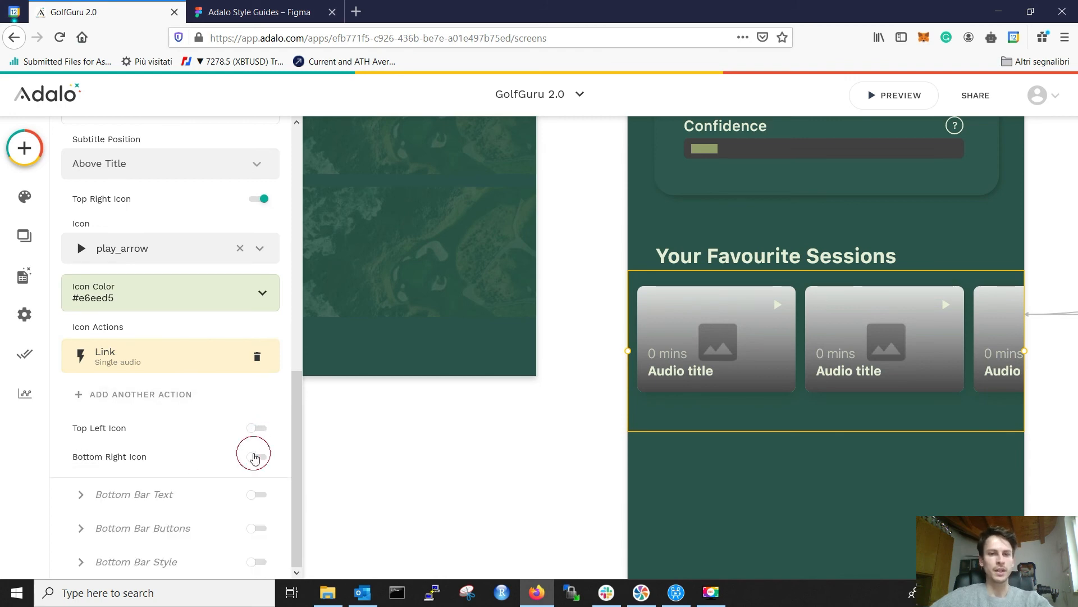
pyautogui.click(254, 458)
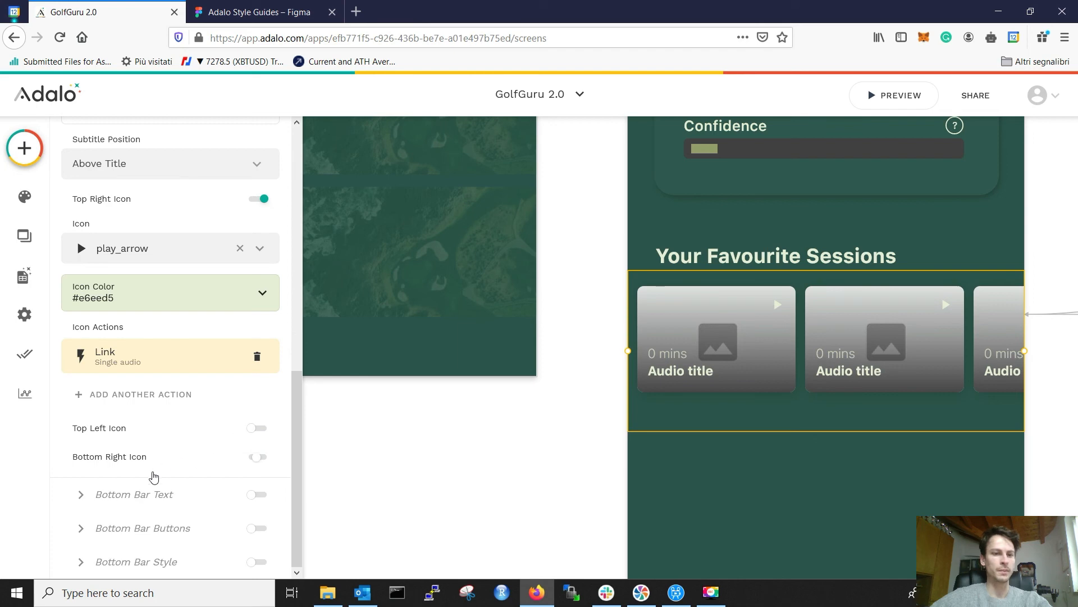
pyautogui.click(148, 488)
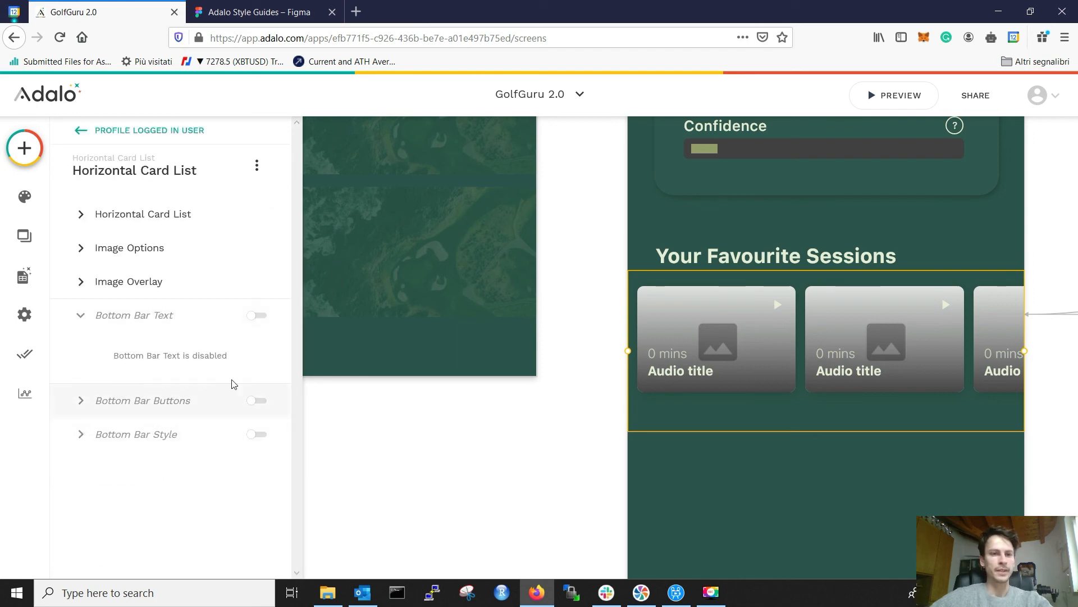
pyautogui.click(254, 319)
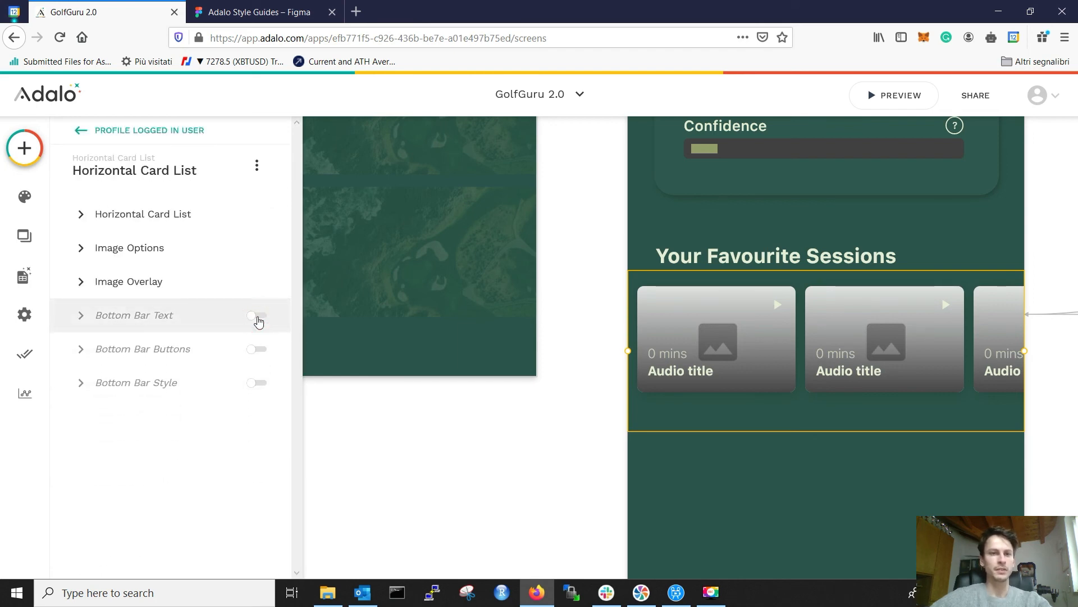
pyautogui.click(257, 317)
pyautogui.click(259, 317)
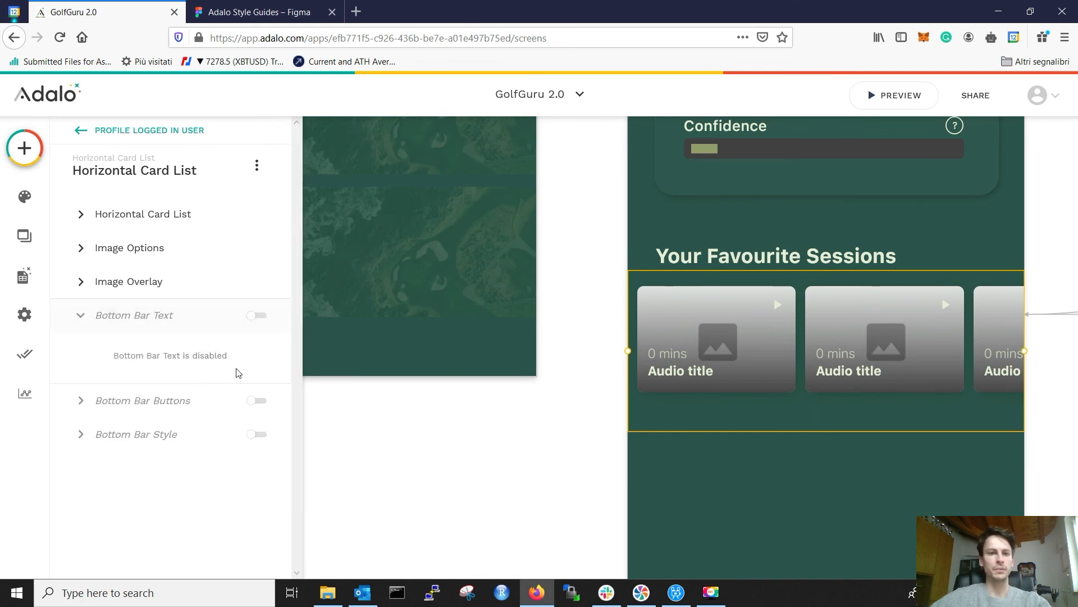
pyautogui.click(247, 402)
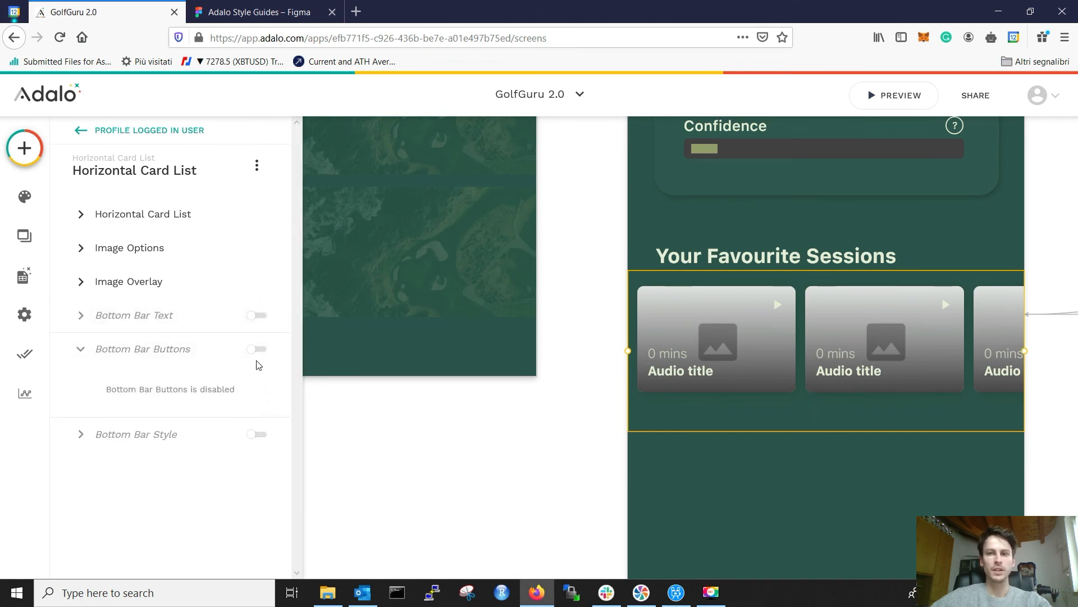
pyautogui.click(256, 351)
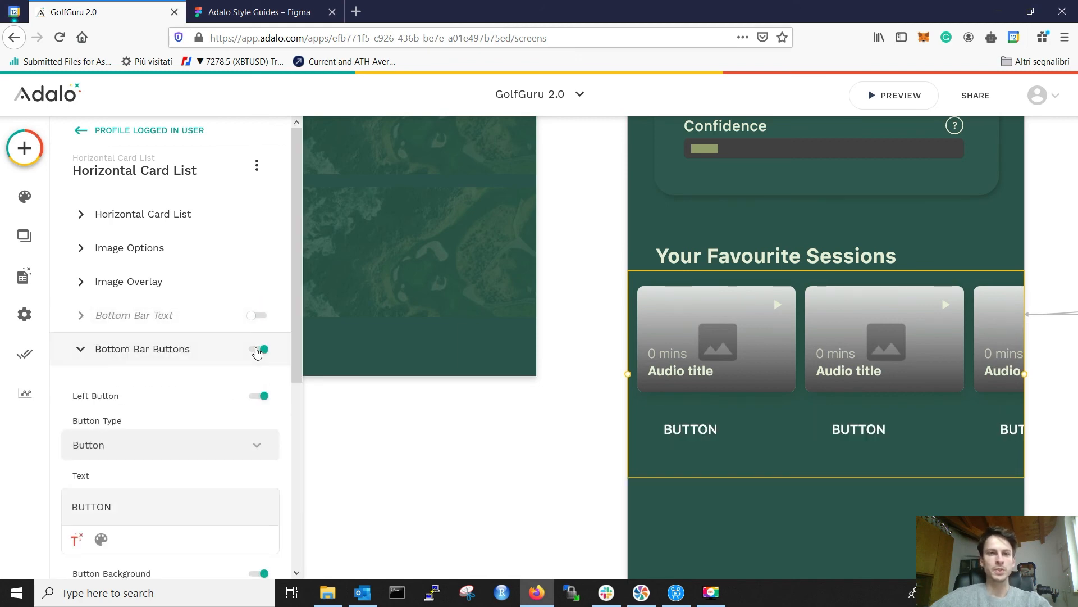
pyautogui.click(257, 350)
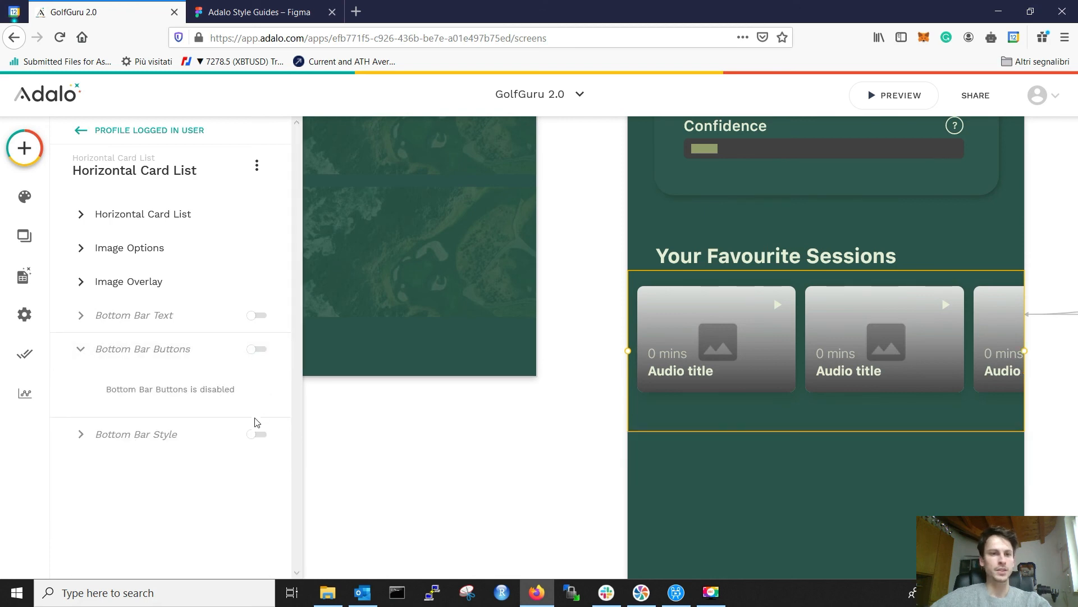
pyautogui.click(252, 435)
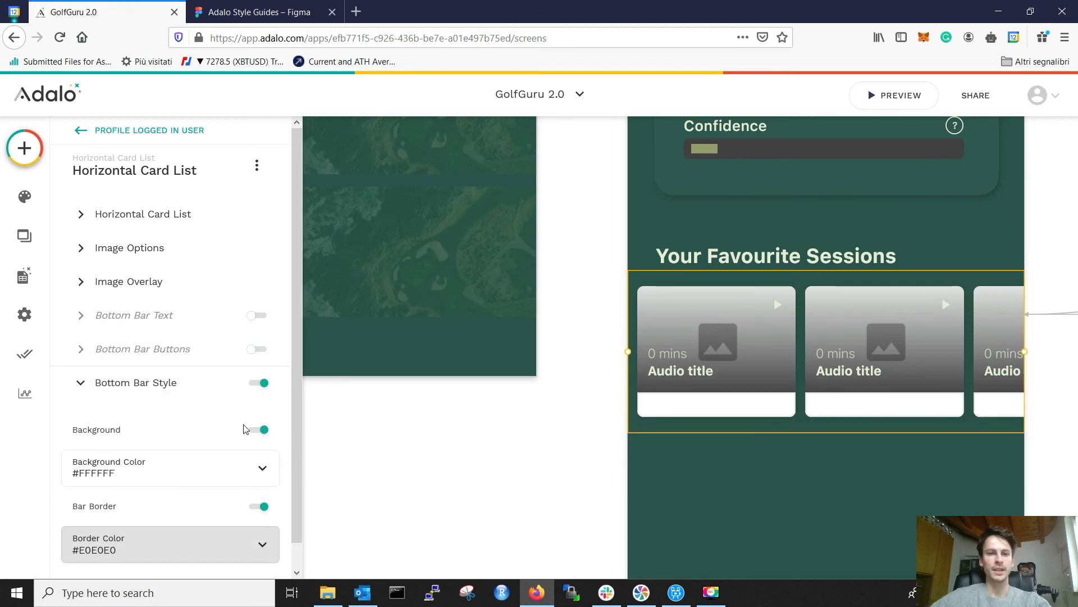
pyautogui.scroll(-1, 226, 410)
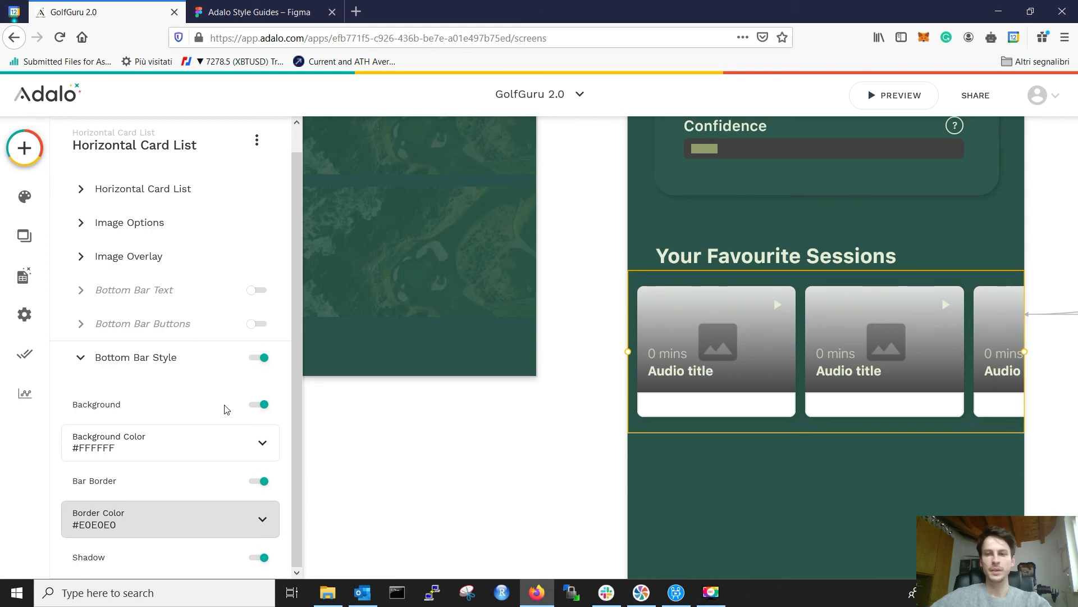
pyautogui.click(259, 358)
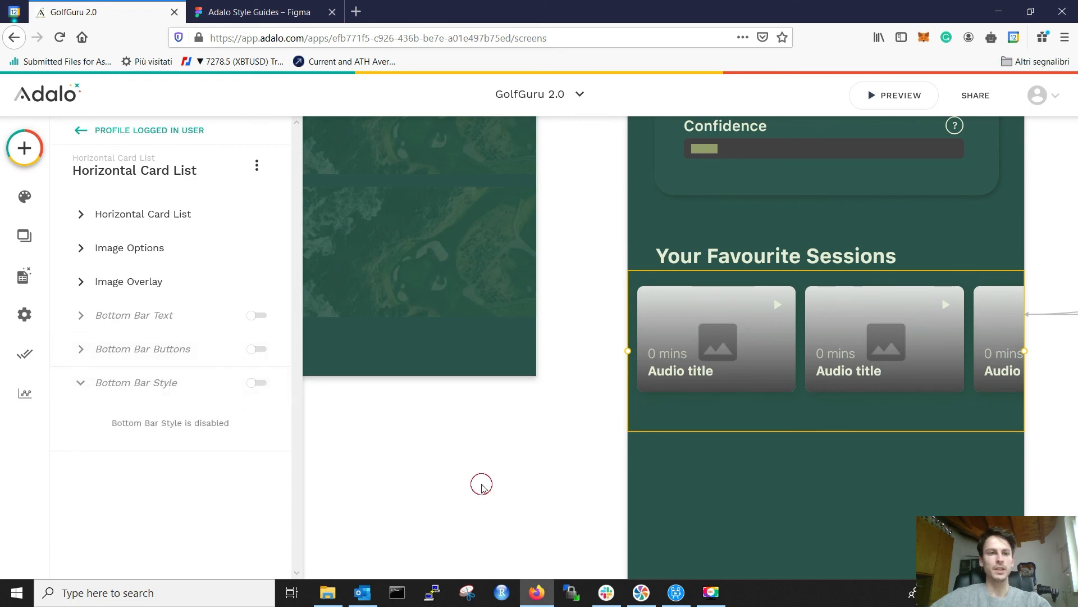
# Step: Compare the Adalo profile screen against the Figma profile mock-up
pyautogui.click(482, 484)
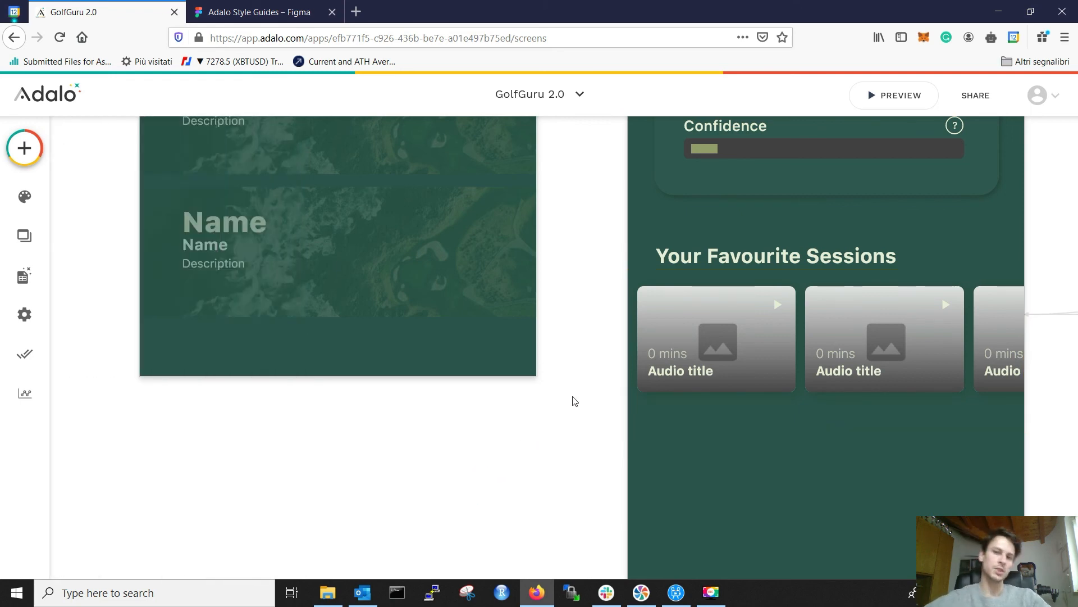
pyautogui.scroll(-2, 543, 430)
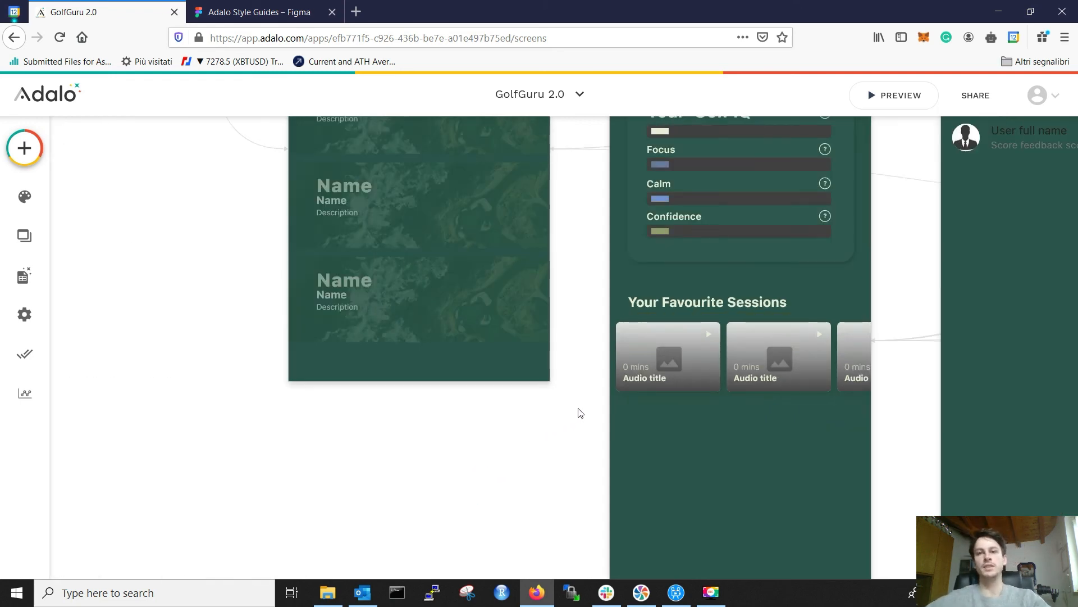
pyautogui.scroll(2, 580, 413)
pyautogui.click(284, 7)
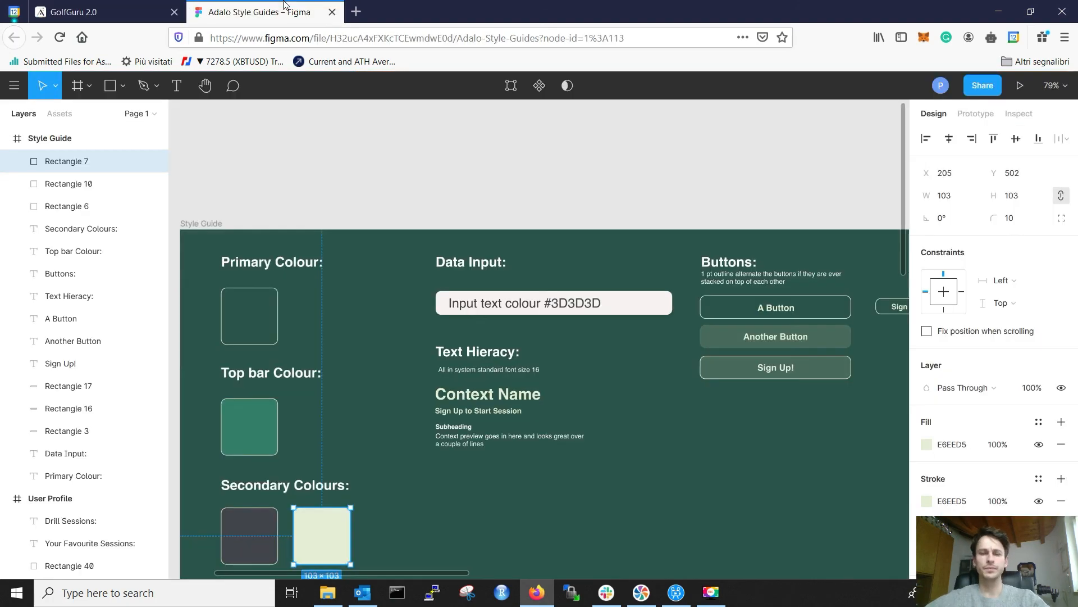
pyautogui.click(107, 11)
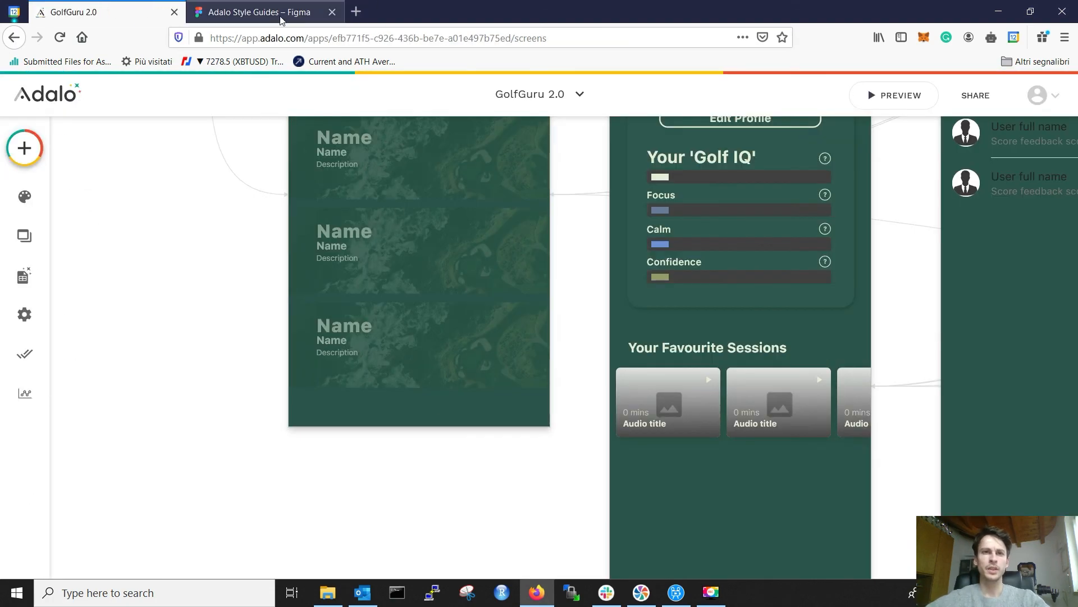
pyautogui.click(254, 16)
pyautogui.scroll(-15, 510, 303)
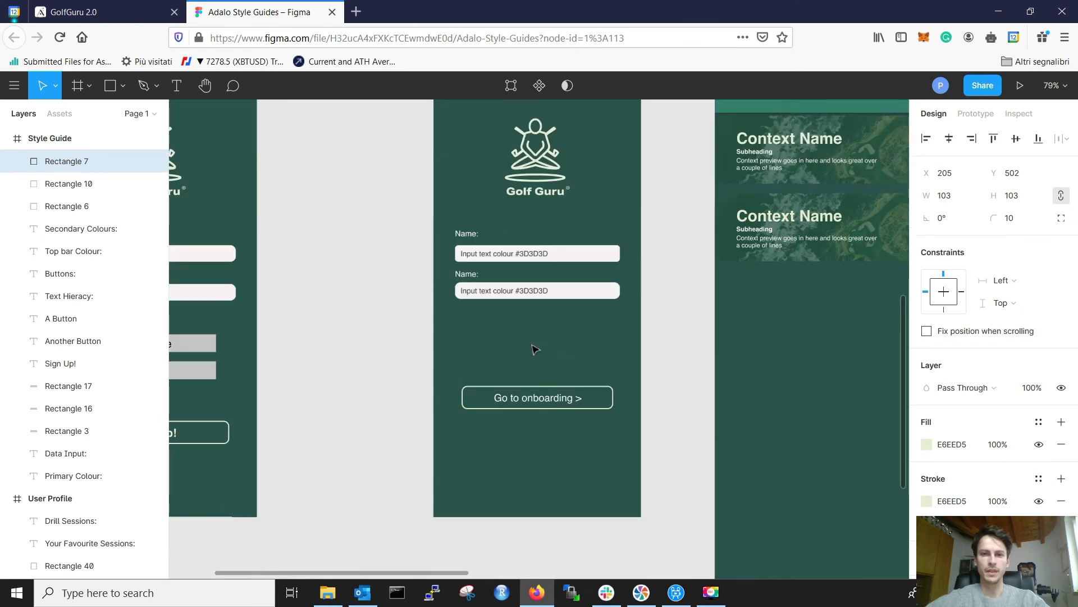
pyautogui.scroll(10, 533, 348)
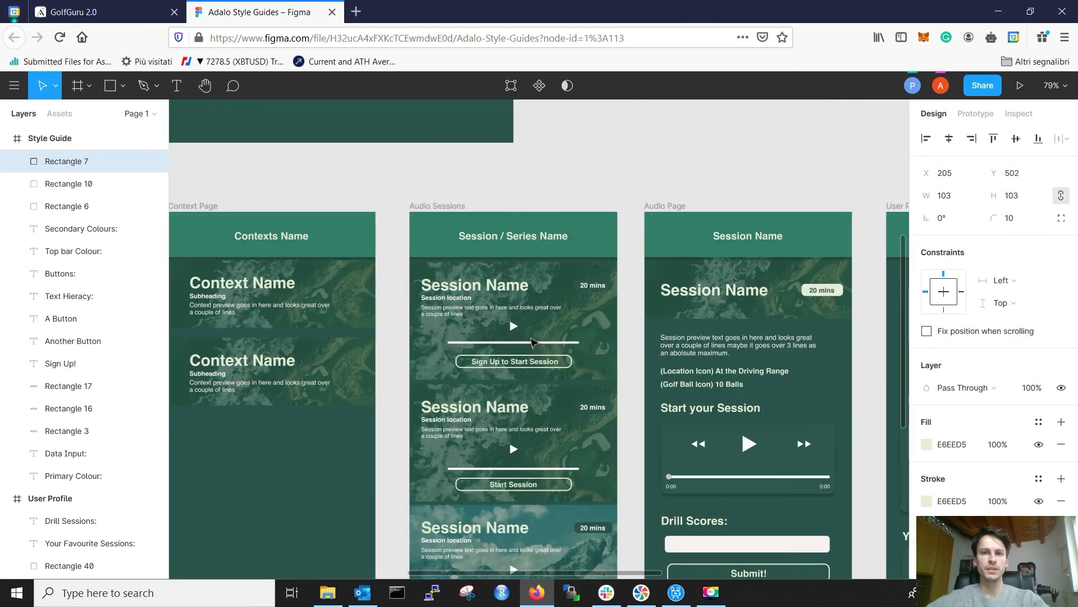
pyautogui.hscroll(5, 531, 339)
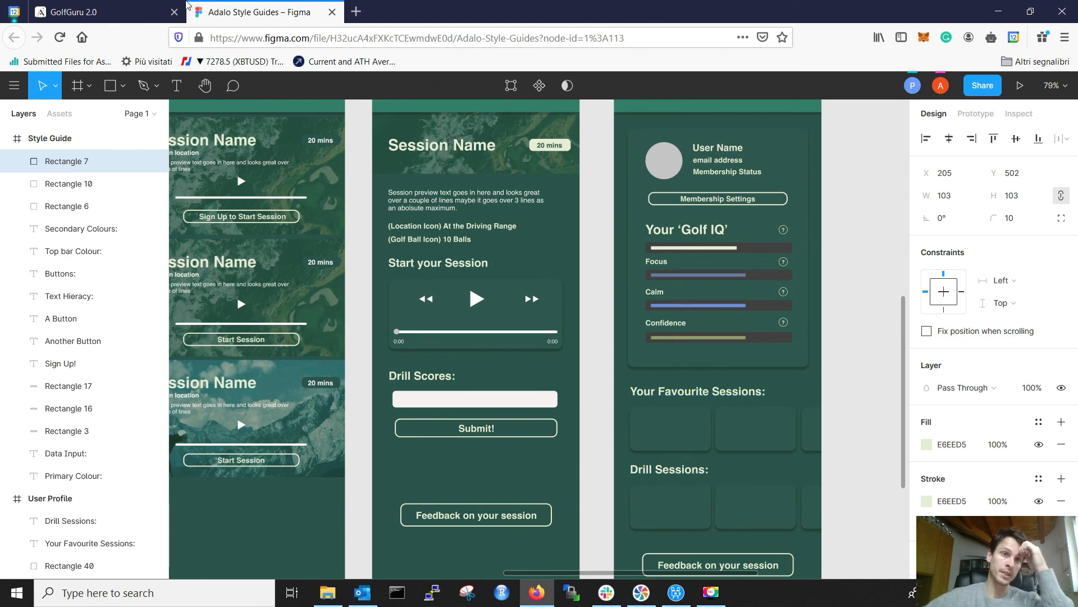
# Step: Drag the Favourite Sessions card list slightly right to align with the heading
pyautogui.hotkey('ctrl', 'Tab')
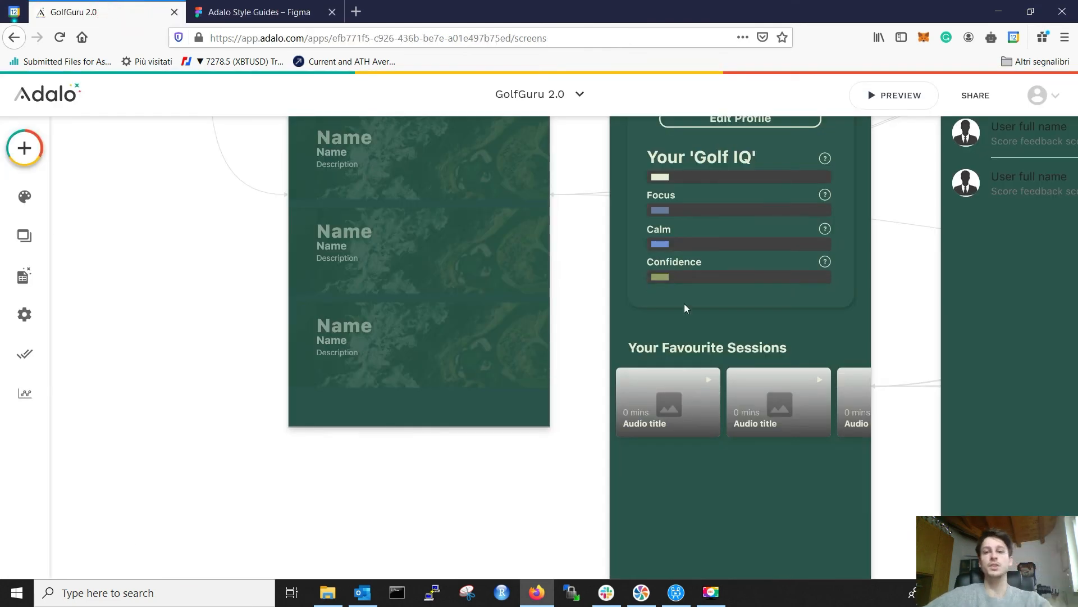
pyautogui.click(679, 395)
pyautogui.click(302, 7)
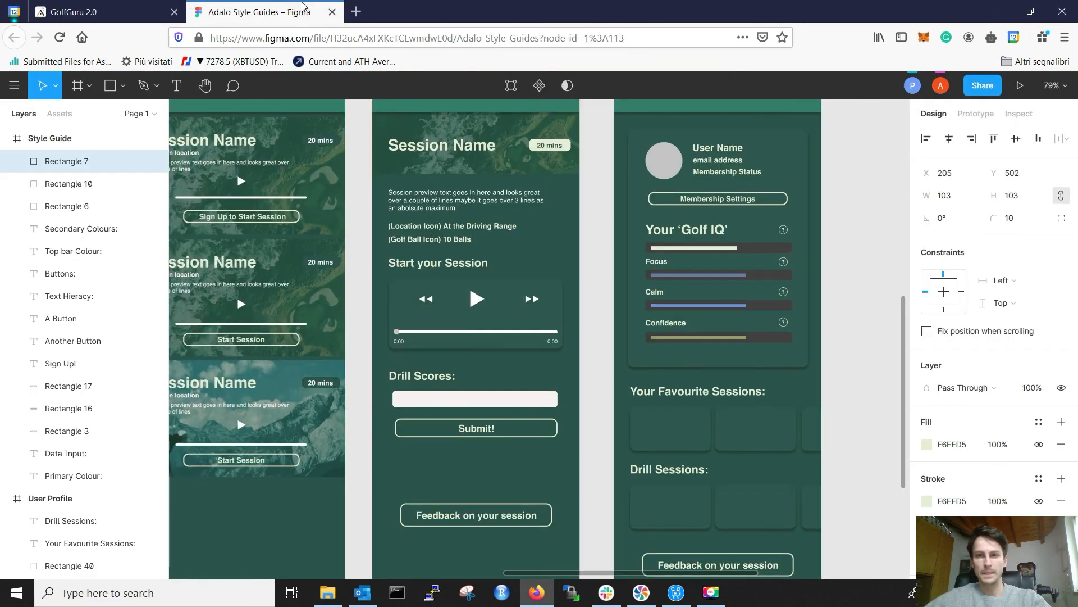
pyautogui.hotkey('ctrl', 'Tab')
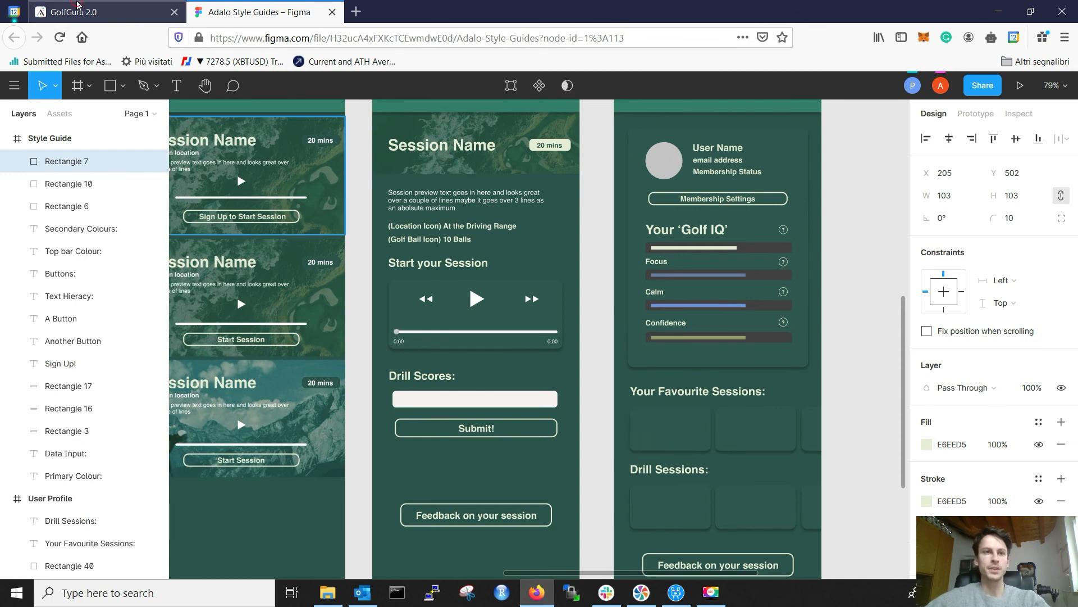
pyautogui.scroll(5, 706, 413)
pyautogui.moveTo(695, 388); pyautogui.dragTo(684, 361)
pyautogui.click(450, 430)
pyautogui.click(695, 357)
# Step: Nudge the Your Favourite Sessions heading down slightly with the arrow keys
pyautogui.click(481, 397)
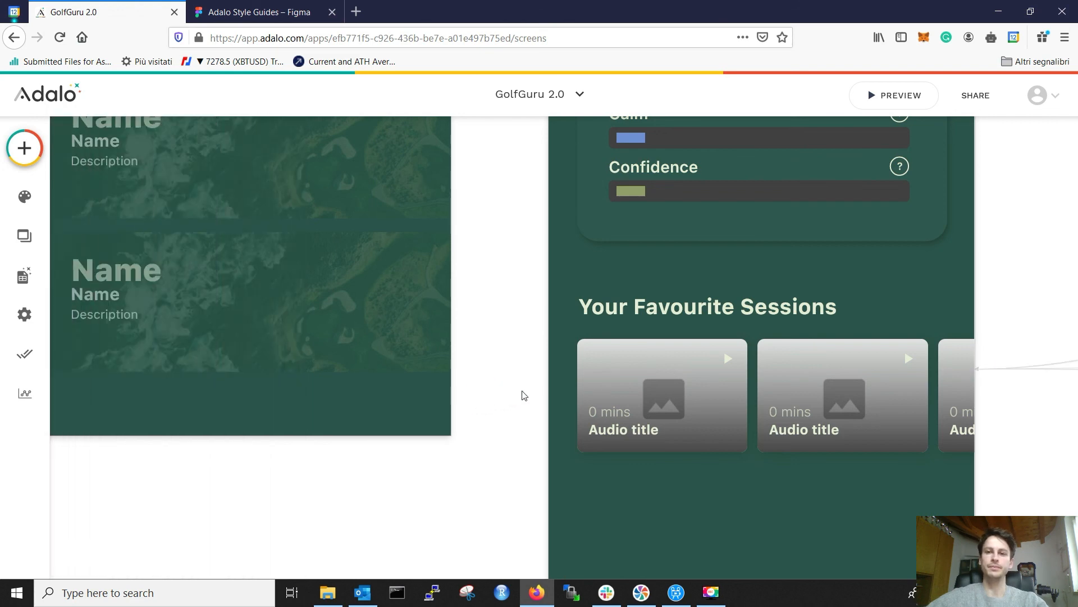
pyautogui.click(676, 378)
pyautogui.click(679, 305)
pyautogui.press('Down')
pyautogui.press('Down')
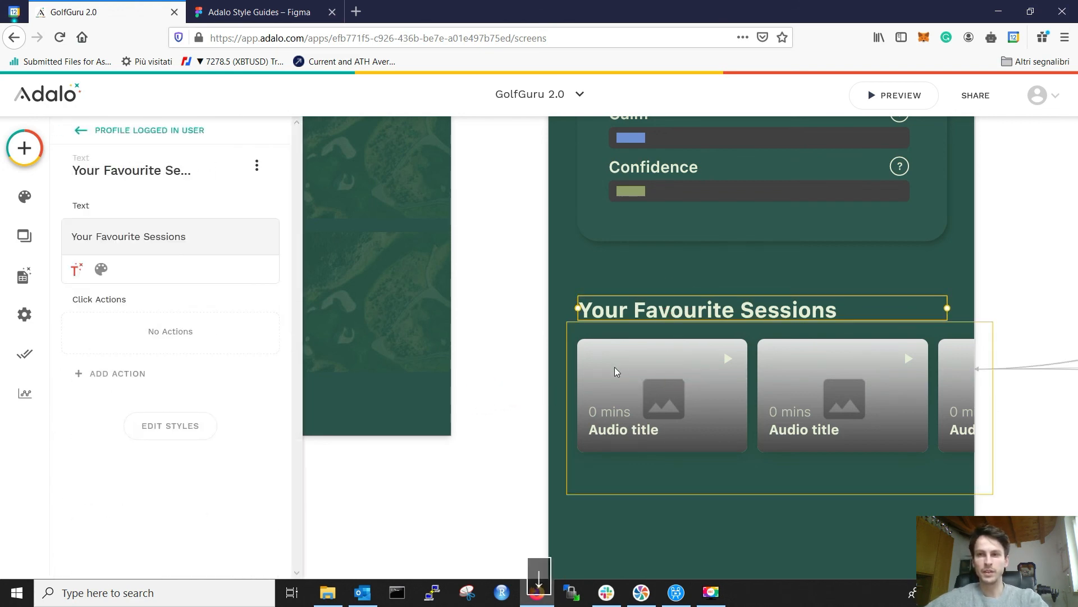
pyautogui.press('Down')
pyautogui.press('Down')
pyautogui.press('Down')
pyautogui.press('Down')
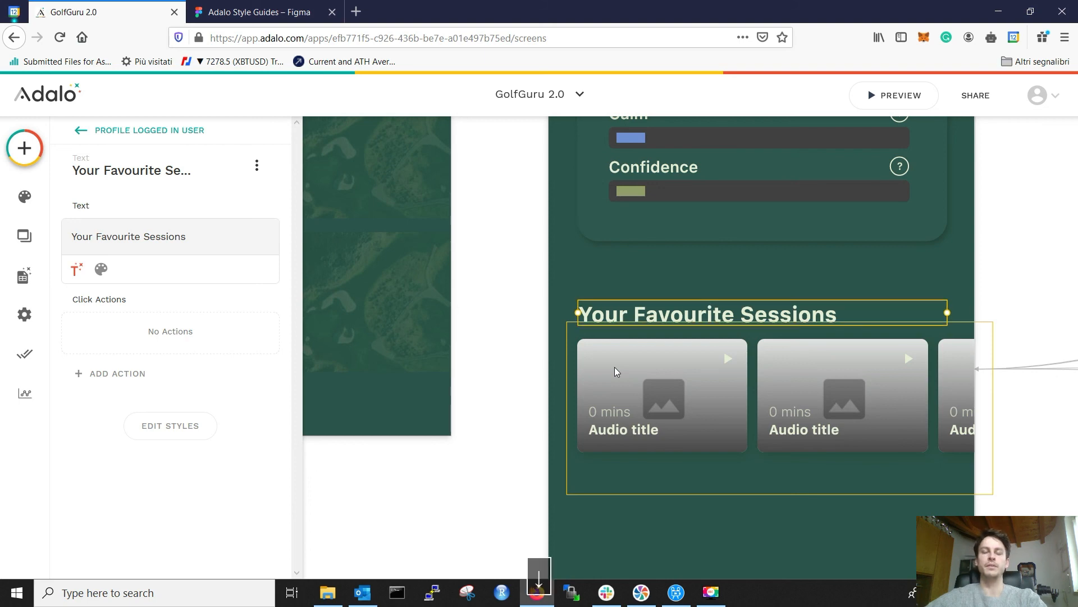
pyautogui.press('Up')
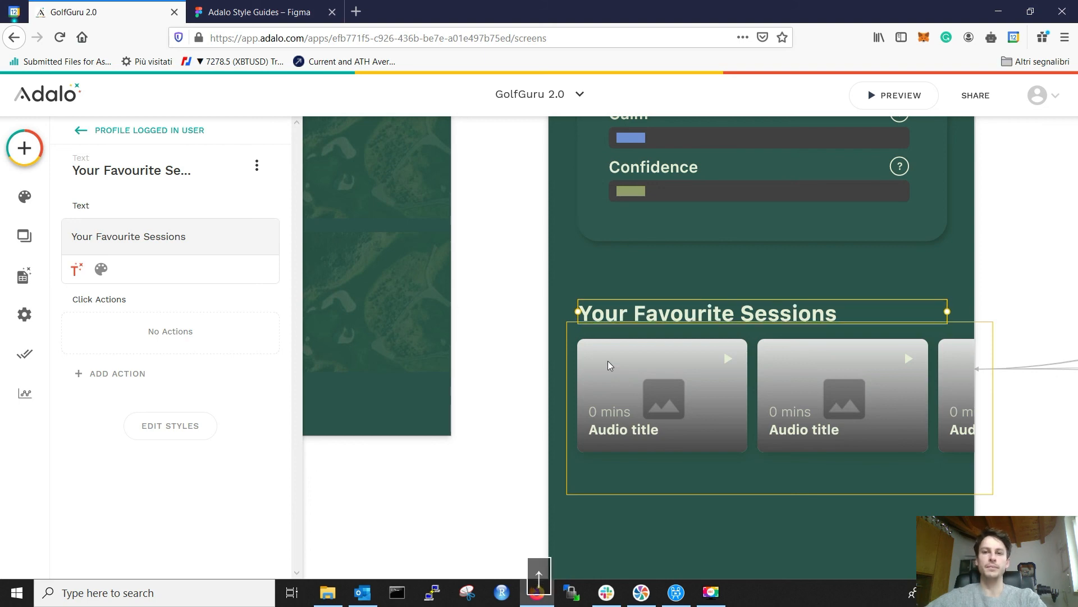
pyautogui.click(488, 365)
# Step: Pull the card list's right edge in so it ends at the screen edge
pyautogui.scroll(-3, 524, 380)
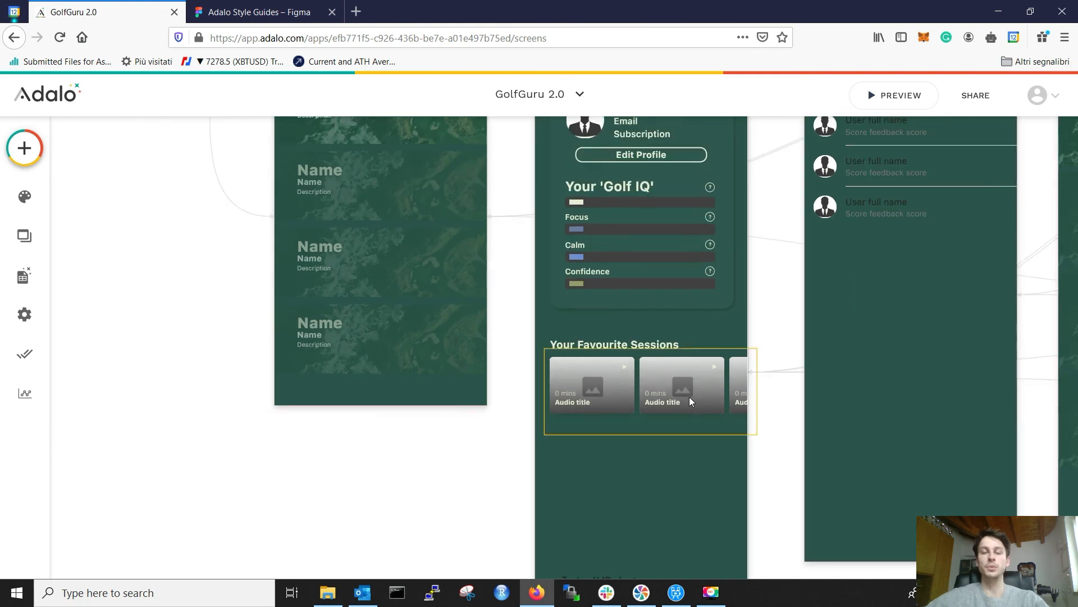
pyautogui.click(715, 383)
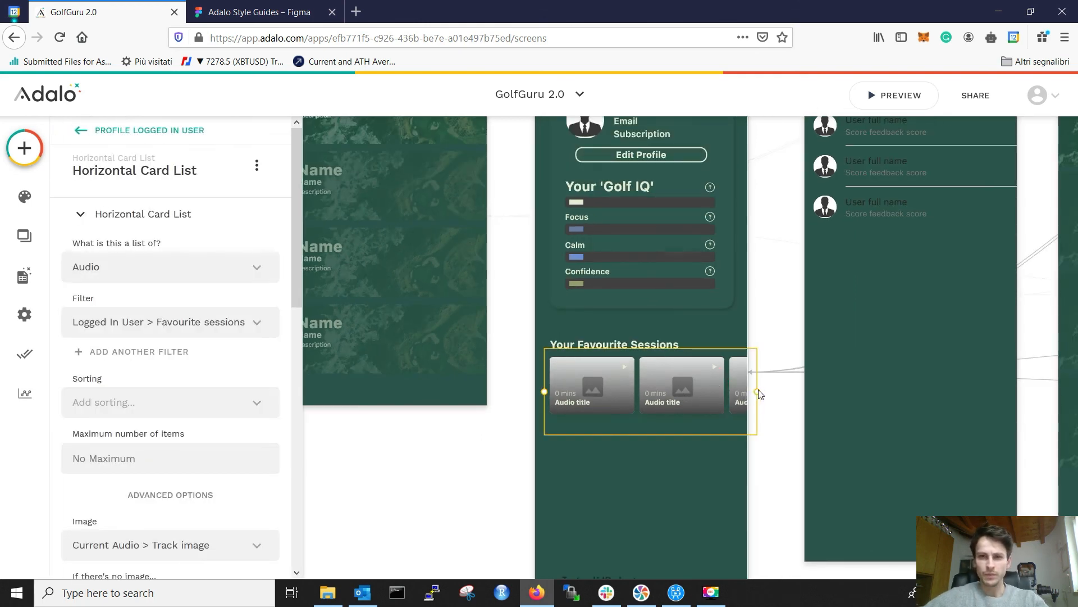
pyautogui.moveTo(757, 389); pyautogui.dragTo(747, 390)
pyautogui.click(686, 501)
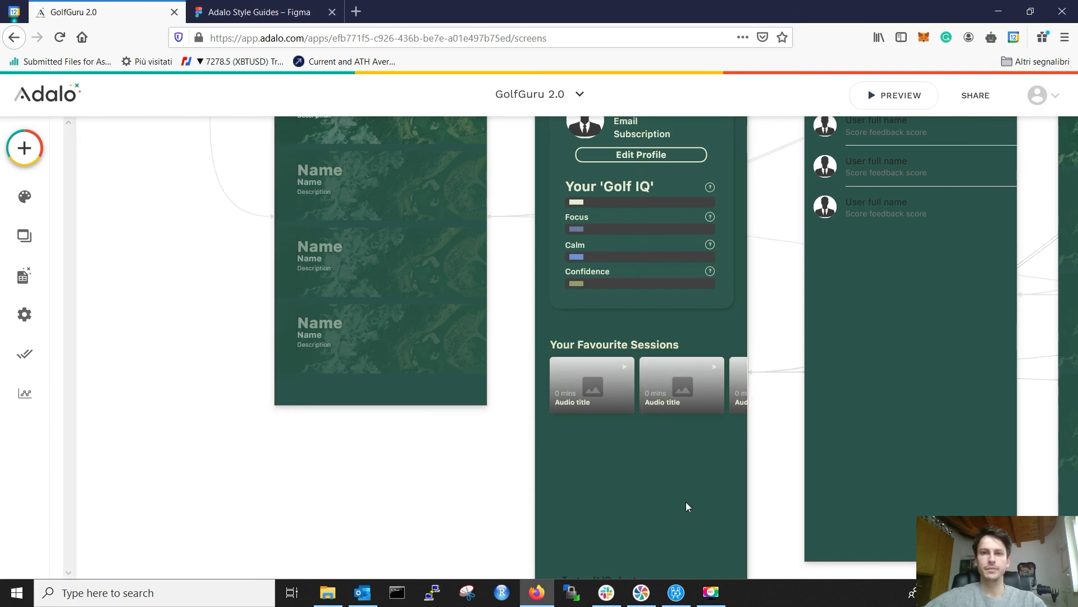
pyautogui.keyDown('ctrl'); pyautogui.scroll(-3, 566, 345); pyautogui.keyUp('ctrl')
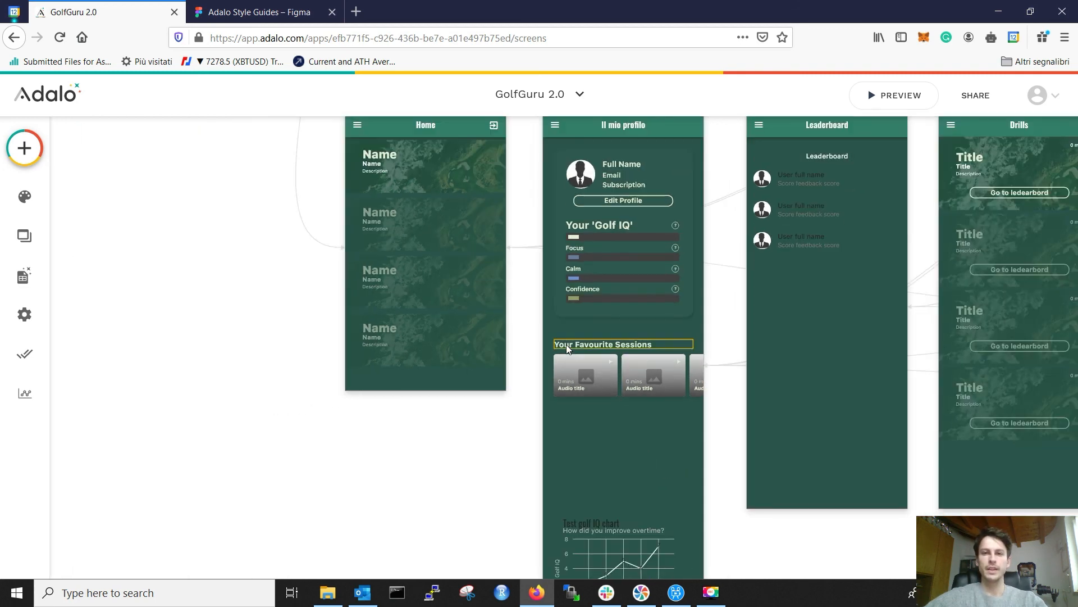
# Step: Select the Your Favourite Sessions heading and card list together and nudge them up
pyautogui.moveTo(550, 344); pyautogui.dragTo(584, 377)
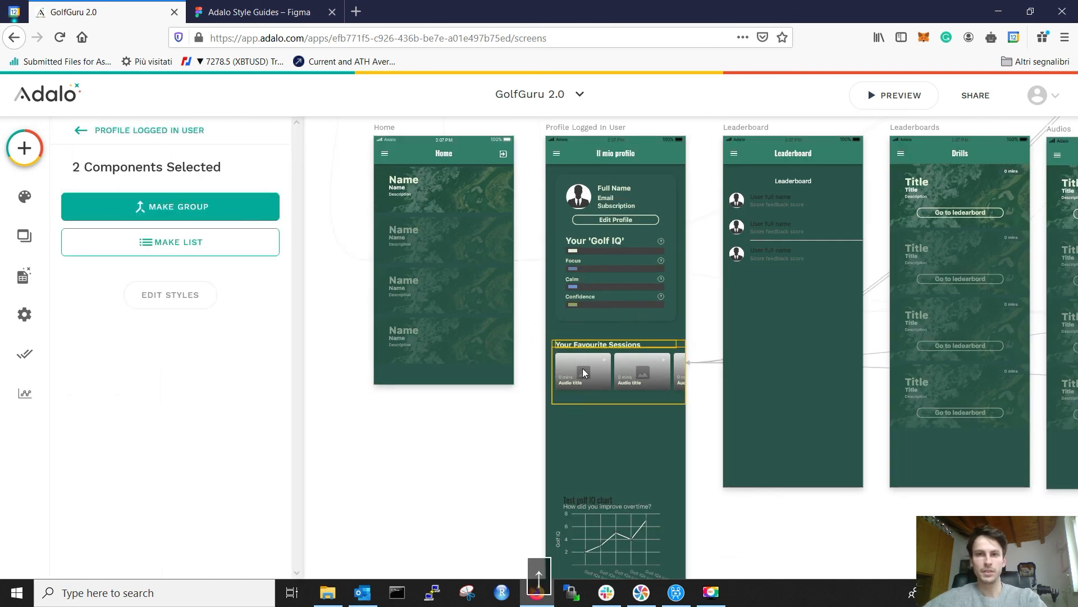
pyautogui.moveTo(659, 380); pyautogui.dragTo(660, 377)
pyautogui.press('Up')
pyautogui.press('Up')
pyautogui.press('Up')
pyautogui.press('Up')
pyautogui.press('Up')
pyautogui.press('Up')
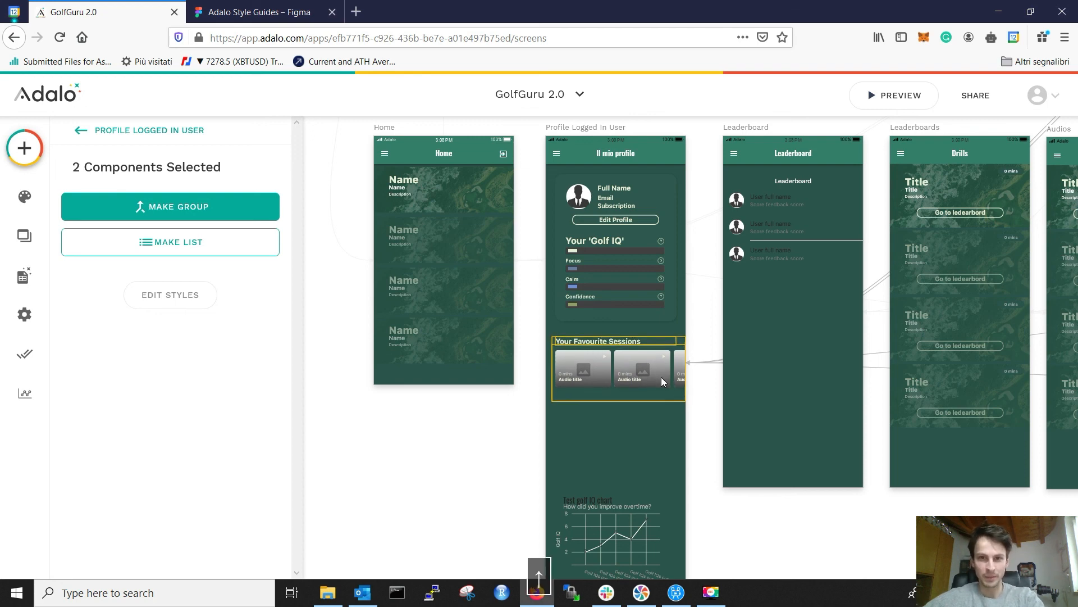
# Step: Alt-drag a copy of the heading and card list below the original and align it
pyautogui.moveTo(664, 379); pyautogui.dragTo(642, 431)
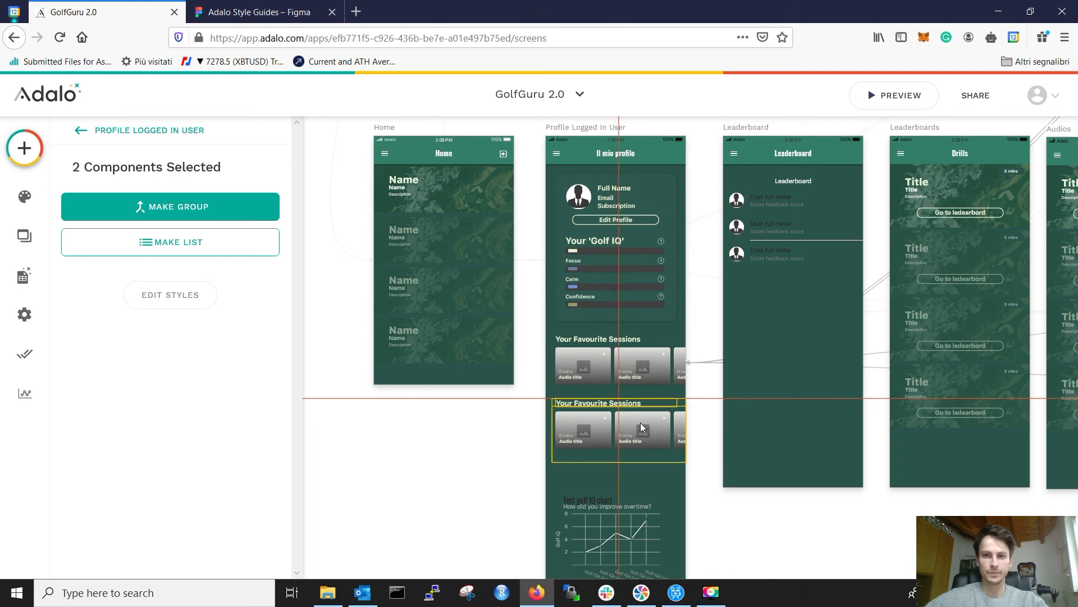
pyautogui.press('Up')
pyautogui.press('Up')
pyautogui.press('Up')
pyautogui.press('Up')
pyautogui.press('Up')
pyautogui.press('Up')
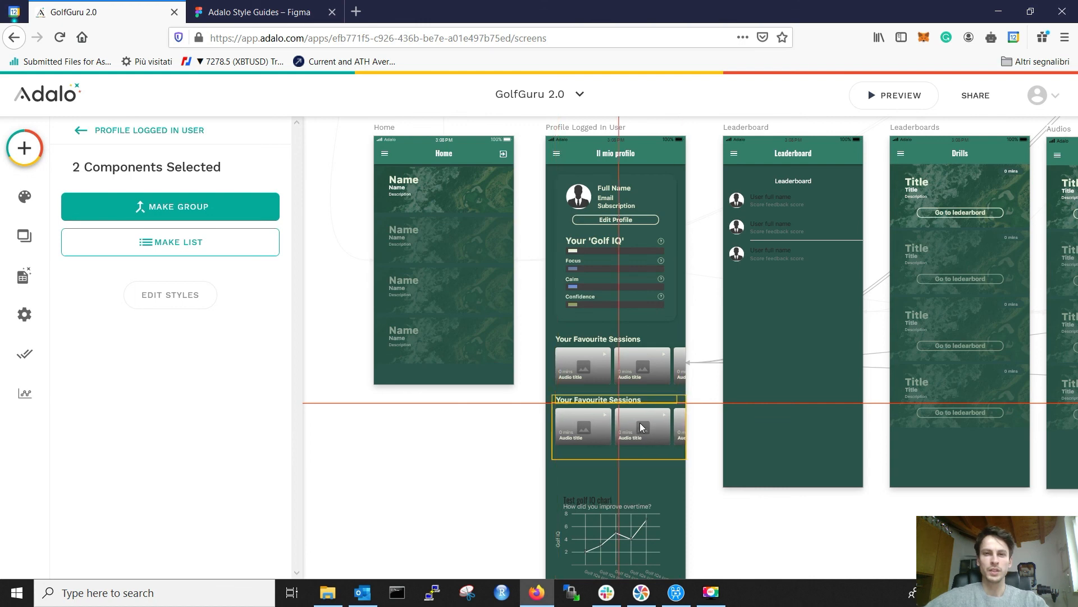
pyautogui.moveTo(639, 422); pyautogui.dragTo(642, 427)
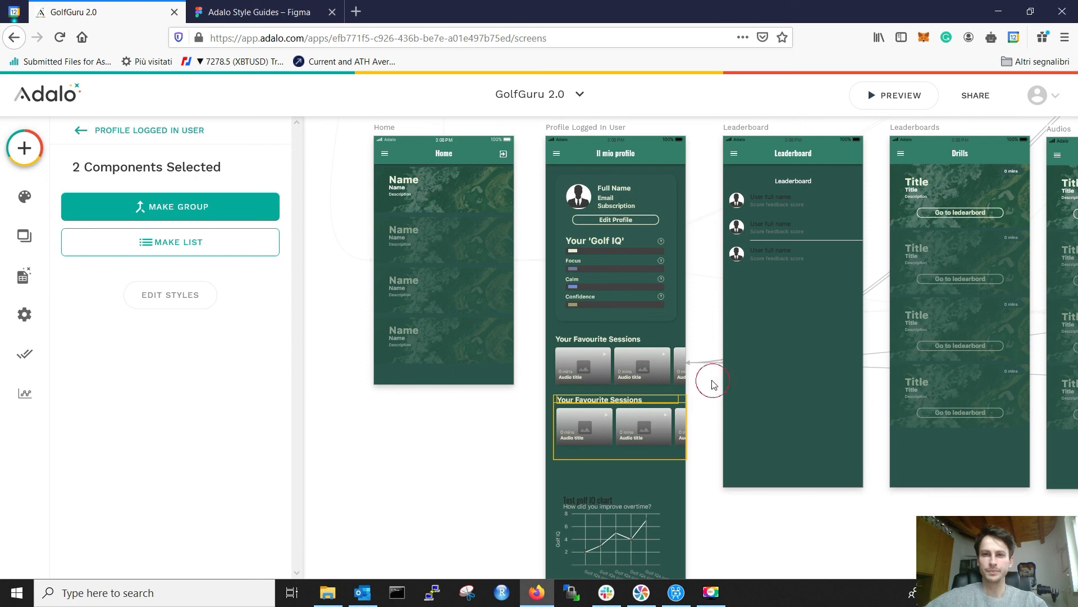
pyautogui.click(691, 361)
pyautogui.scroll(3, 633, 453)
pyautogui.scroll(2, 632, 452)
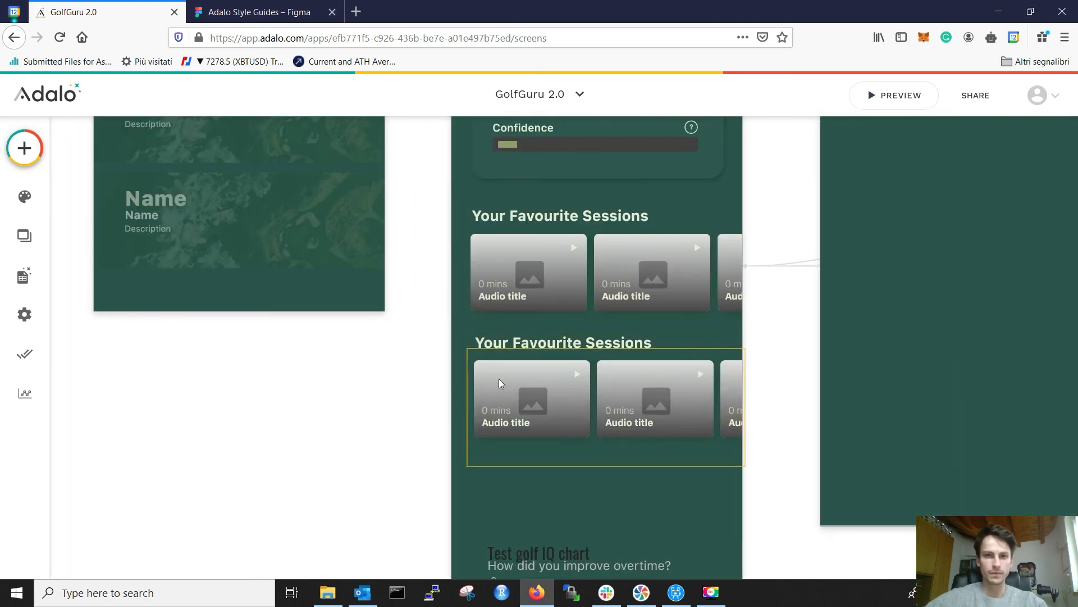
# Step: Shift the second heading and card list left to line up with the first list
pyautogui.click(497, 360)
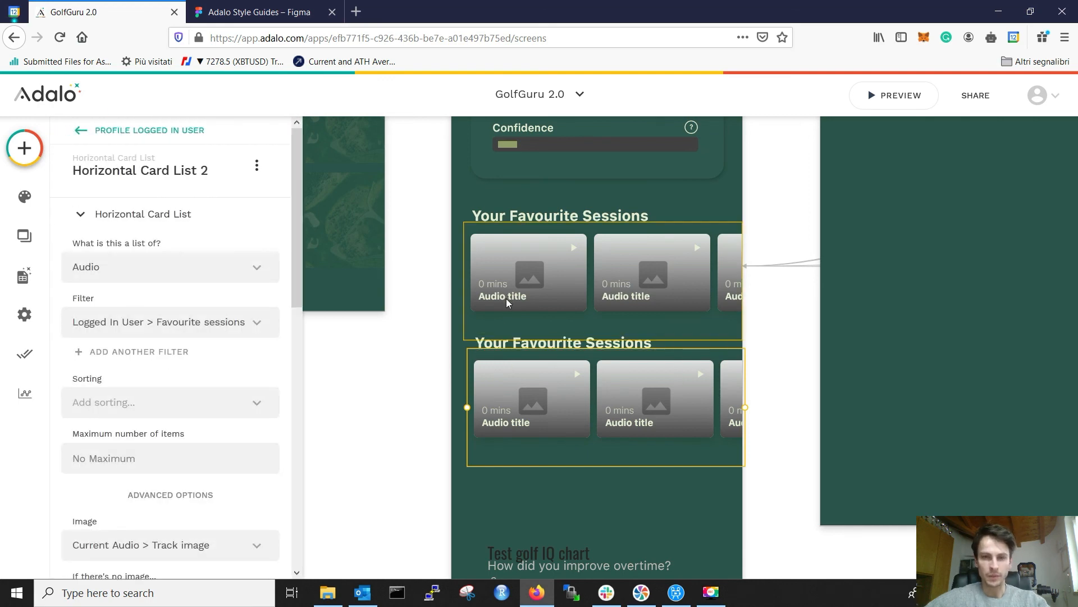
pyautogui.keyDown('shift'); pyautogui.click(486, 340); pyautogui.keyUp('shift')
pyautogui.click(419, 379)
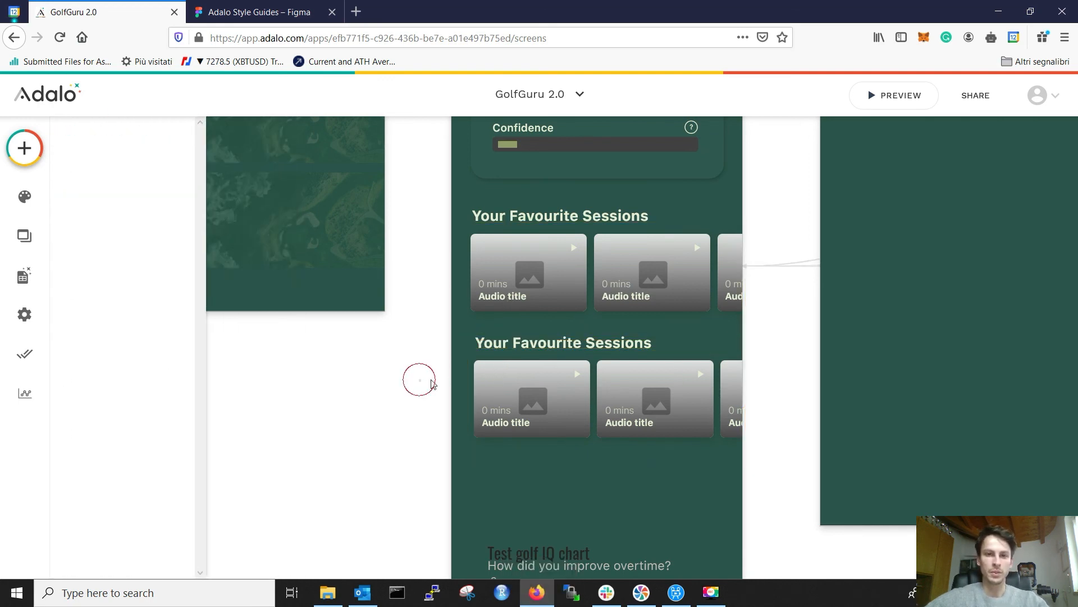
pyautogui.click(499, 369)
pyautogui.keyDown('shift'); pyautogui.click(508, 343); pyautogui.keyUp('shift')
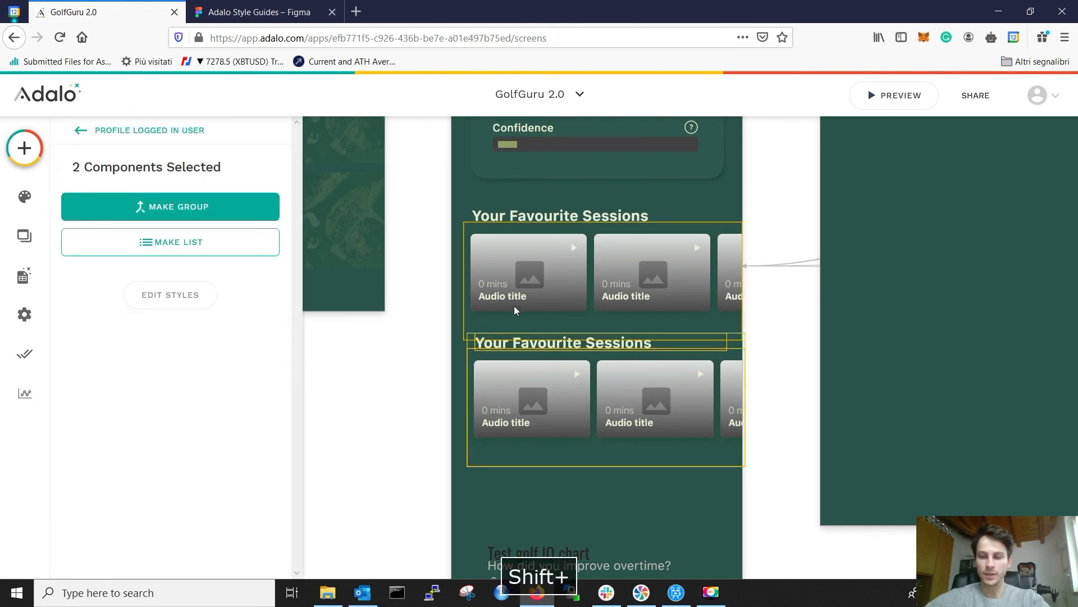
pyautogui.press('Left')
pyautogui.press('Left')
pyautogui.press('Left')
pyautogui.press('Left')
pyautogui.press('Left')
pyautogui.press('Left')
# Step: Reselect the second card list and compare it against the Figma style guide mock-up
pyautogui.click(391, 442)
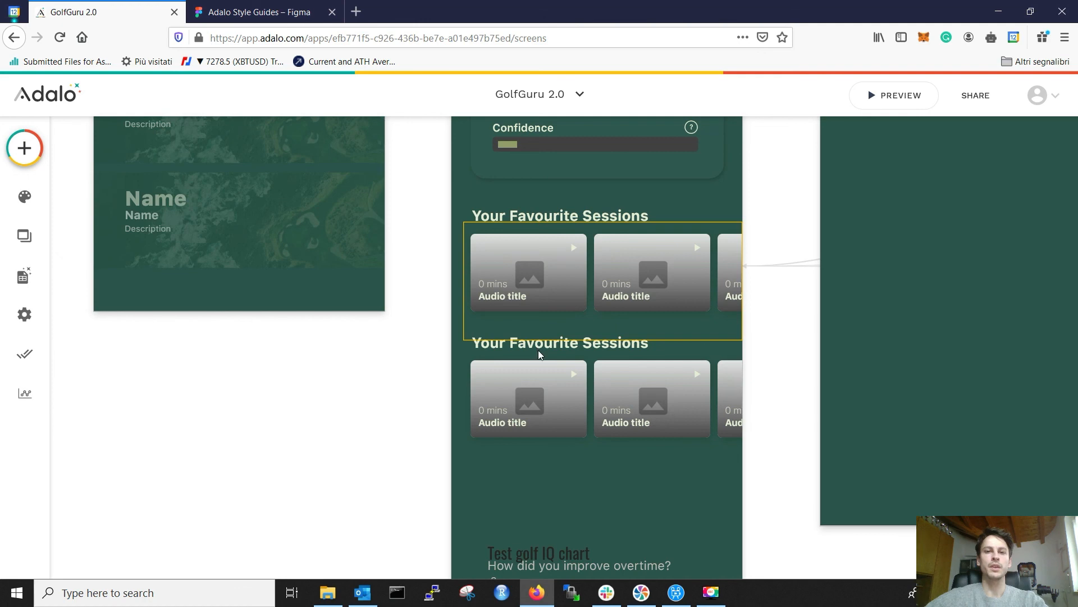
pyautogui.click(495, 380)
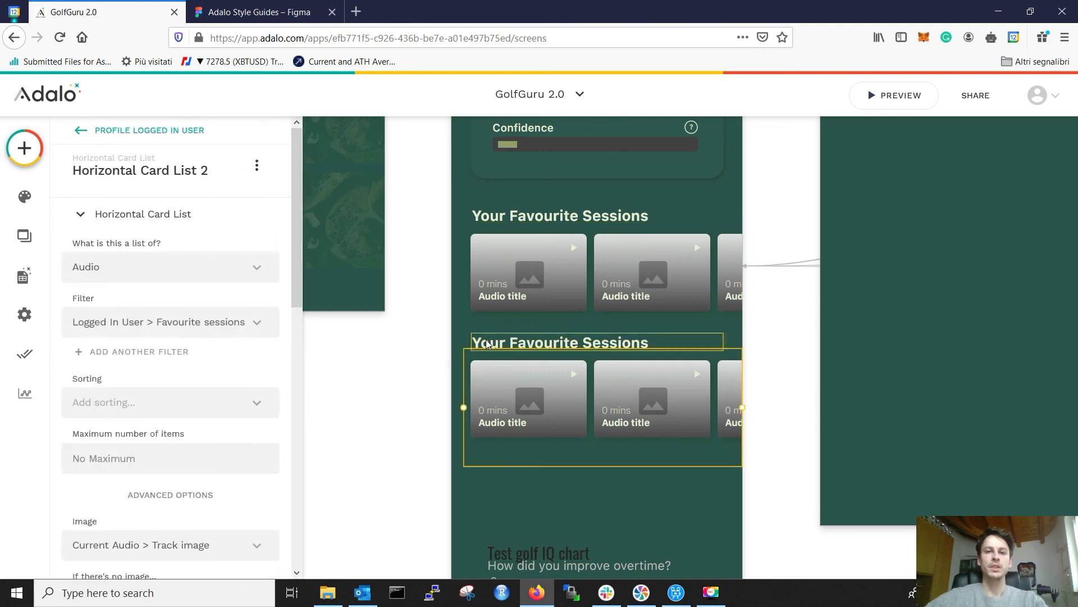
pyautogui.click(259, 11)
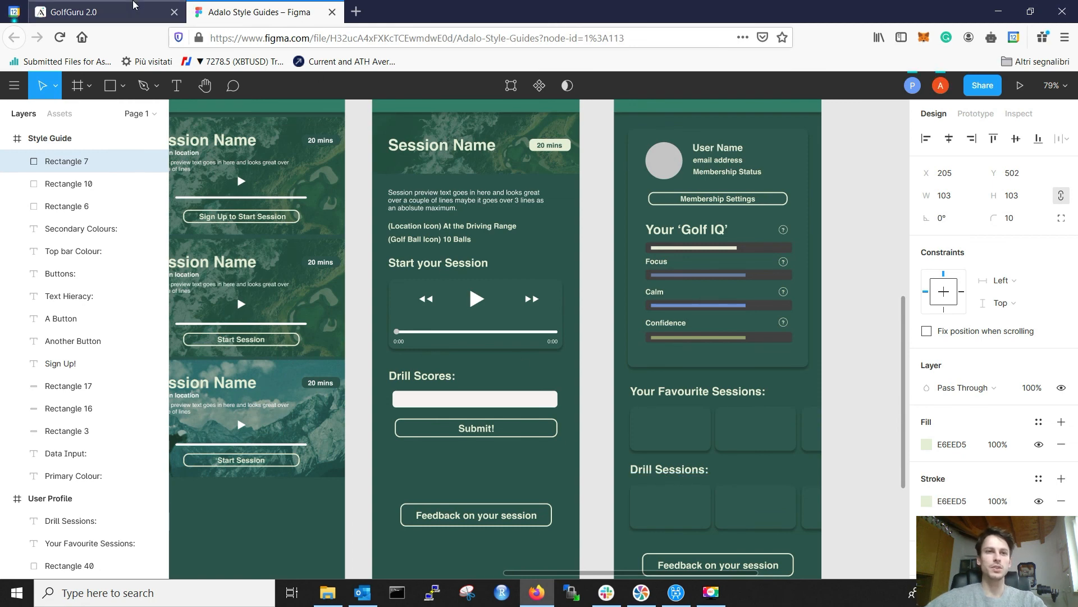
pyautogui.click(129, 12)
# Step: Change the duplicated heading's text to 'Drill sessions'
pyautogui.click(565, 348)
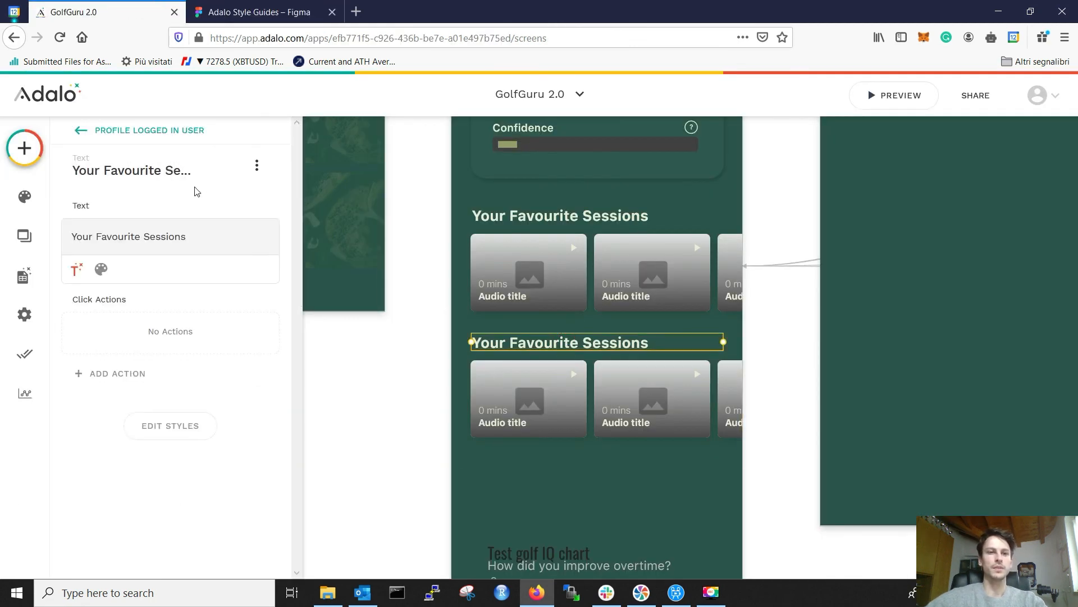
pyautogui.tripleClick(190, 231)
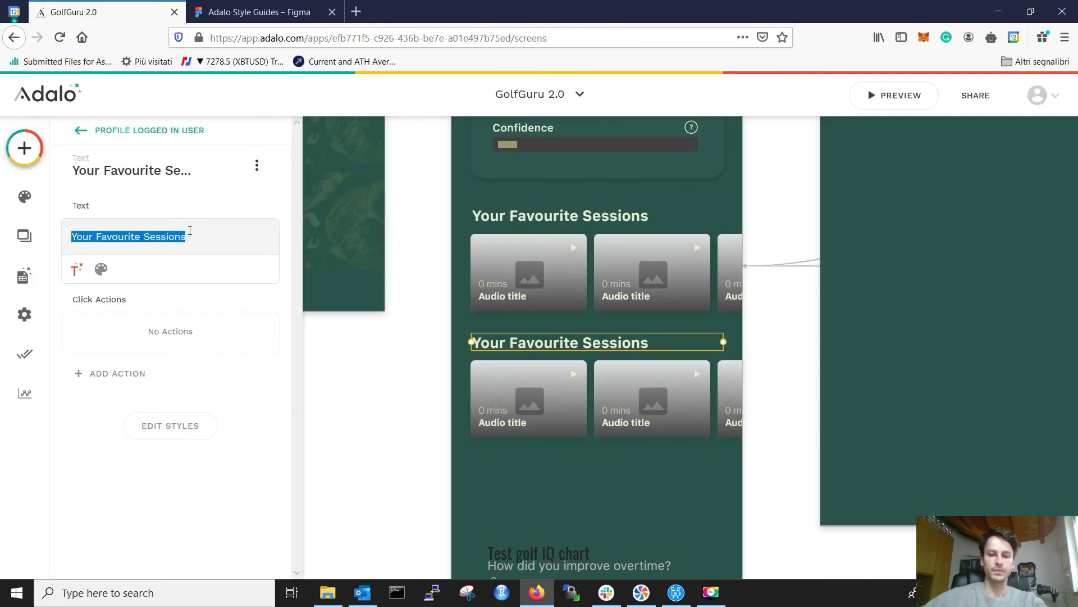
pyautogui.write('Dril')
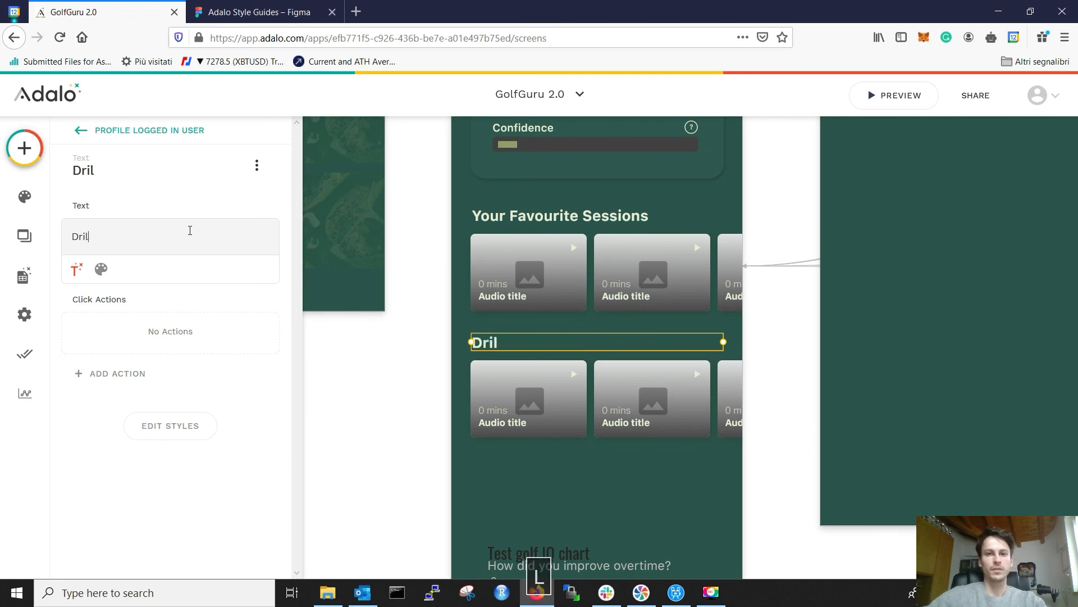
pyautogui.write('l sessions')
pyautogui.press('BackSpace')
pyautogui.write('ns')
pyautogui.click(779, 352)
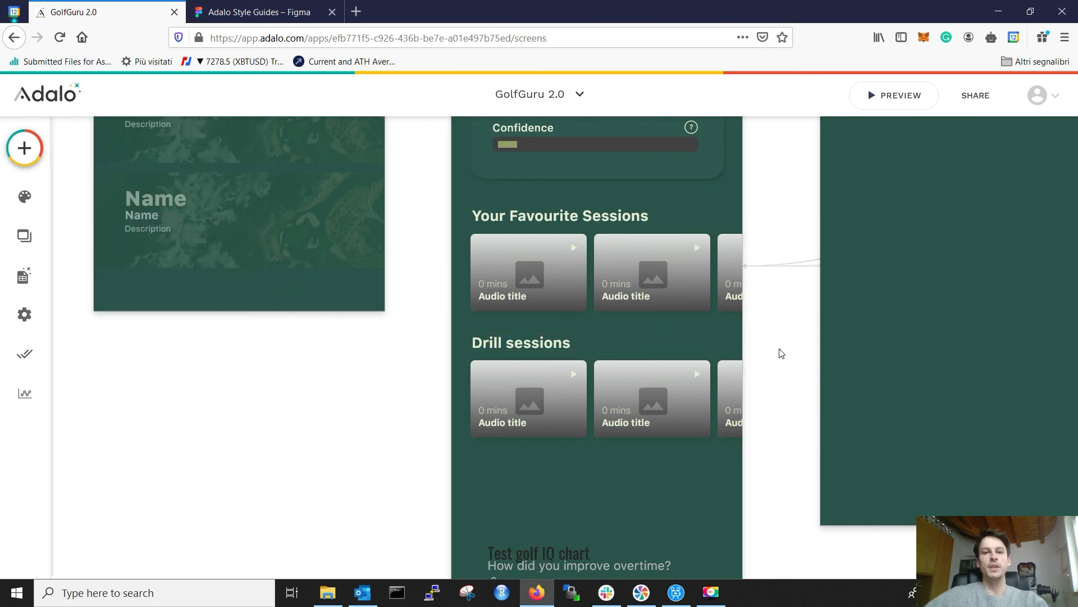
pyautogui.scroll(-2, 759, 357)
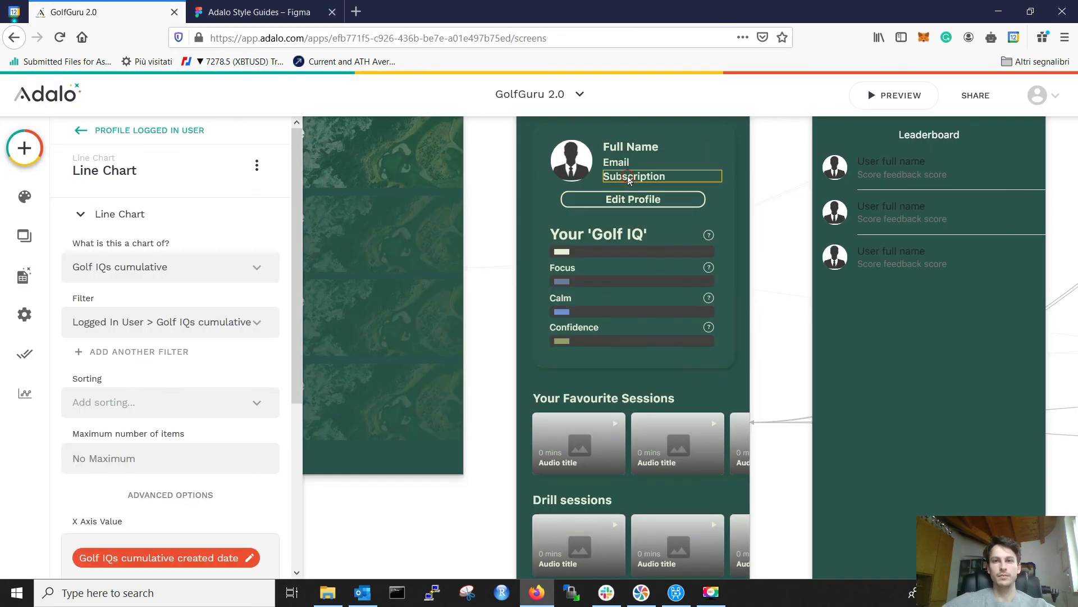
# Step: Select the main Your Golf IQ progress bar and clear its fixed value of 10
pyautogui.click(628, 176)
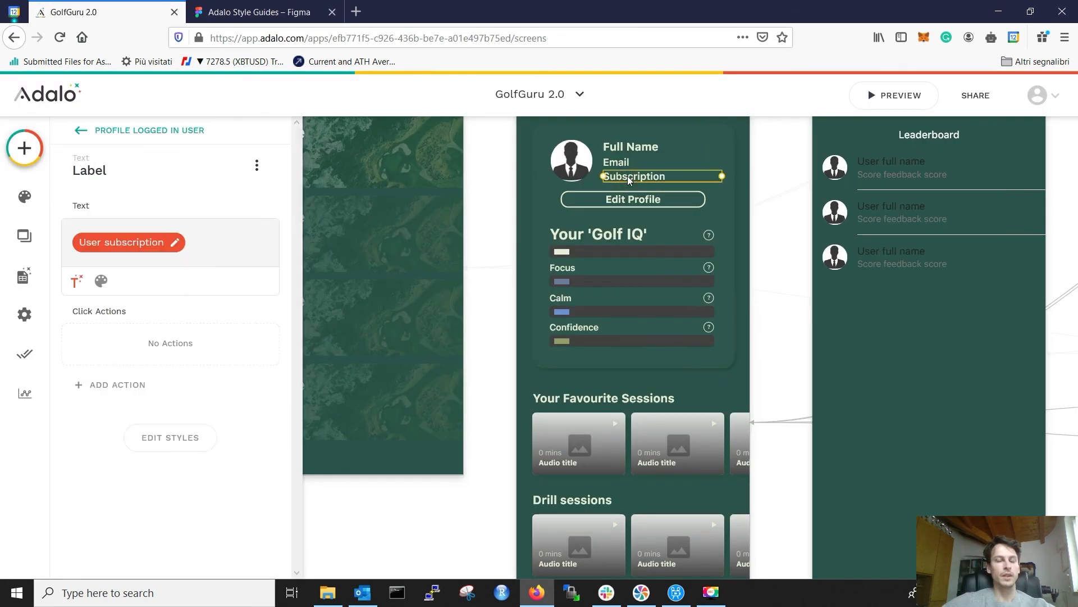
pyautogui.click(564, 250)
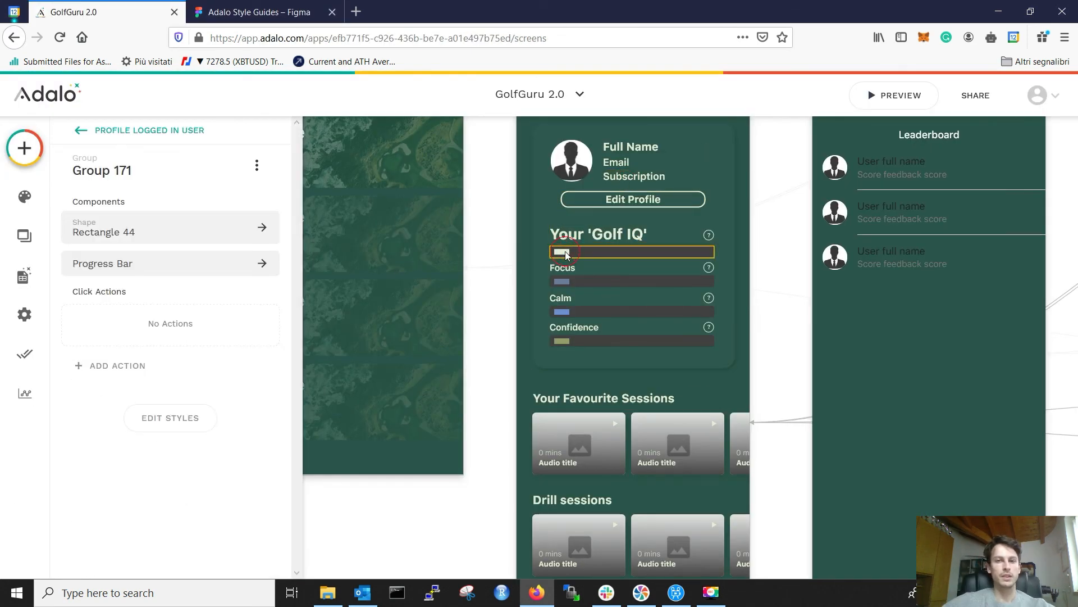
pyautogui.click(565, 250)
pyautogui.click(156, 235)
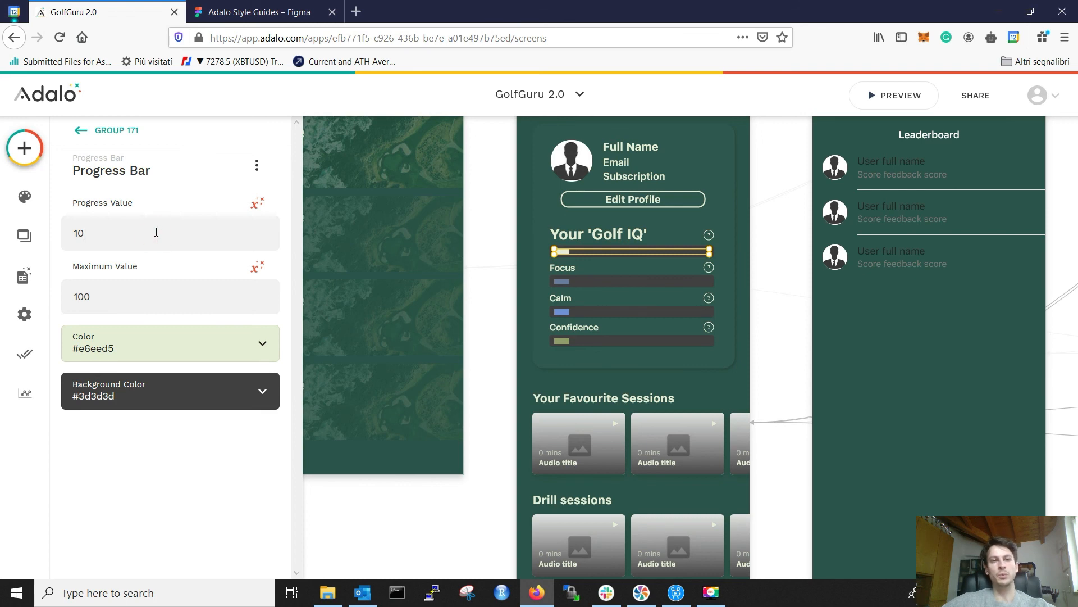
pyautogui.press('BackSpace')
pyautogui.press('BackSpace')
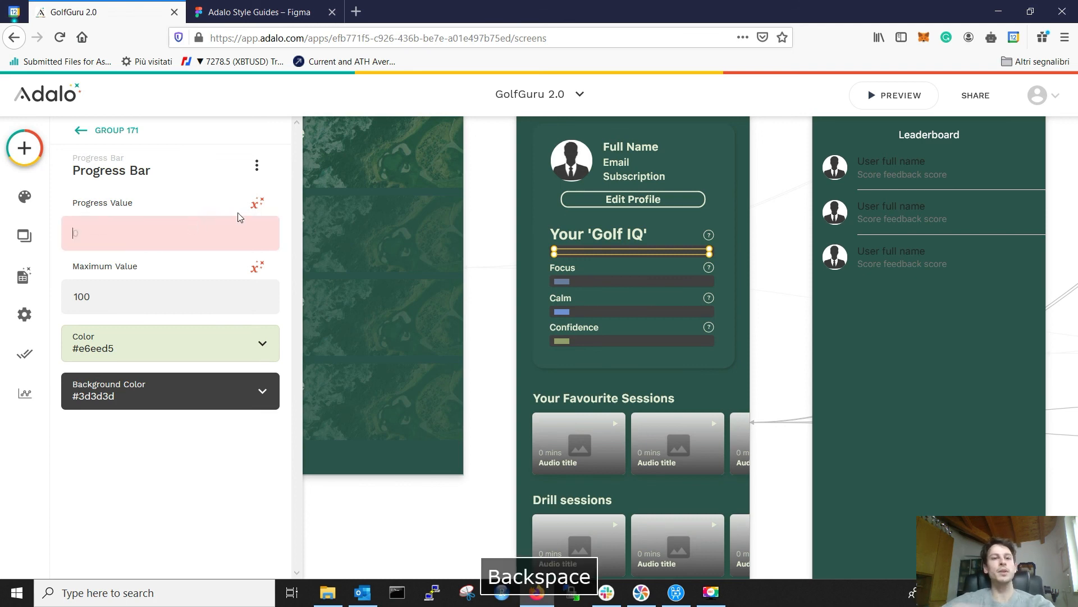
# Step: Bind the bar's Progress Value to Logged In User > Golf IQs > Total > Sum
pyautogui.click(256, 208)
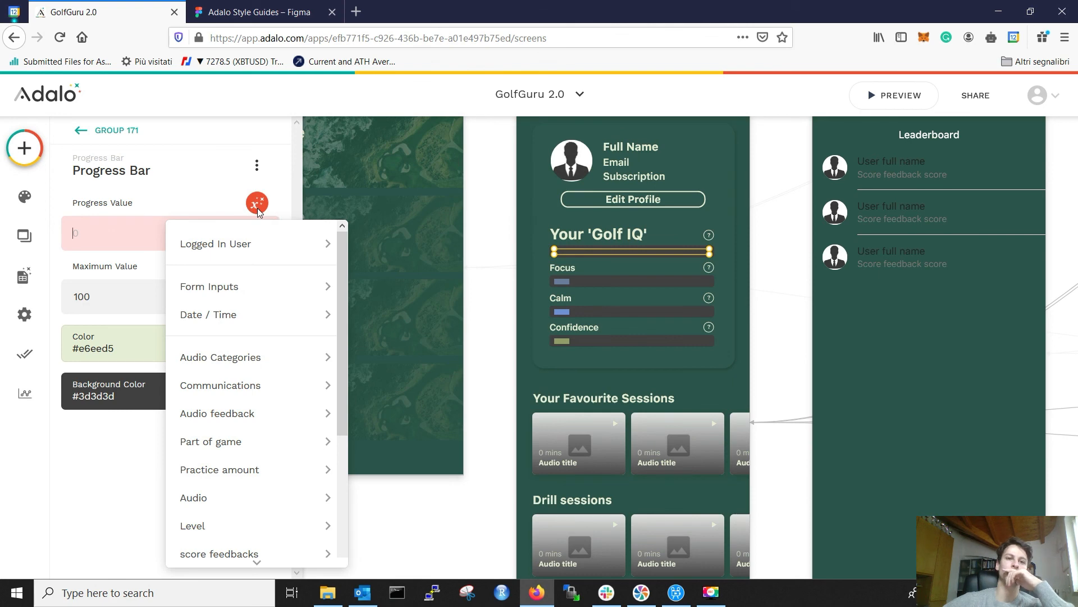
pyautogui.moveTo(260, 245)
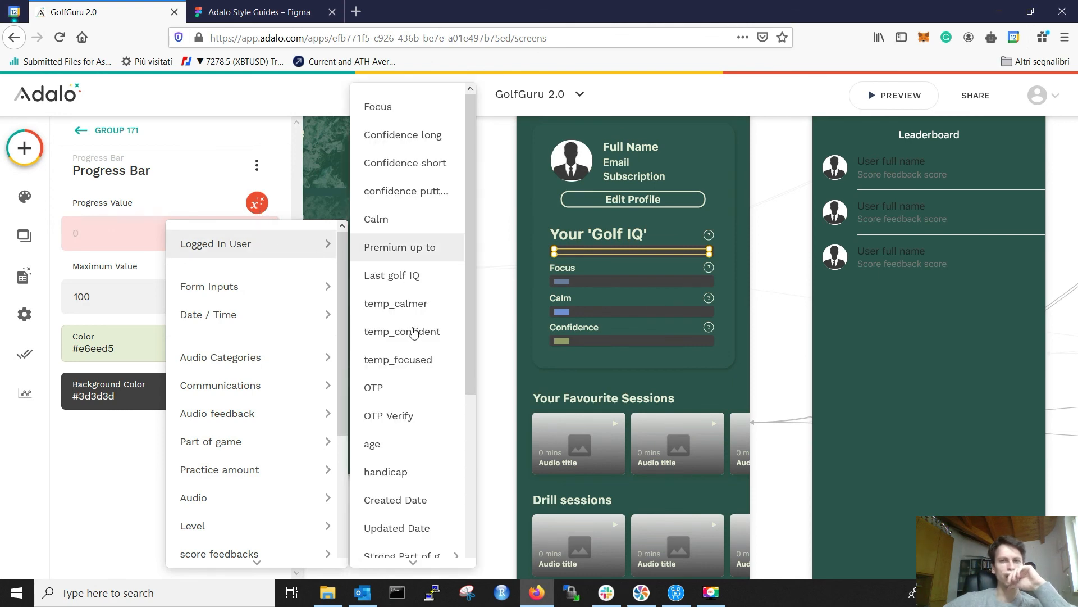
pyautogui.scroll(-4, 418, 331)
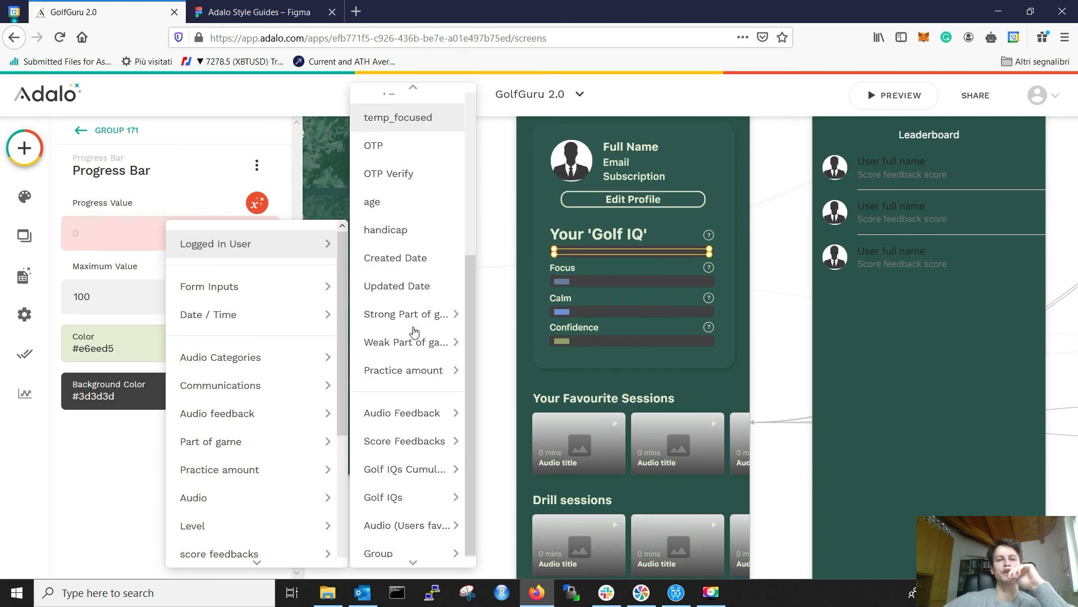
pyautogui.moveTo(406, 432)
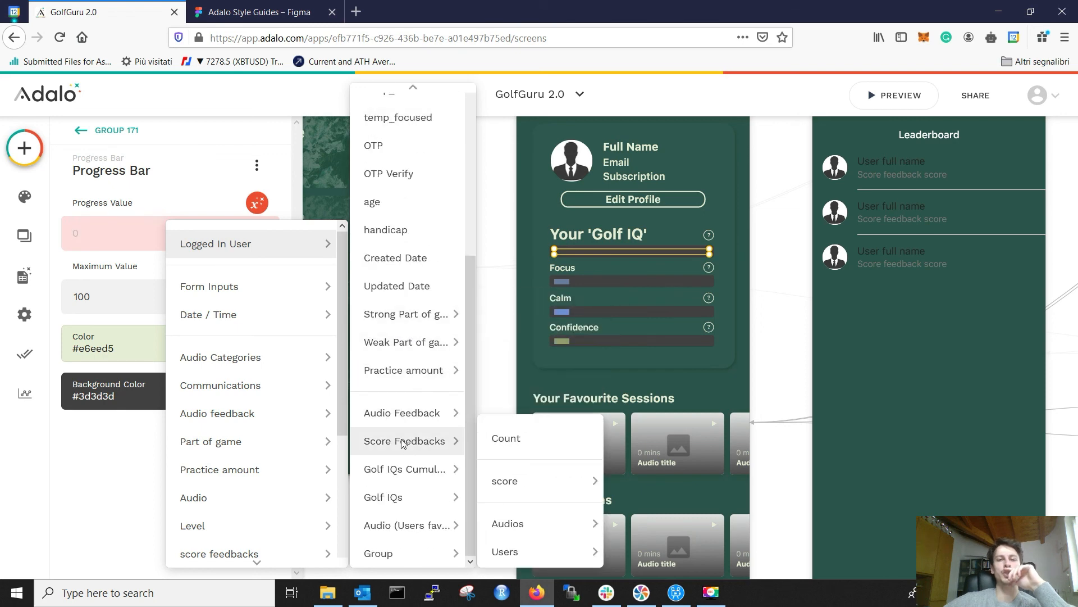
pyautogui.moveTo(403, 497)
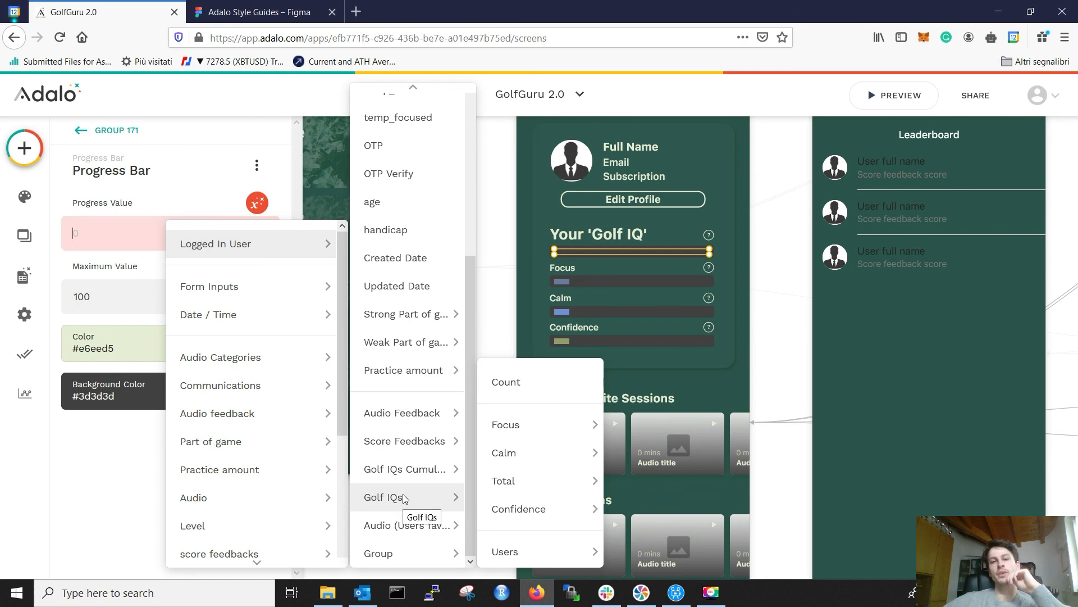
pyautogui.moveTo(407, 473)
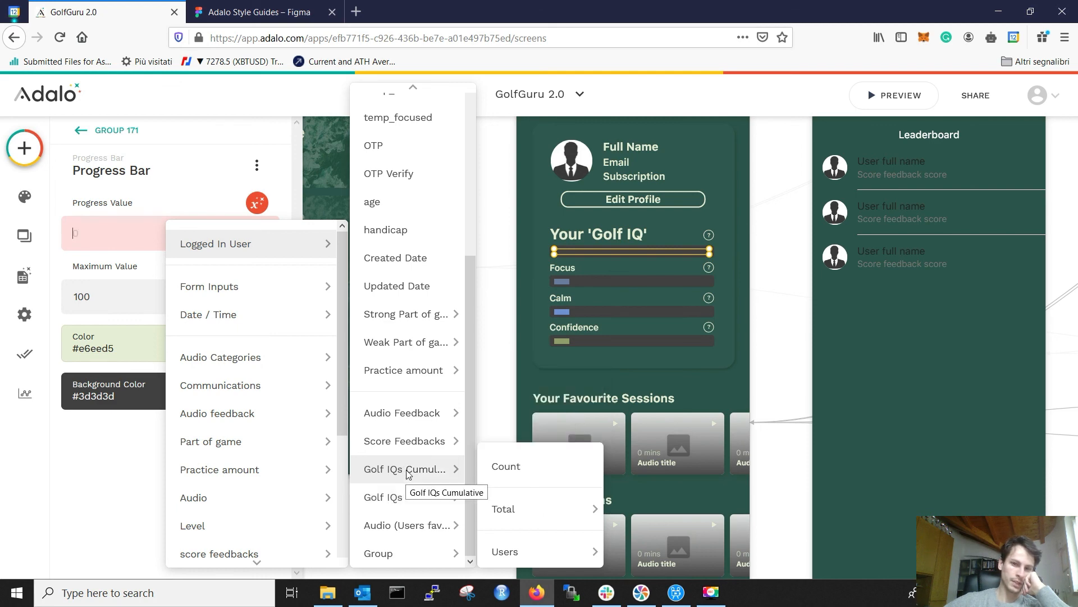
pyautogui.moveTo(408, 501)
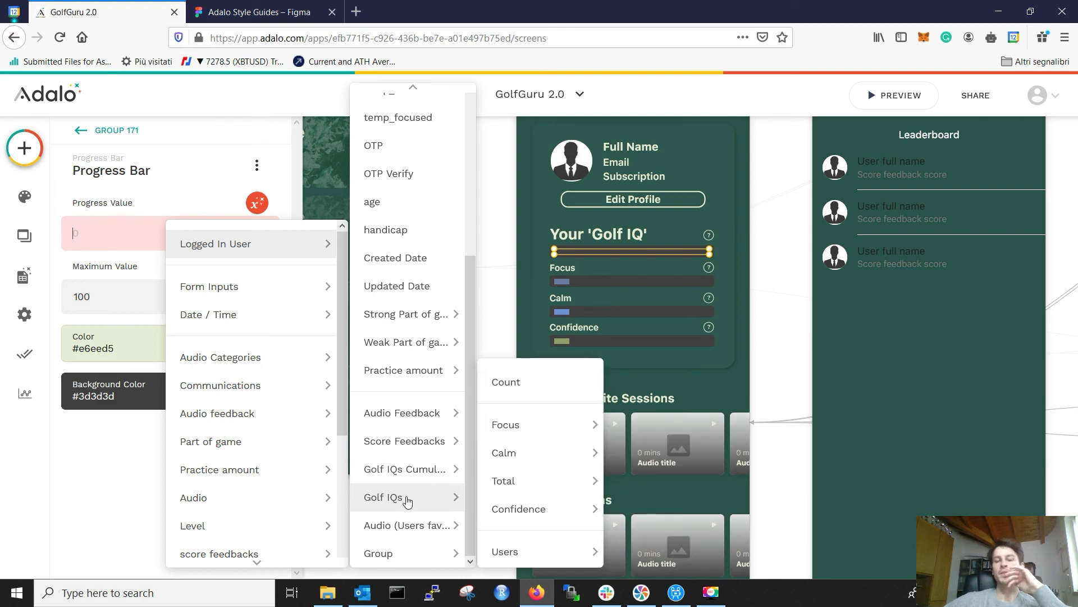
pyautogui.moveTo(566, 477)
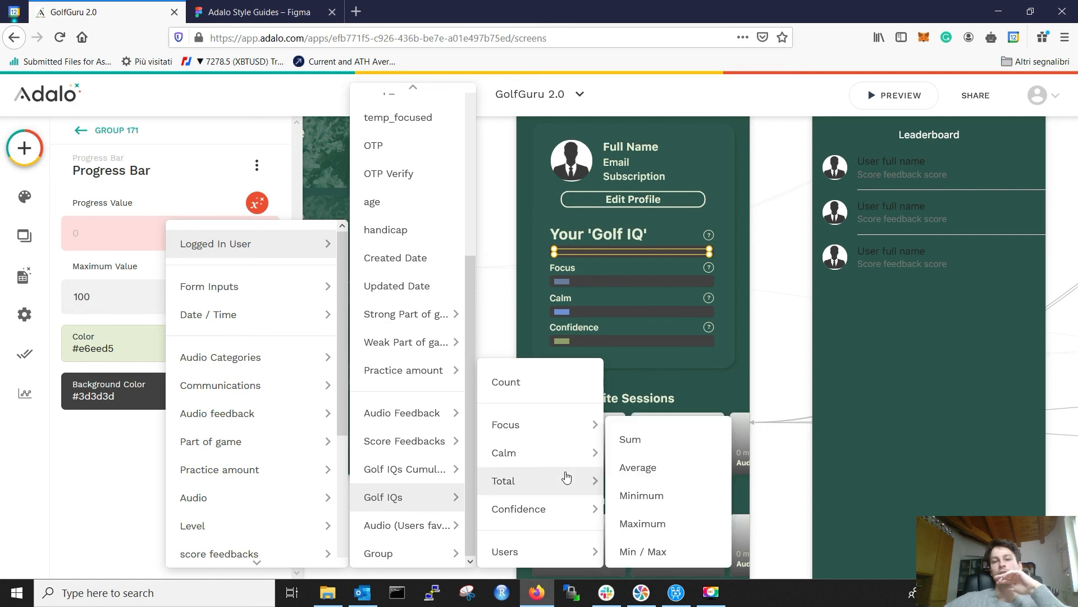
pyautogui.click(652, 441)
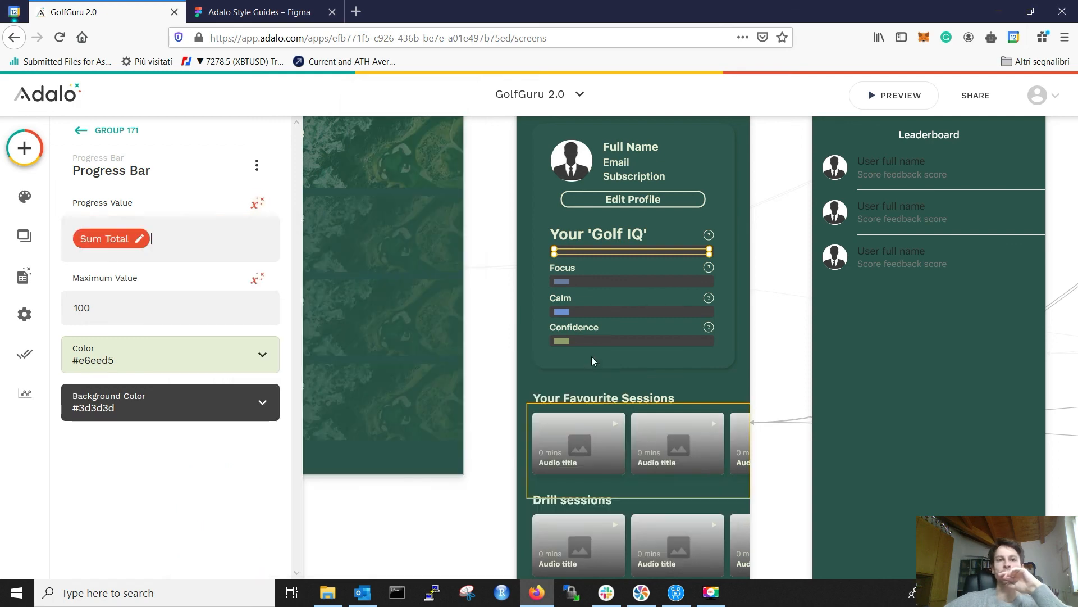
pyautogui.click(566, 279)
pyautogui.click(568, 282)
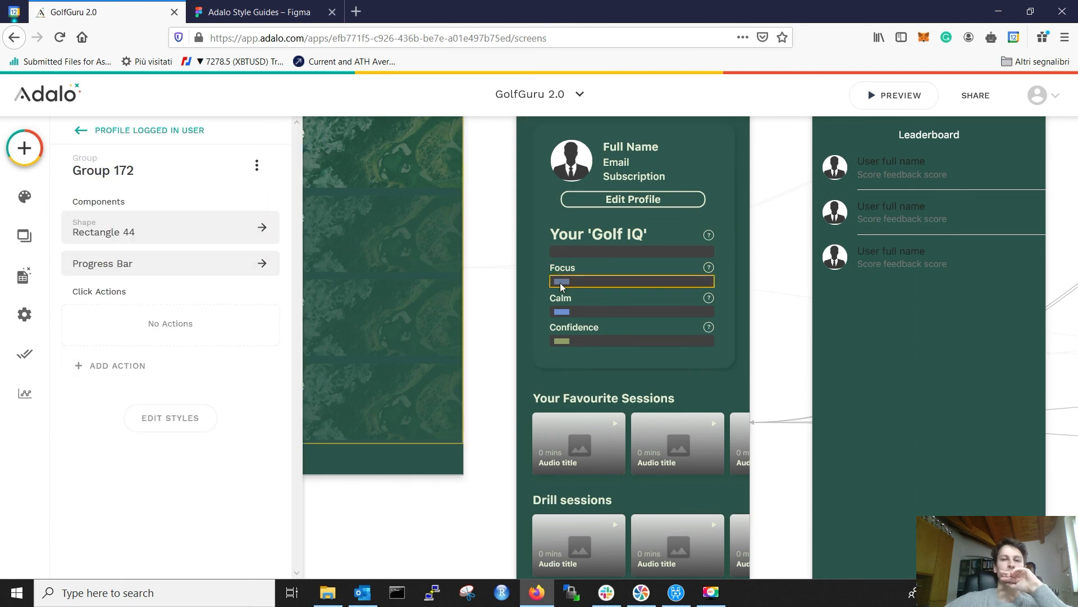
# Step: Replace the Focus bar's fixed 10 with the Sum of the user's Golf IQs Focus
pyautogui.click(561, 282)
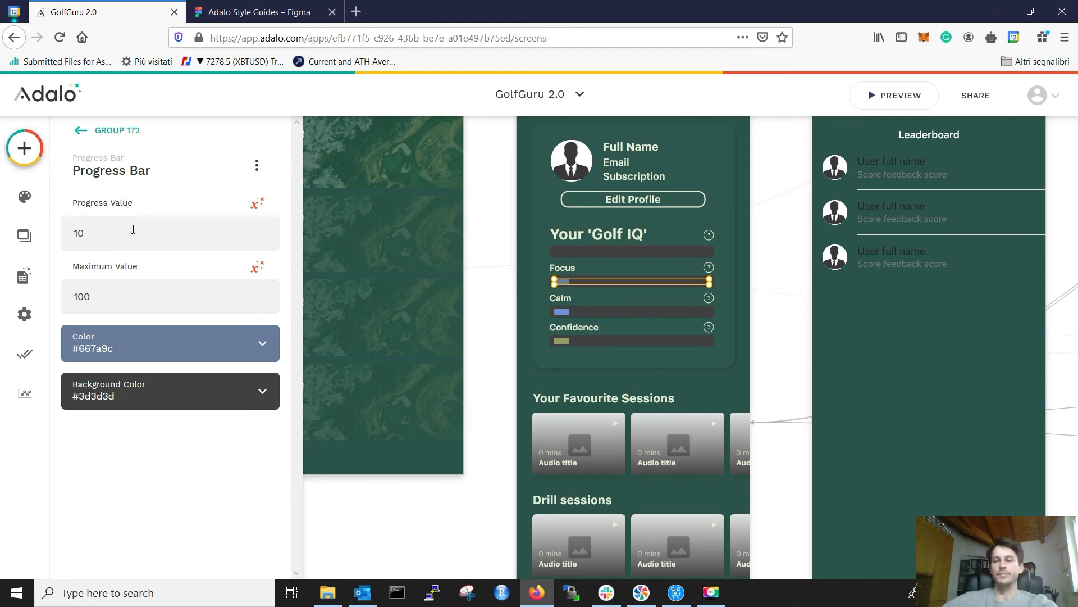
pyautogui.press('BackSpace')
pyautogui.press('BackSpace')
pyautogui.press('BackSpace')
pyautogui.click(257, 203)
pyautogui.moveTo(264, 242)
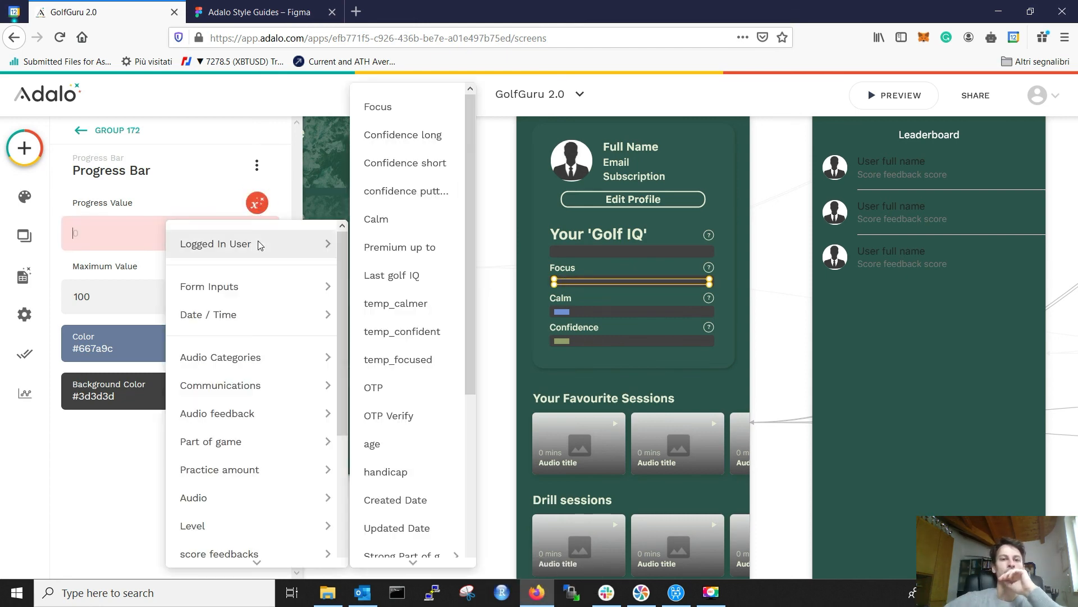
pyautogui.scroll(-4, 414, 296)
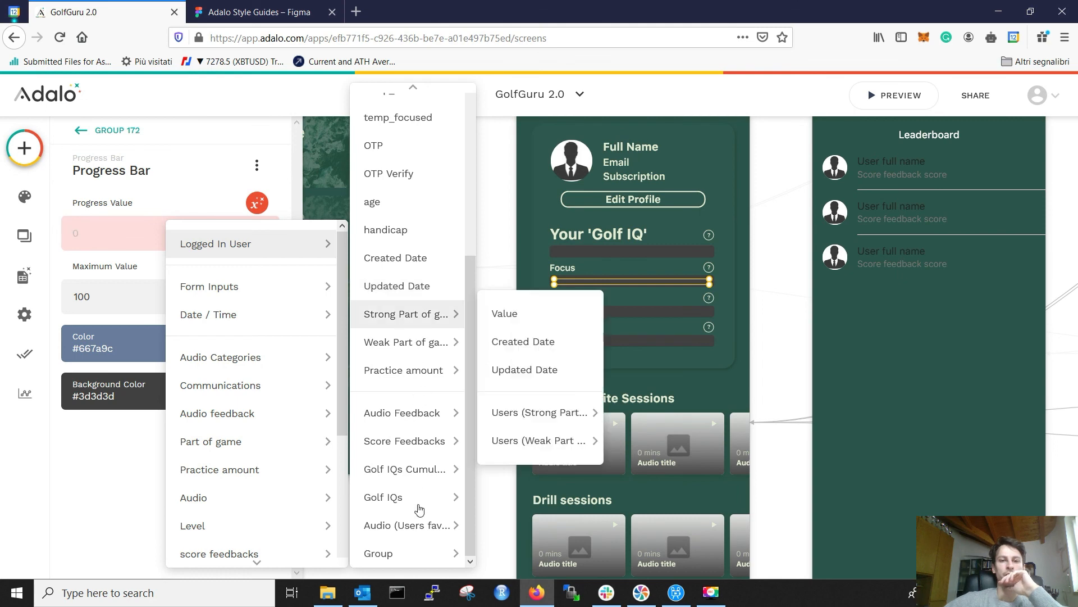
pyautogui.moveTo(416, 499)
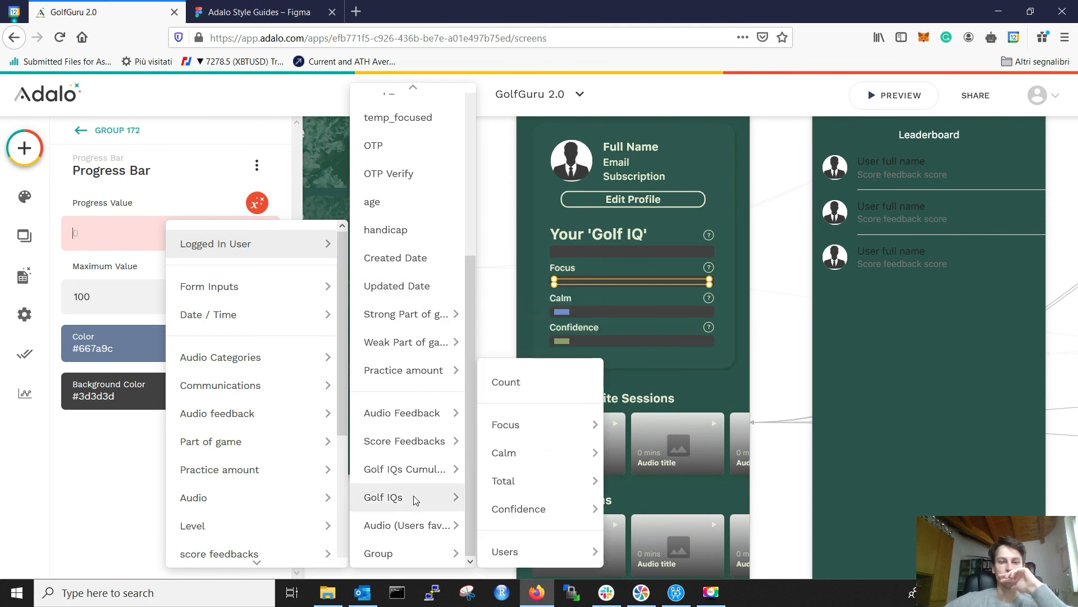
pyautogui.moveTo(507, 492)
pyautogui.moveTo(534, 438)
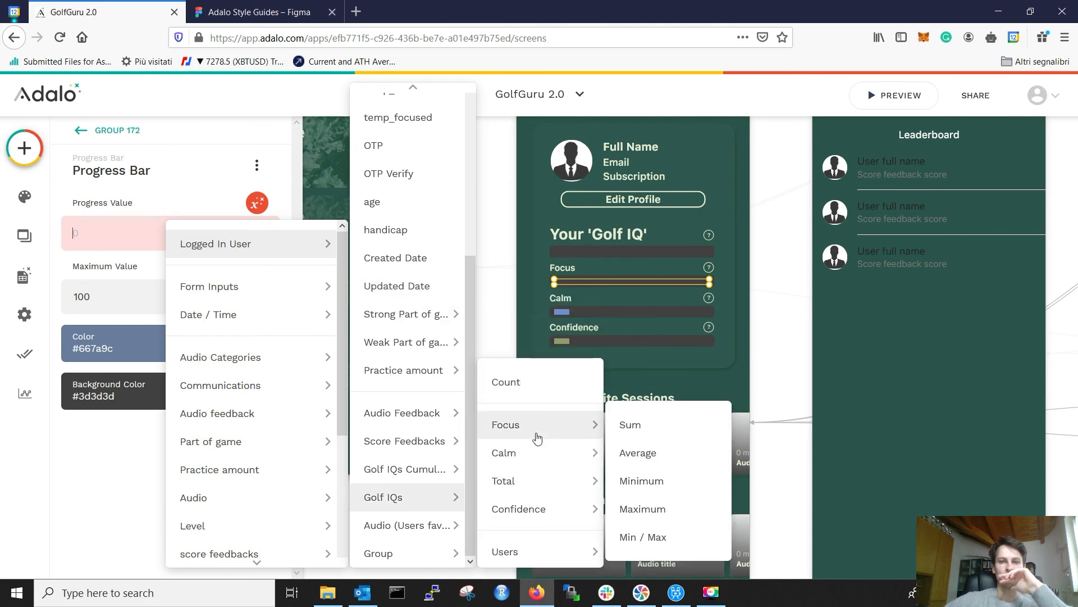
pyautogui.click(630, 427)
# Step: Replace the Calm bar's fixed 10 with the Sum of the user's Golf IQs Calm
pyautogui.click(563, 313)
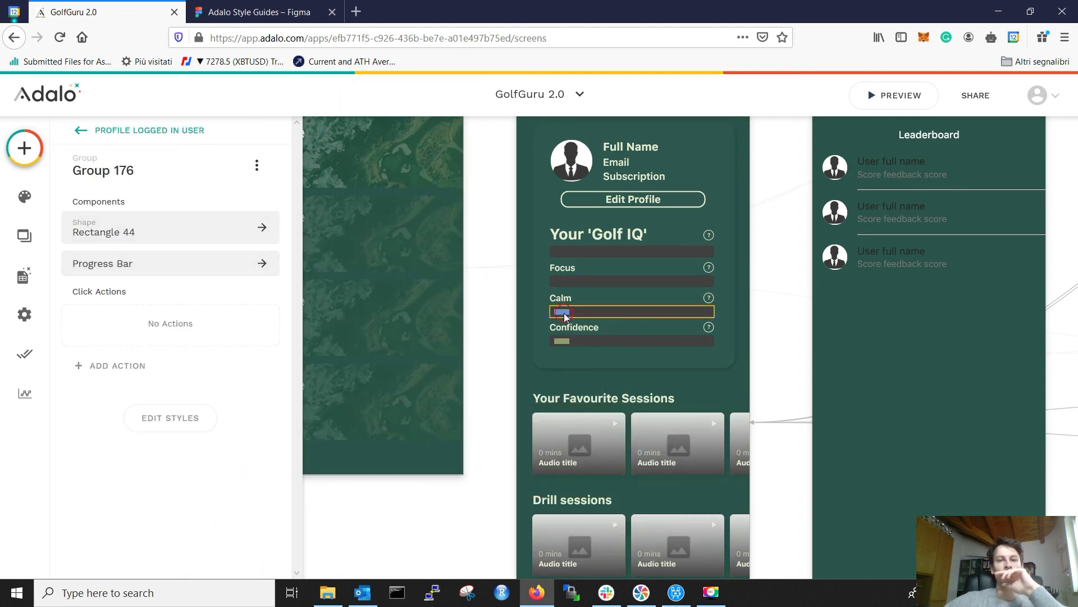
pyautogui.click(564, 312)
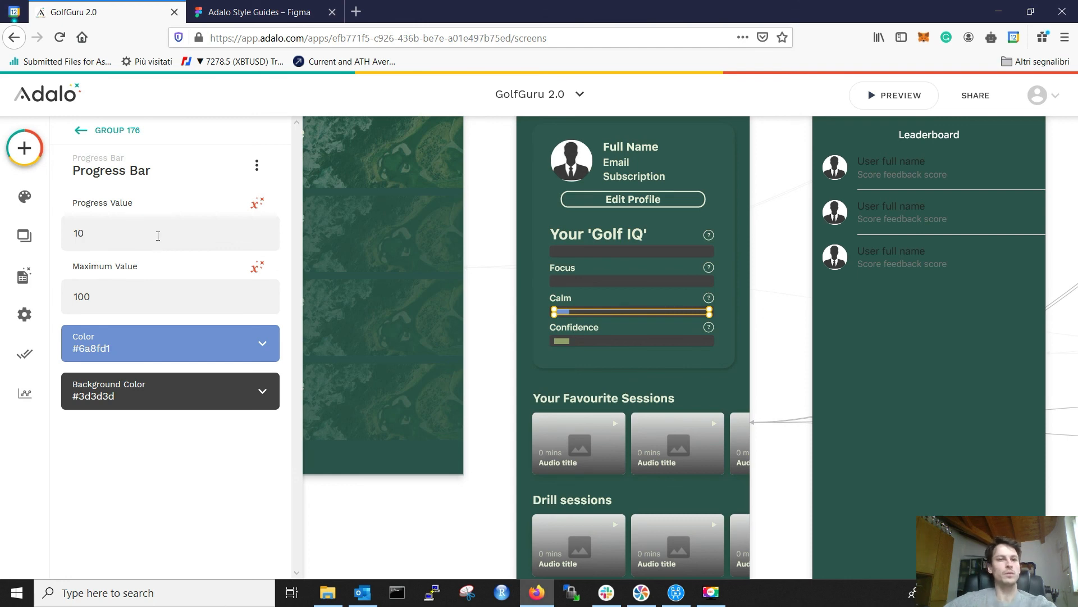
pyautogui.press('BackSpace')
pyautogui.press('BackSpace')
pyautogui.click(258, 203)
pyautogui.moveTo(313, 247)
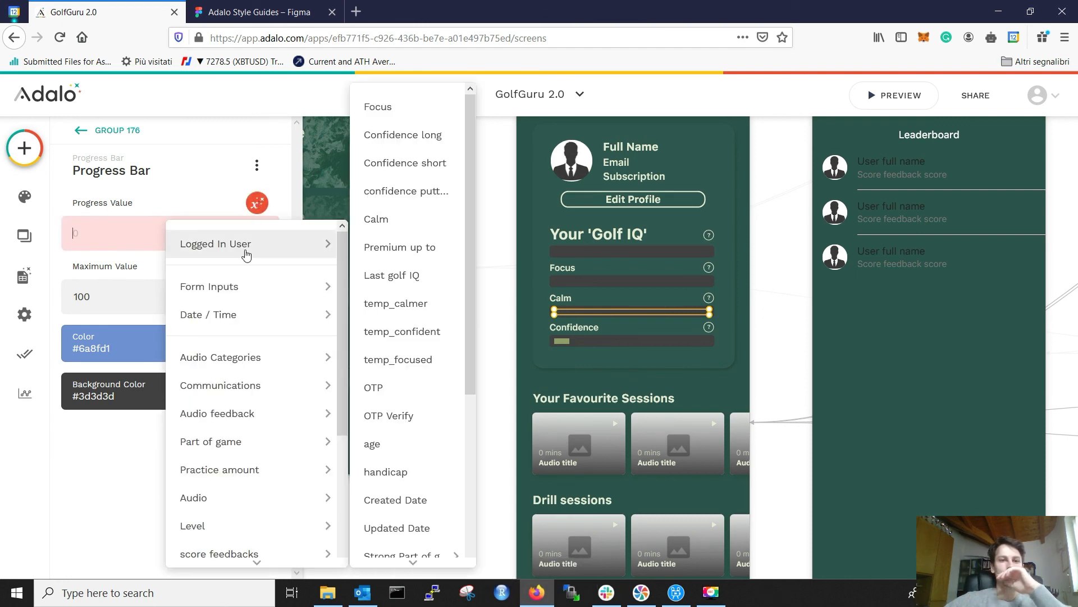
pyautogui.scroll(-3, 414, 292)
pyautogui.moveTo(416, 332)
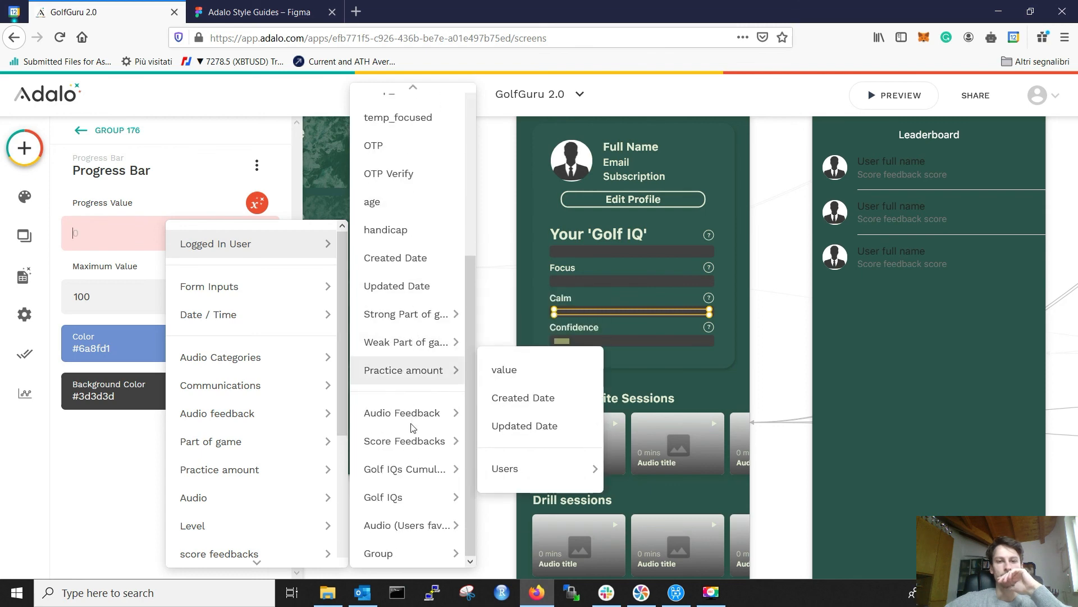
pyautogui.moveTo(401, 497)
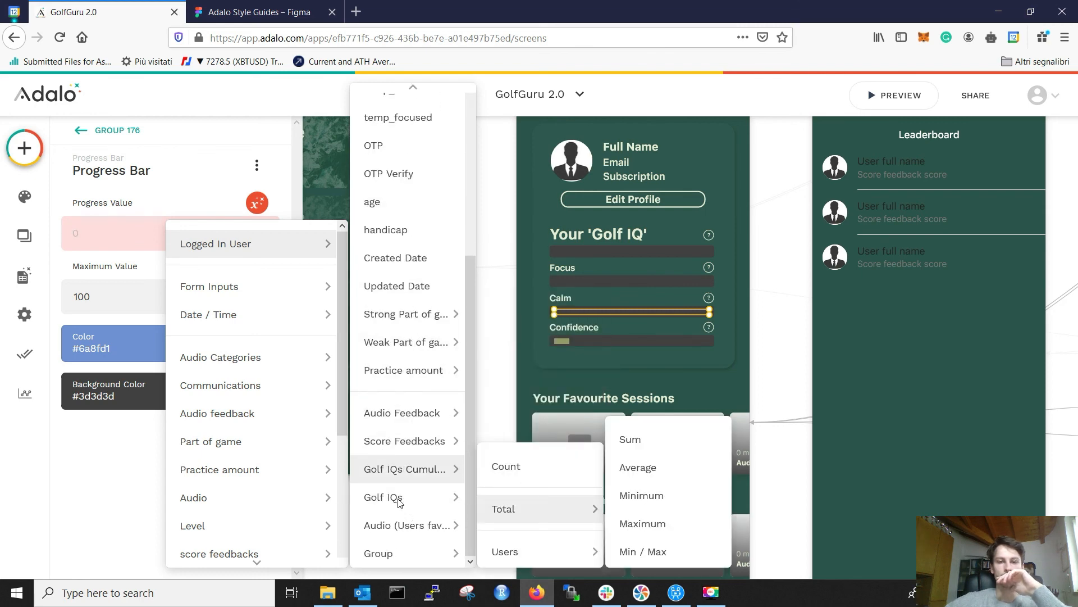
pyautogui.moveTo(530, 453)
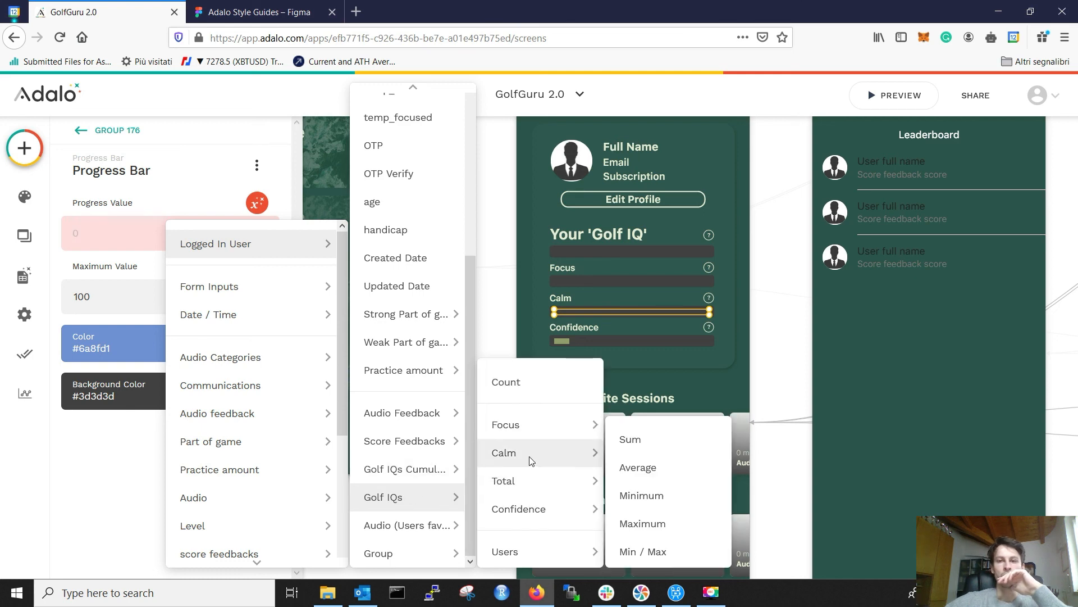
pyautogui.click(625, 451)
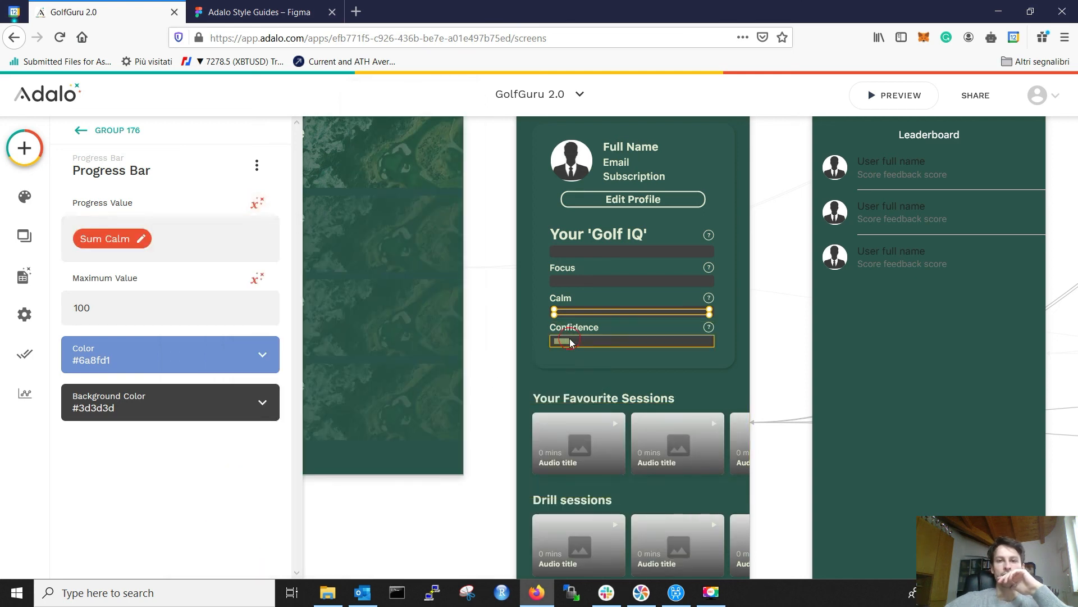
# Step: Clear the Confidence bar's fixed value of 10 and browse Golf IQs data for its value
pyautogui.click(570, 340)
pyautogui.click(566, 343)
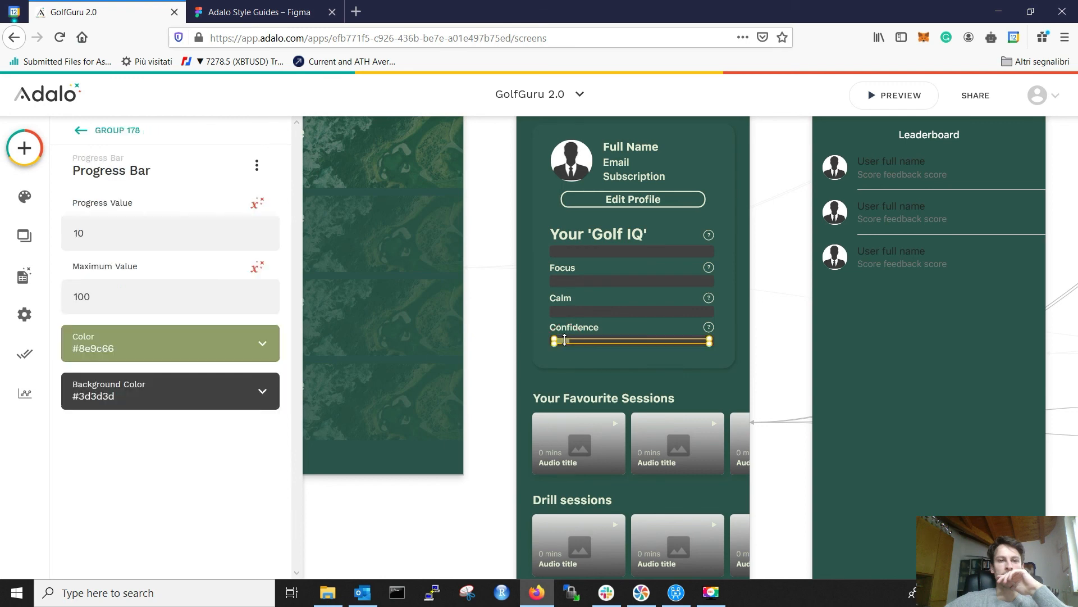
pyautogui.click(161, 232)
pyautogui.press('BackSpace')
pyautogui.press('BackSpace')
pyautogui.press('BackSpace')
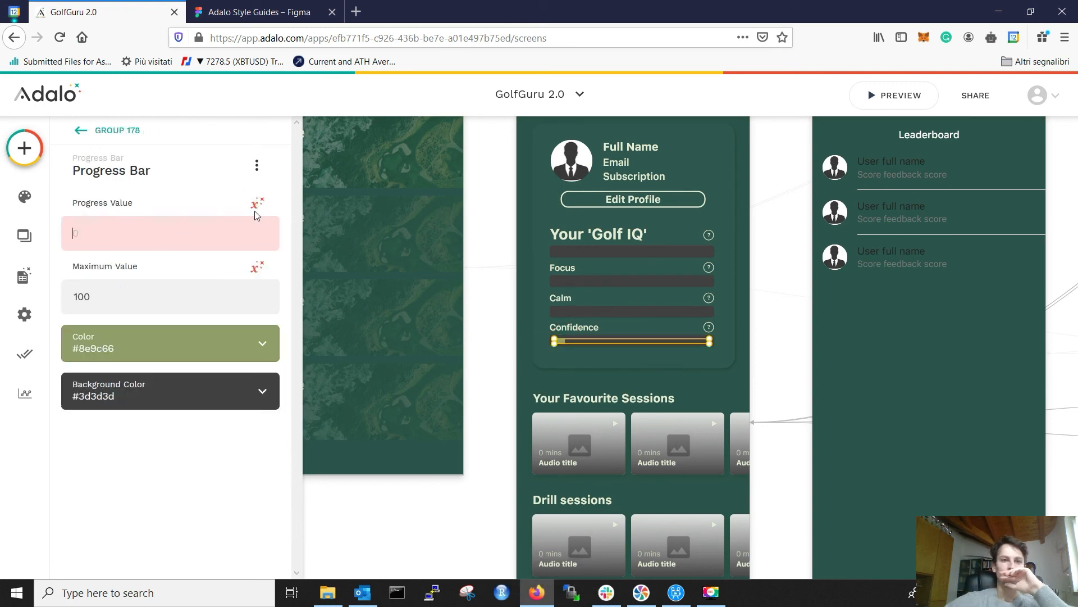
pyautogui.click(256, 209)
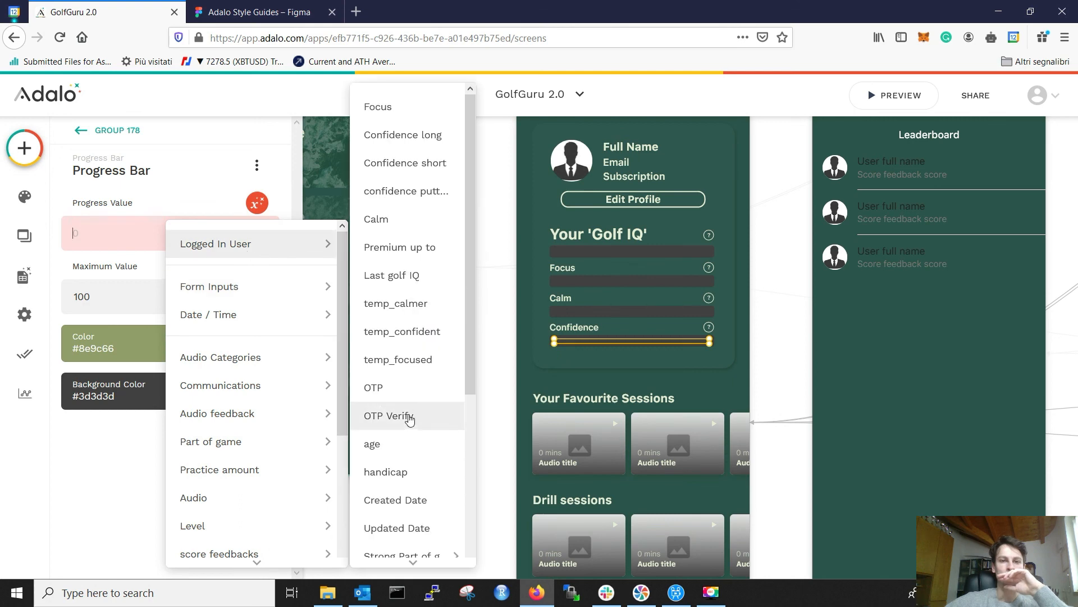
pyautogui.scroll(-4, 409, 418)
pyautogui.moveTo(401, 496)
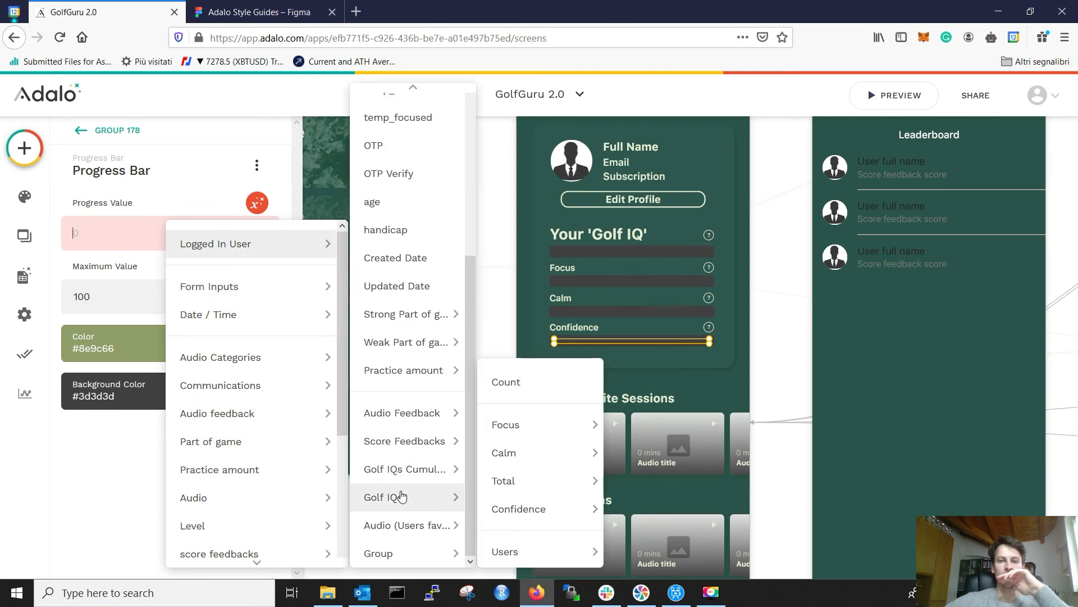
pyautogui.moveTo(512, 503)
pyautogui.moveTo(584, 481)
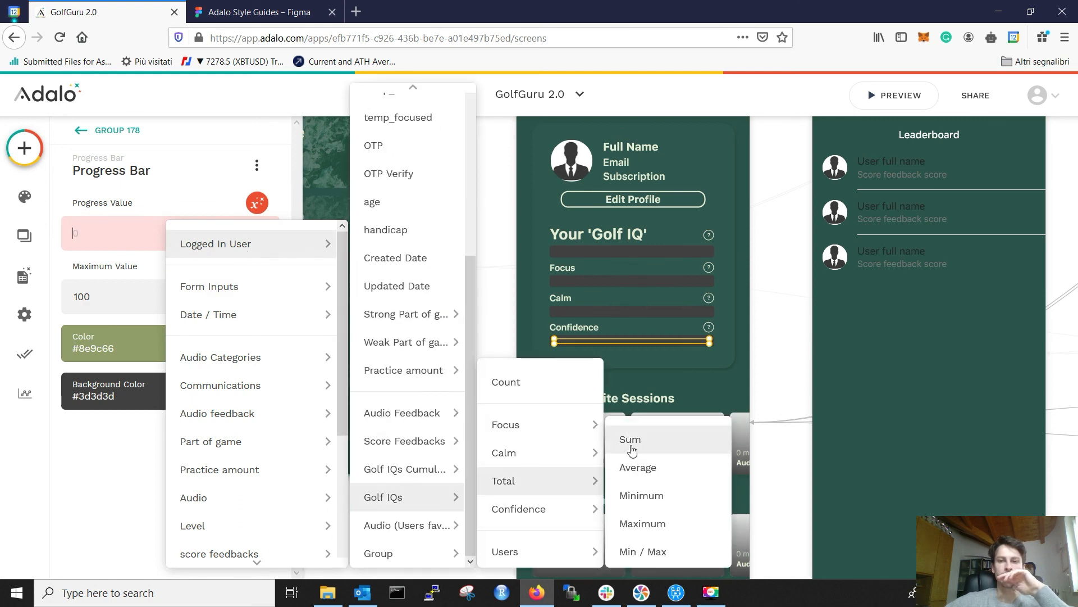